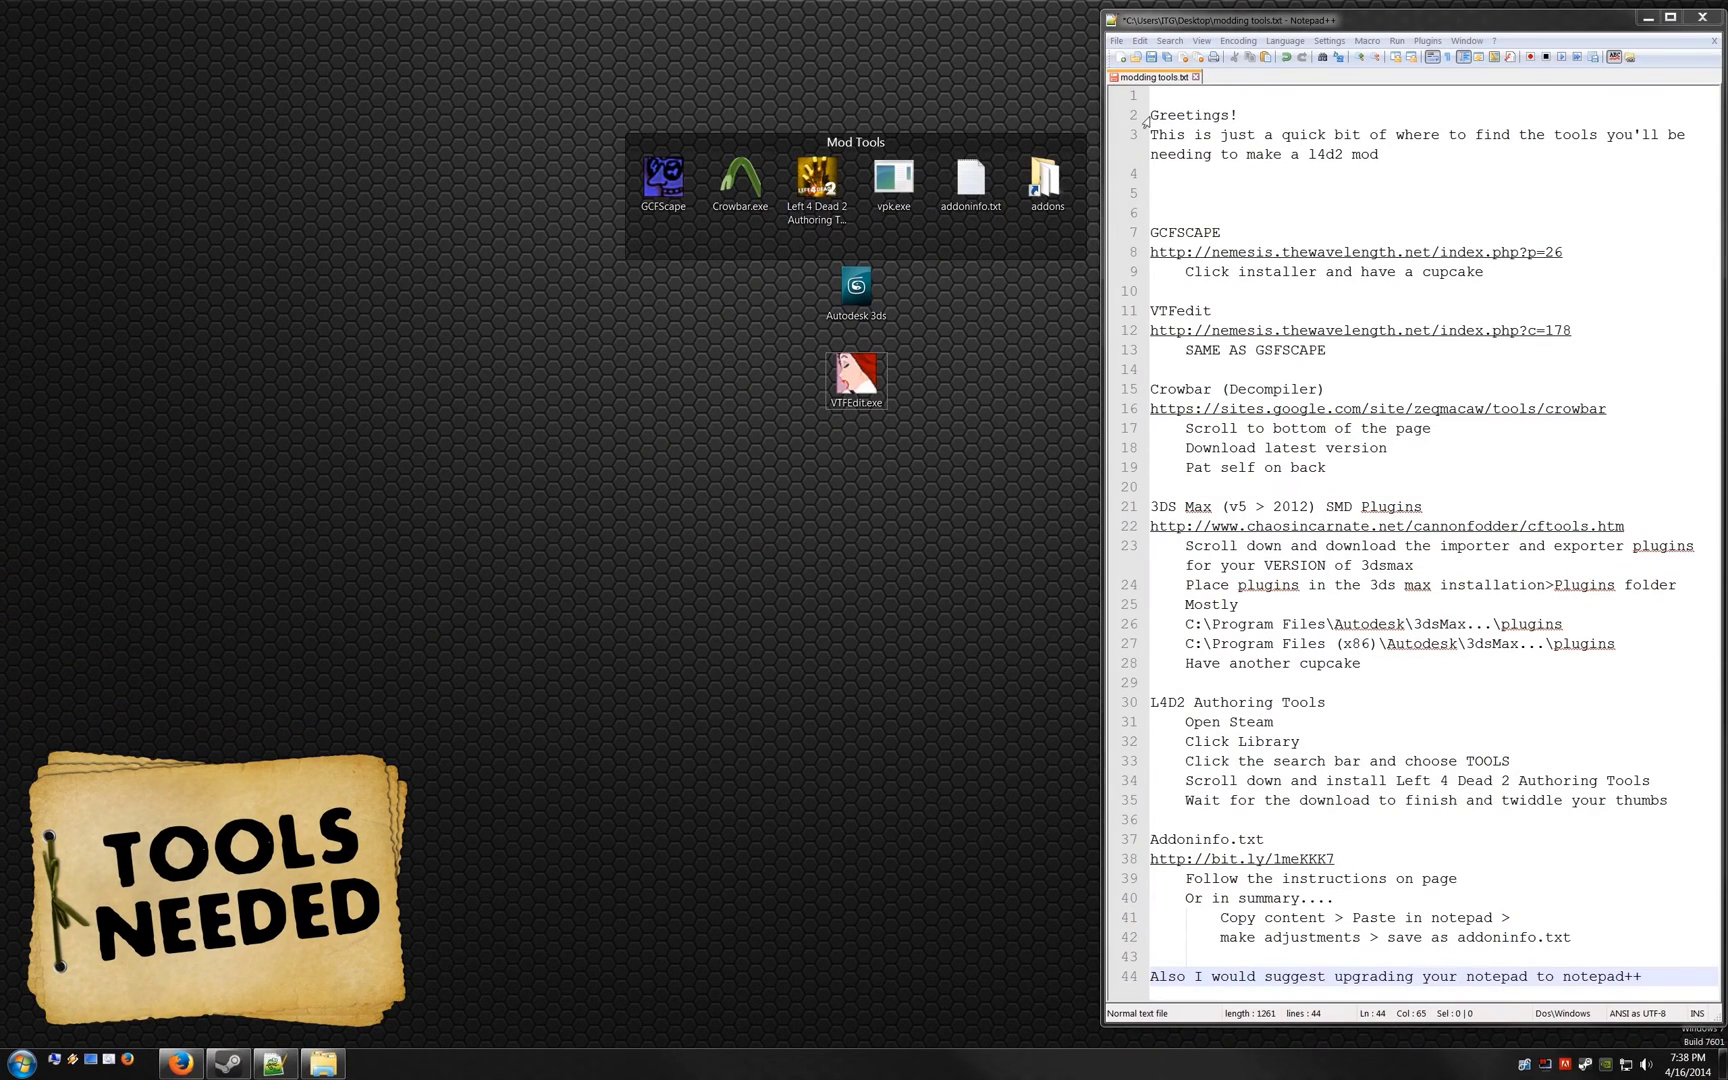
# Step: Download the GCFScape installer (591 KB) from its Nem's Tools page
pyautogui.click(1146, 118)
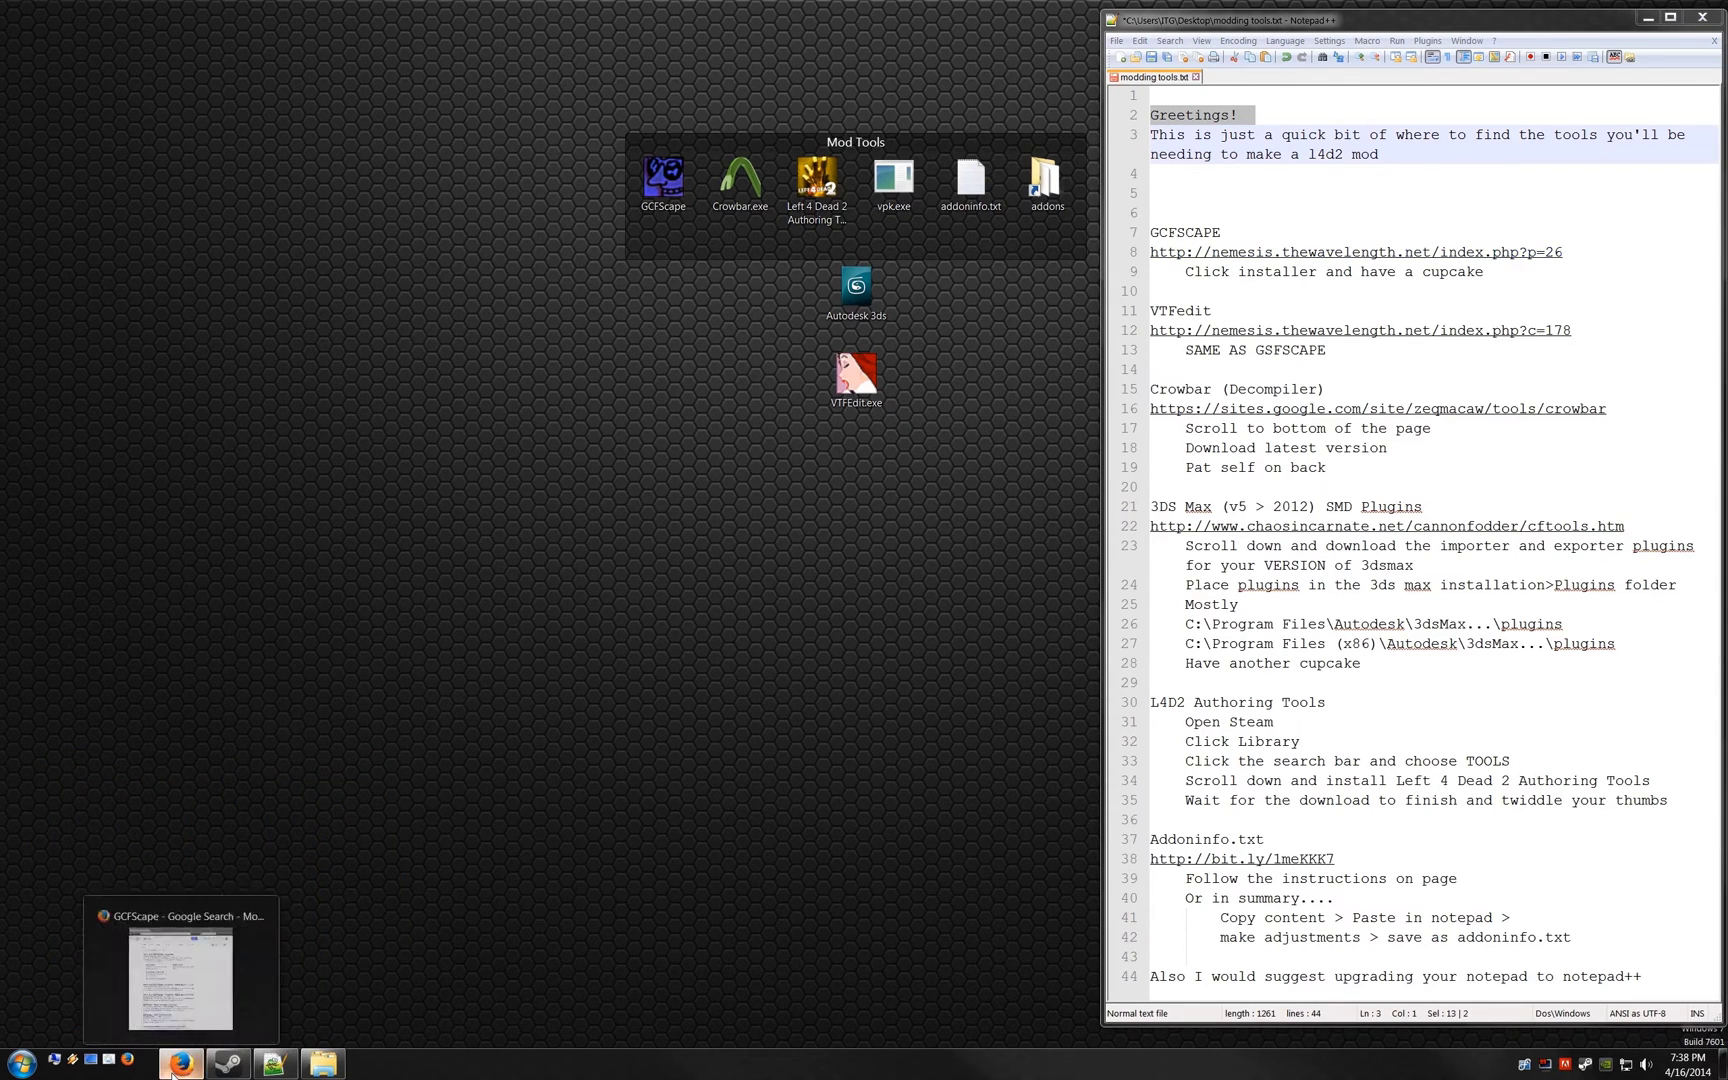
pyautogui.click(198, 960)
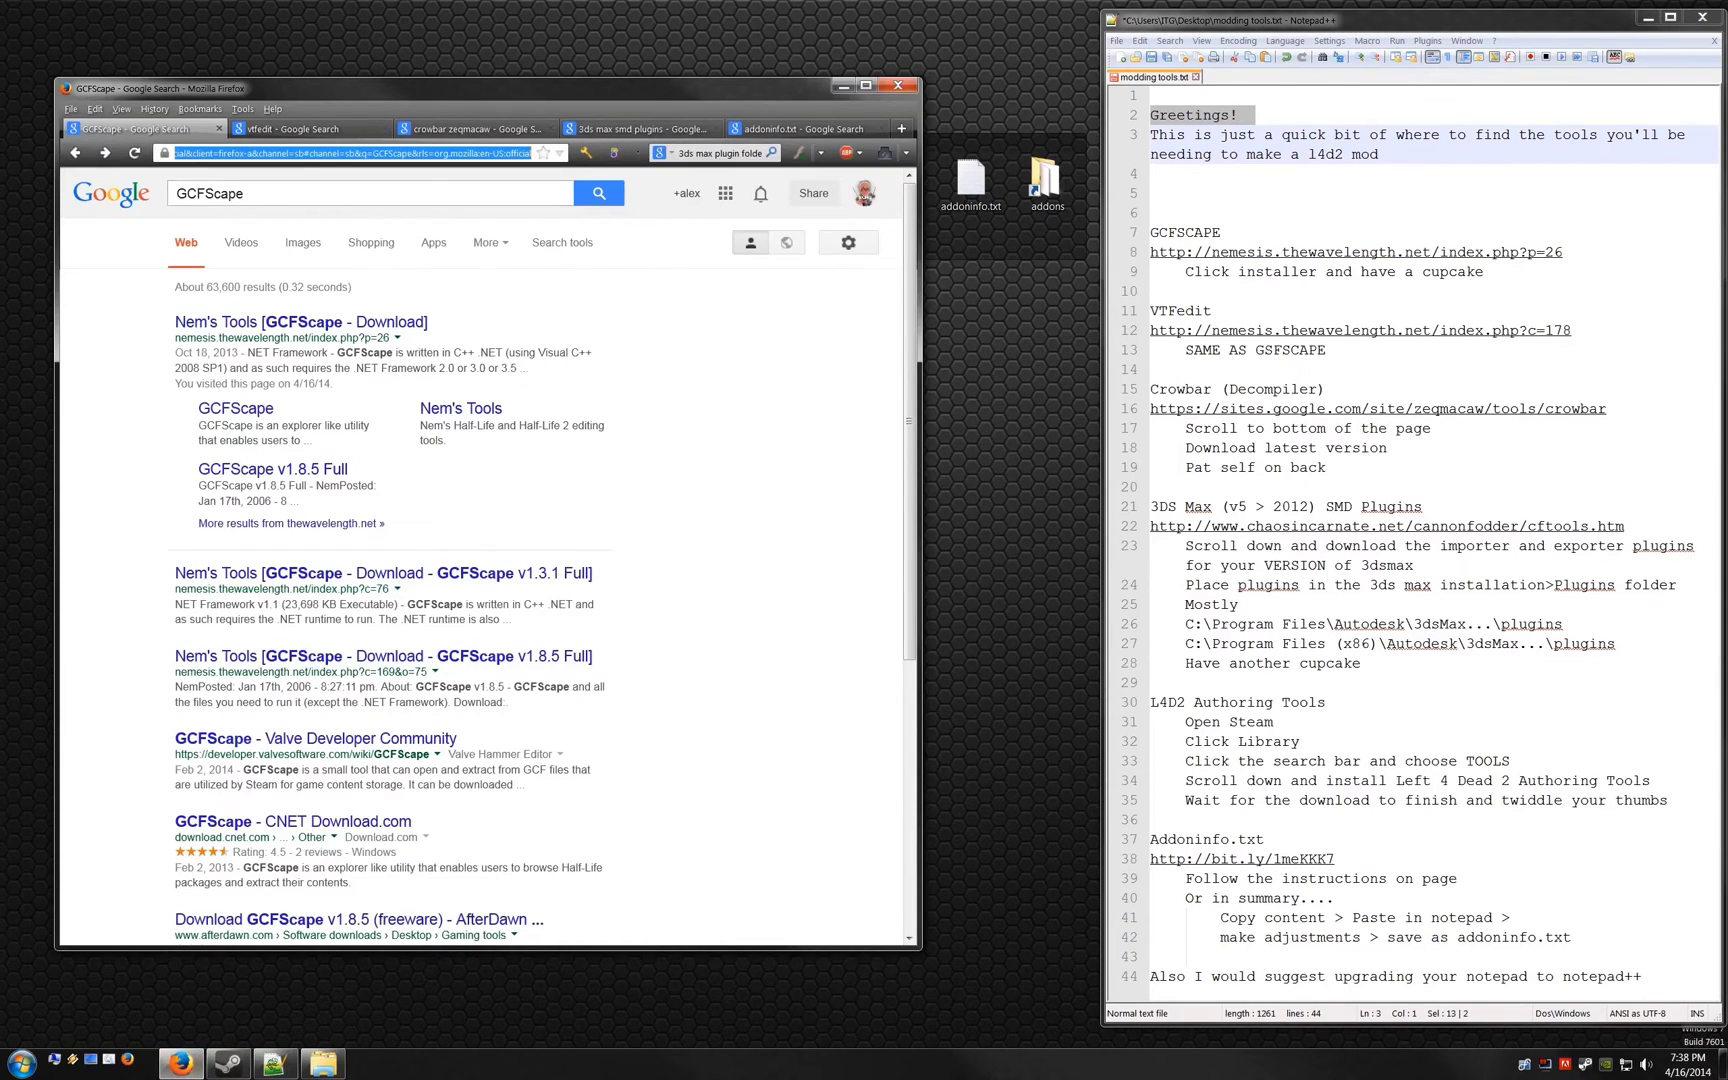
pyautogui.moveTo(186, 193); pyautogui.dragTo(243, 193)
pyautogui.click(301, 322)
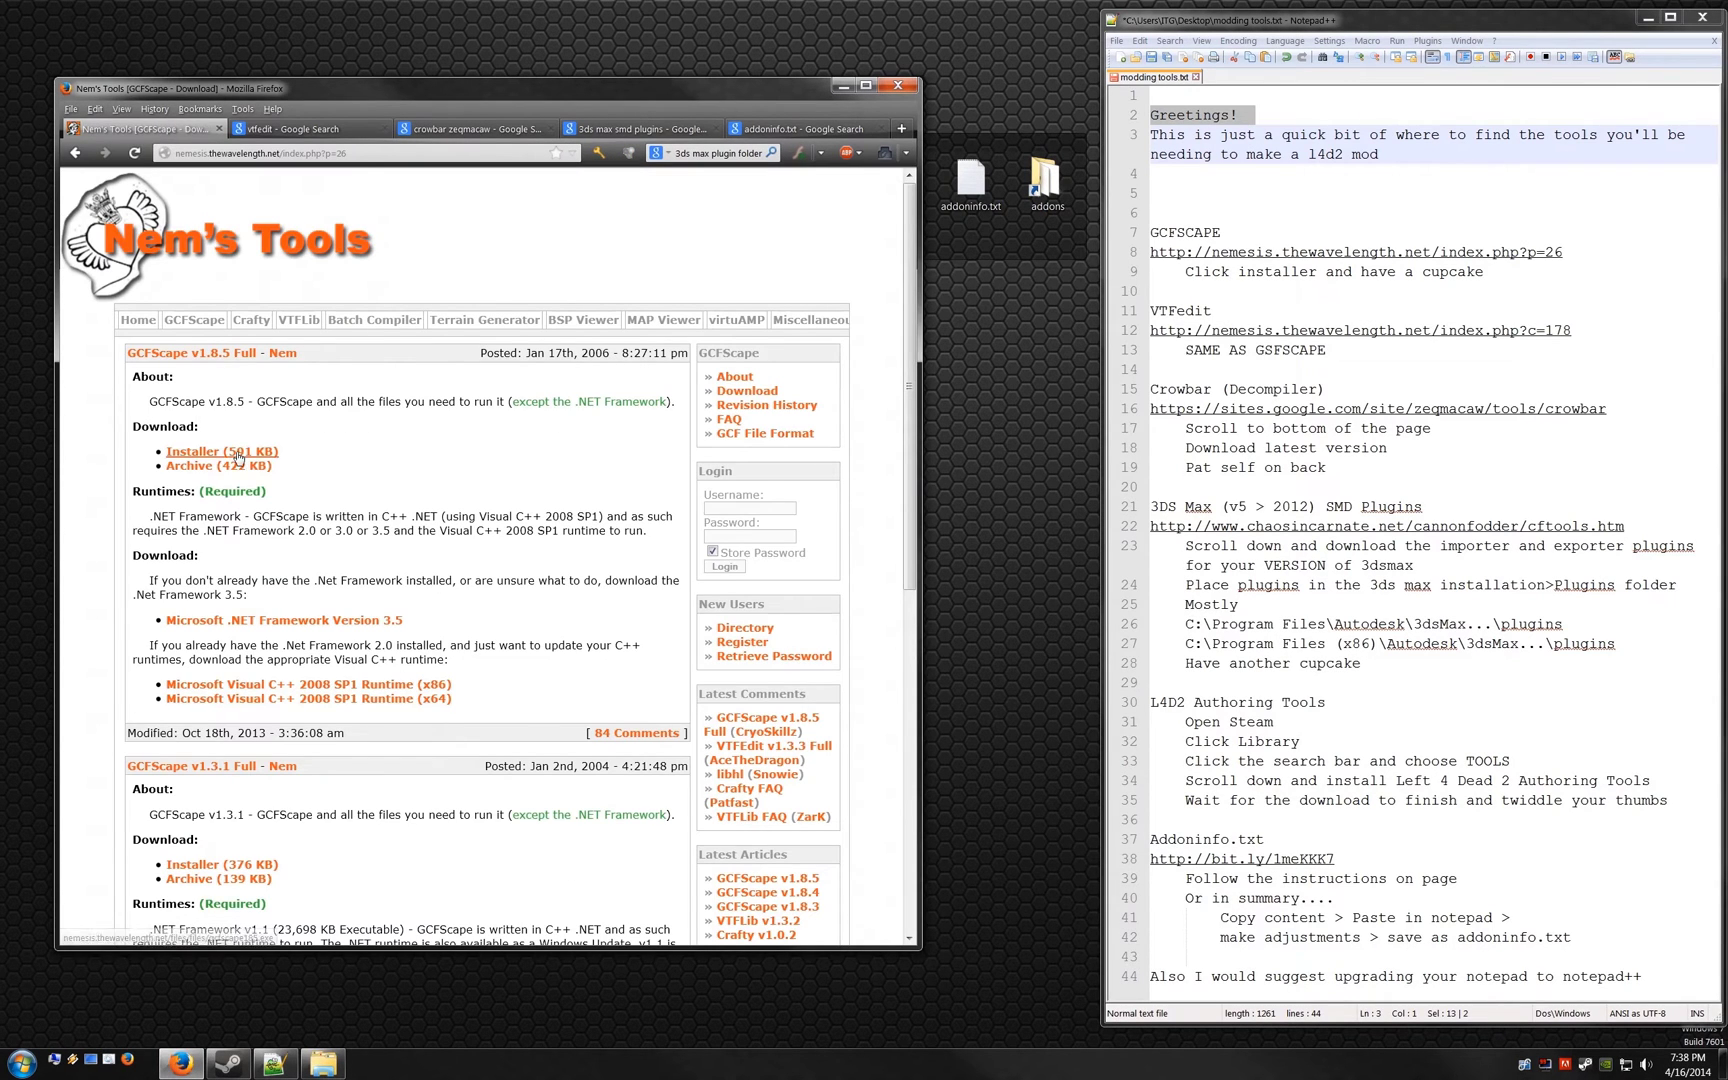
pyautogui.click(222, 452)
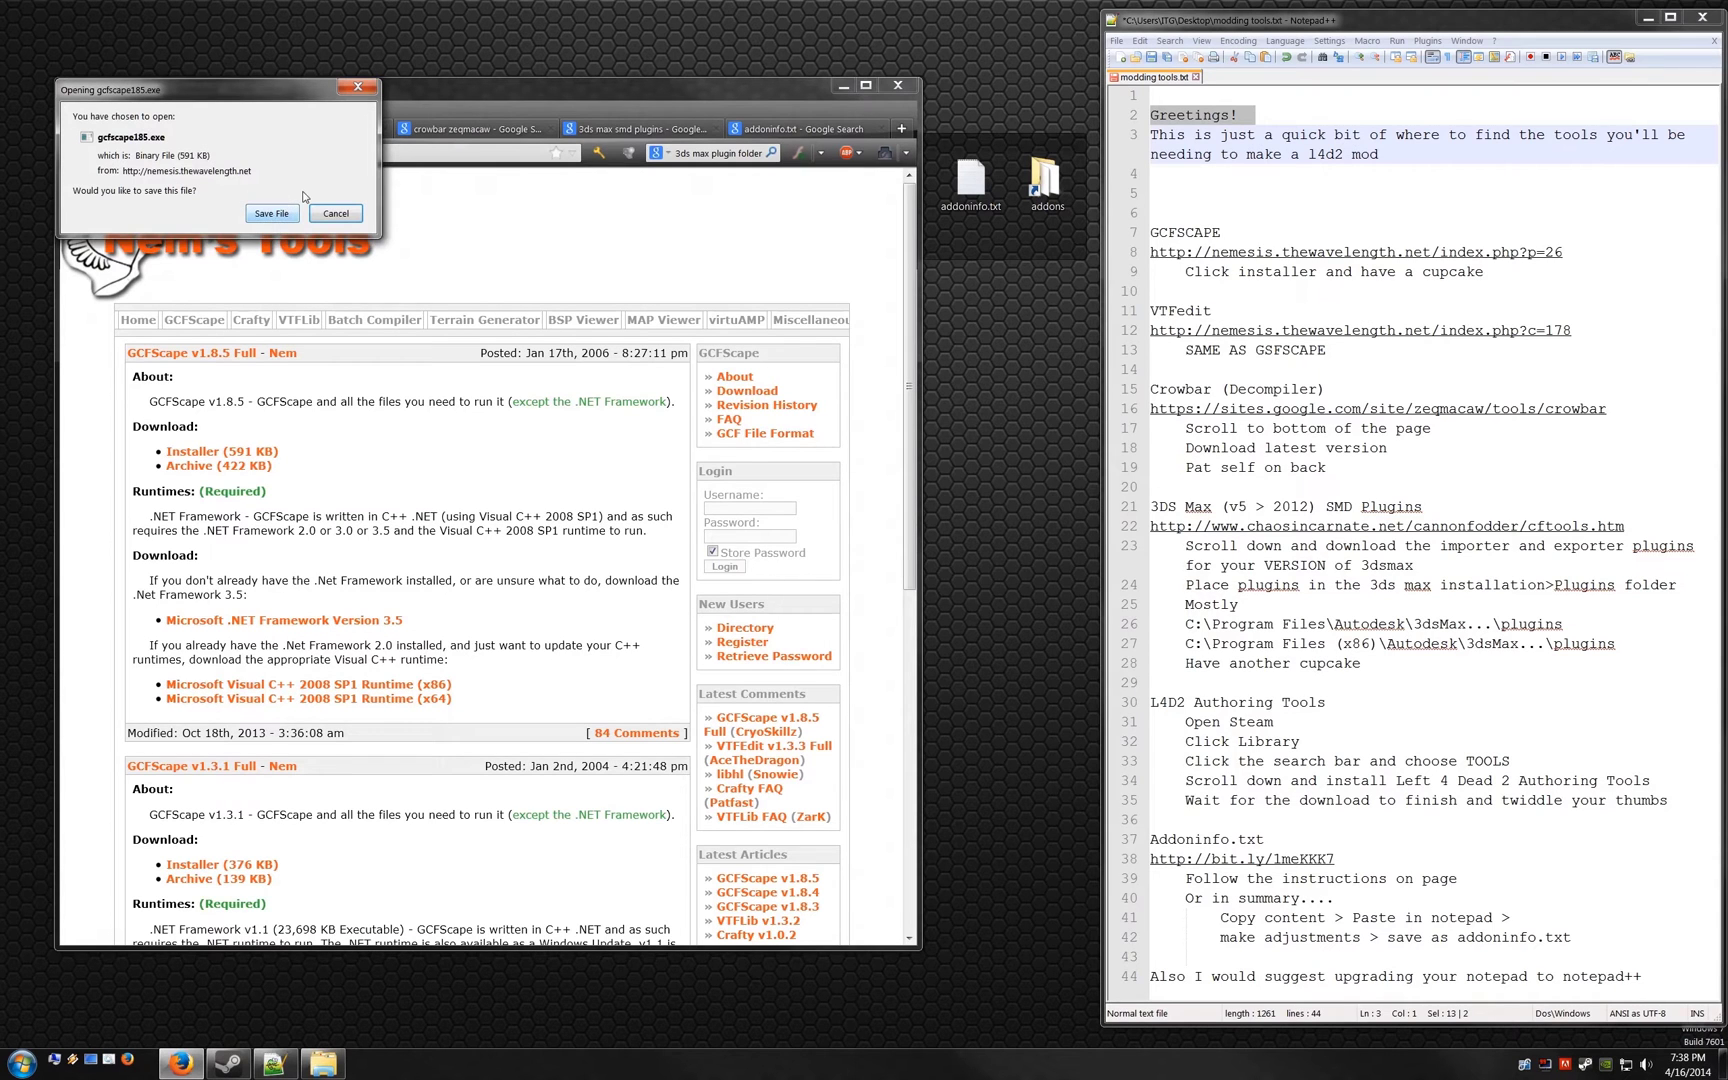
pyautogui.click(357, 87)
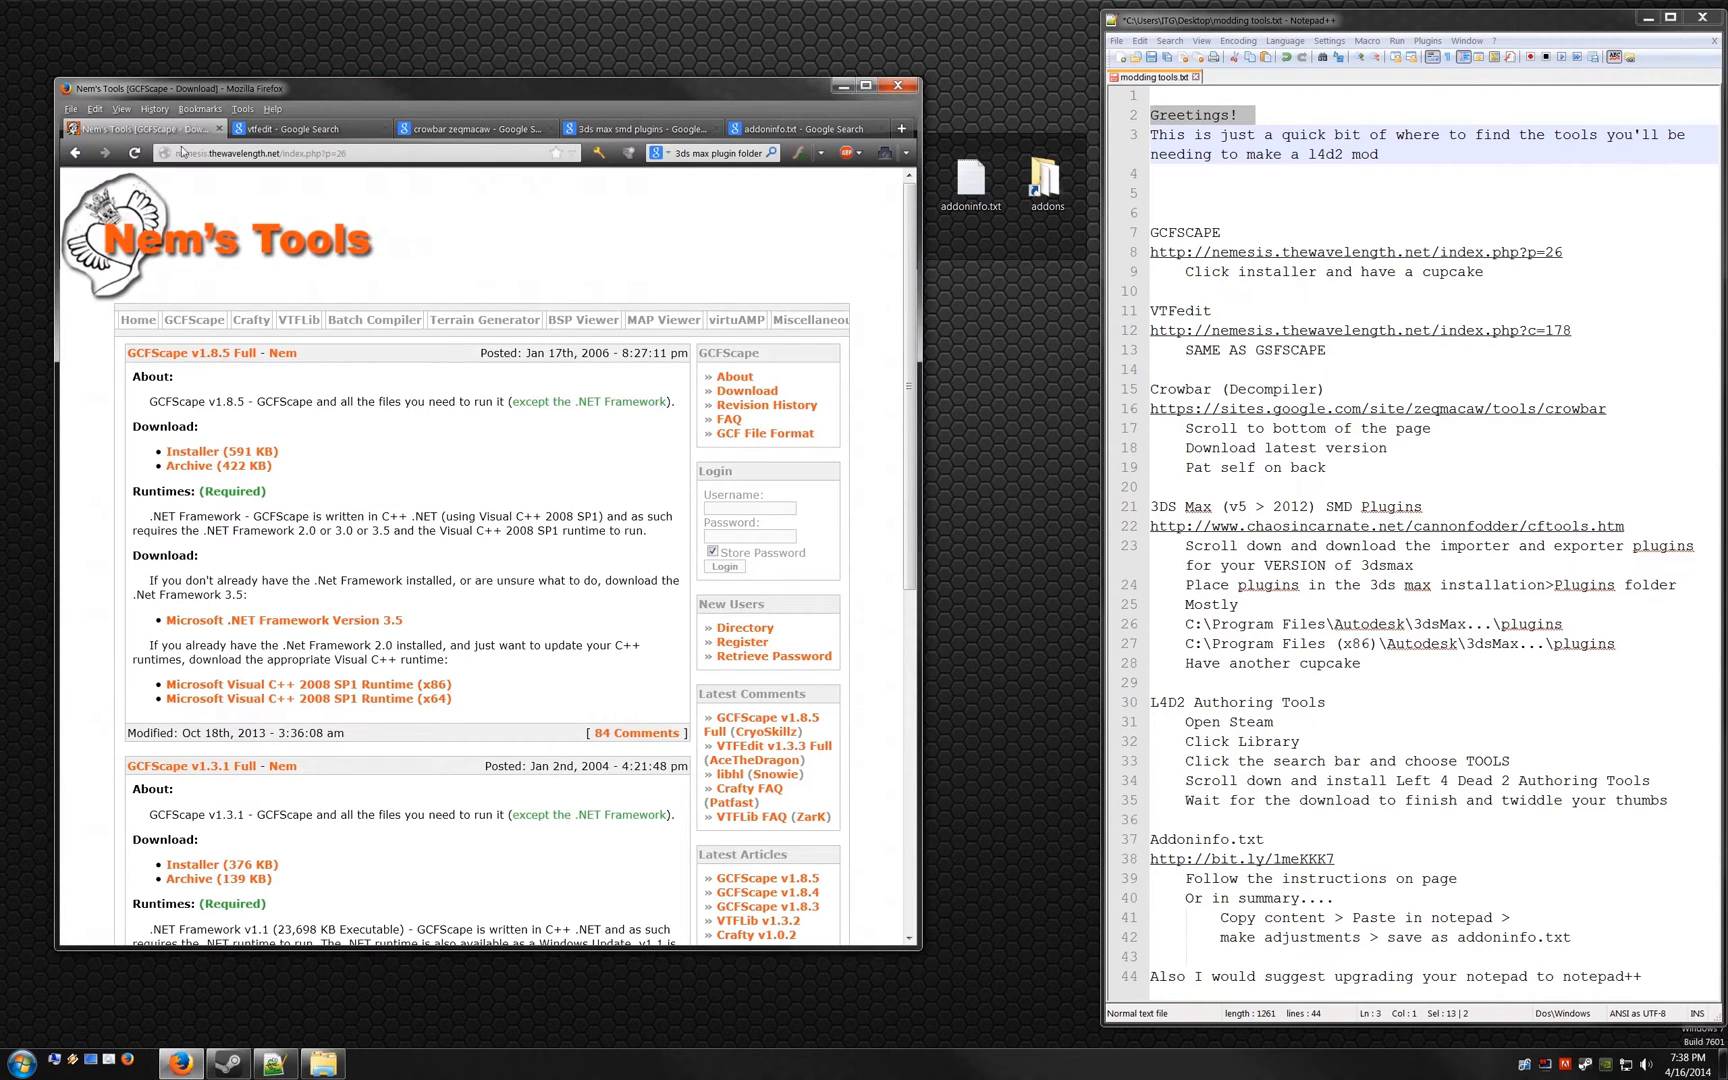
# Step: Download and save the VTFEdit v1.2.5 installer from Nem's Tools
pyautogui.click(287, 130)
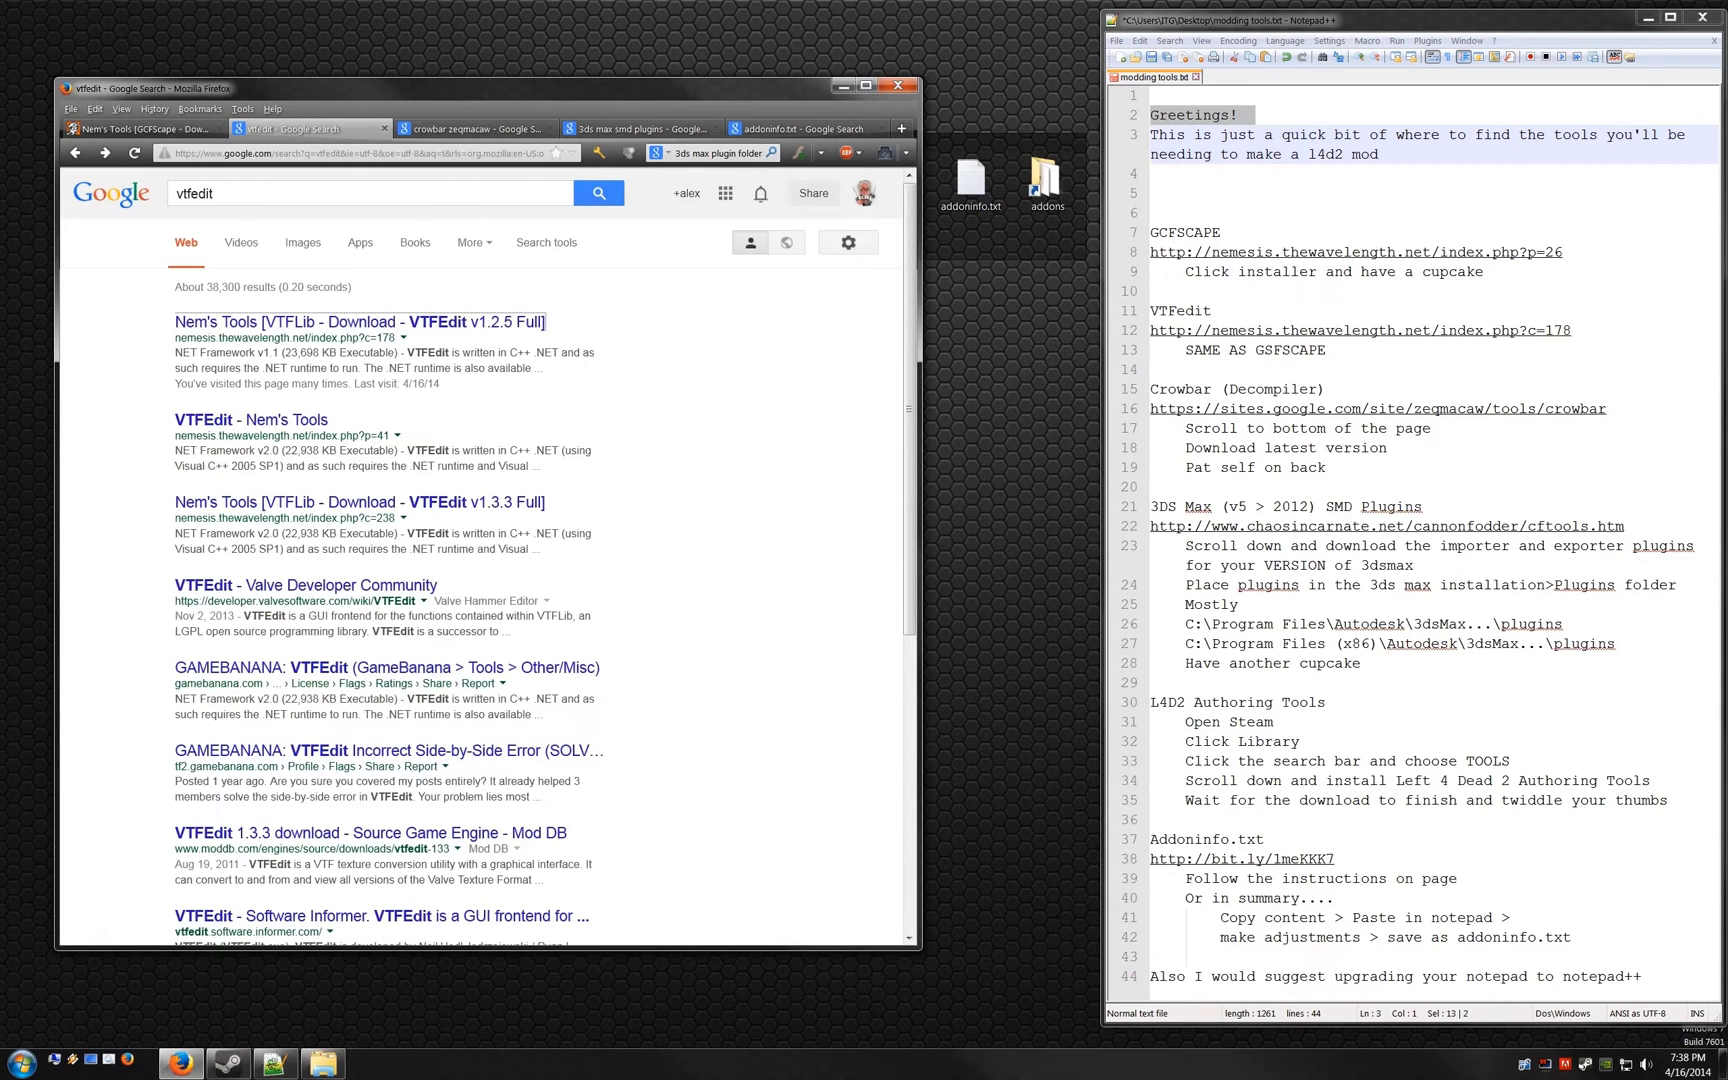
pyautogui.moveTo(1326, 350); pyautogui.dragTo(1186, 352)
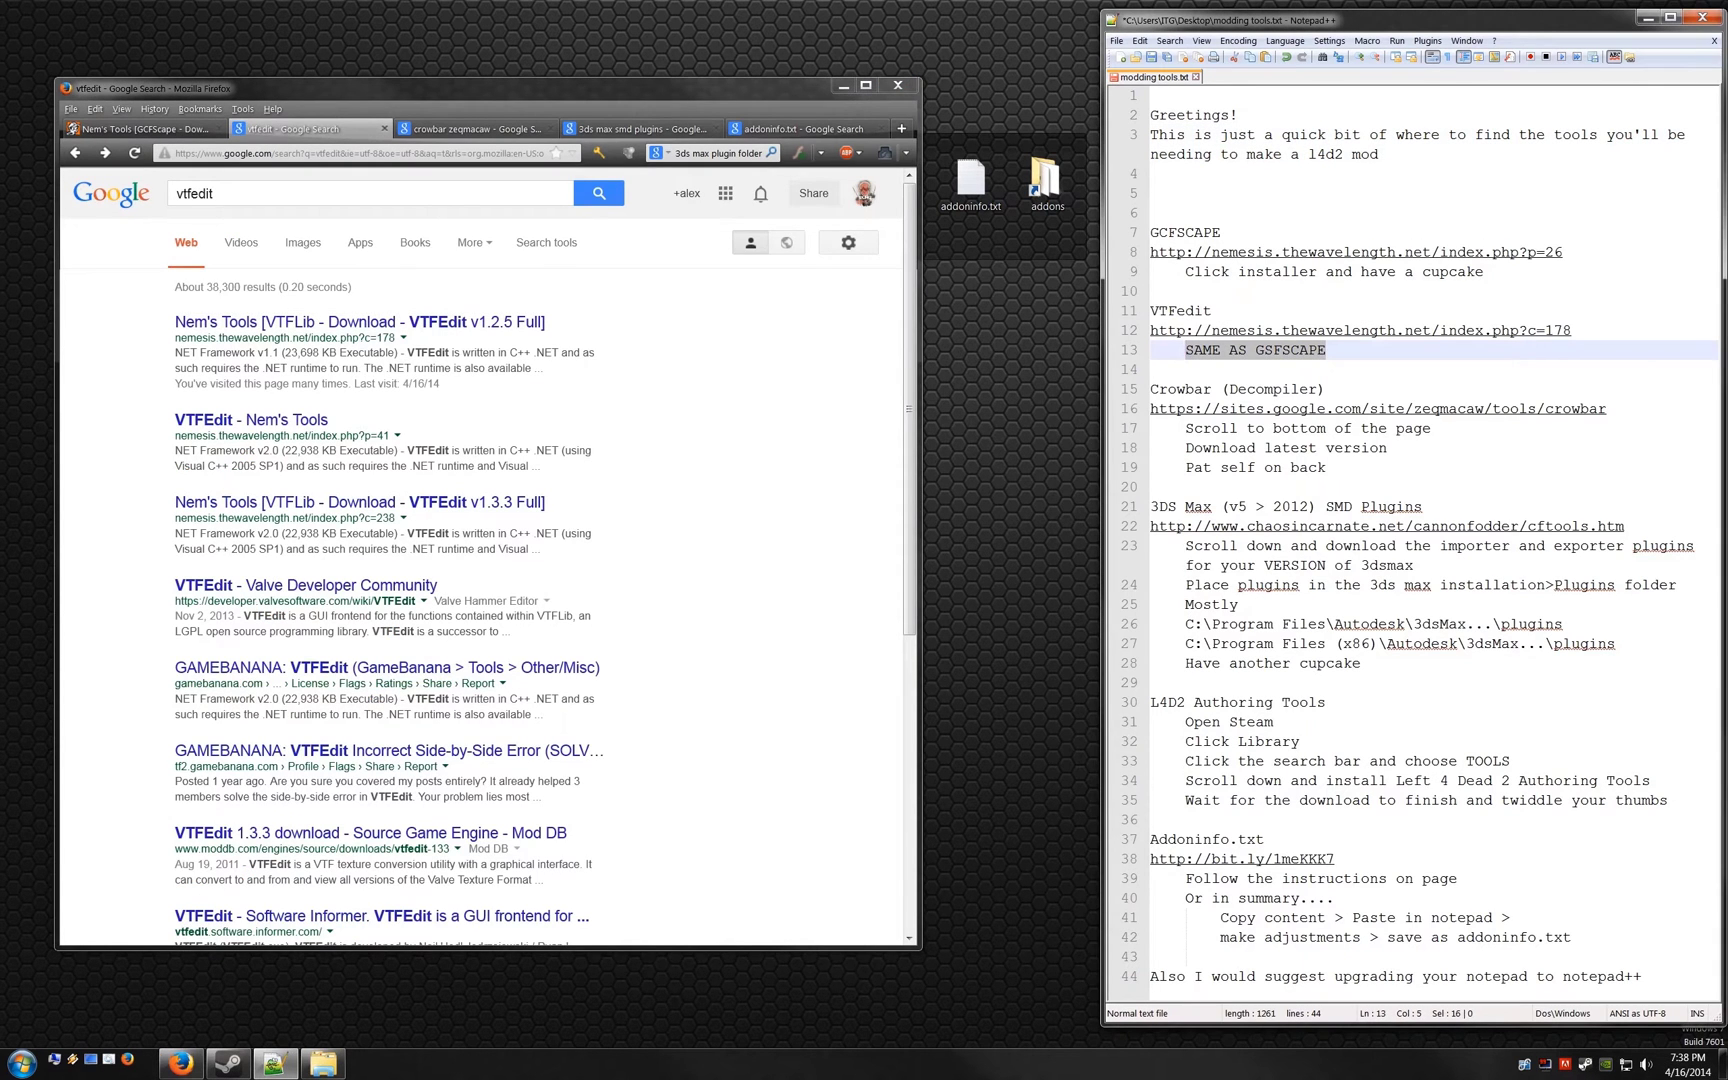
pyautogui.click(360, 322)
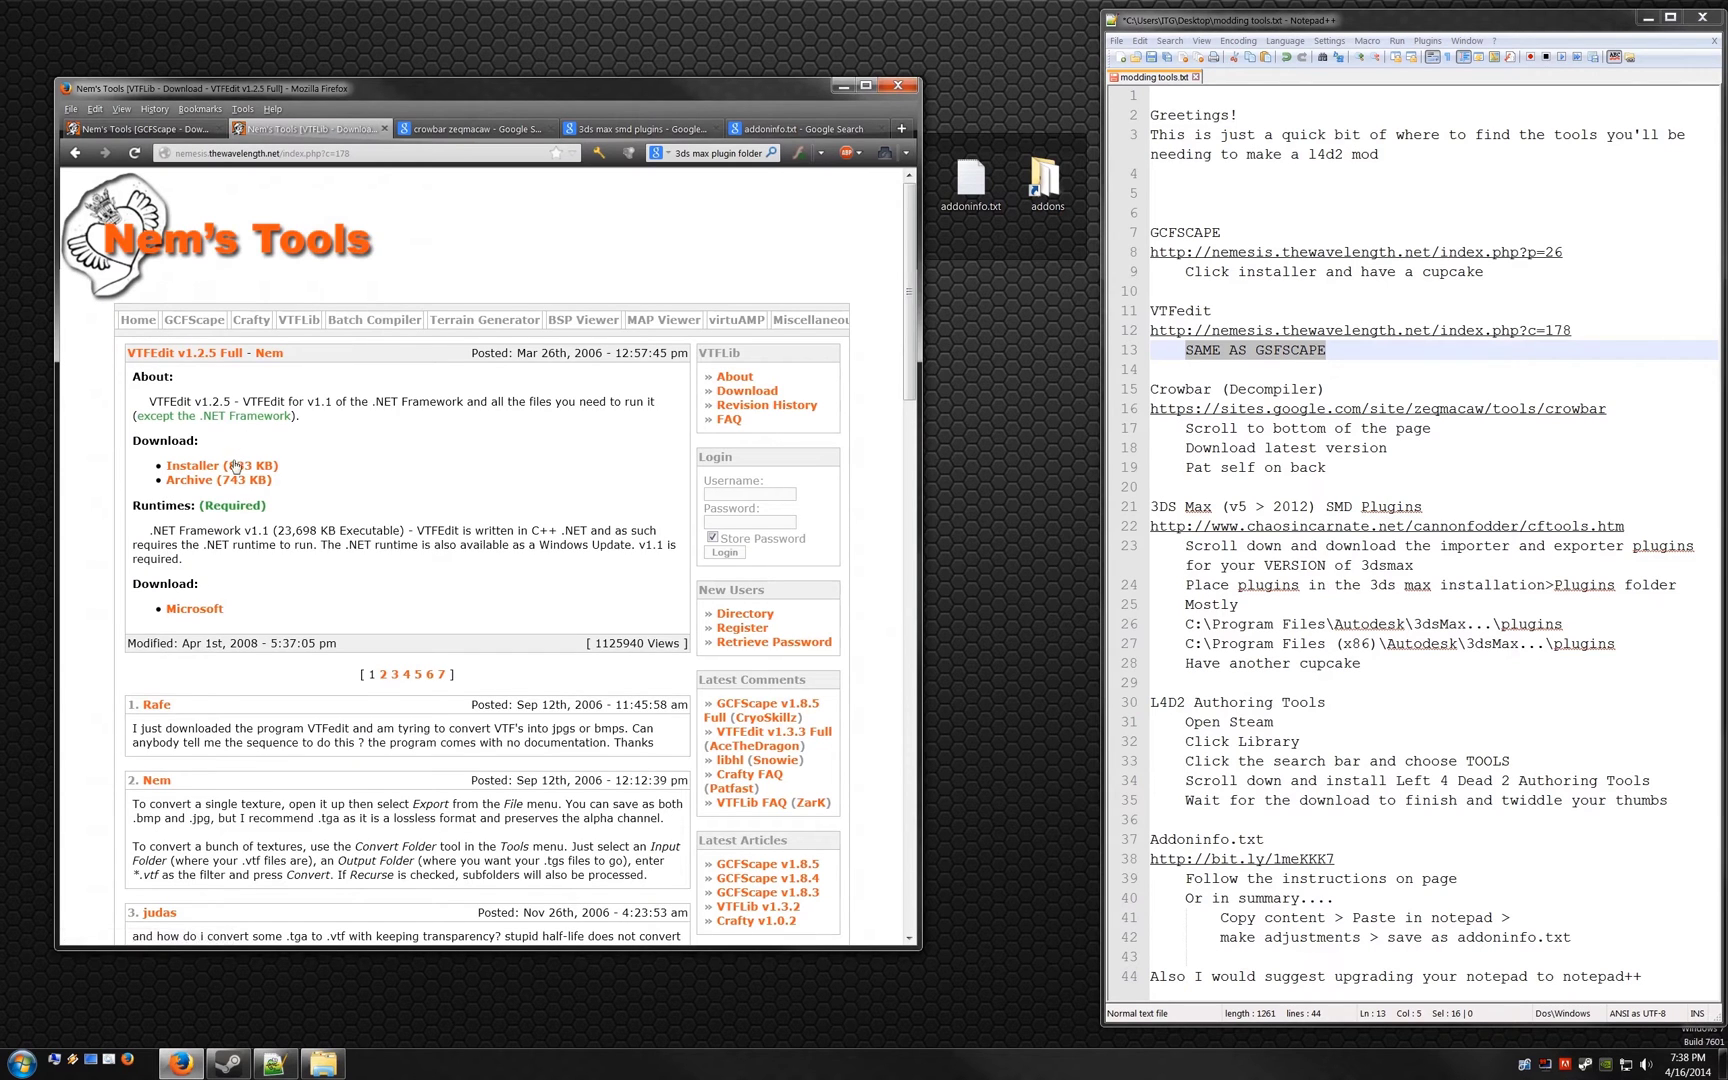
pyautogui.click(232, 468)
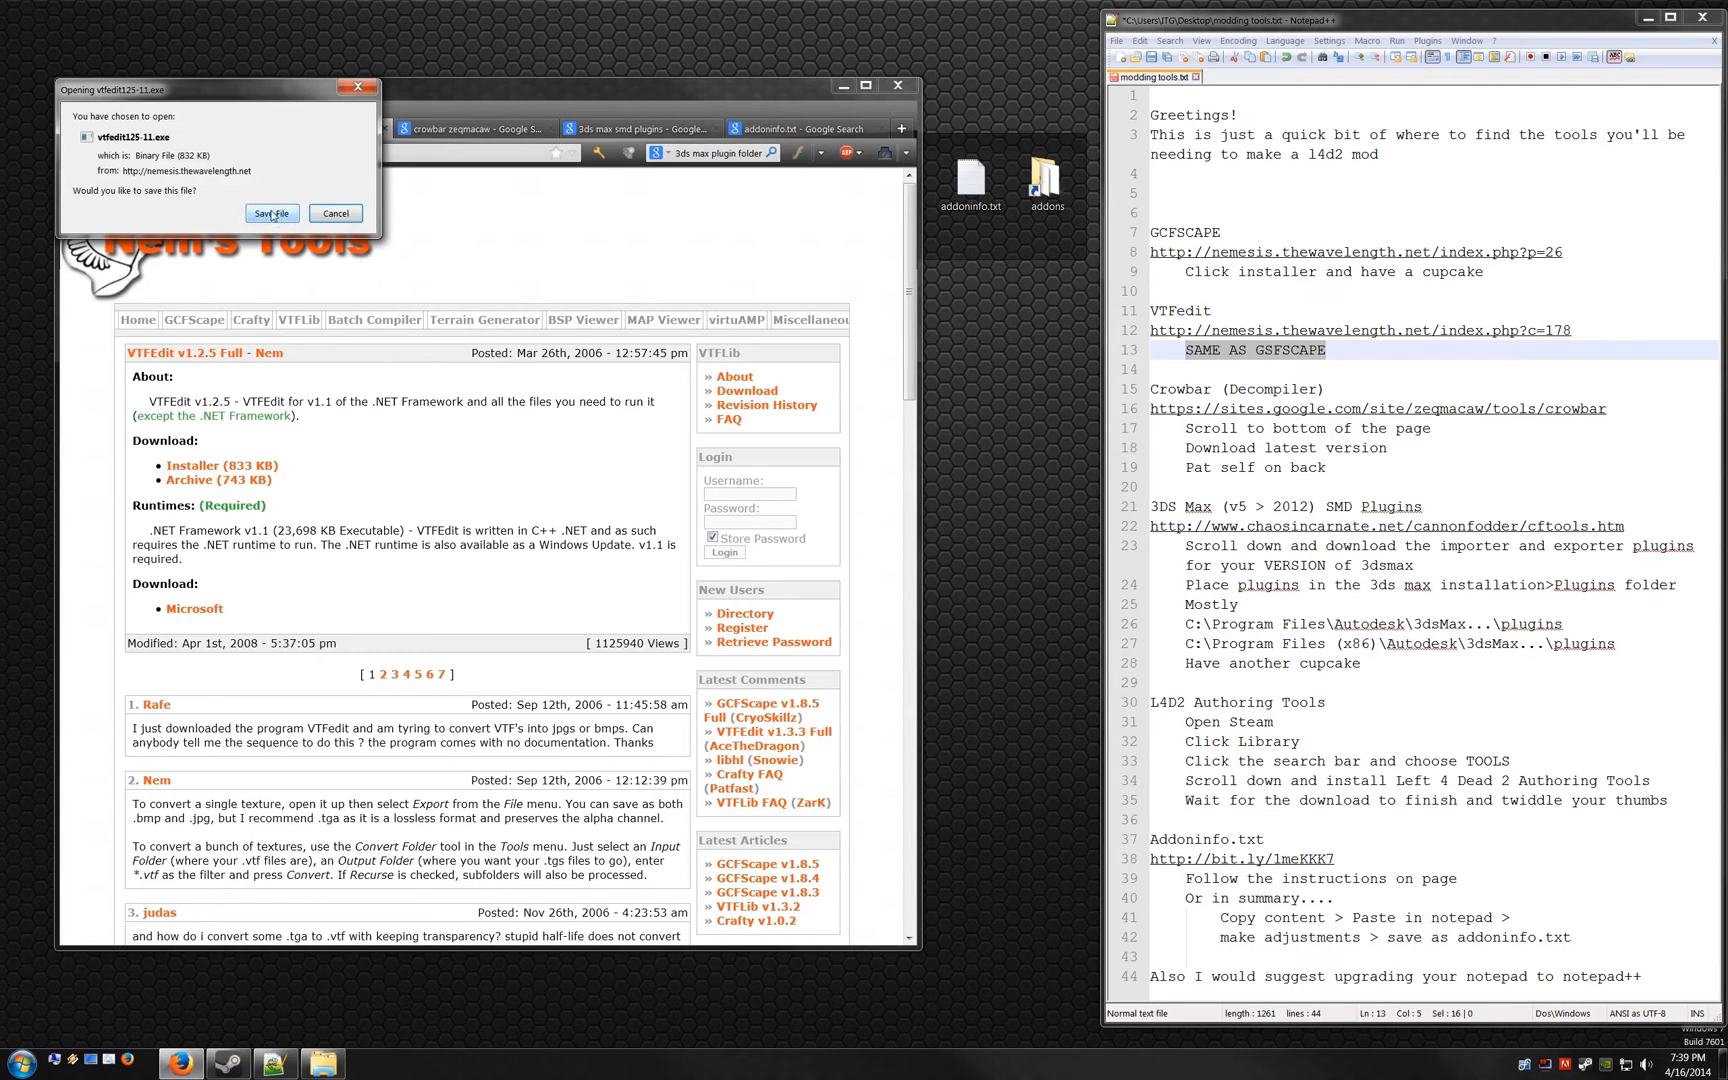
pyautogui.click(358, 87)
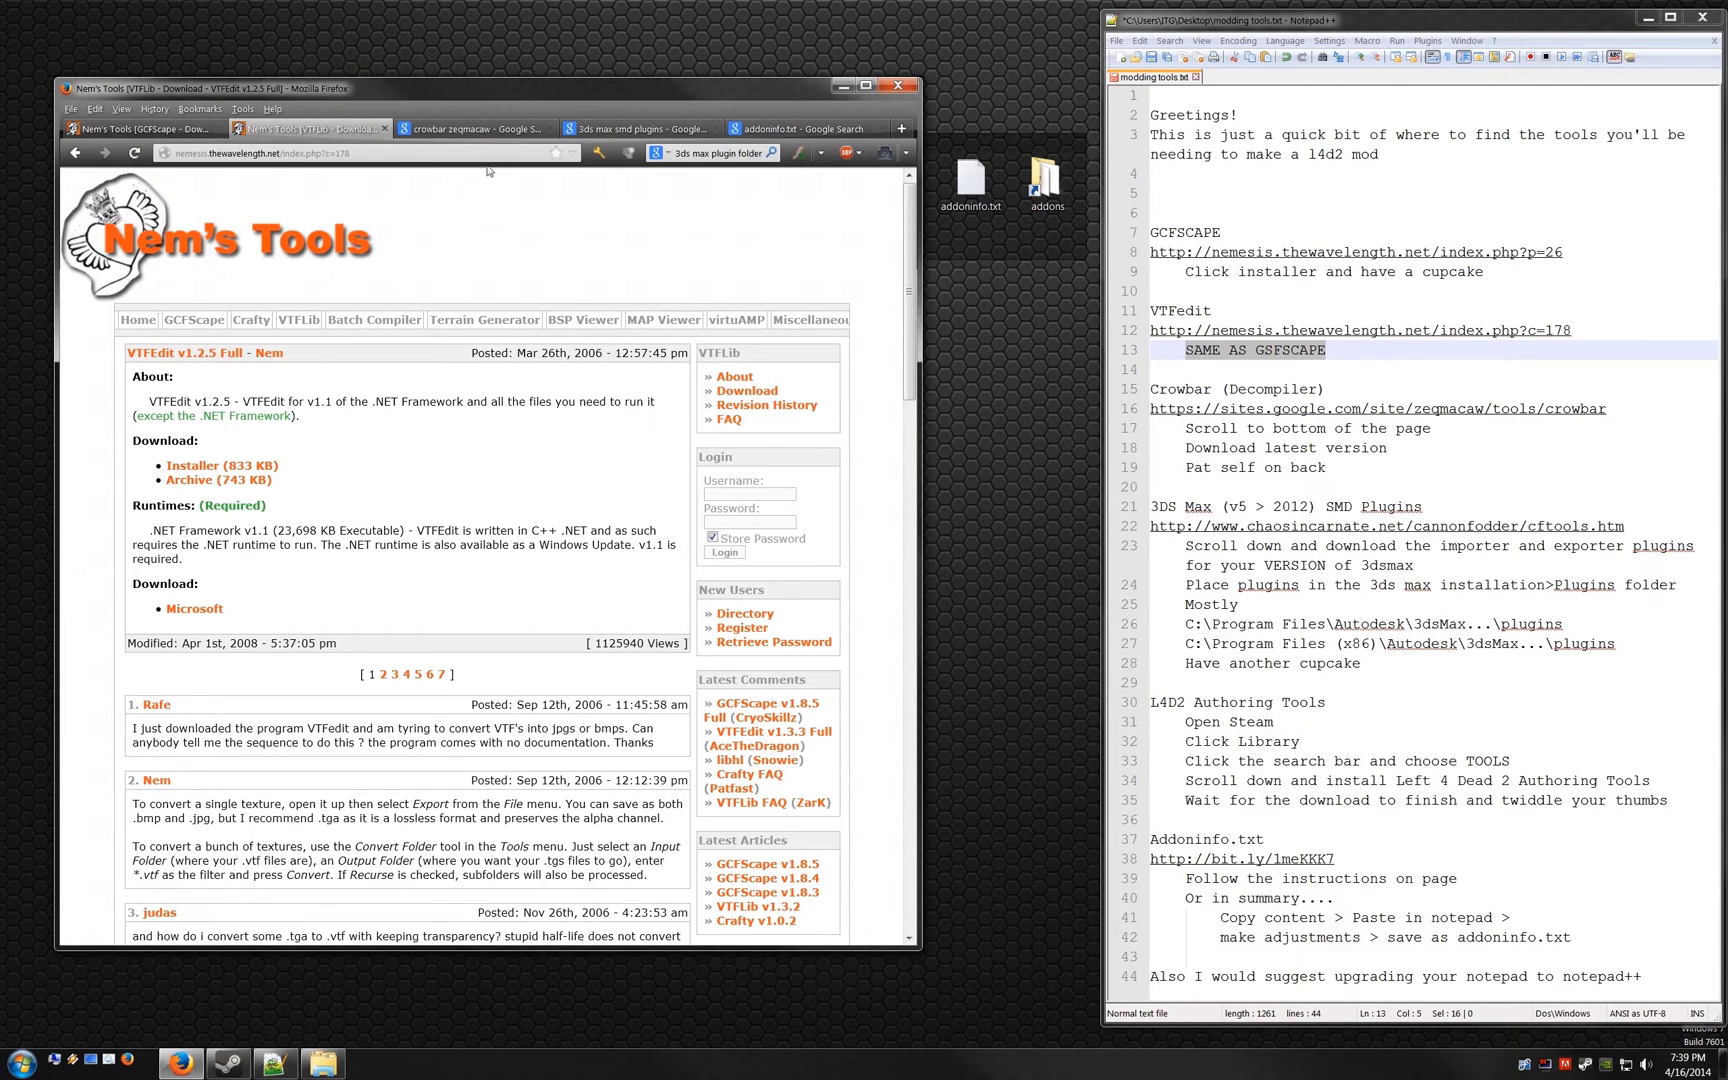
# Step: Download the Crowbar 0.19 archive from ZeqMacaw's Google Drive link and open it in 7-Zip
pyautogui.click(488, 132)
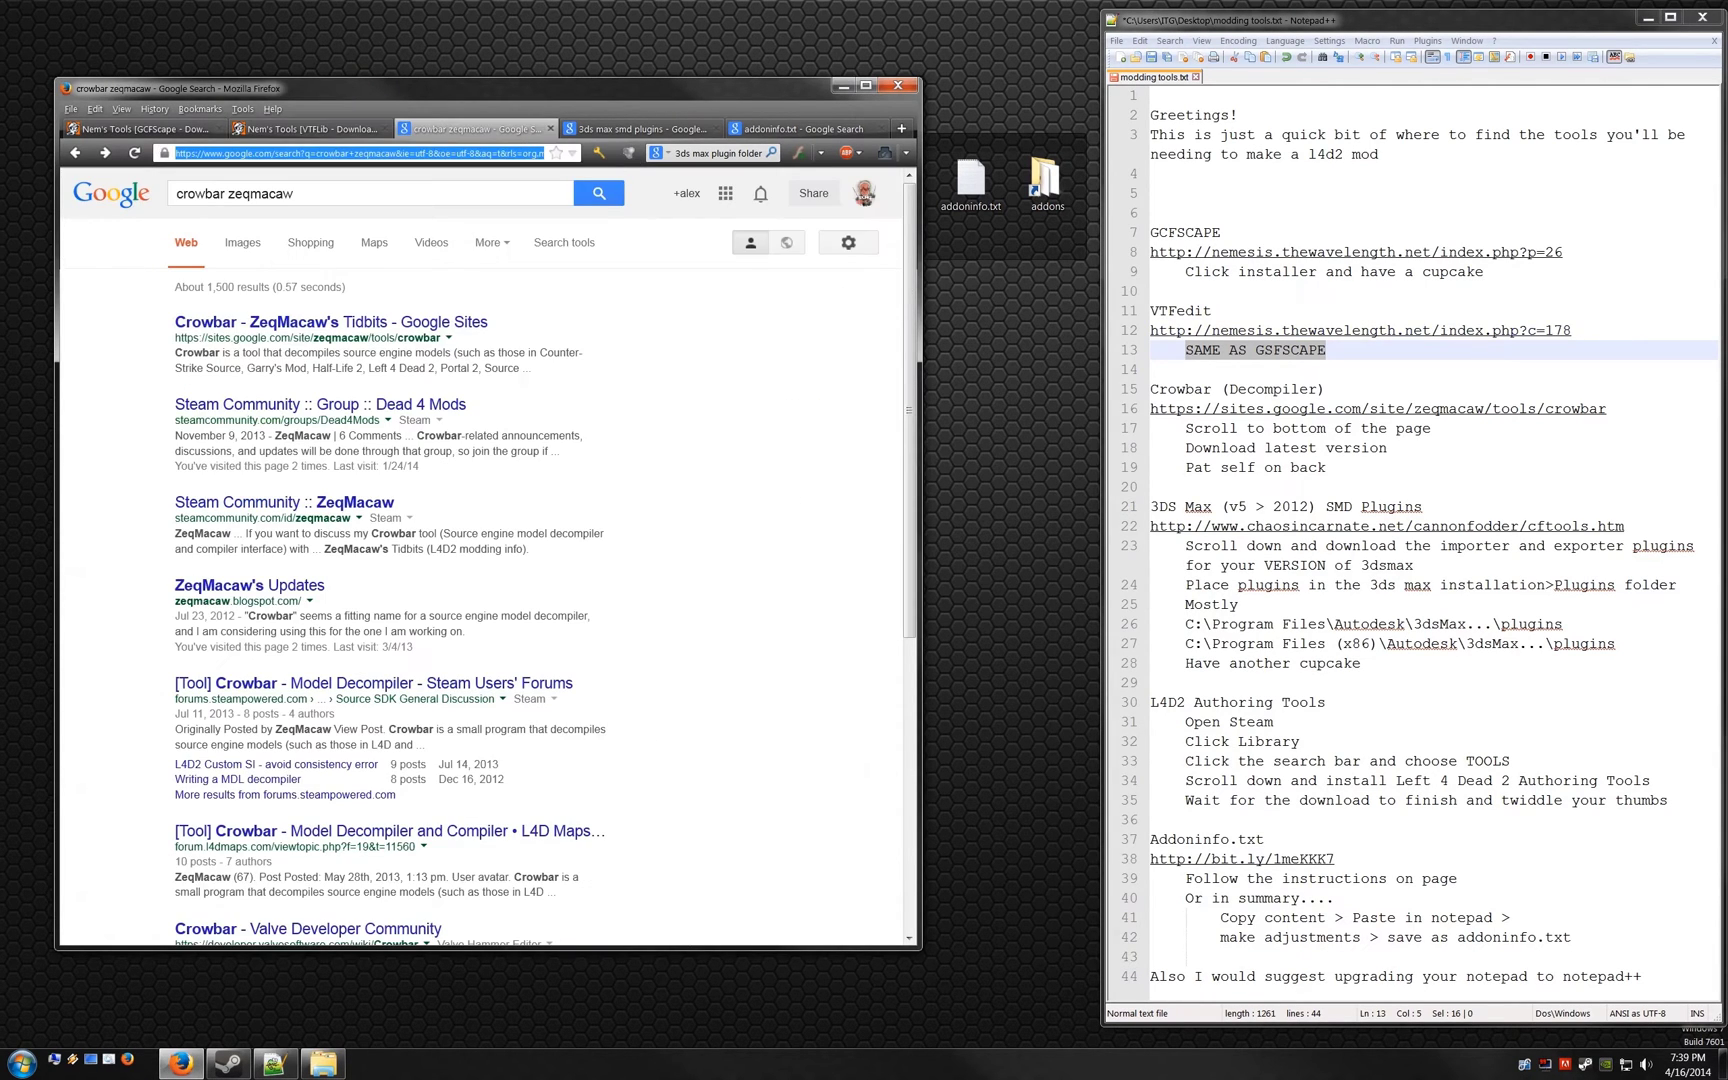
pyautogui.moveTo(1324, 389); pyautogui.dragTo(1150, 389)
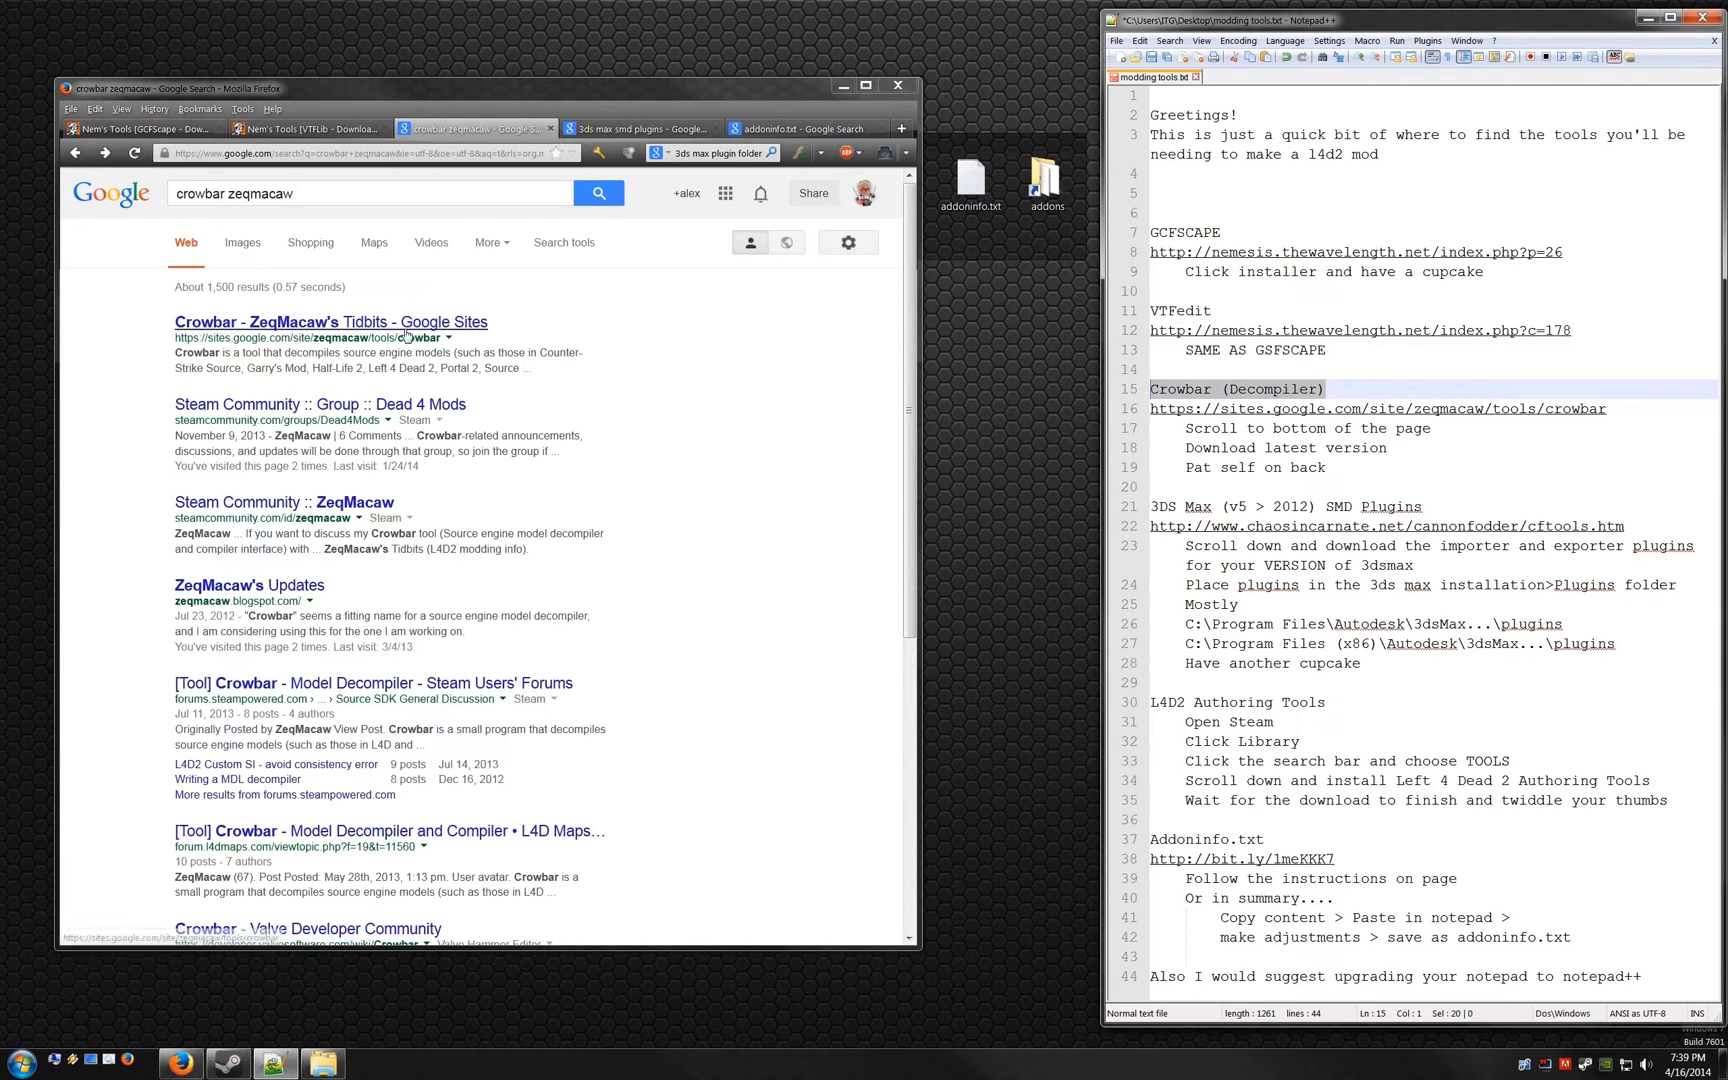
pyautogui.click(480, 323)
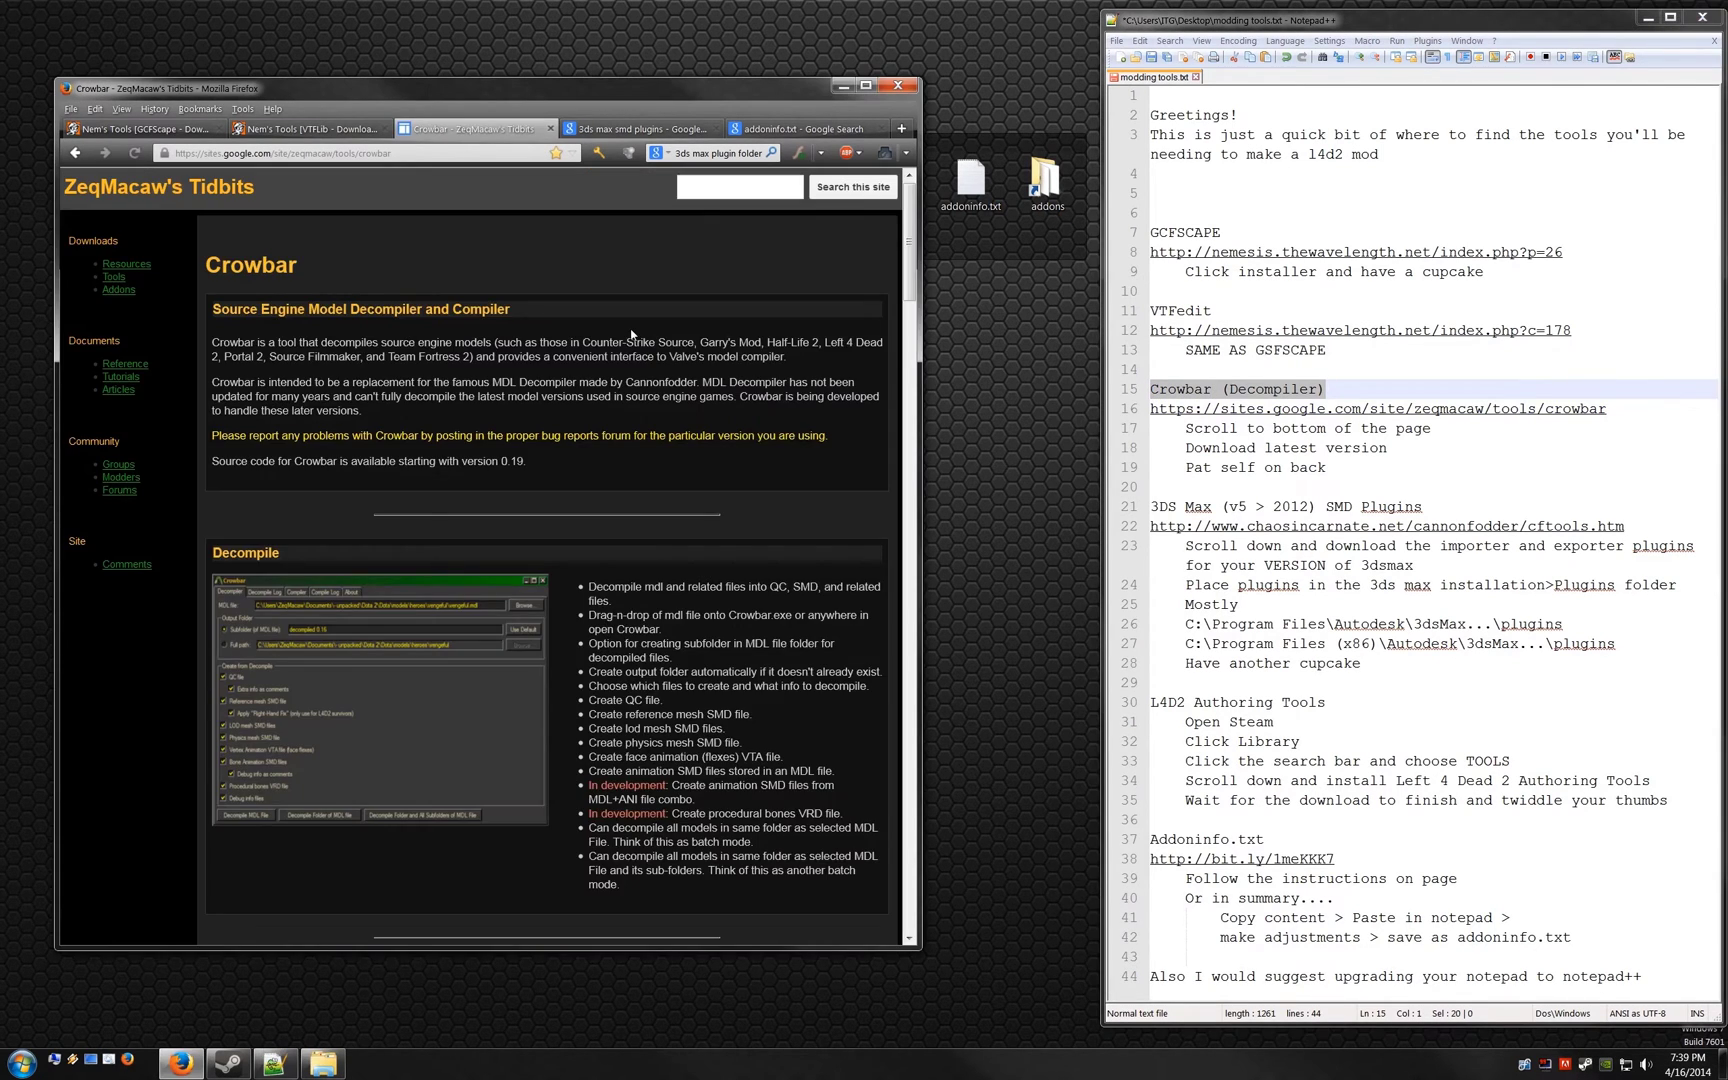
pyautogui.moveTo(910, 260); pyautogui.dragTo(920, 885)
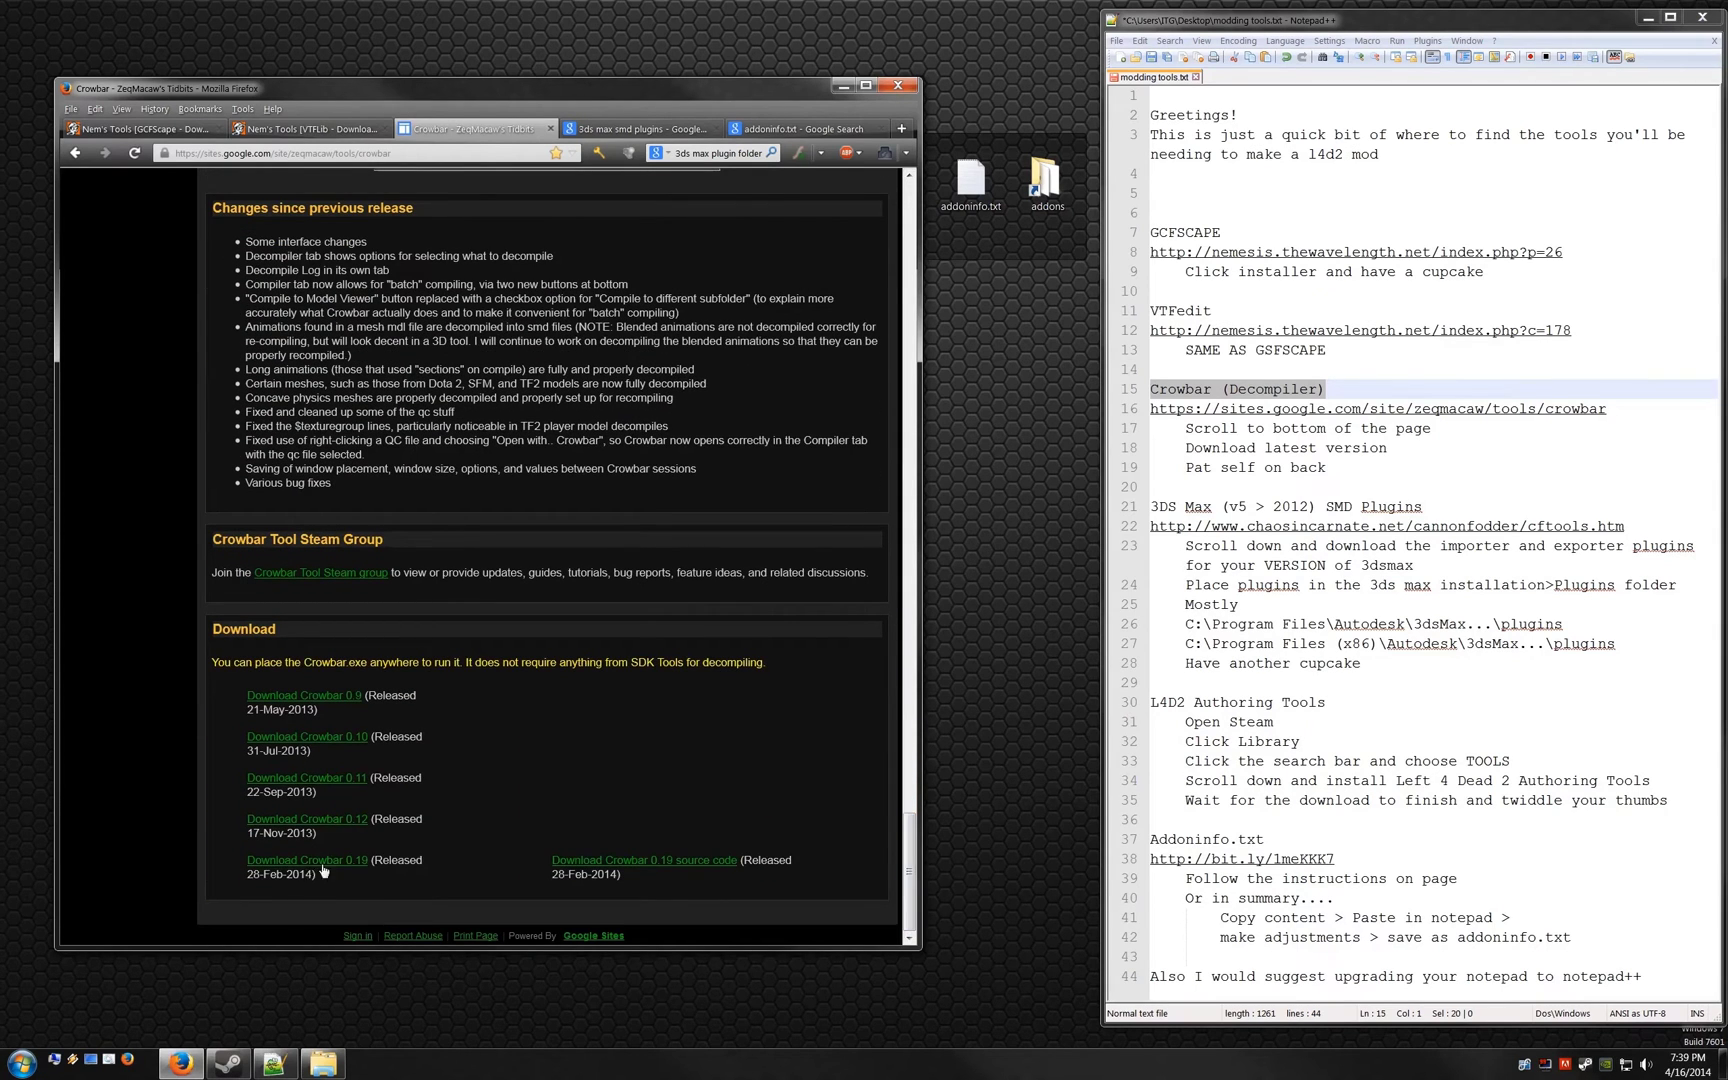
pyautogui.click(326, 869)
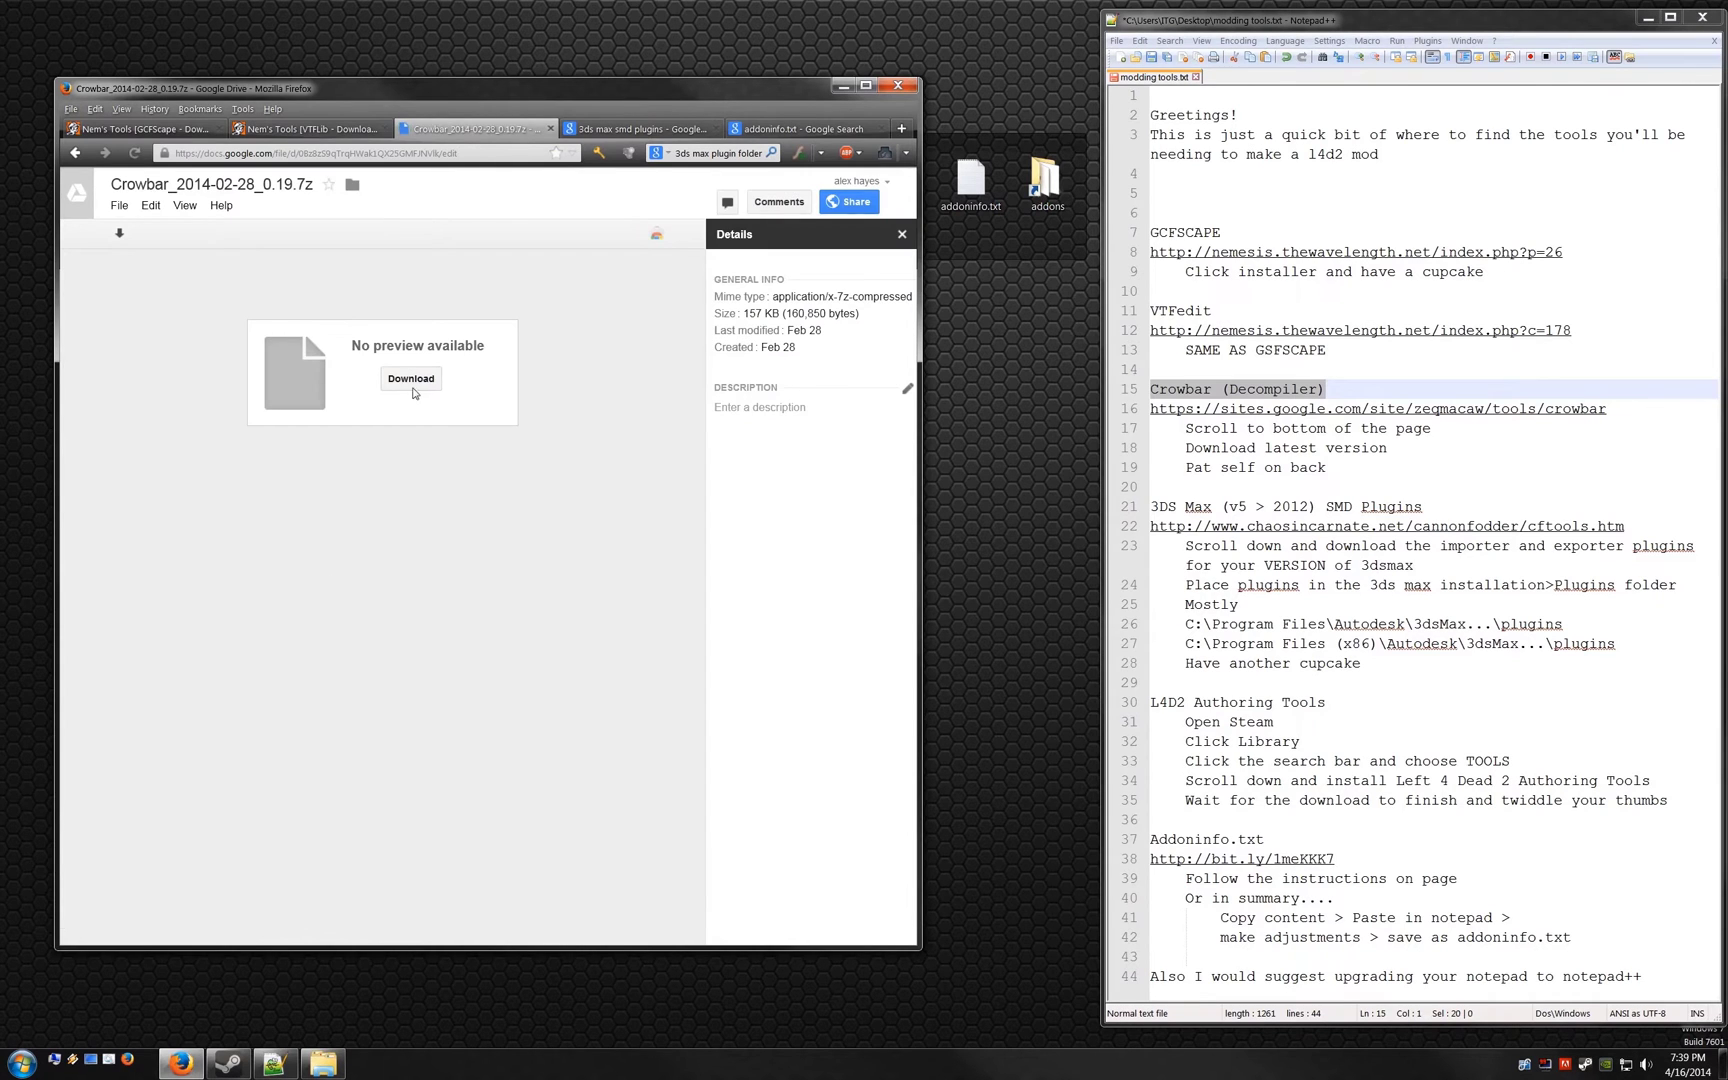
pyautogui.click(423, 381)
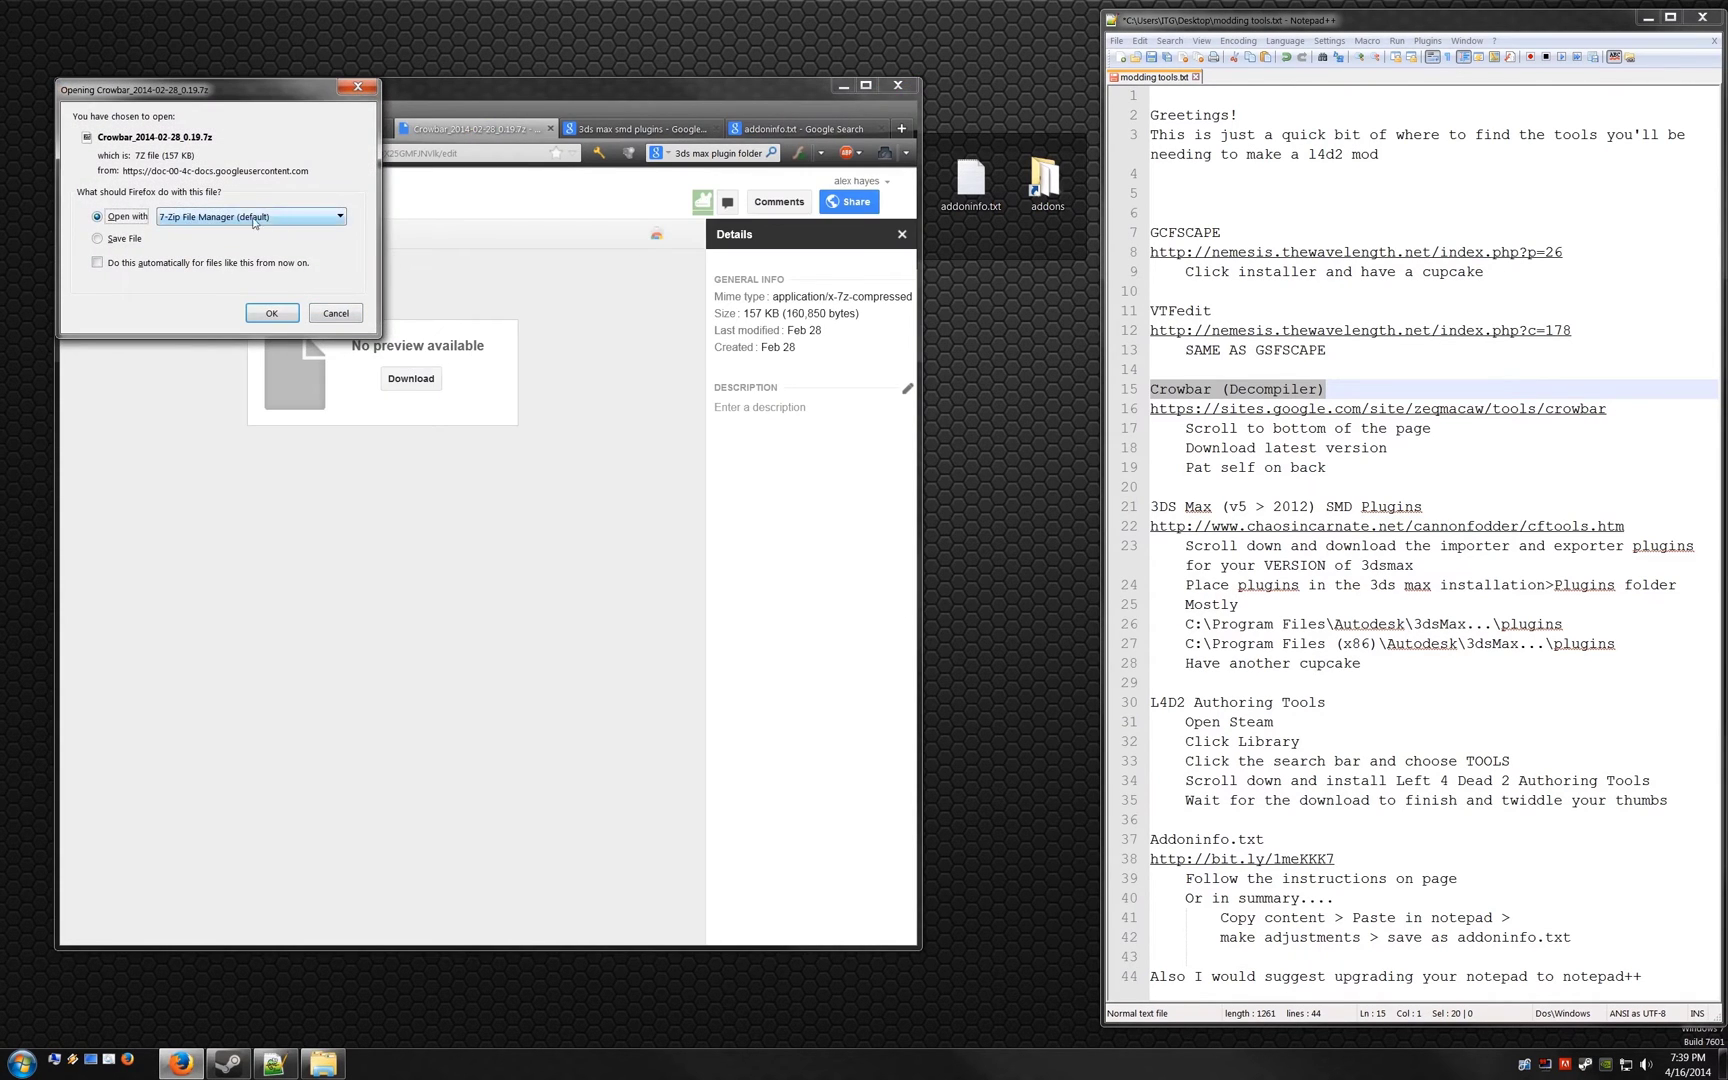
pyautogui.click(271, 313)
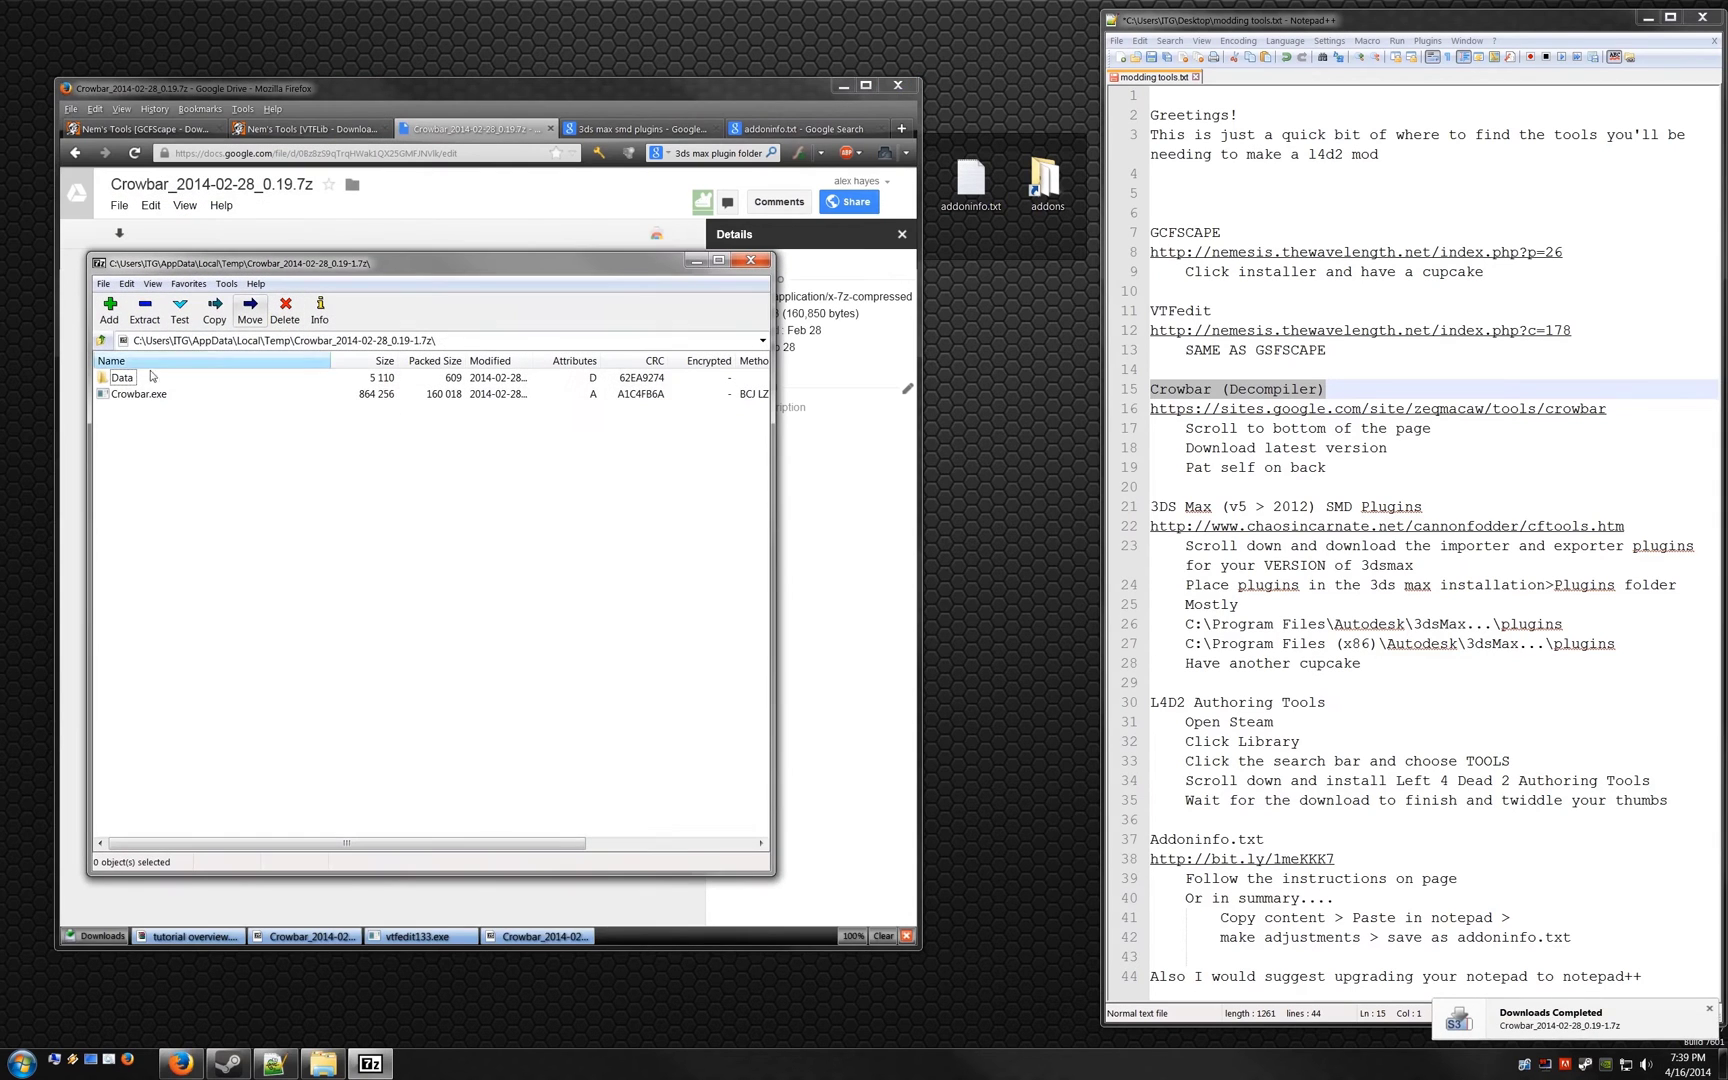
# Step: Select the Data folder and Crowbar.exe, then close the 7-Zip archive window
pyautogui.moveTo(137, 403)
pyautogui.mouseDown()
pyautogui.moveTo(115, 372)
pyautogui.moveTo(491, 414)
pyautogui.moveTo(1003, 537)
pyautogui.mouseUp()
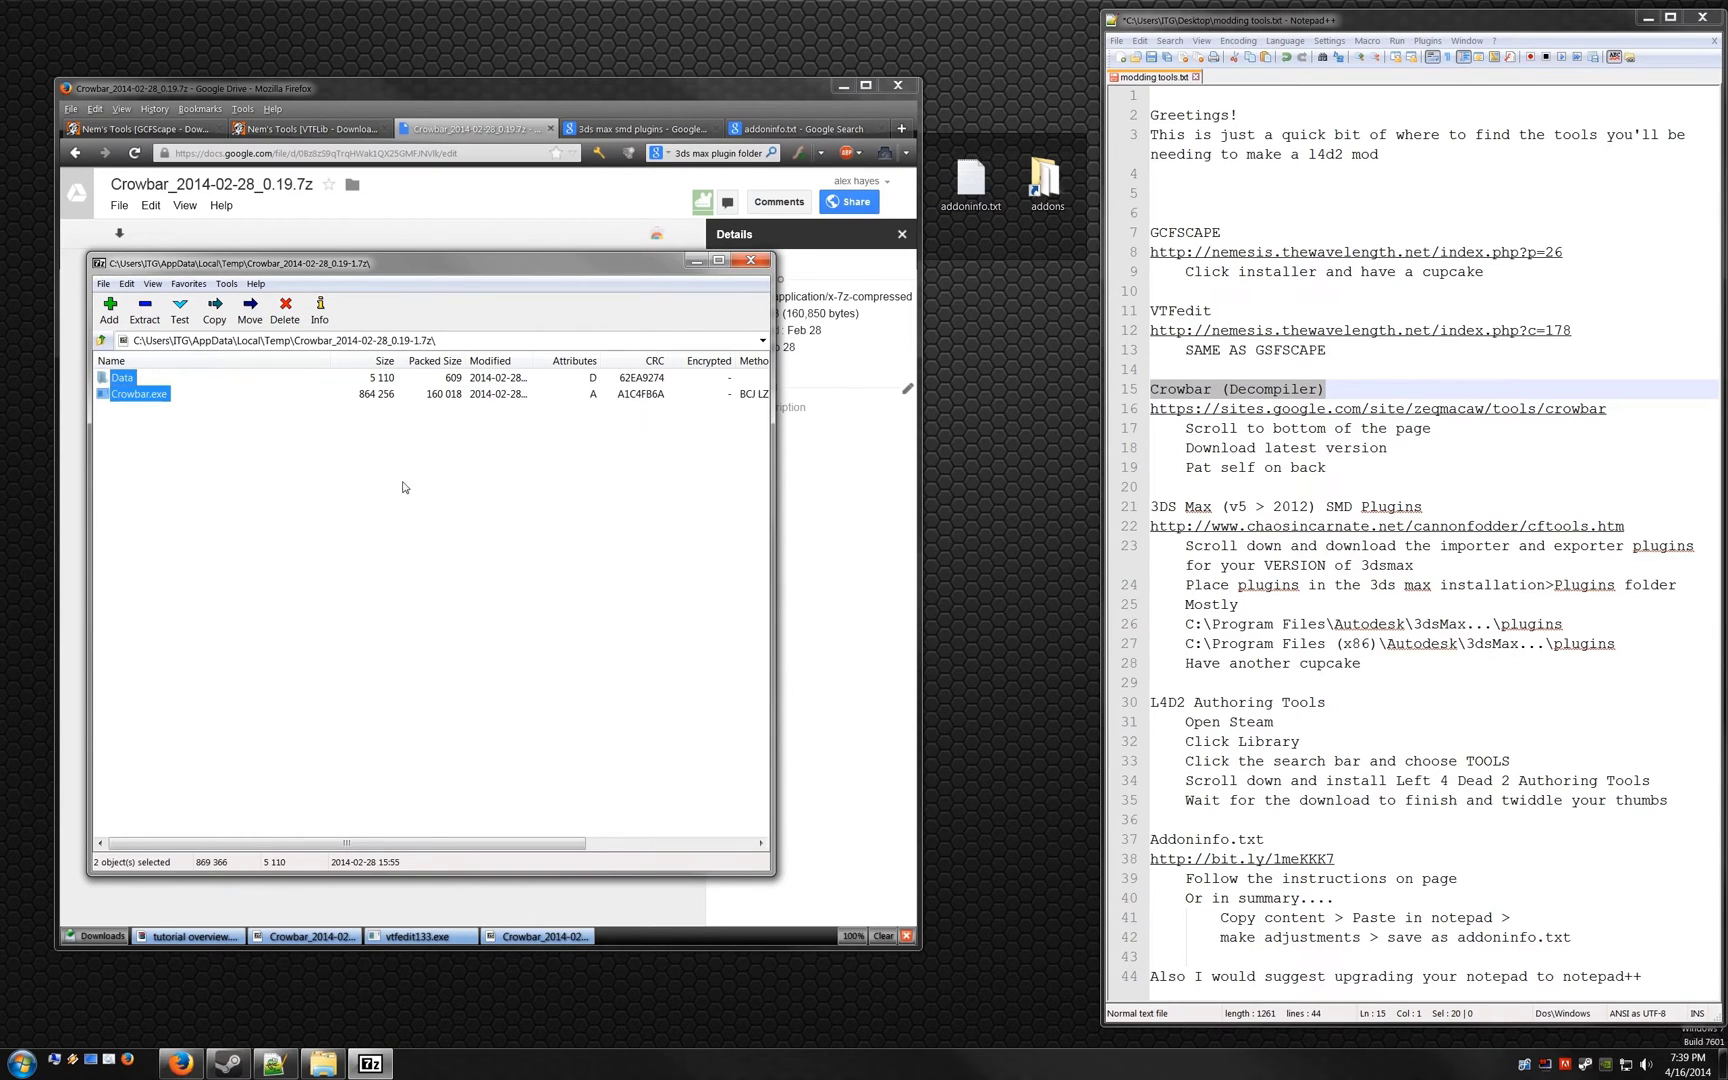
pyautogui.moveTo(1003, 537); pyautogui.dragTo(430, 464)
pyautogui.click(751, 260)
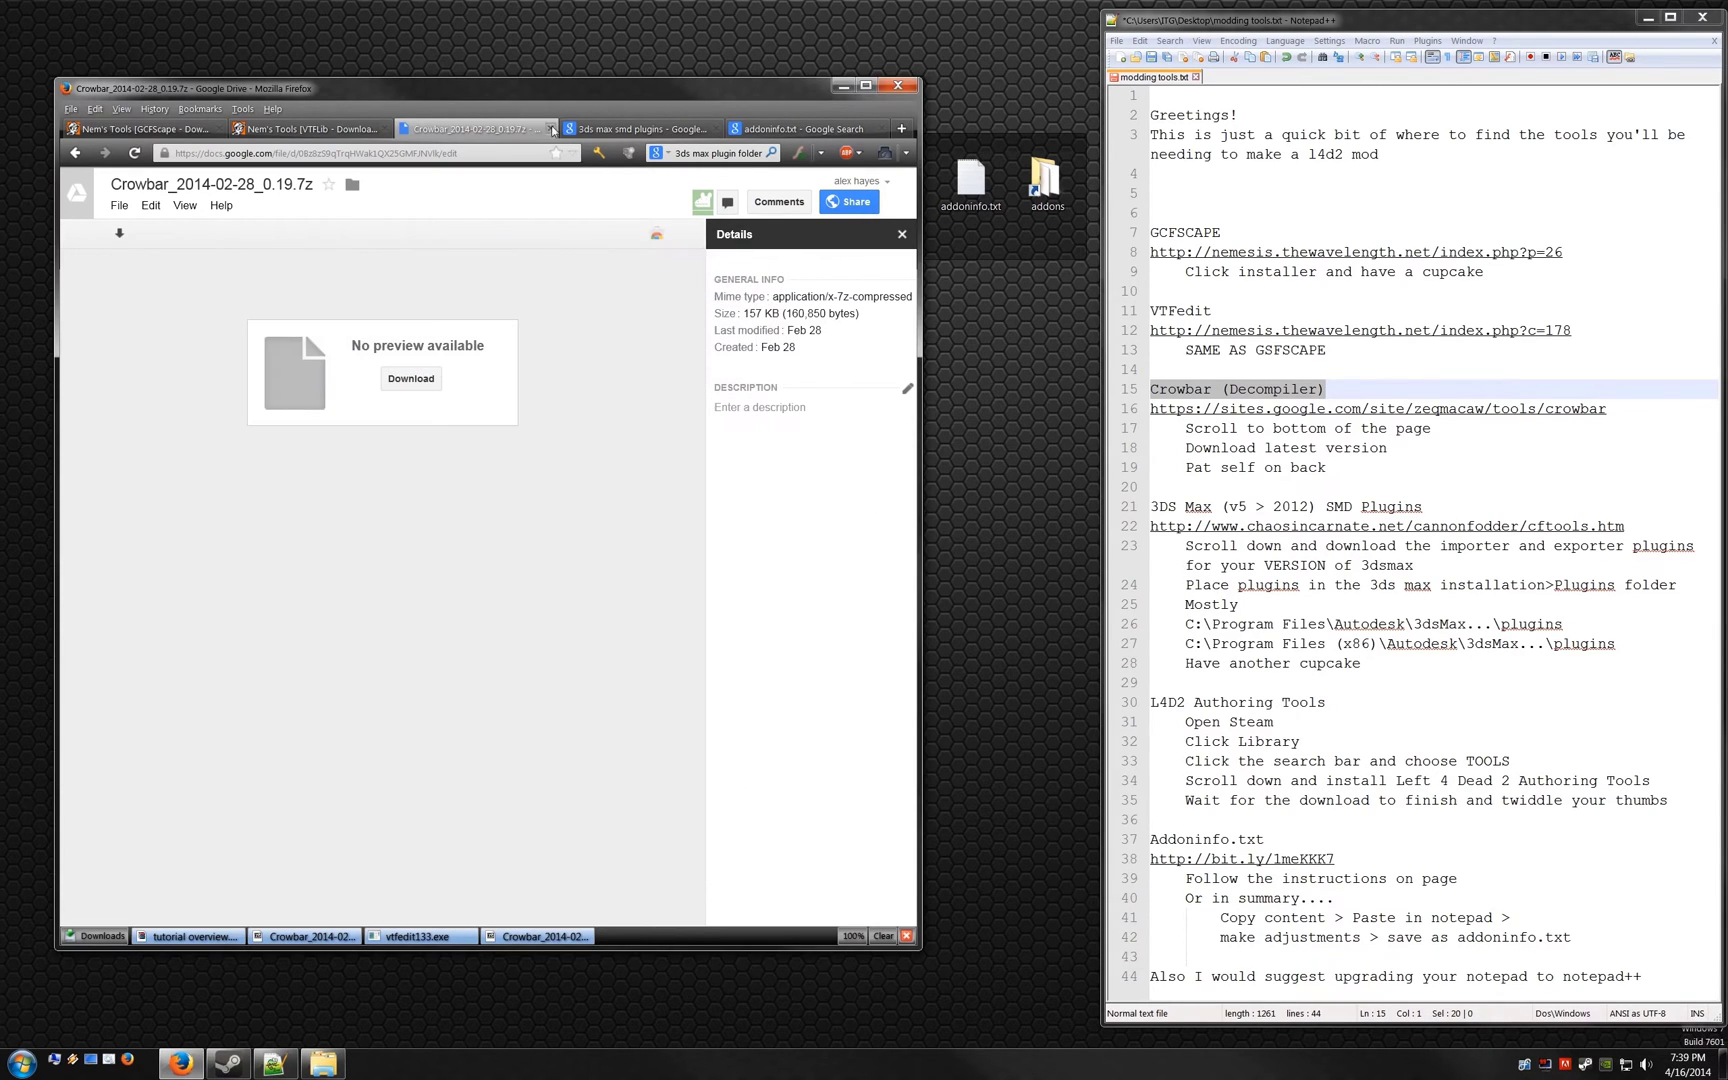
# Step: Download the MAX2010 32-bit SMD exporter from Cannonfodder's Half-Life 2 Tools page
pyautogui.click(640, 128)
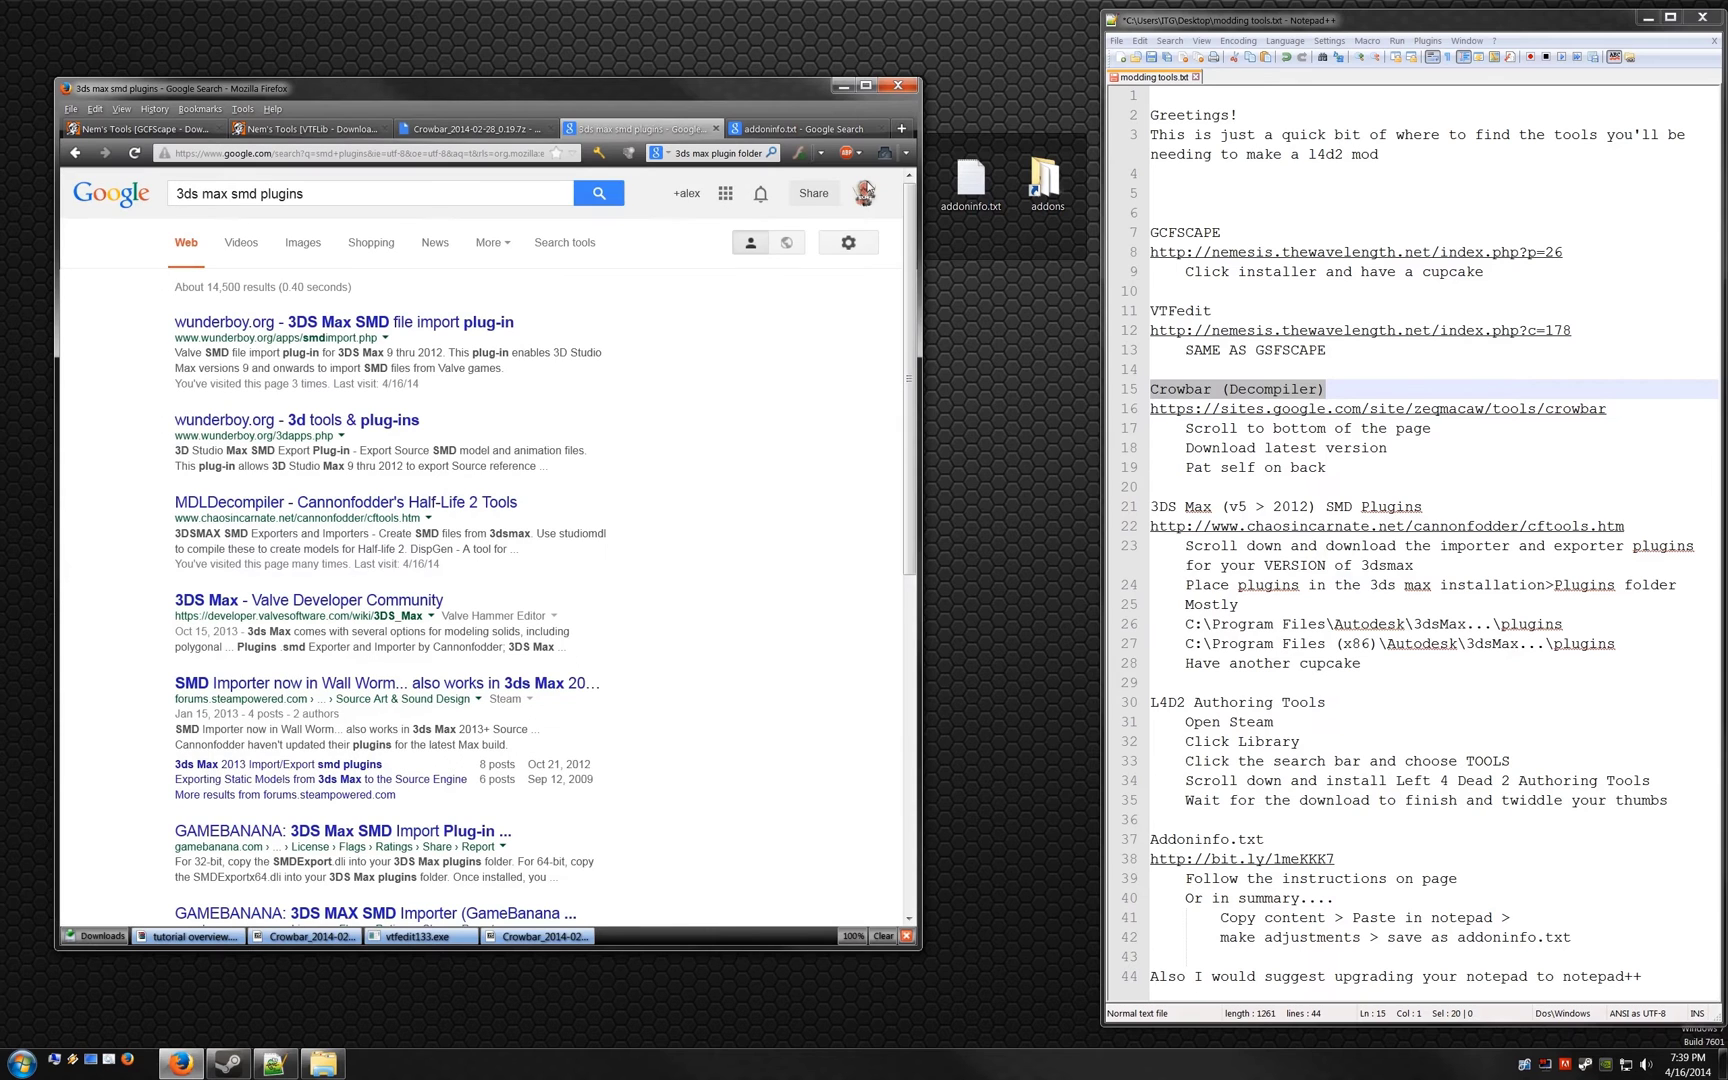
pyautogui.moveTo(1430, 507); pyautogui.dragTo(1150, 507)
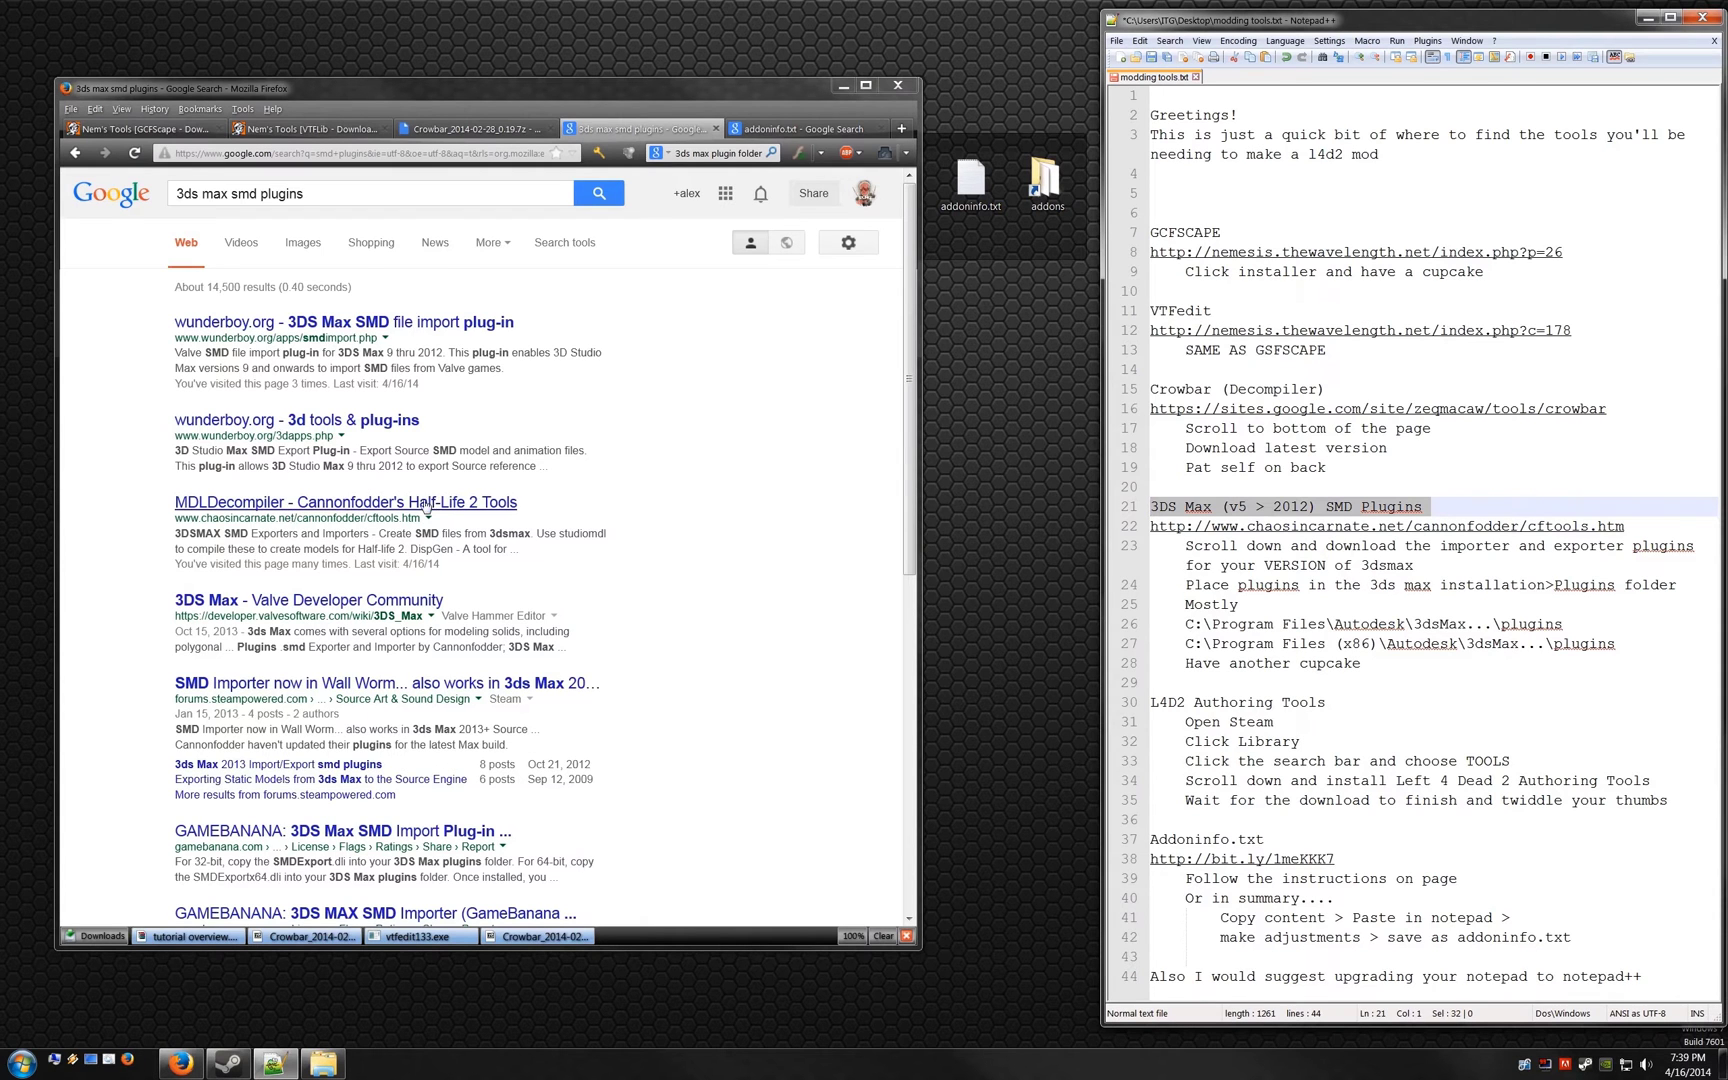
pyautogui.click(226, 505)
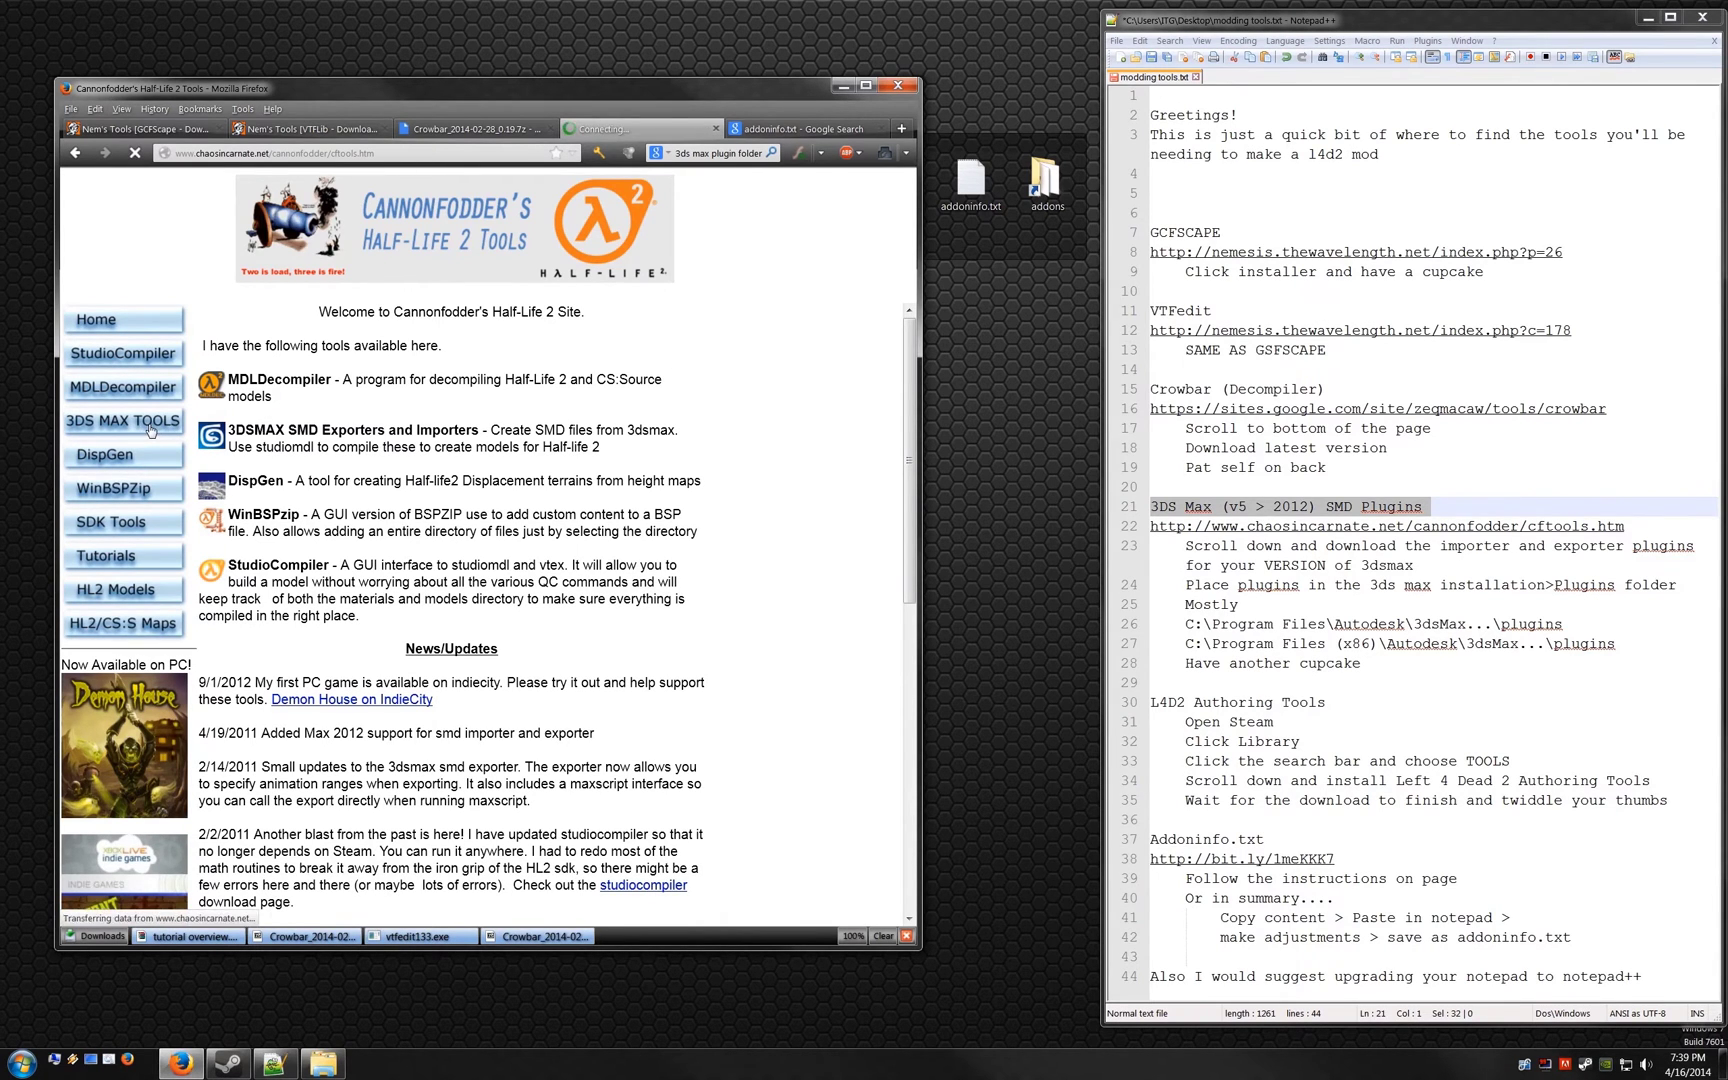
pyautogui.scroll(-5, 379, 615)
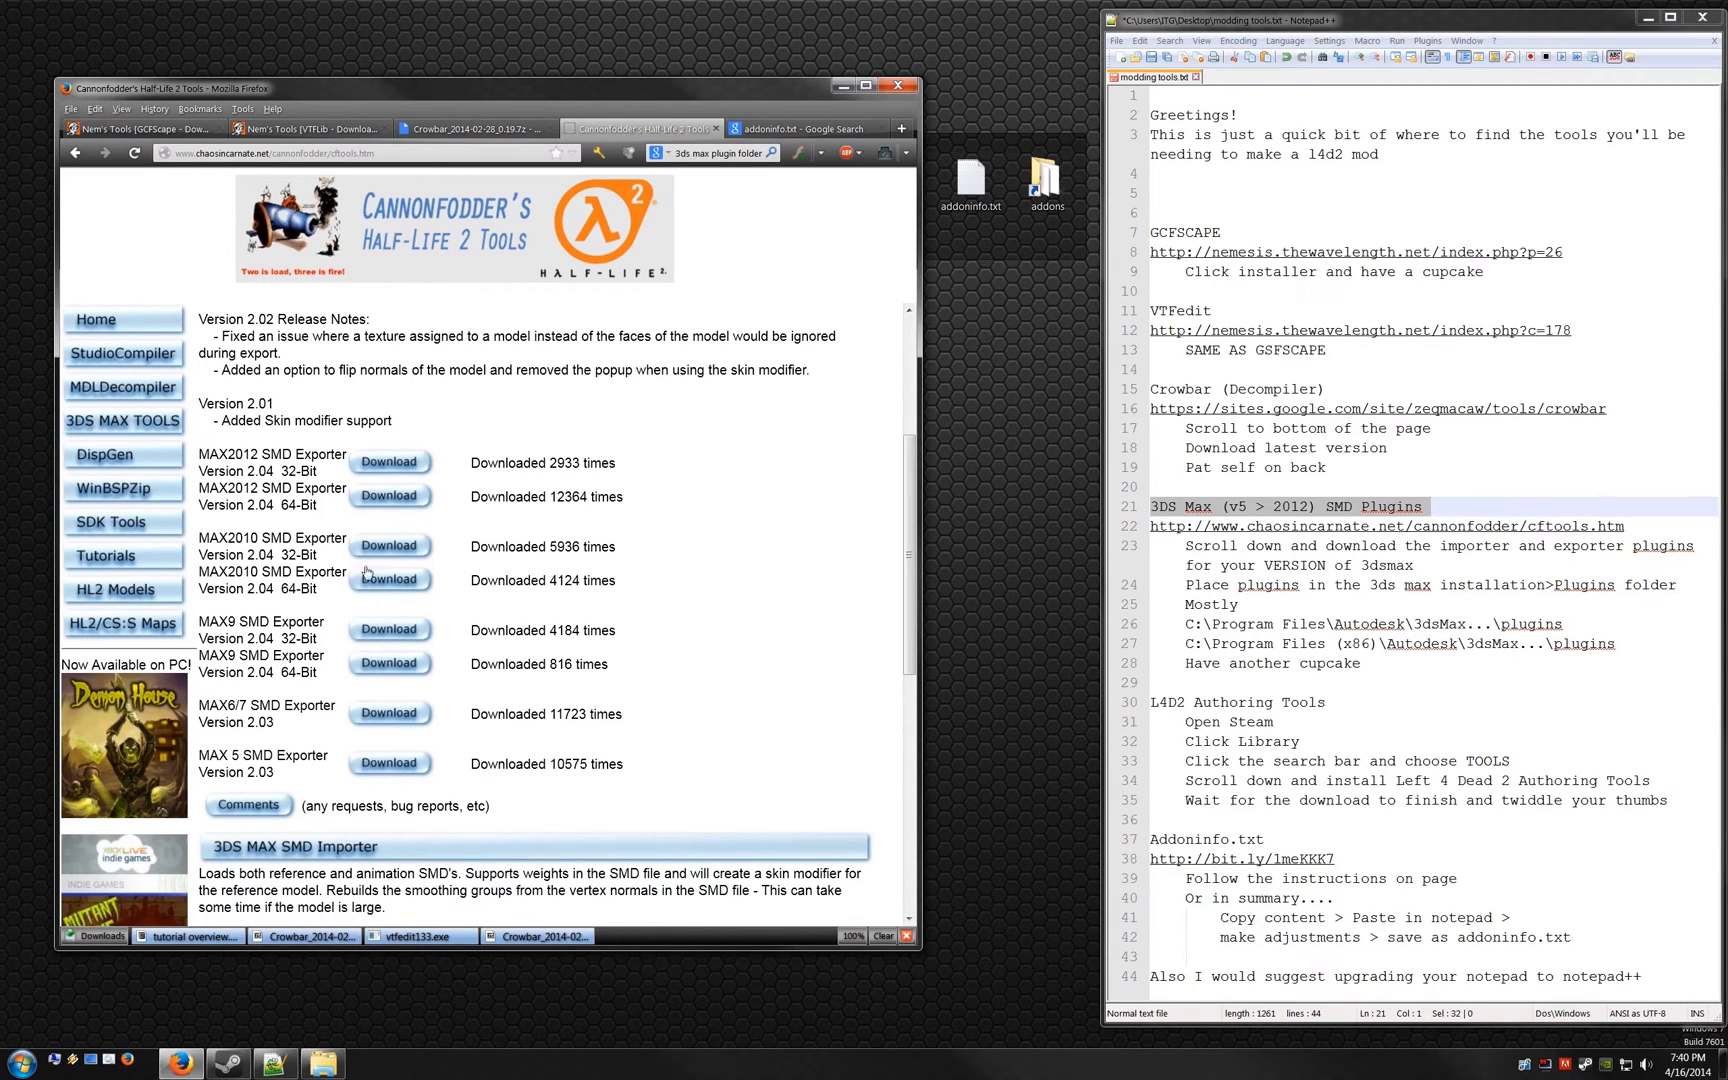
pyautogui.click(400, 553)
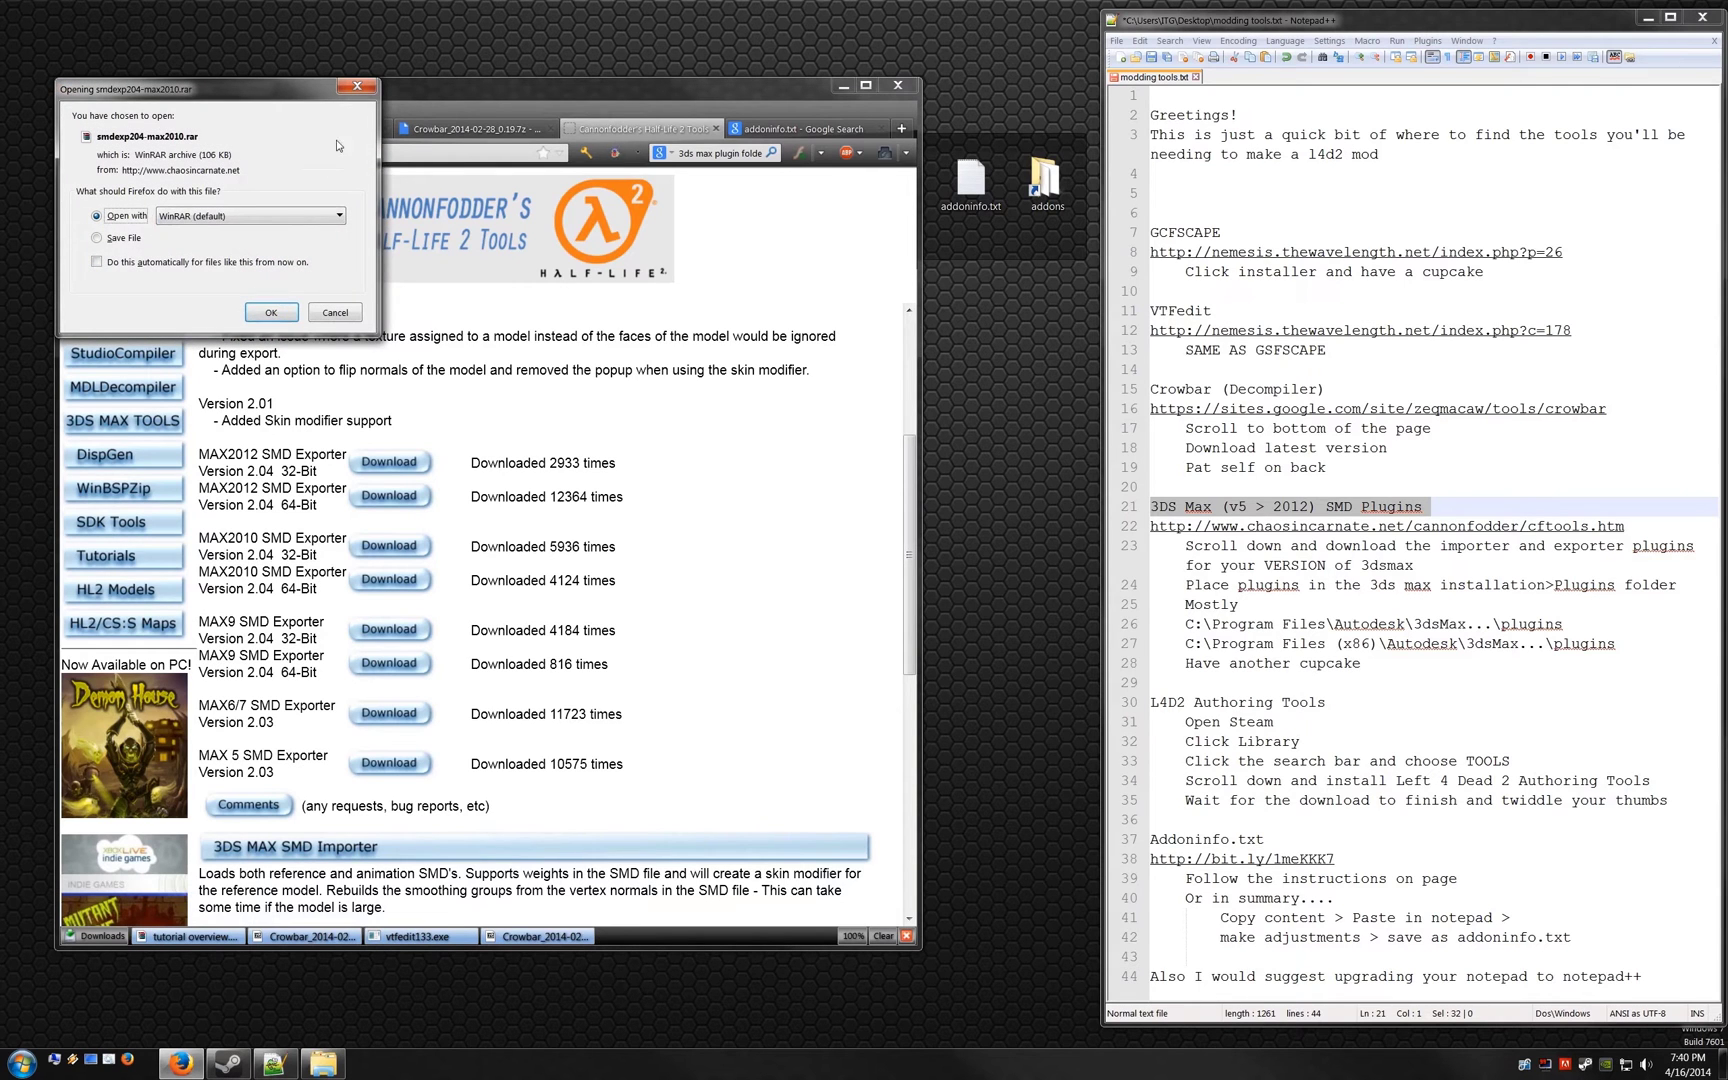
pyautogui.click(357, 86)
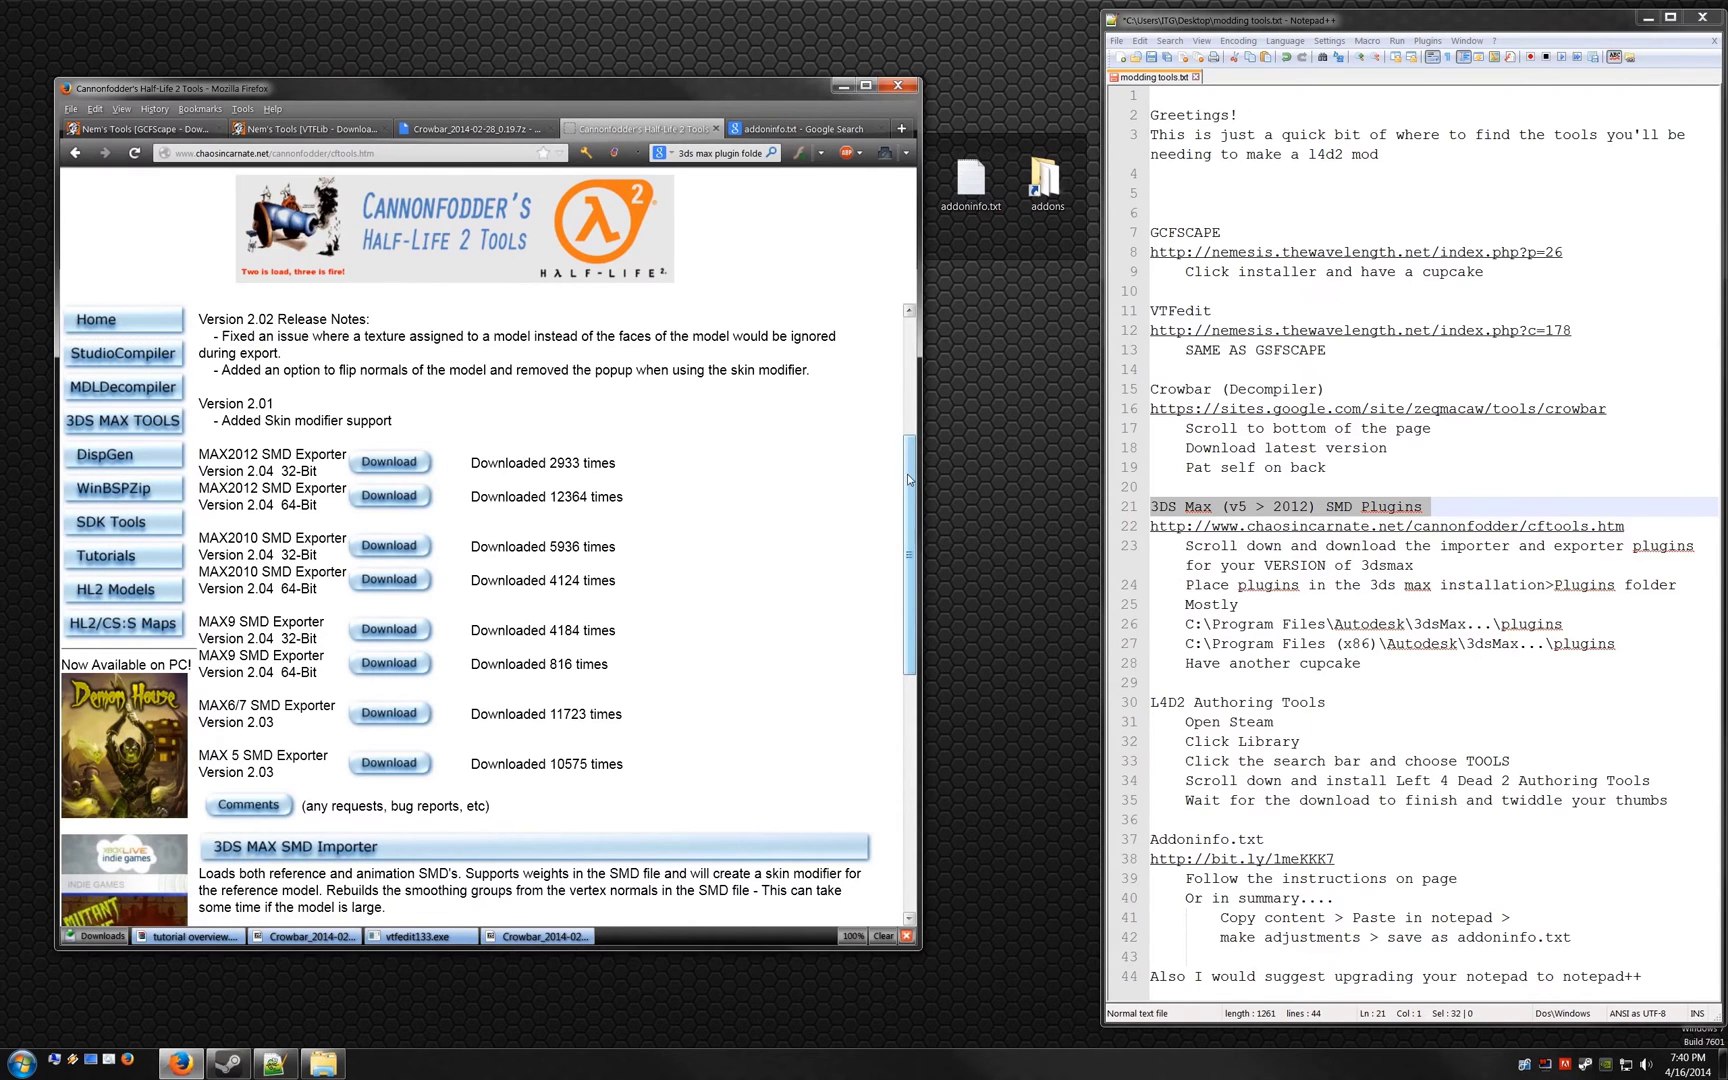
# Step: Download the MAX 2010 64-bit SMD importer, opening it with WinRAR
pyautogui.moveTo(909, 480); pyautogui.dragTo(886, 720)
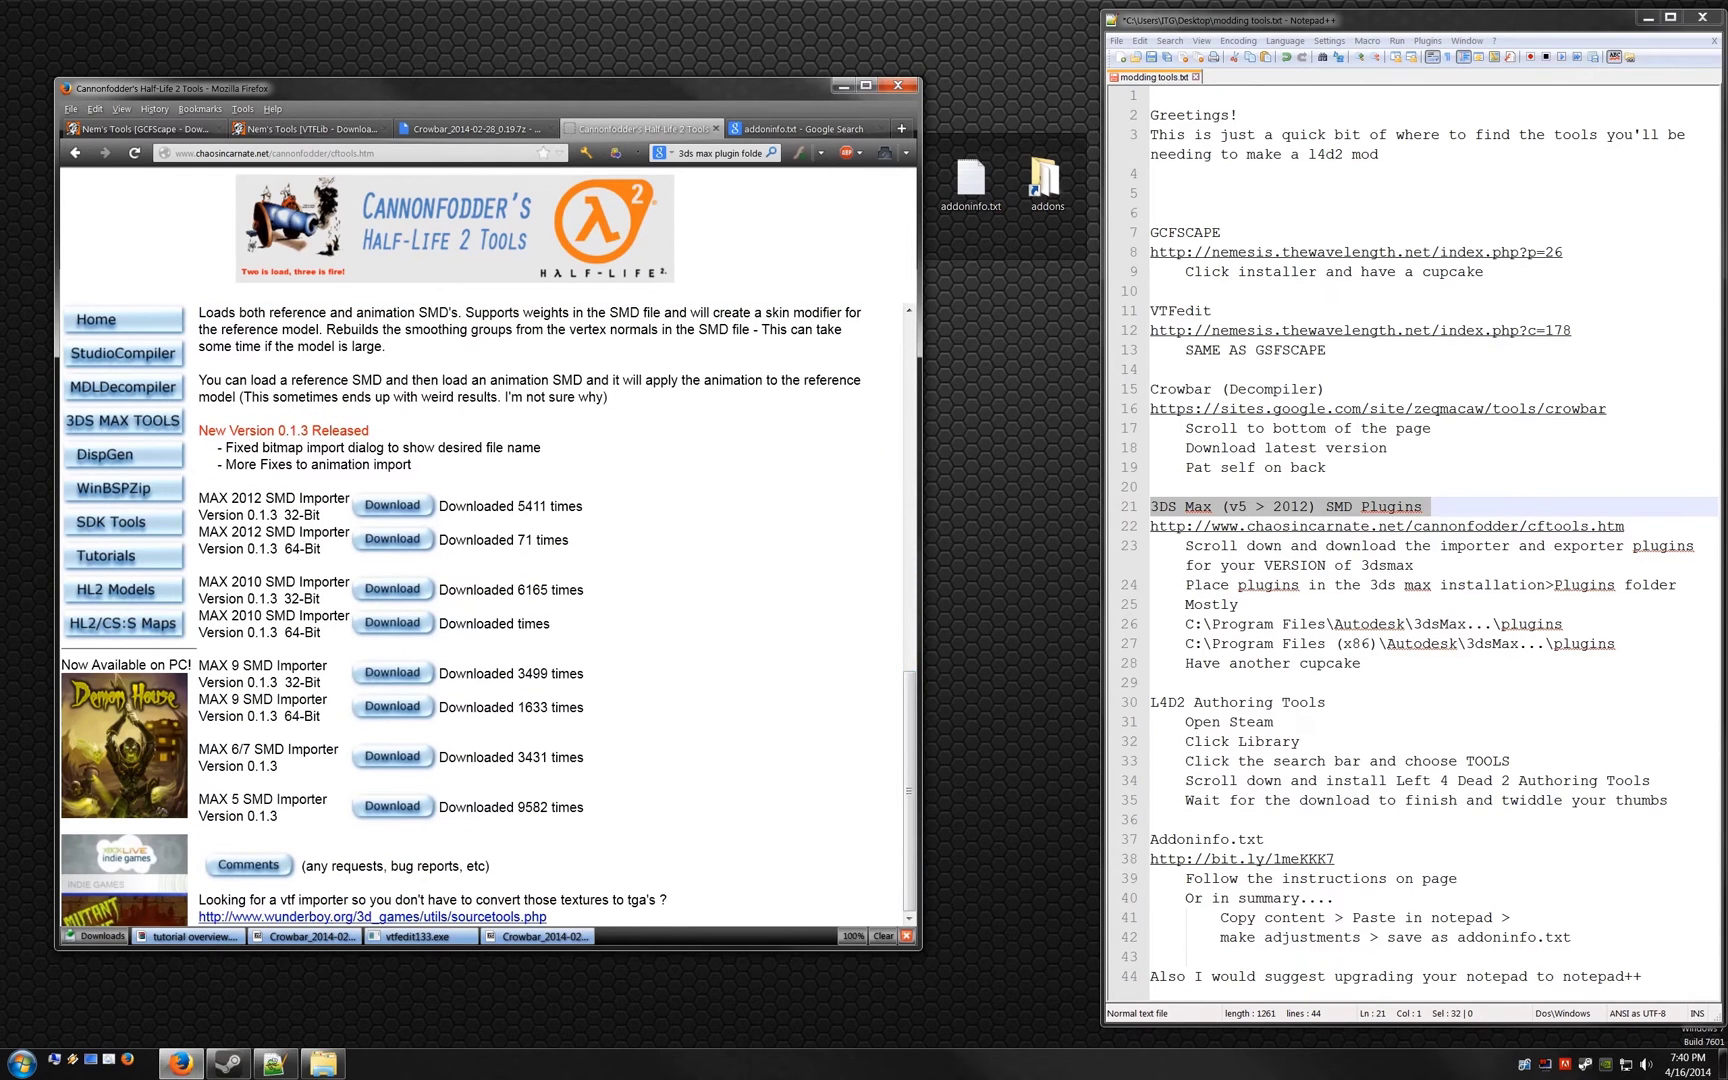
pyautogui.moveTo(219, 582); pyautogui.dragTo(320, 600)
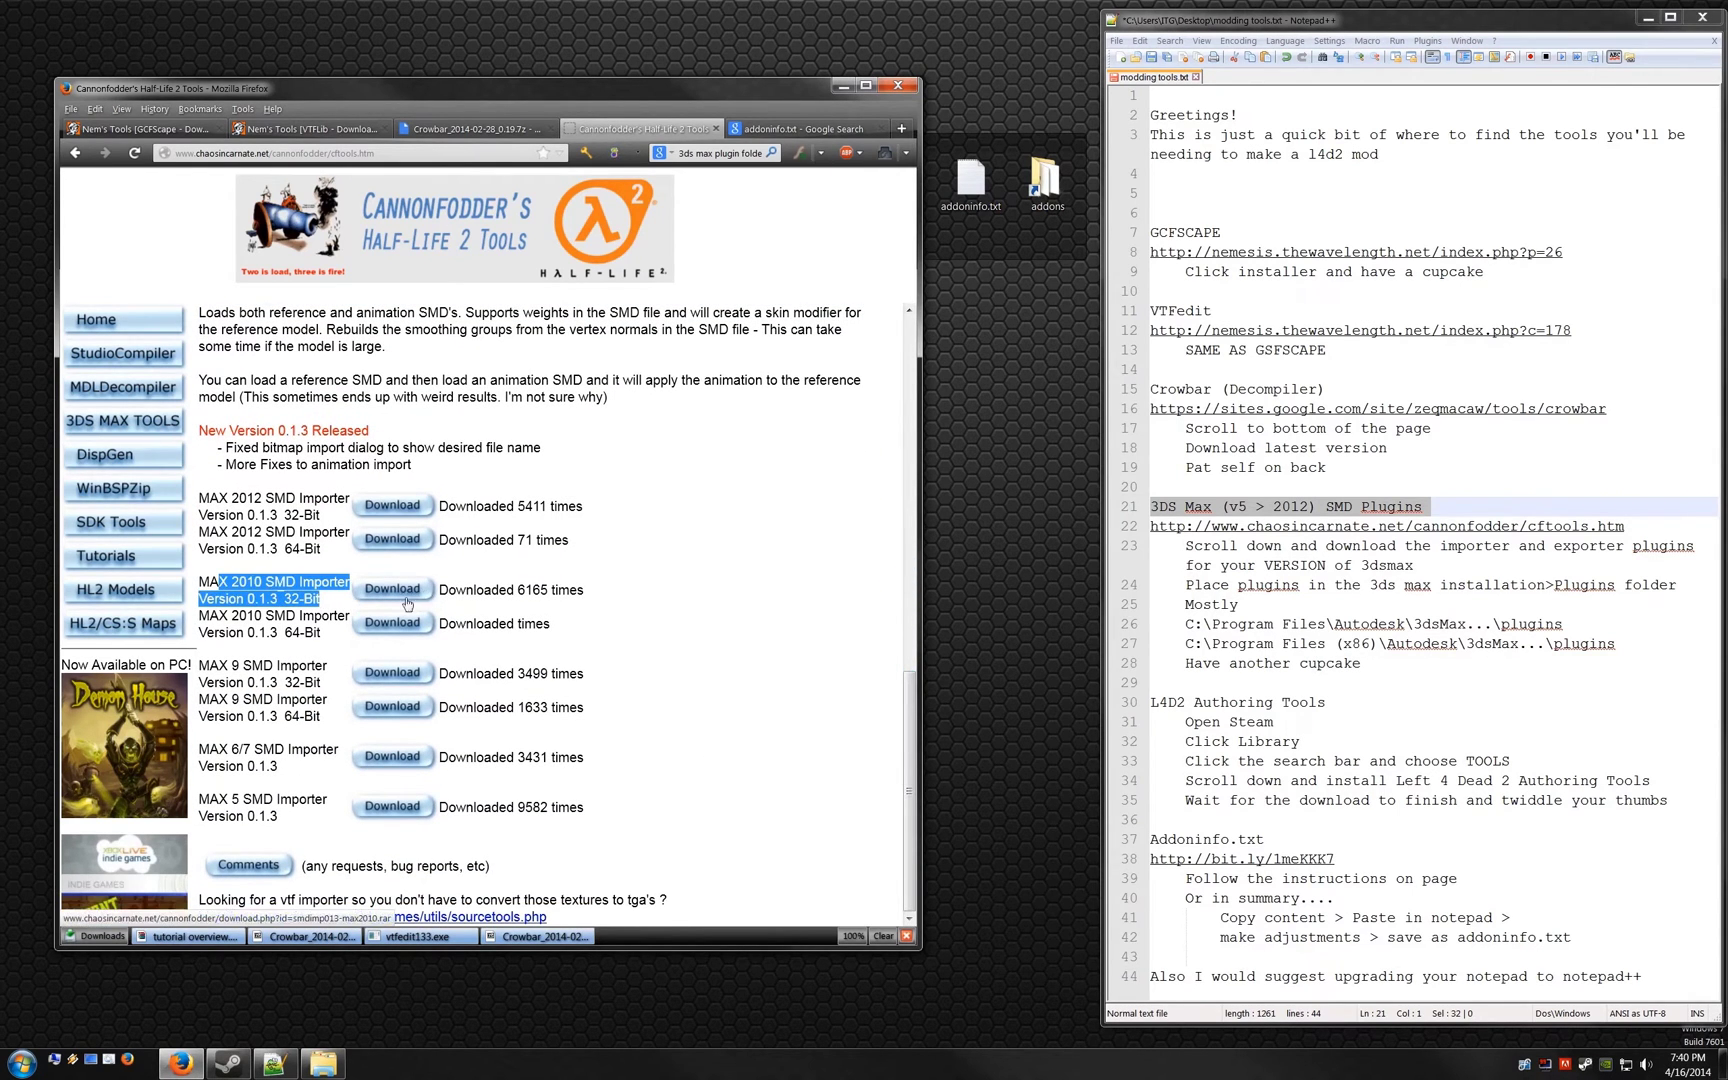
pyautogui.moveTo(210, 616); pyautogui.dragTo(320, 633)
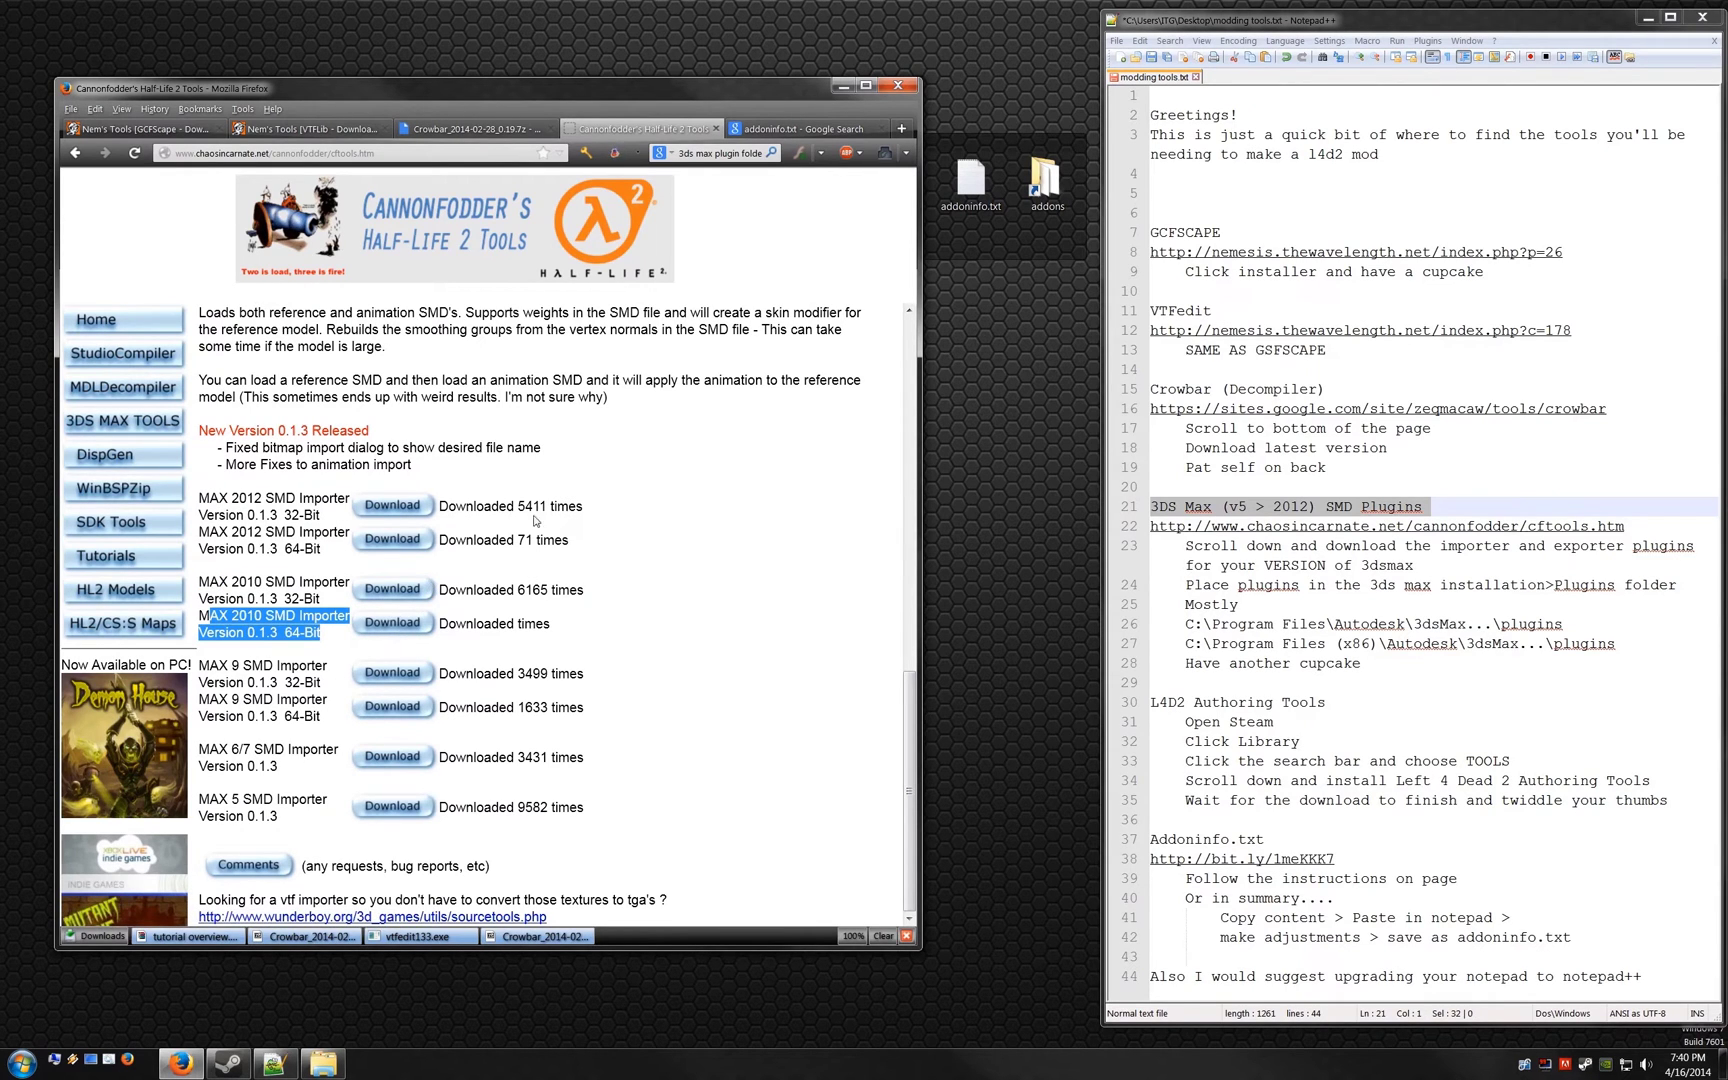
pyautogui.click(392, 622)
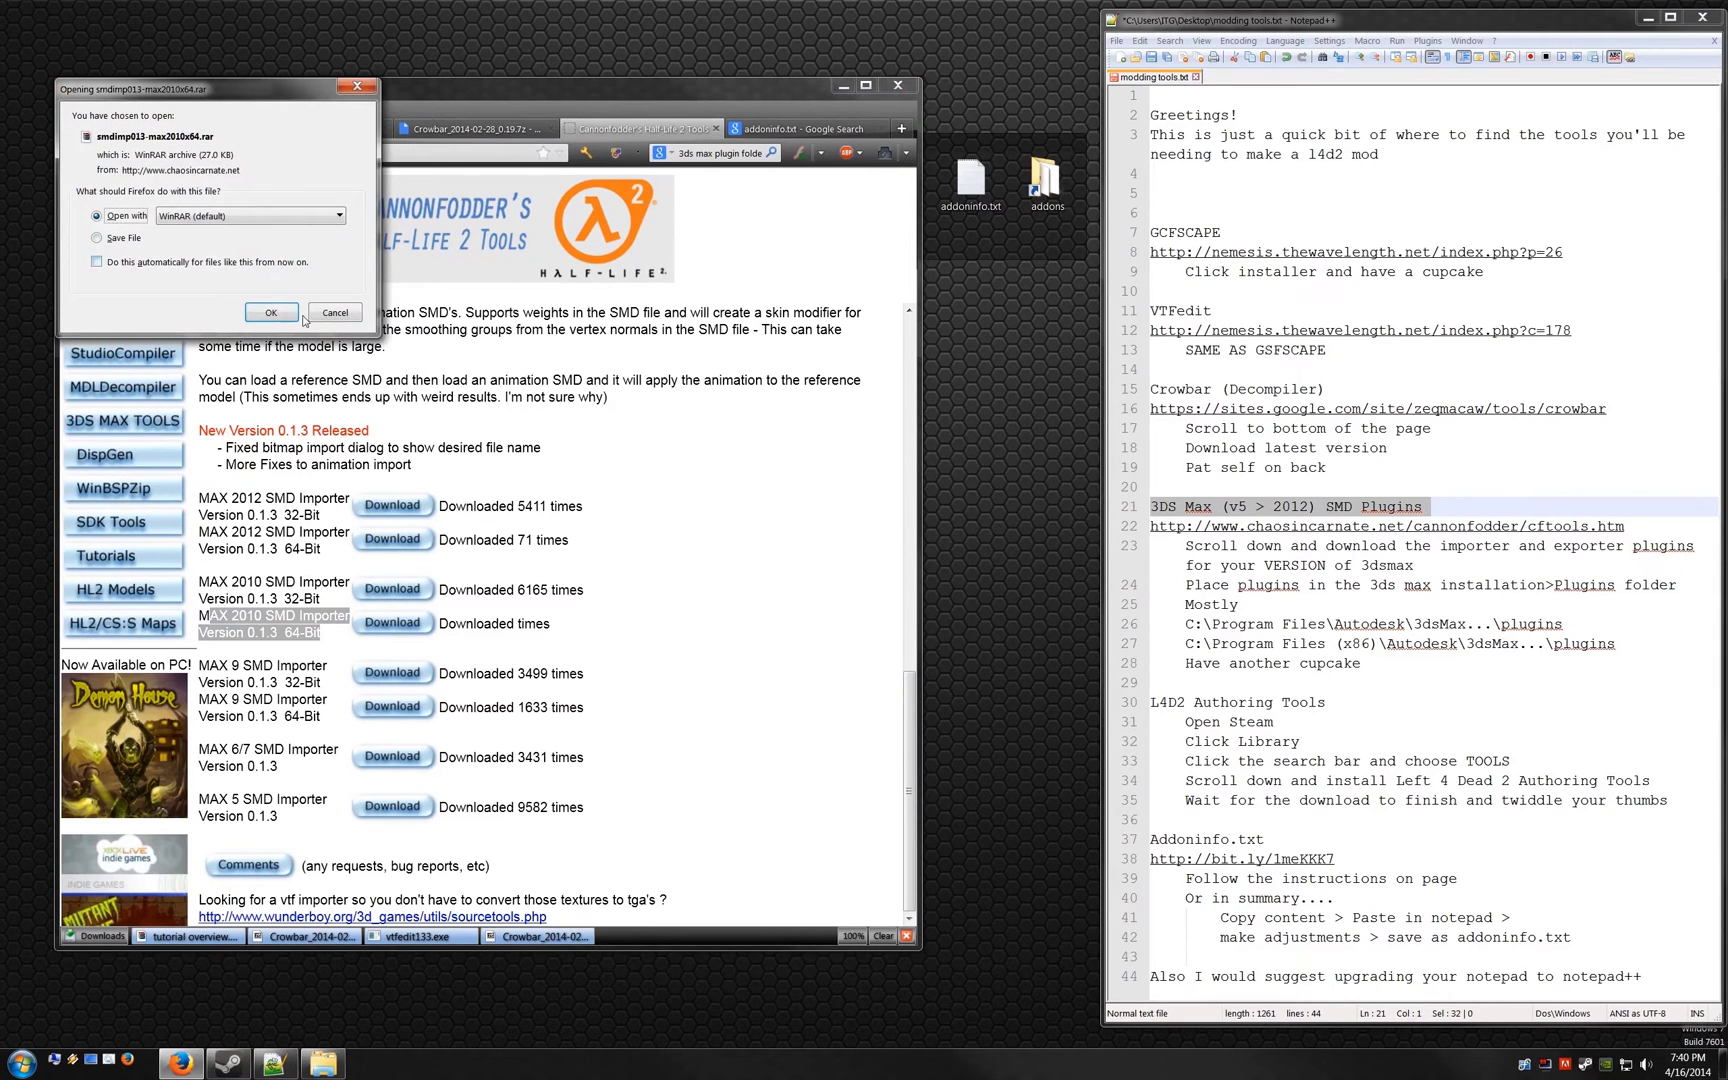
pyautogui.click(357, 86)
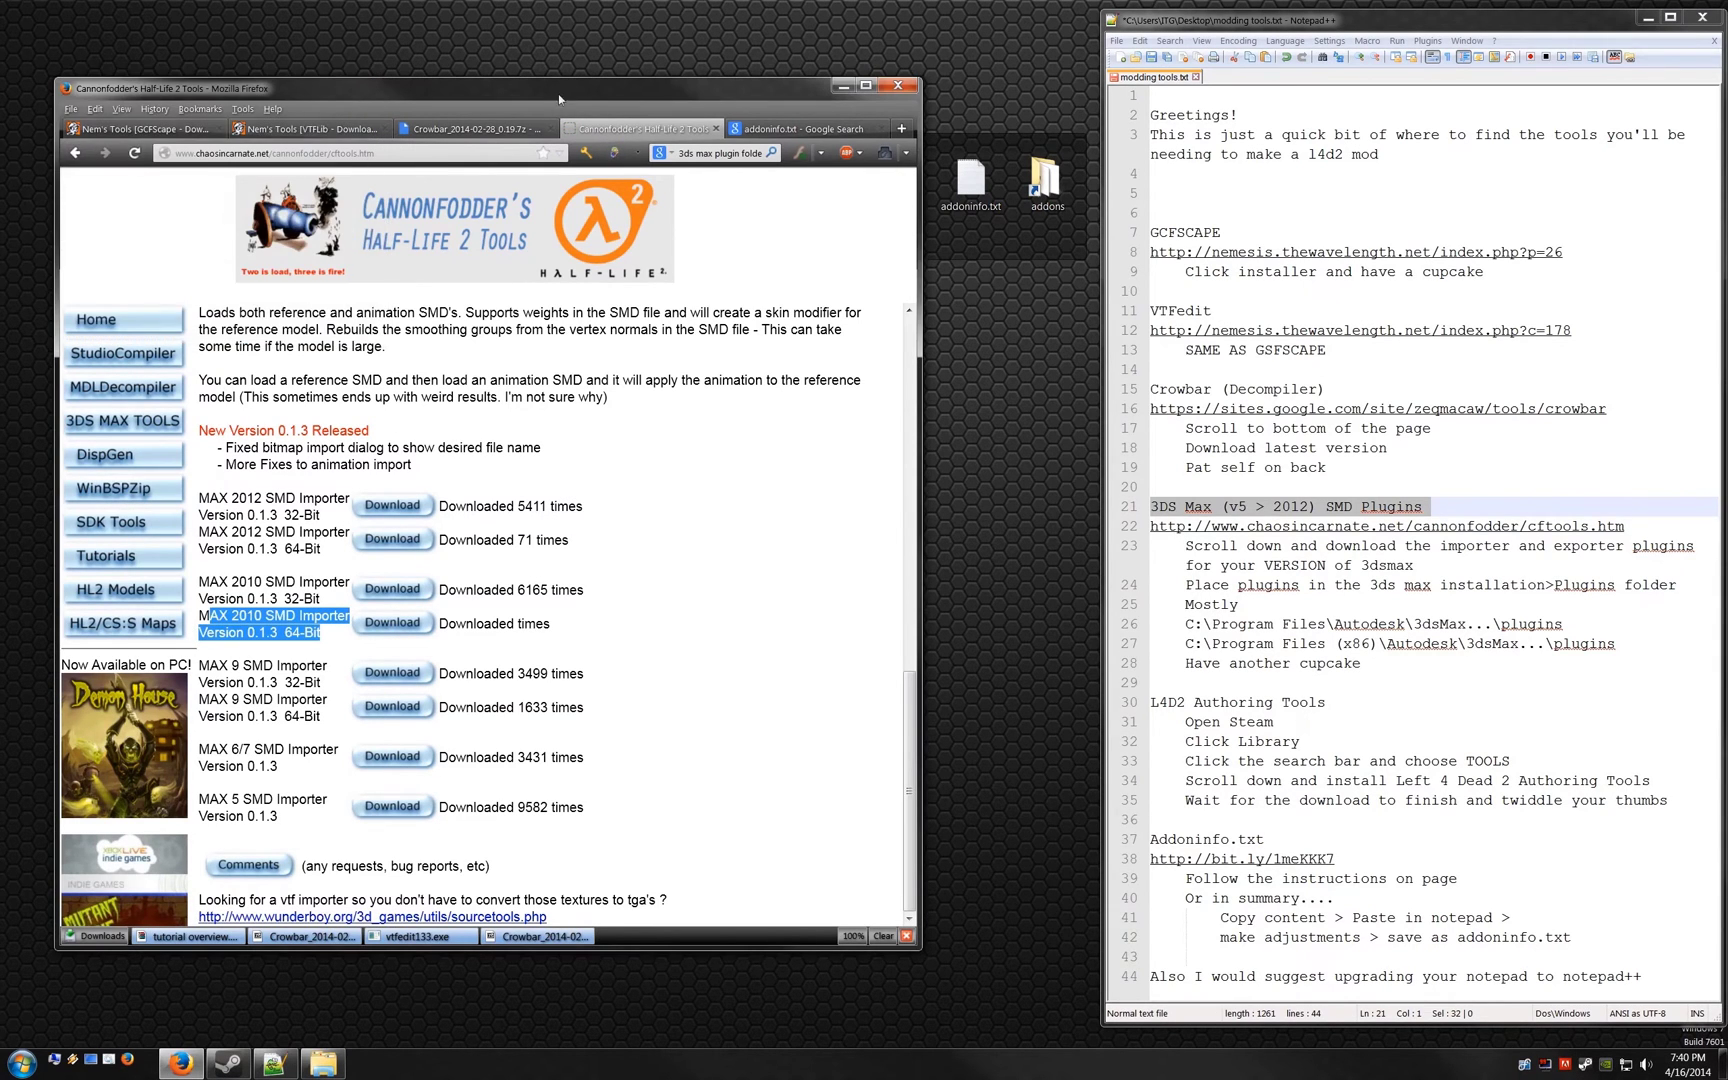
pyautogui.click(770, 131)
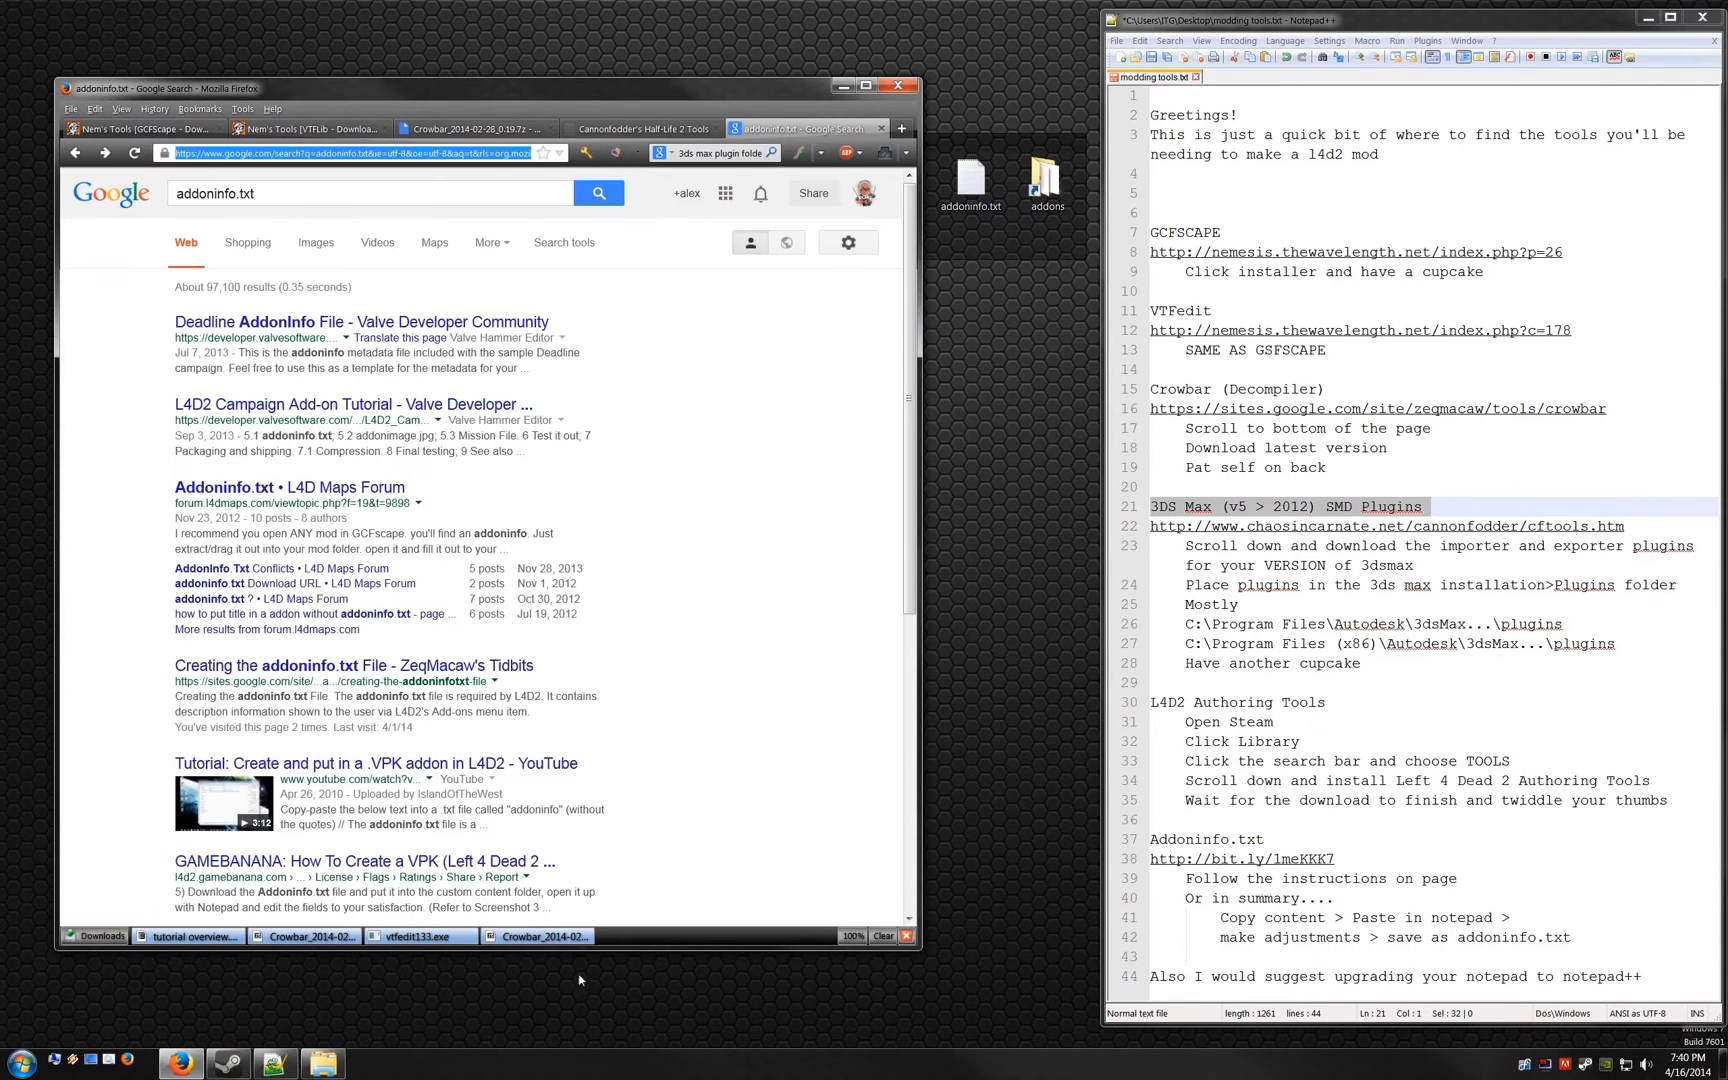
# Step: Launch Left 4 Dead 2 Authoring Tools from Steam's Tools library, close it, and minimize Steam
pyautogui.click(228, 1063)
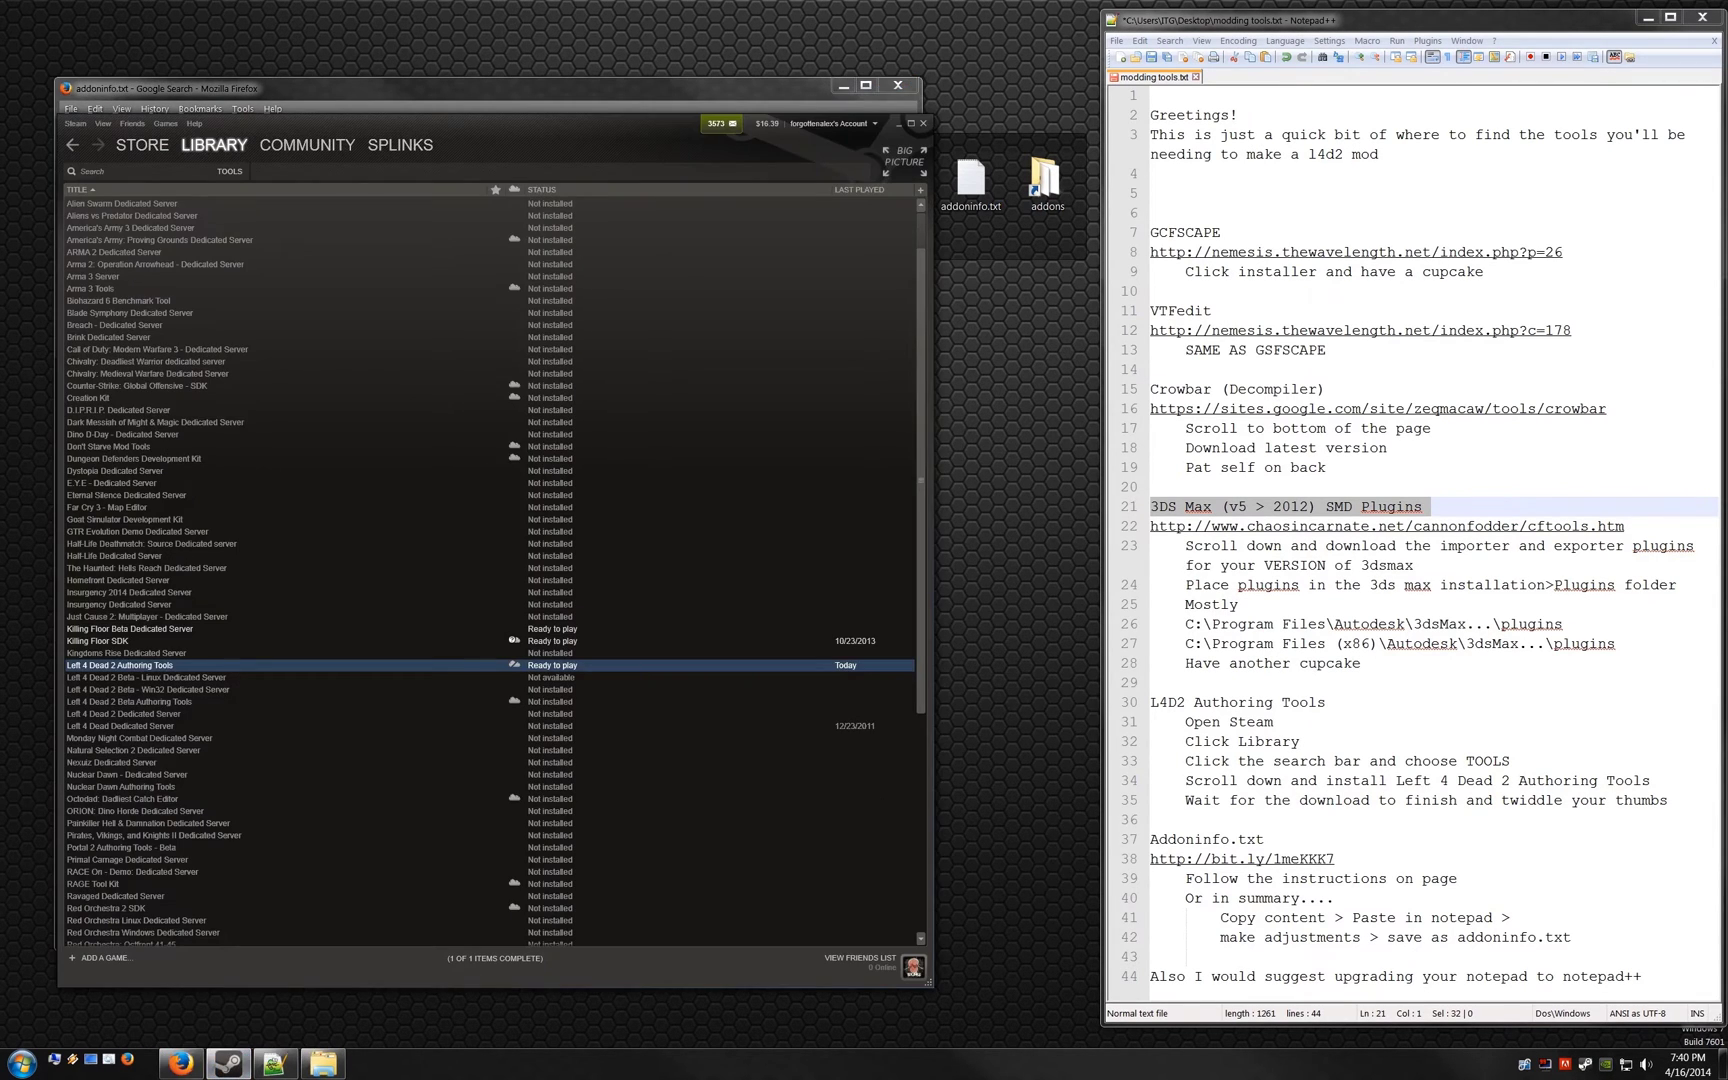
pyautogui.moveTo(1325, 702); pyautogui.dragTo(1157, 702)
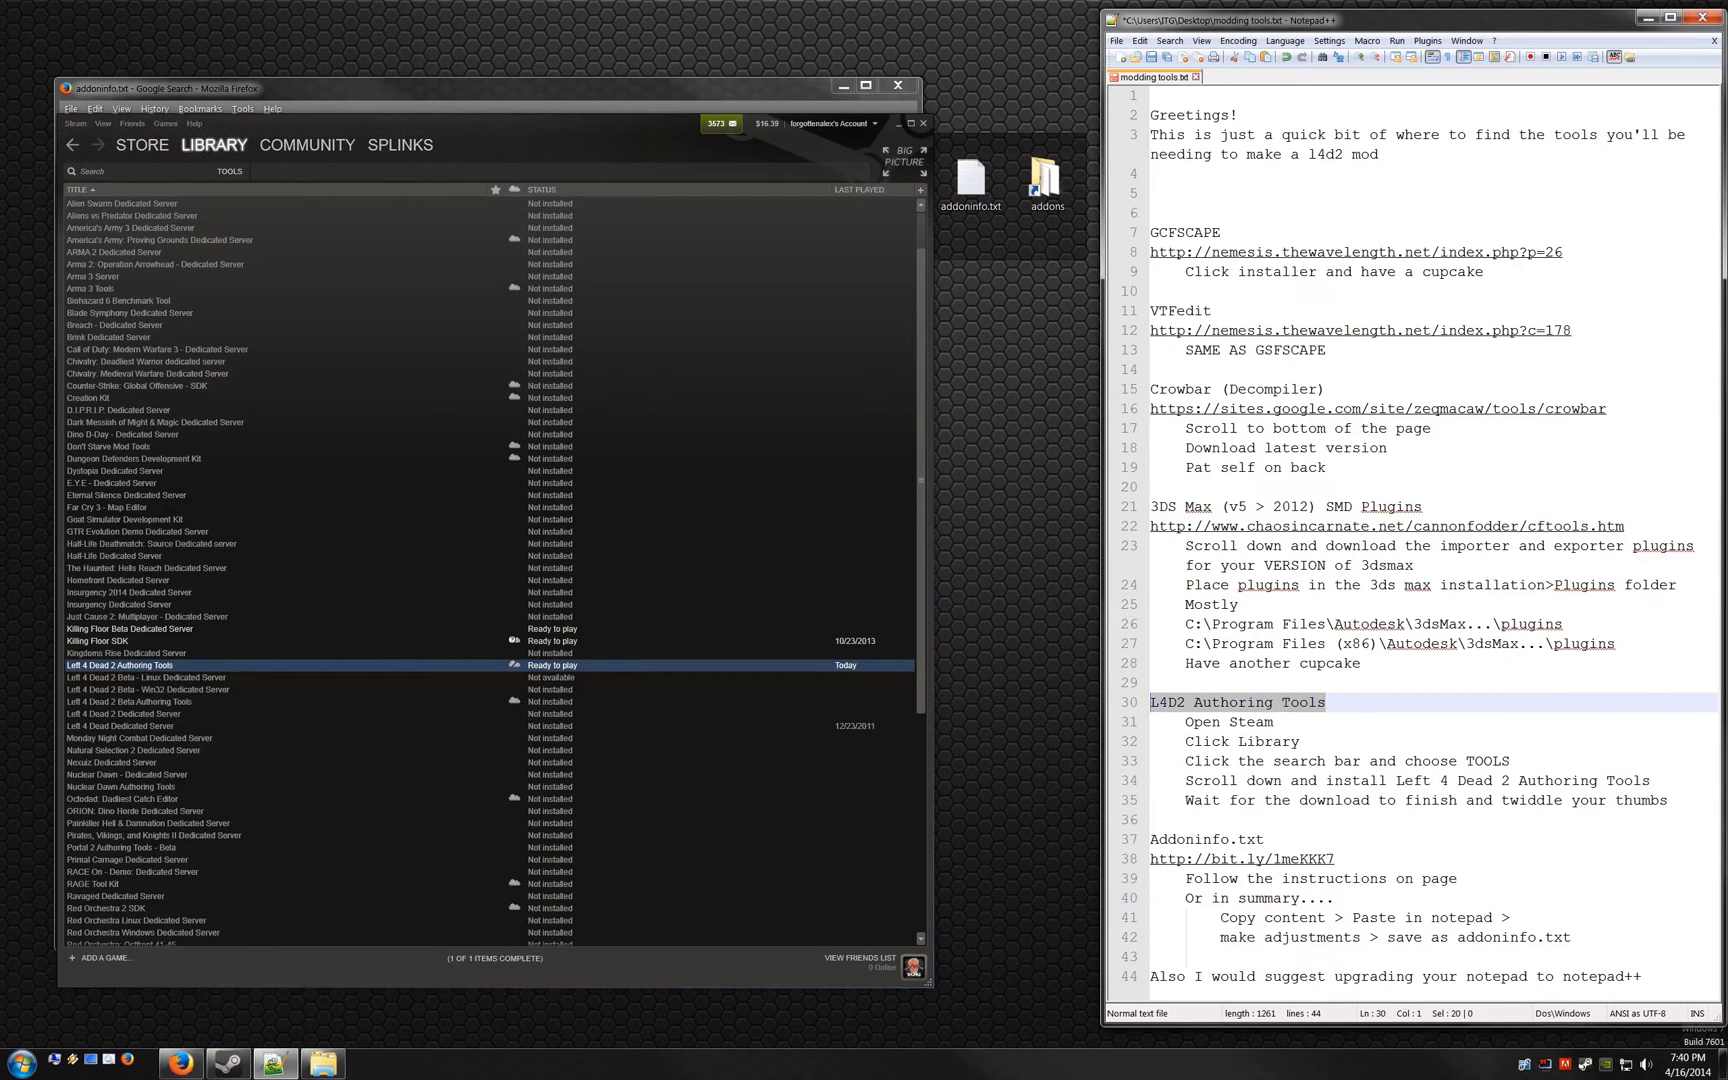
pyautogui.moveTo(215, 144)
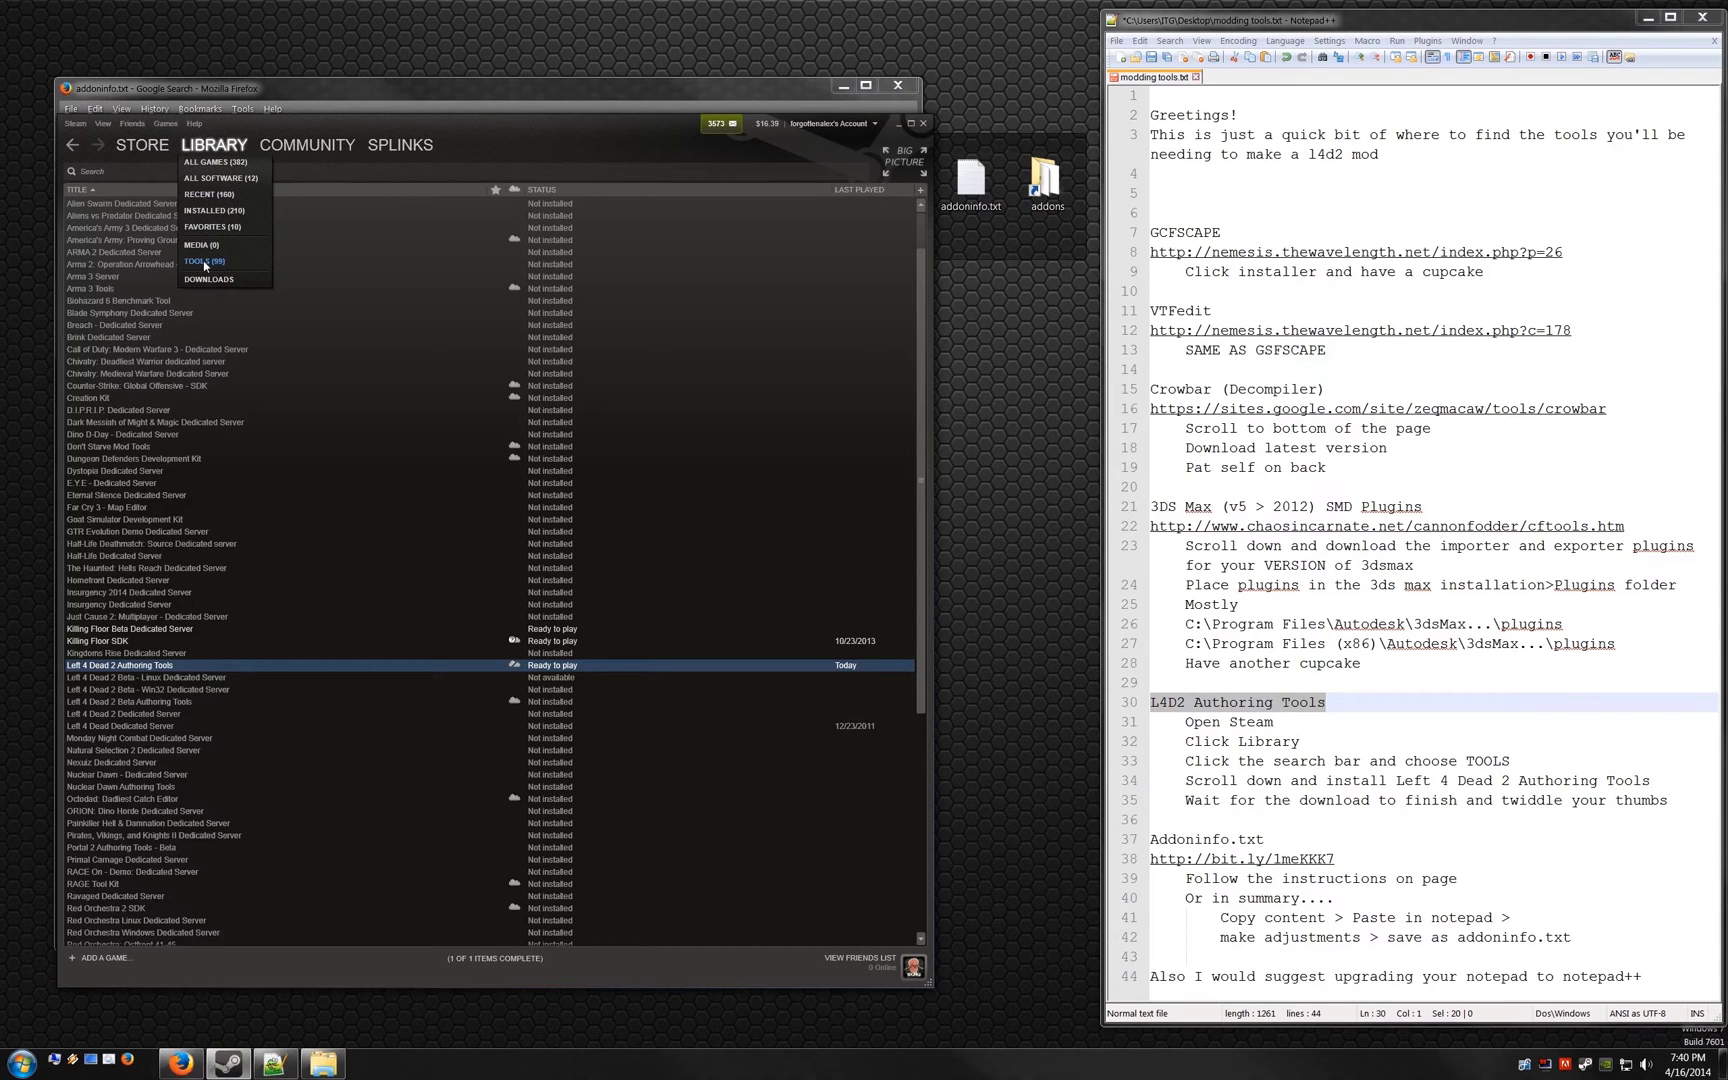
pyautogui.click(204, 262)
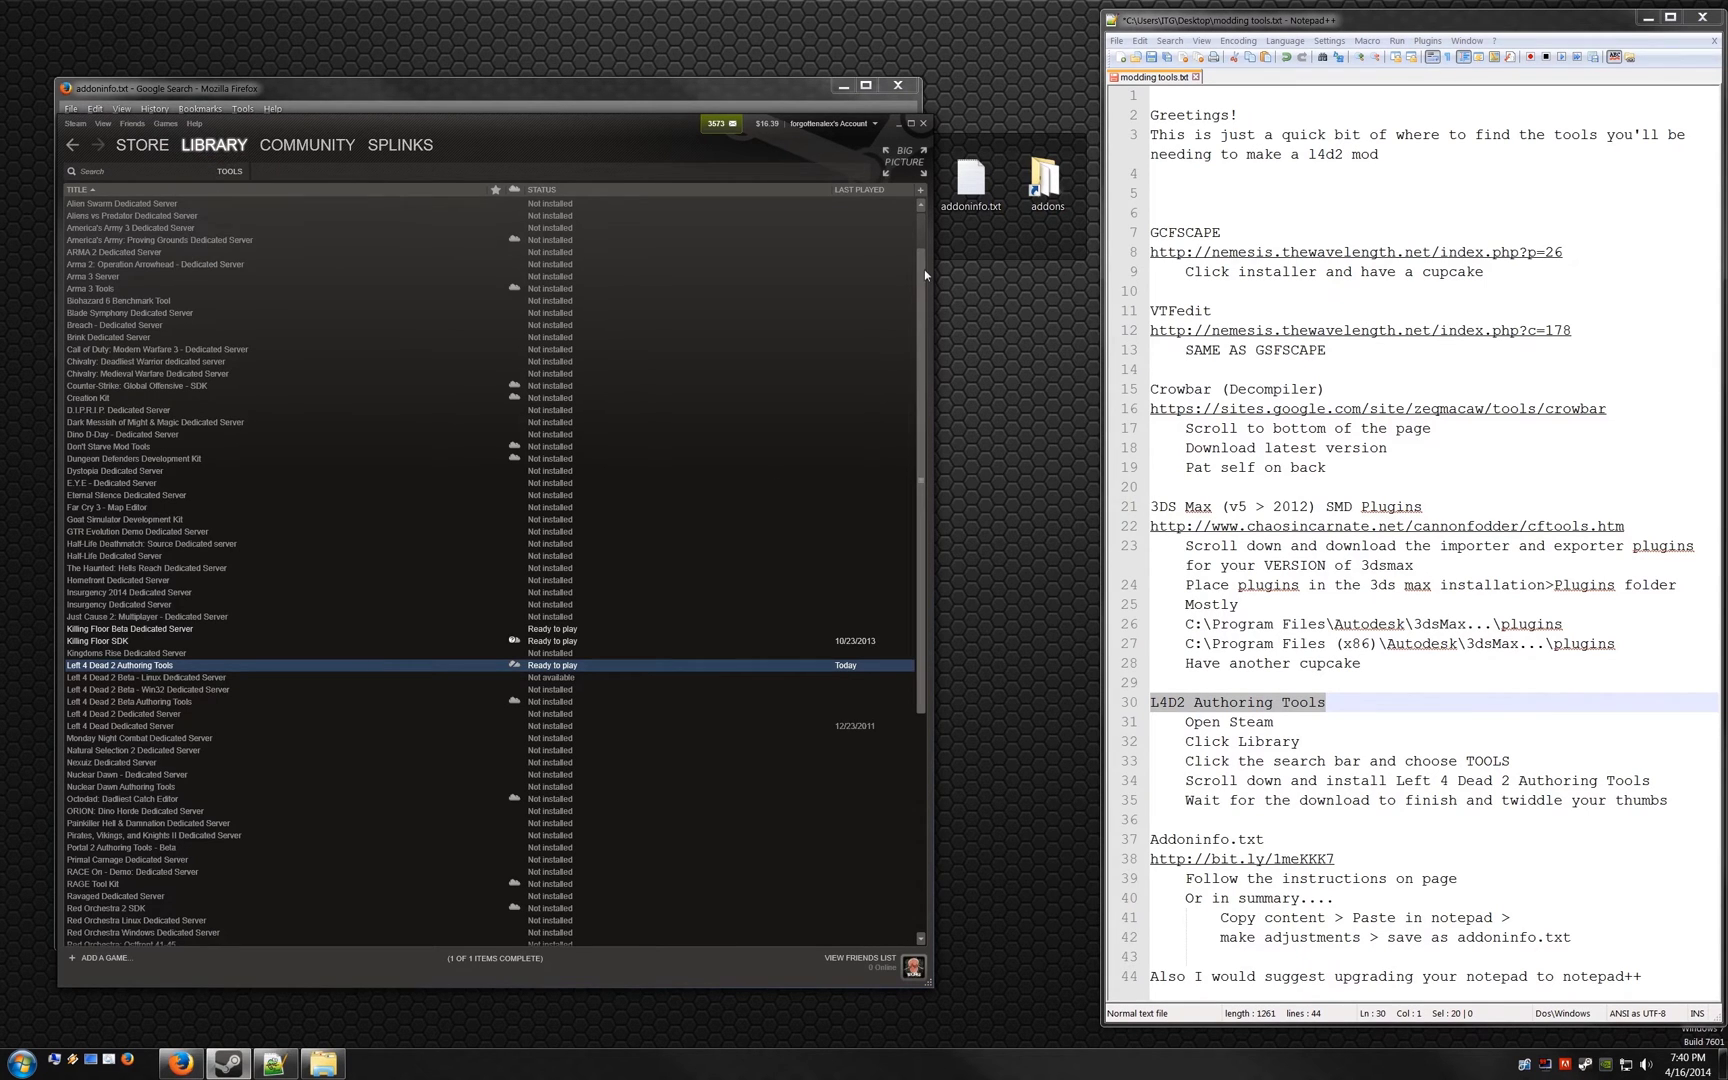
pyautogui.moveTo(923, 269); pyautogui.dragTo(923, 215)
pyautogui.scroll(-2, 300, 565)
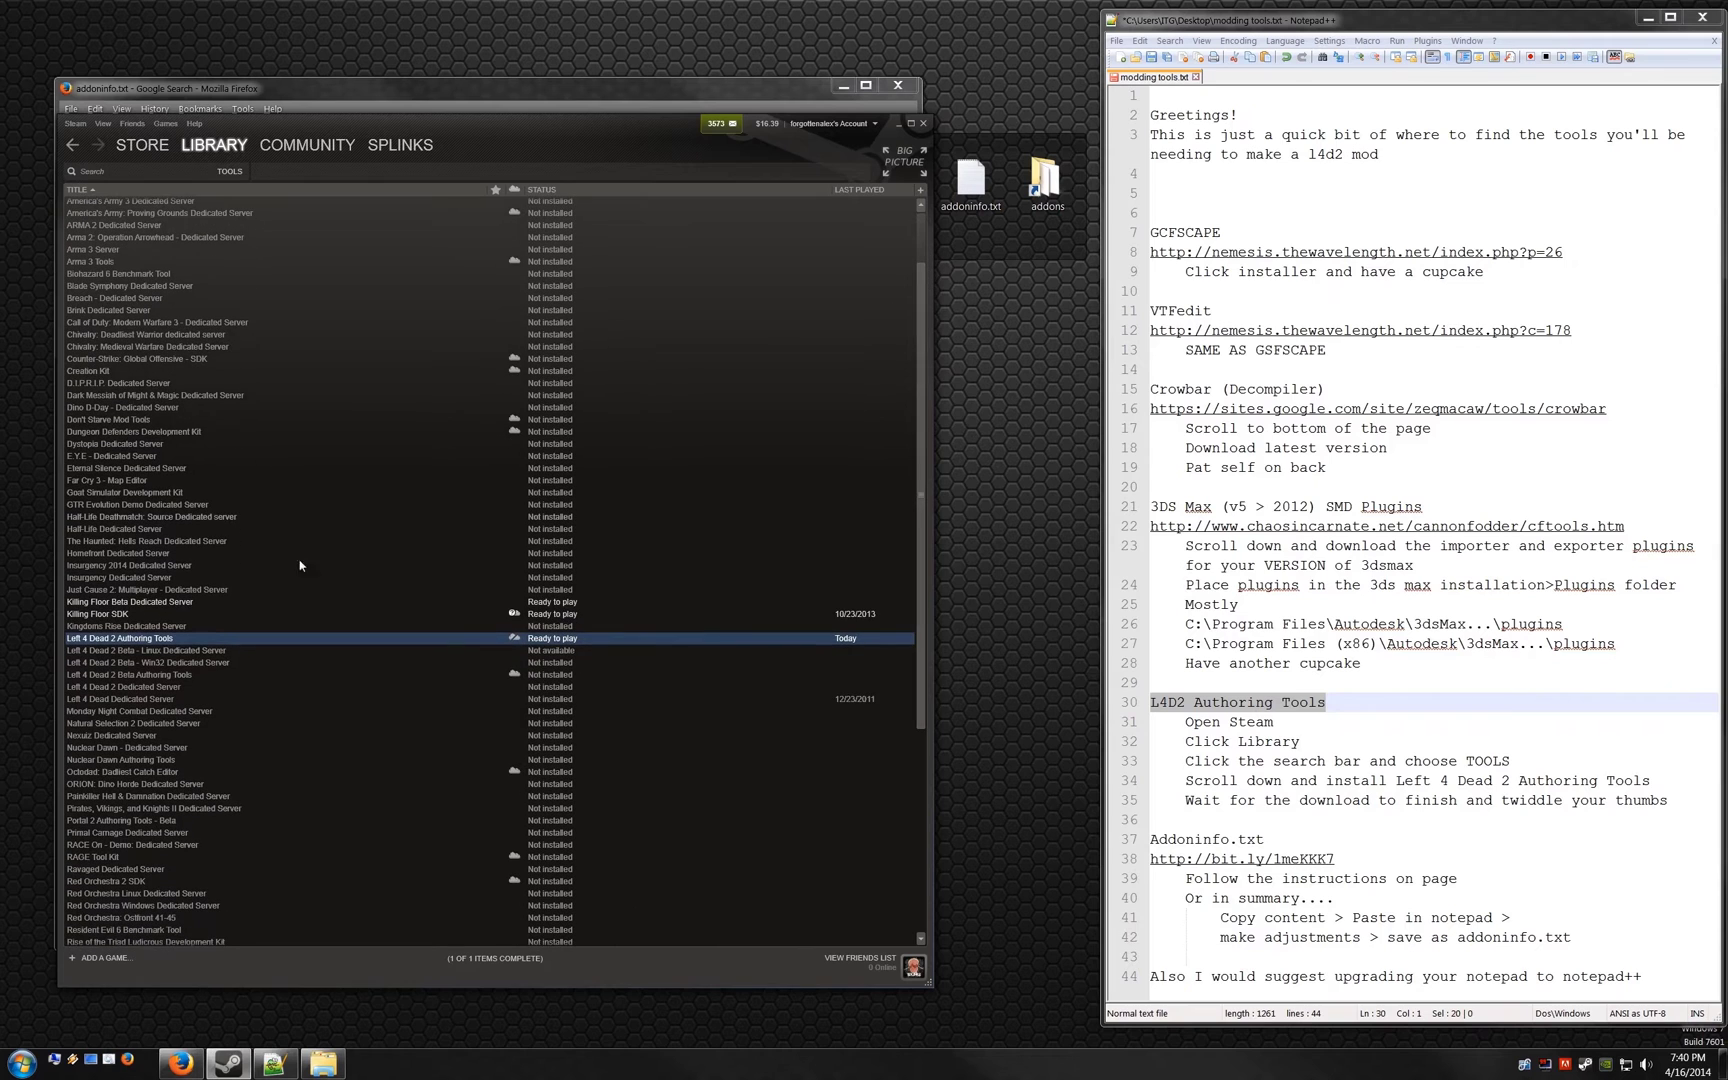
pyautogui.doubleClick(145, 640)
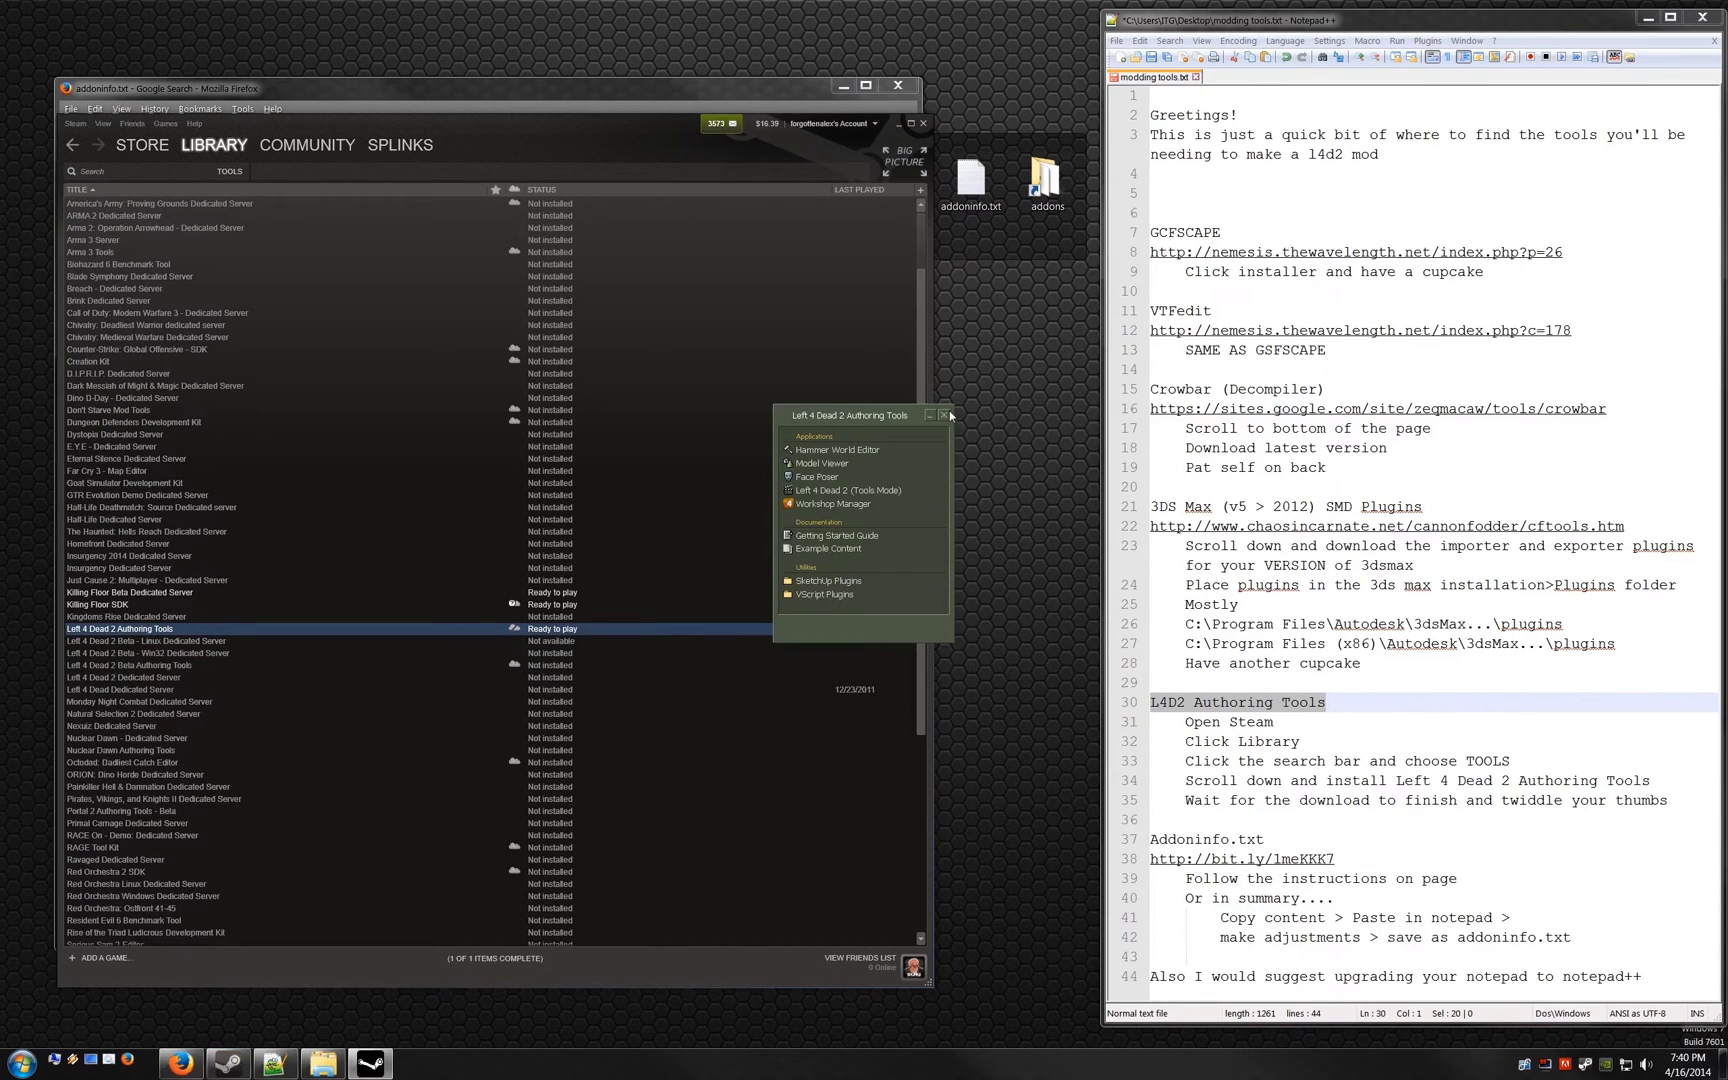
pyautogui.click(946, 416)
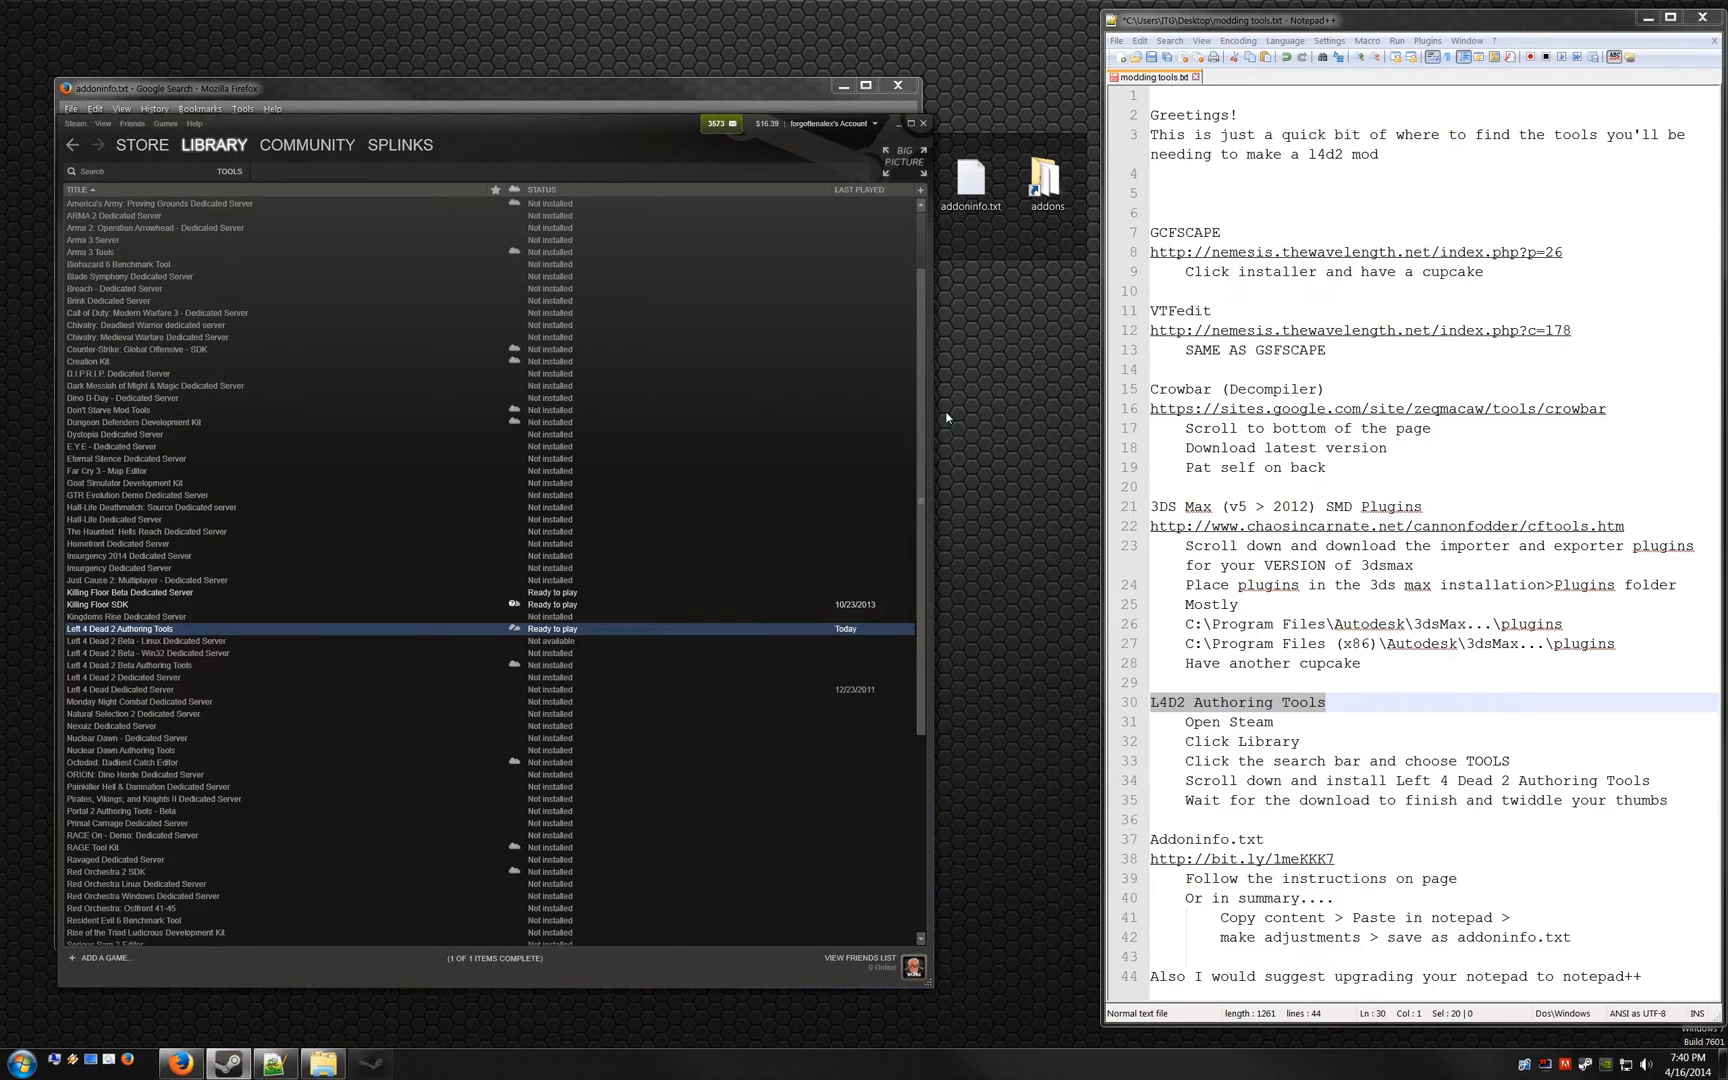
pyautogui.click(896, 124)
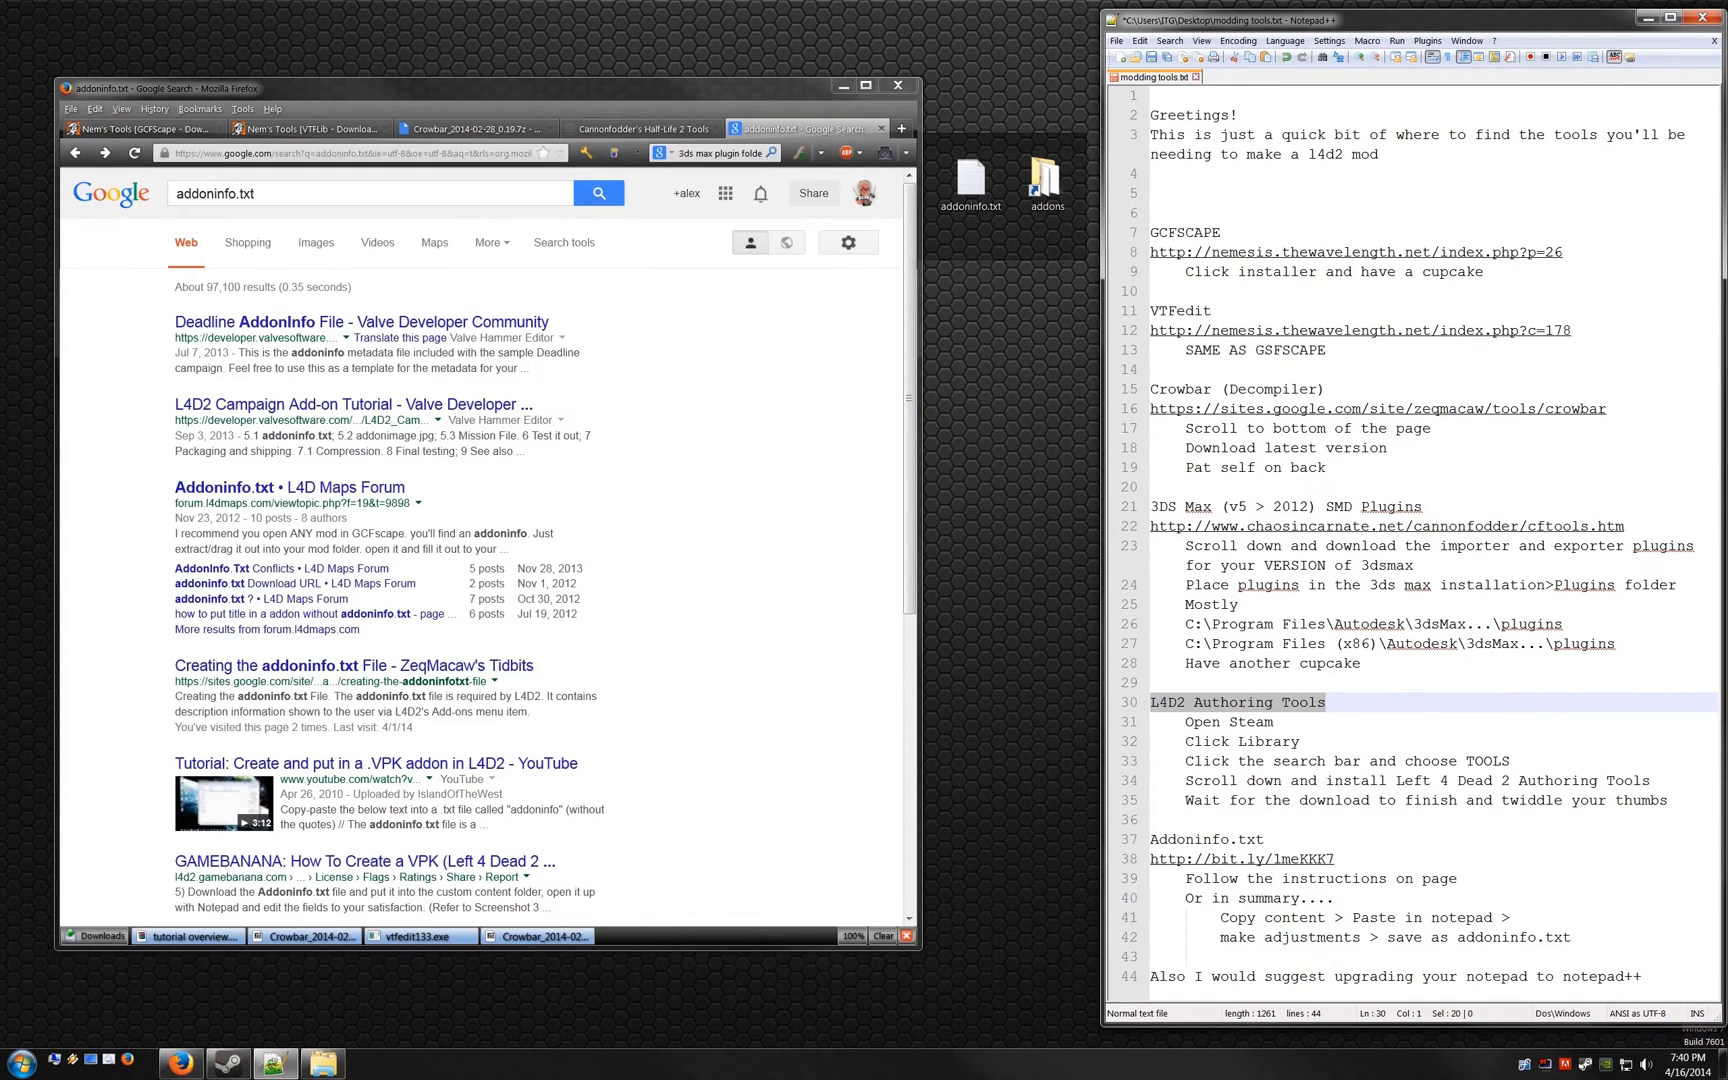
# Step: Open ZeqMacaw's 'Creating the addoninfo.txt File' tutorial and scroll to its AddonInfo code block
pyautogui.moveTo(1264, 839); pyautogui.dragTo(1168, 839)
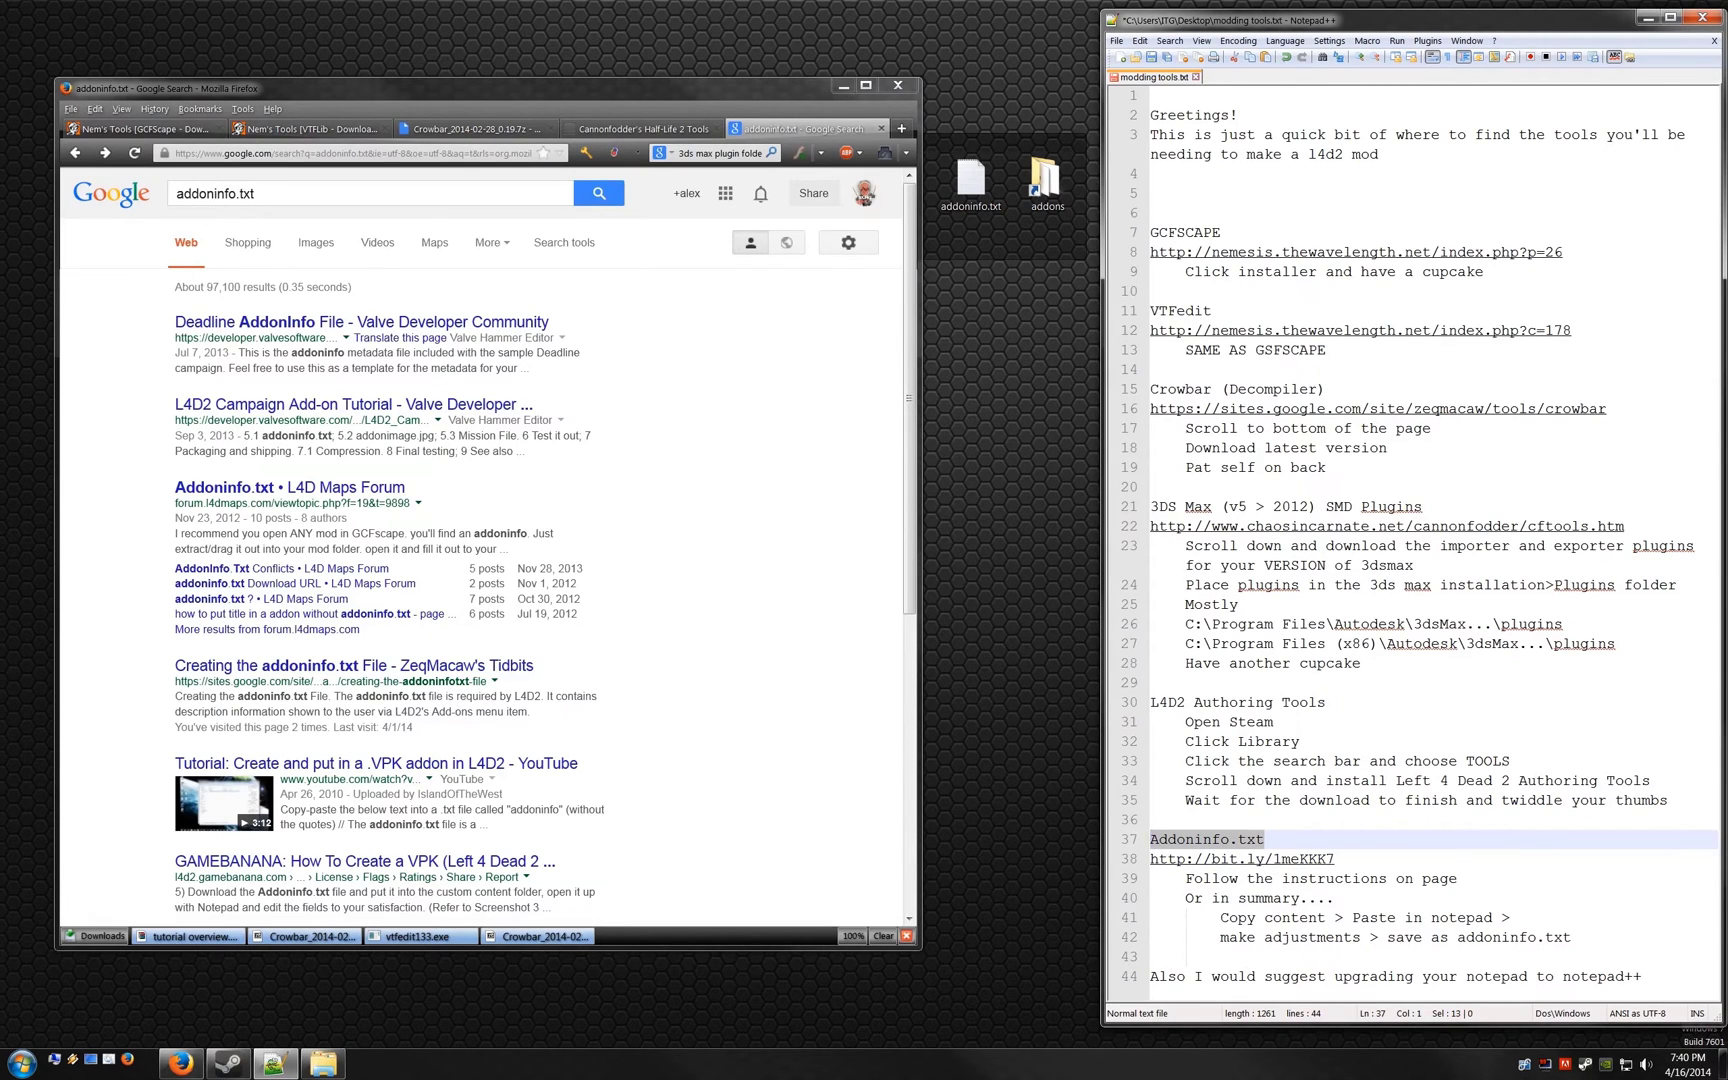
pyautogui.click(352, 666)
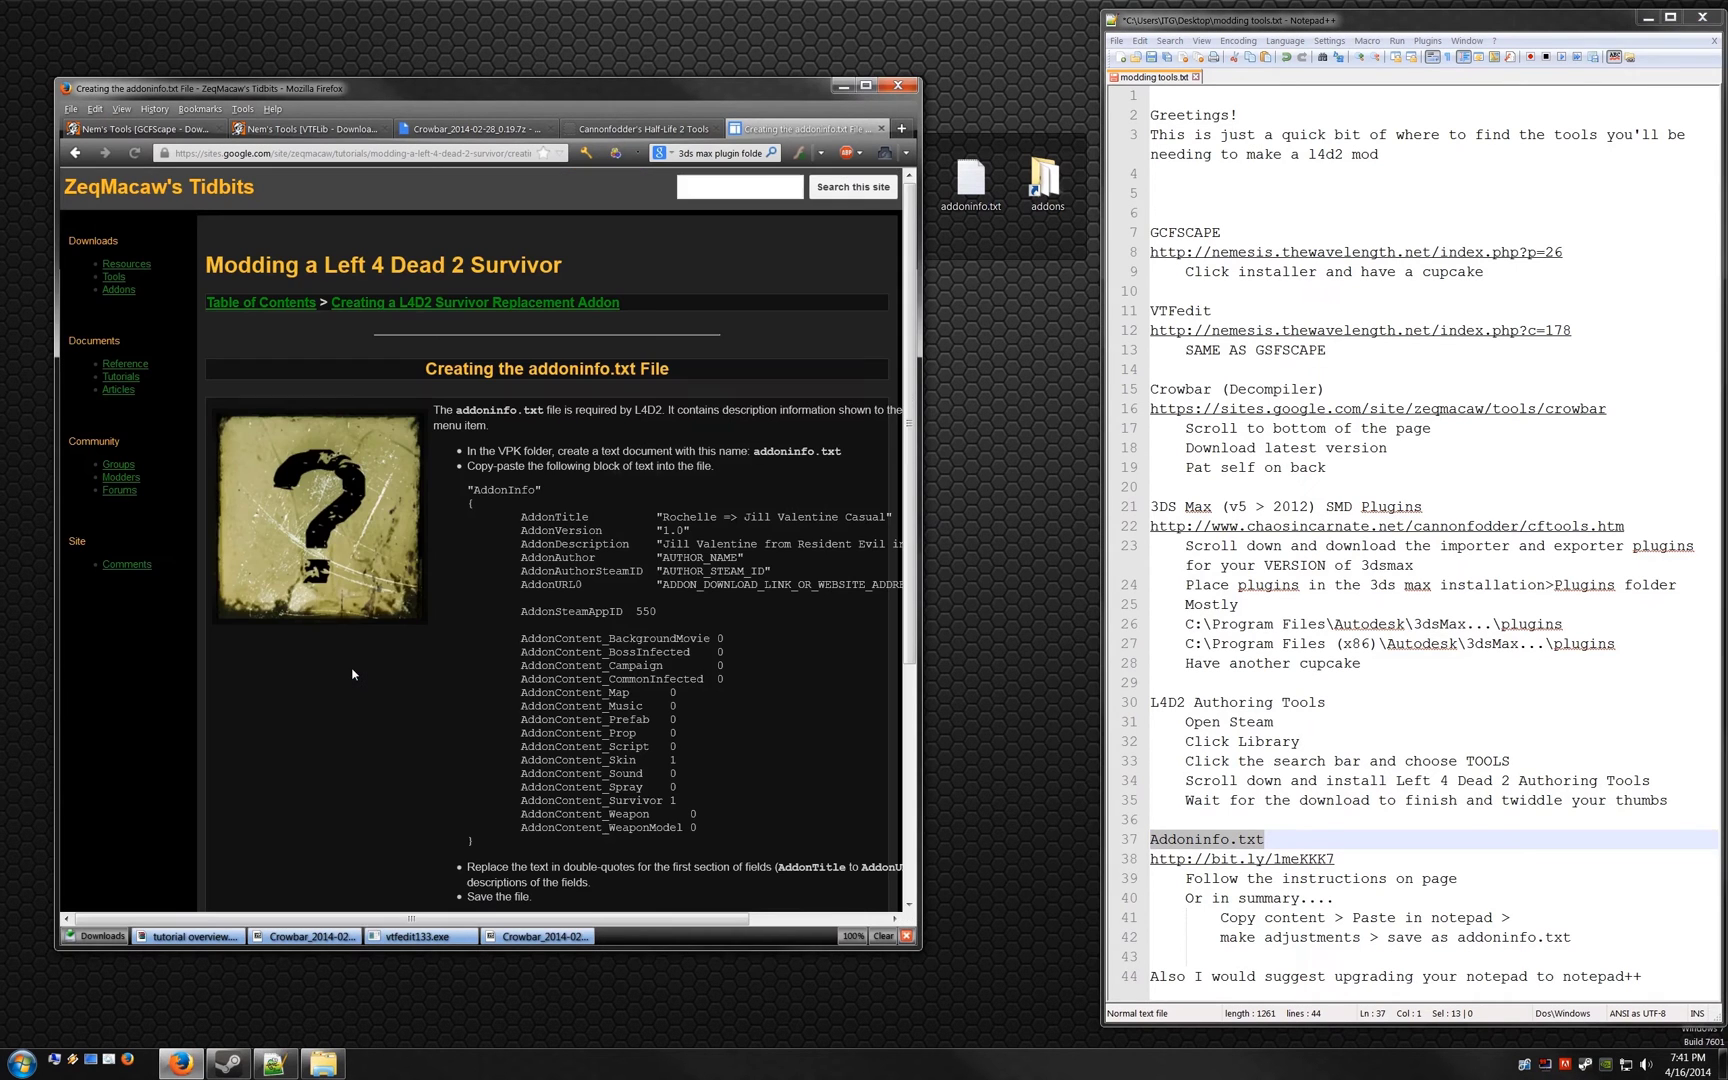
pyautogui.scroll(-3, 352, 674)
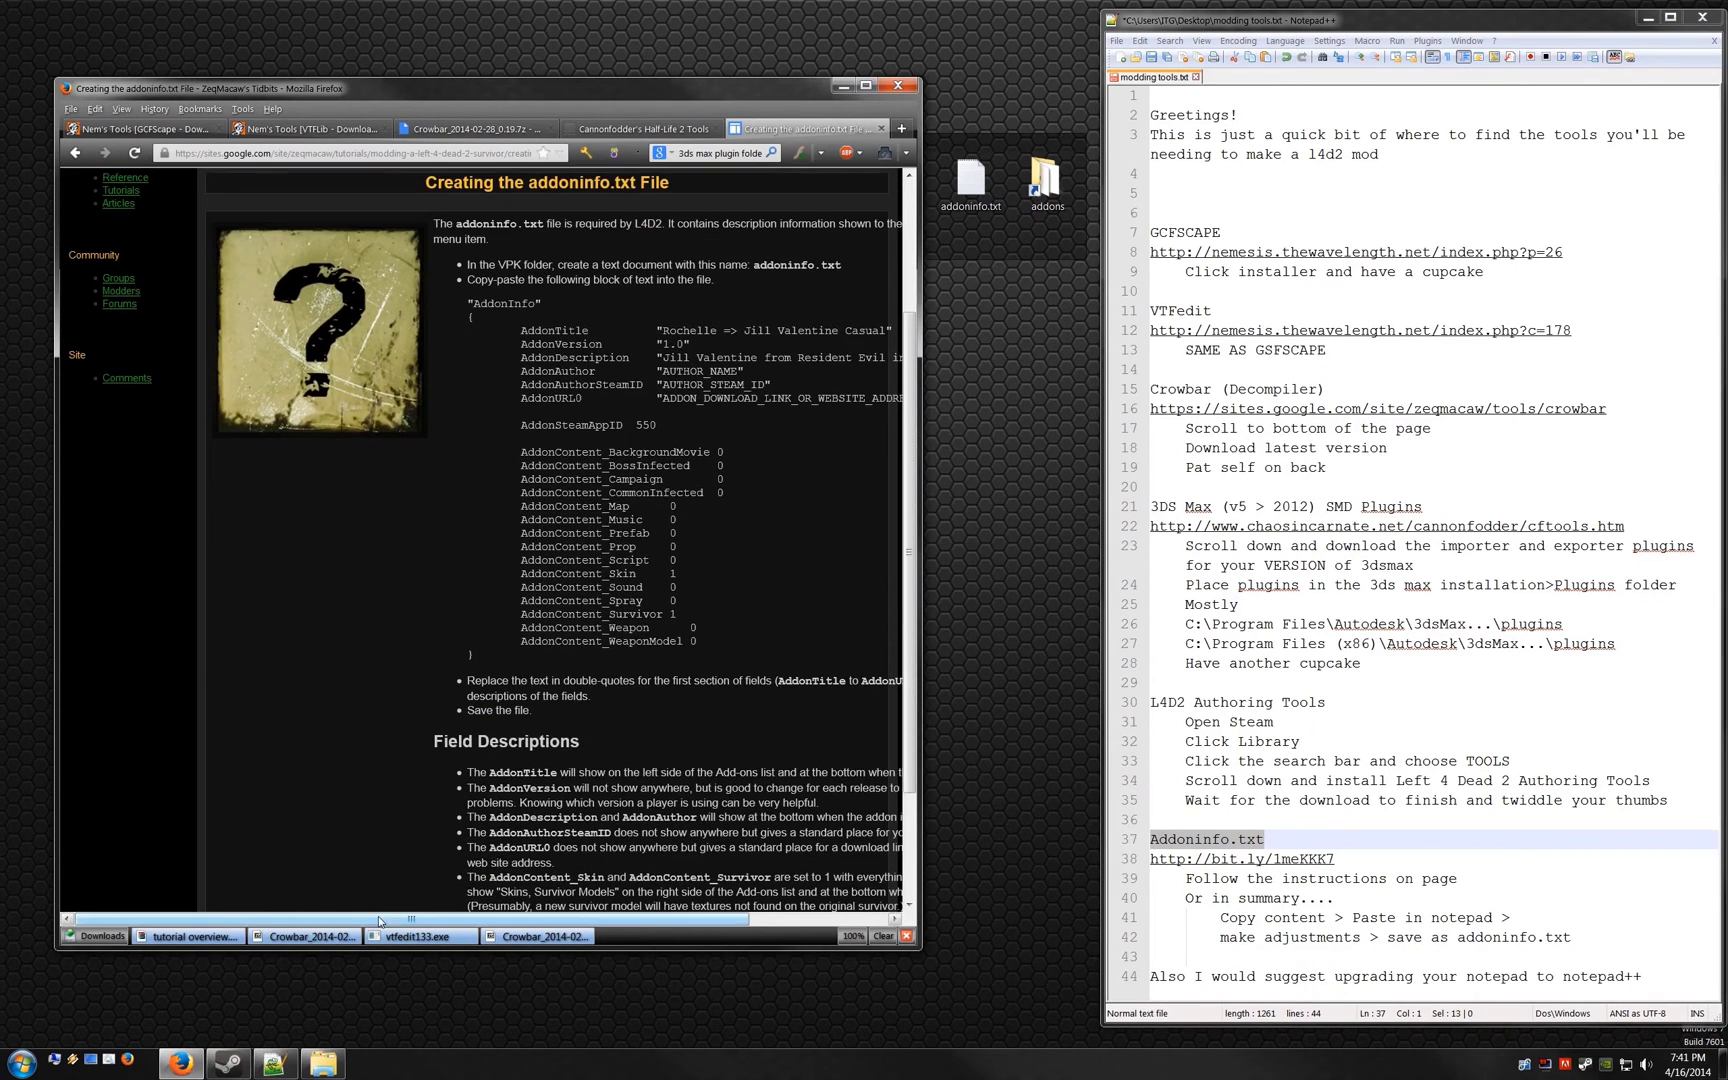
pyautogui.moveTo(394, 909); pyautogui.dragTo(522, 908)
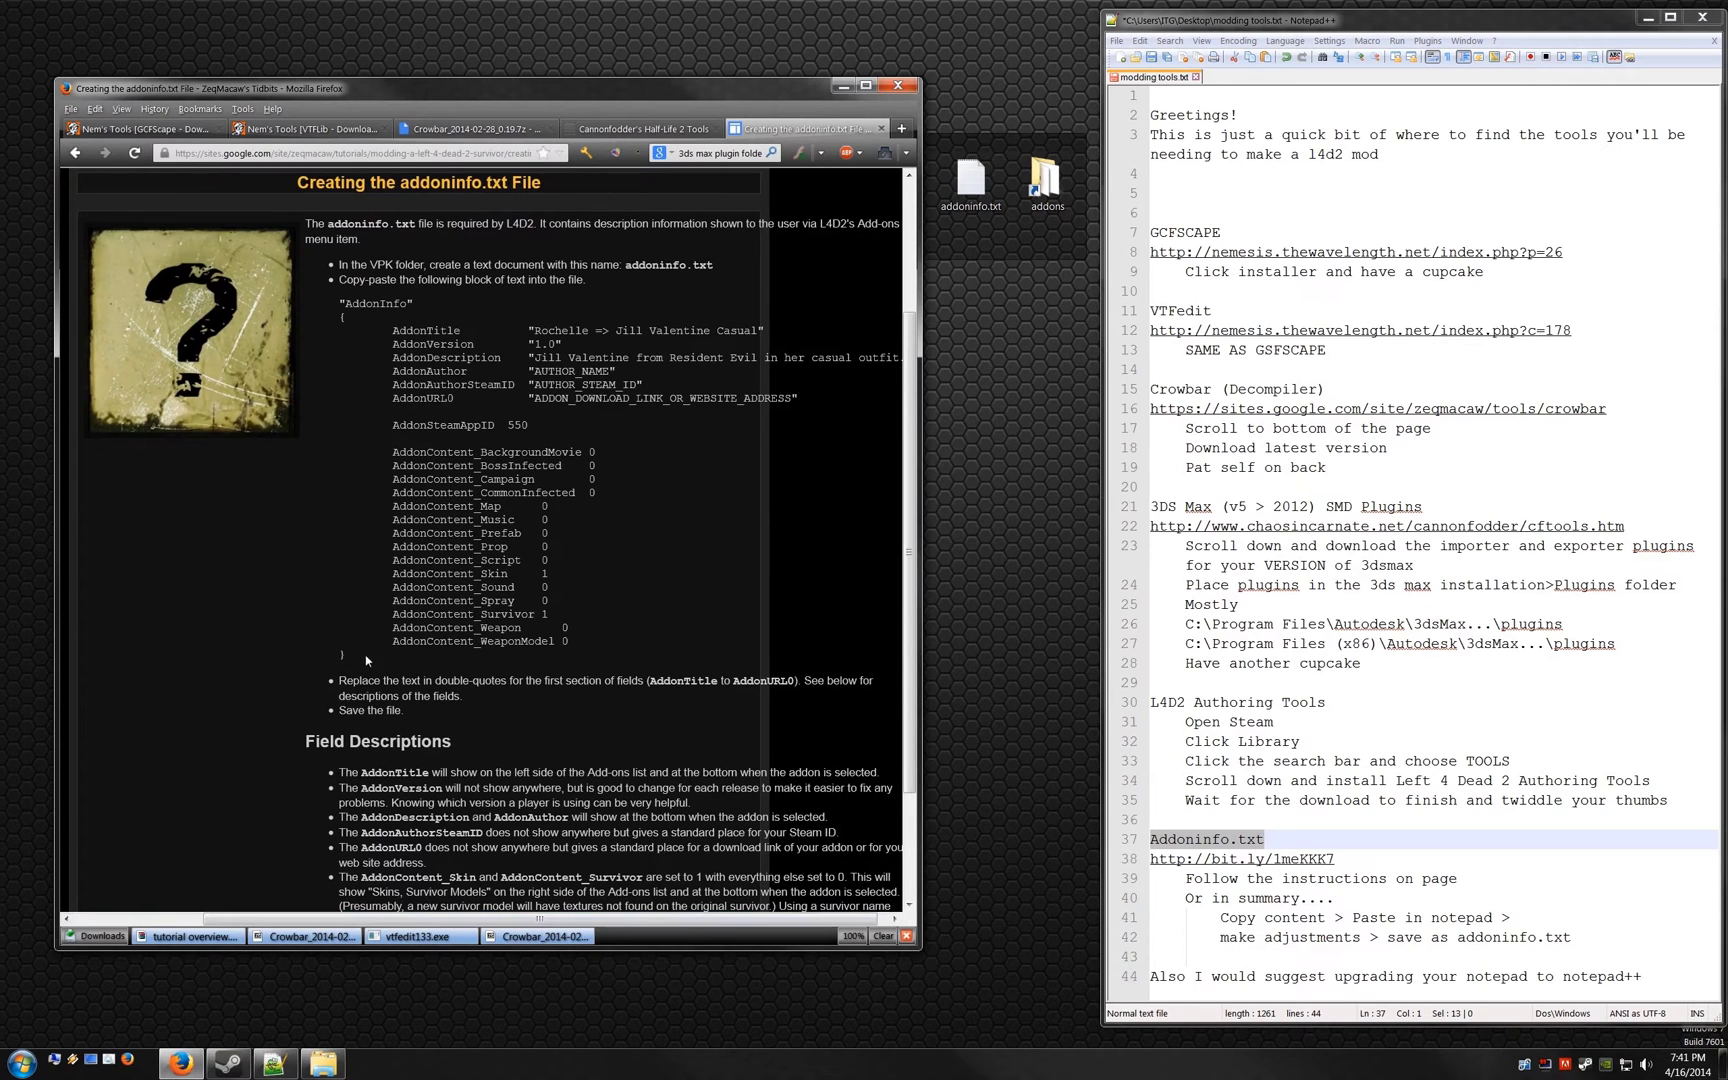
# Step: Copy the AddonInfo code block and open the desktop addoninfo.txt in Notepad++
pyautogui.moveTo(354, 663); pyautogui.dragTo(337, 307)
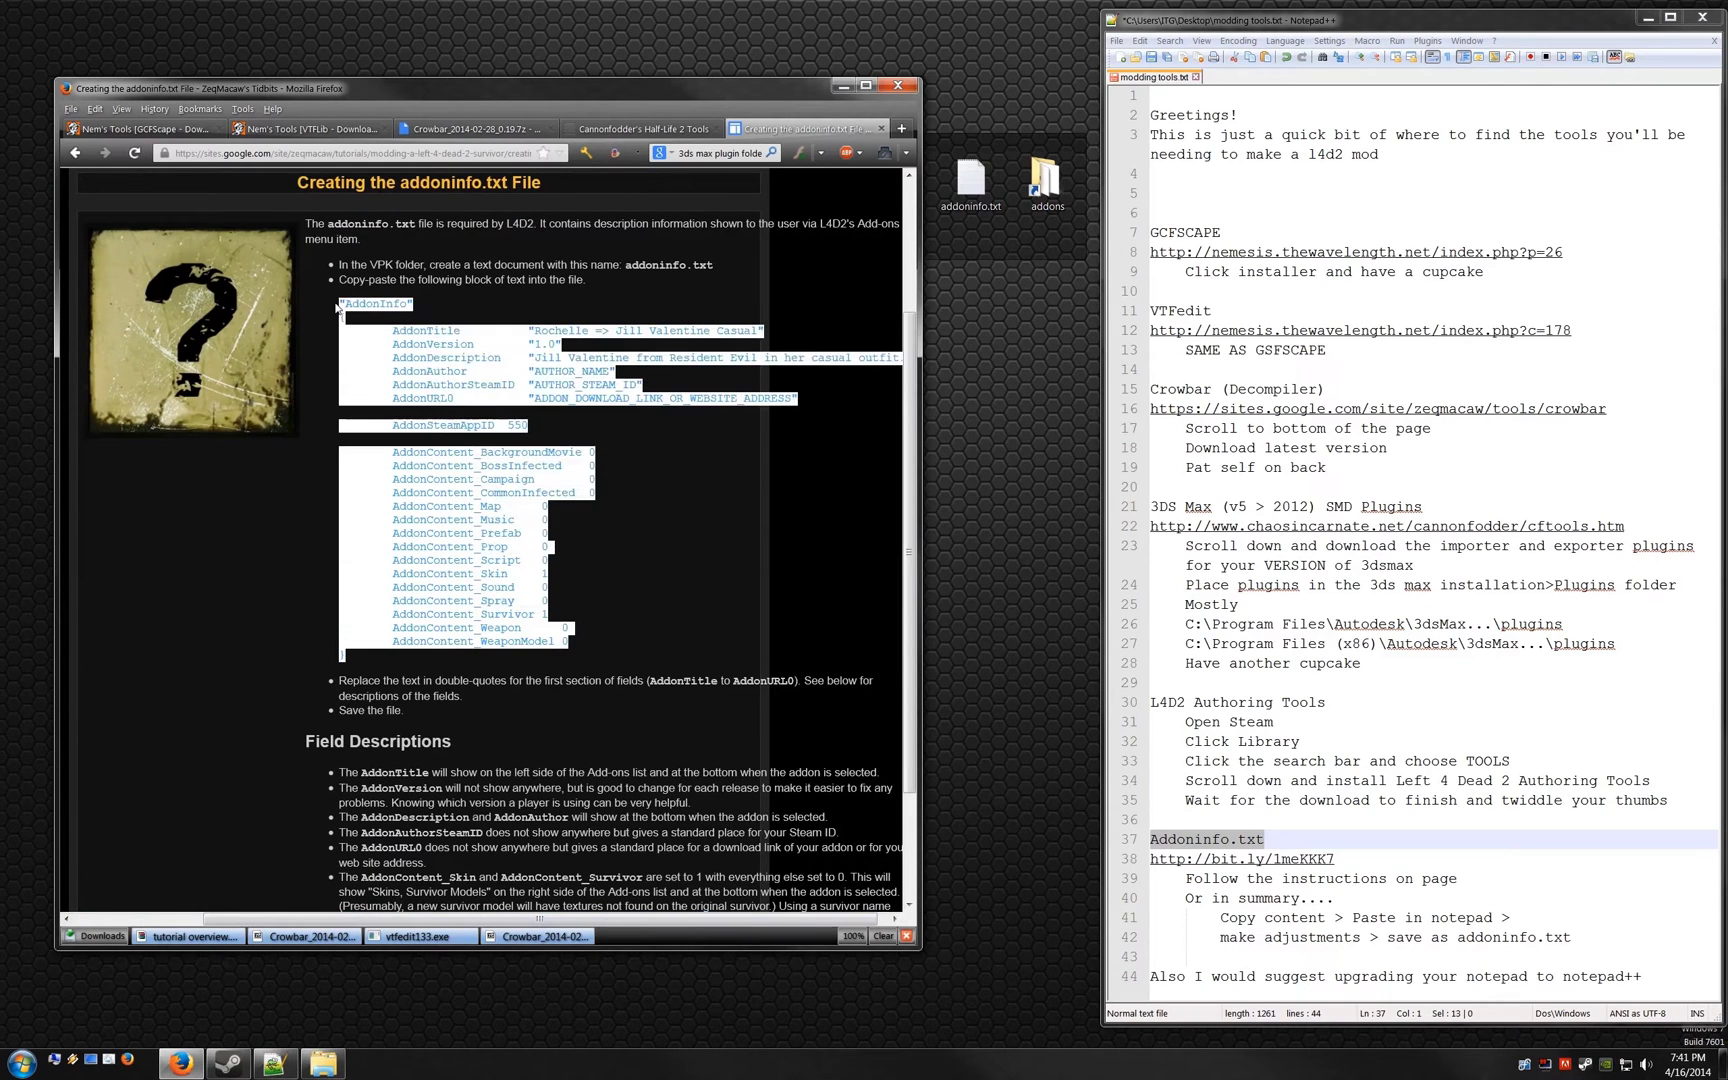
pyautogui.rightClick(411, 380)
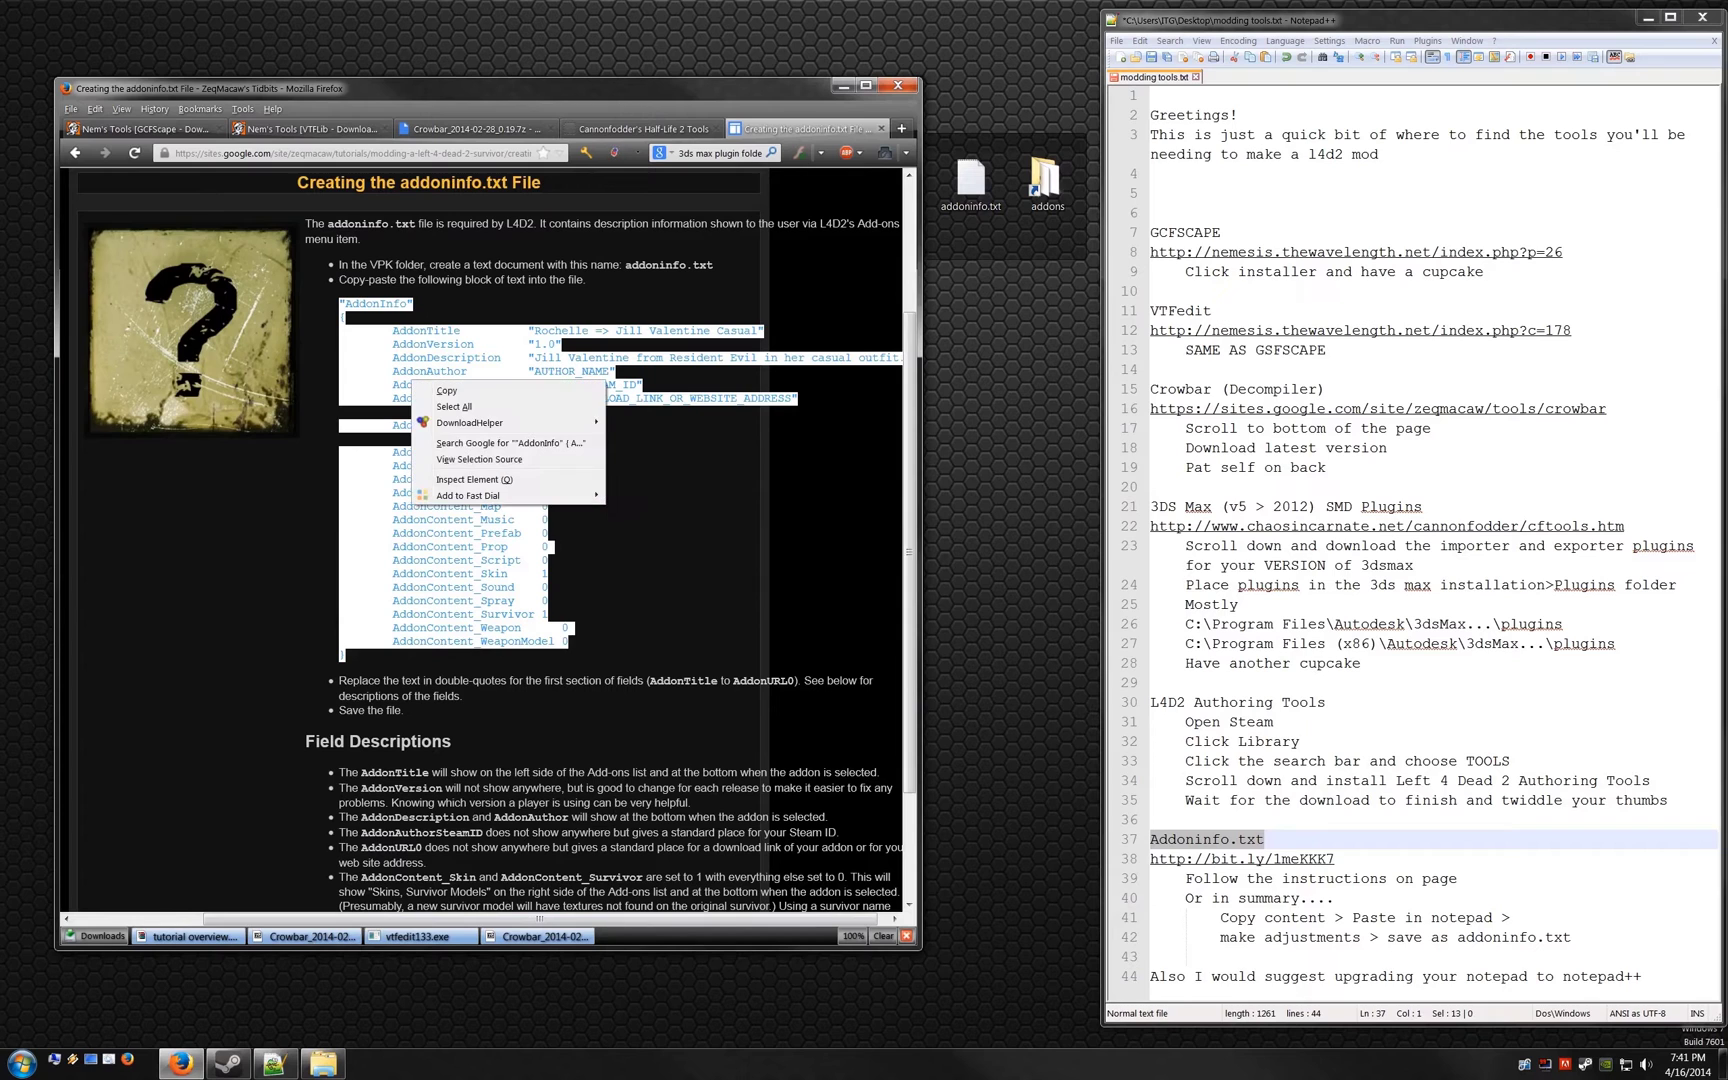
pyautogui.click(446, 391)
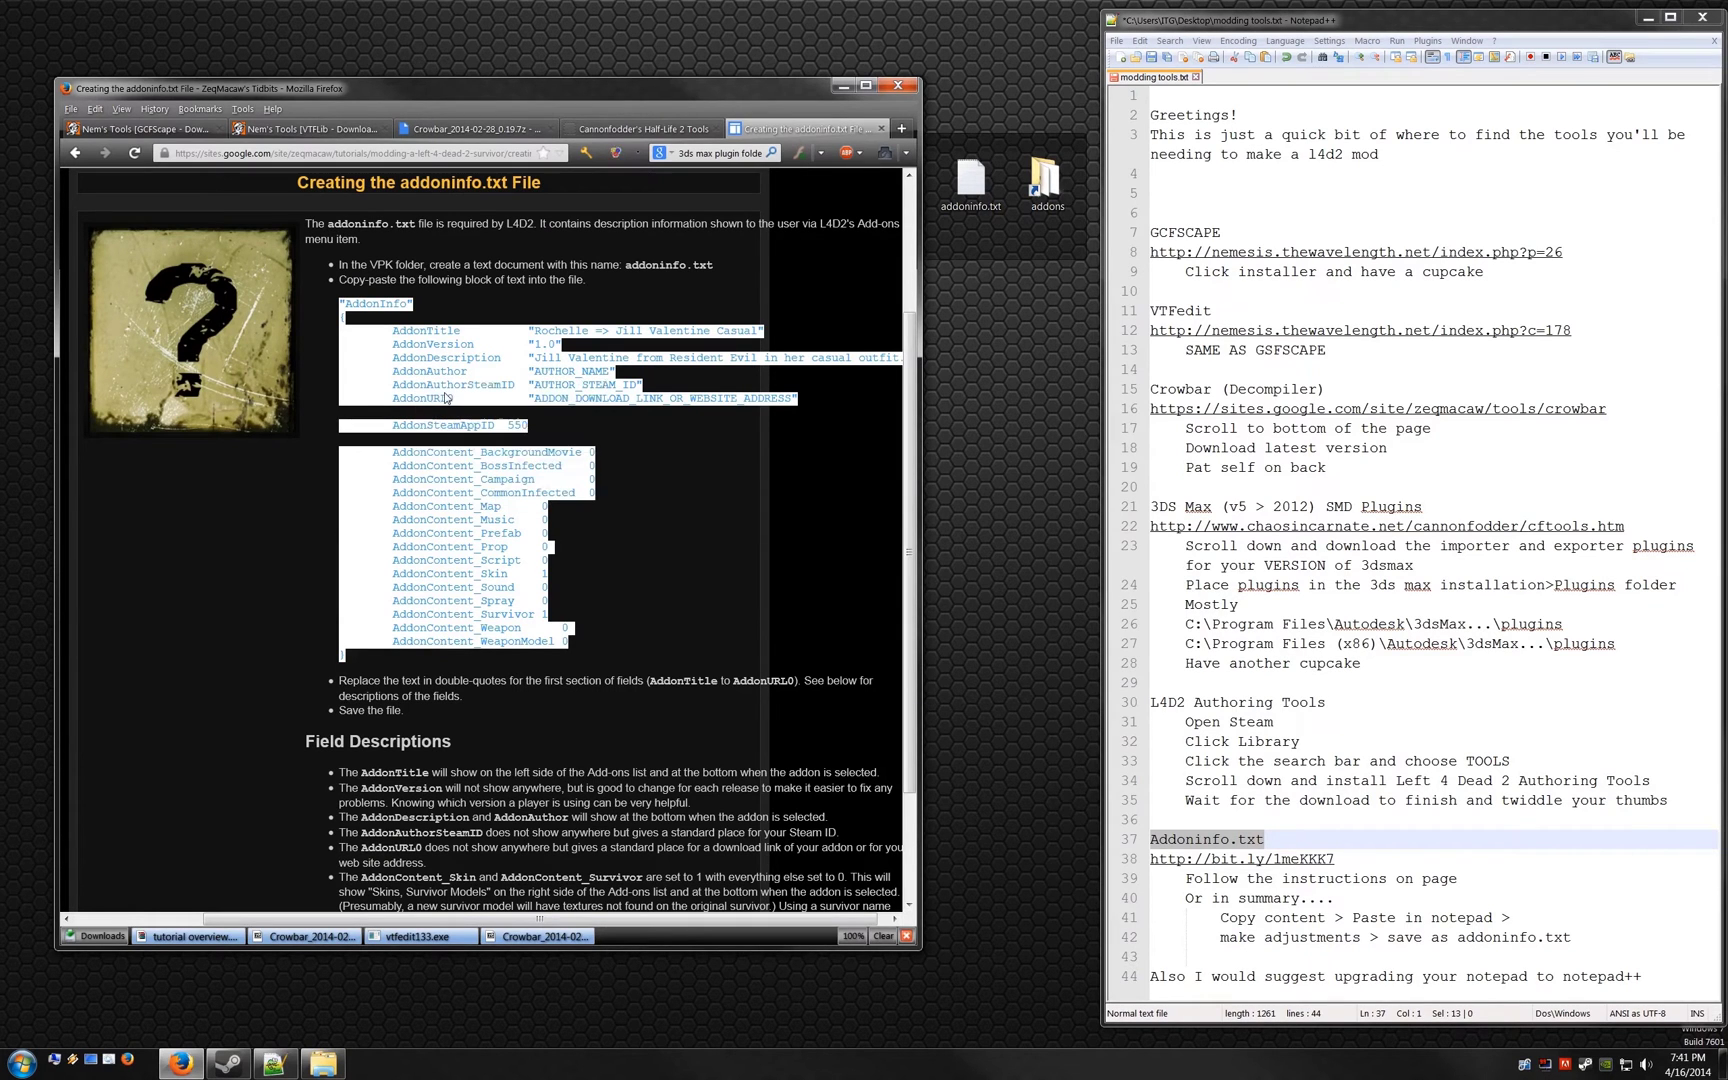
pyautogui.doubleClick(979, 196)
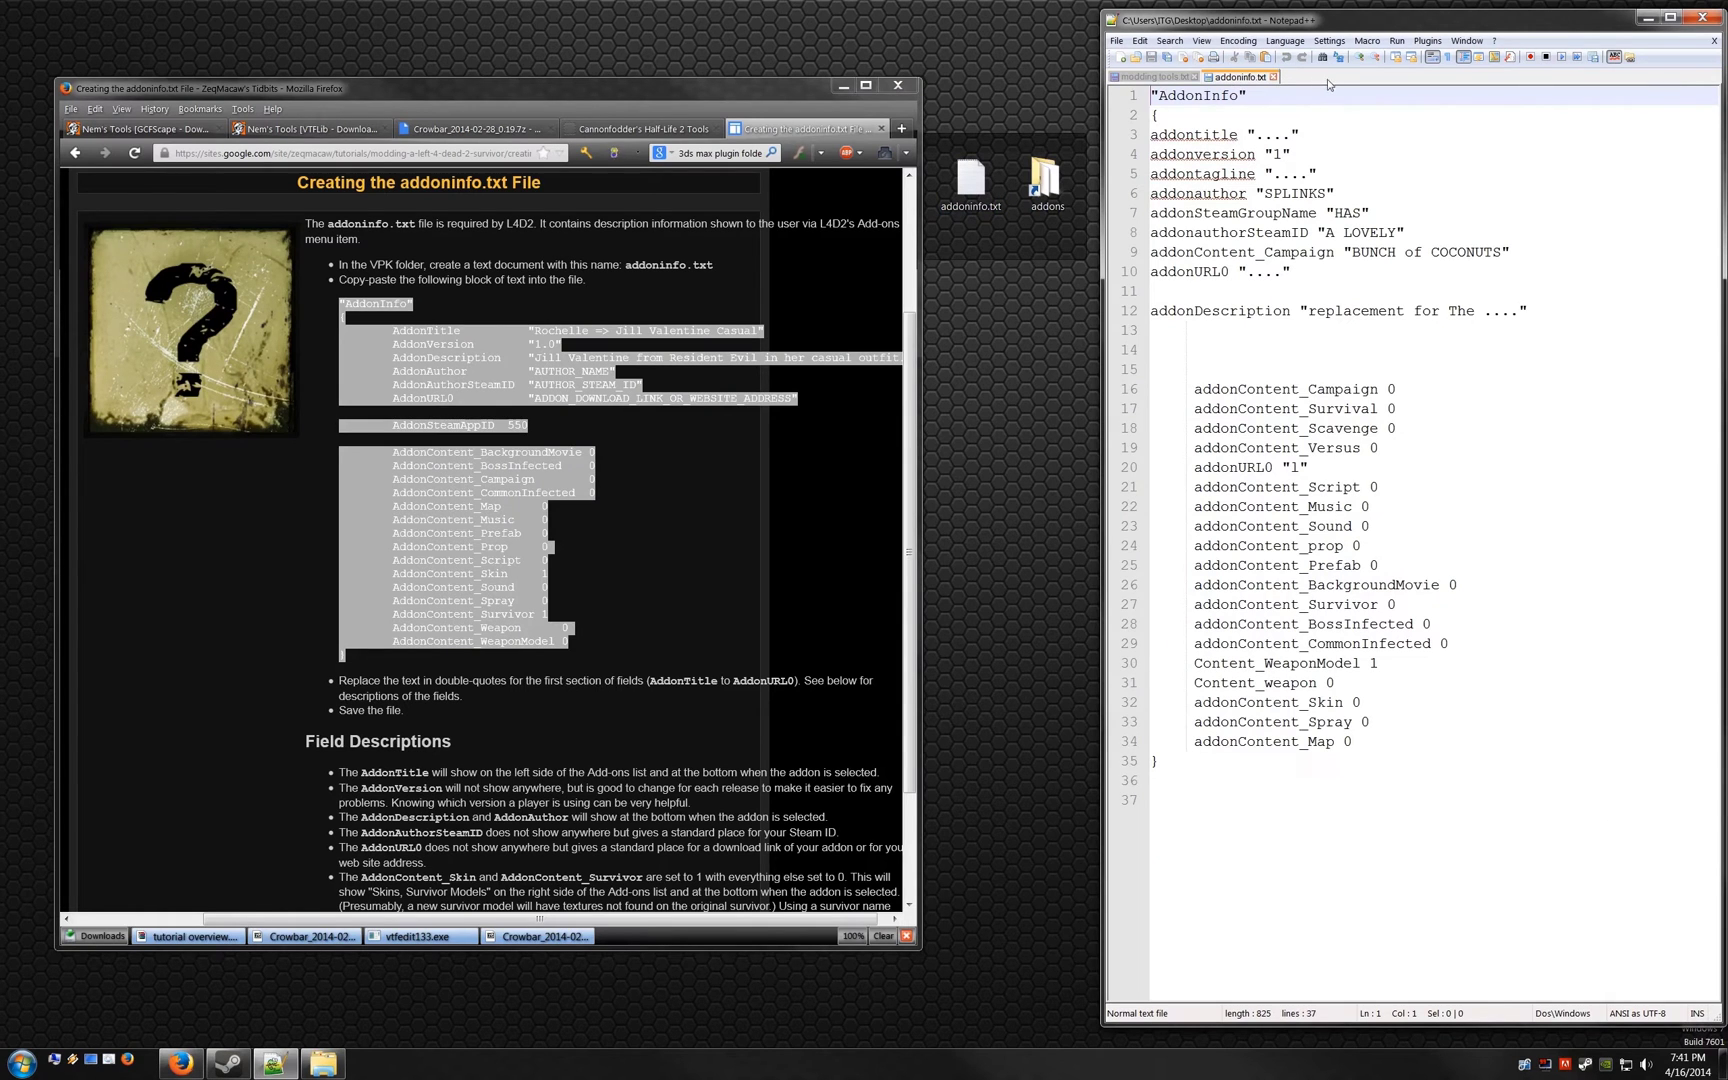
# Step: Replace addoninfo.txt's contents with the AddonInfo block and set AddonTitle to "MOD's NAME"
pyautogui.moveTo(1200, 762)
pyautogui.mouseDown()
pyautogui.moveTo(1160, 760)
pyautogui.moveTo(1150, 95)
pyautogui.mouseUp()
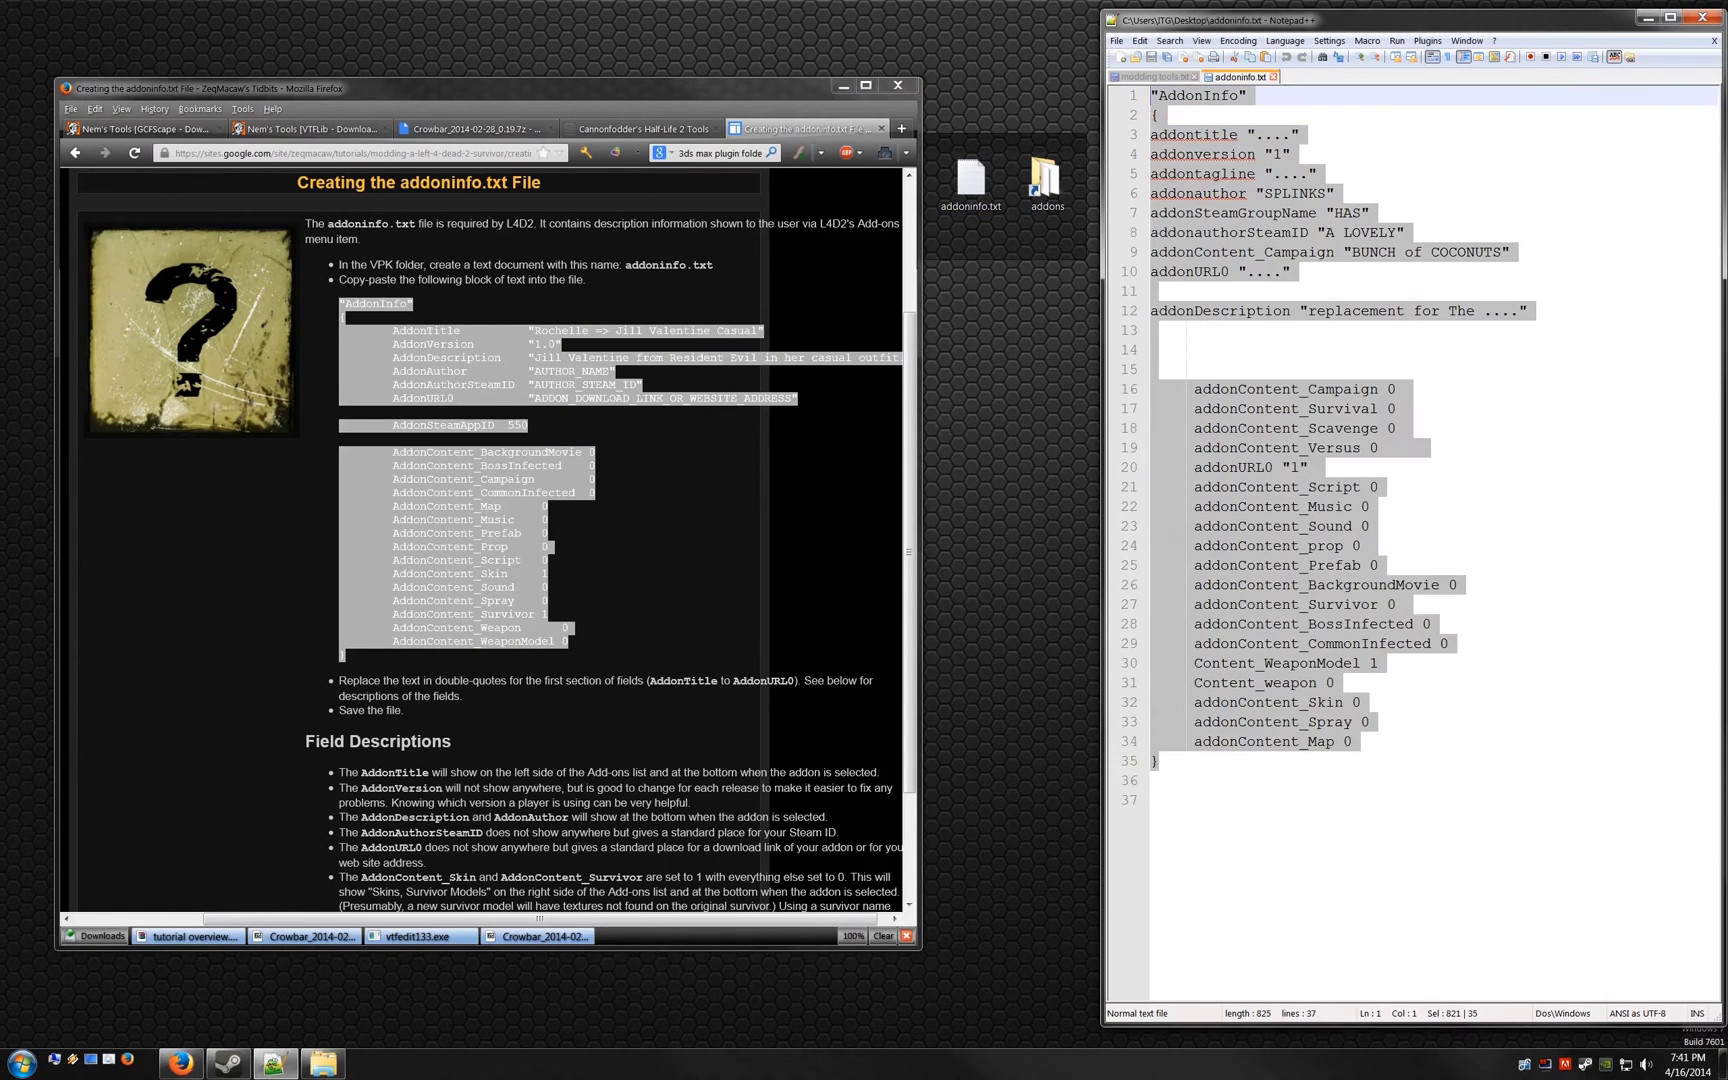
pyautogui.hotkey('ctrl', 'v')
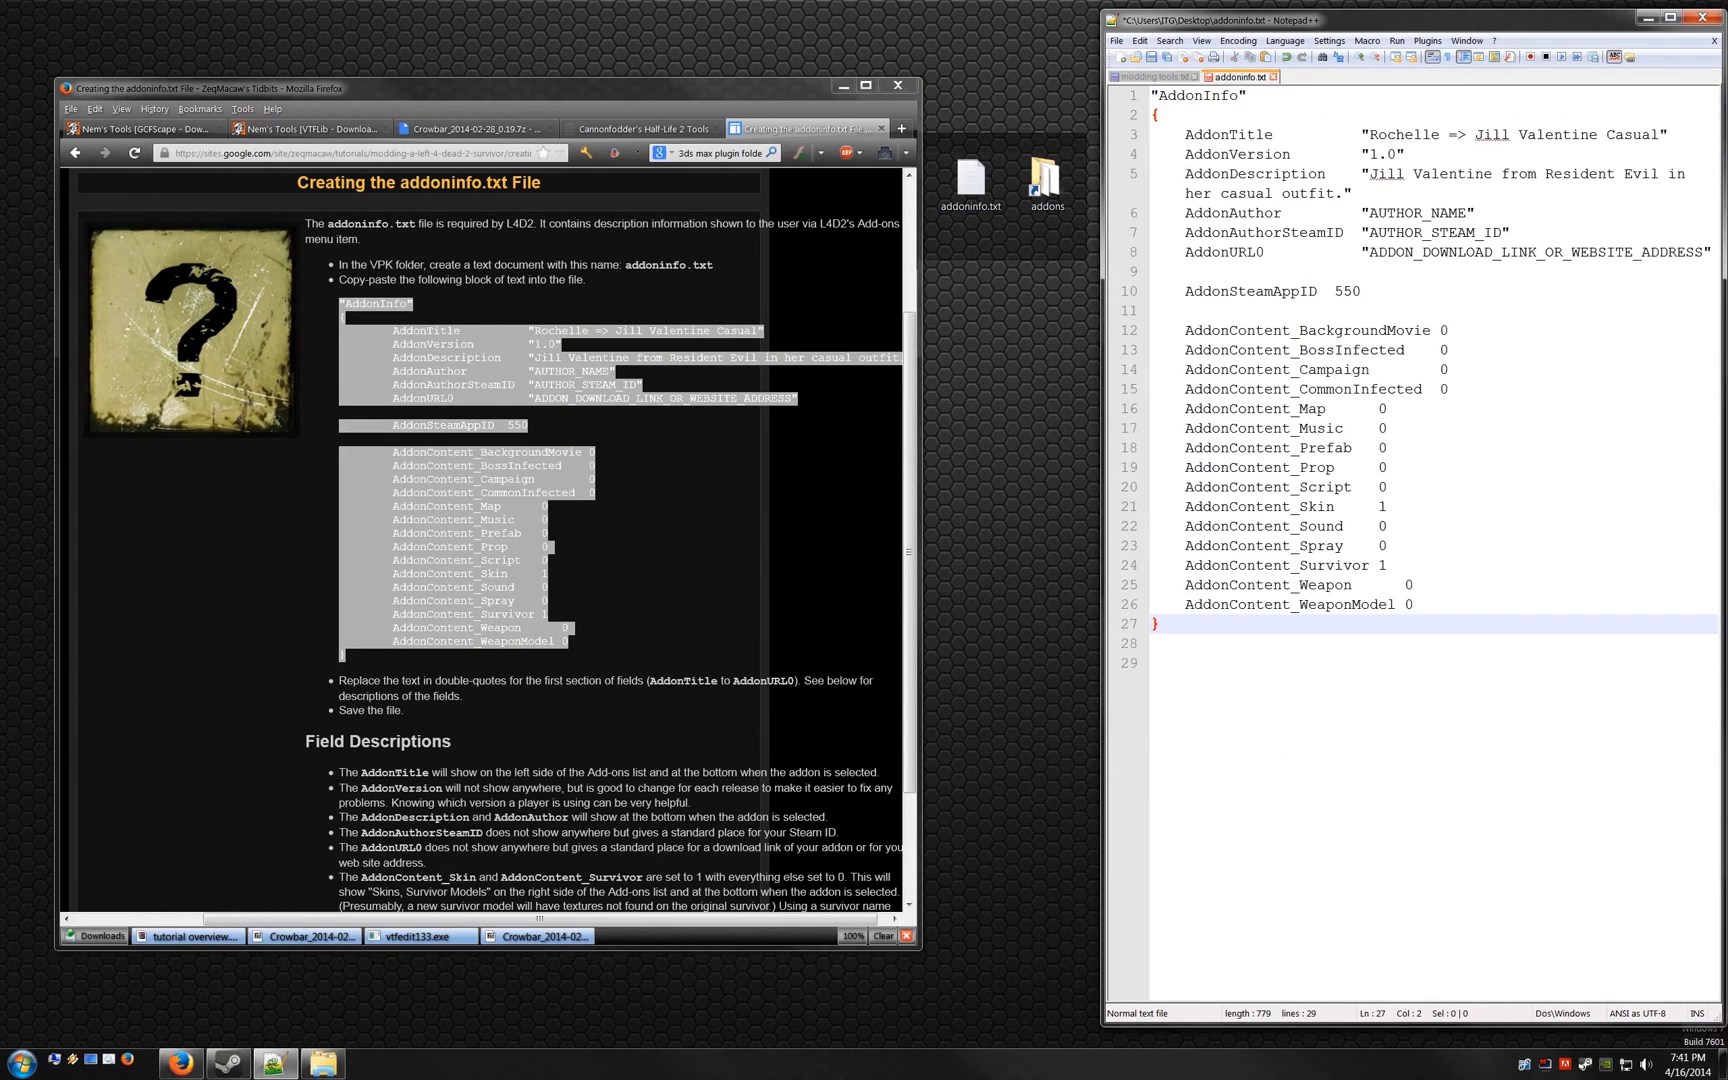
pyautogui.moveTo(1658, 134); pyautogui.dragTo(1385, 134)
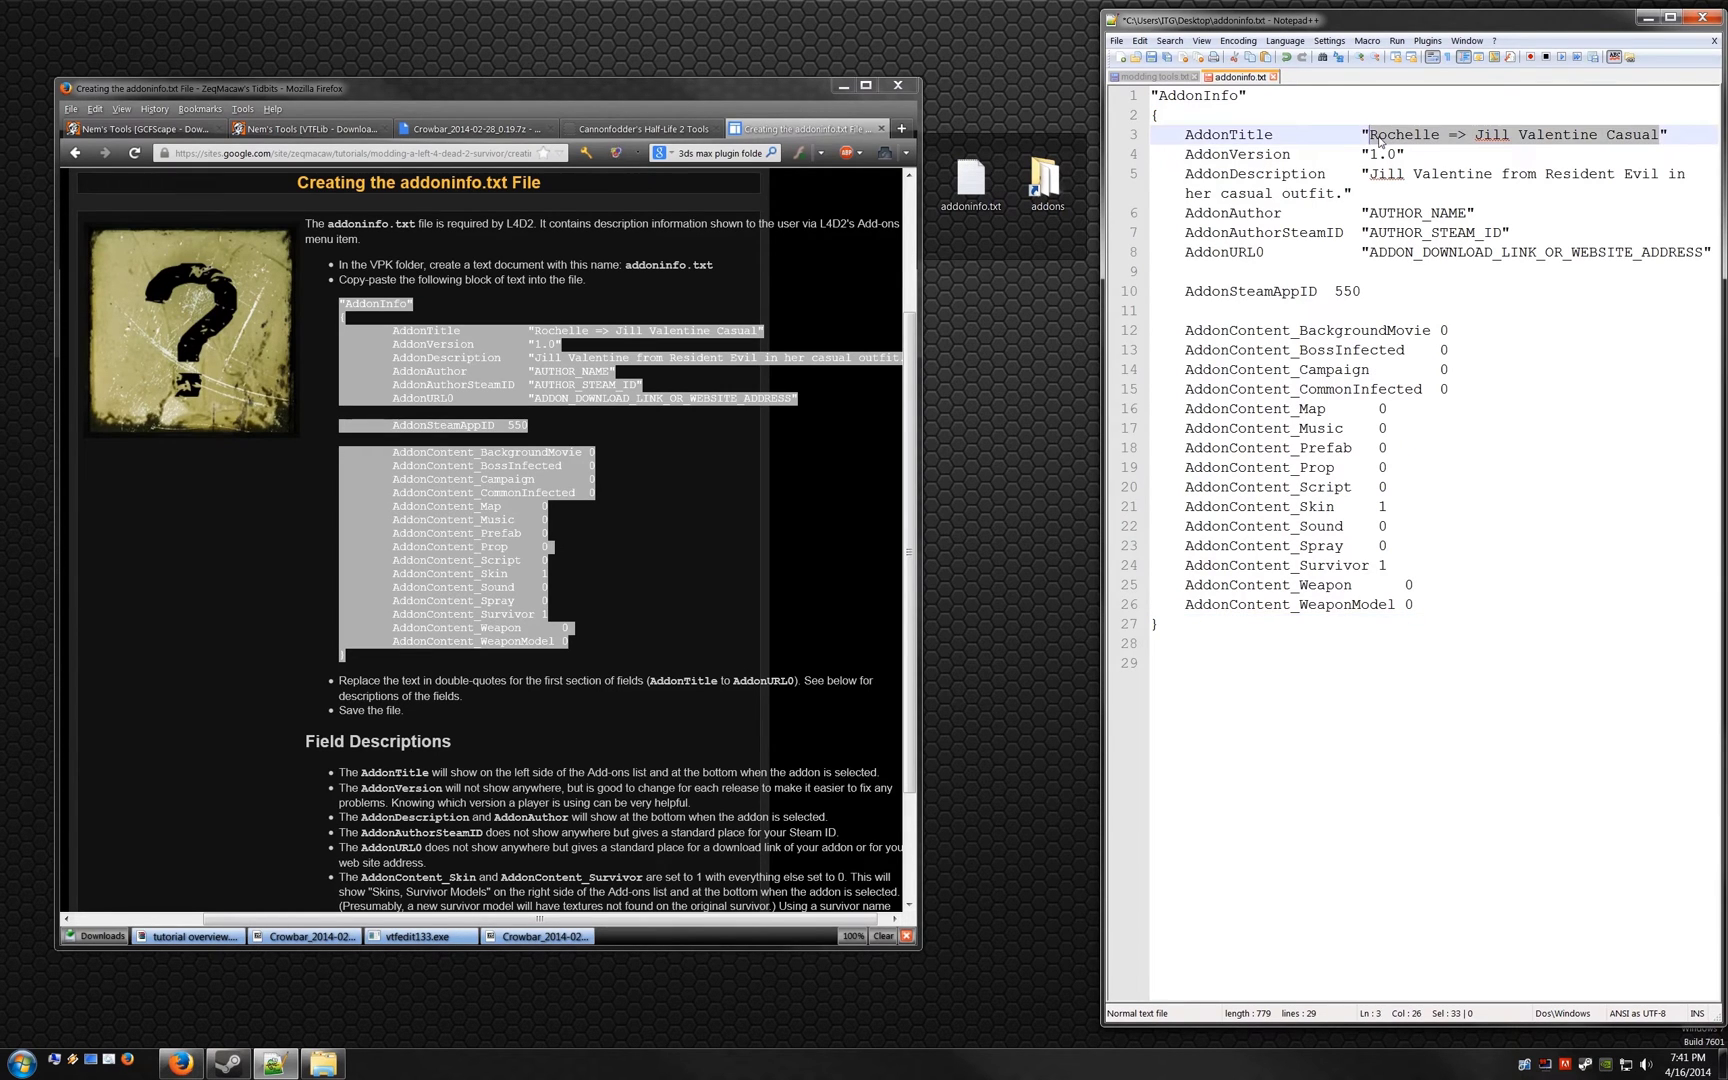
pyautogui.write('MODS')
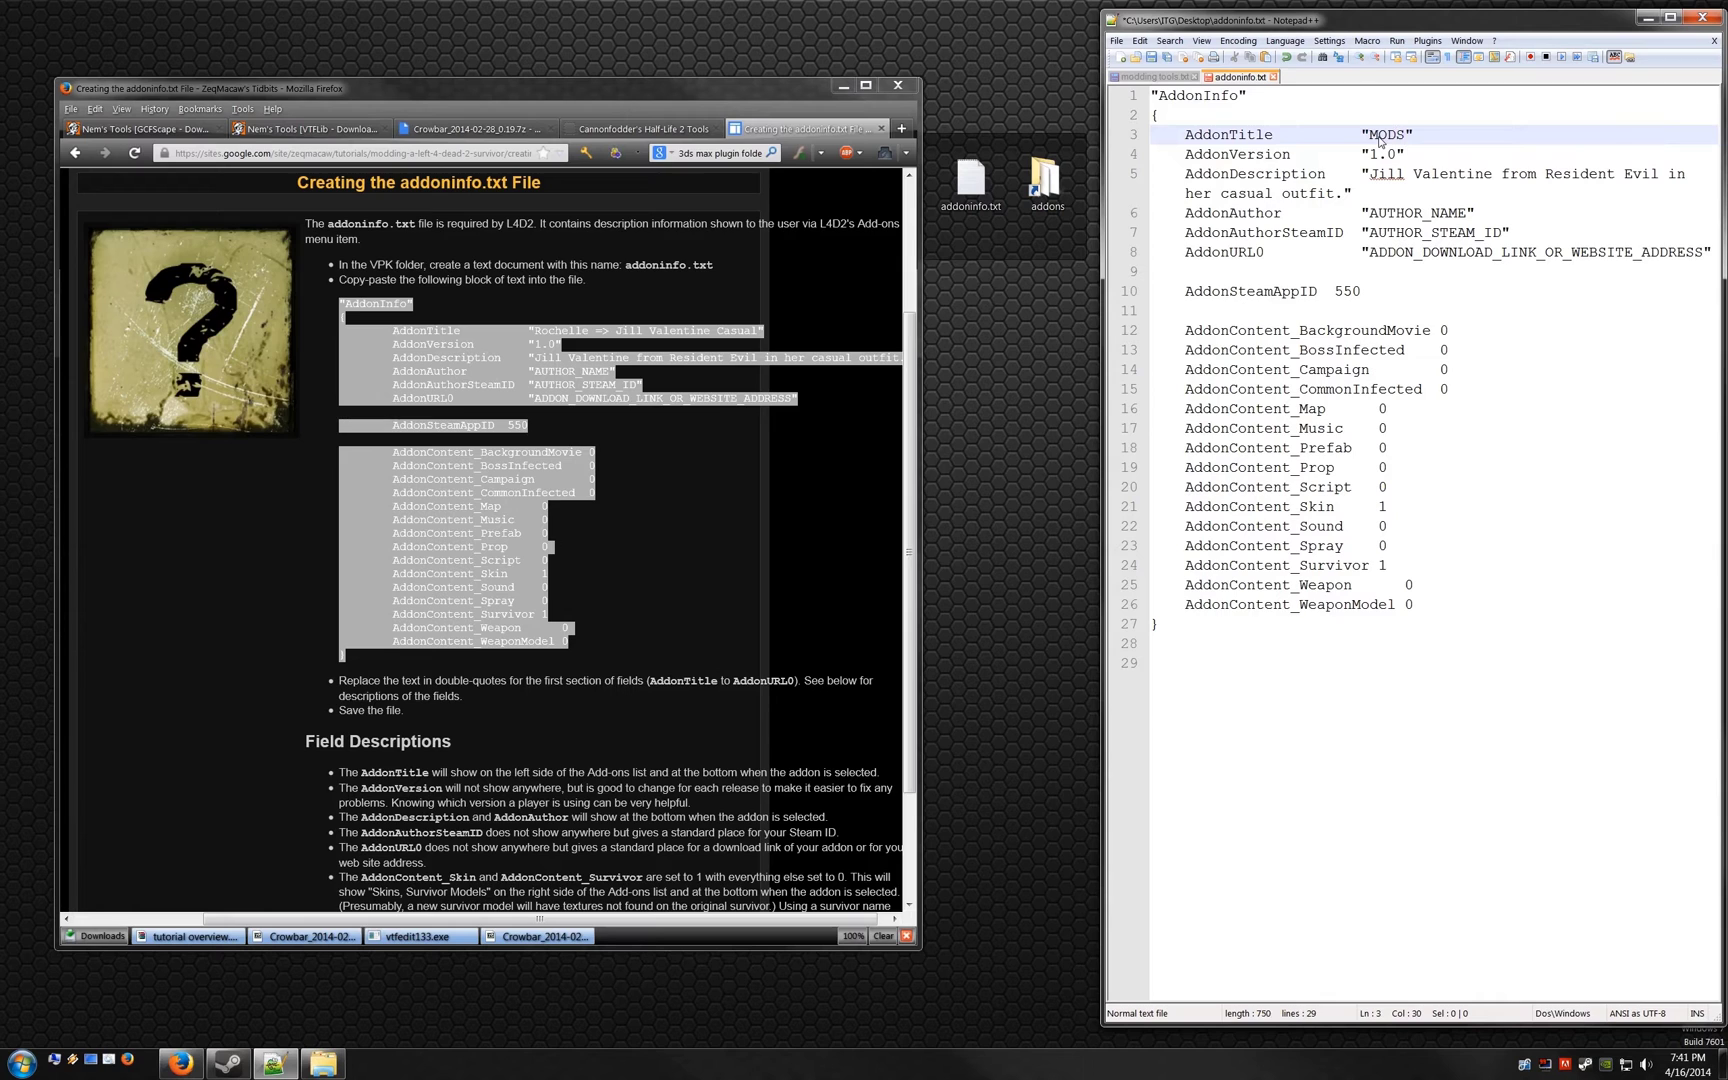
pyautogui.press('BackSpace')
pyautogui.write("'s ")
pyautogui.write('NA')
pyautogui.write('ME')
# Step: Set AddonDescription to 'A mod that does something' and fill in the author name, Steam ID and URL
pyautogui.moveTo(1369, 154); pyautogui.dragTo(1388, 154)
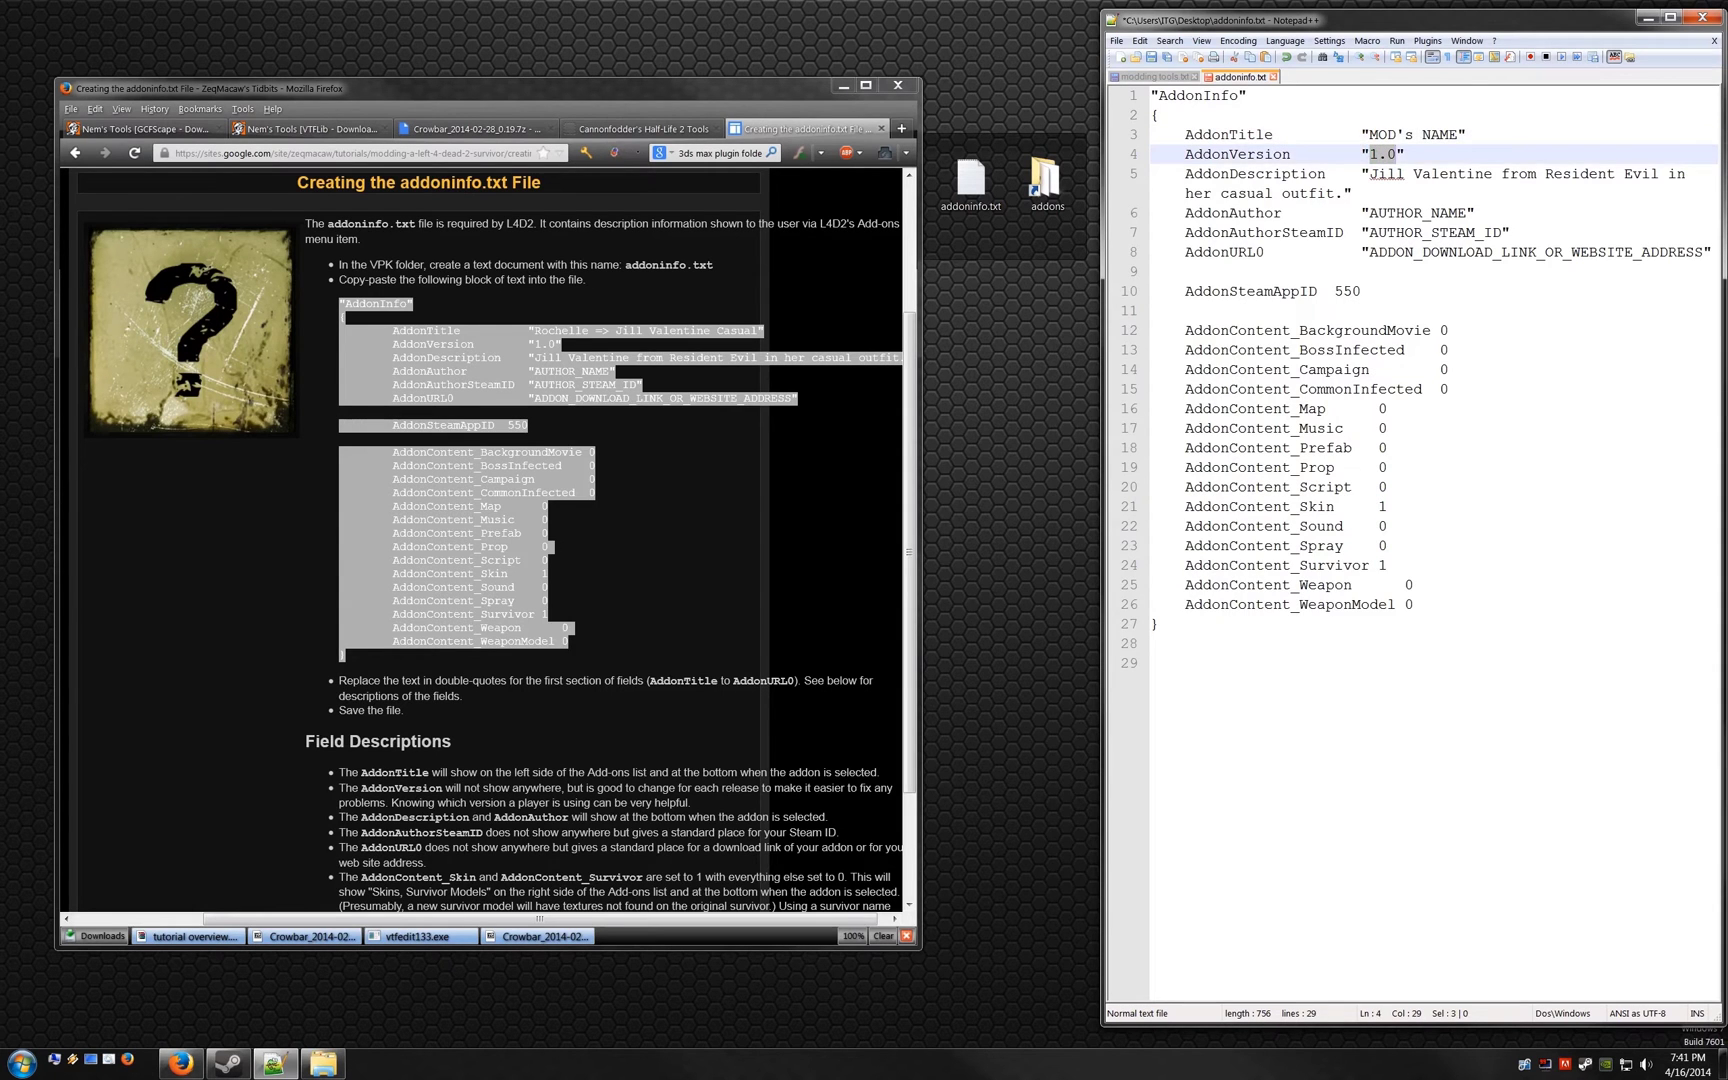
pyautogui.moveTo(1370, 174); pyautogui.dragTo(1352, 193)
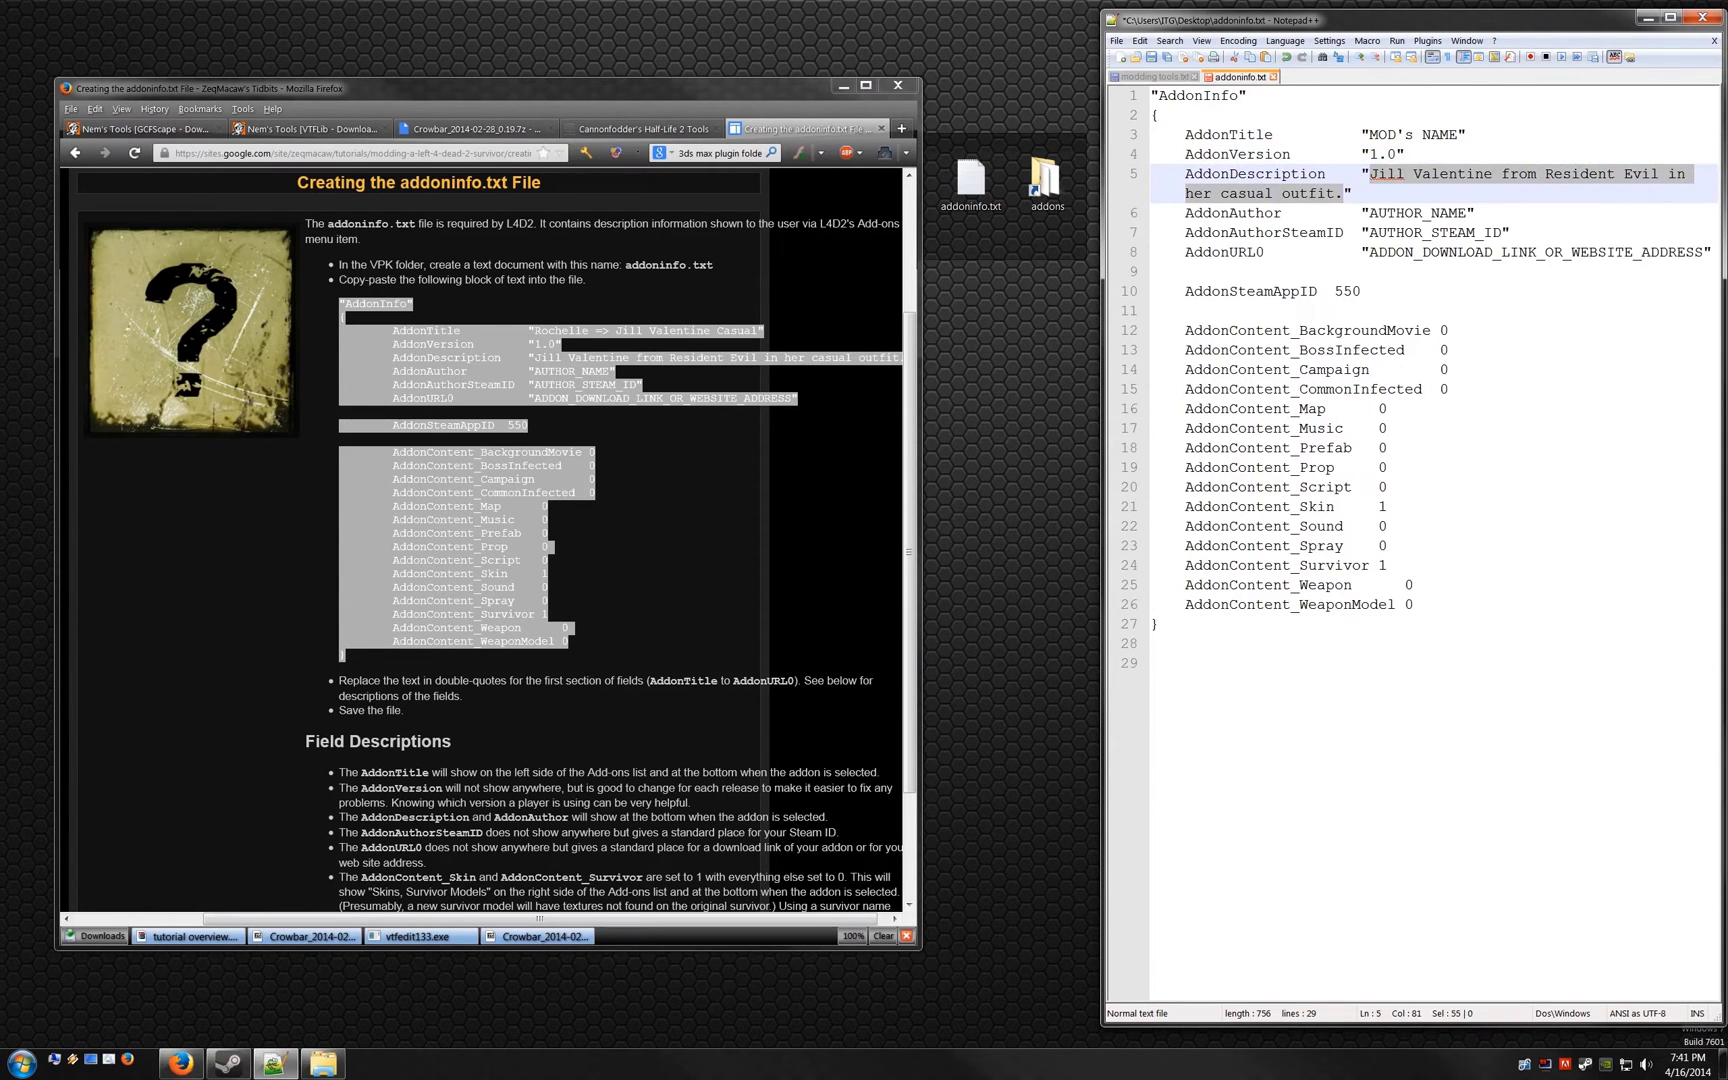
pyautogui.write('A mod th')
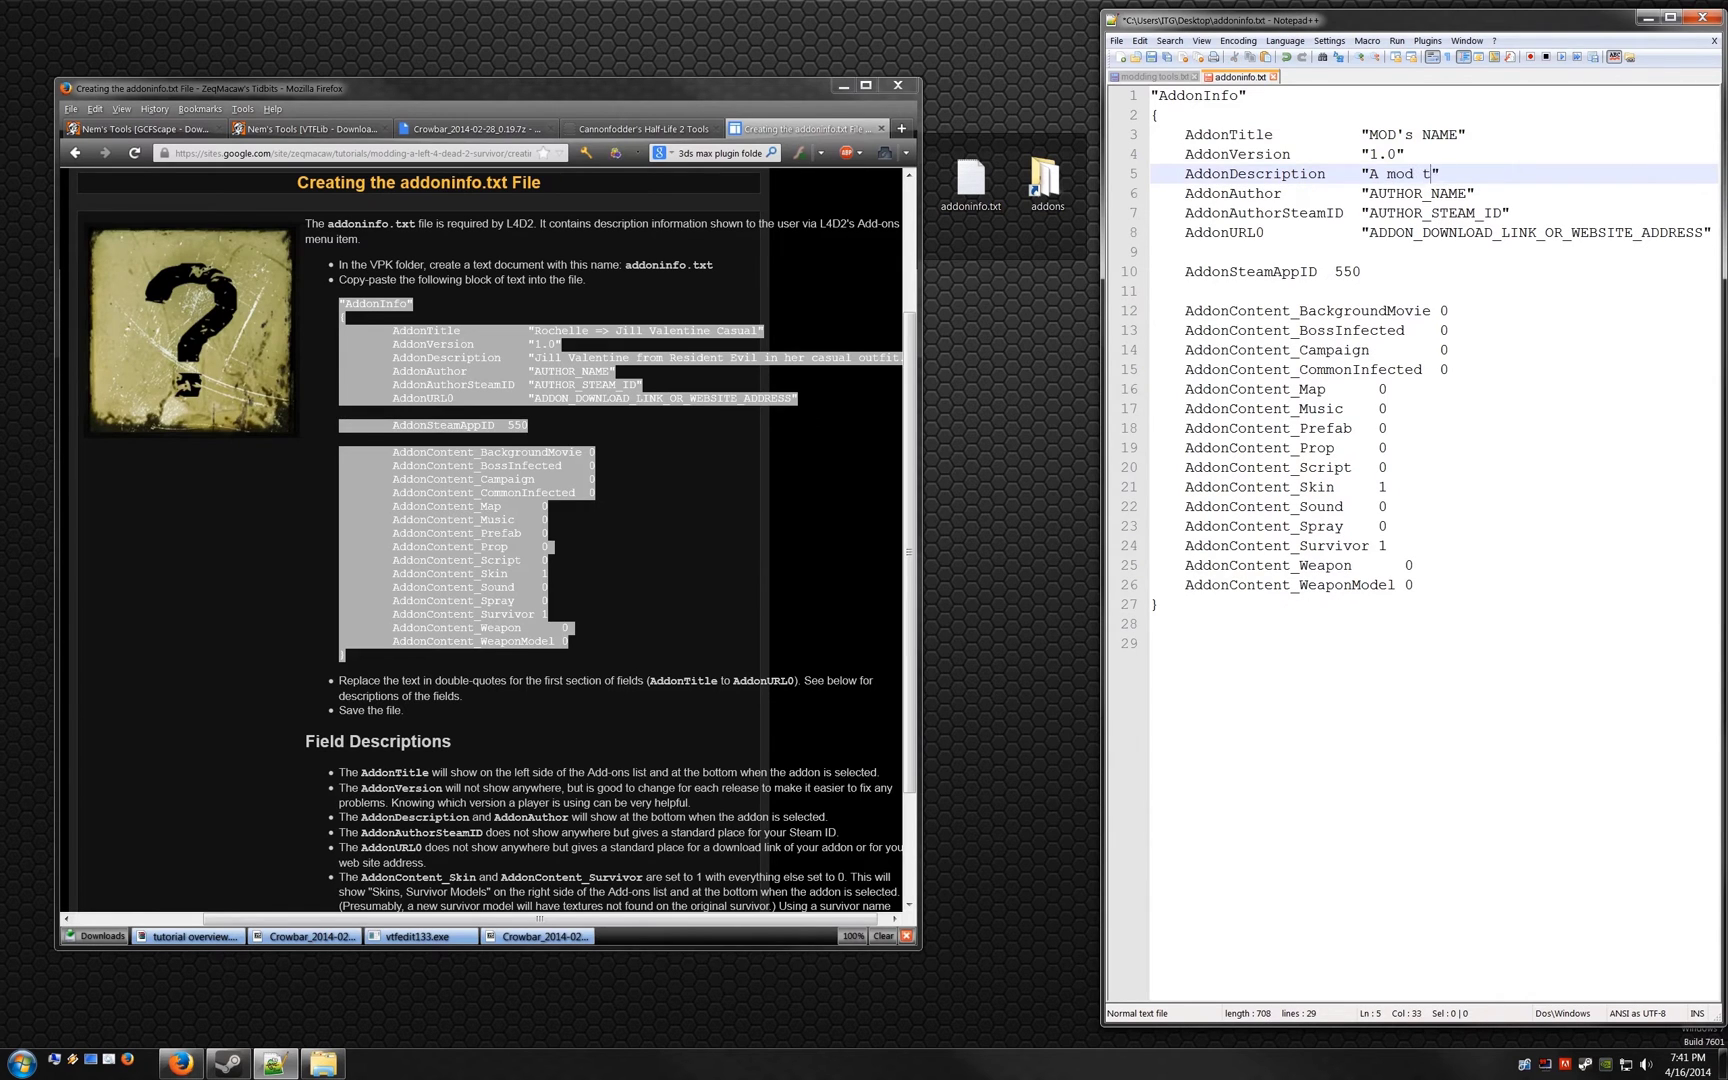
pyautogui.write('at doe')
pyautogui.write('s something')
pyautogui.doubleClick(1417, 193)
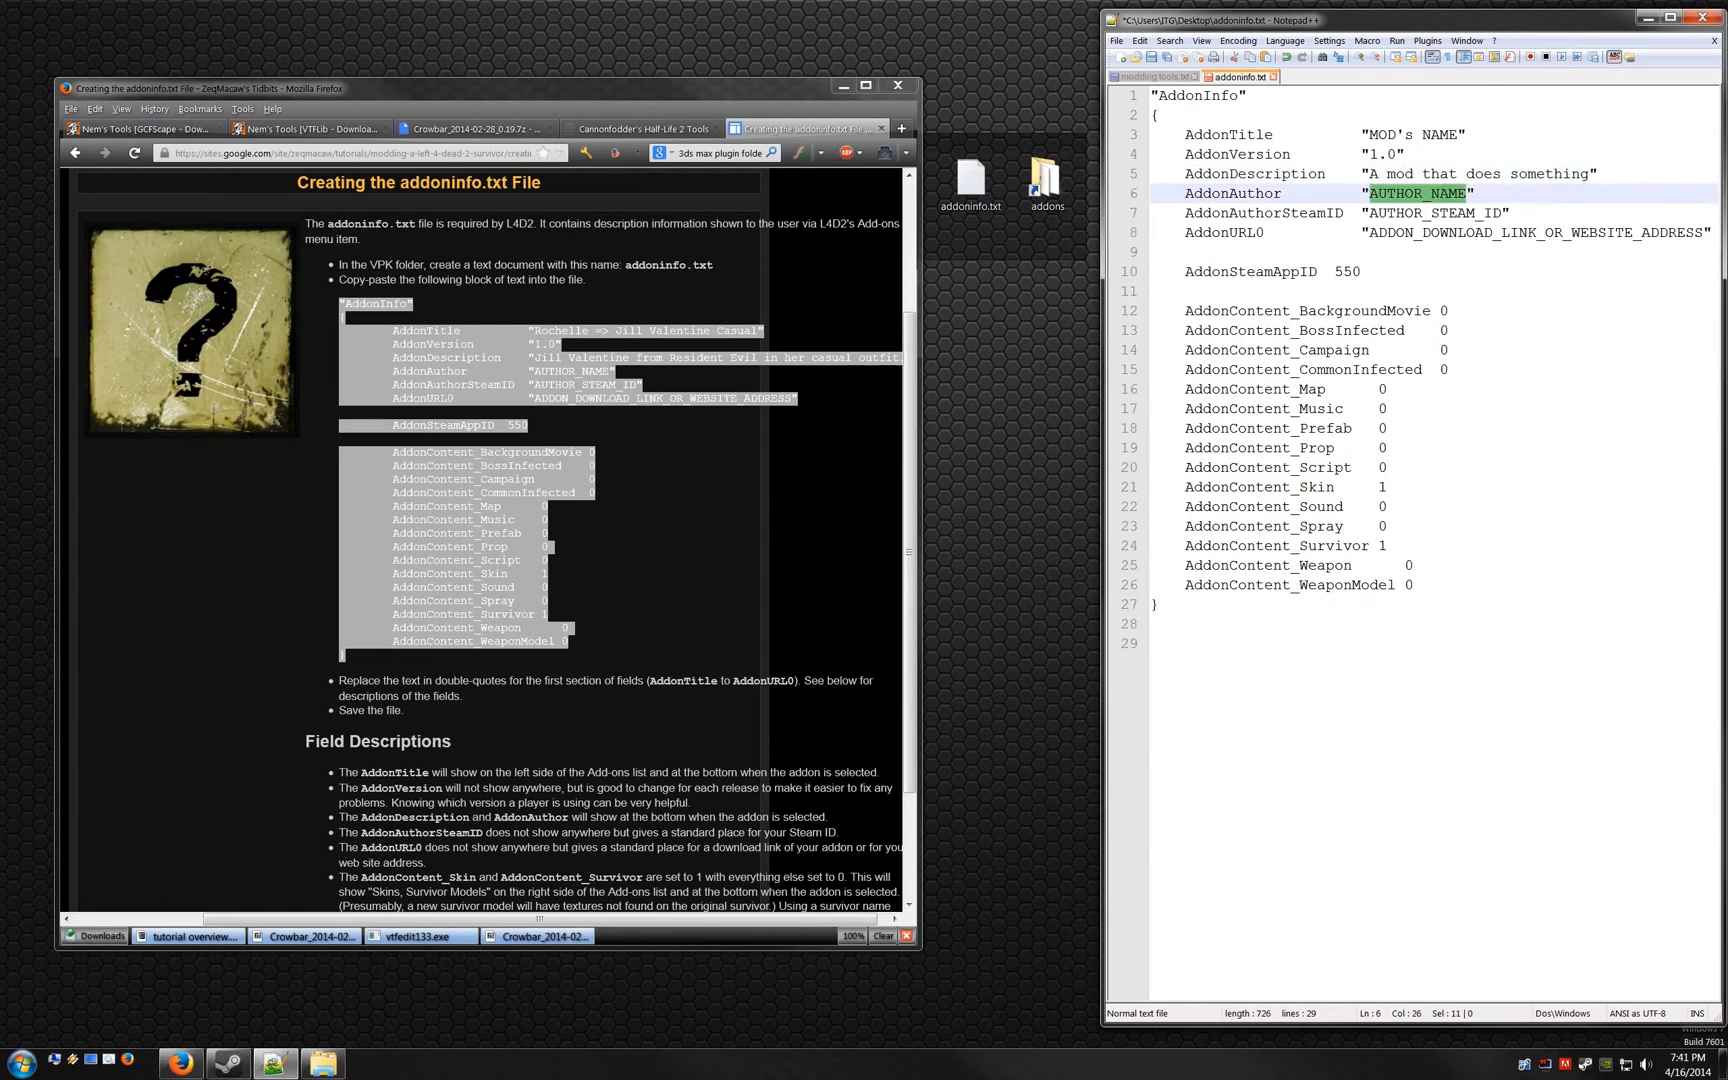
pyautogui.write('Splin')
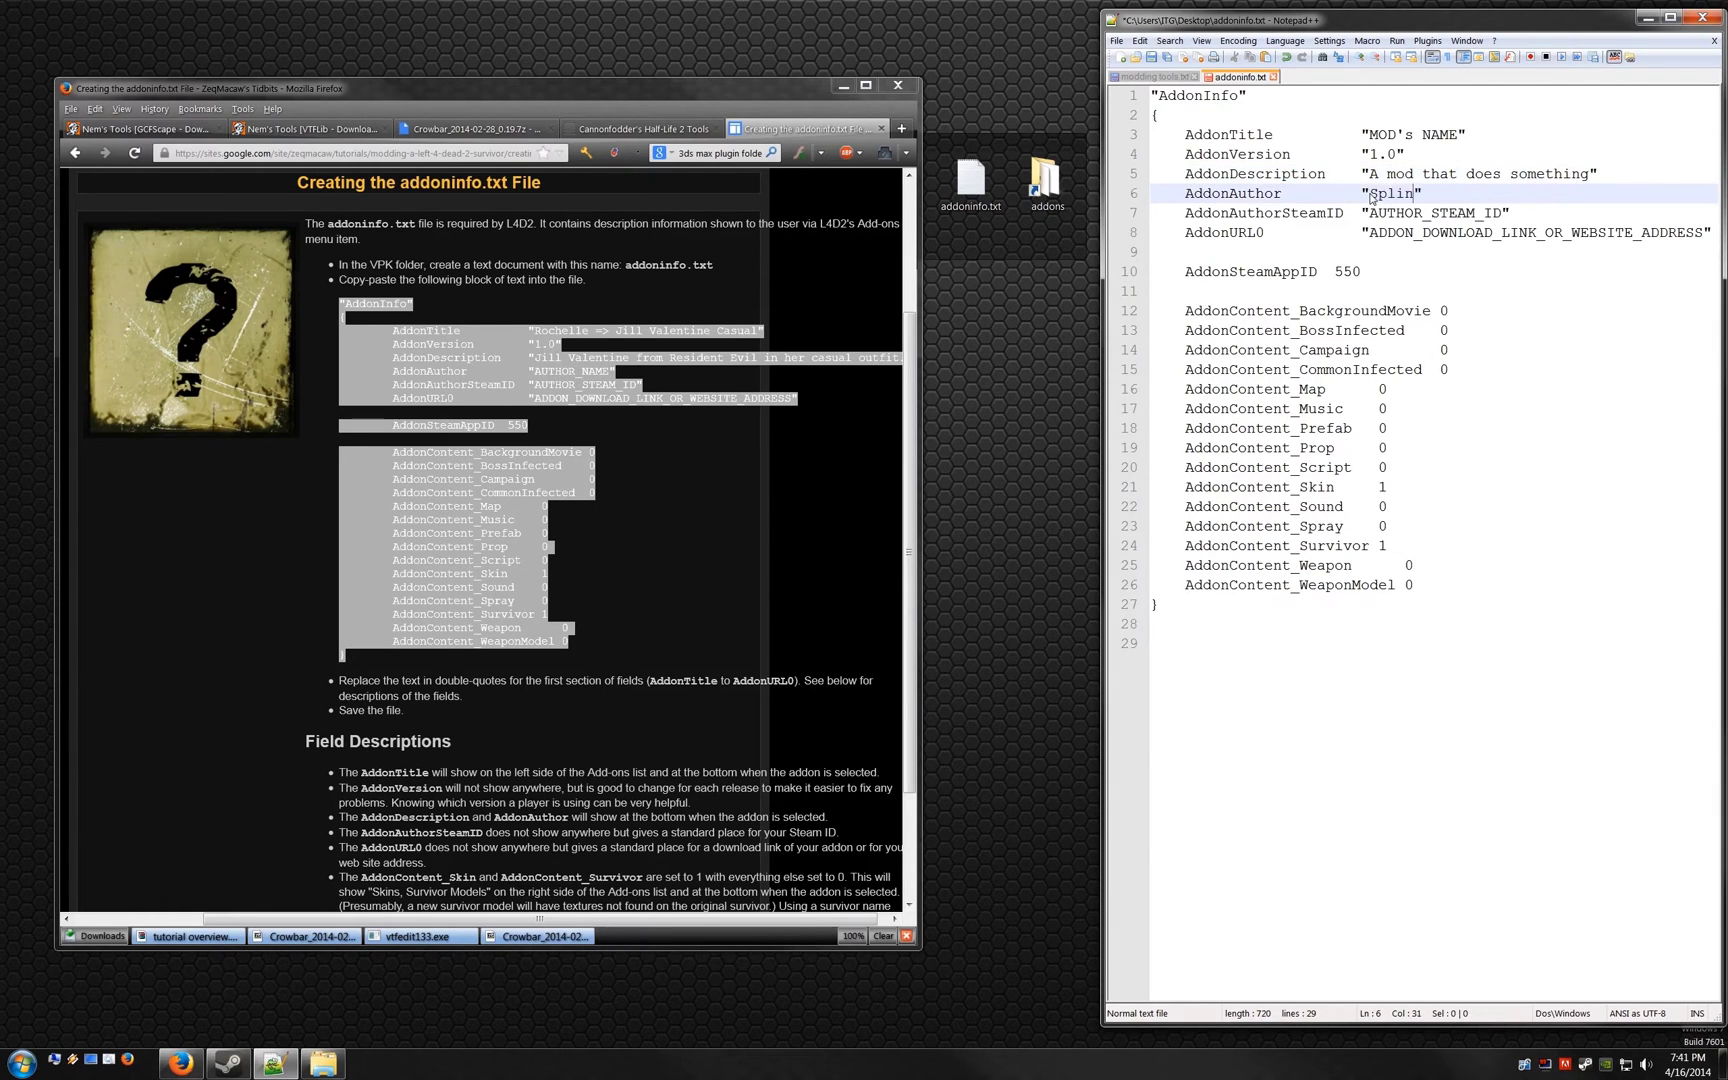
pyautogui.write('ks')
pyautogui.moveTo(1501, 213); pyautogui.dragTo(1371, 214)
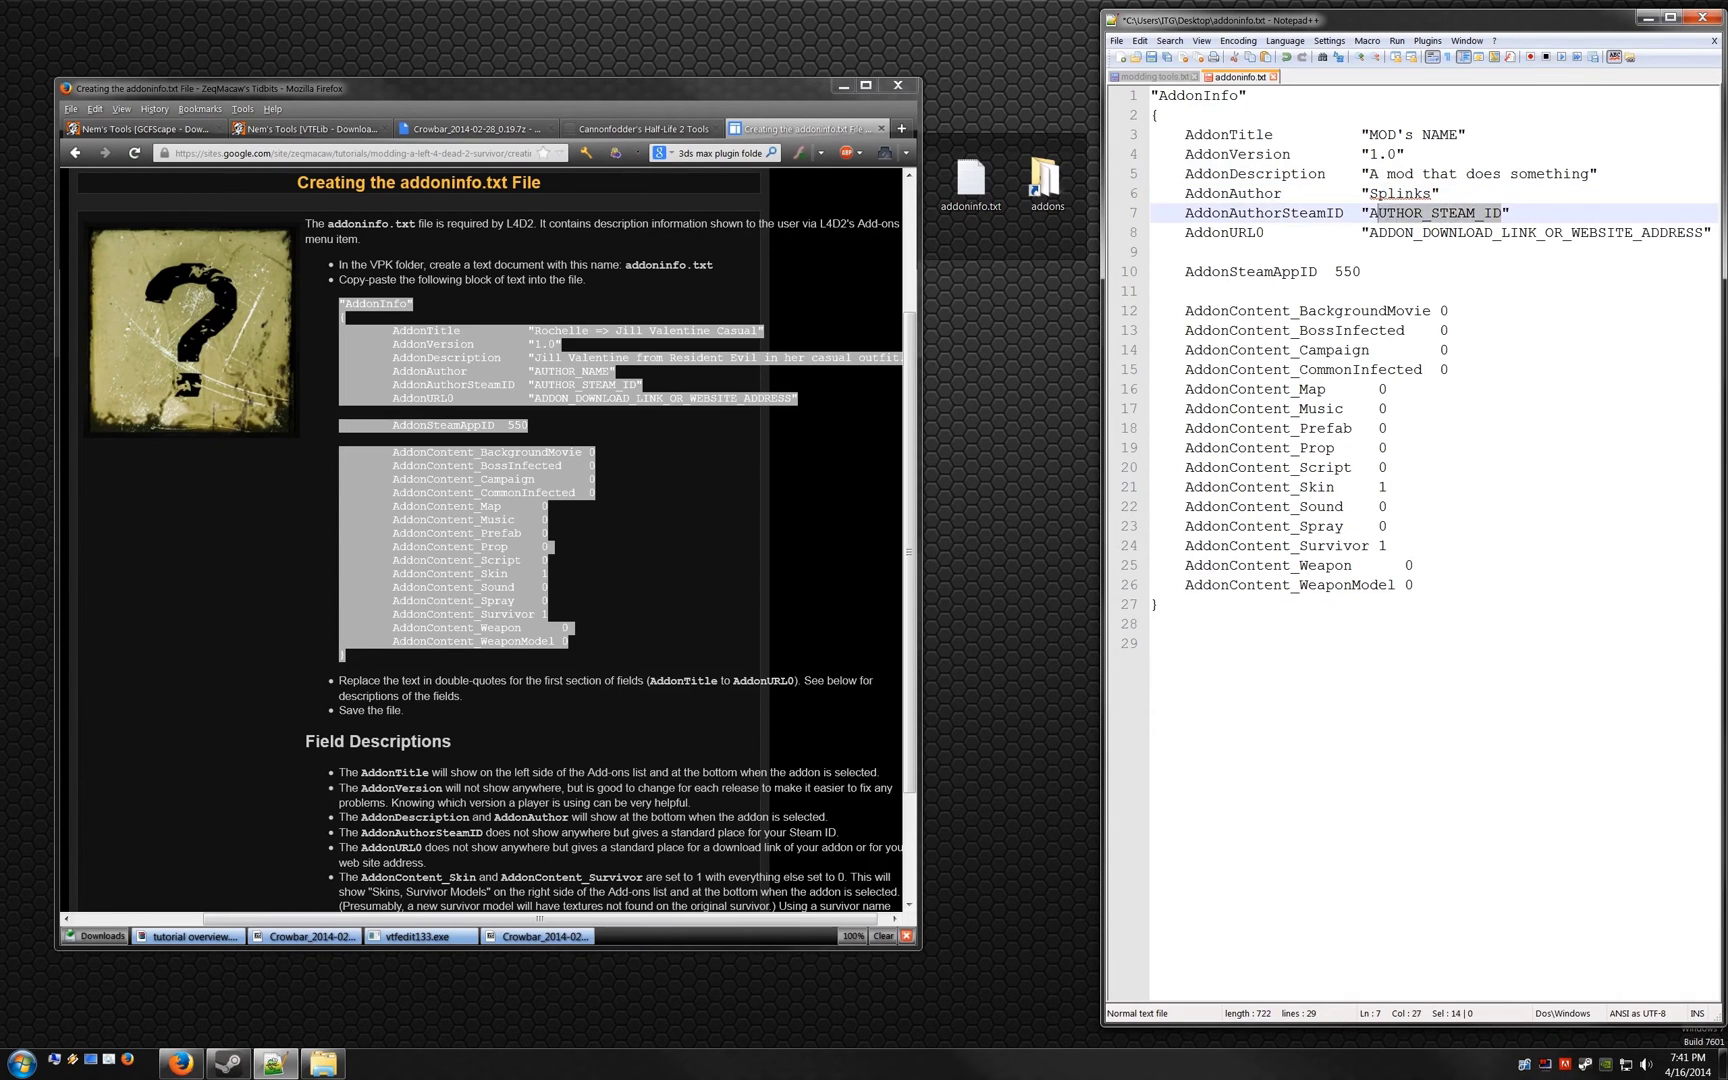
pyautogui.write('splin')
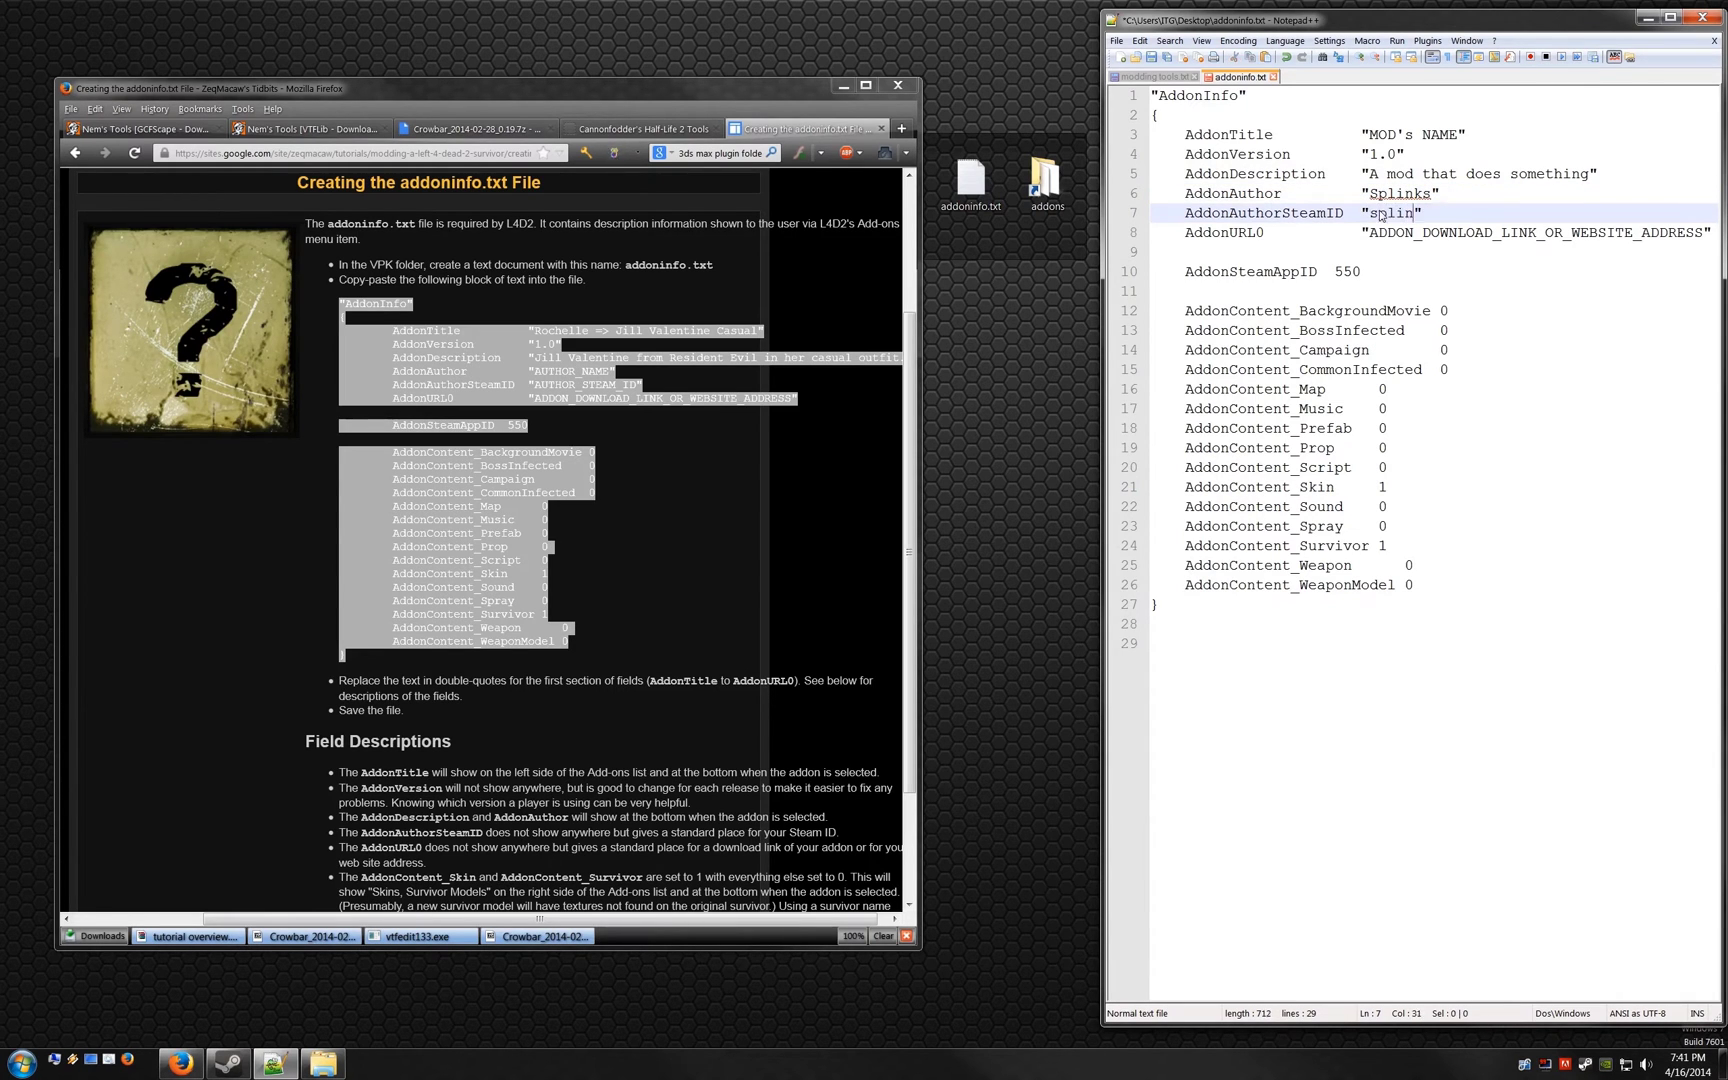
pyautogui.write('ks')
pyautogui.moveTo(1369, 232); pyautogui.dragTo(1703, 232)
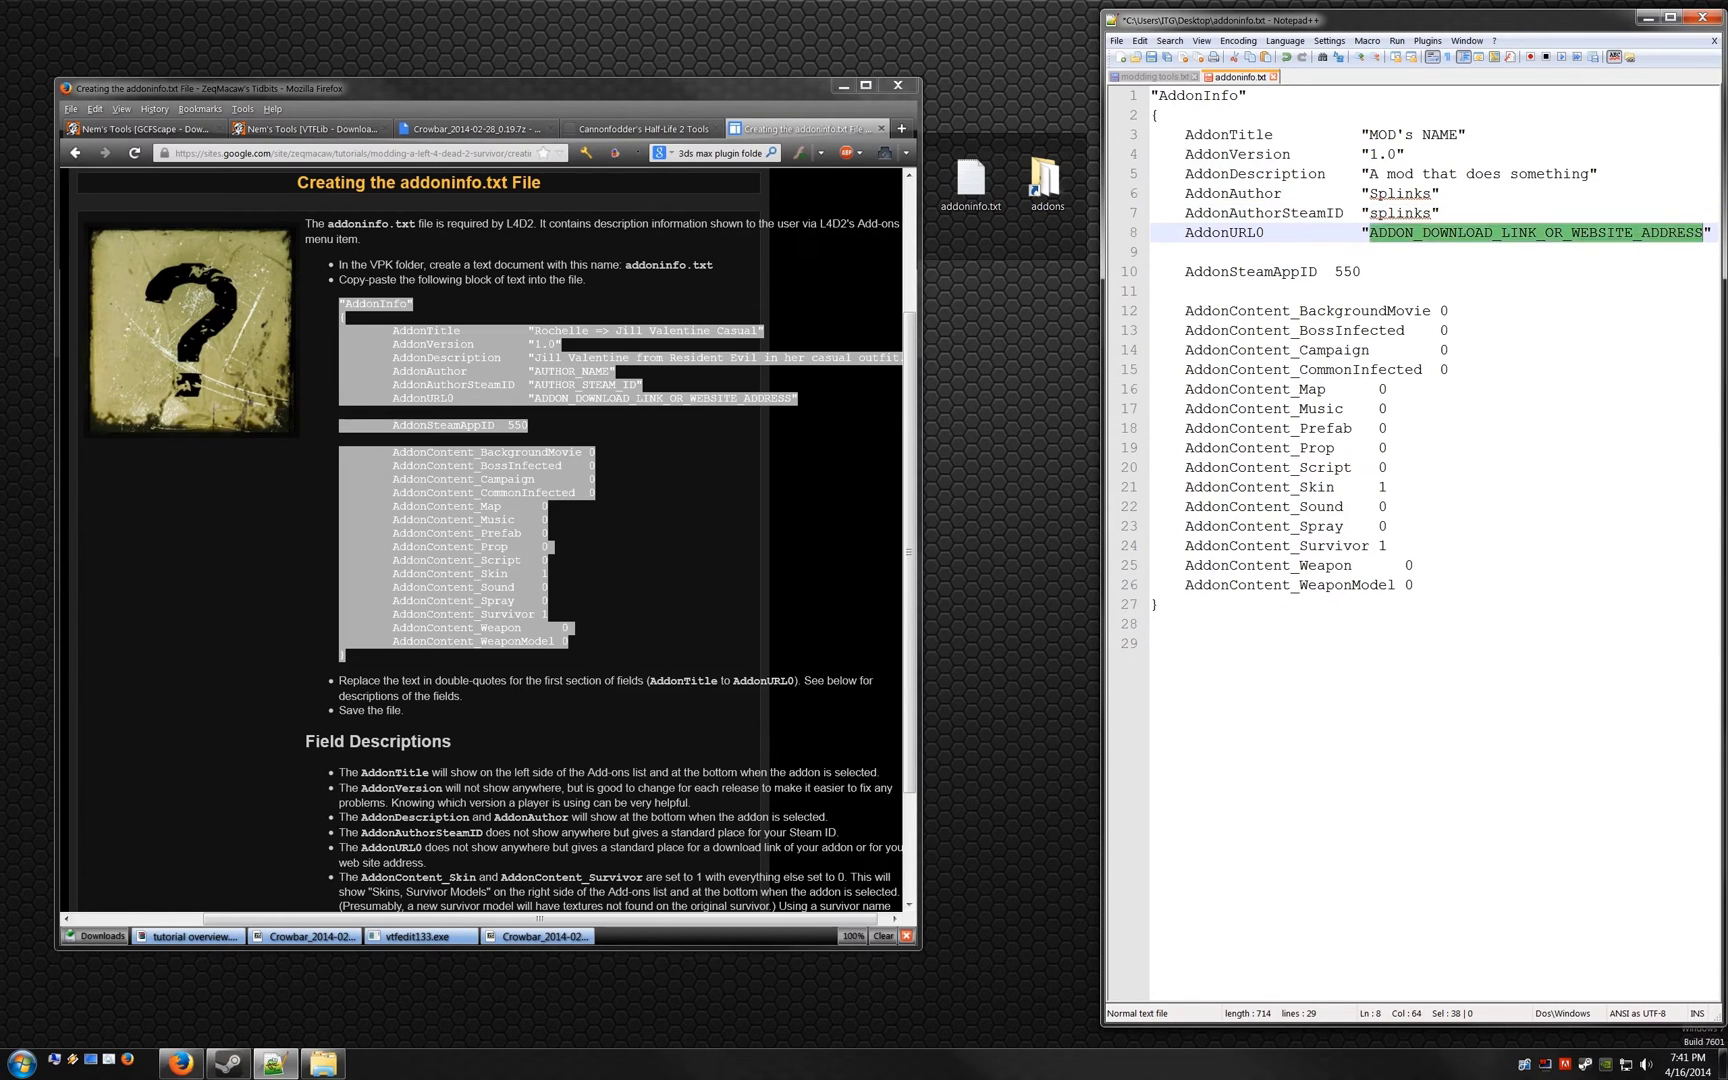
pyautogui.write('Sp')
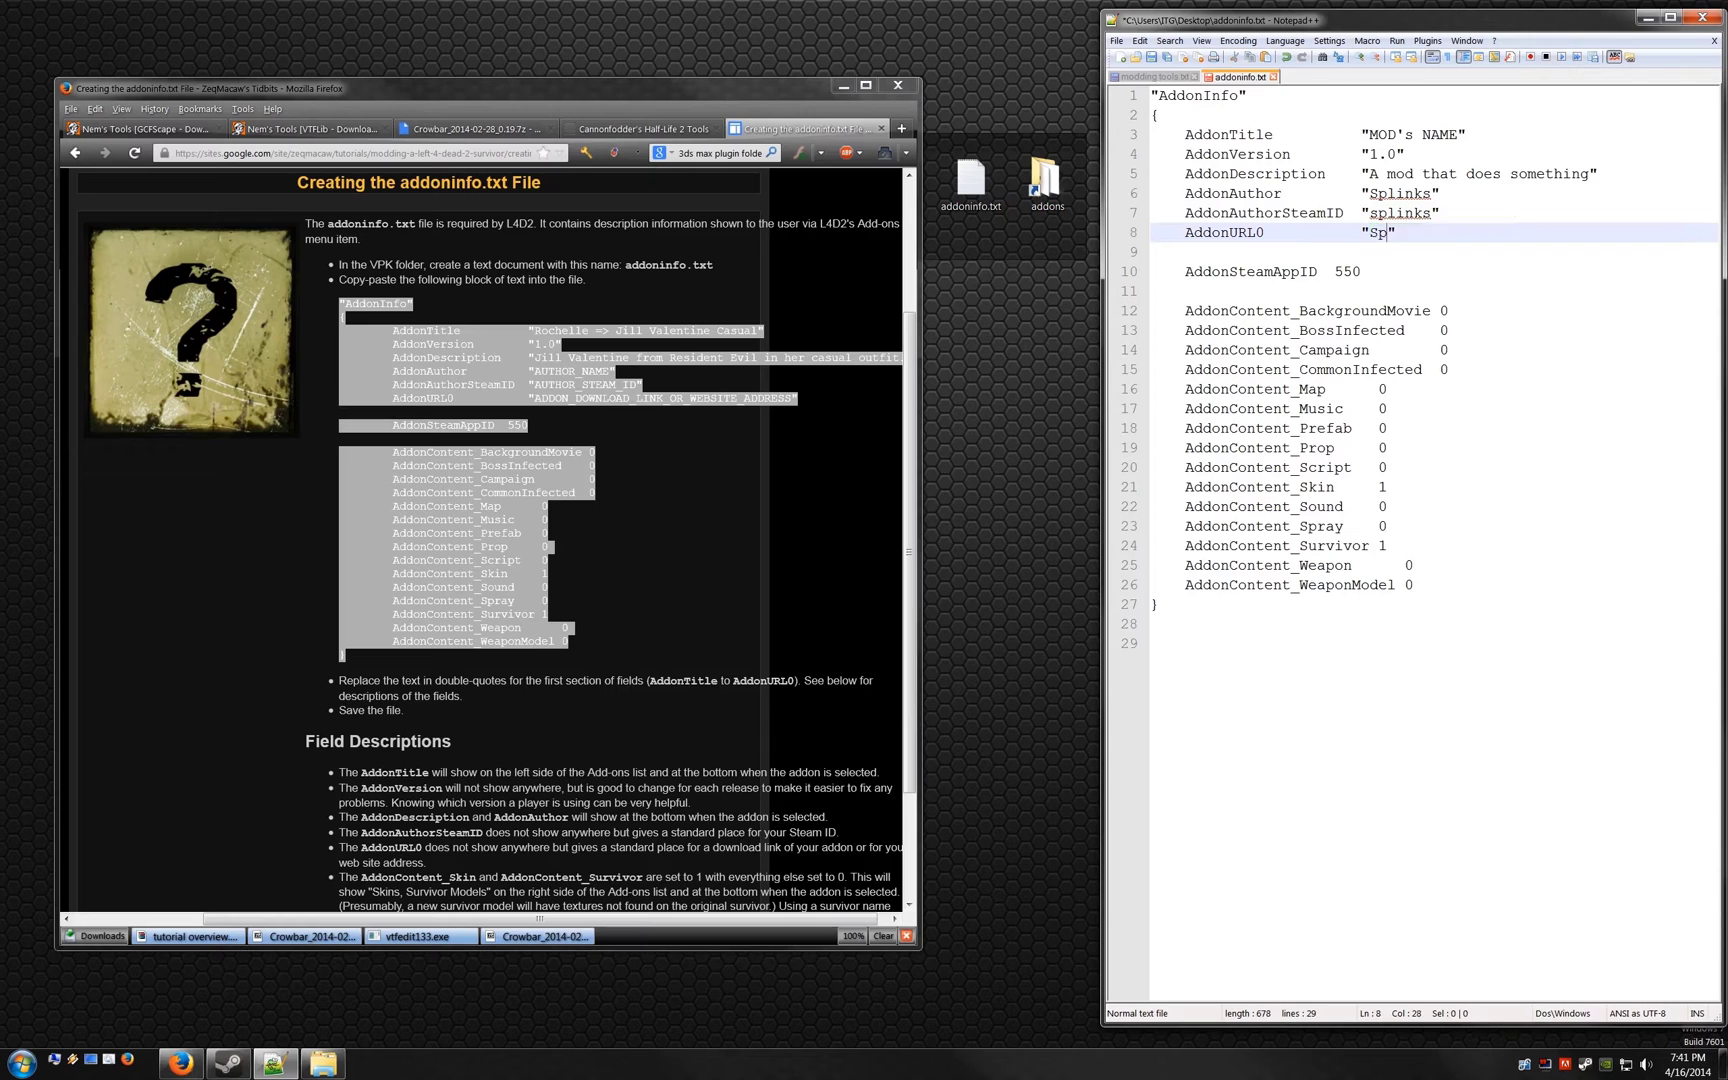
pyautogui.write('link')
# Step: Open your Steam community profile and paste its address as the AddonURL0 value
pyautogui.doubleClick(1585, 1066)
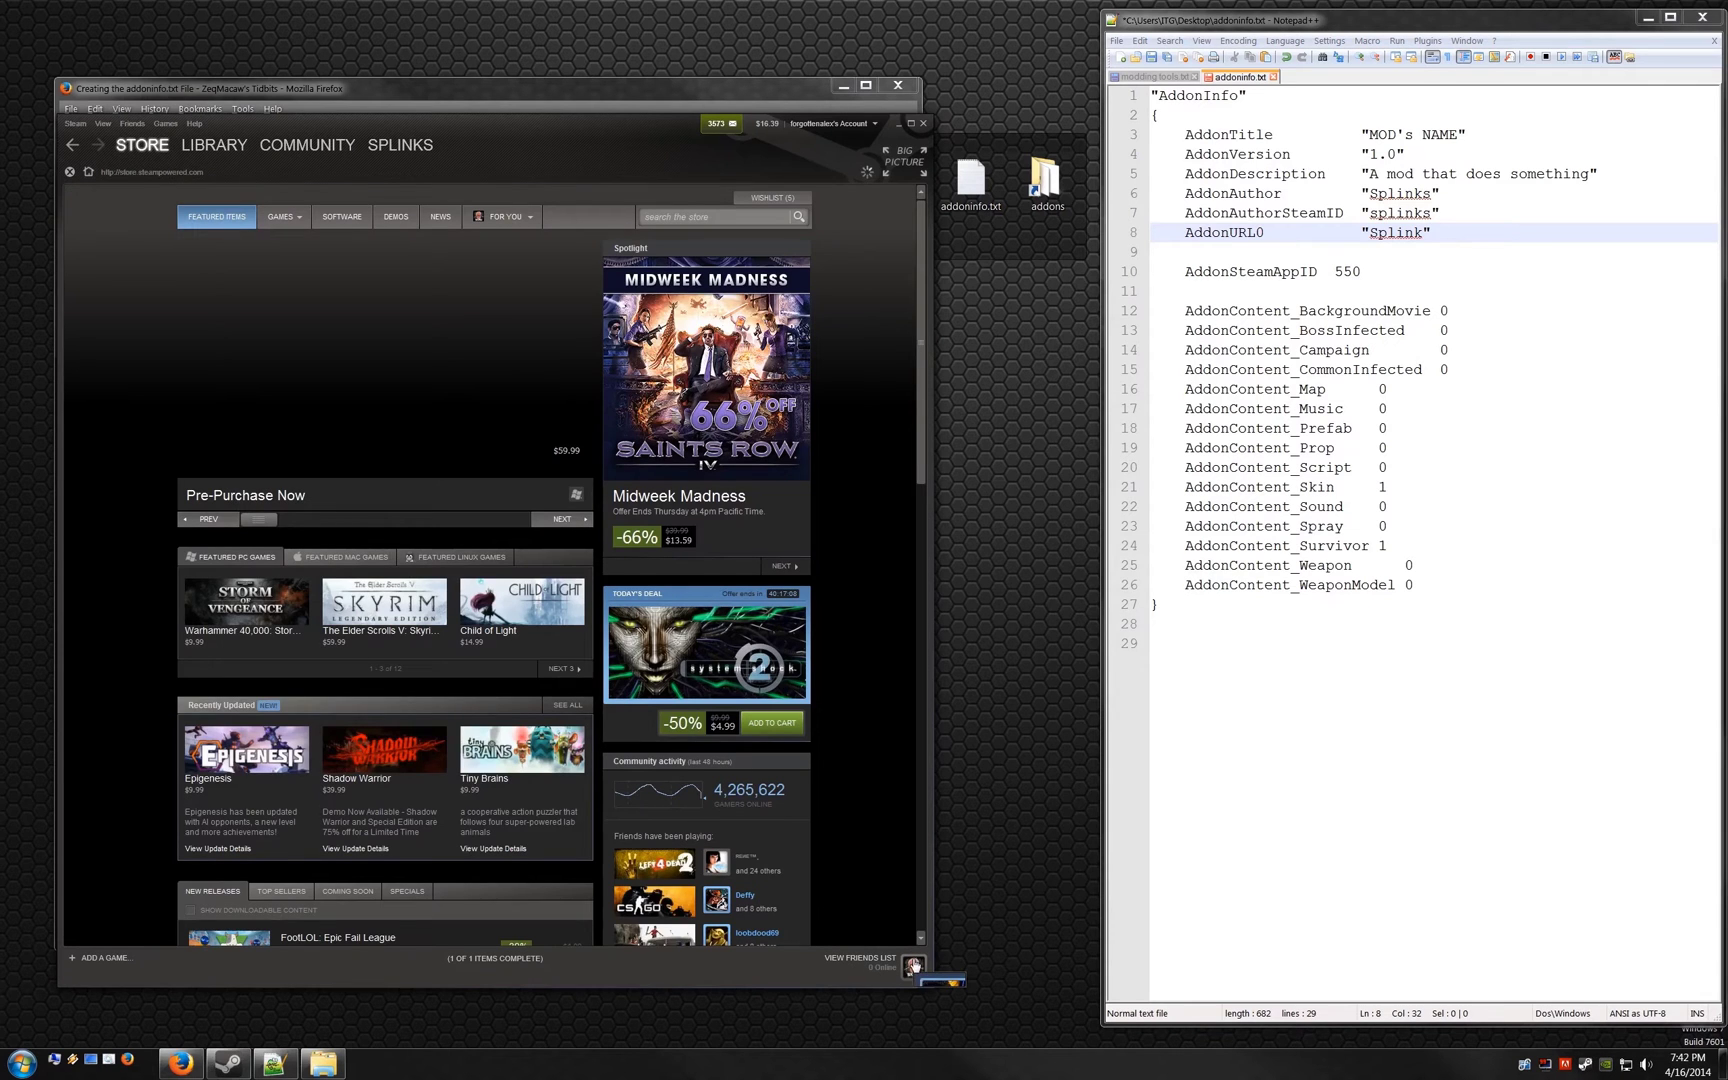
pyautogui.click(400, 145)
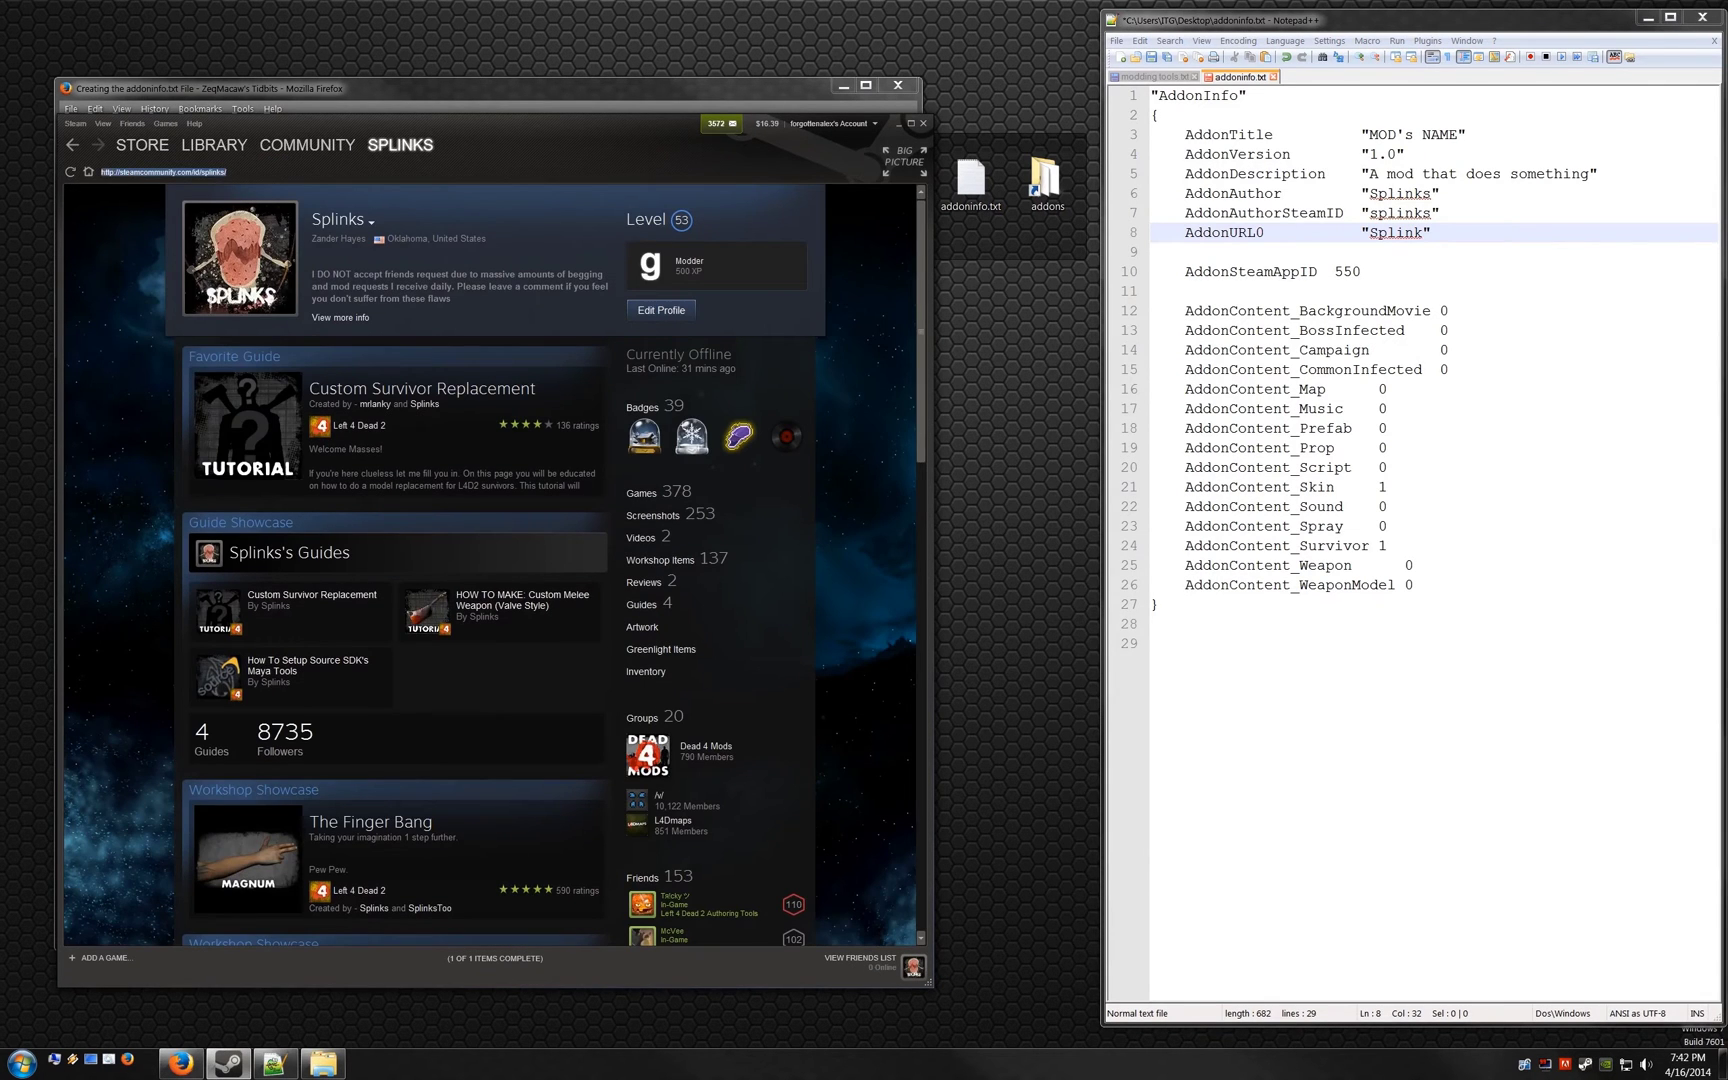
pyautogui.moveTo(1422, 233); pyautogui.dragTo(1370, 234)
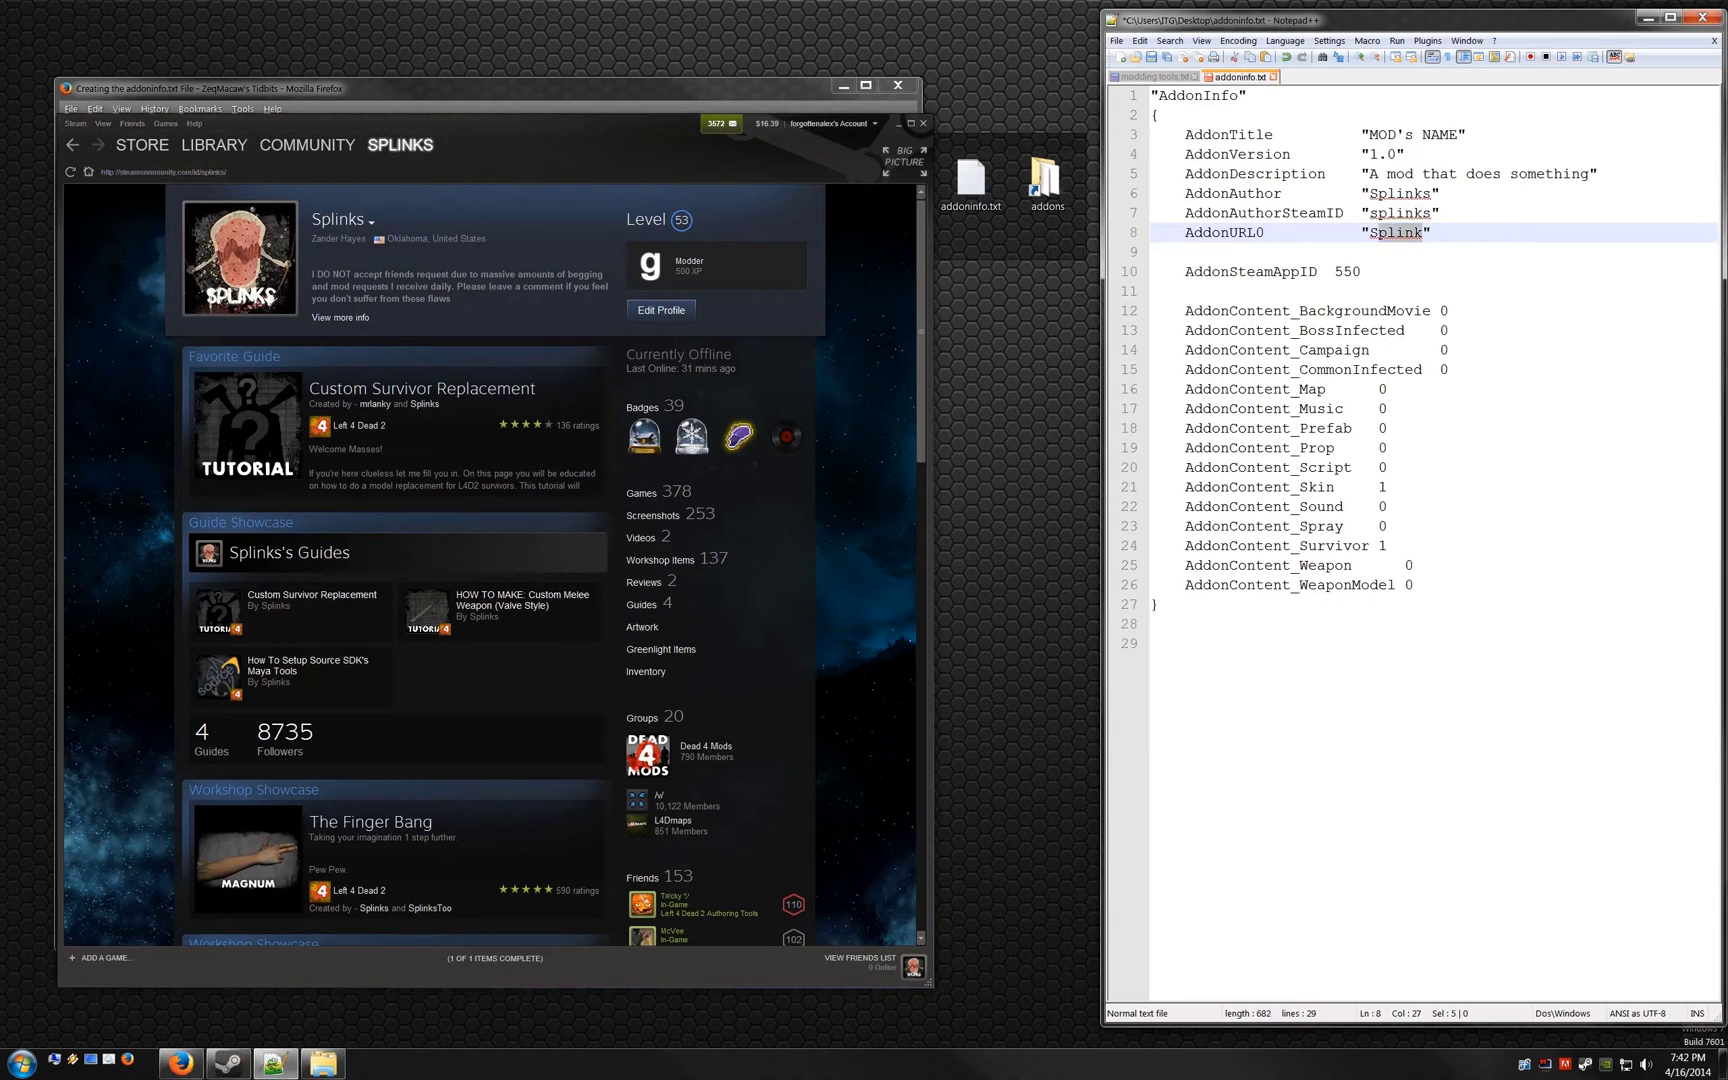
pyautogui.hotkey('ctrl', 'v')
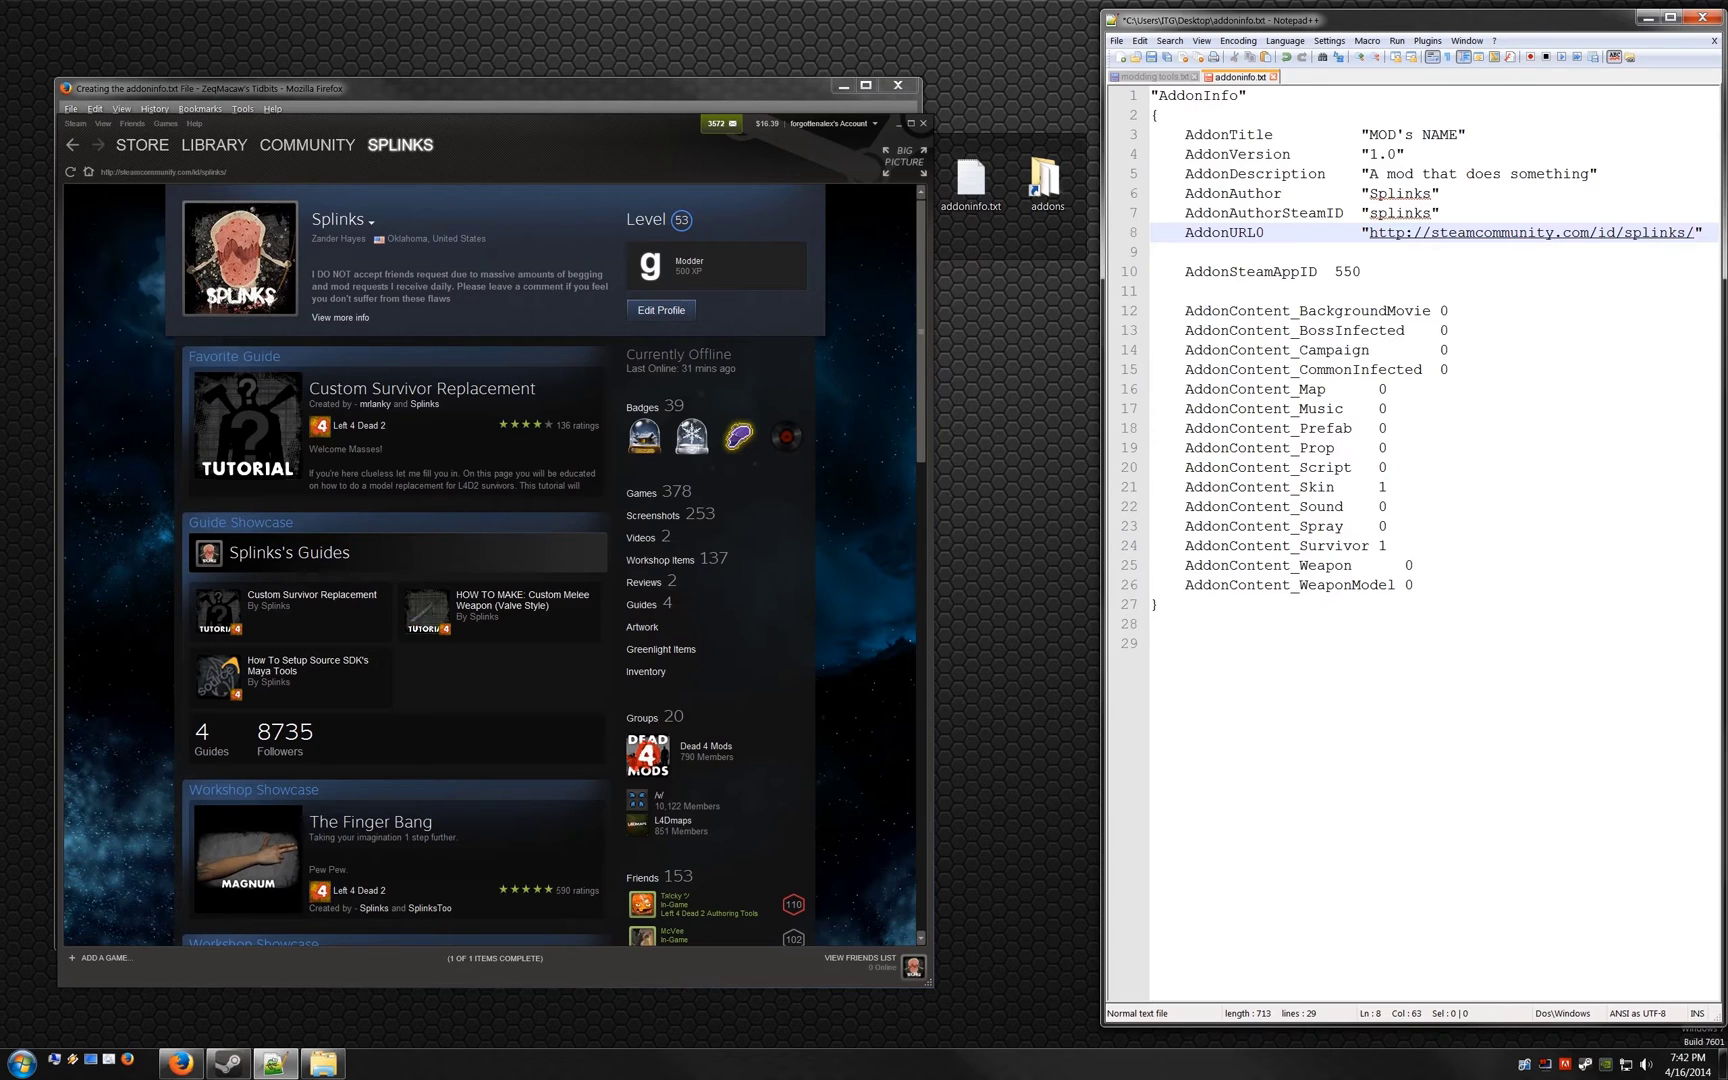
# Step: Set the Survivor and Skin flags to 0 and save addoninfo.txt
pyautogui.doubleClick(1383, 546)
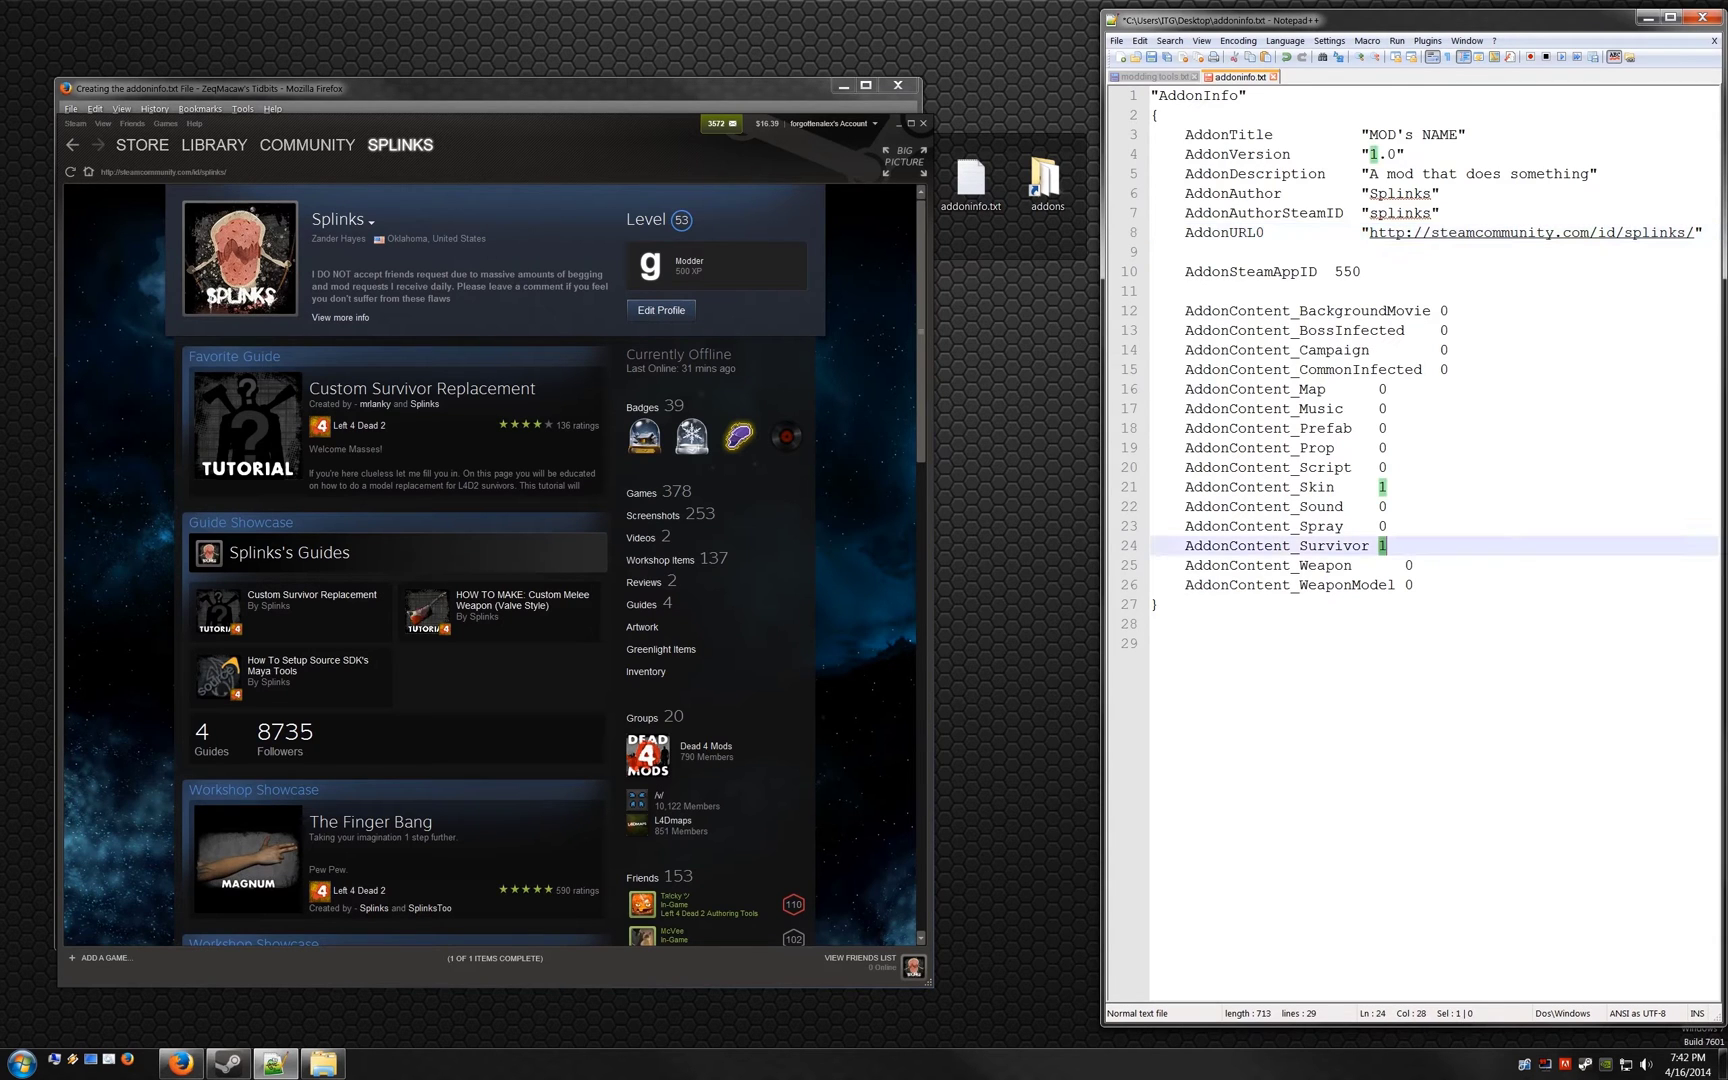
pyautogui.write('0')
pyautogui.doubleClick(1383, 487)
pyautogui.write('0')
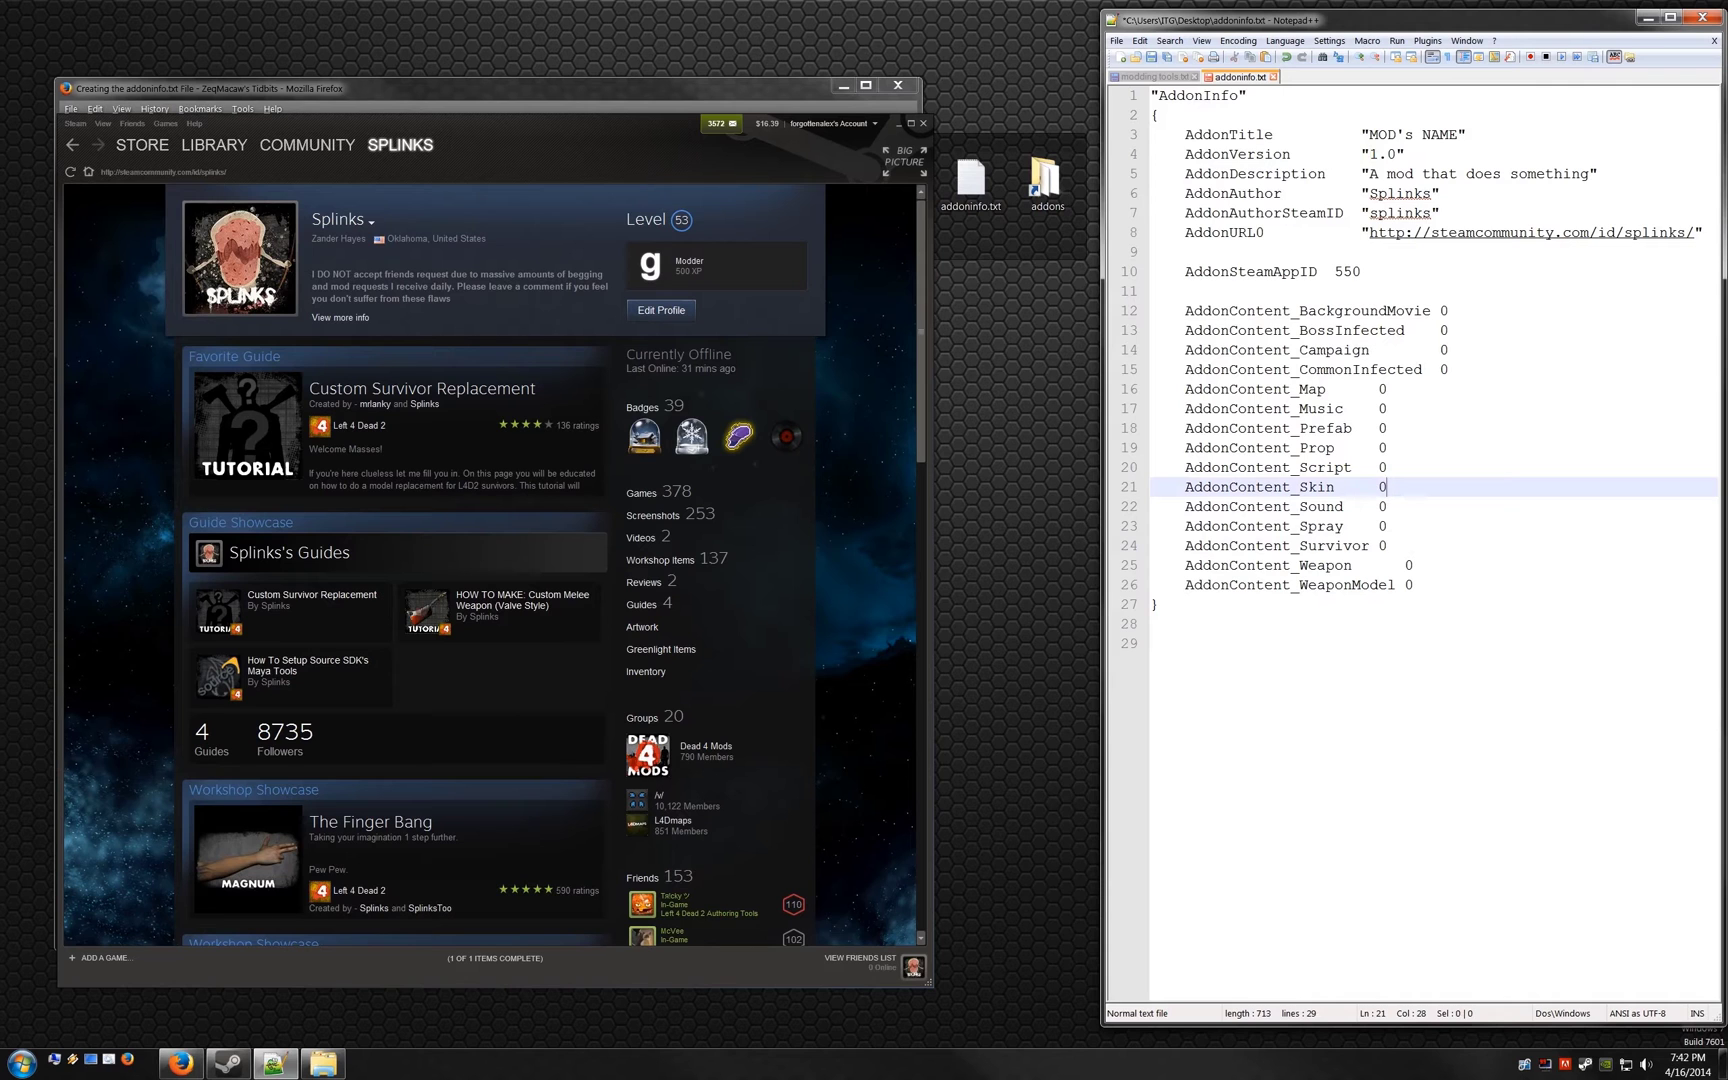
pyautogui.click(1116, 41)
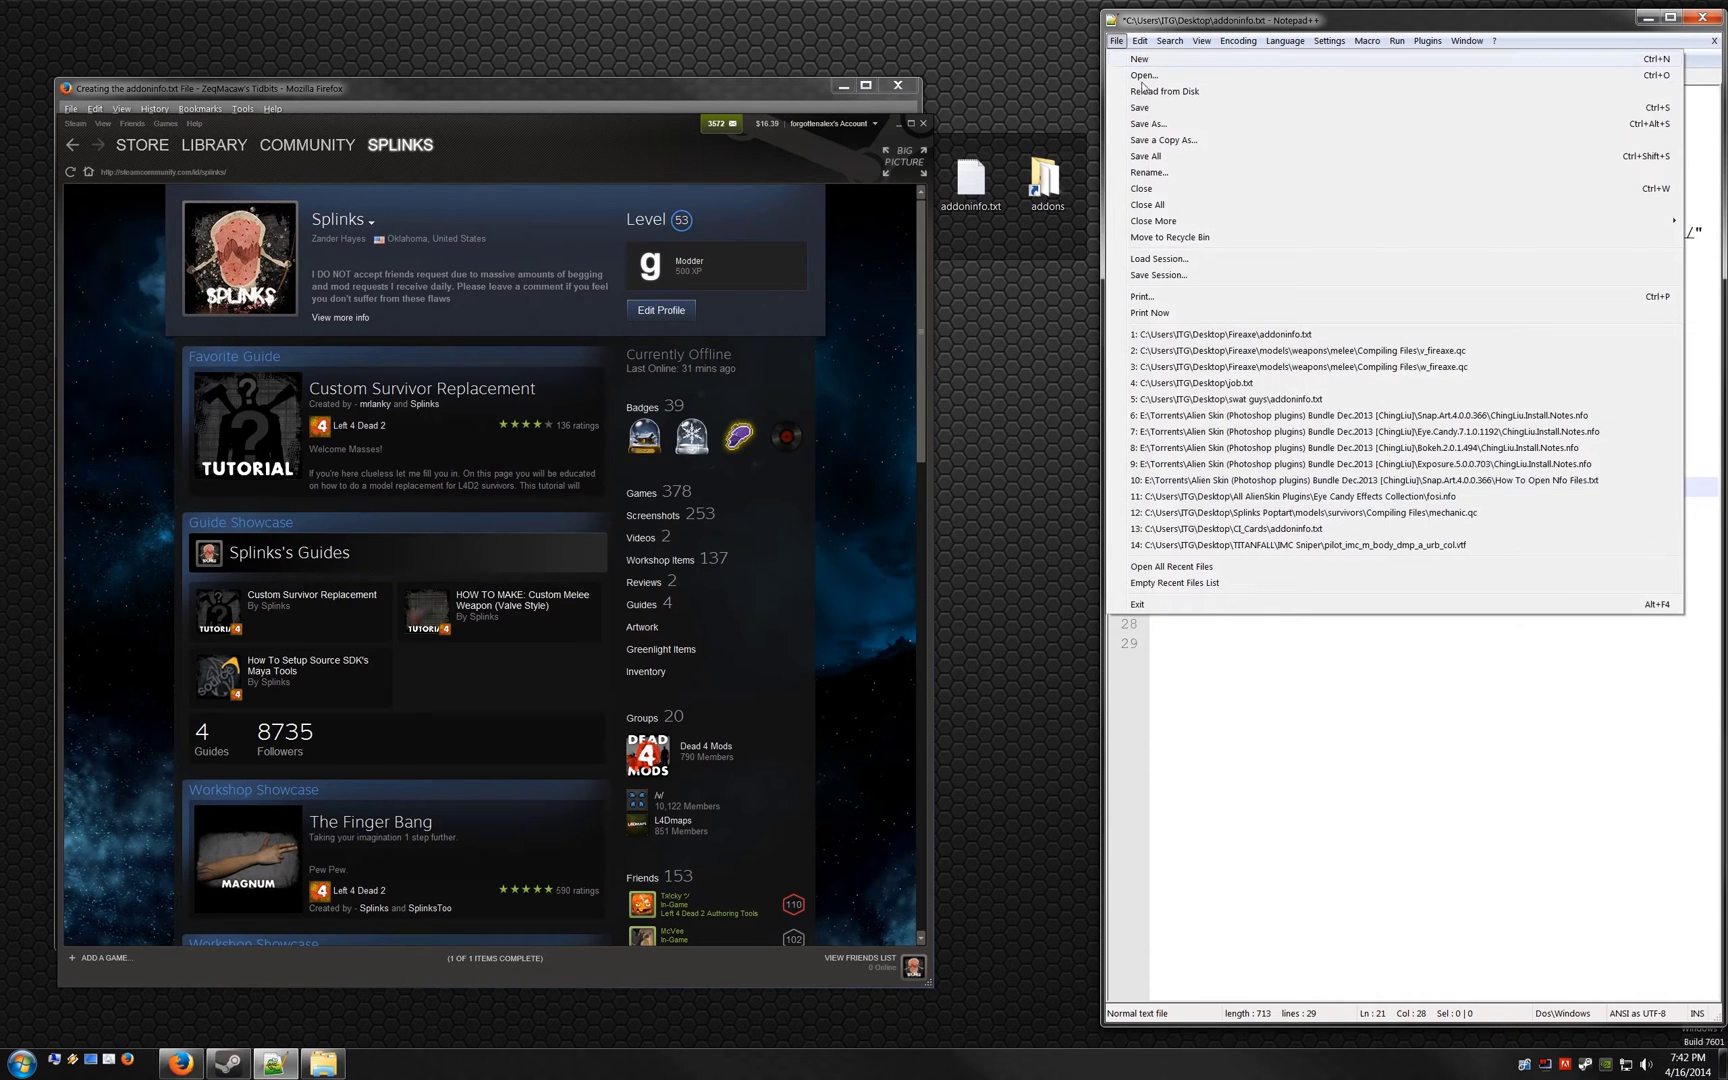
pyautogui.click(1144, 114)
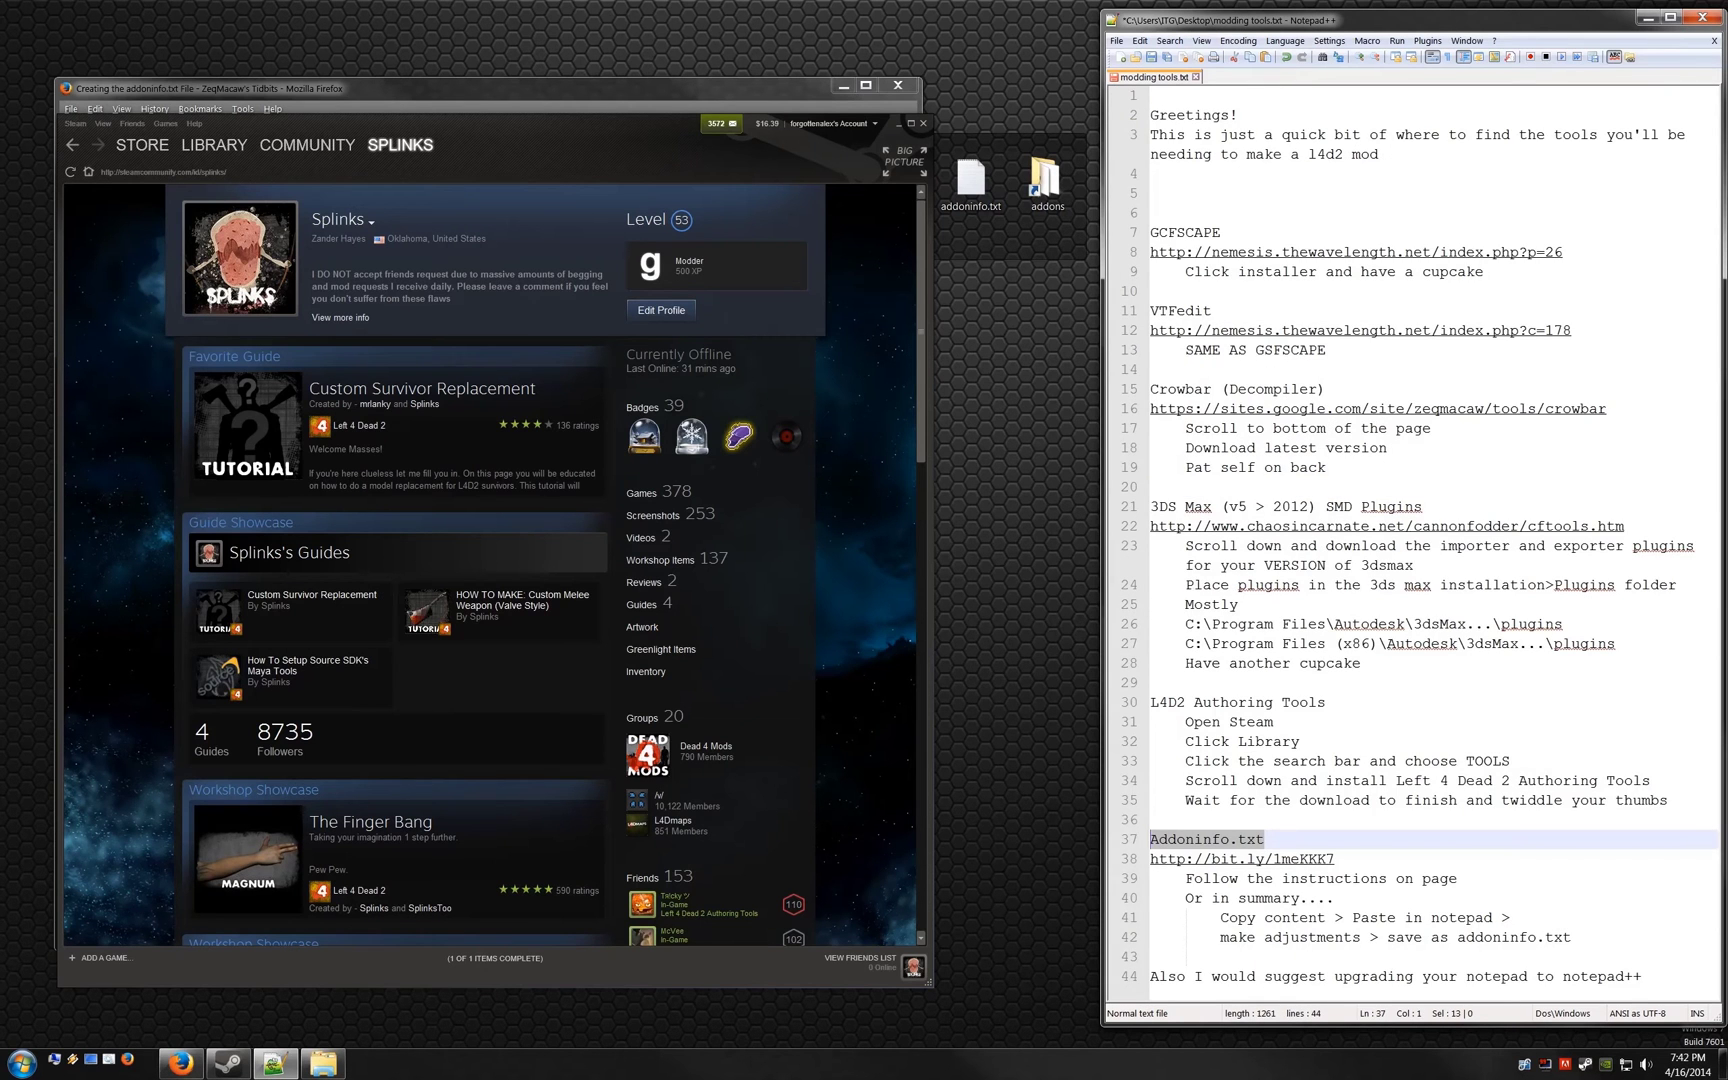
# Step: Hide Steam and select the last notes line recommending Notepad++
pyautogui.click(898, 123)
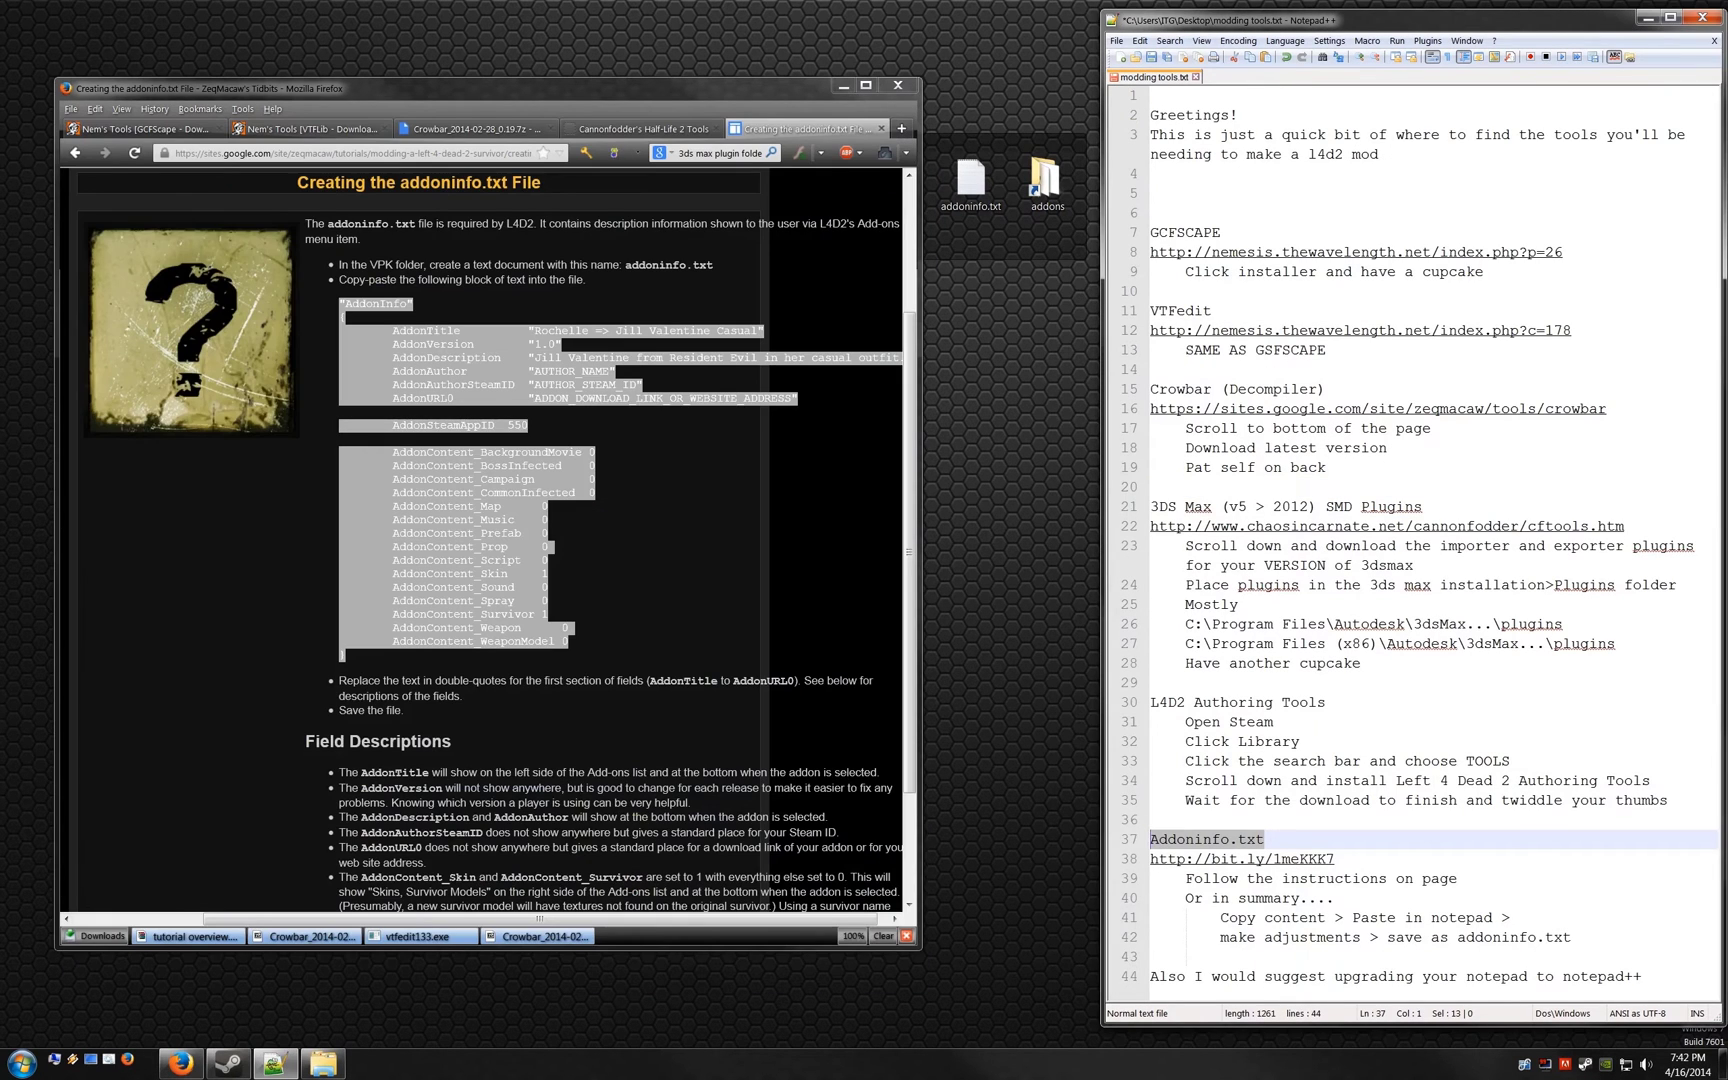
pyautogui.click(1293, 917)
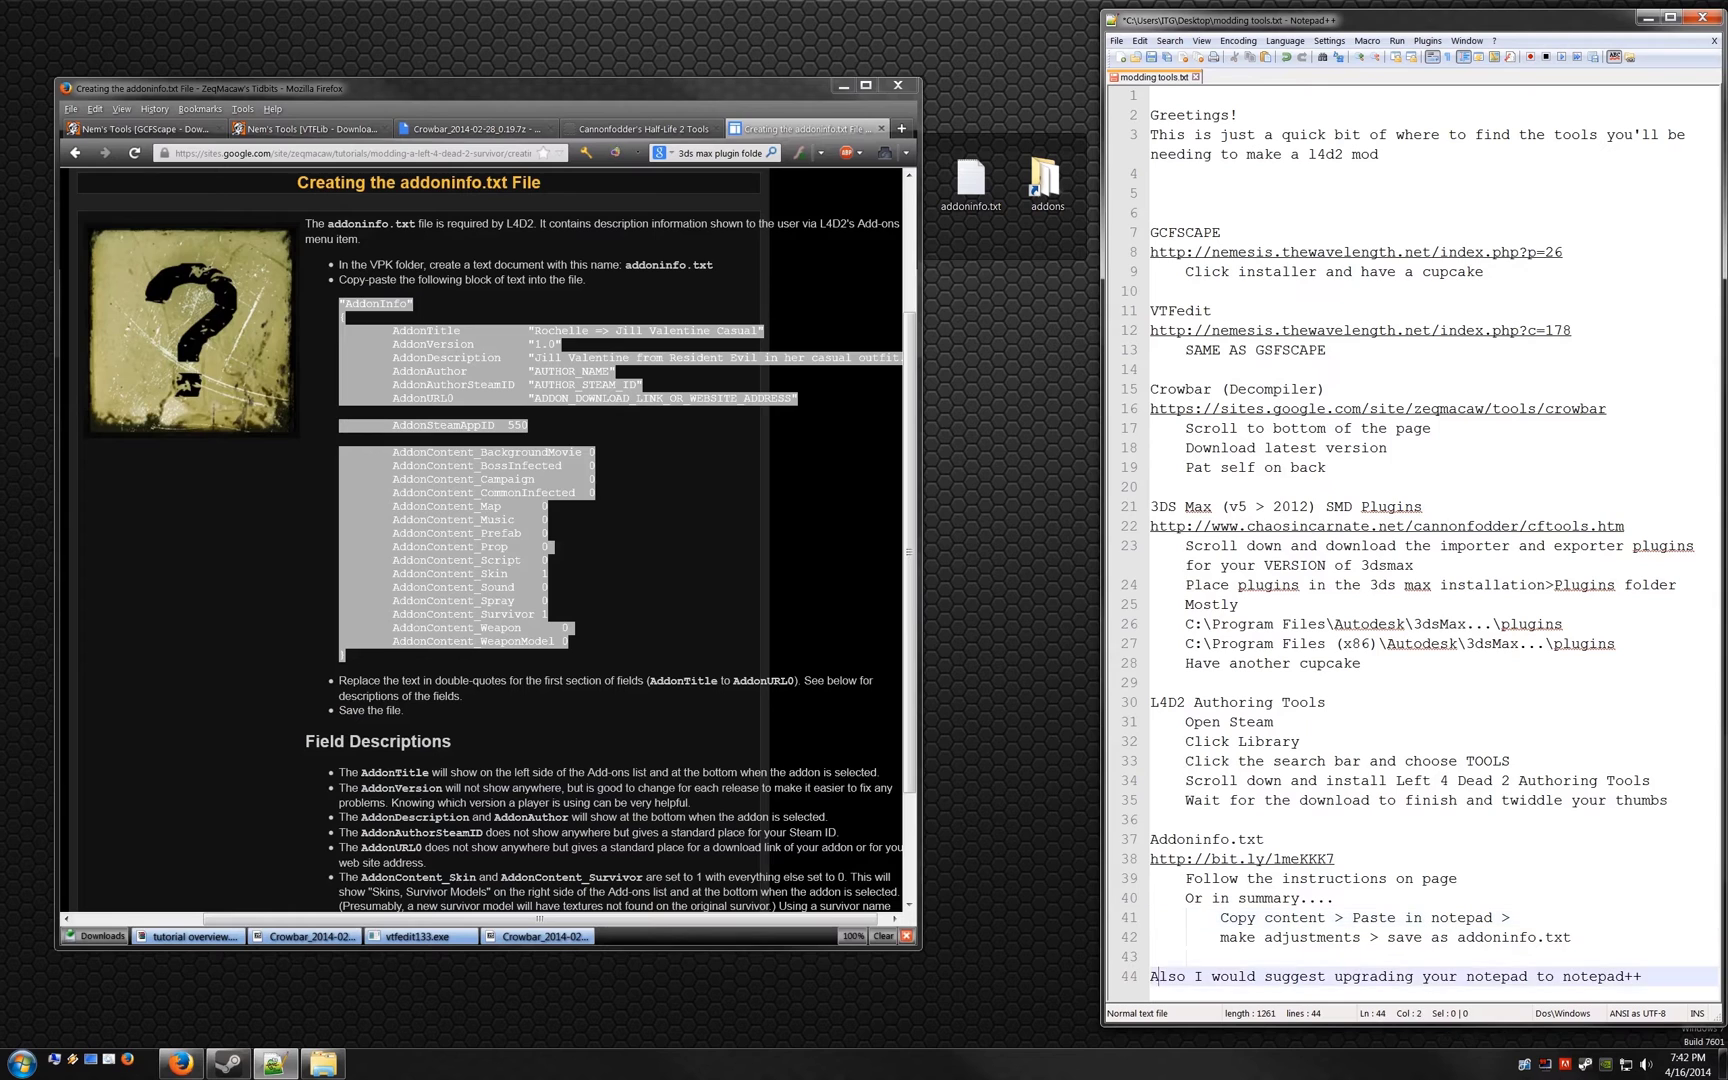
pyautogui.moveTo(1150, 977); pyautogui.dragTo(1645, 977)
# Step: Open the gimp-vtf-1.0.1.zip attachment in WinRAR and view its readme.txt
pyautogui.click(1676, 977)
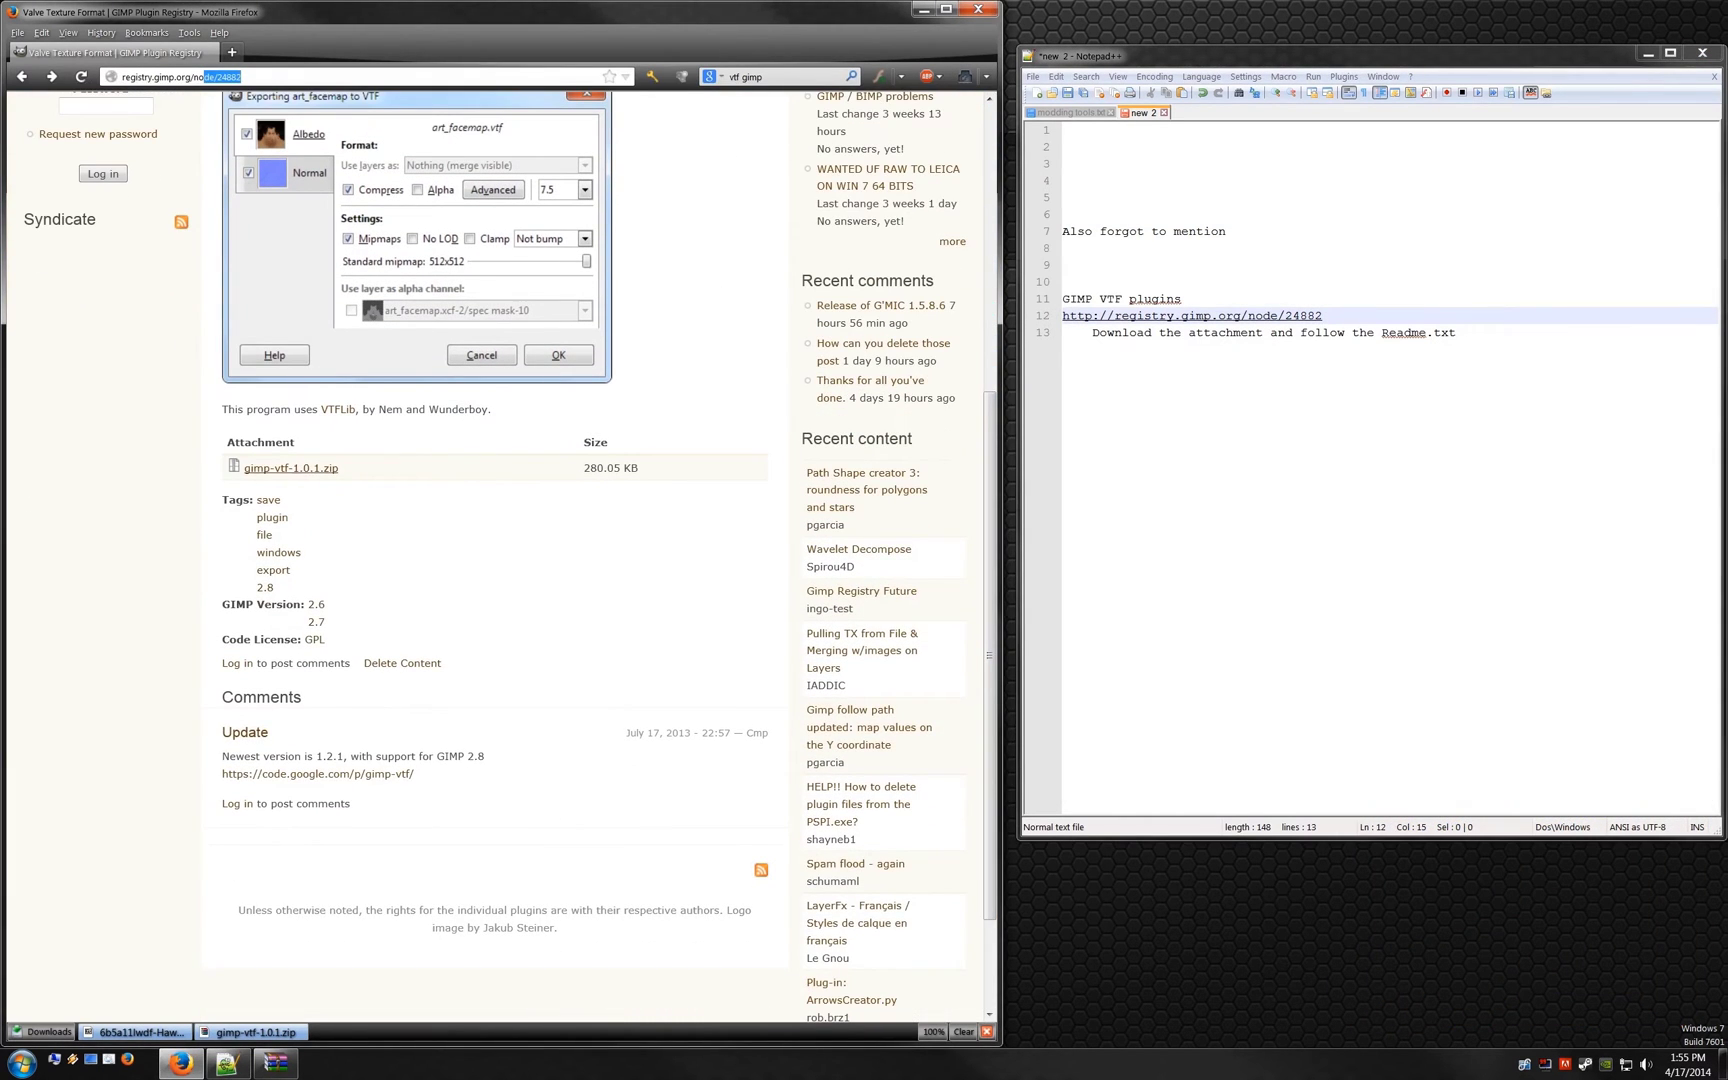
pyautogui.click(290, 467)
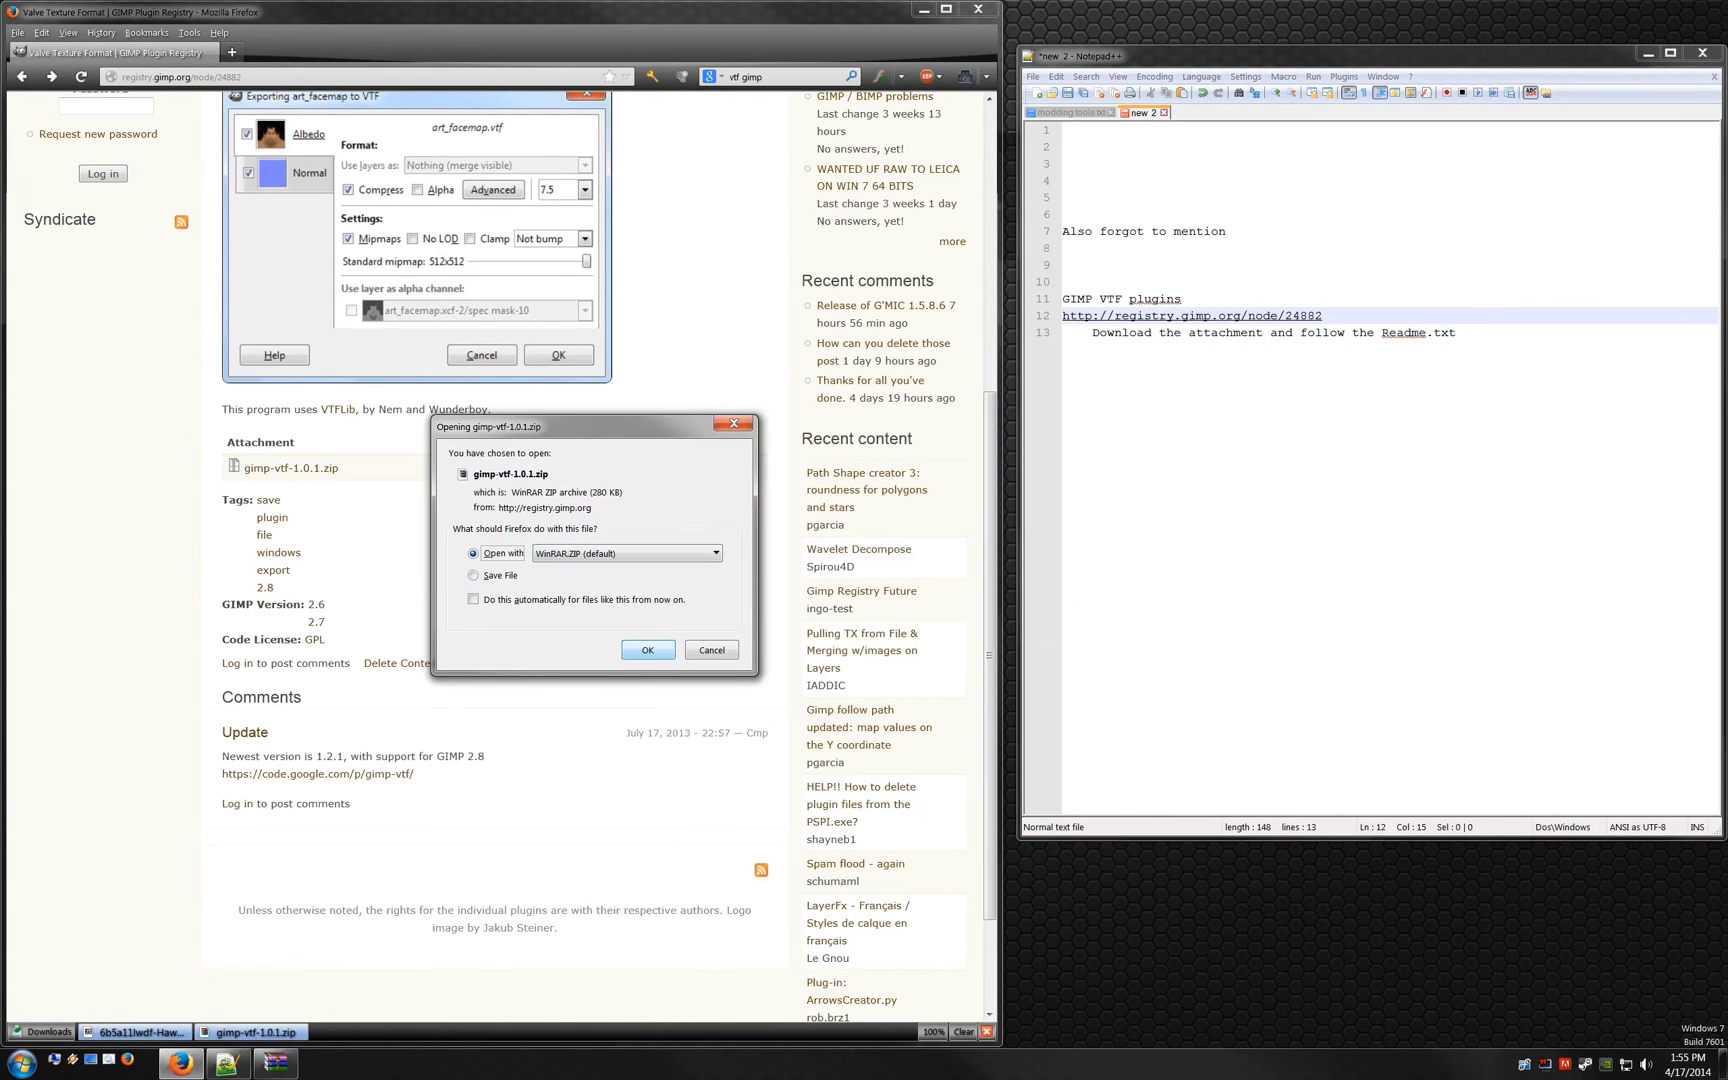
pyautogui.press('Return')
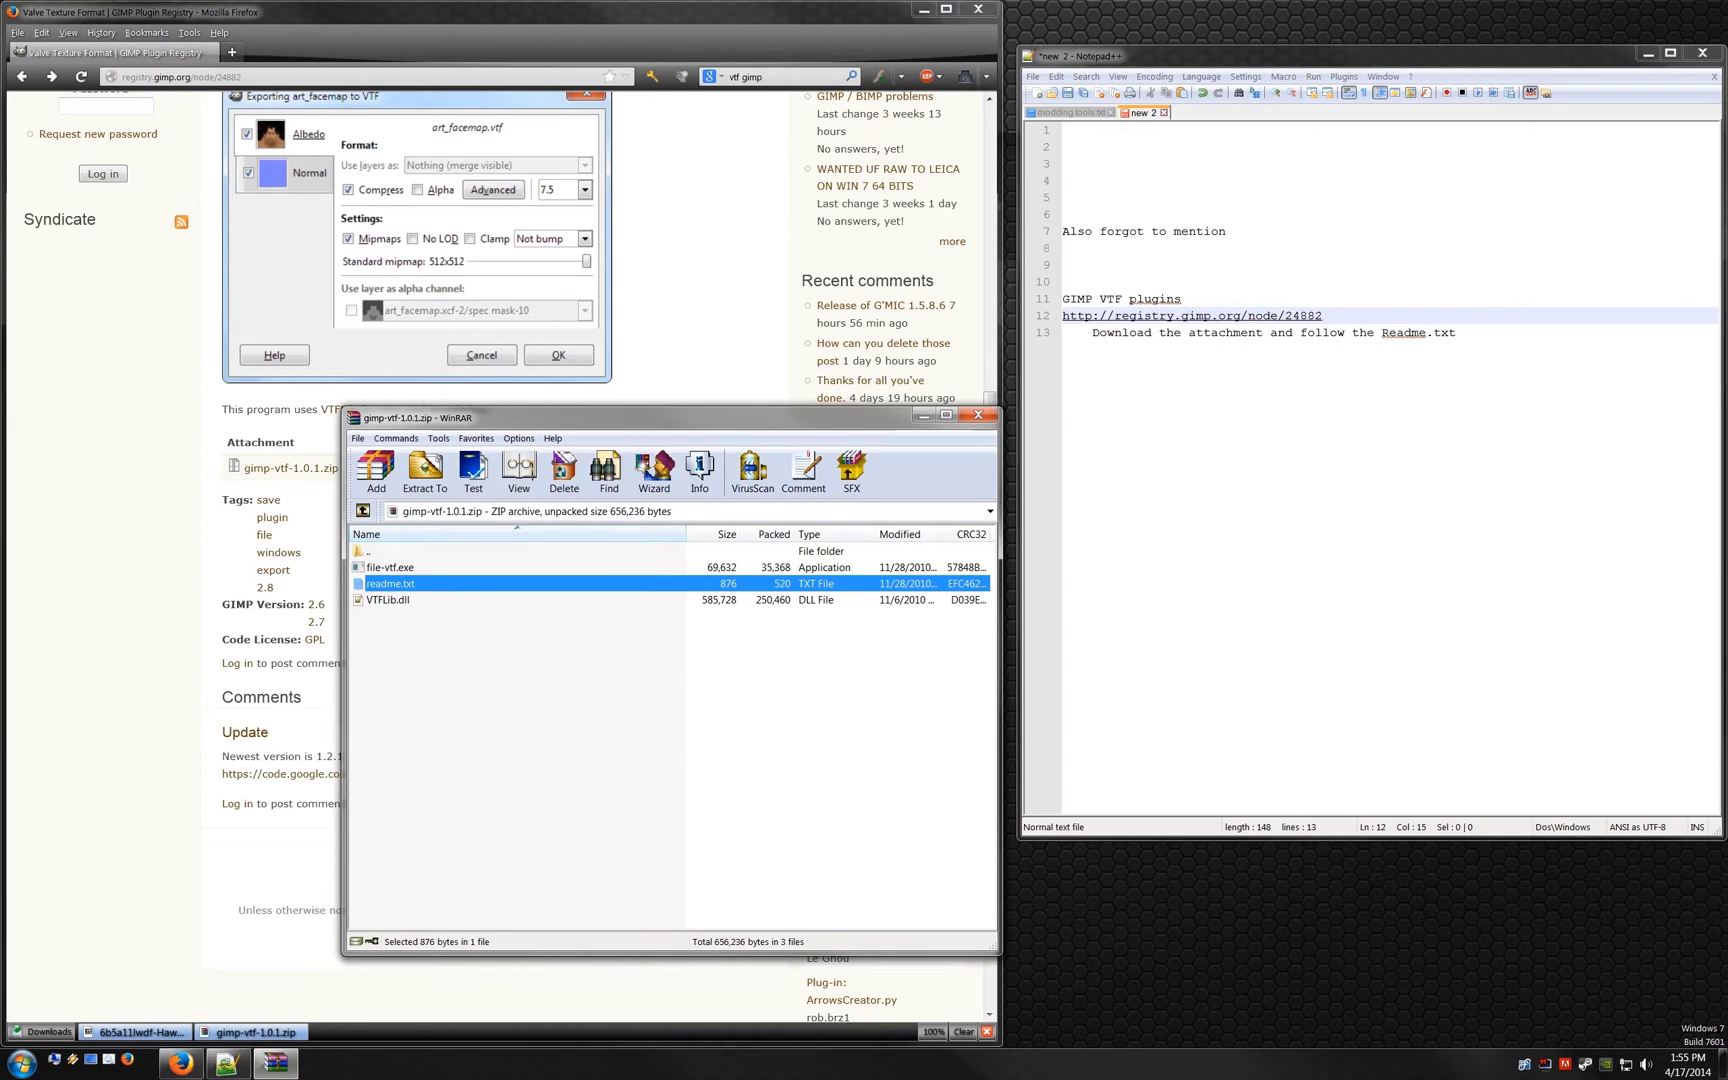
pyautogui.press('Return')
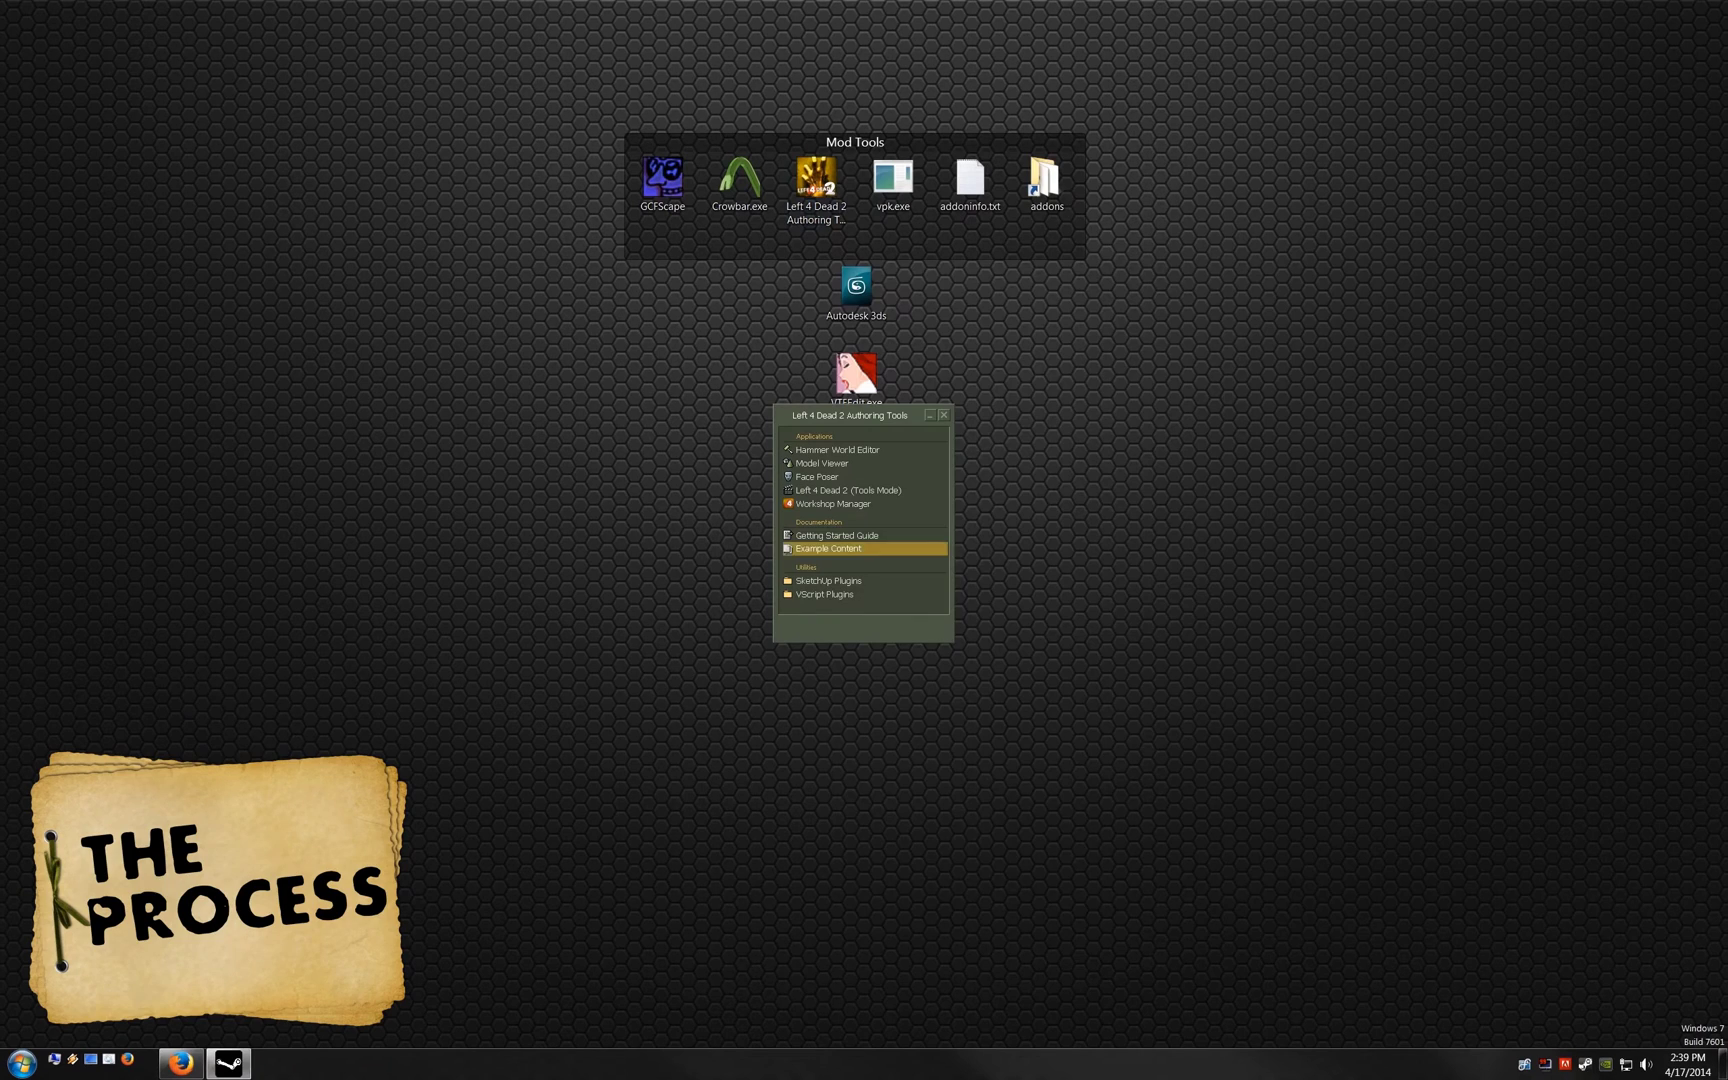
# Step: Extract the Machete folder from Starter_Kits.zip's Starter_Kits\Melee onto the desktop
pyautogui.click(828, 548)
pyautogui.doubleClick(1028, 451)
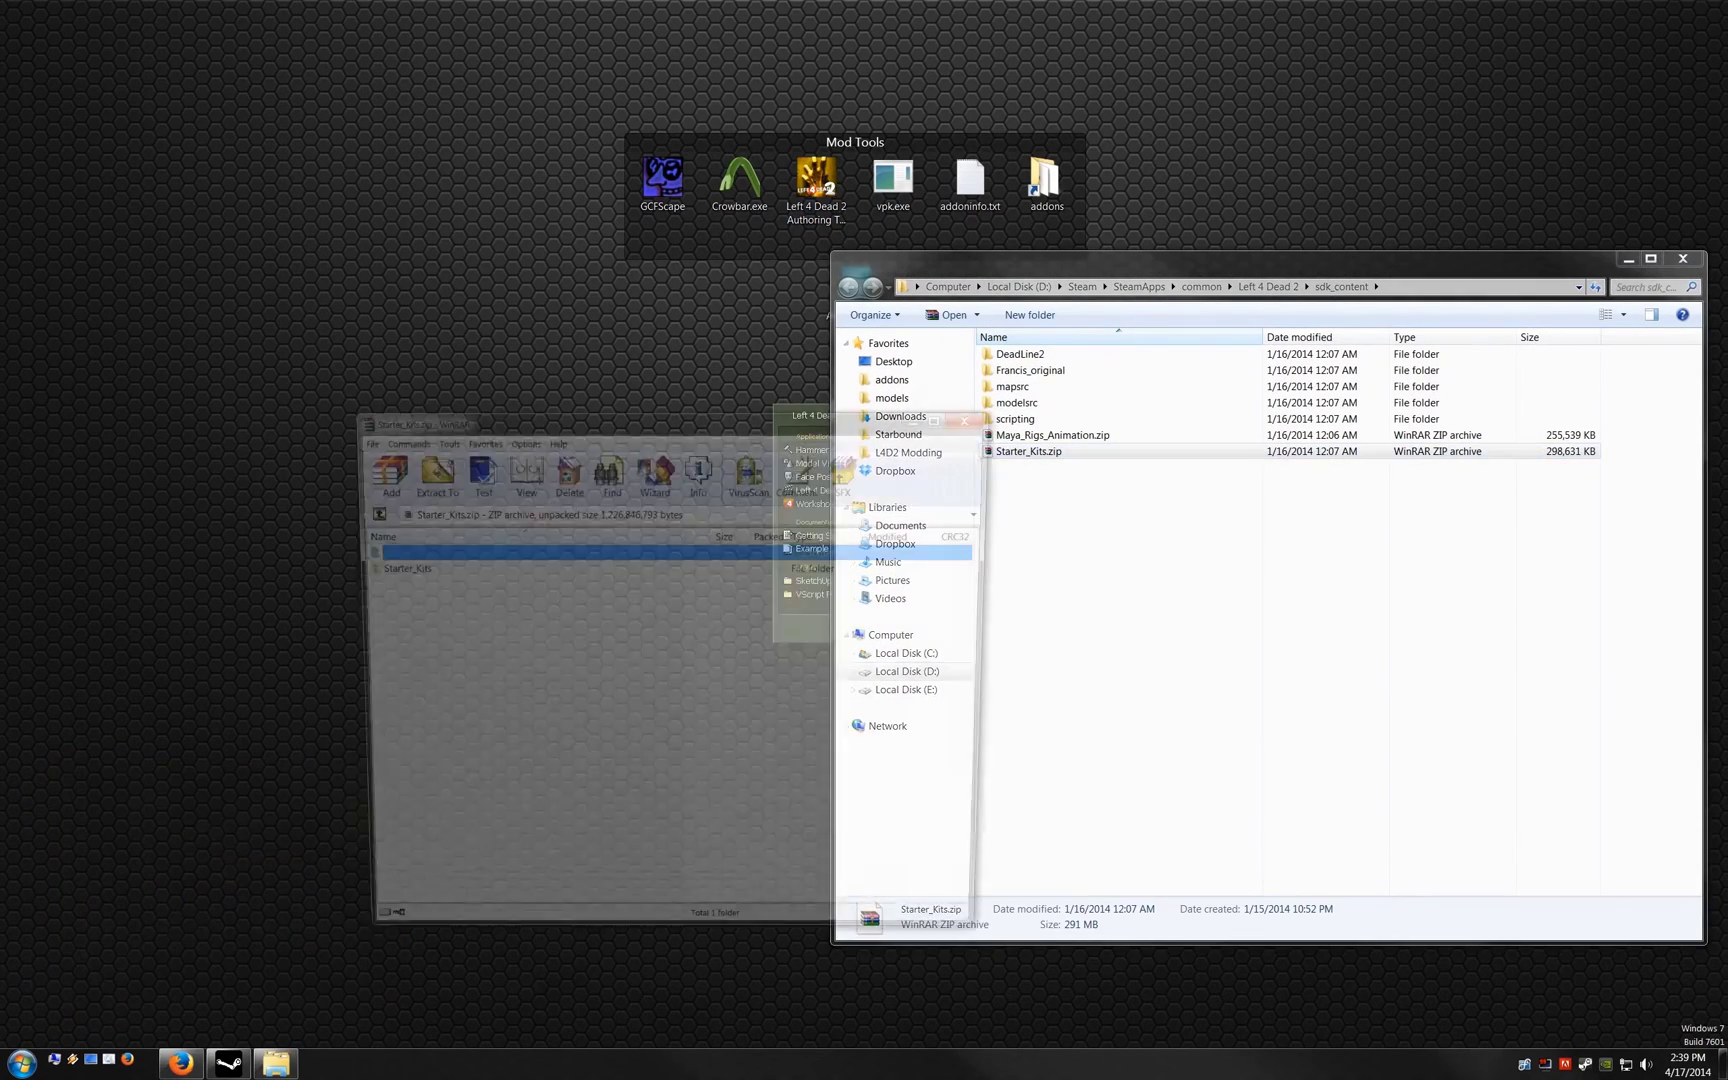
pyautogui.click(1683, 258)
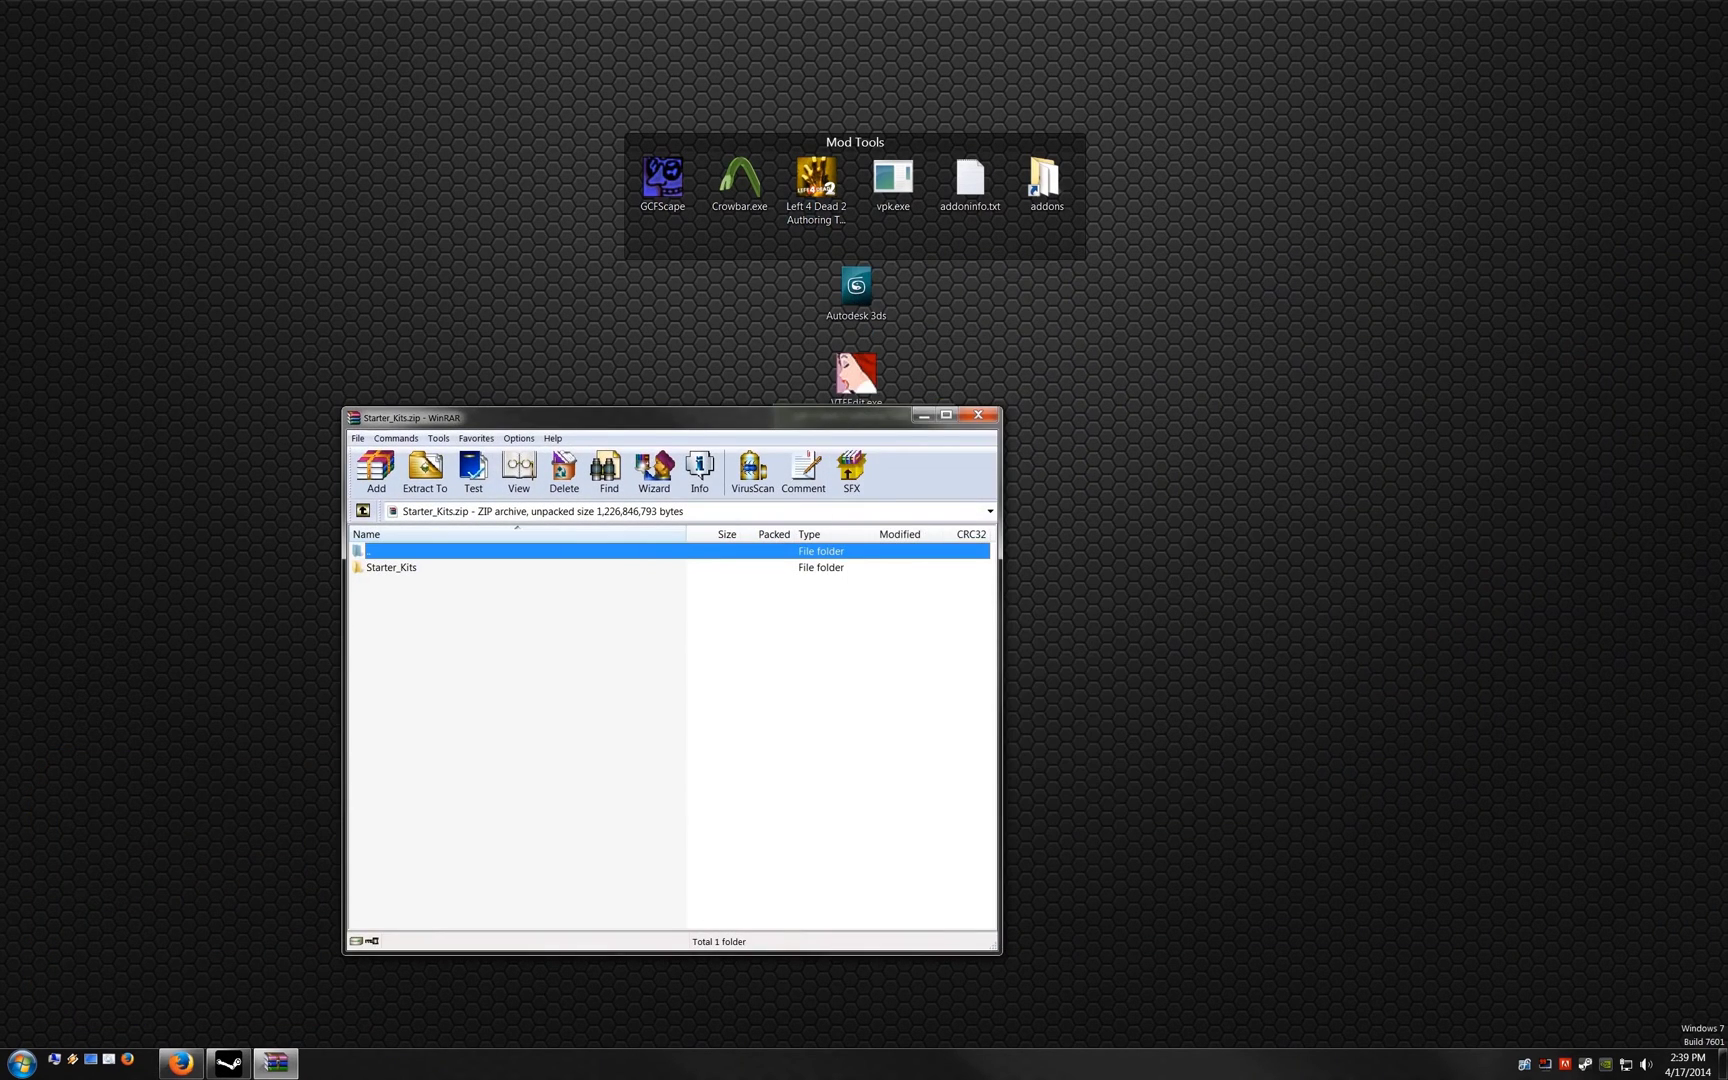
pyautogui.moveTo(600, 417); pyautogui.dragTo(439, 336)
pyautogui.doubleClick(230, 486)
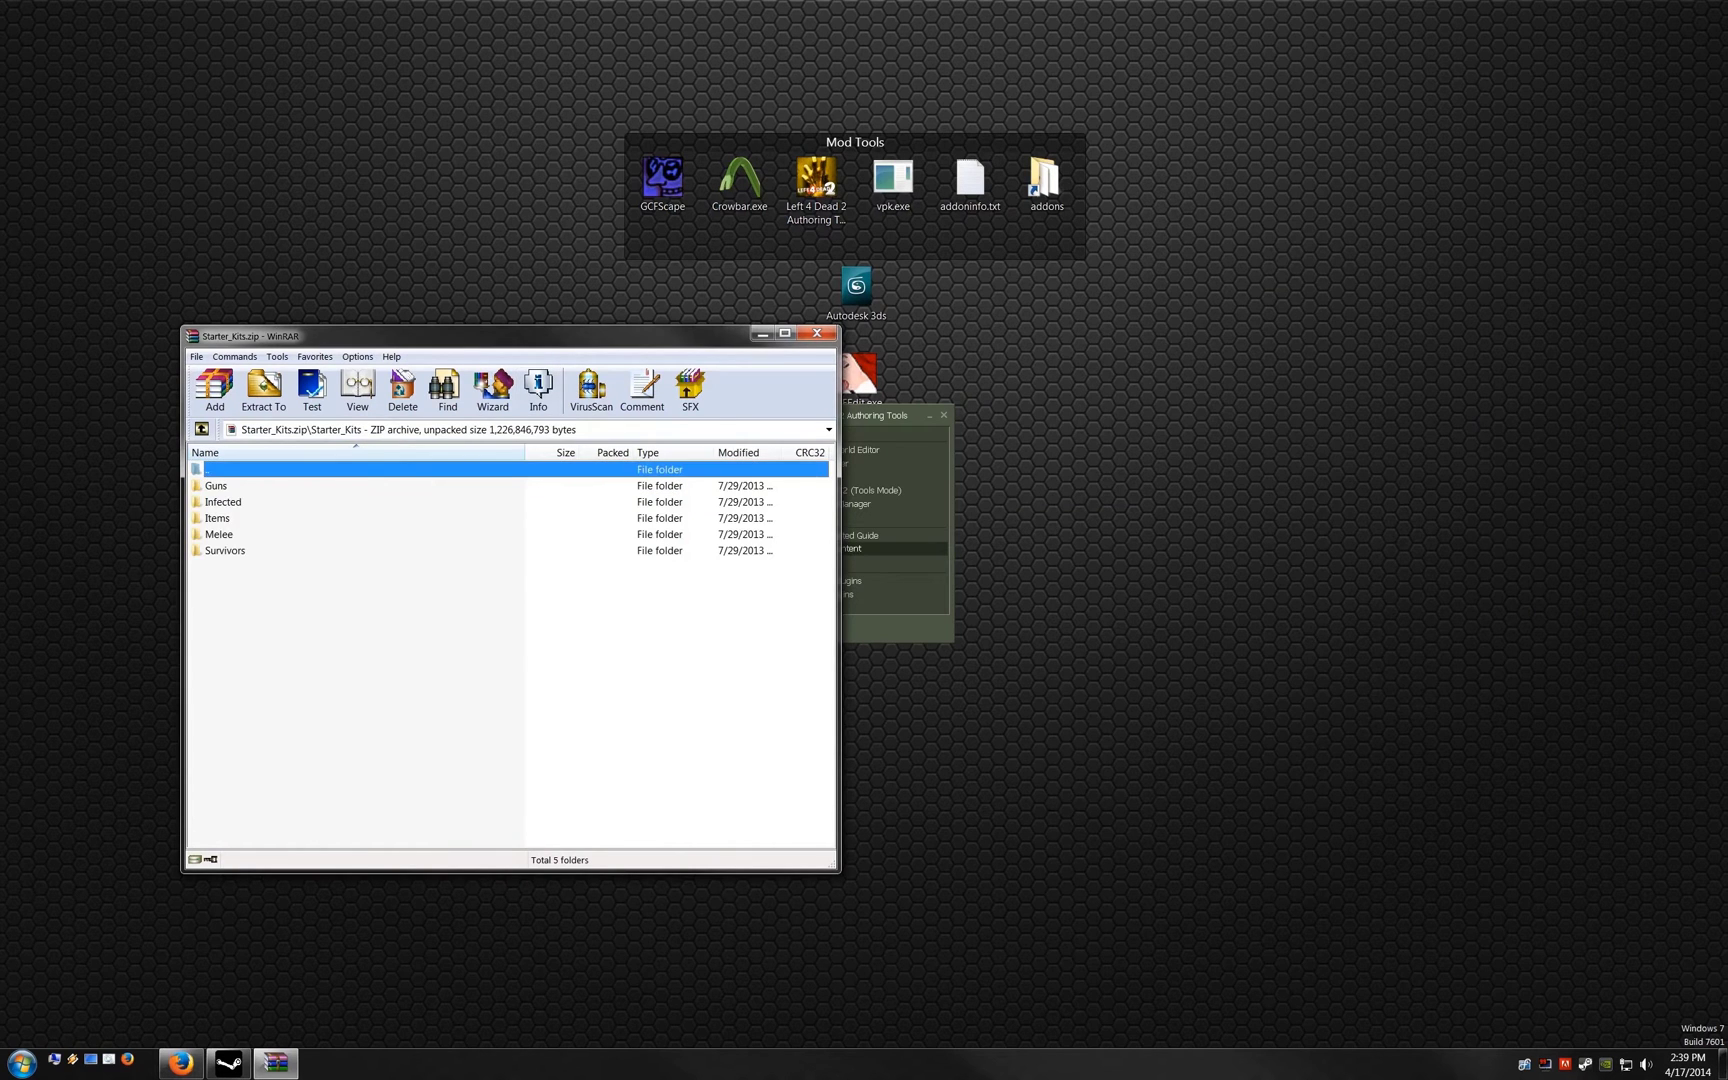
pyautogui.doubleClick(219, 534)
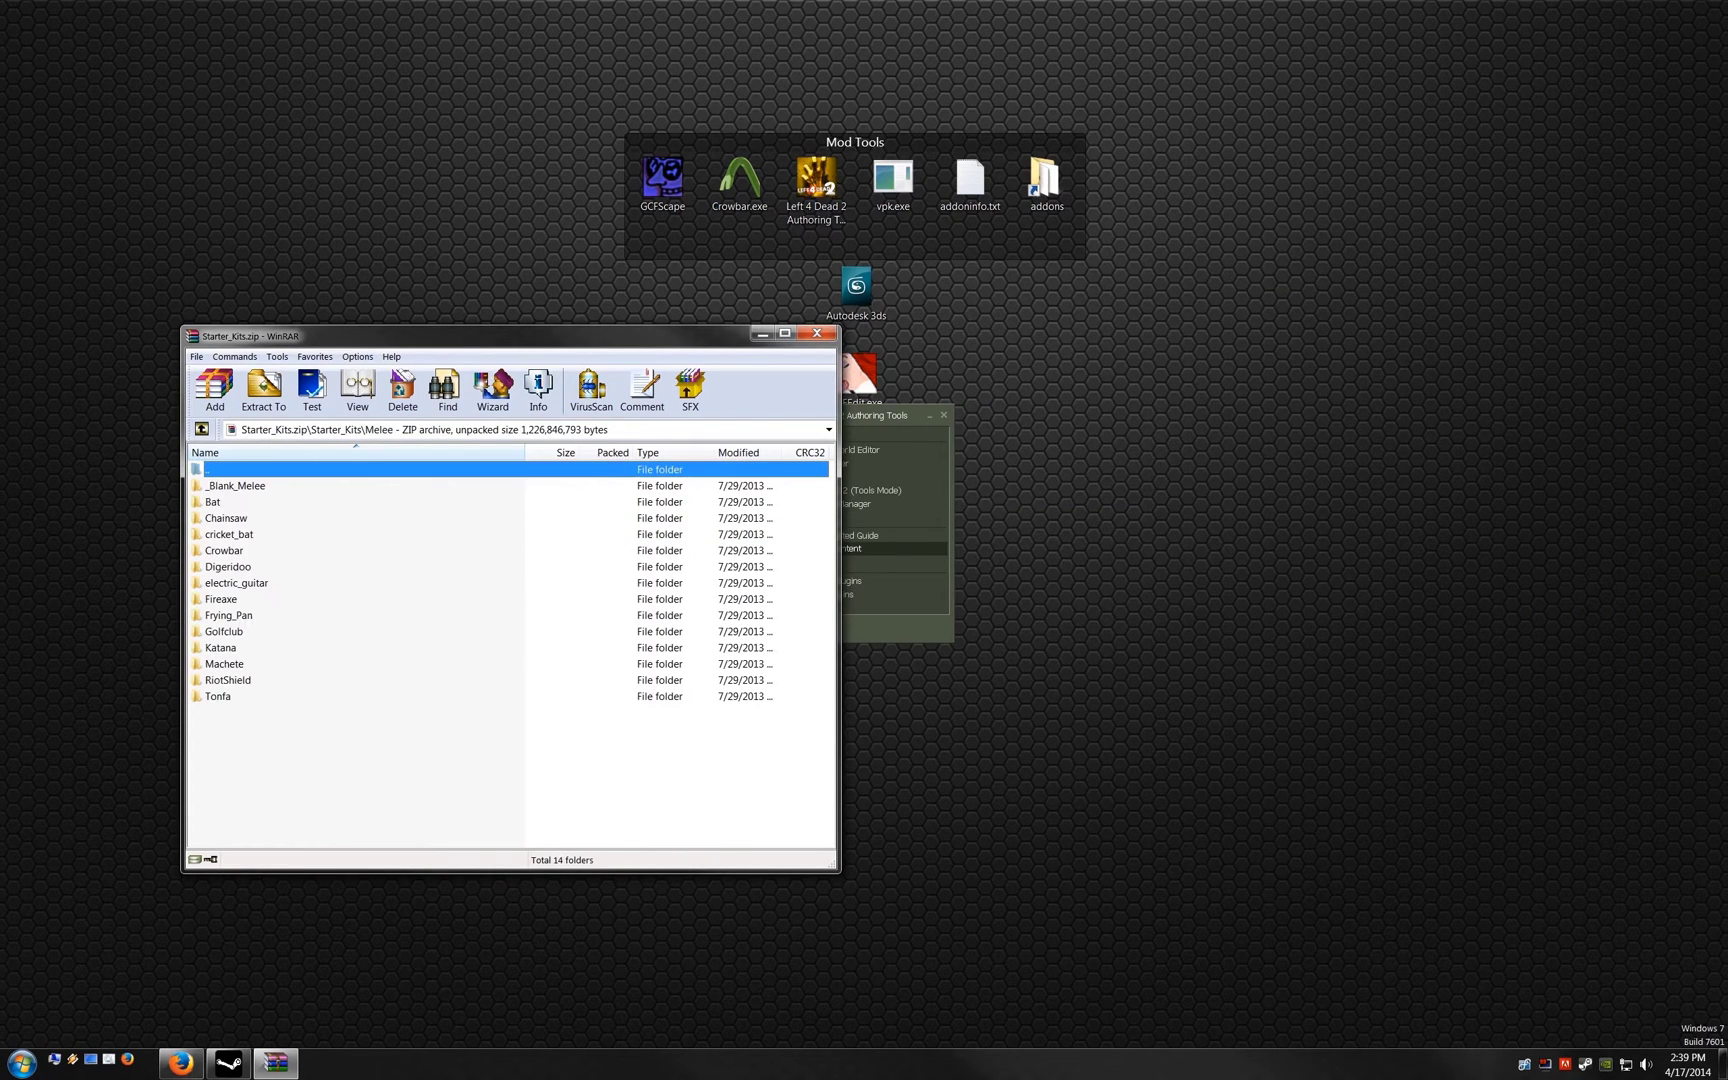
pyautogui.press('m')
pyautogui.moveTo(224, 663); pyautogui.dragTo(1045, 640)
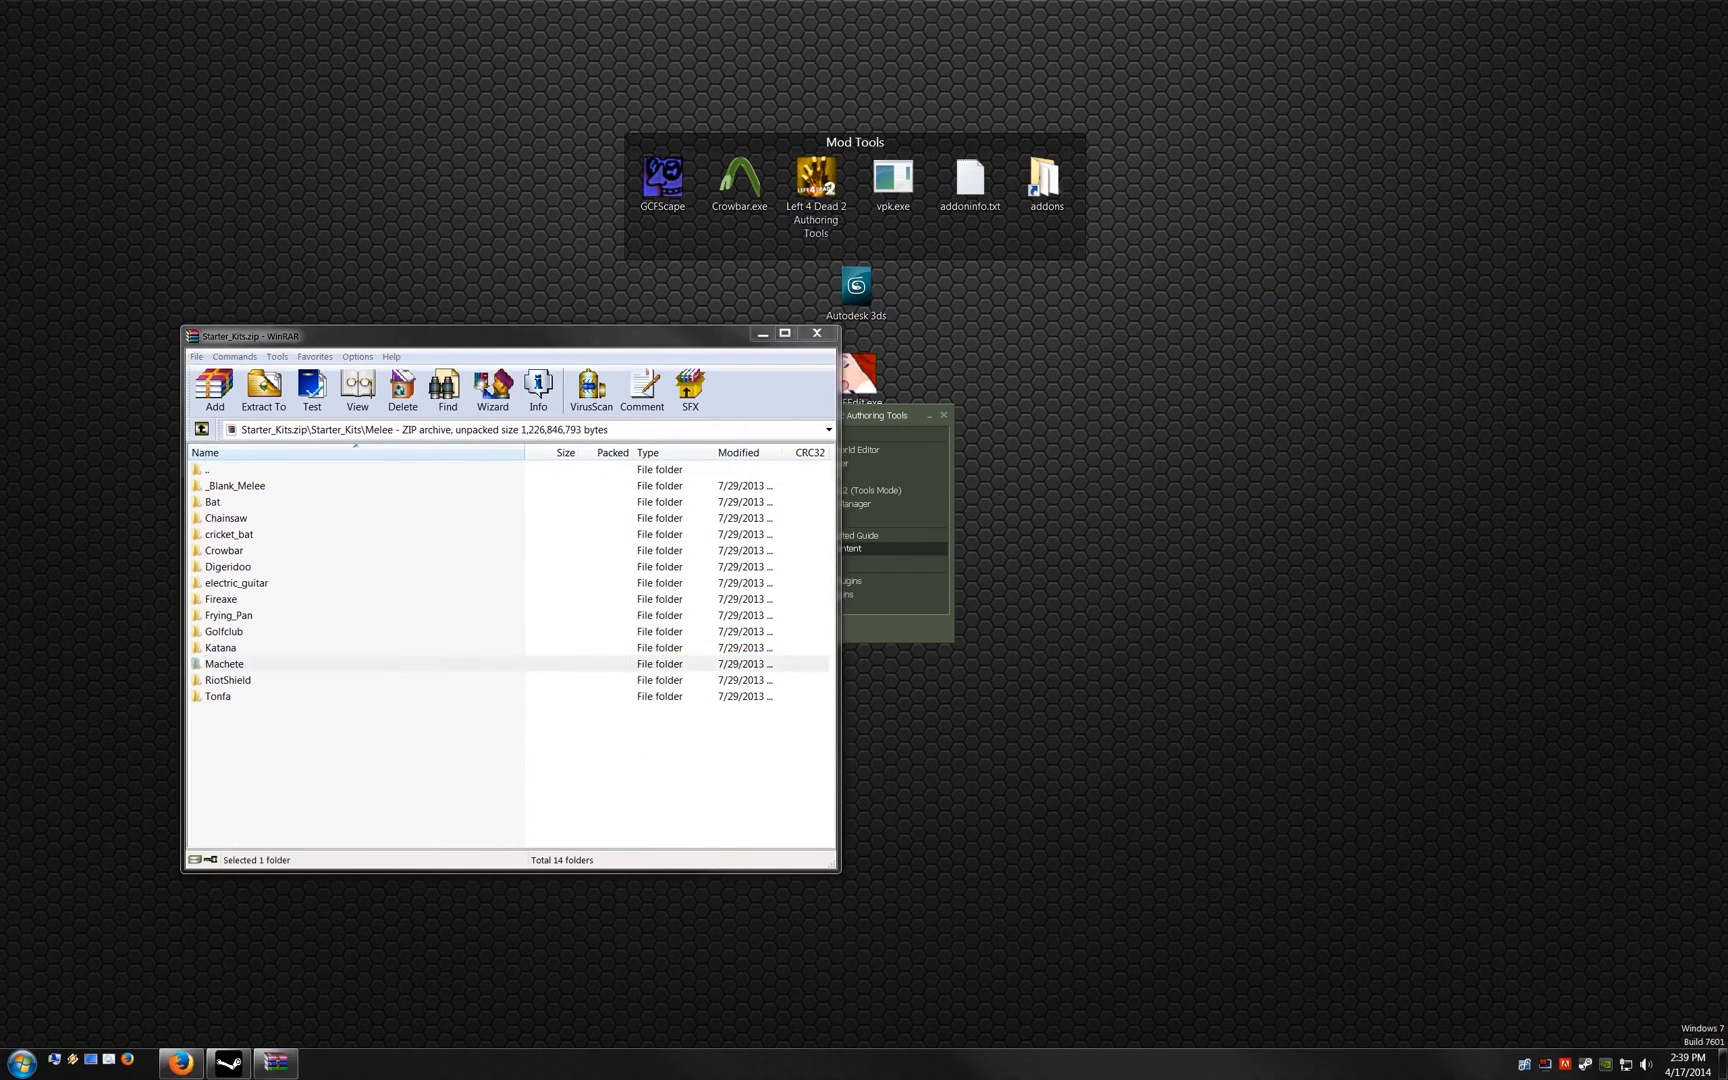
# Step: Copy addoninfo.txt into the desktop Machete folder and open it in Notepad++
pyautogui.hotkey('alt', 'F4')
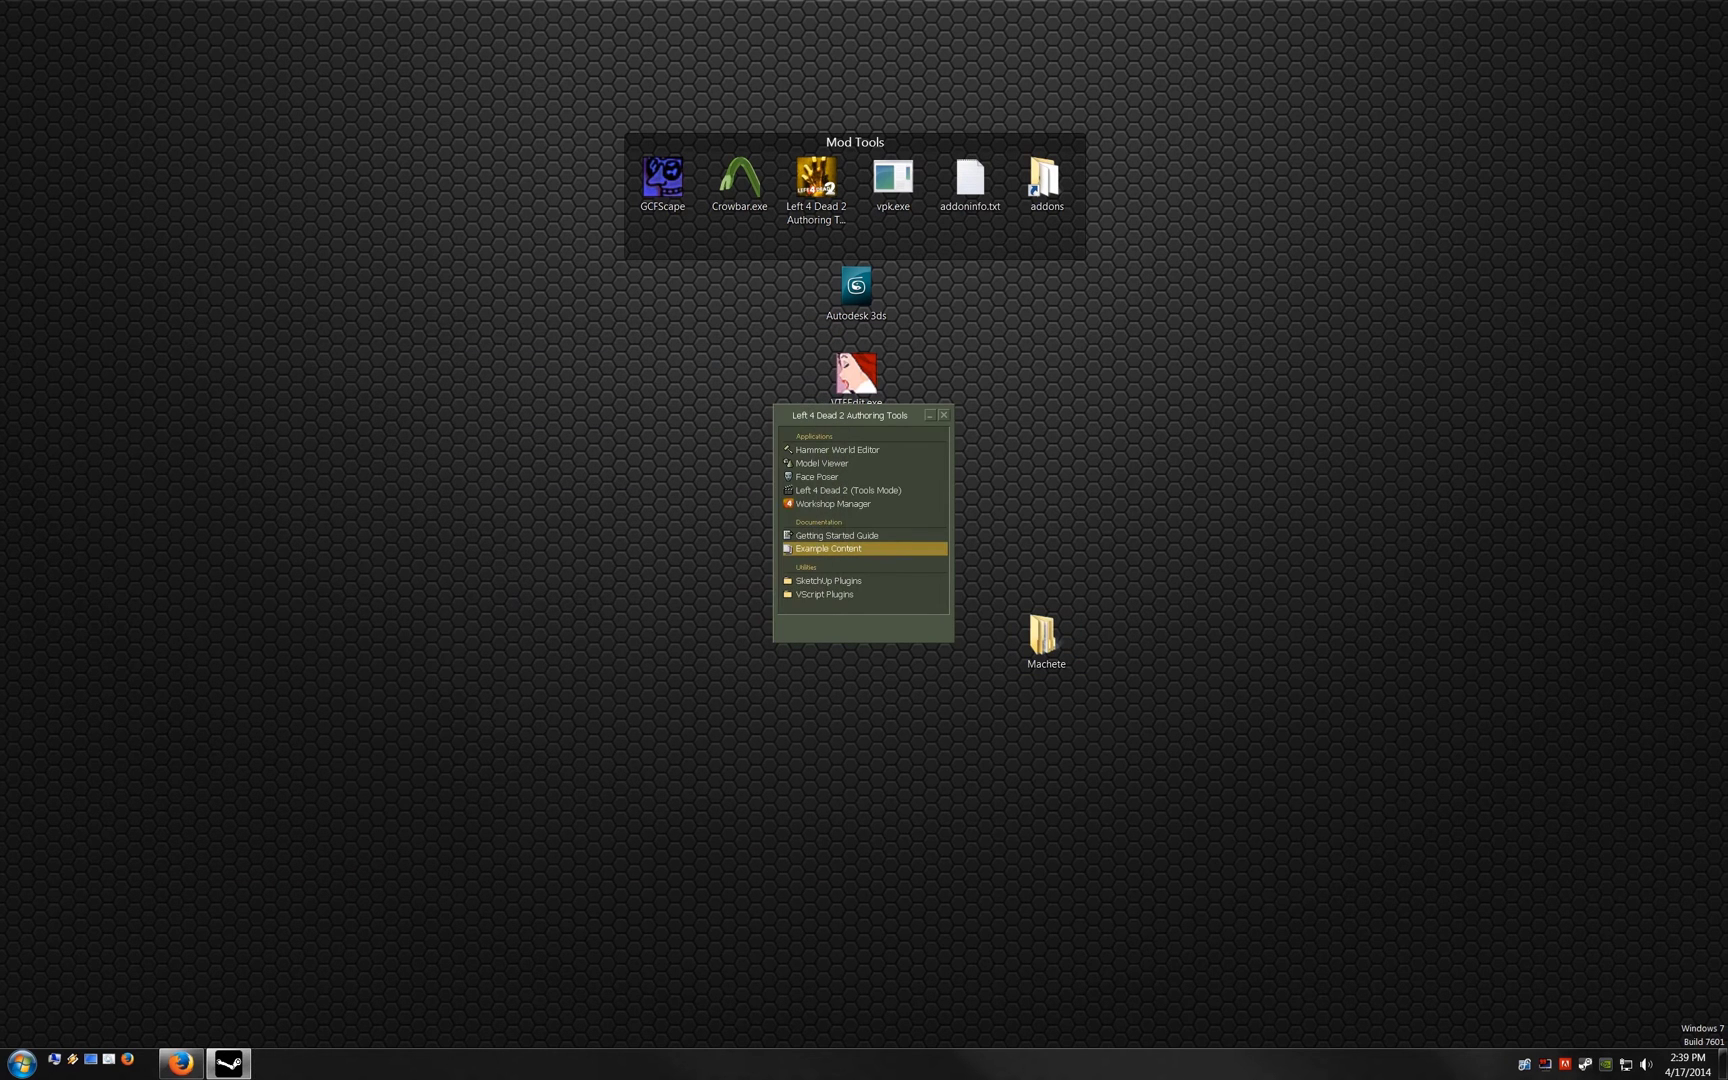
pyautogui.hotkey('alt', 'F4')
pyautogui.moveTo(1043, 635)
pyautogui.mouseDown()
pyautogui.moveTo(897, 585)
pyautogui.moveTo(853, 550)
pyautogui.mouseUp()
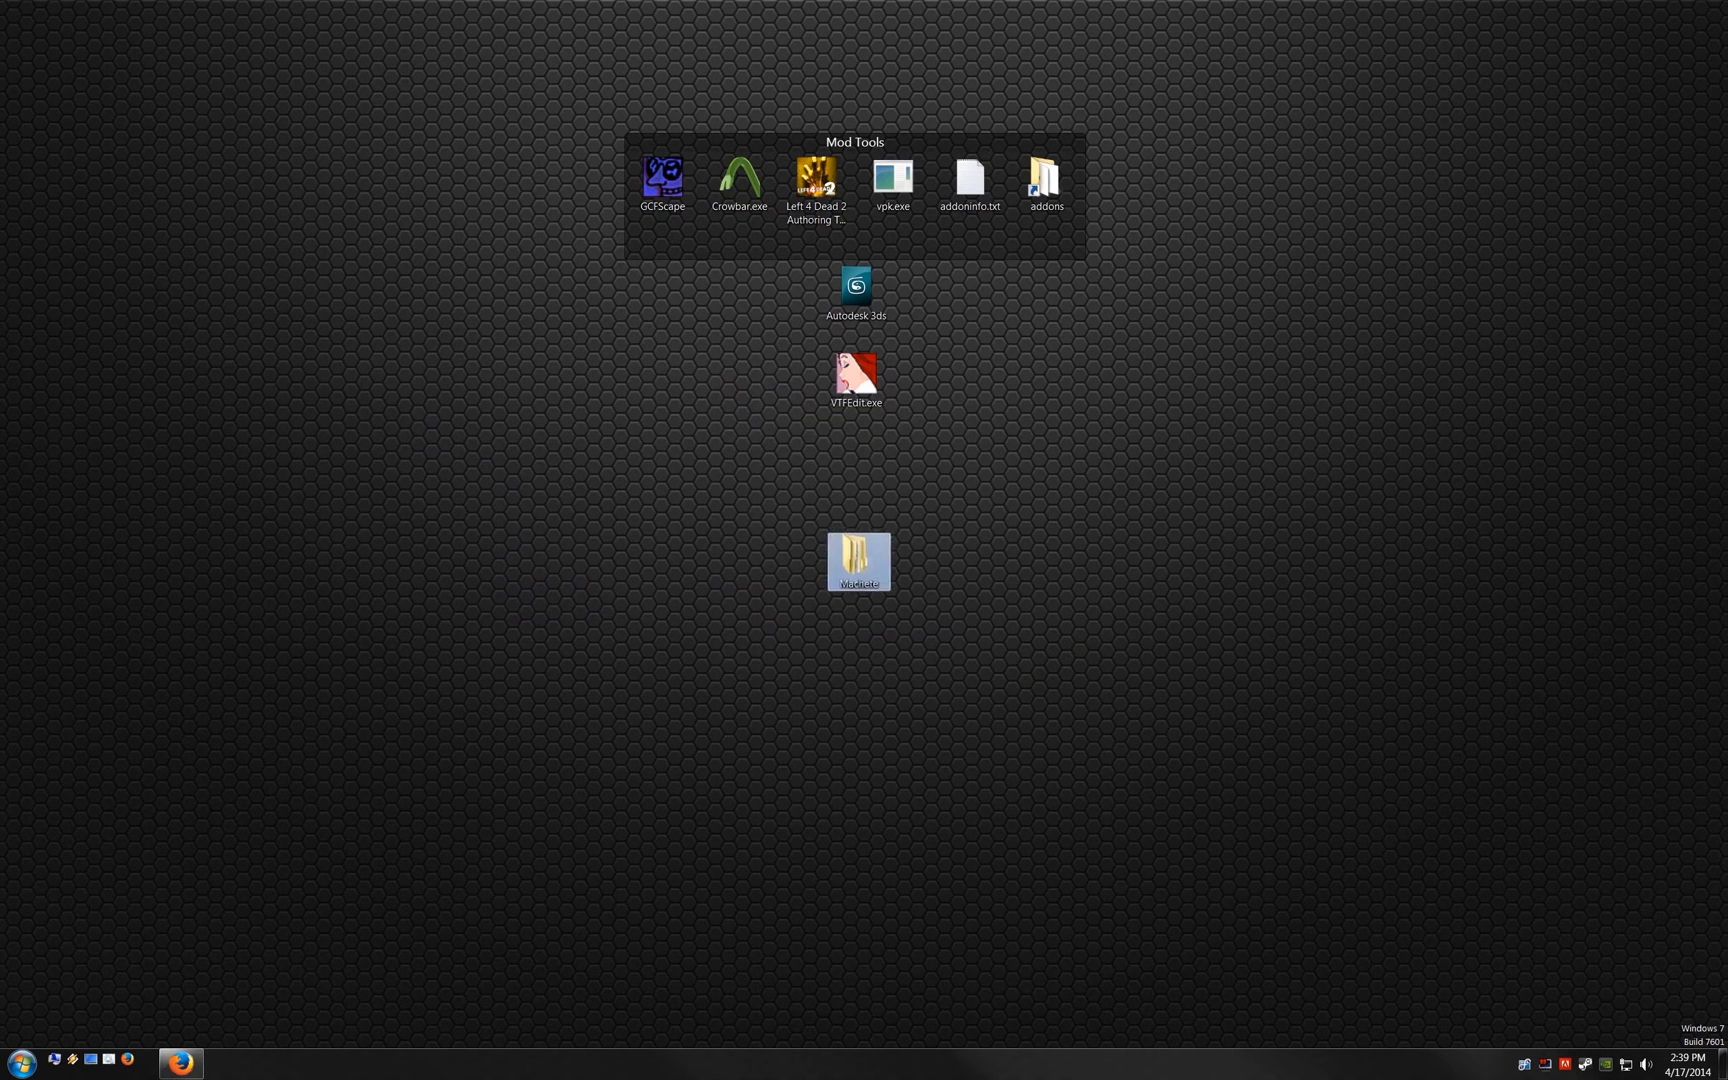
pyautogui.click(970, 185)
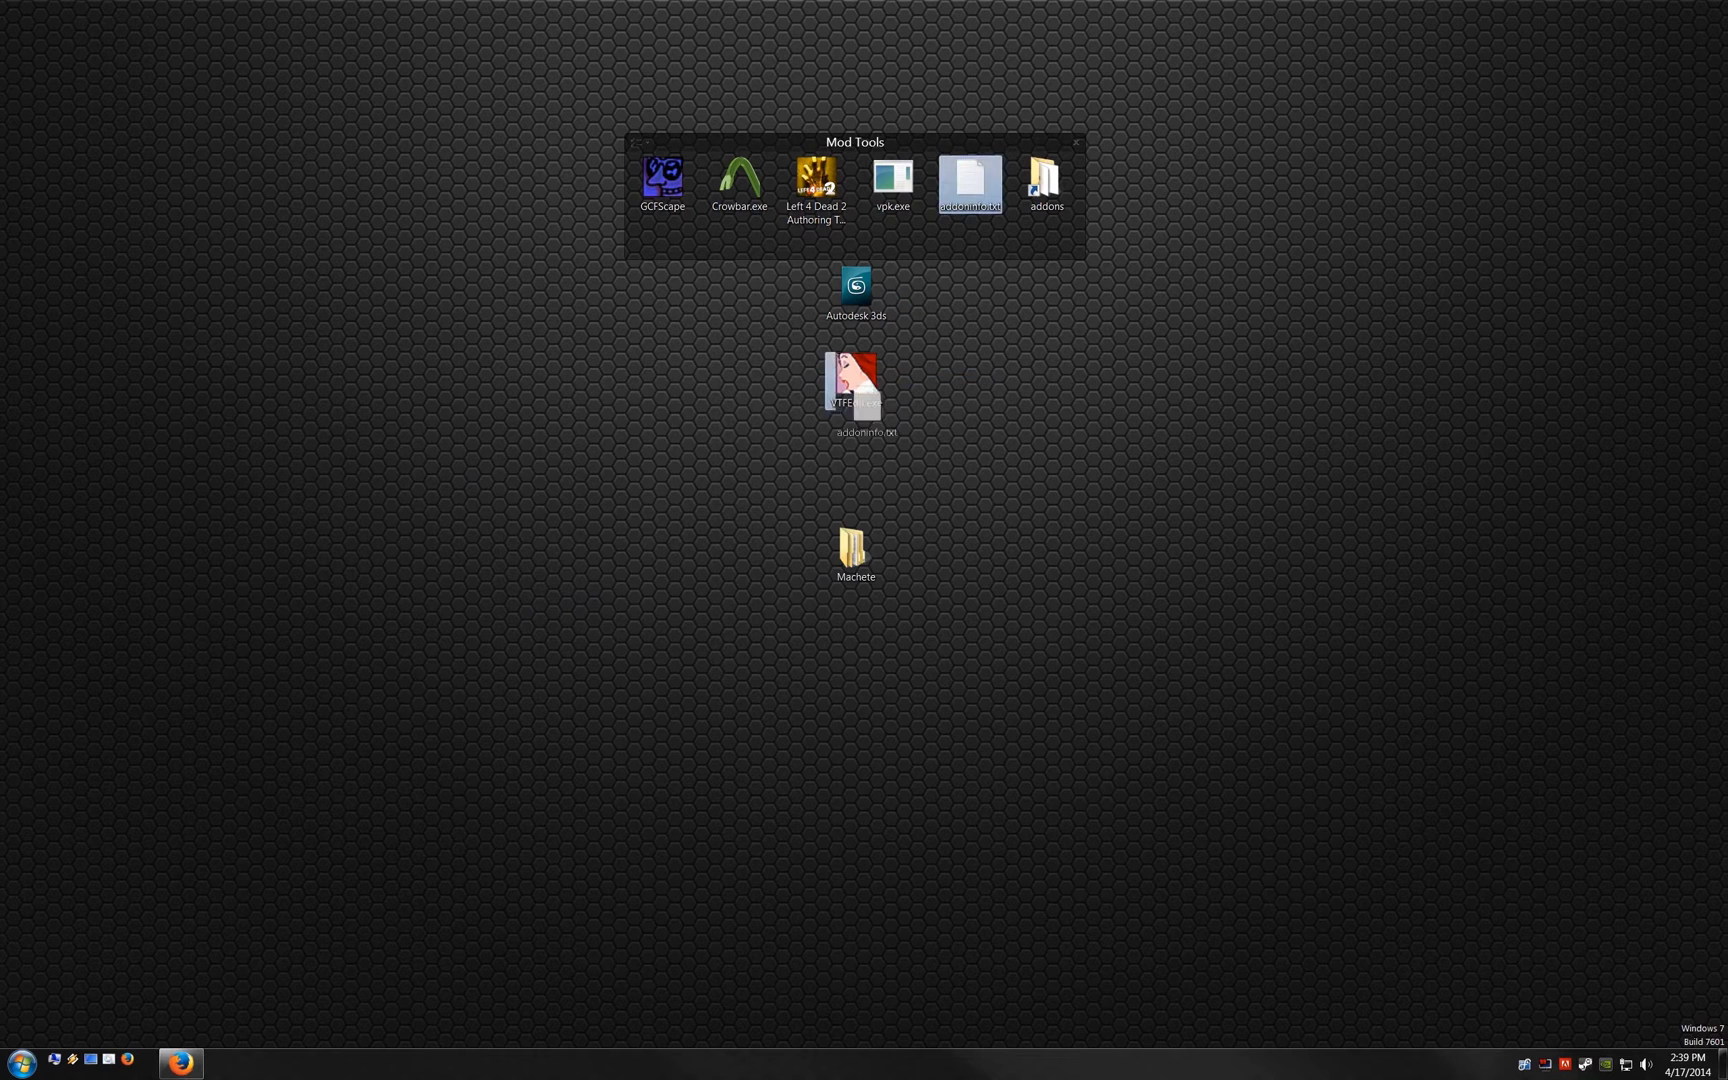
pyautogui.click(853, 555)
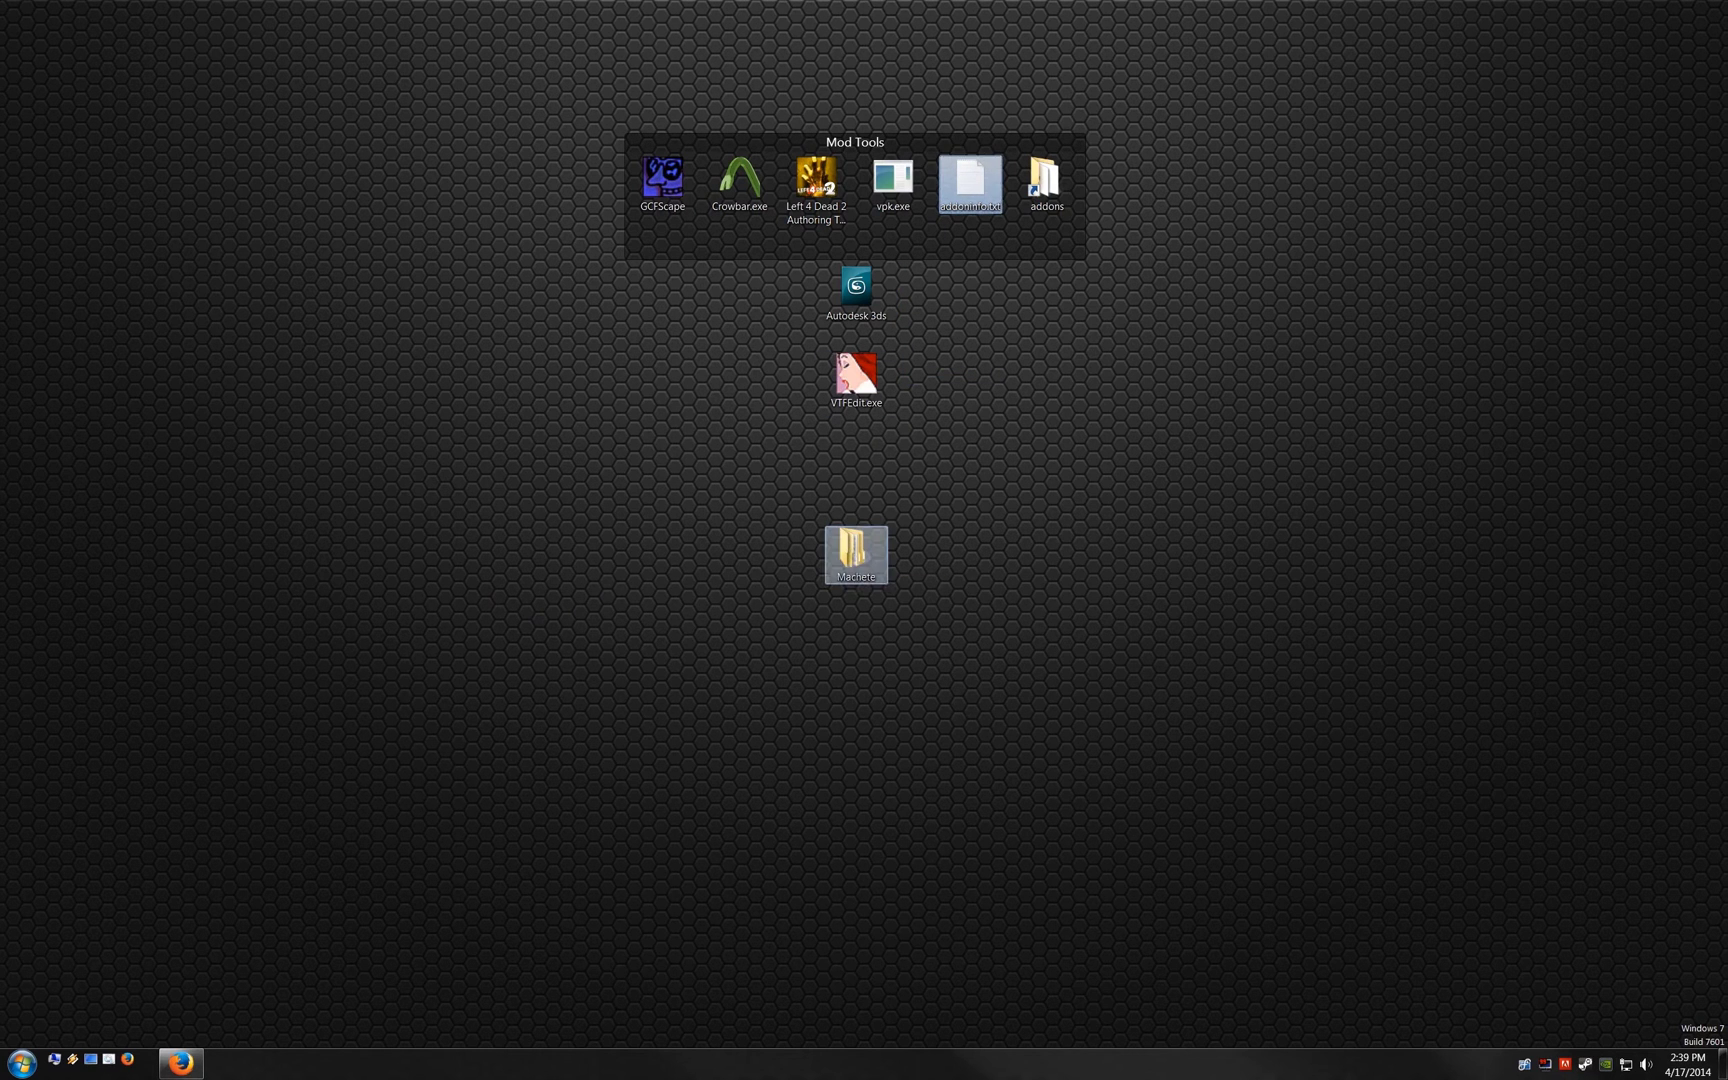
pyautogui.doubleClick(853, 555)
pyautogui.doubleClick(1015, 370)
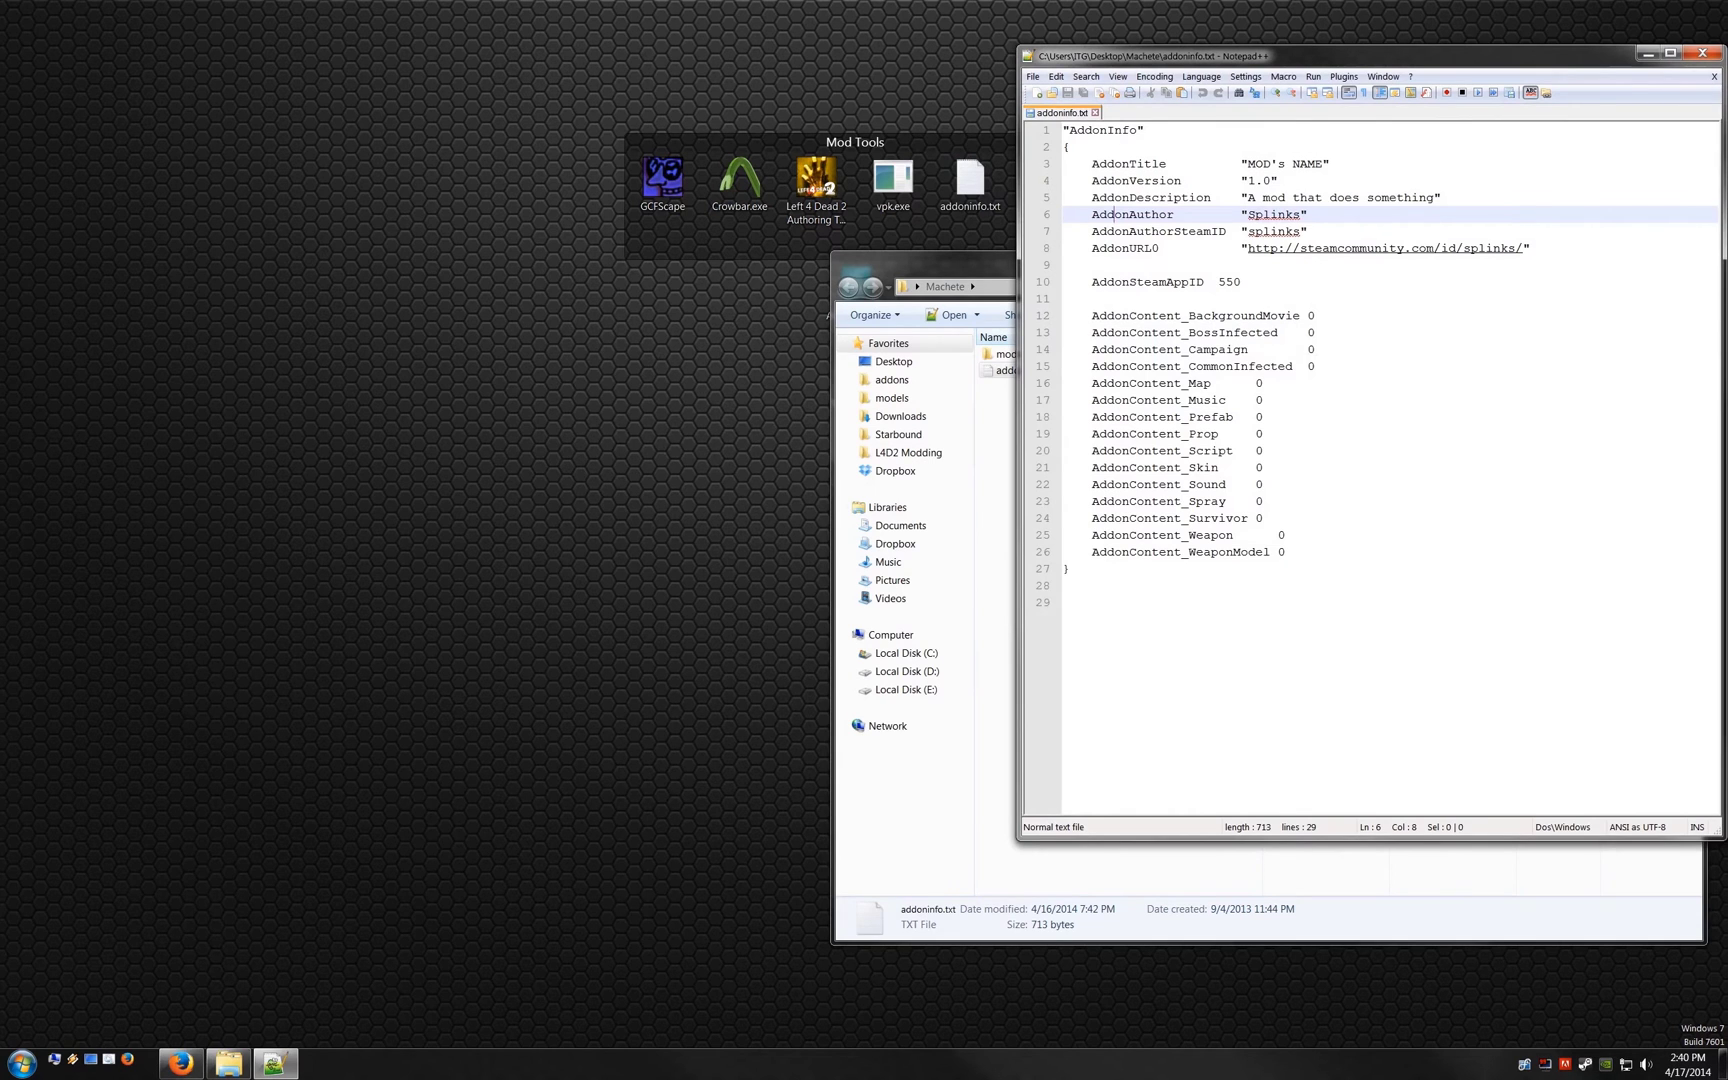
pyautogui.moveTo(1434, 197)
pyautogui.mouseDown()
pyautogui.moveTo(1307, 197)
pyautogui.moveTo(1323, 197)
pyautogui.mouseUp()
# Step: Describe the addon as replacing the machete and retitle it 'Machete mod'
pyautogui.write('r')
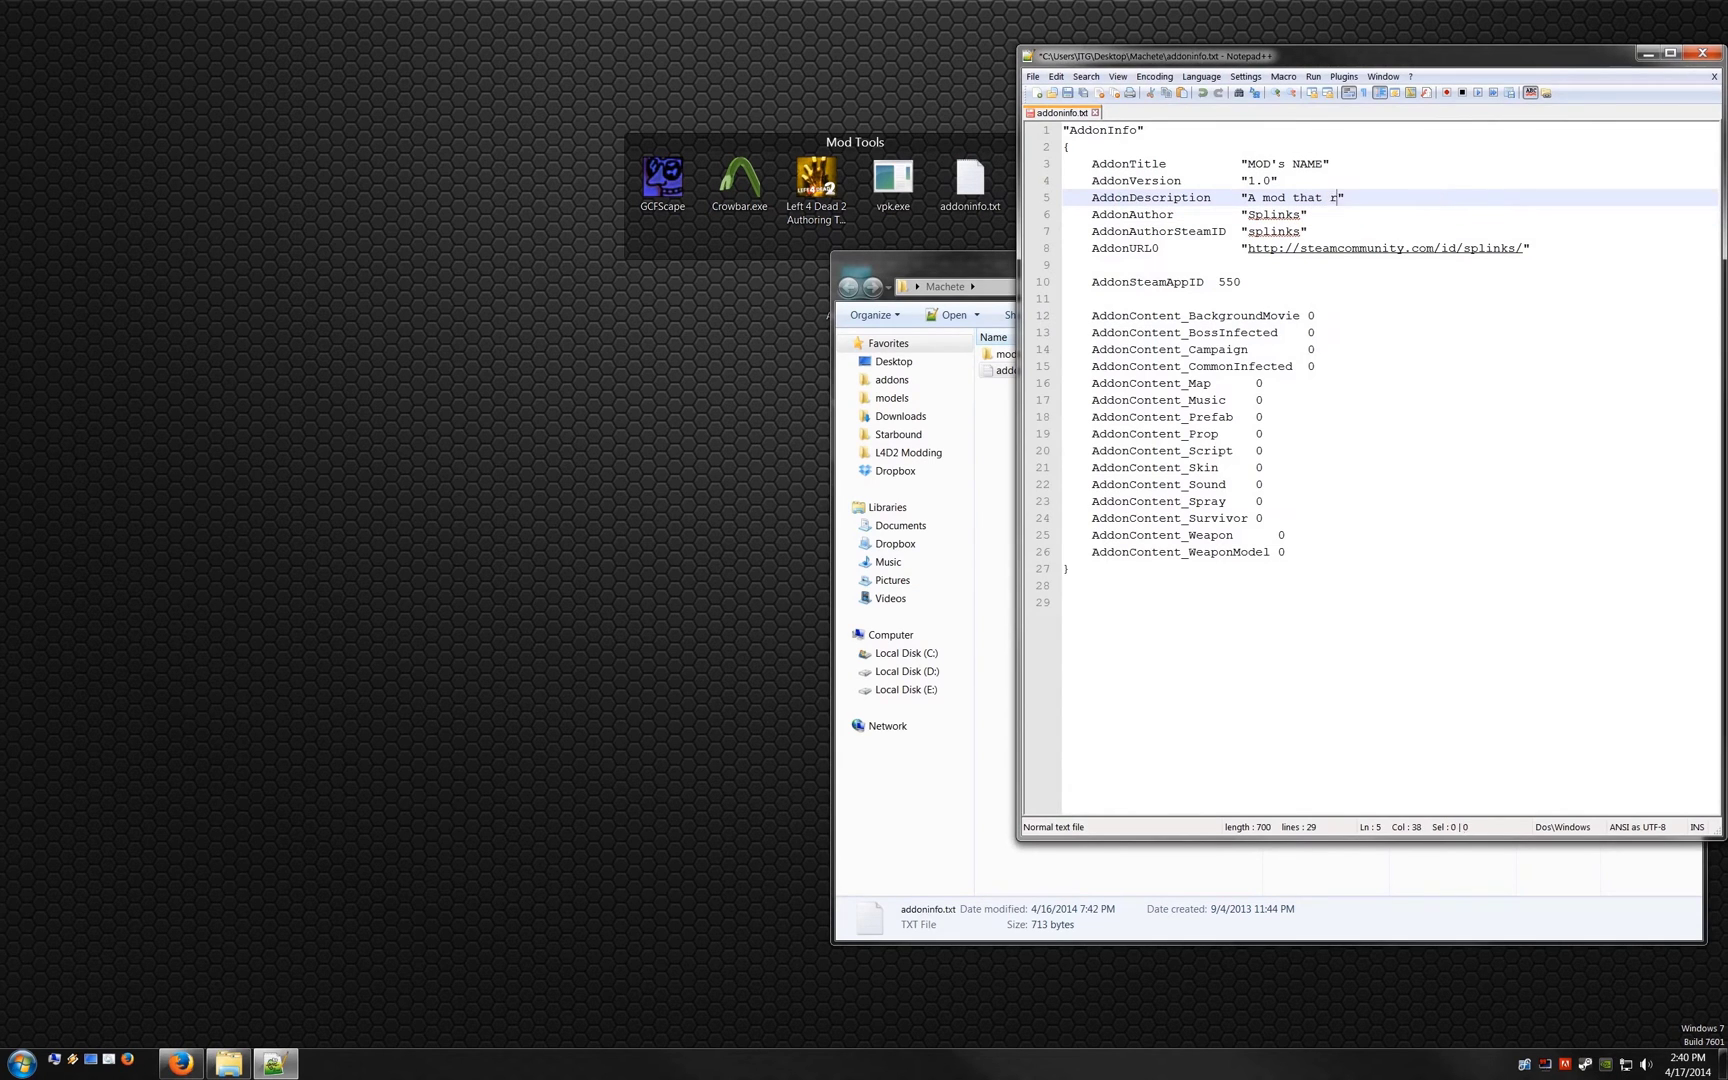
pyautogui.write('eplaces the ')
pyautogui.write('machete')
pyautogui.moveTo(1323, 164); pyautogui.dragTo(1261, 164)
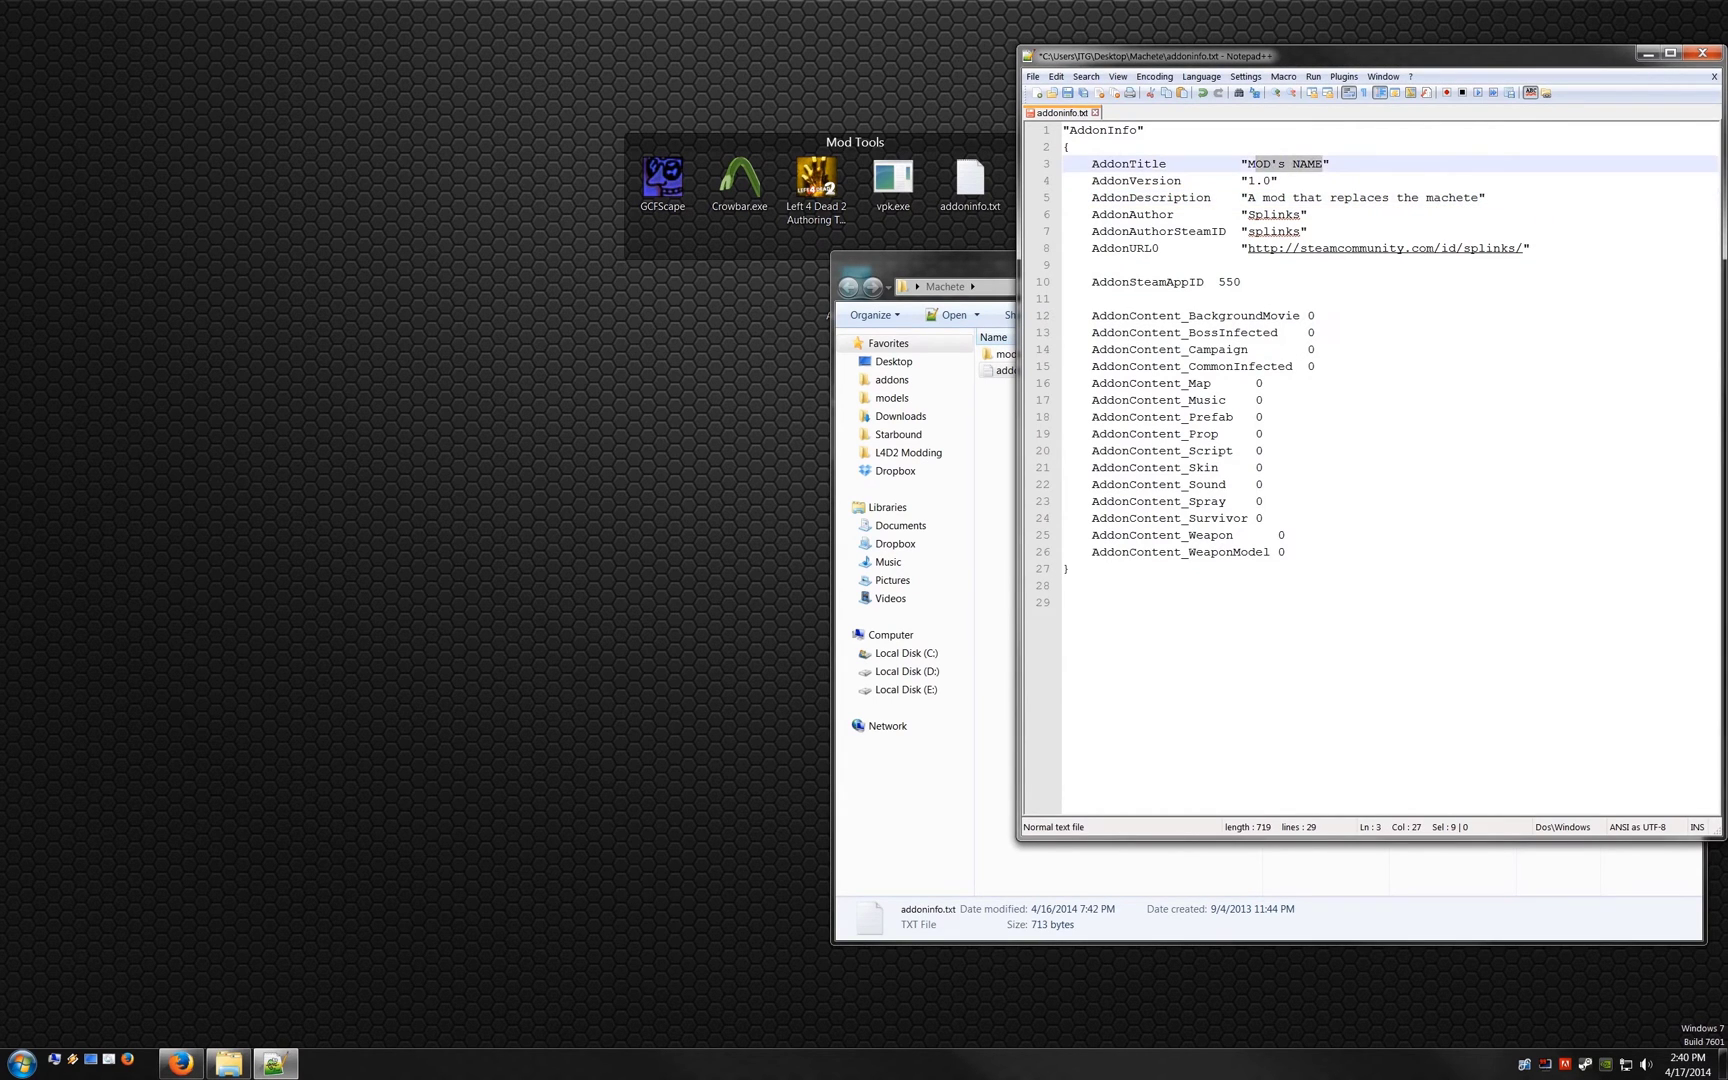
pyautogui.write('achete mod')
# Step: Set AddonContent_Weapon and AddonContent_WeaponModel to 1, then save and close addoninfo.txt
pyautogui.doubleClick(1281, 535)
pyautogui.write('1')
pyautogui.press('Down')
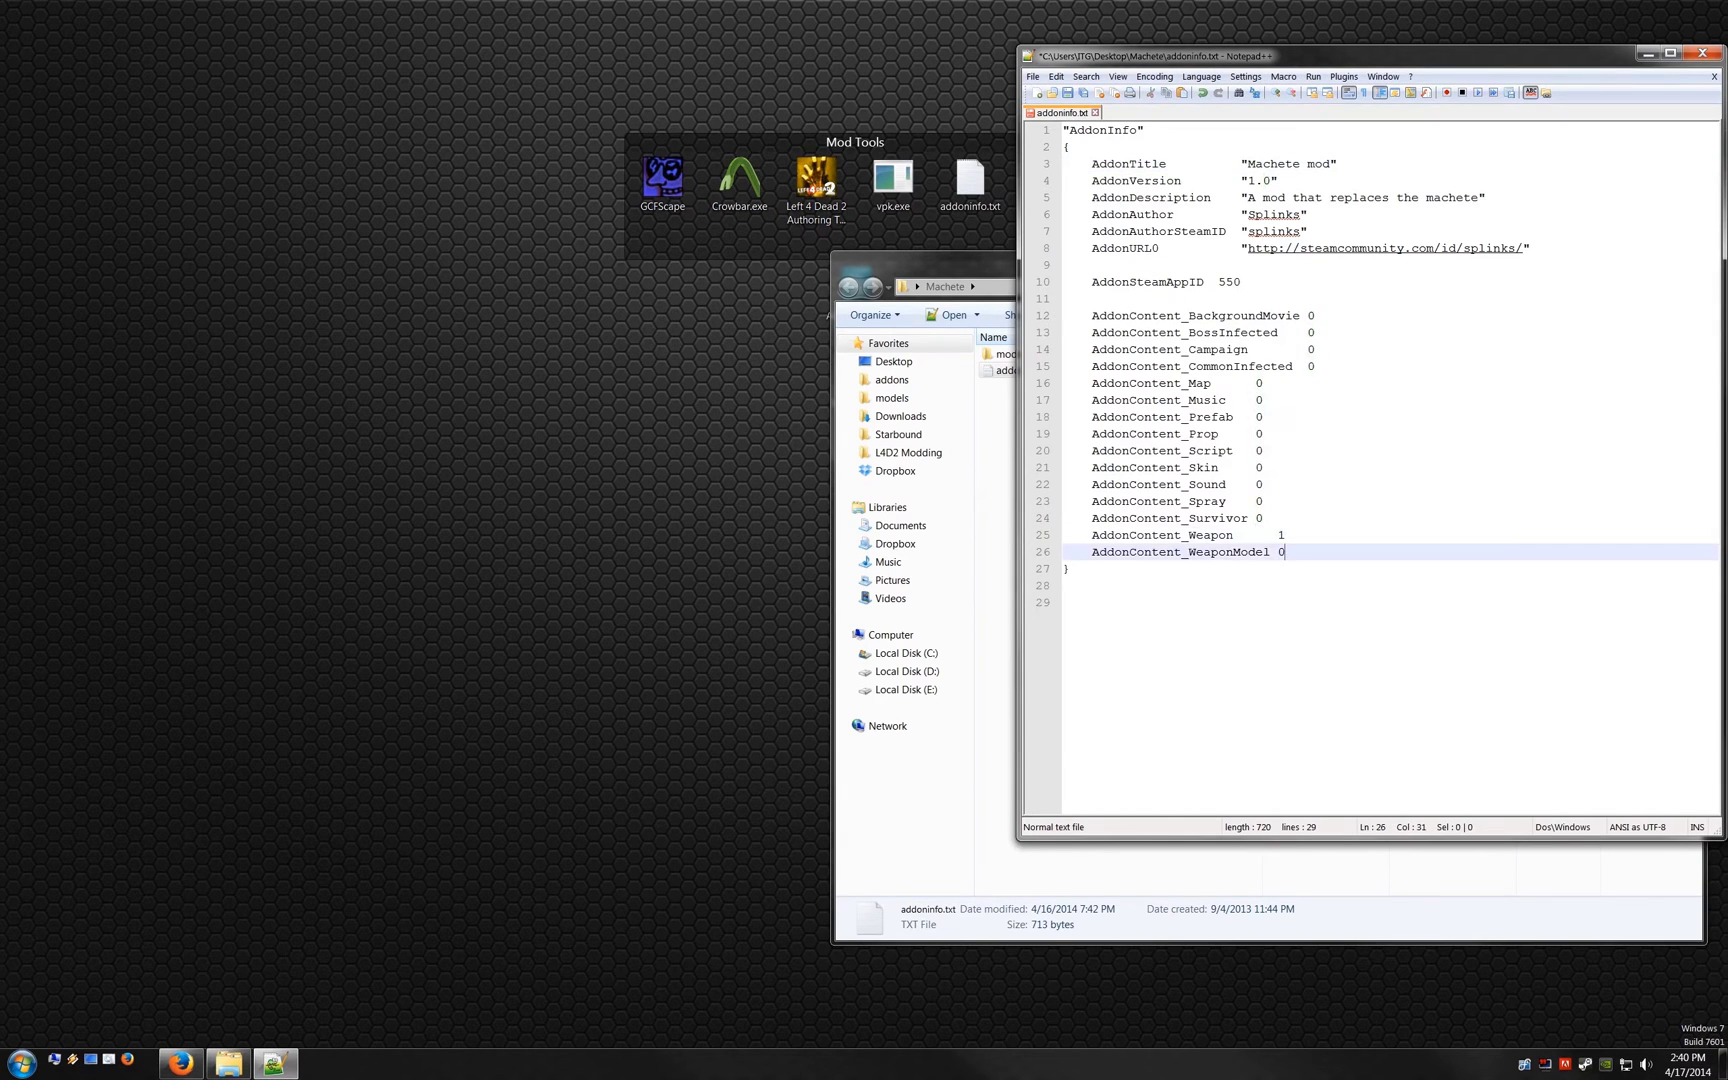
pyautogui.press('BackSpace')
pyautogui.write('1')
pyautogui.hotkey('alt', 'f')
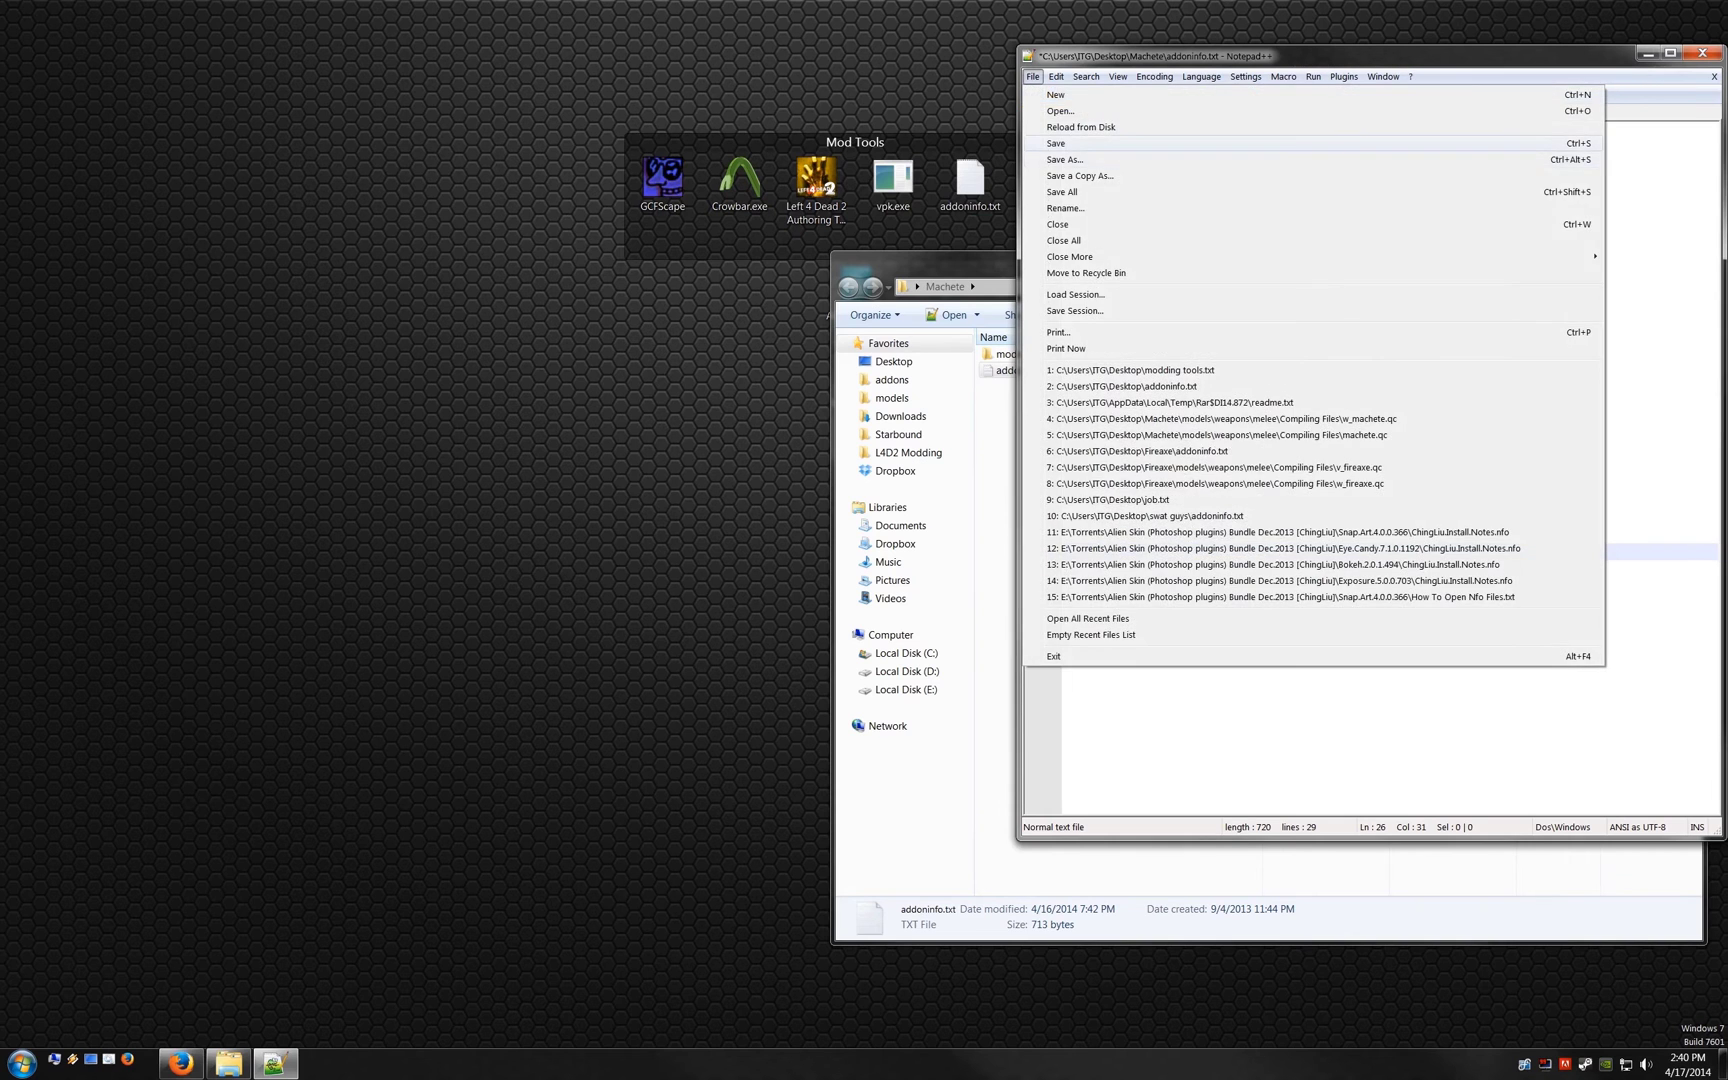
pyautogui.press('s')
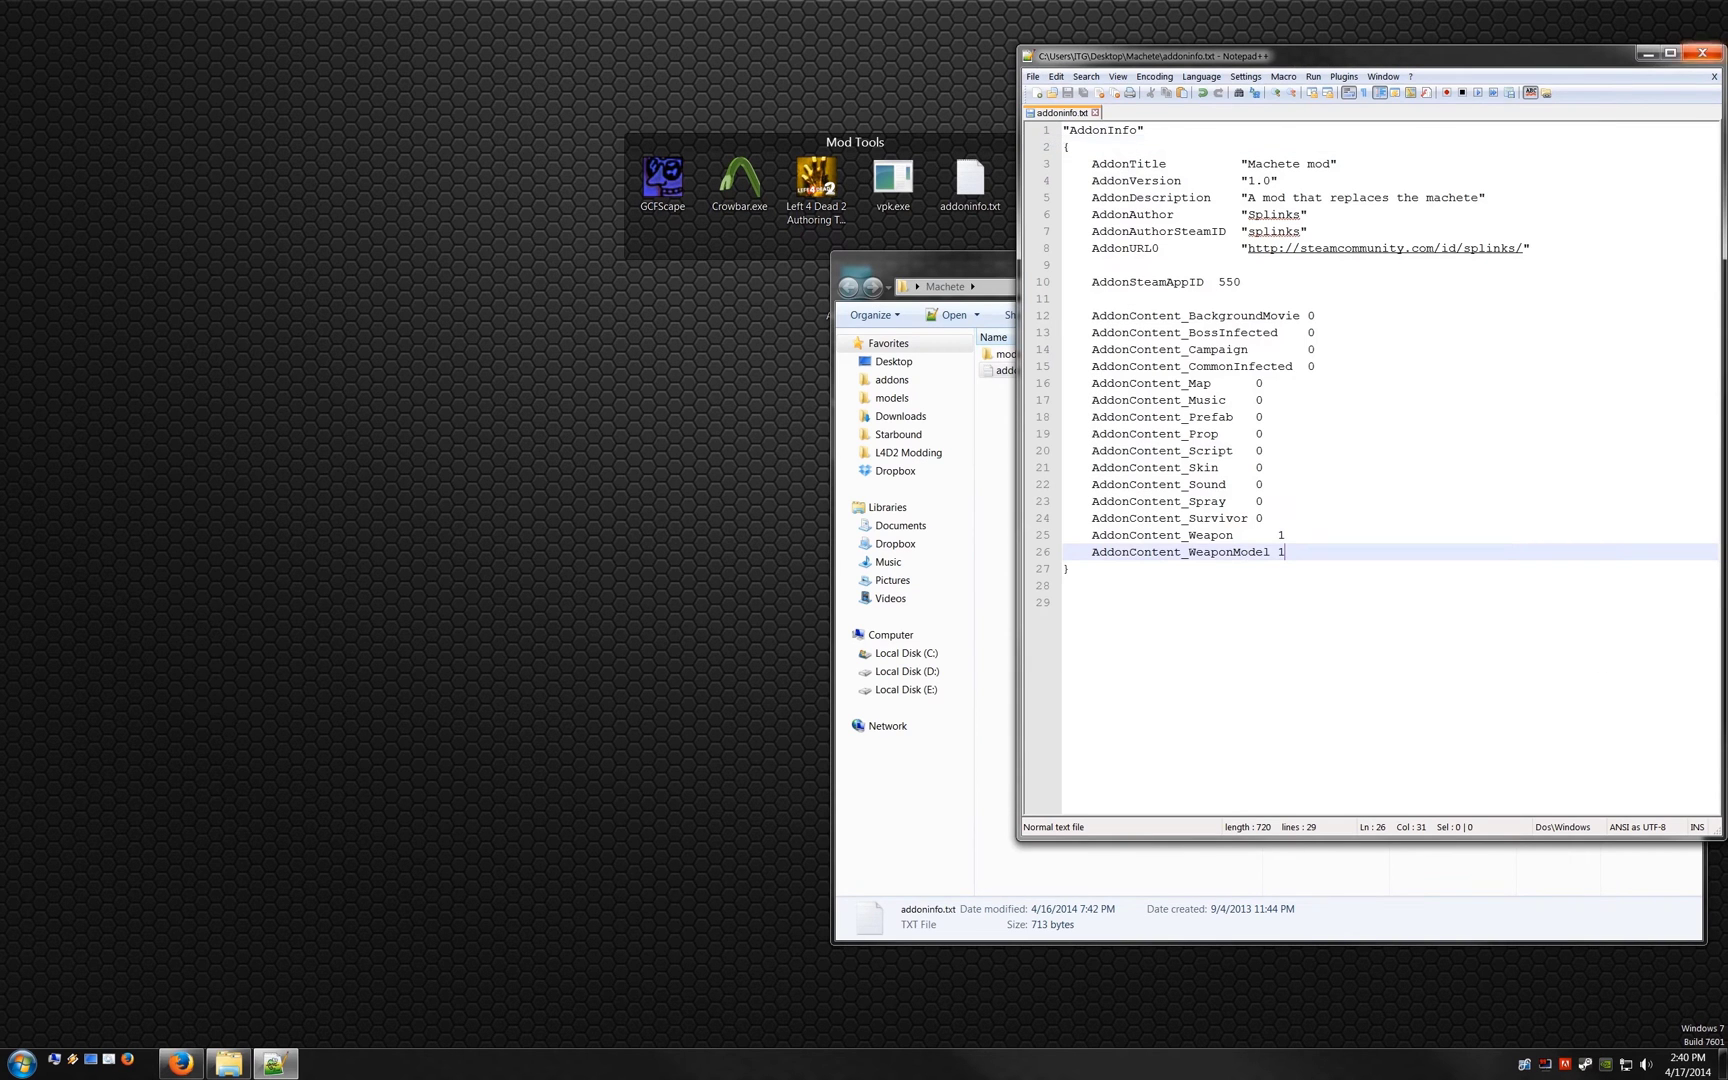
pyautogui.click(1702, 53)
# Step: Go from the addons folder up to left4dead2 and open pak01_dir.vpk in GCFScape
pyautogui.hotkey('alt', 'F4')
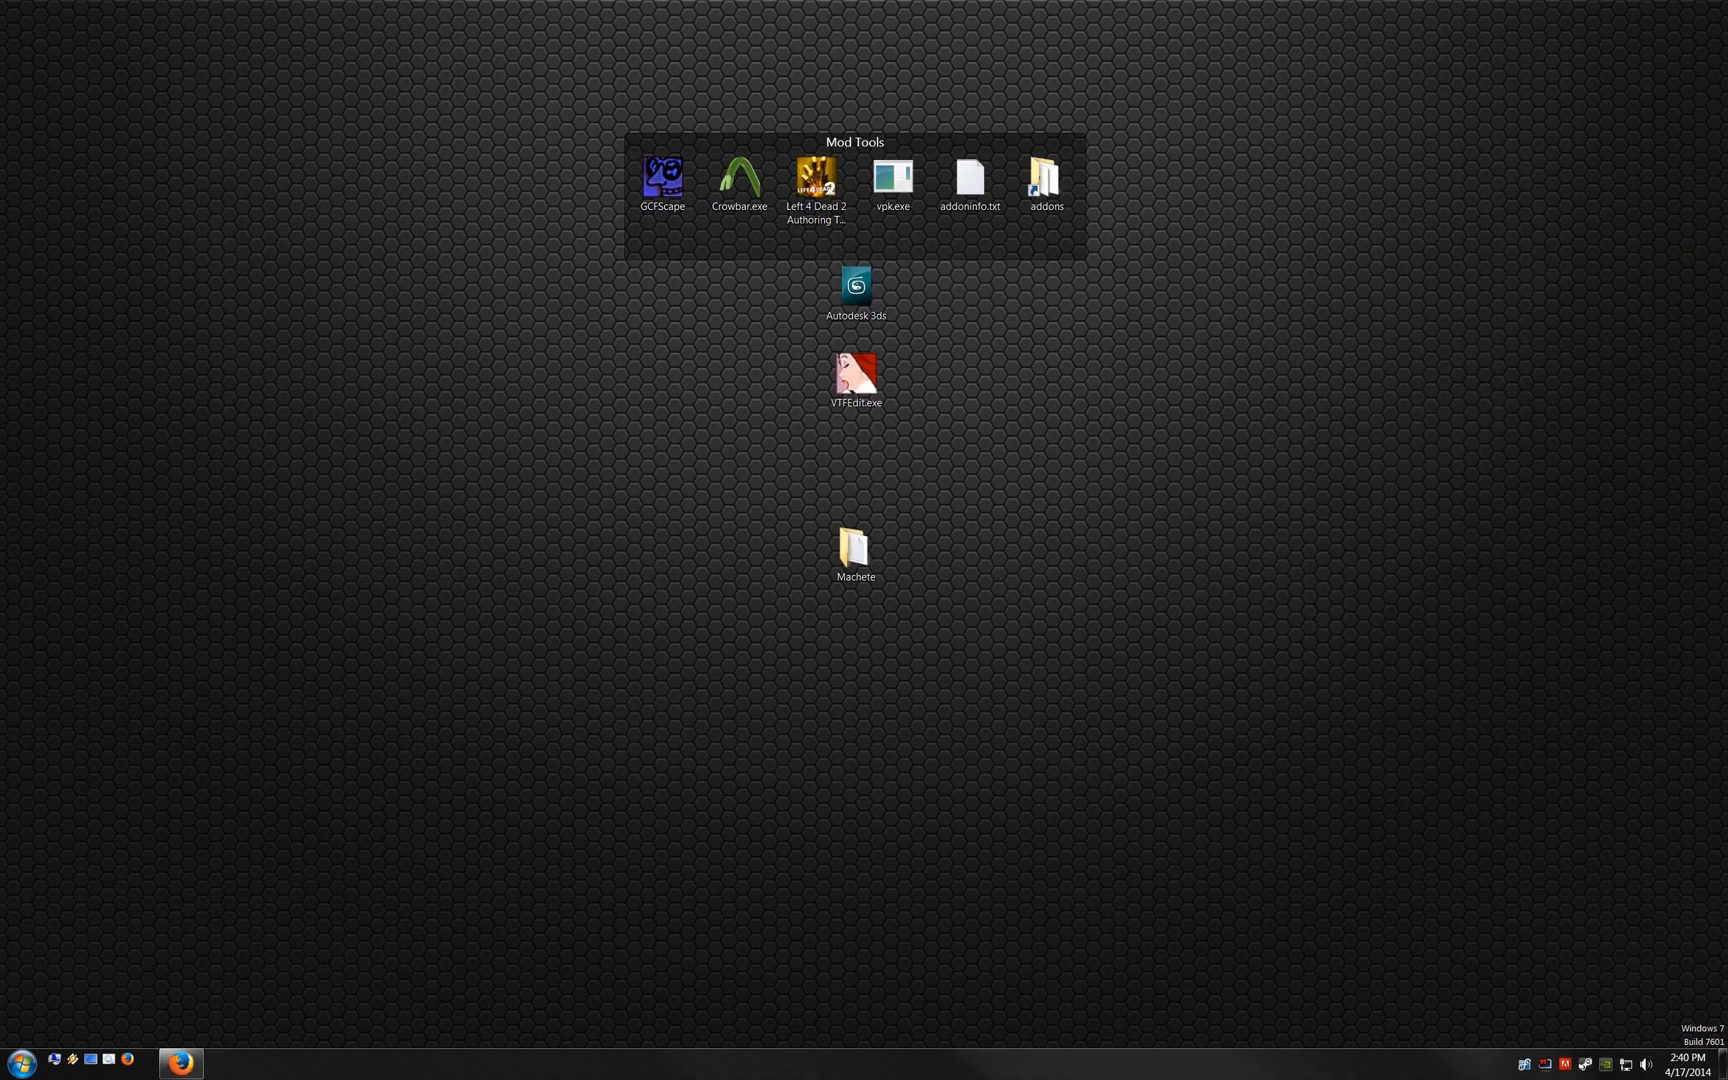
pyautogui.doubleClick(1045, 180)
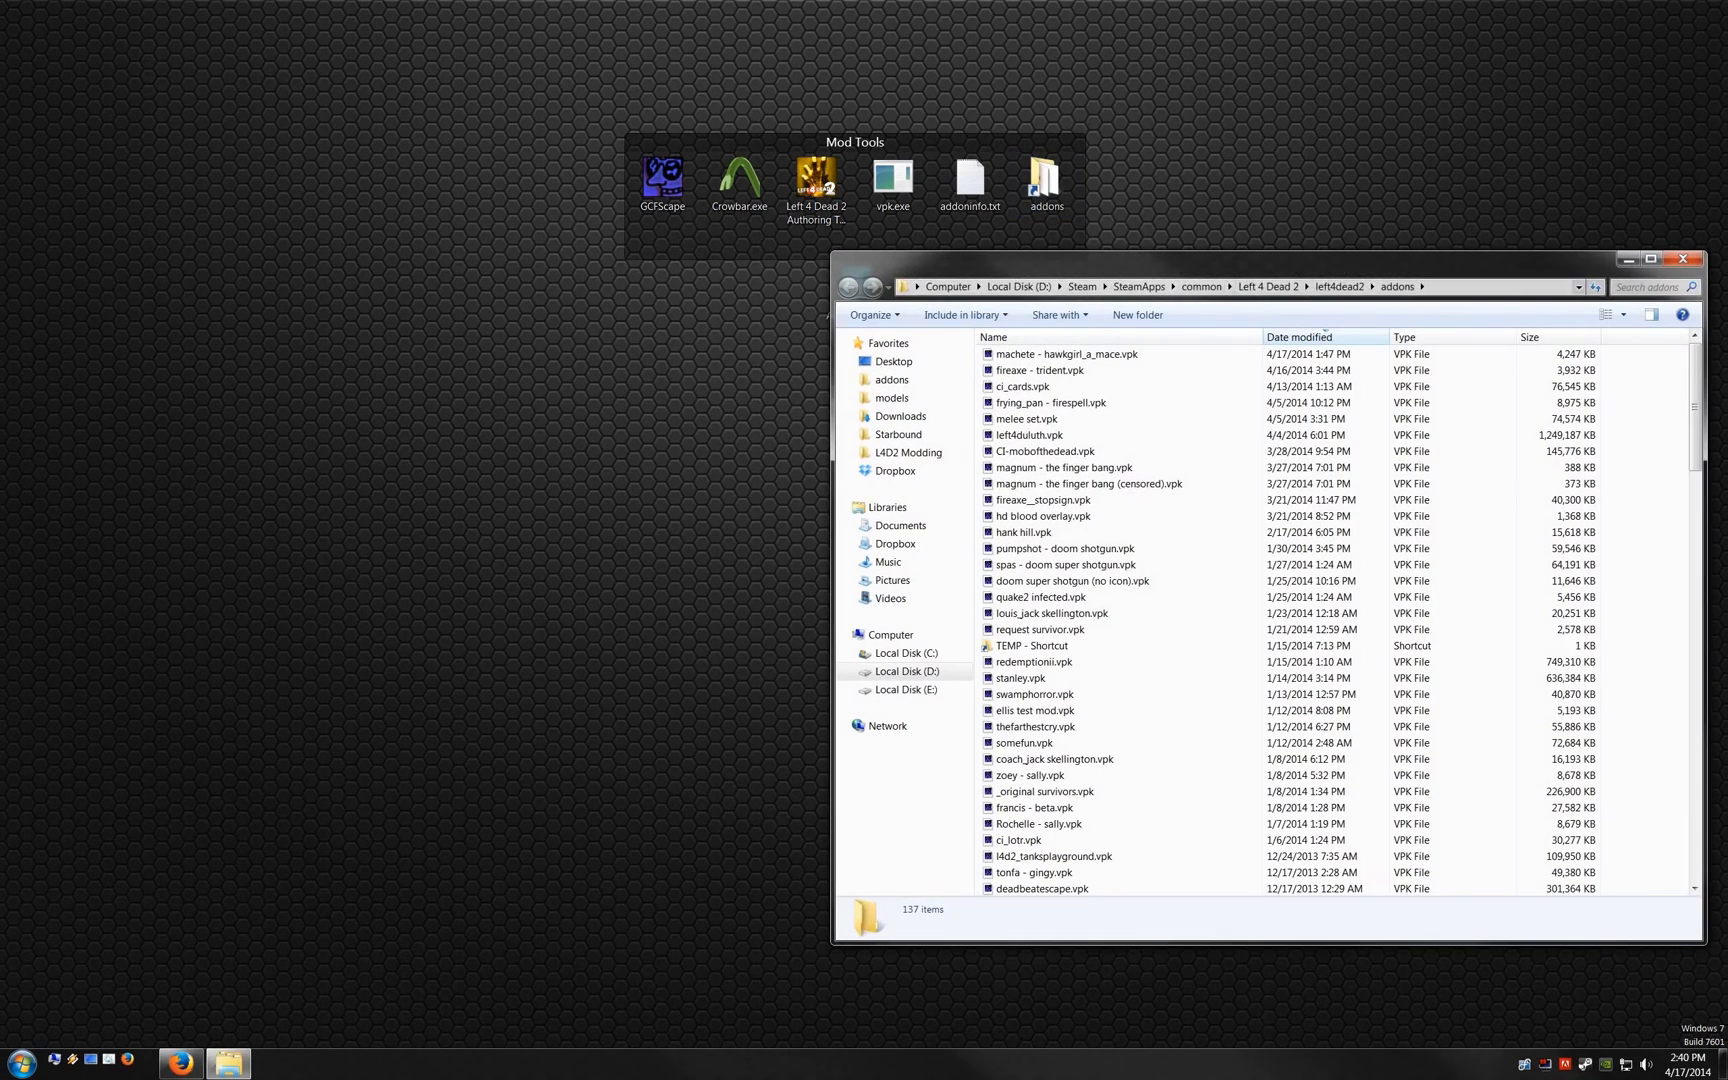
pyautogui.click(1339, 286)
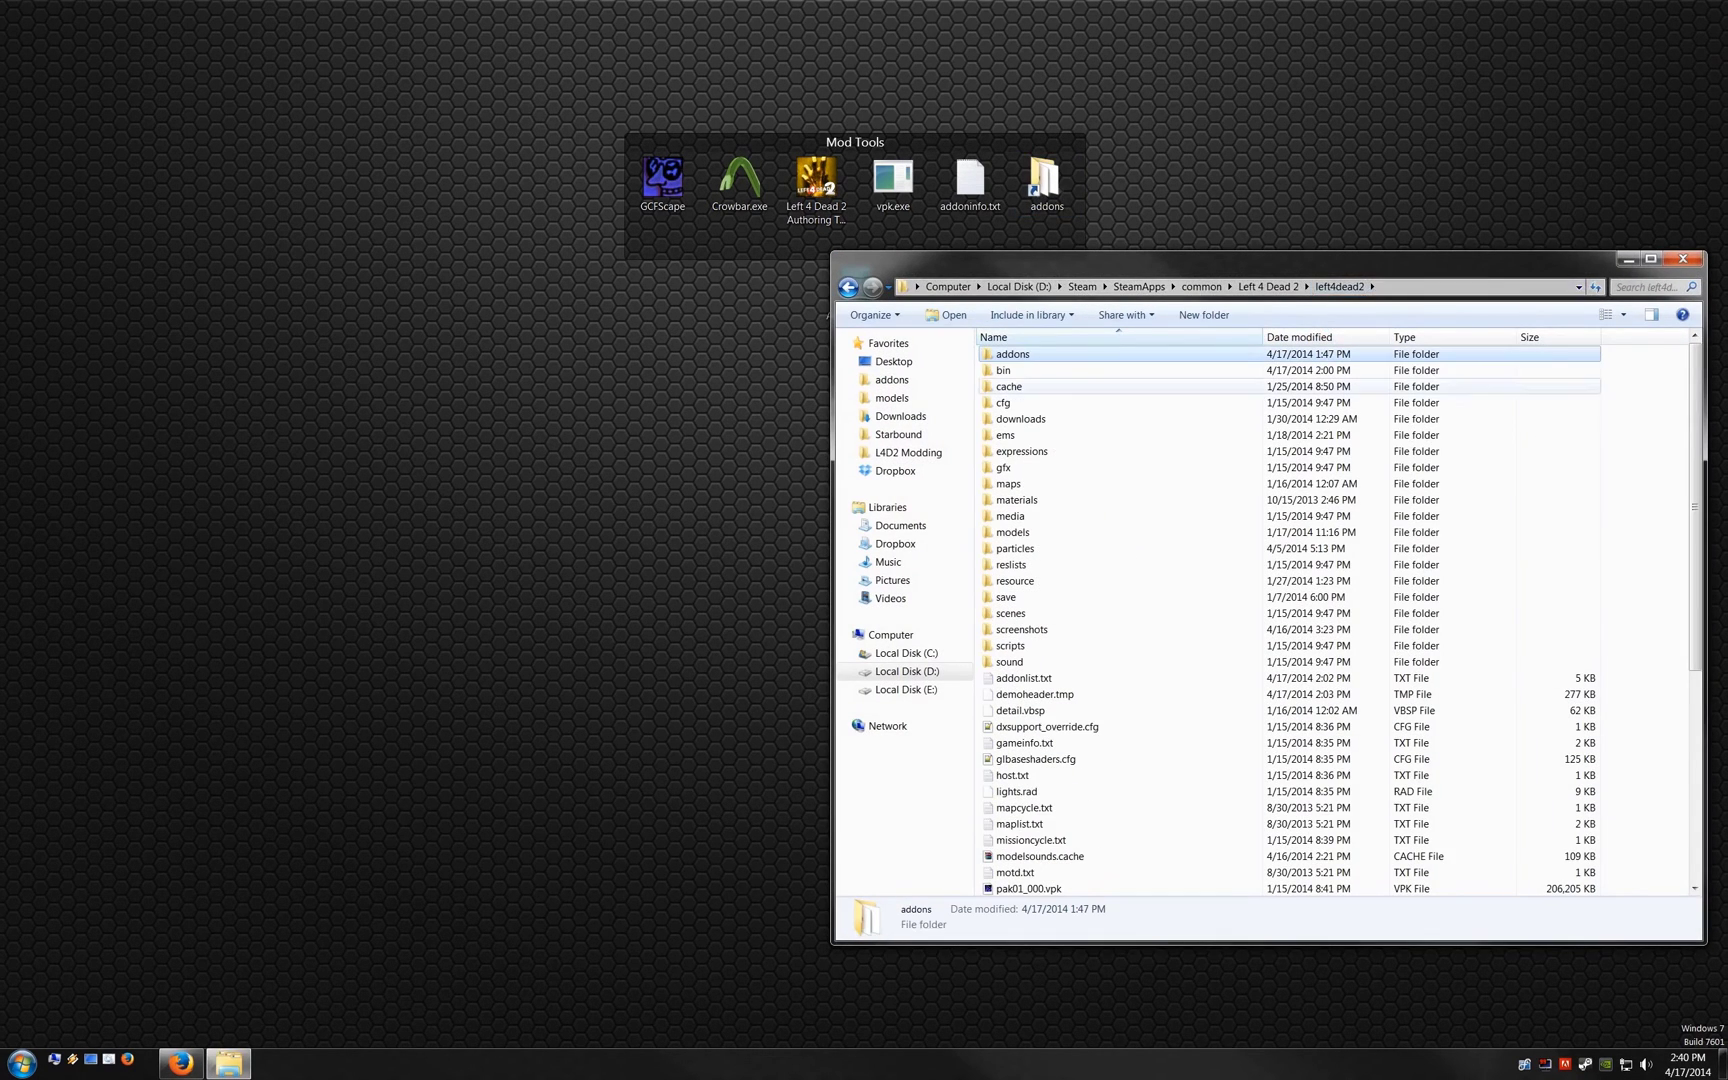
pyautogui.click(1480, 286)
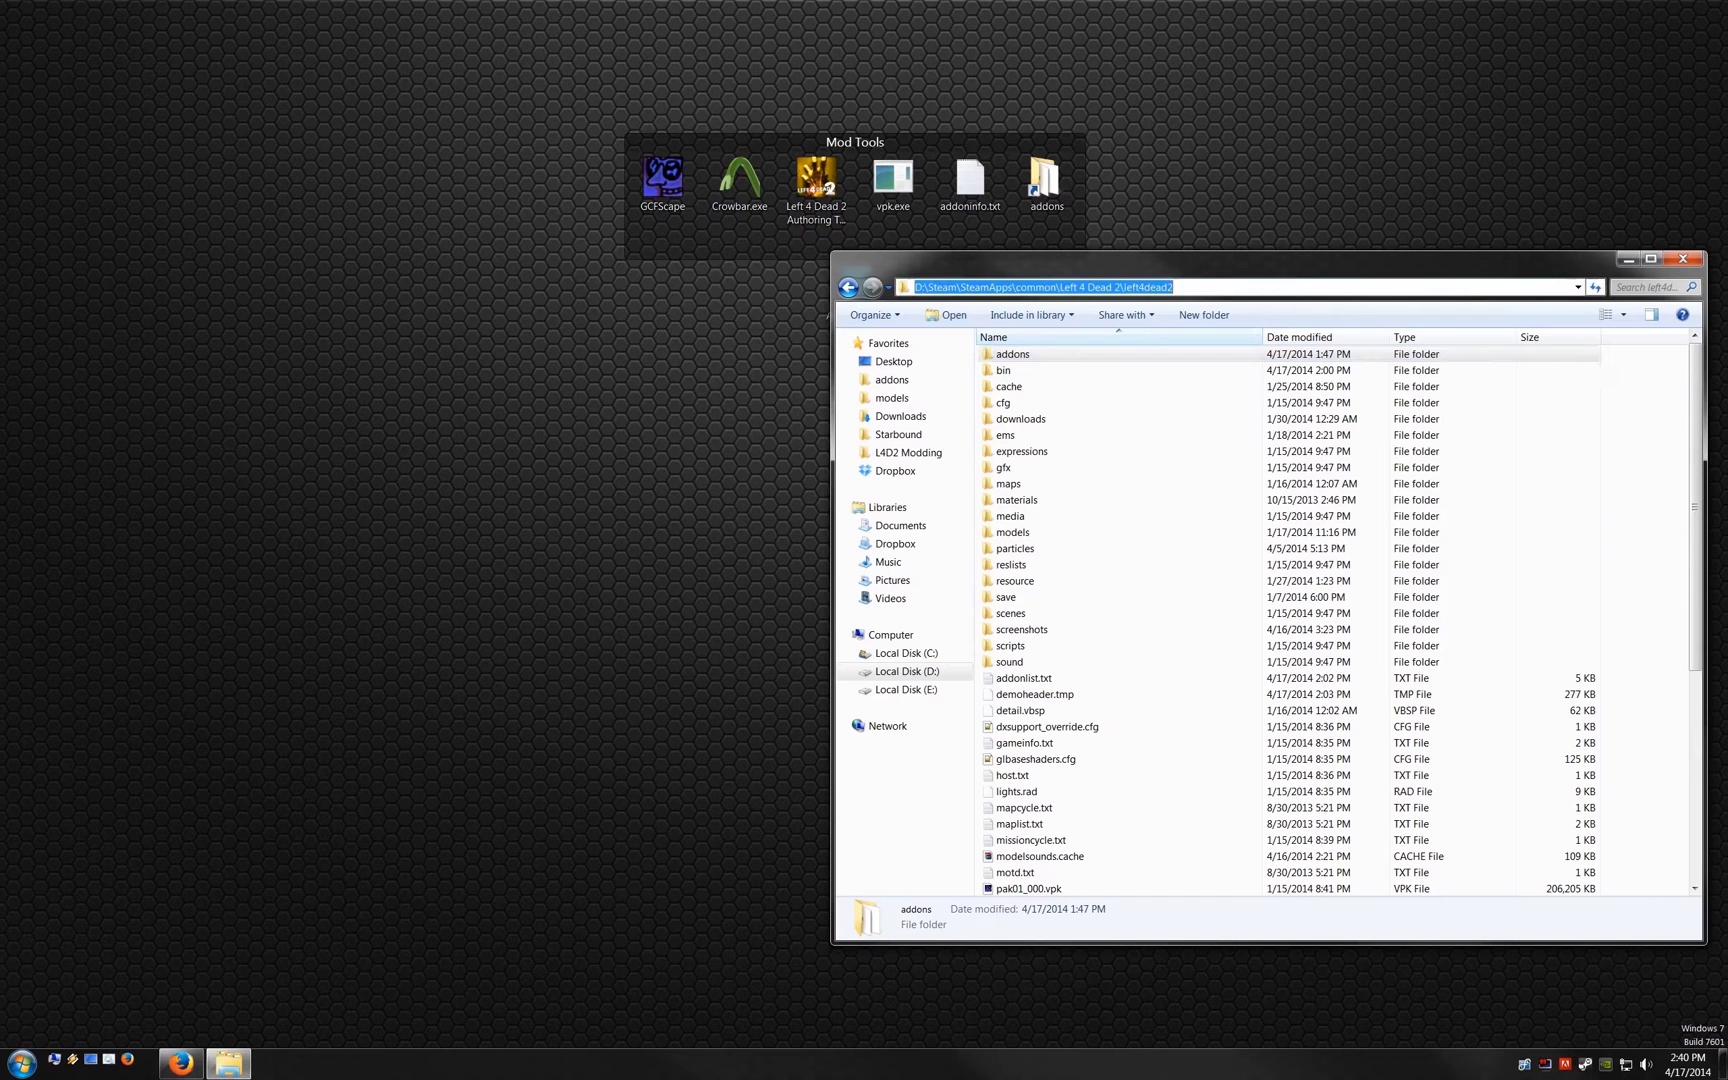
pyautogui.scroll(-4, 1340, 620)
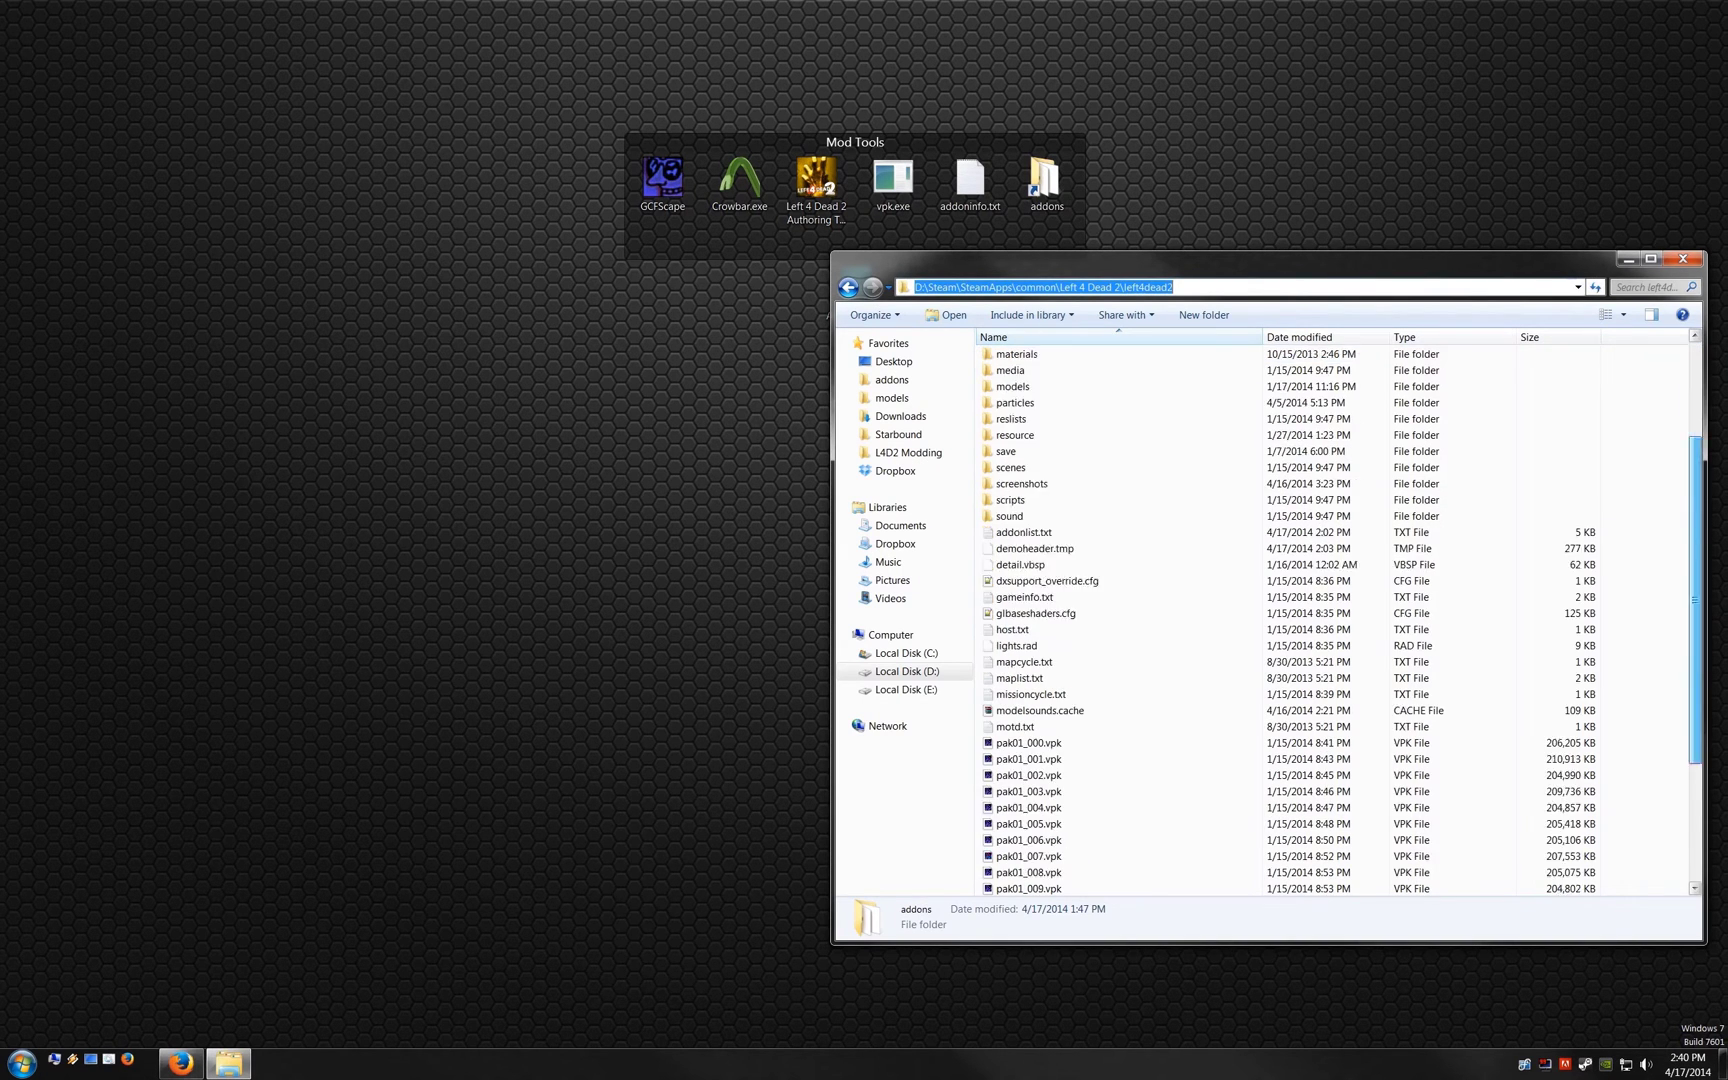
pyautogui.scroll(-3, 1340, 620)
pyautogui.click(1026, 742)
pyautogui.press('Return')
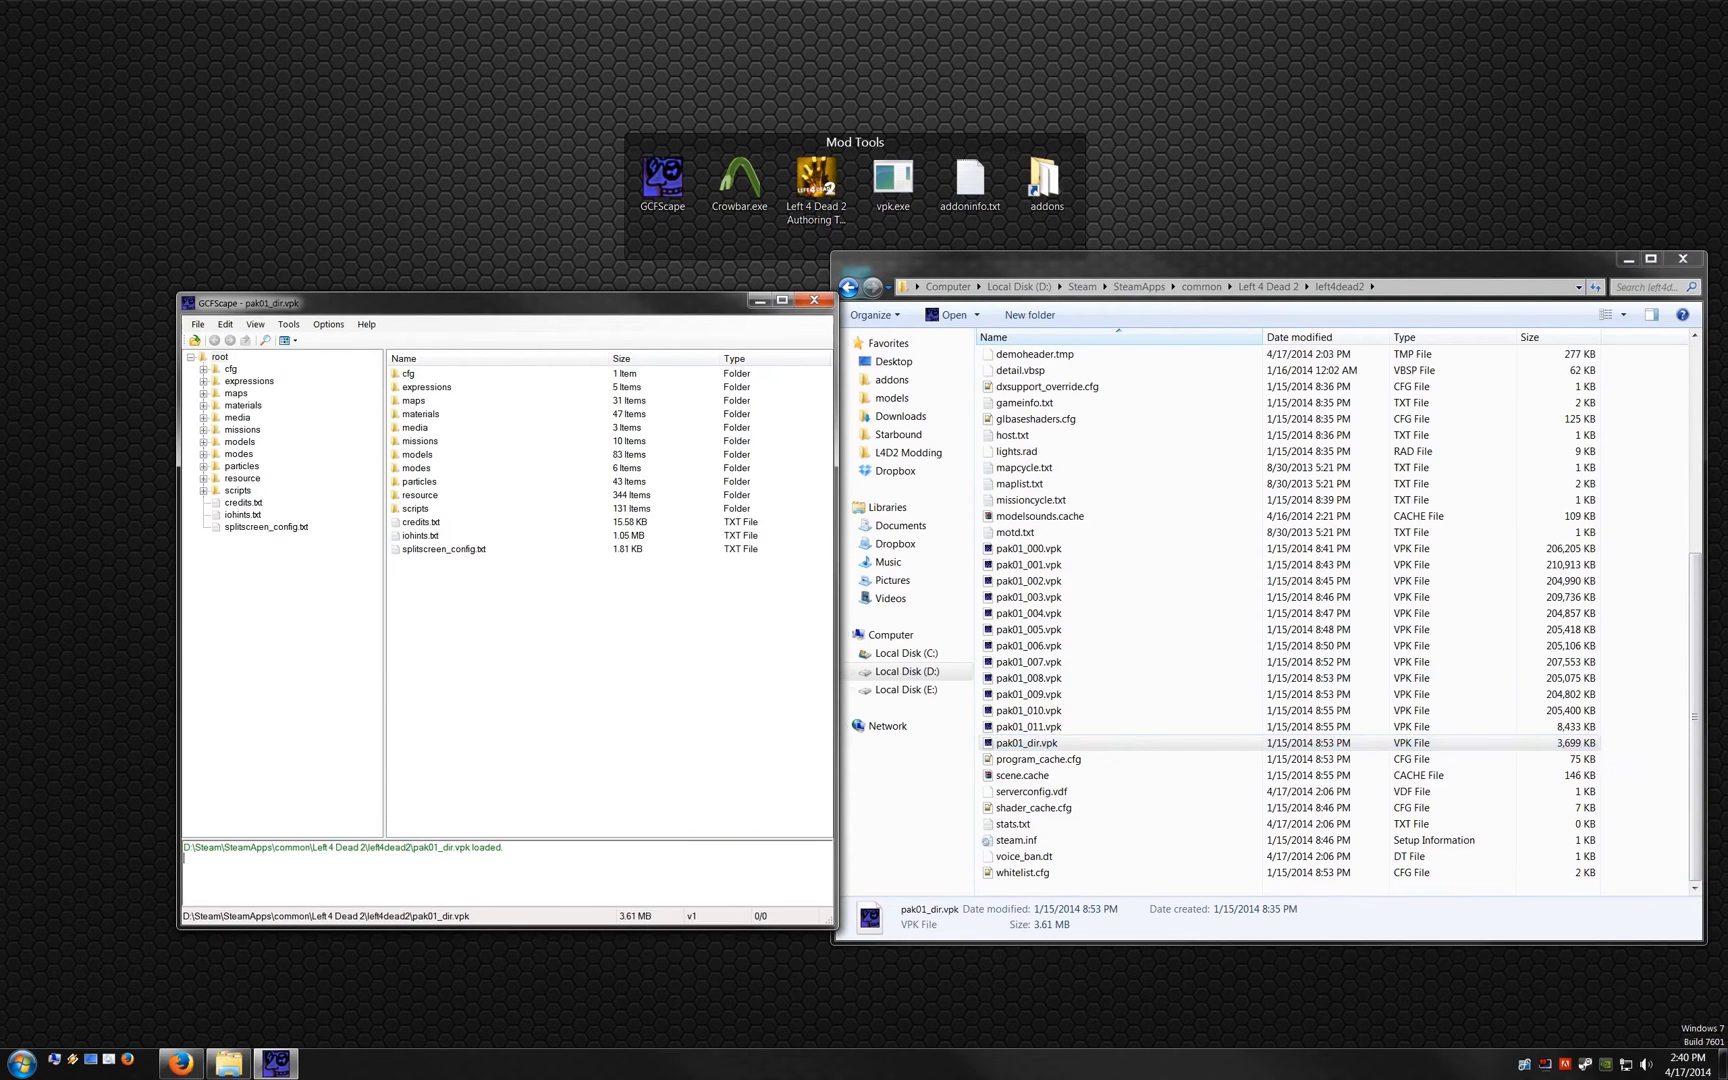
# Step: Open the VPK's models folder and the Machete kit's models\weapons\melee folder in Explorer
pyautogui.doubleClick(417, 454)
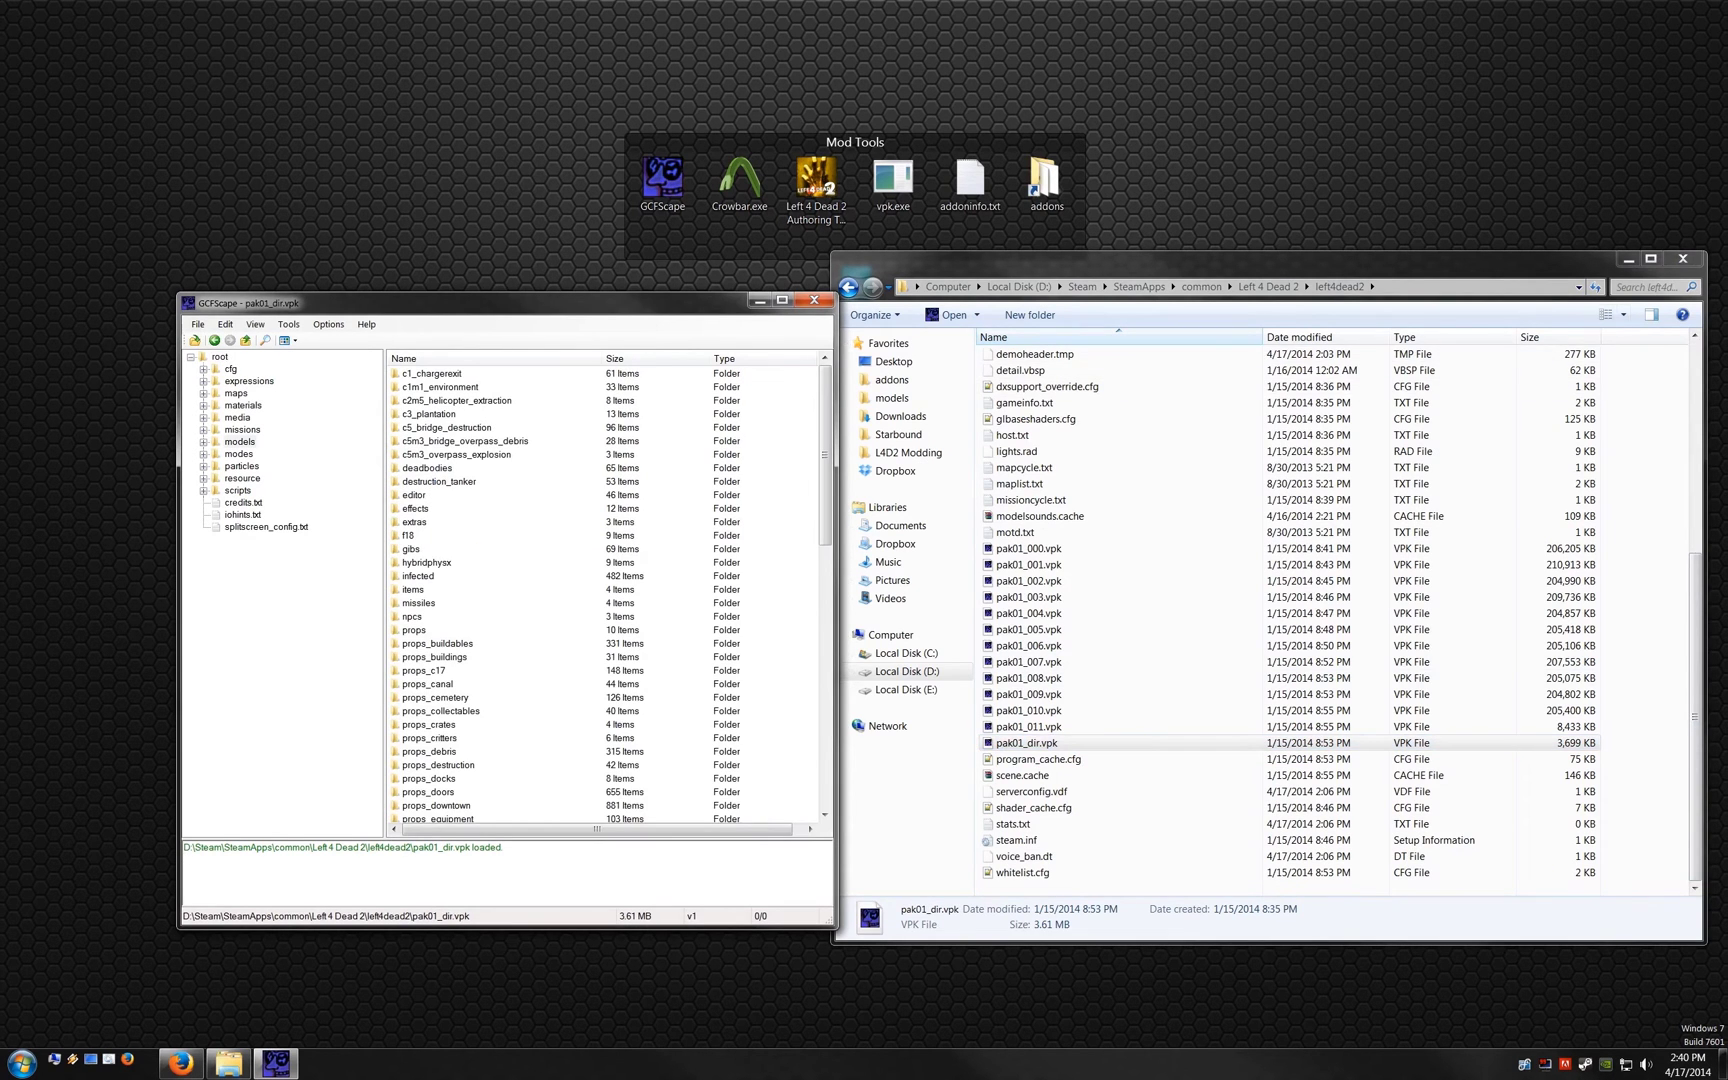
pyautogui.click(1683, 258)
pyautogui.doubleClick(862, 555)
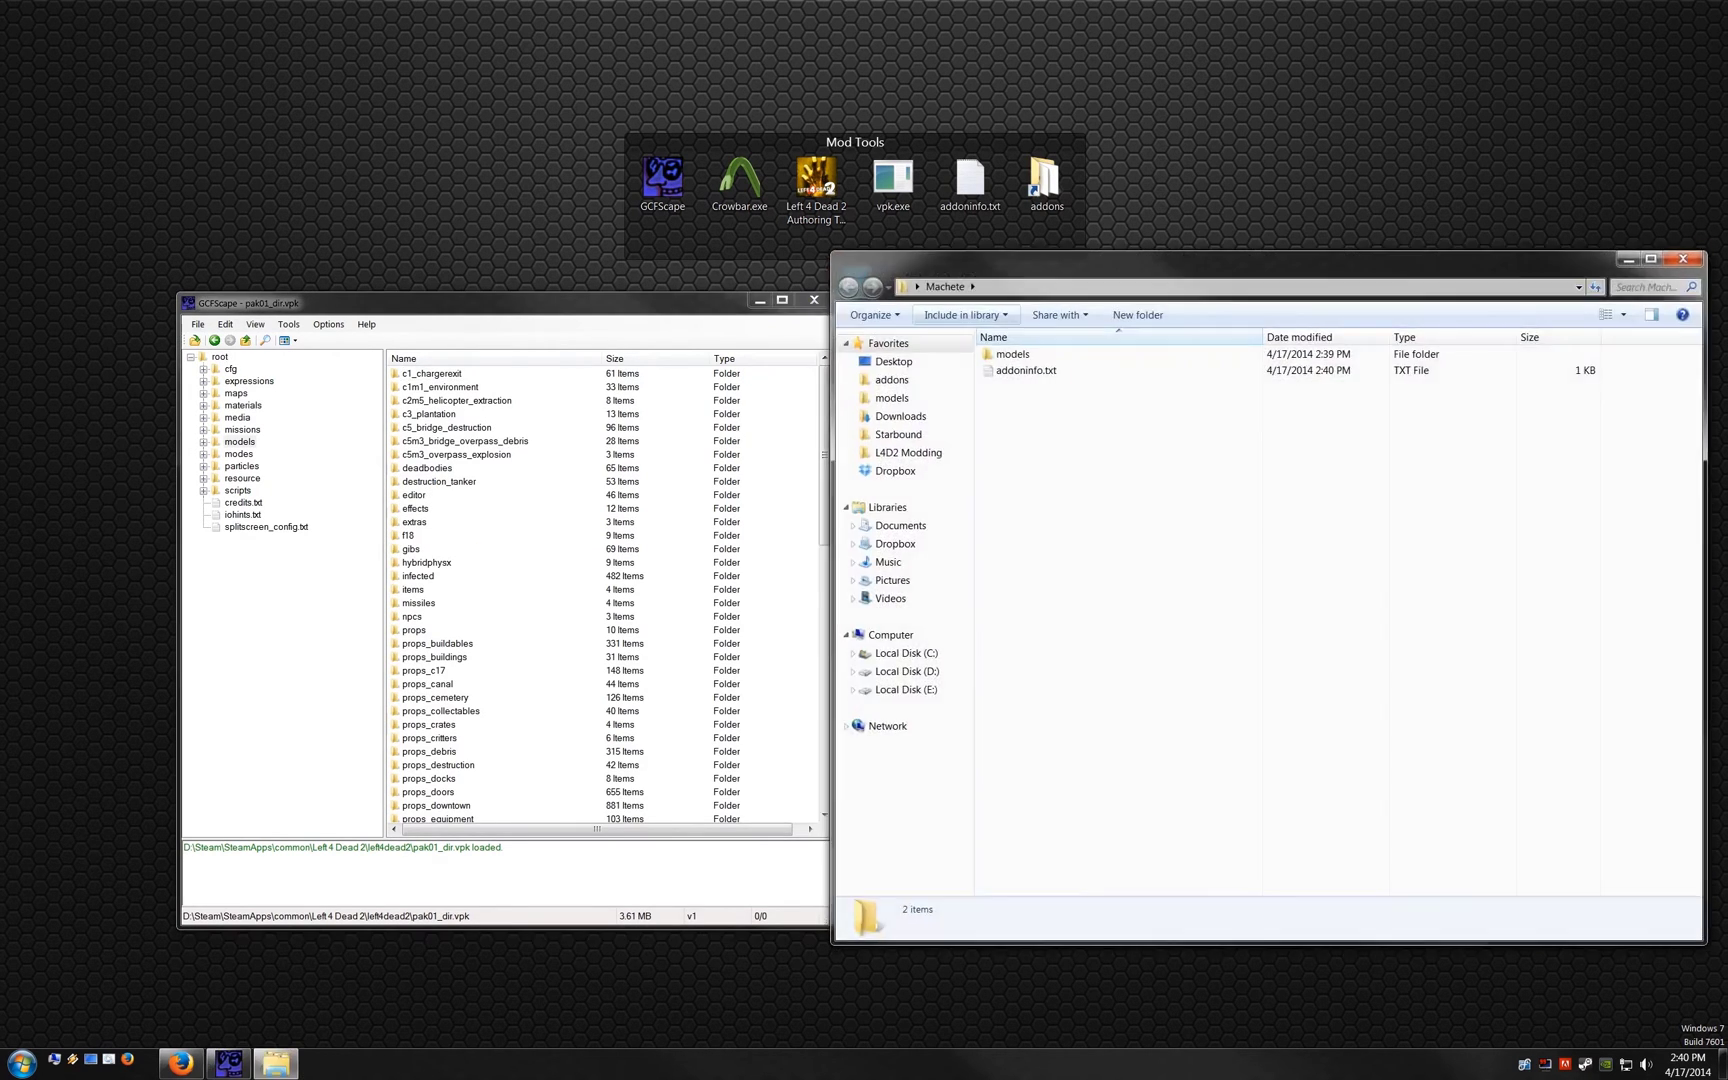
pyautogui.press('Down')
pyautogui.press('Return')
pyautogui.press('Return')
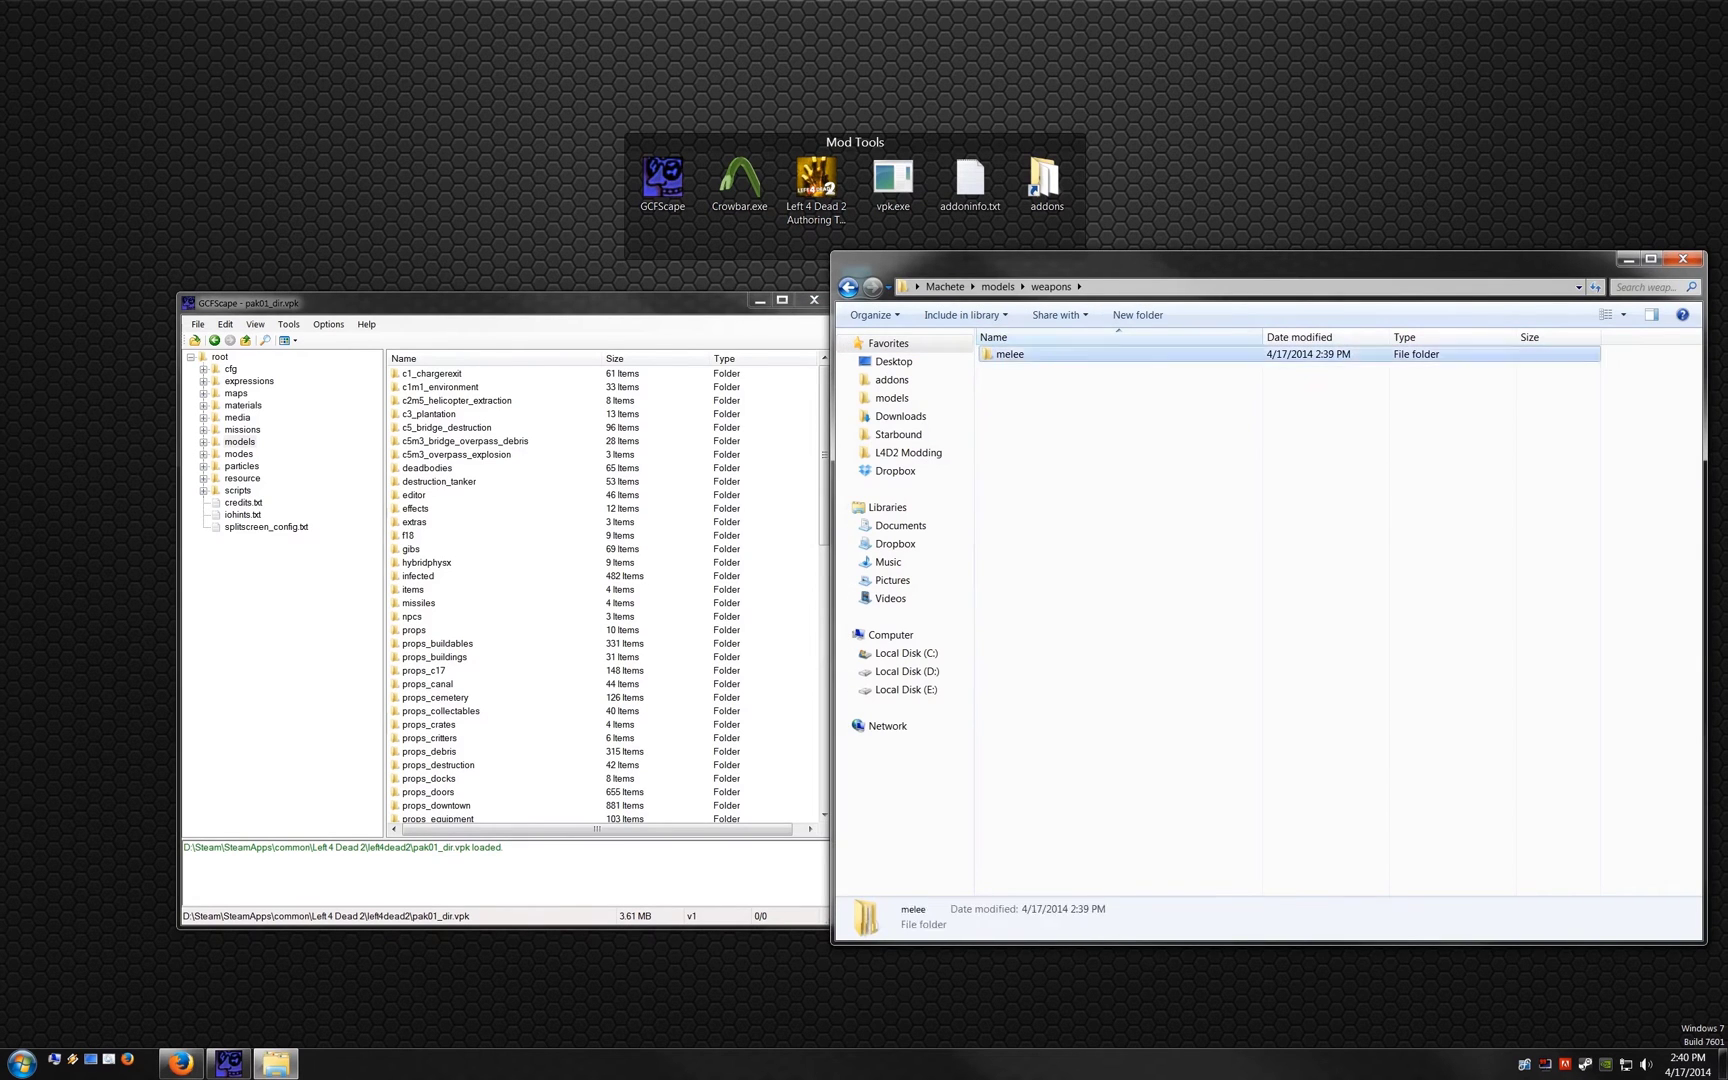
pyautogui.press('Return')
pyautogui.hotkey('alt', 'Tab')
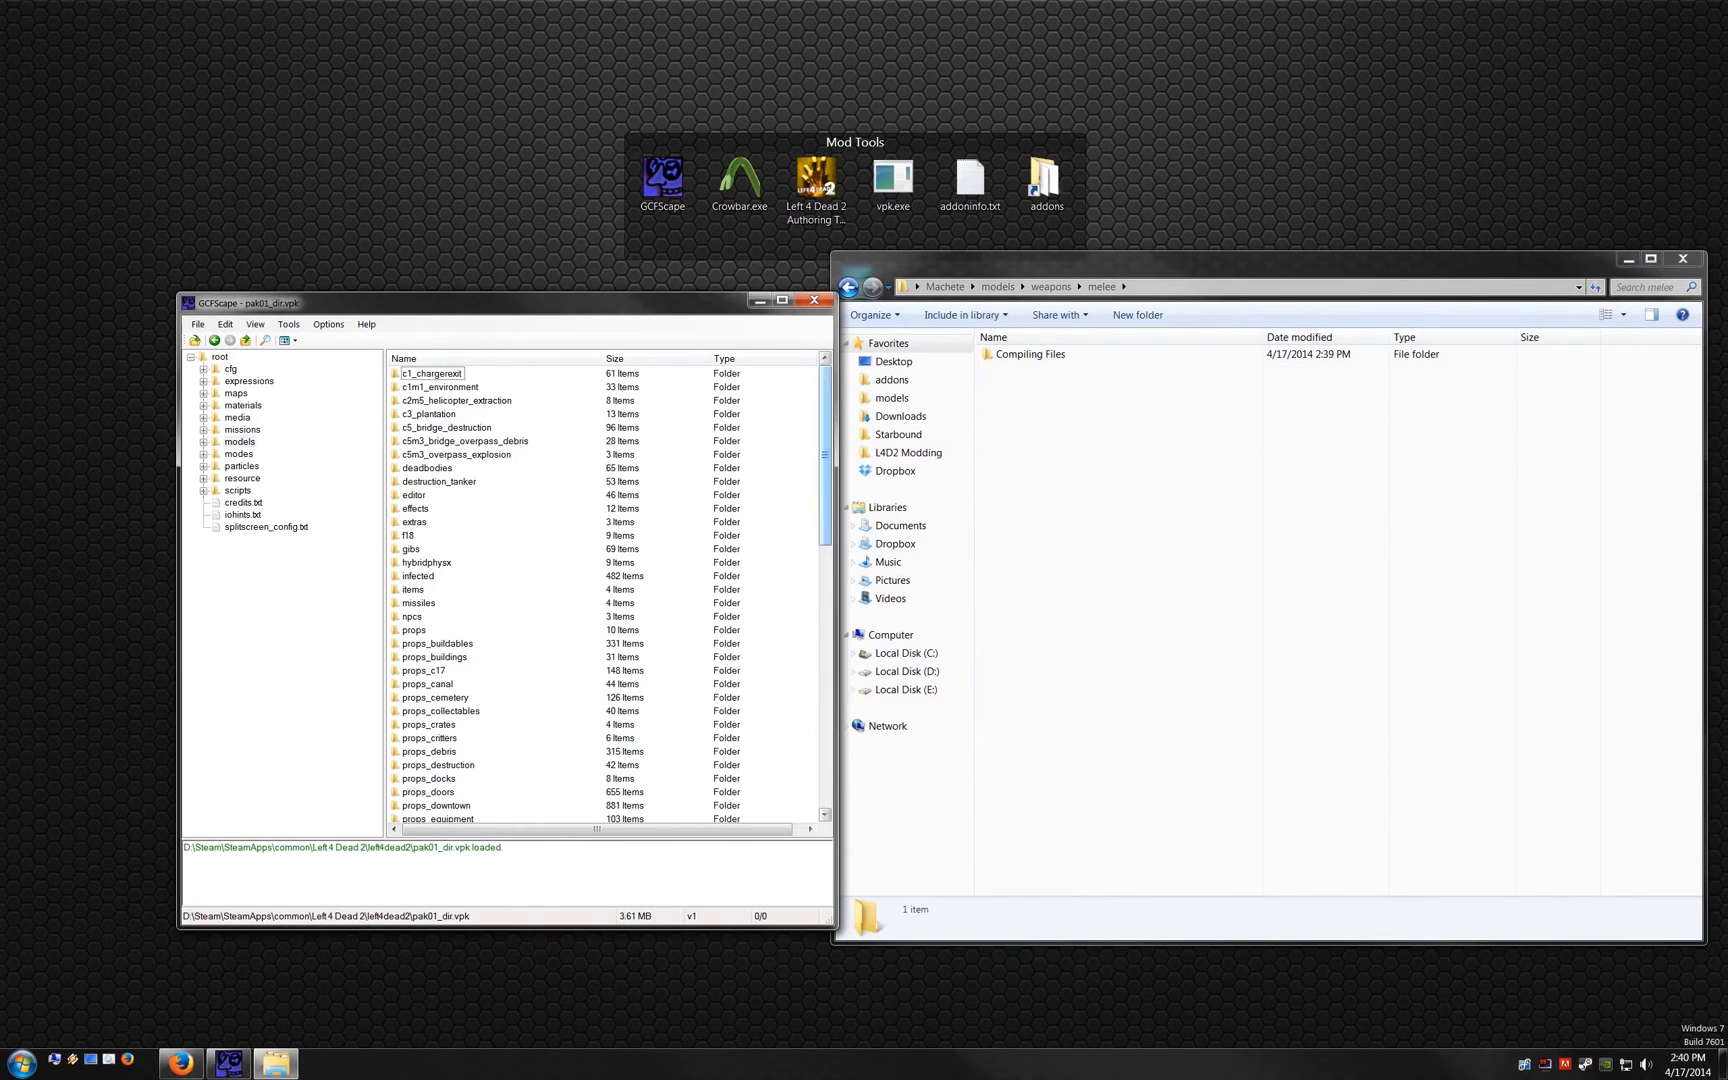
pyautogui.scroll(-8, 600, 595)
pyautogui.scroll(-5, 600, 595)
pyautogui.scroll(-3, 600, 595)
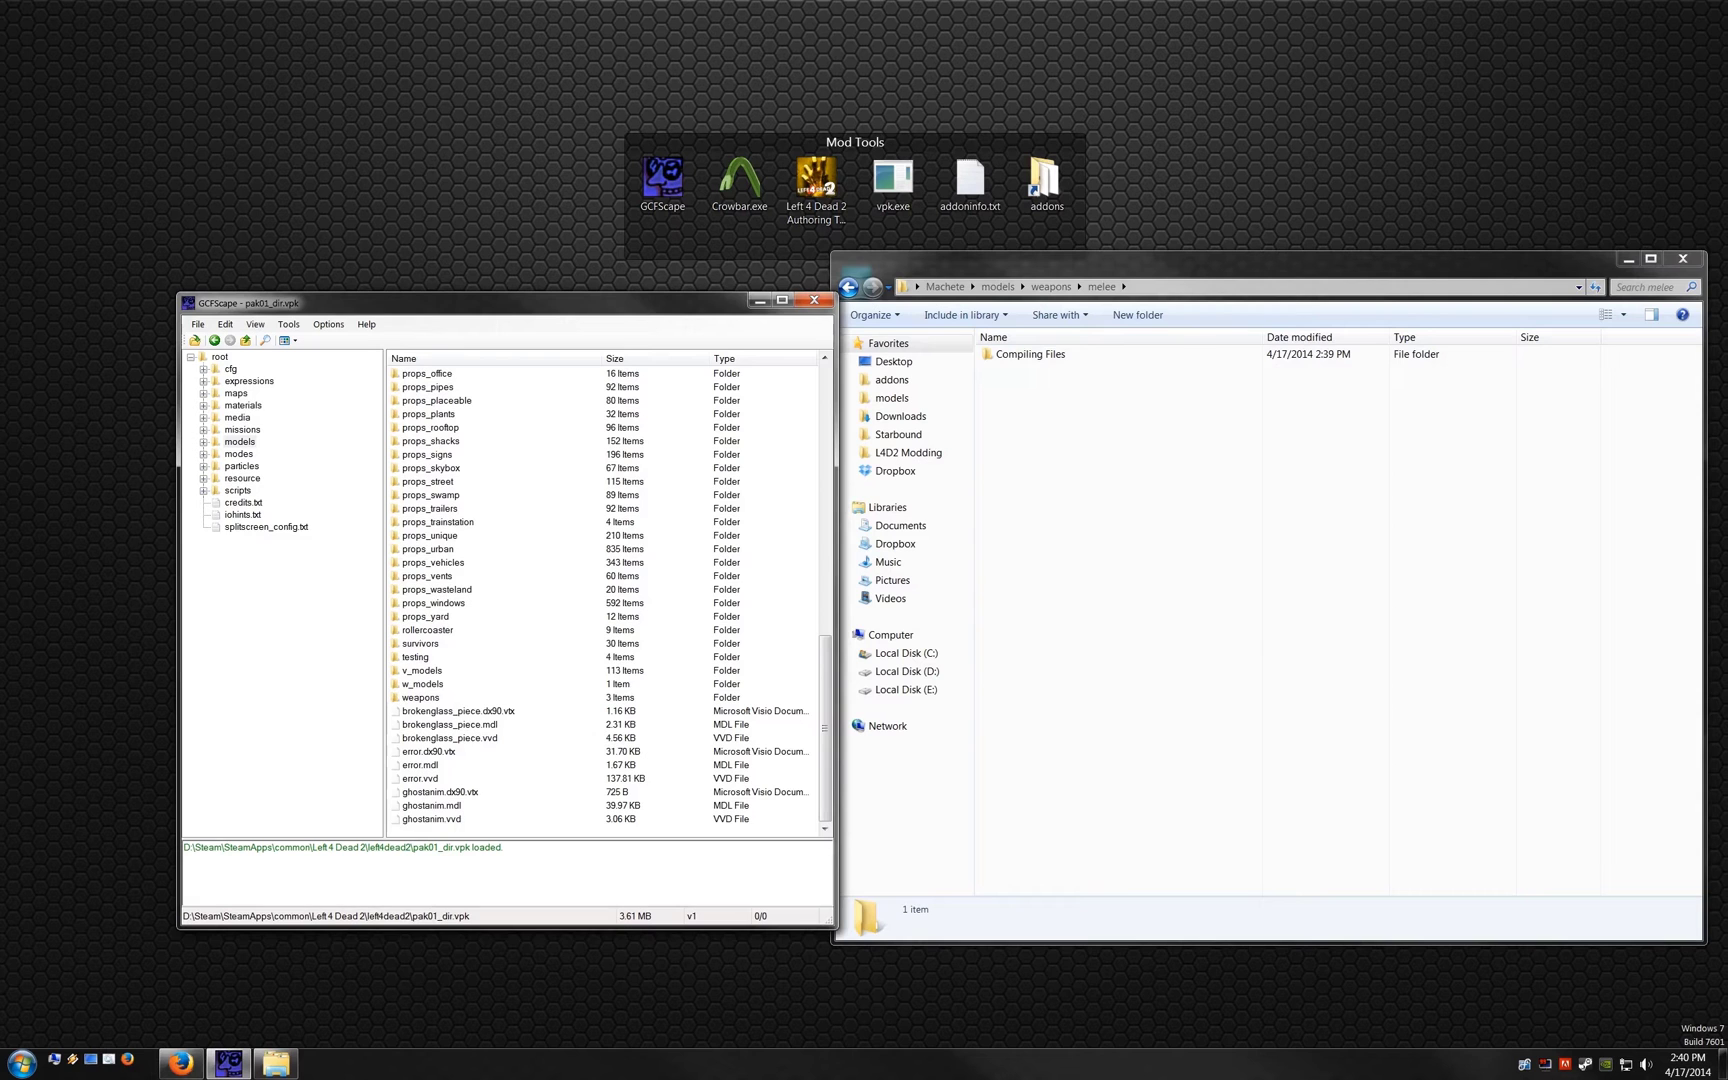
# Step: Extract the three v_machete files from the VPK's models\weapons\melee into the melee folder
pyautogui.doubleClick(420, 697)
pyautogui.doubleClick(415, 387)
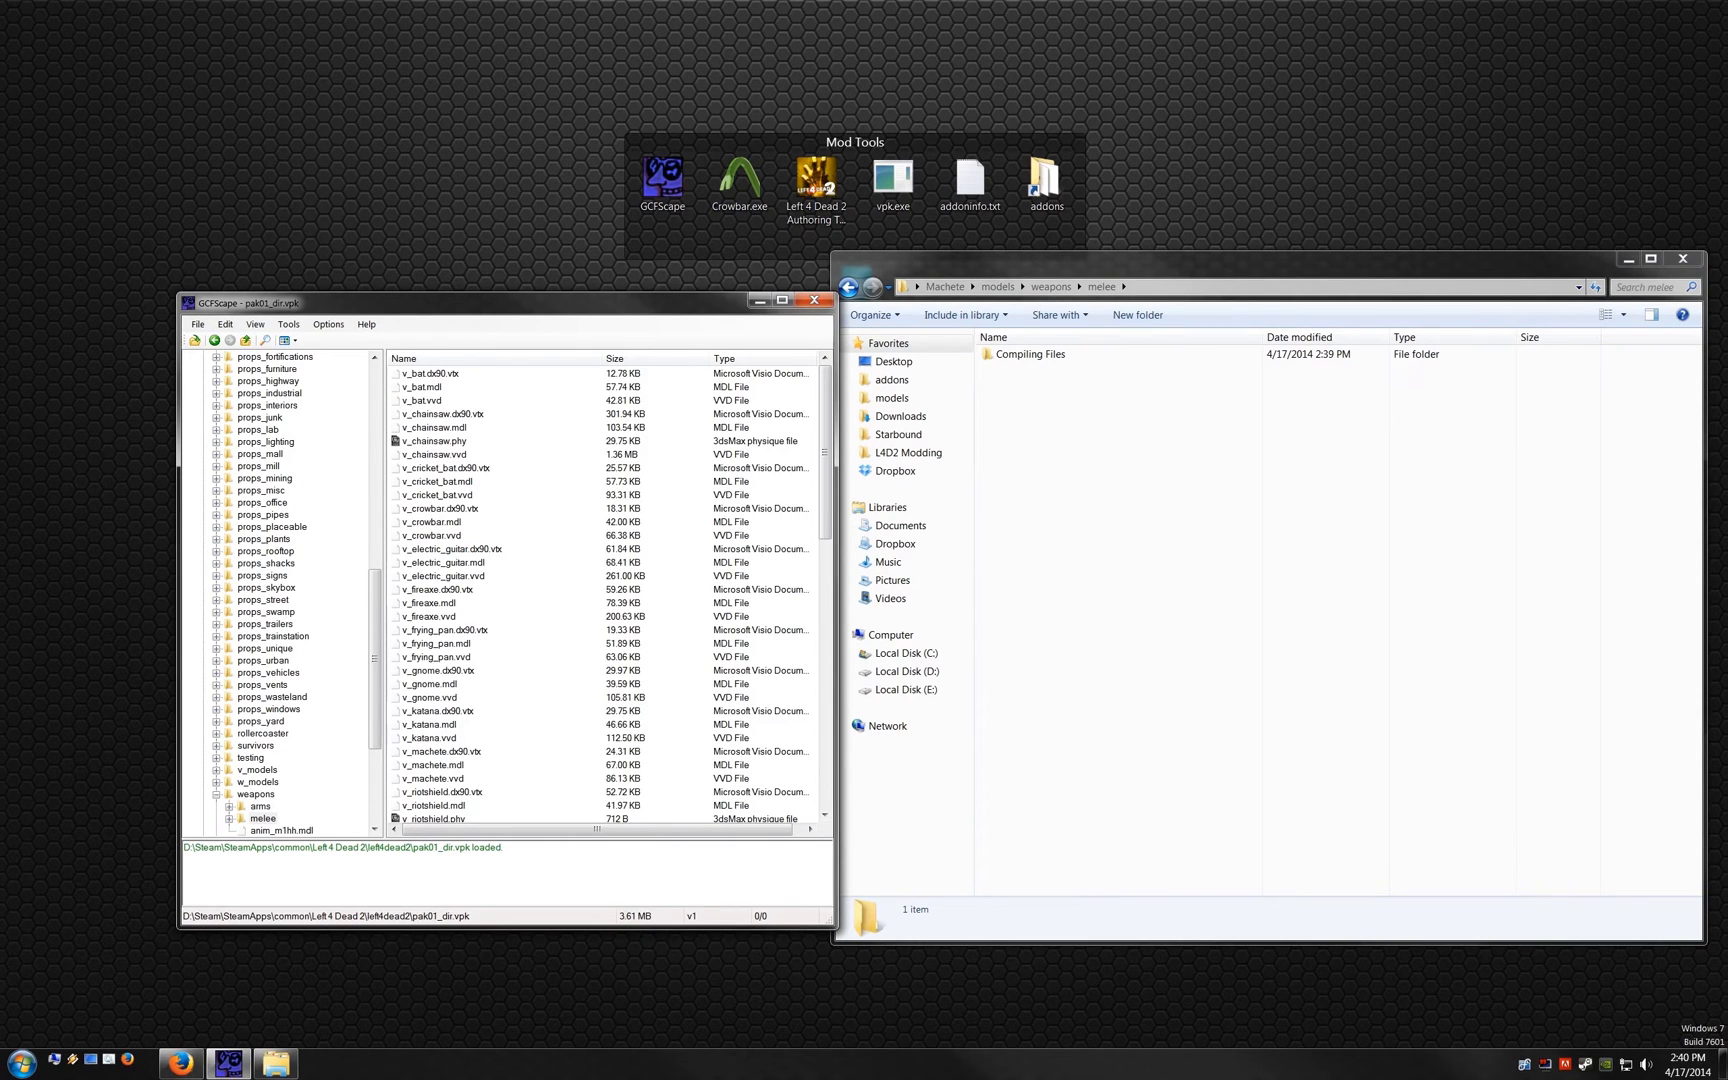
pyautogui.click(440, 751)
pyautogui.hotkey('shift', 'Down')
pyautogui.hotkey('shift', 'Down')
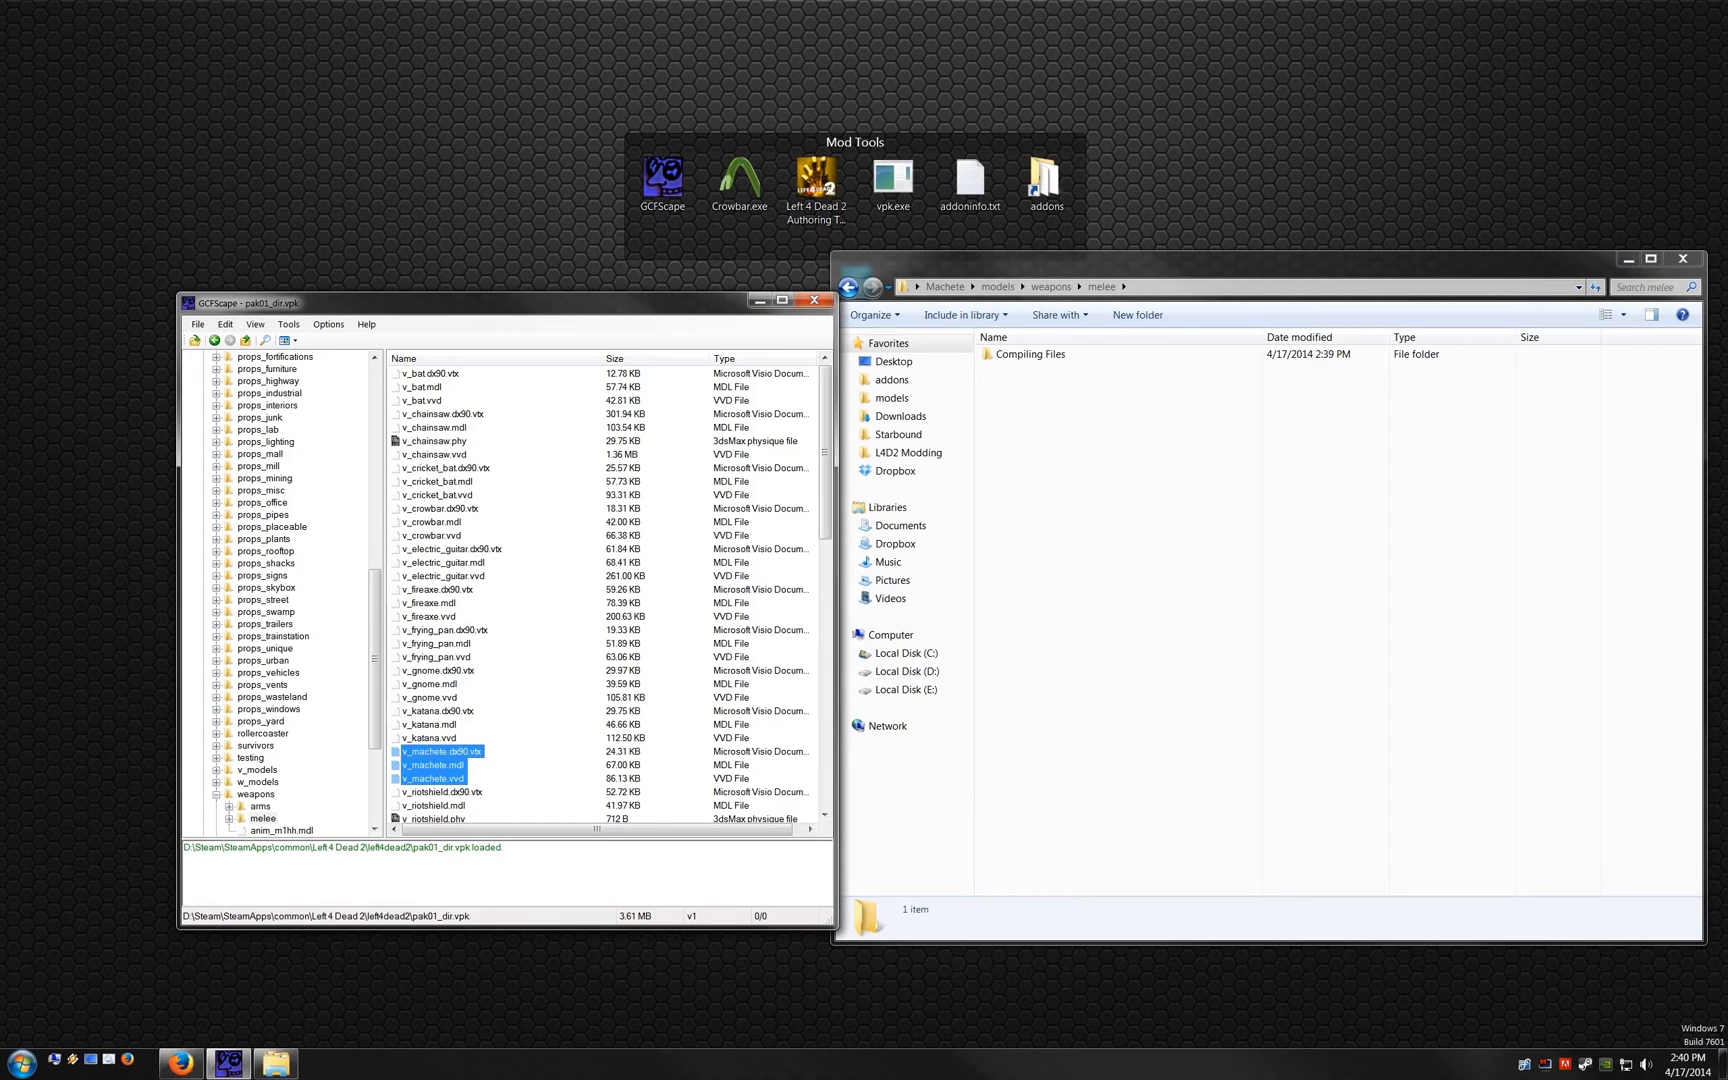
pyautogui.moveTo(435, 765); pyautogui.dragTo(1100, 500)
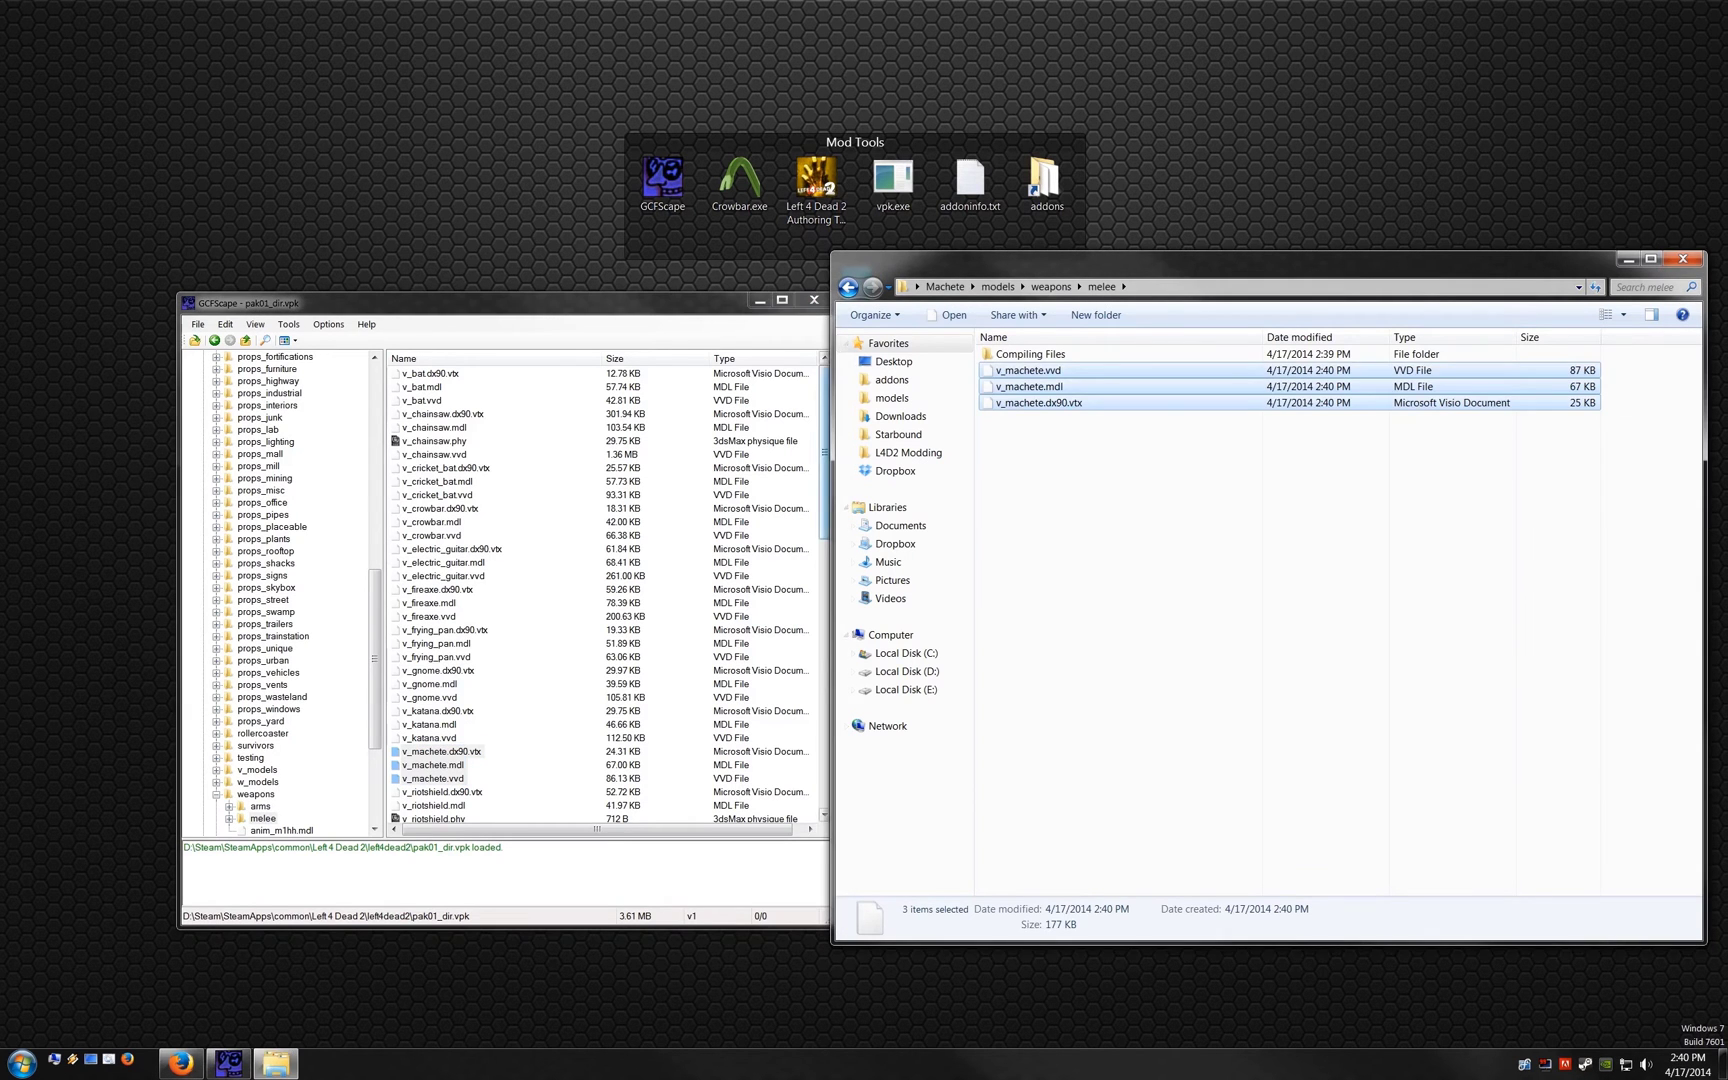
# Step: Extract the four w_machete files into the melee folder and close GCFScape
pyautogui.scroll(-4, 600, 600)
pyautogui.scroll(-5, 600, 600)
pyautogui.scroll(-5, 600, 600)
pyautogui.scroll(-4, 600, 600)
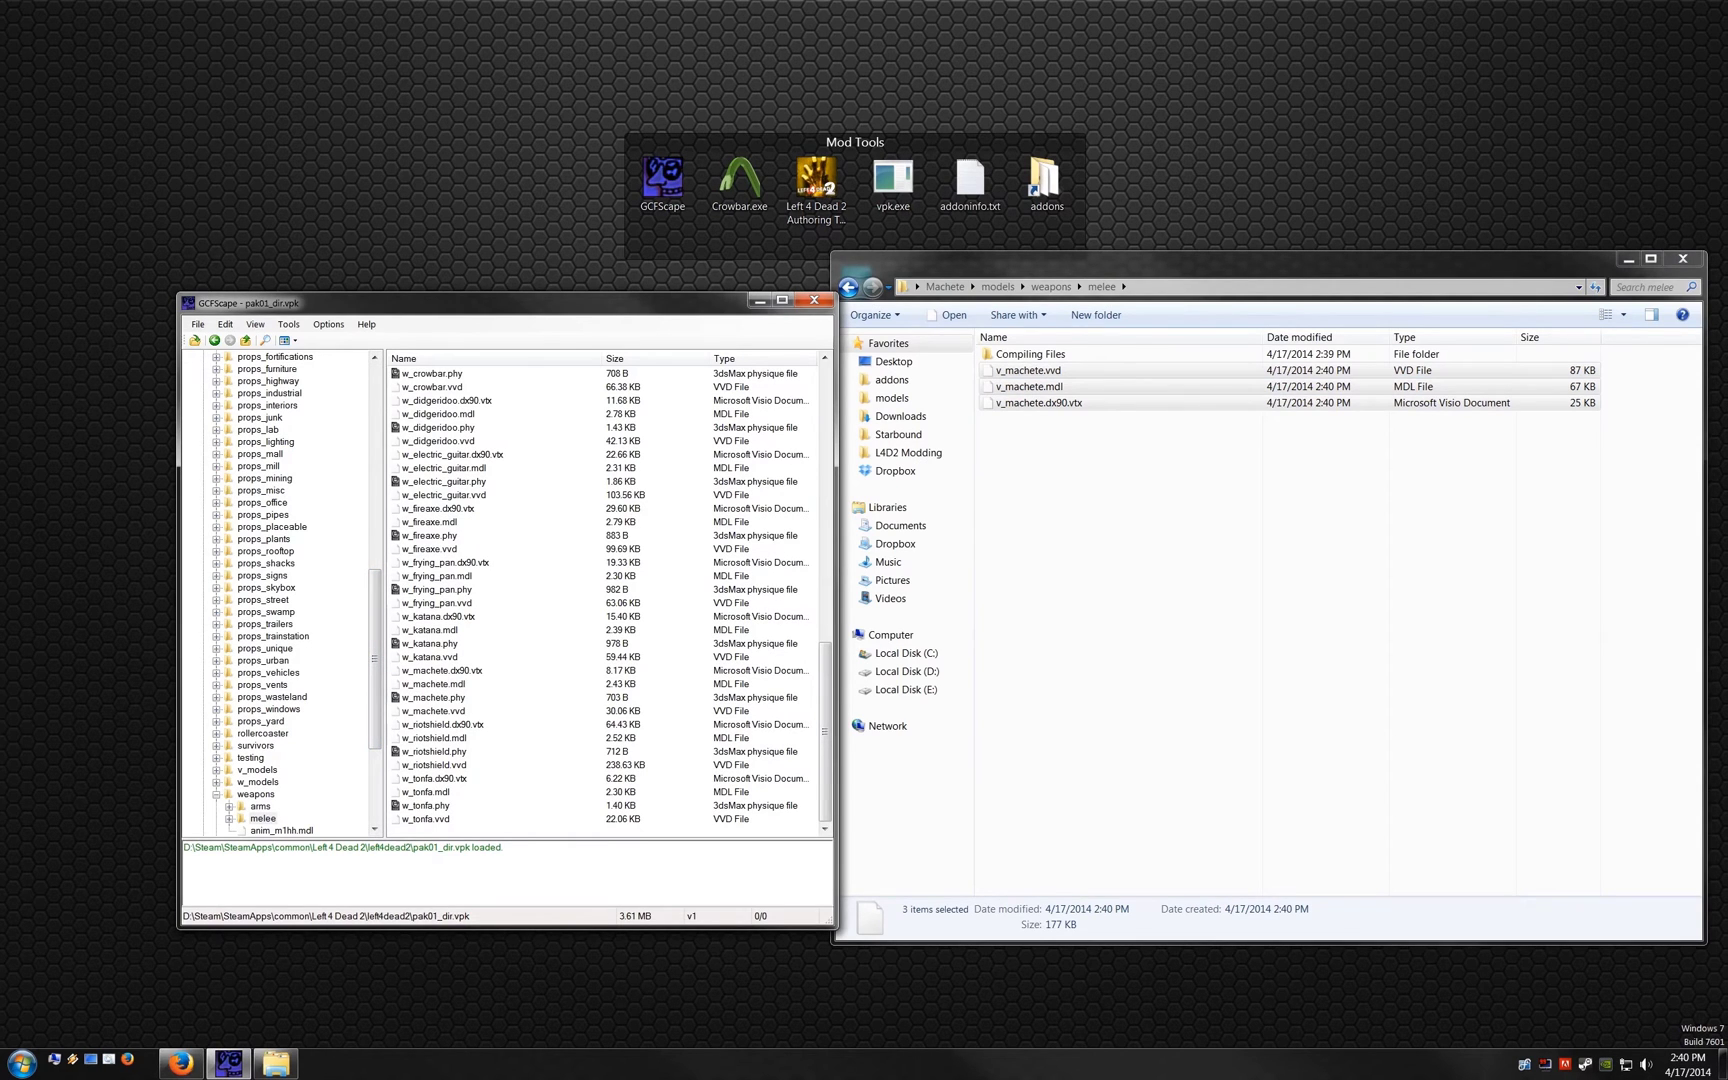
pyautogui.click(440, 670)
pyautogui.keyDown('shift'); pyautogui.click(435, 711); pyautogui.keyUp('shift')
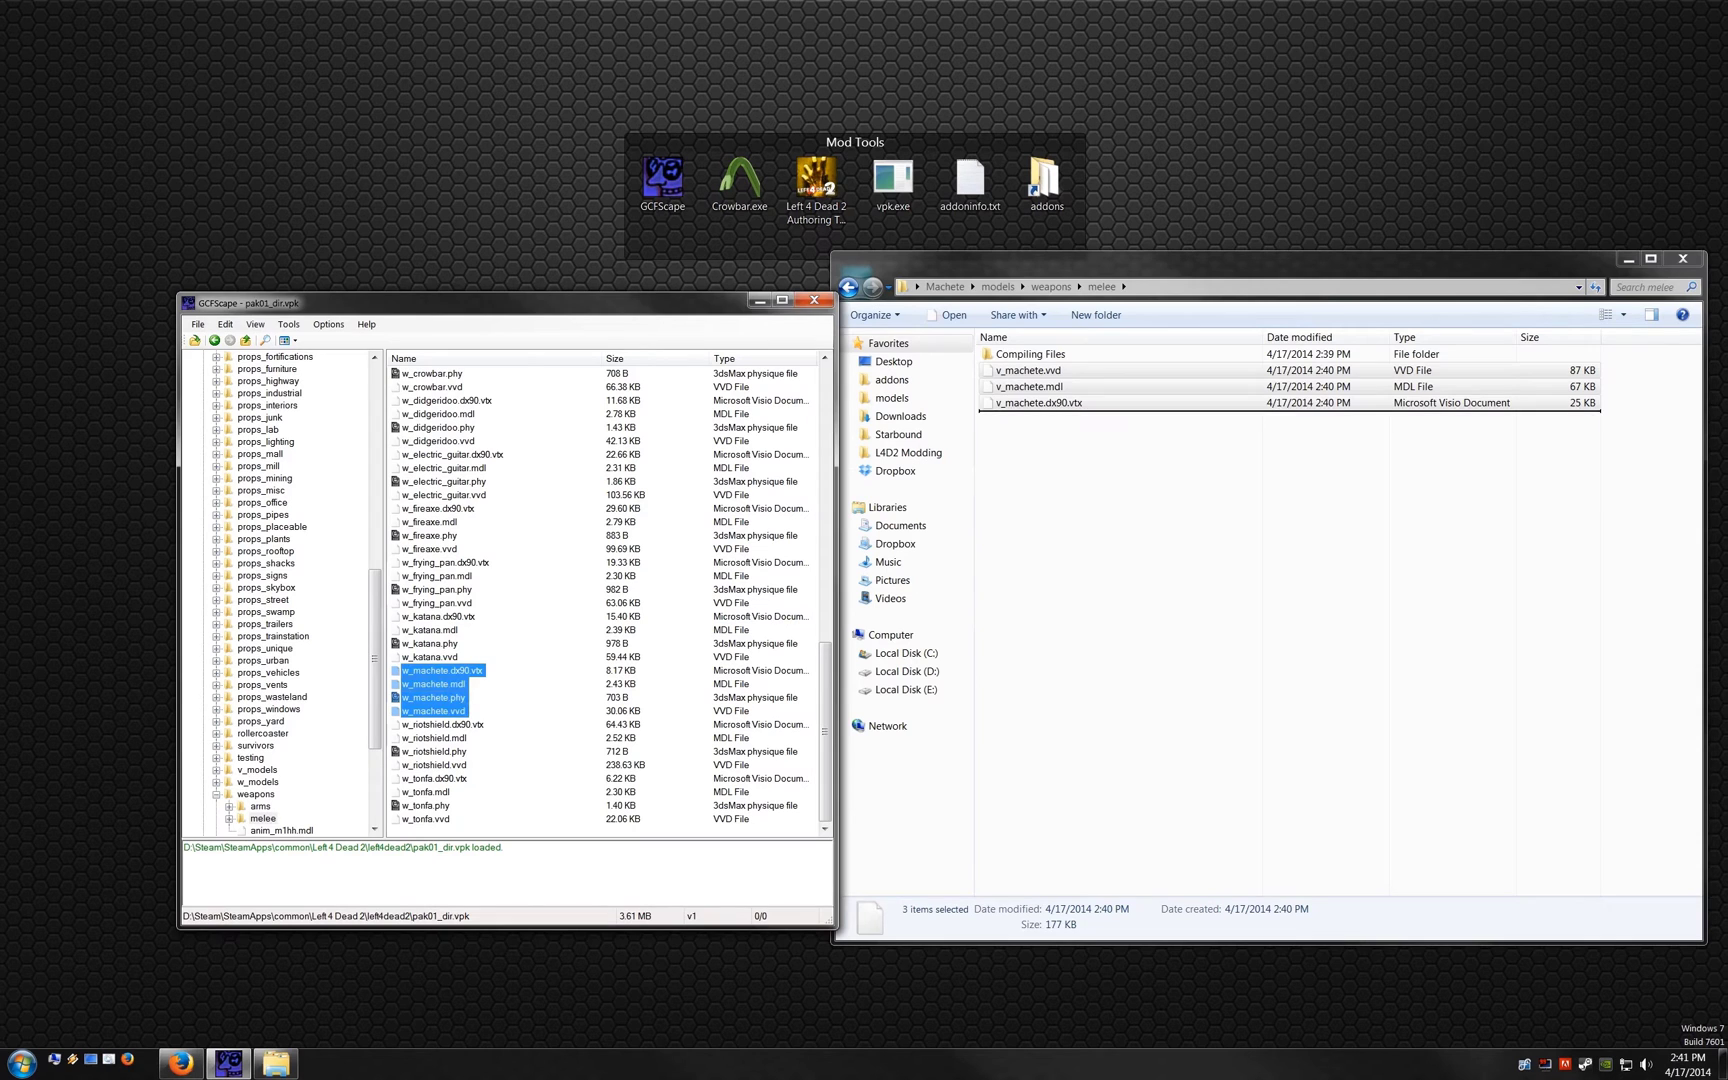
pyautogui.moveTo(435, 711); pyautogui.dragTo(1200, 600)
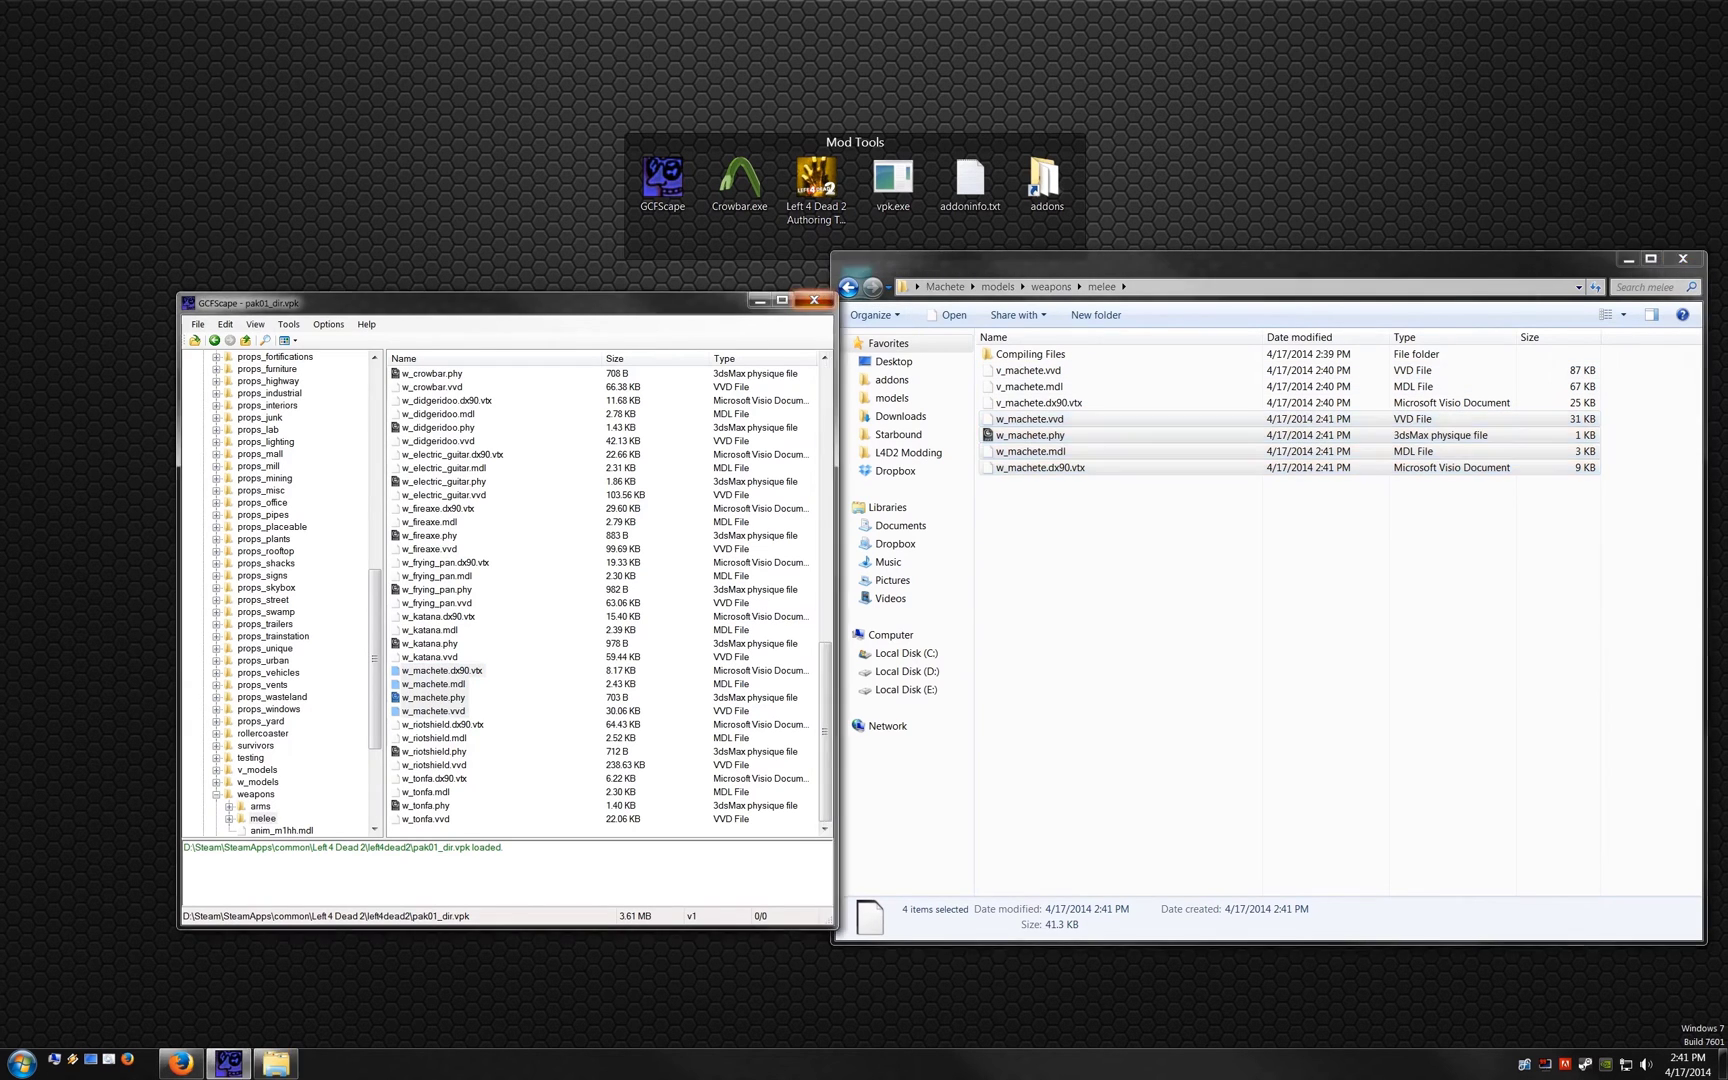
pyautogui.click(814, 299)
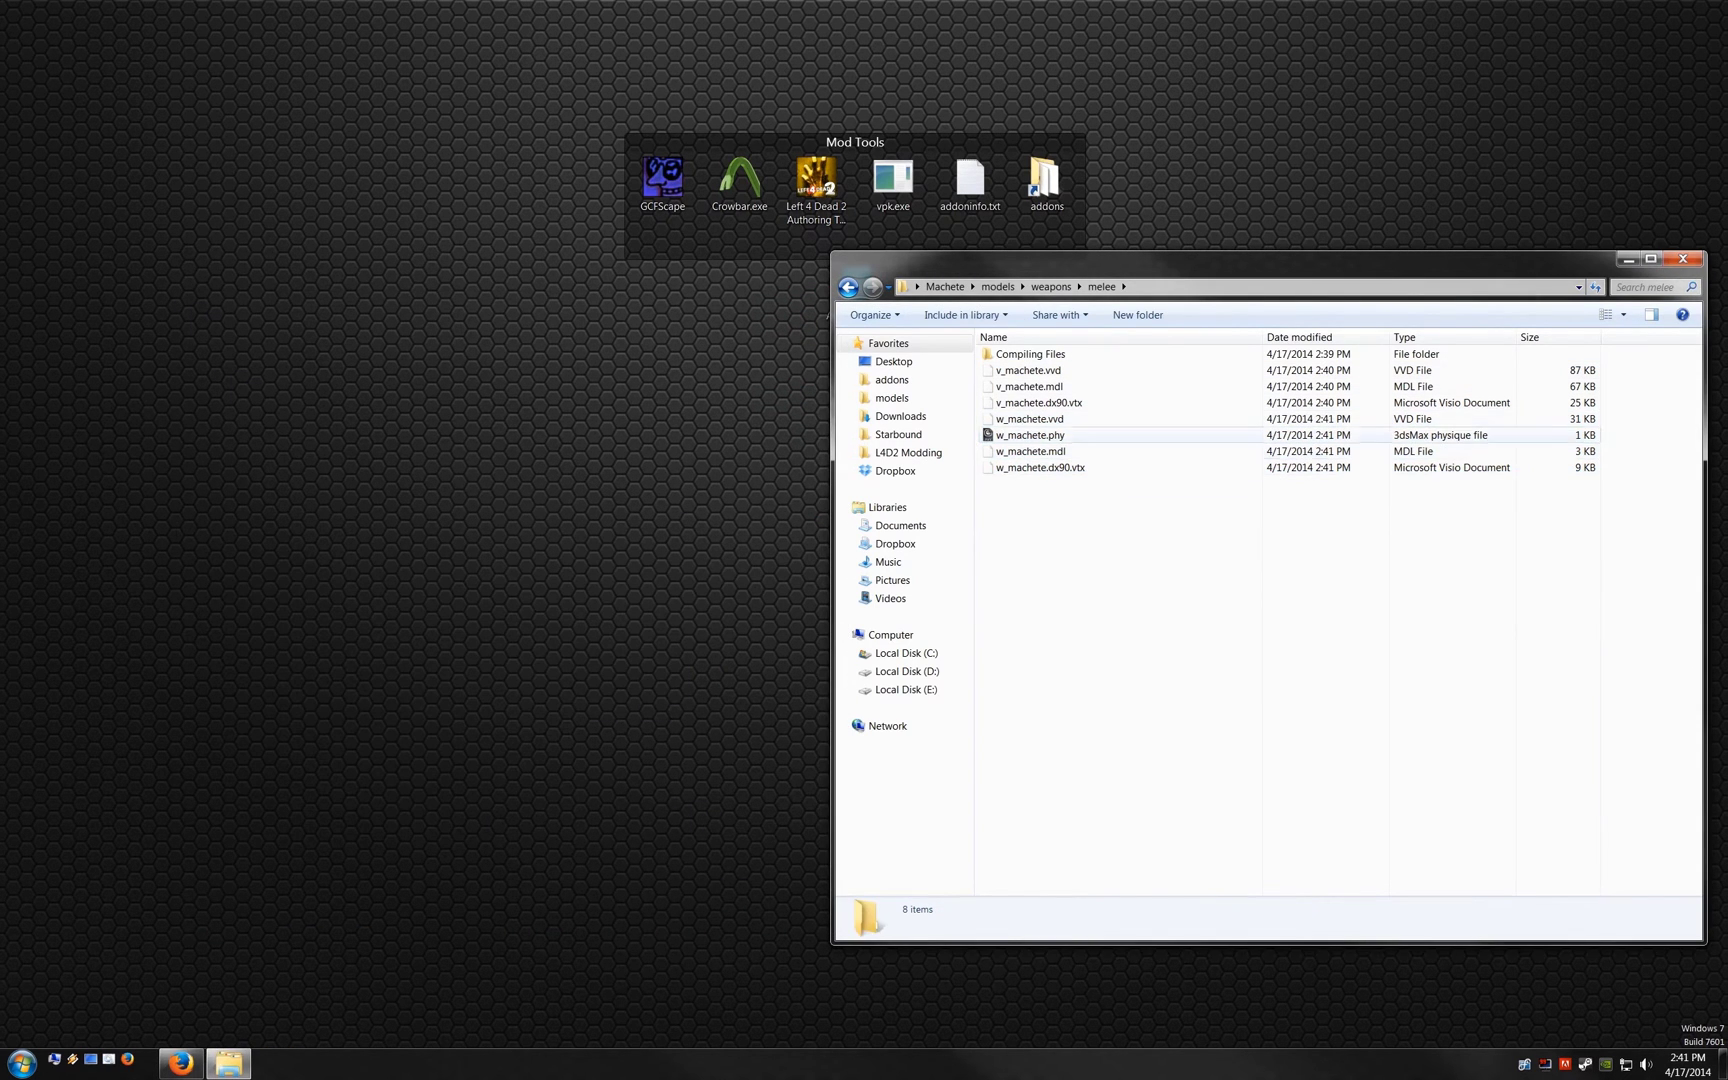
# Step: Decompile w_machete.mdl in Crowbar into a W=Worldmodel subfolder
pyautogui.click(1030, 451)
pyautogui.moveTo(1030, 451); pyautogui.dragTo(740, 180)
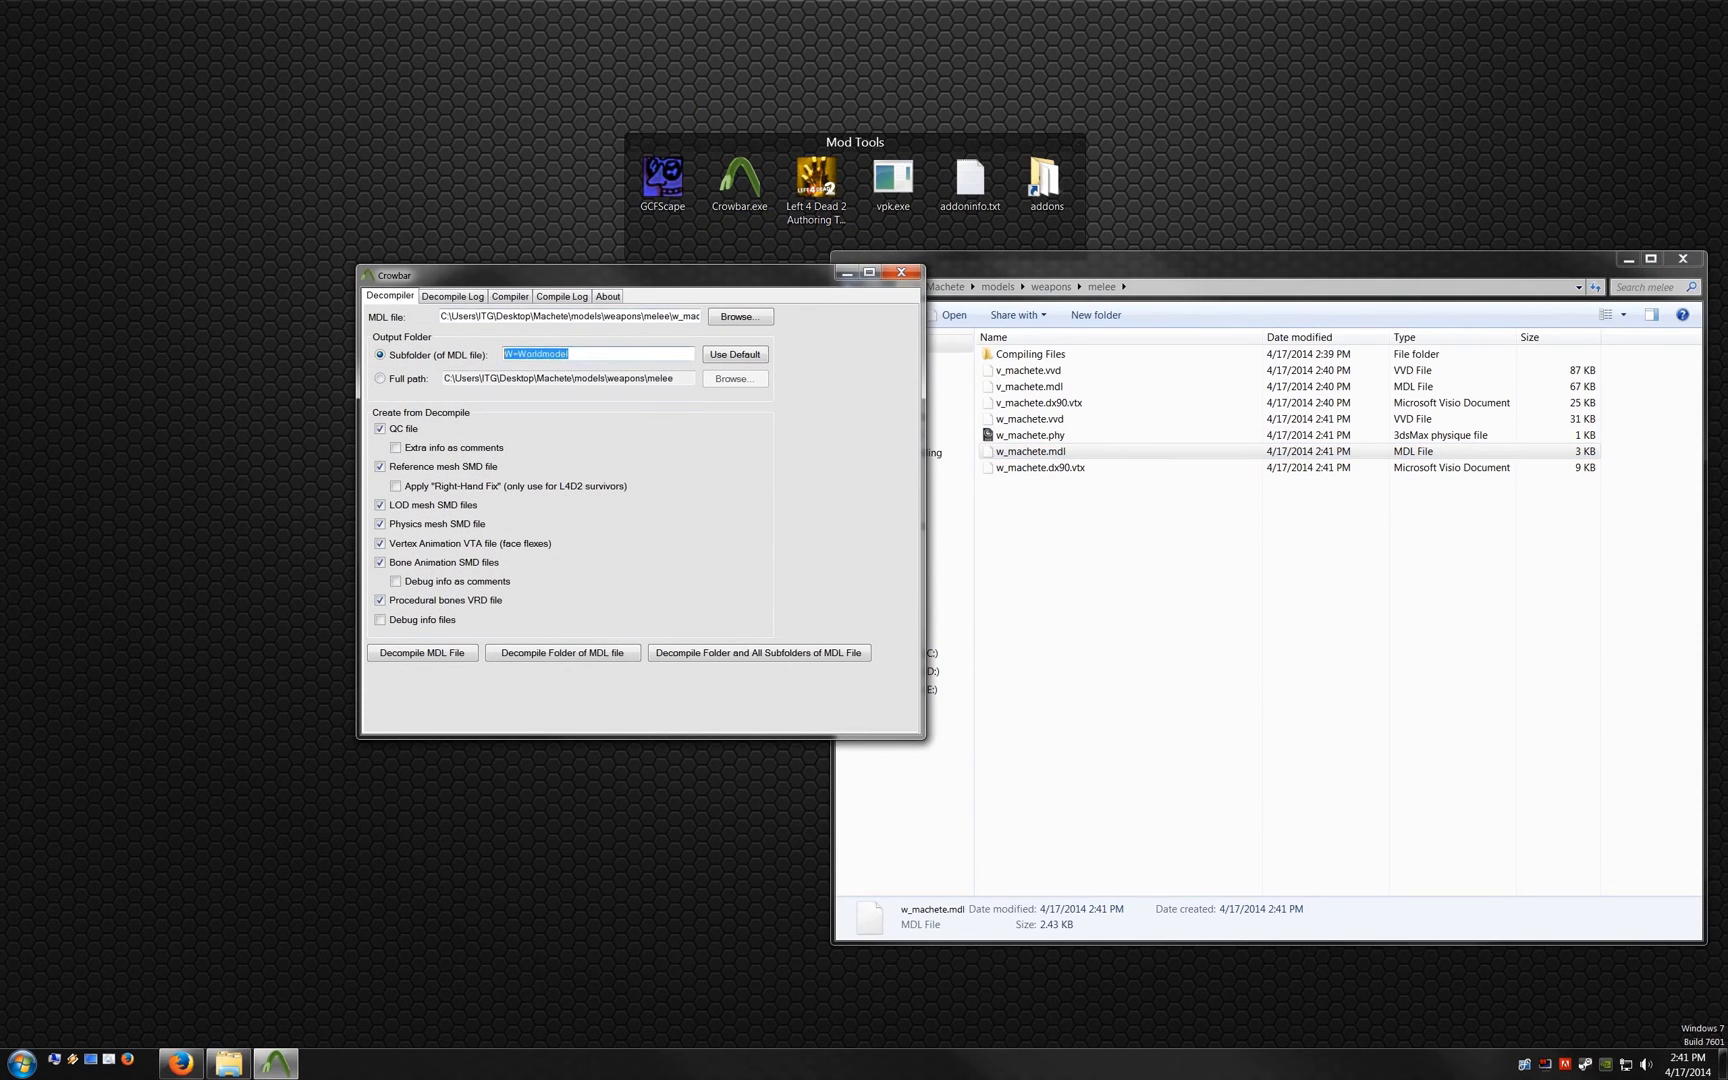
pyautogui.press('Tab')
pyautogui.press('Return')
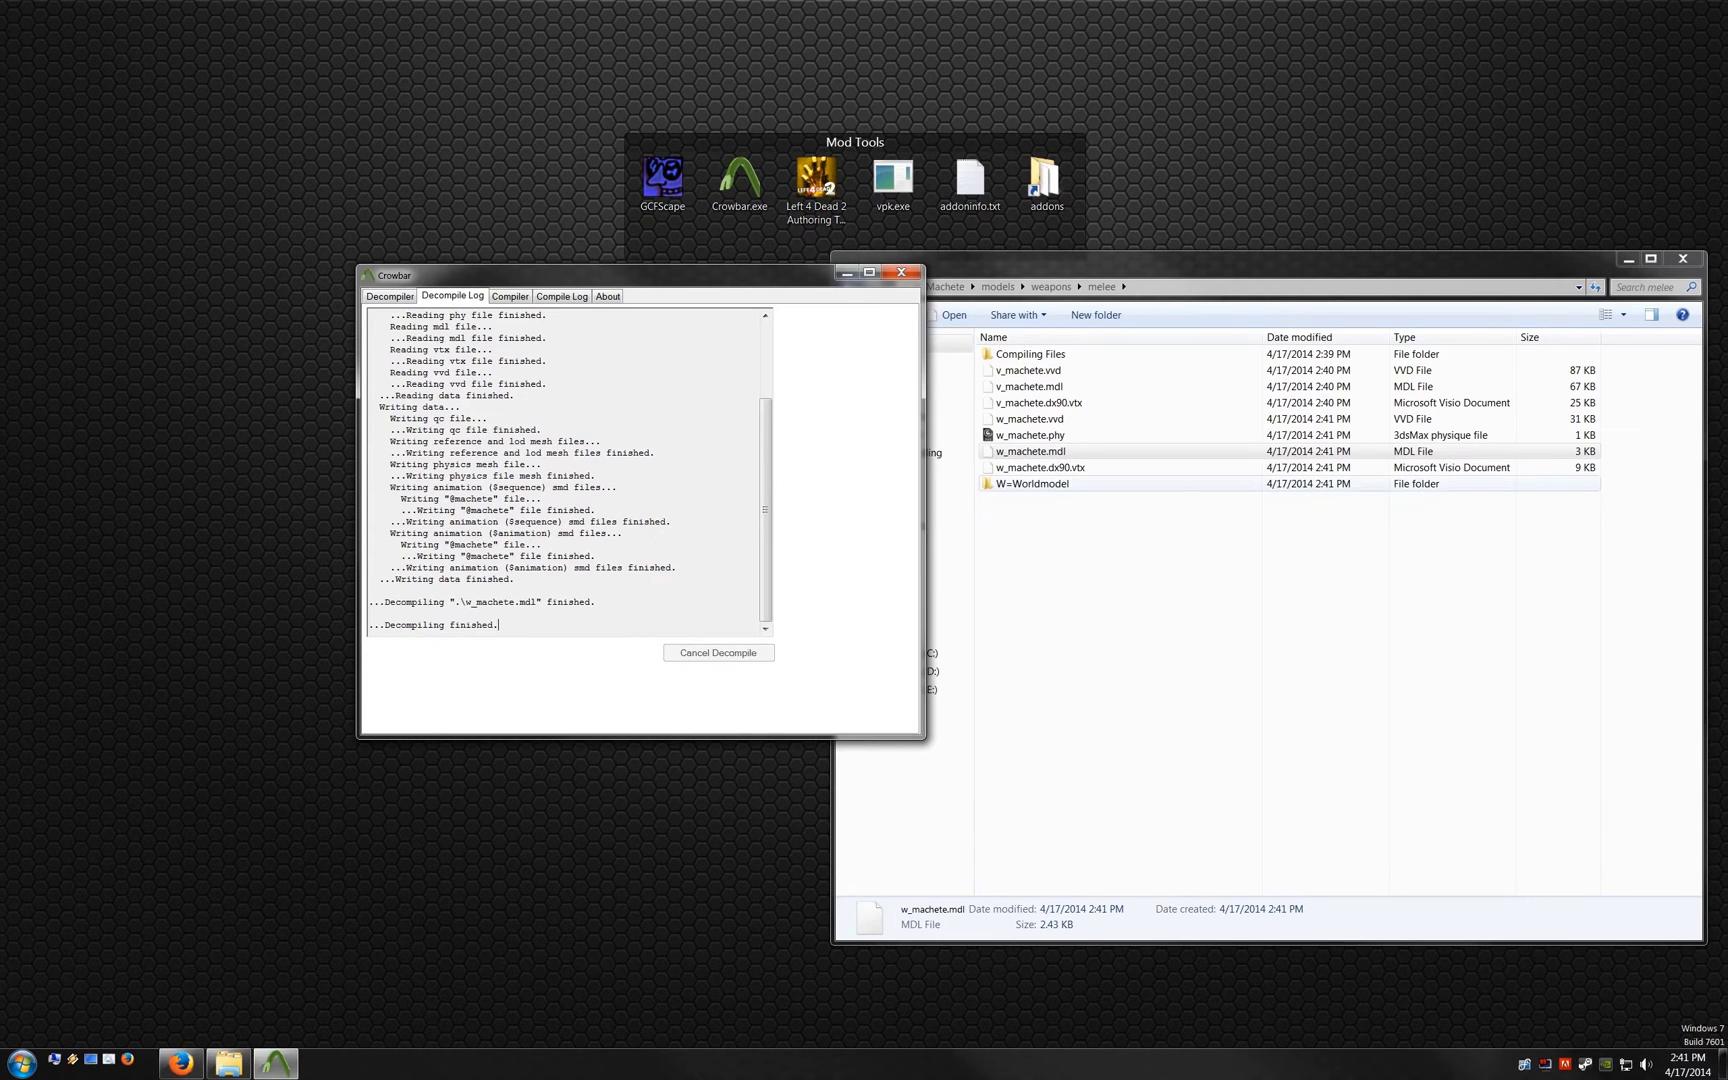
pyautogui.click(901, 271)
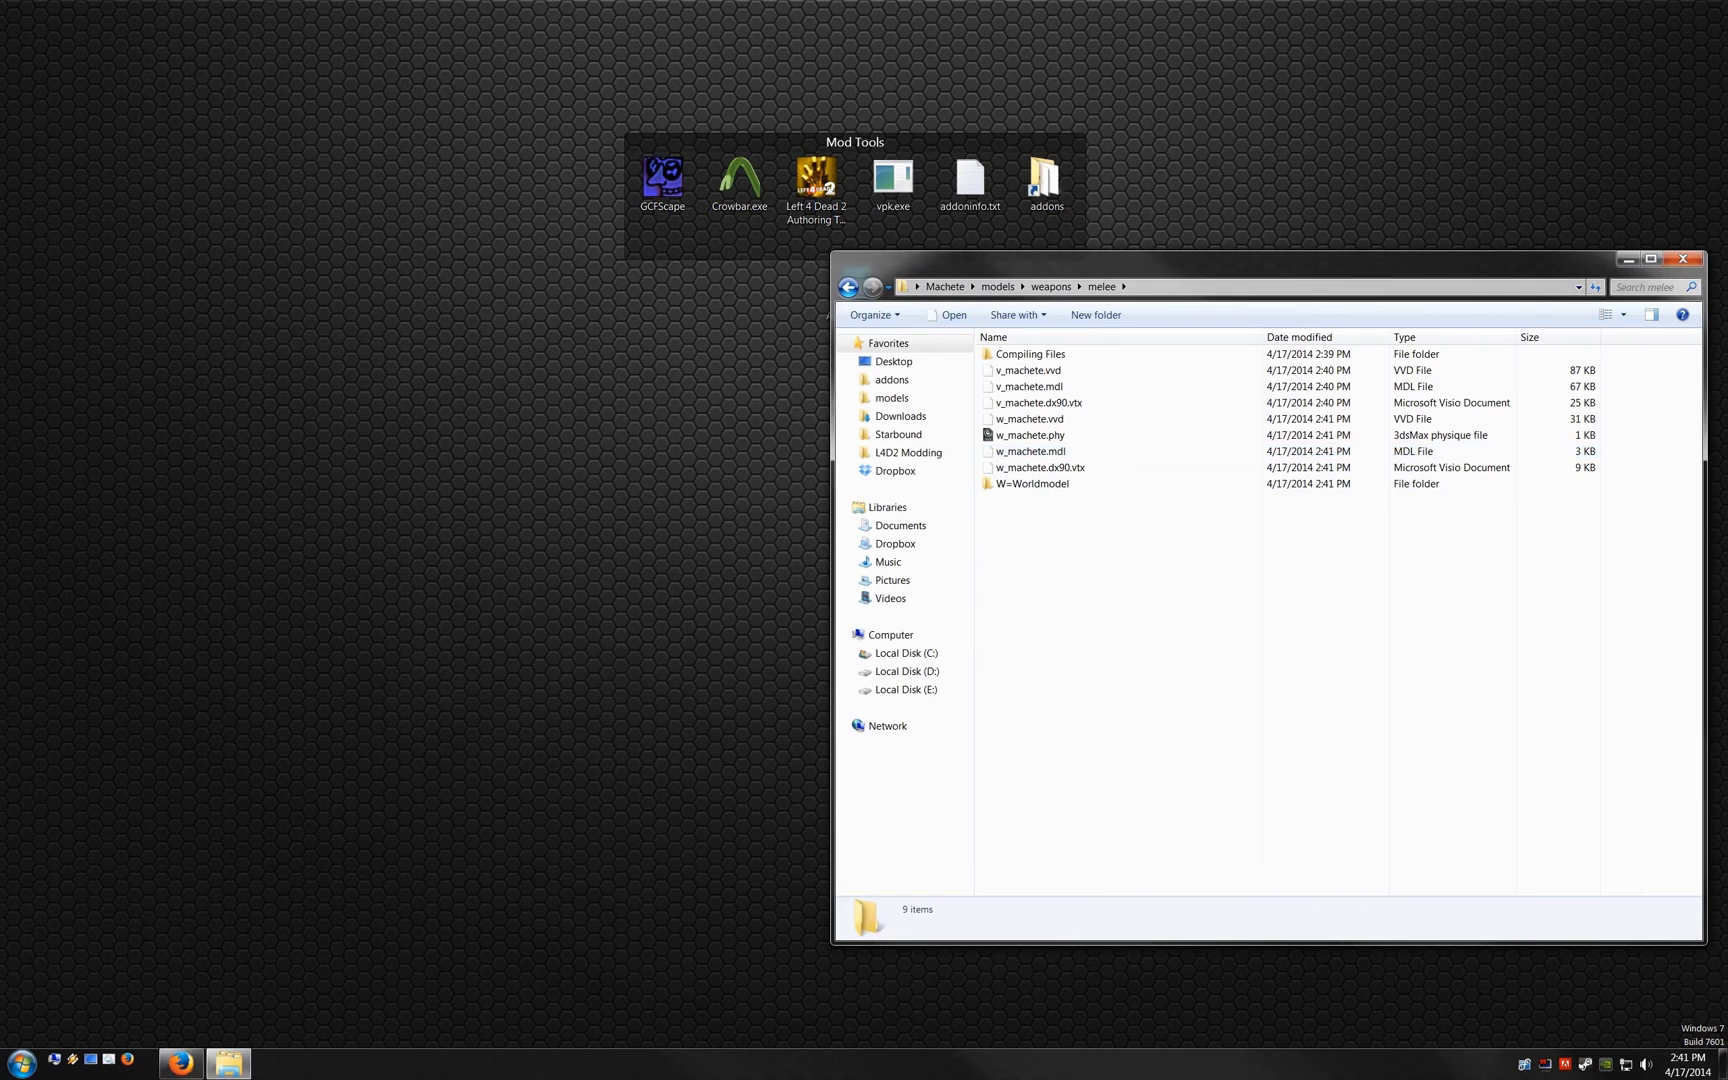
# Step: Decompile v_machete.mdl in Crowbar into a V=Viewmodel subfolder
pyautogui.click(1029, 386)
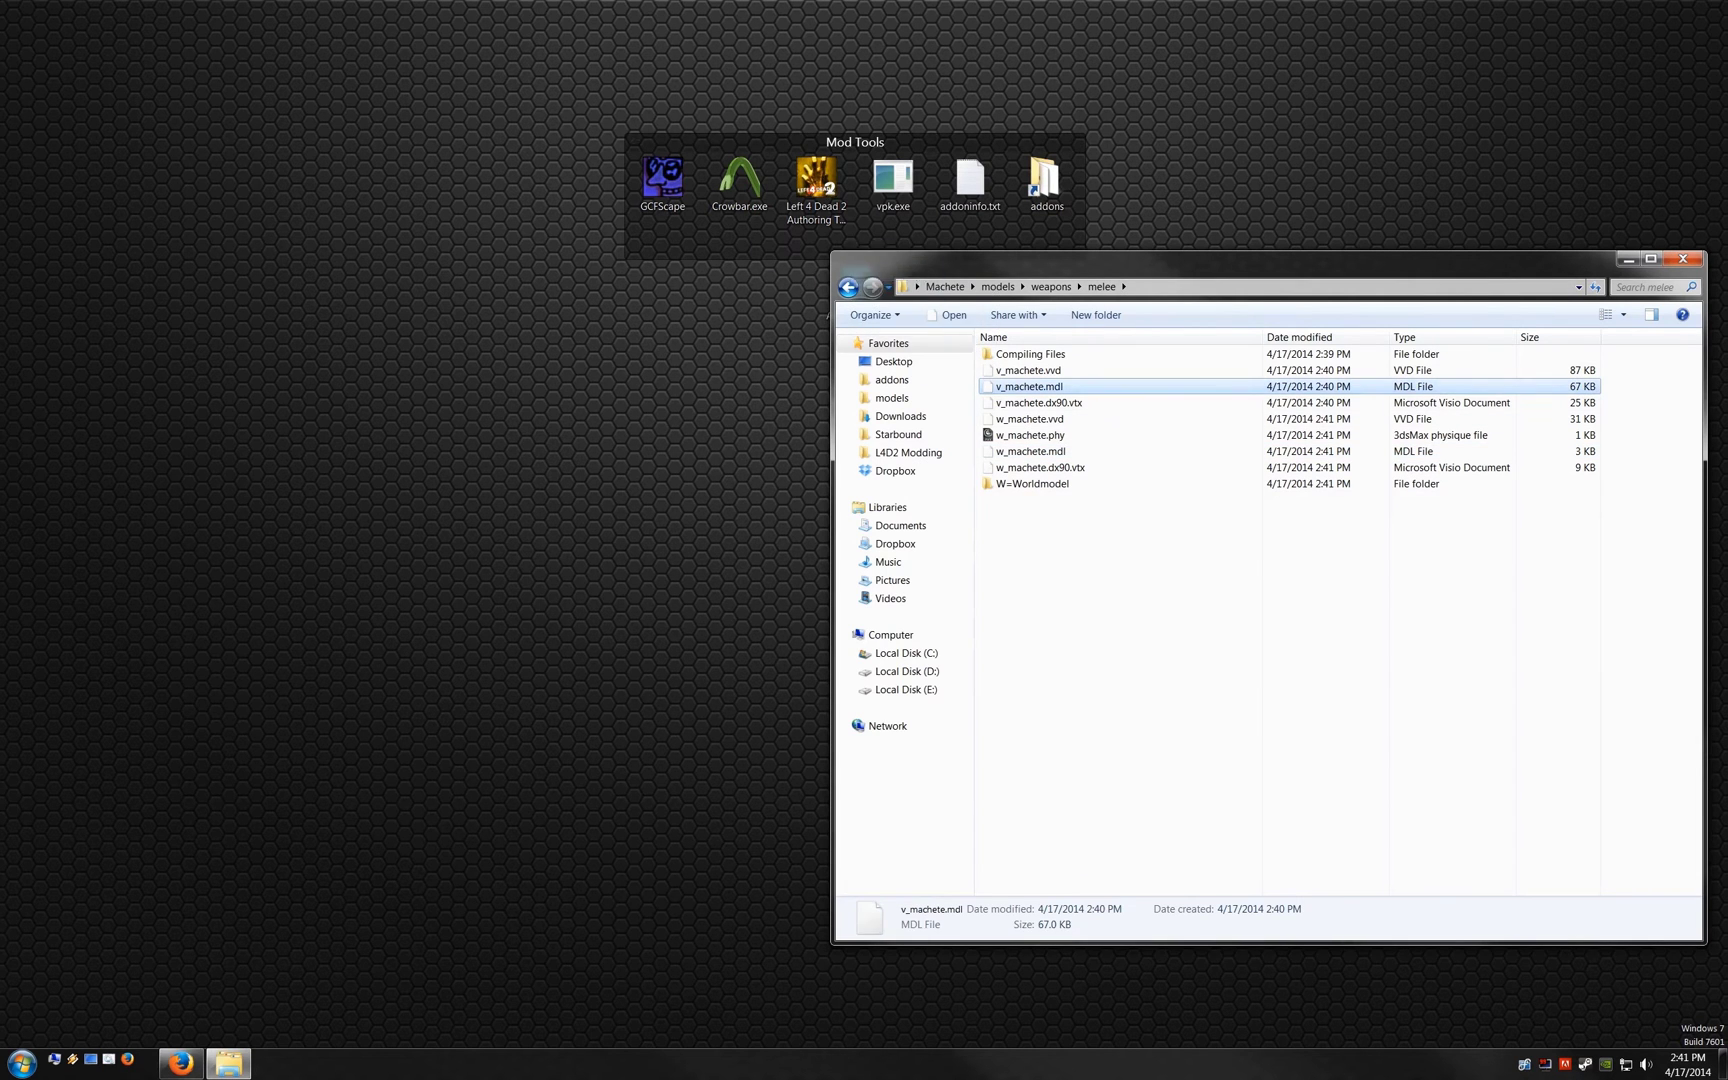
pyautogui.moveTo(1029, 386); pyautogui.dragTo(740, 180)
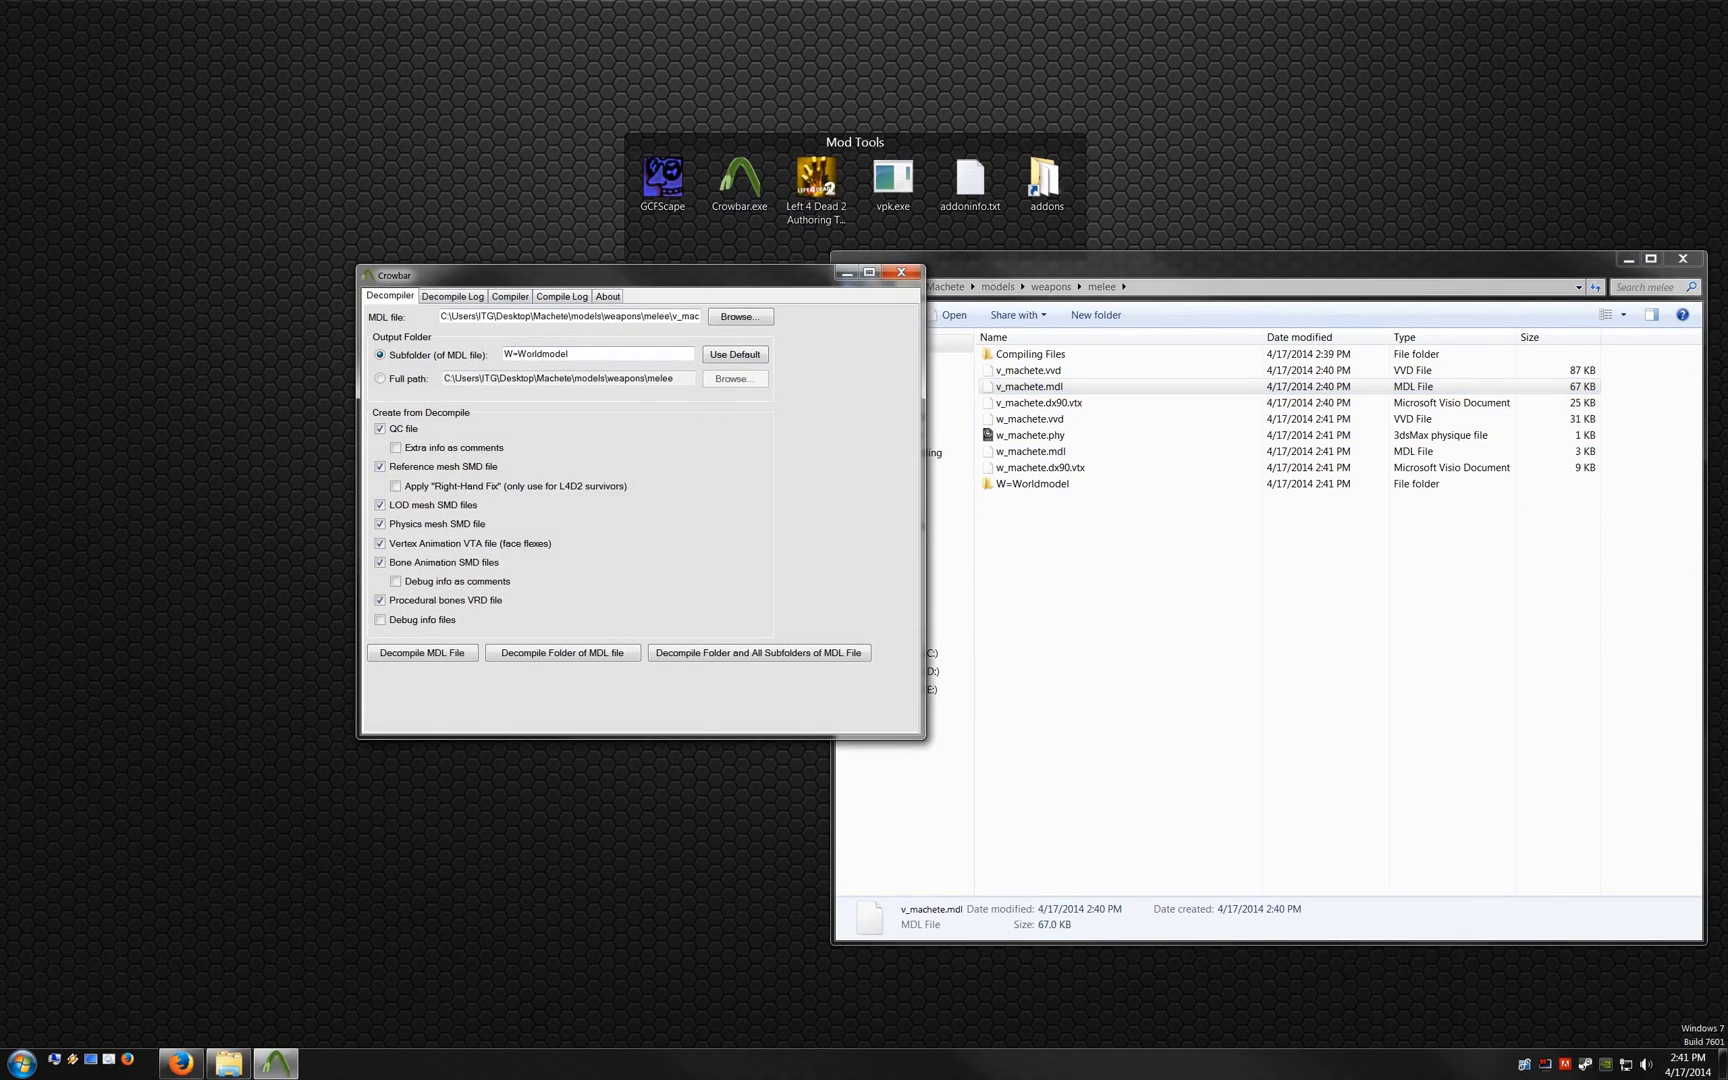
pyautogui.moveTo(570, 354); pyautogui.dragTo(502, 354)
pyautogui.write('V')
pyautogui.click(422, 652)
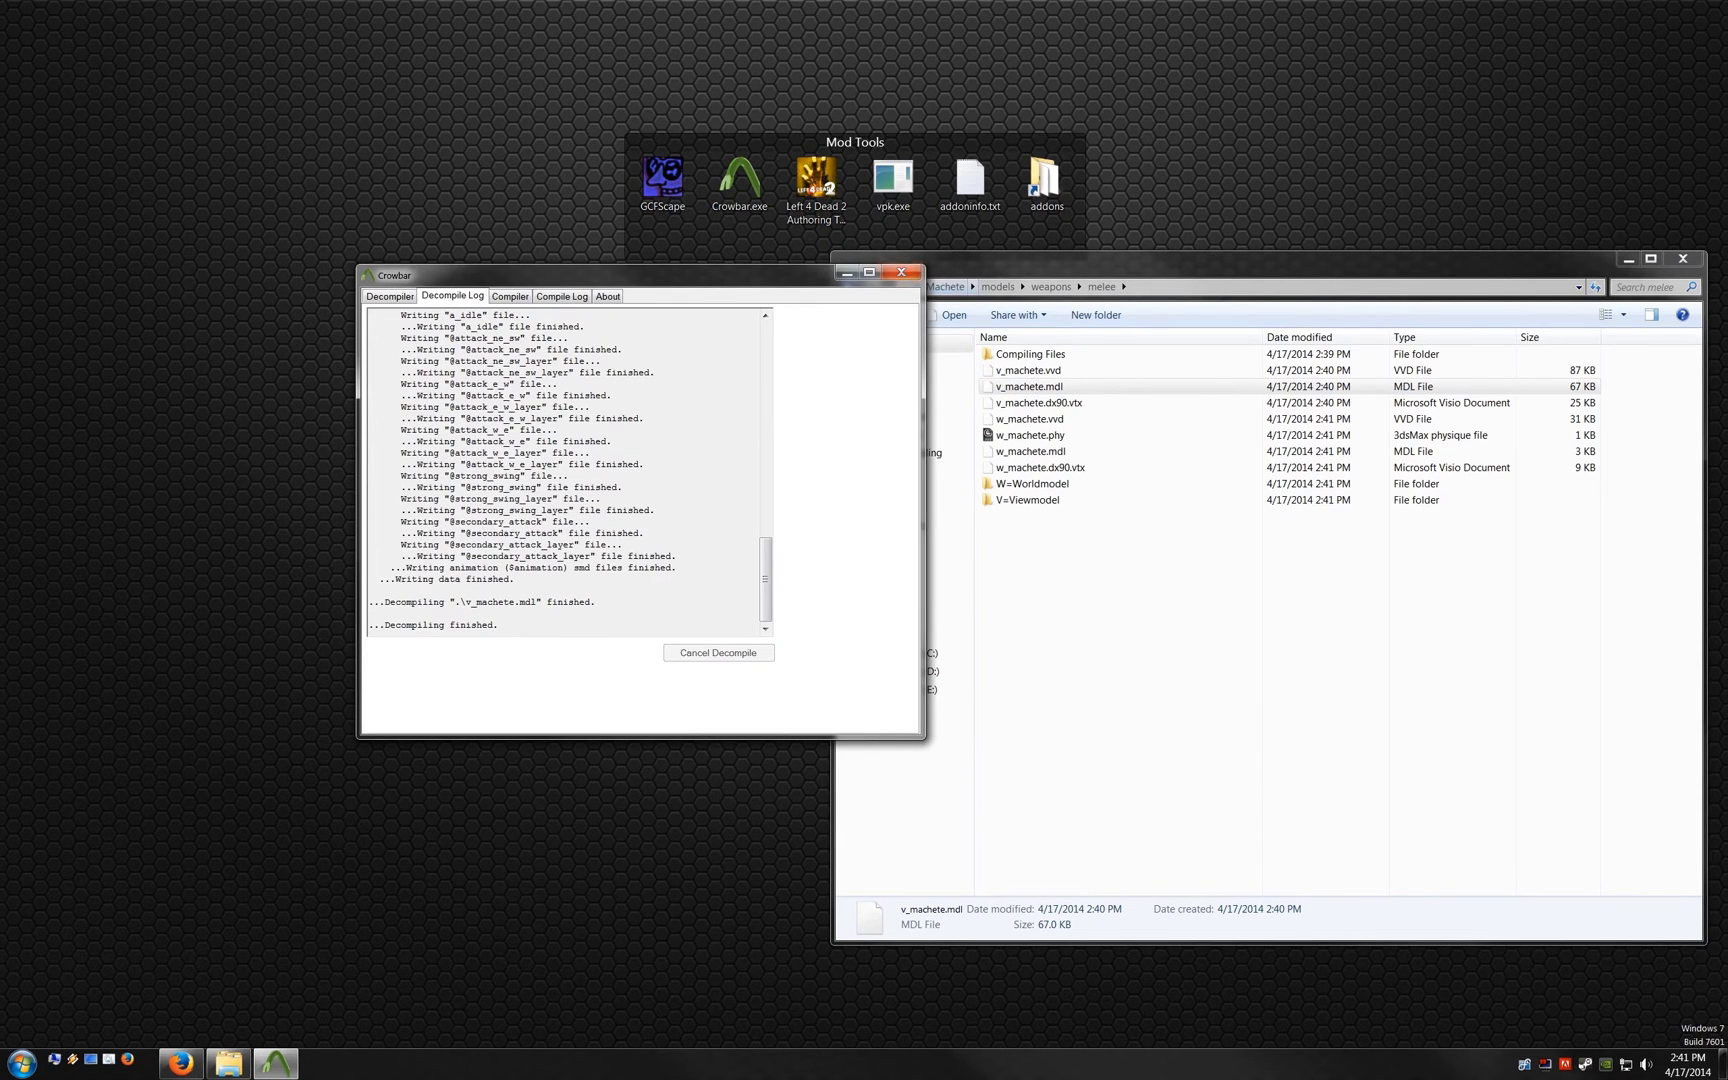
pyautogui.click(901, 272)
# Step: Delete the seven extracted machete model files from the melee folder
pyautogui.click(1040, 467)
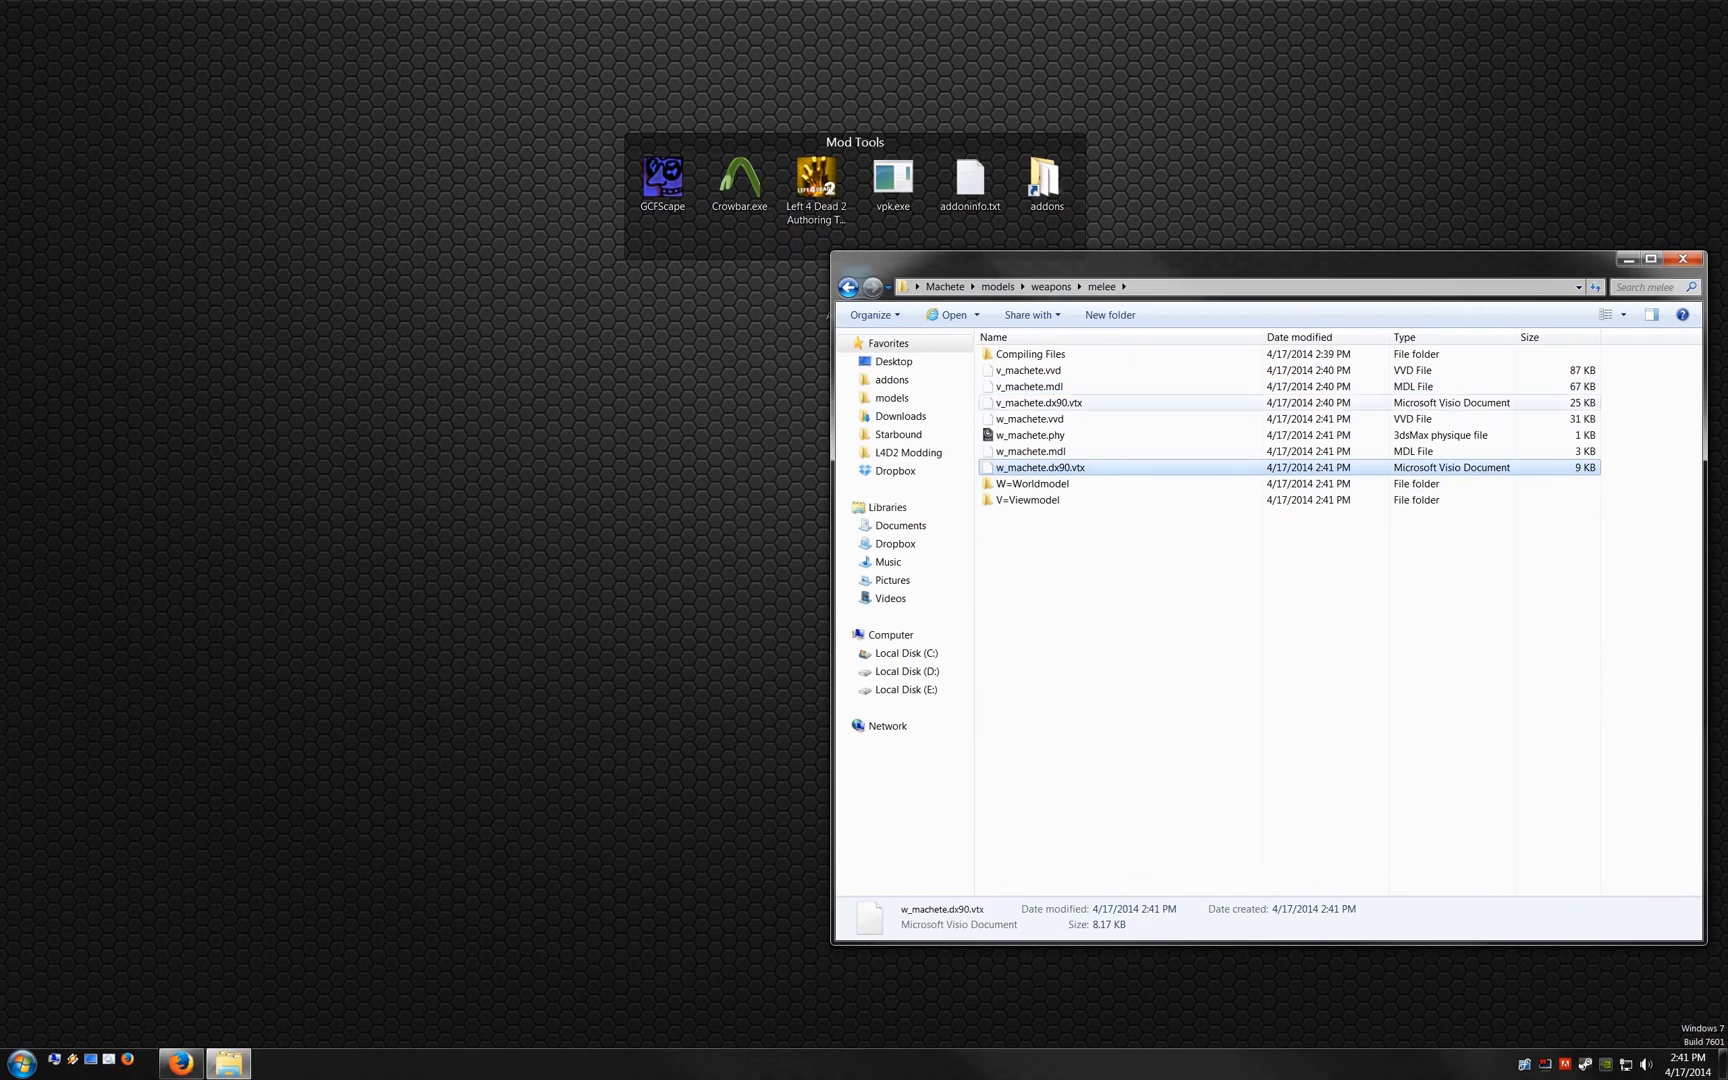
pyautogui.keyDown('shift'); pyautogui.click(1028, 370); pyautogui.keyUp('shift')
pyautogui.press('Delete')
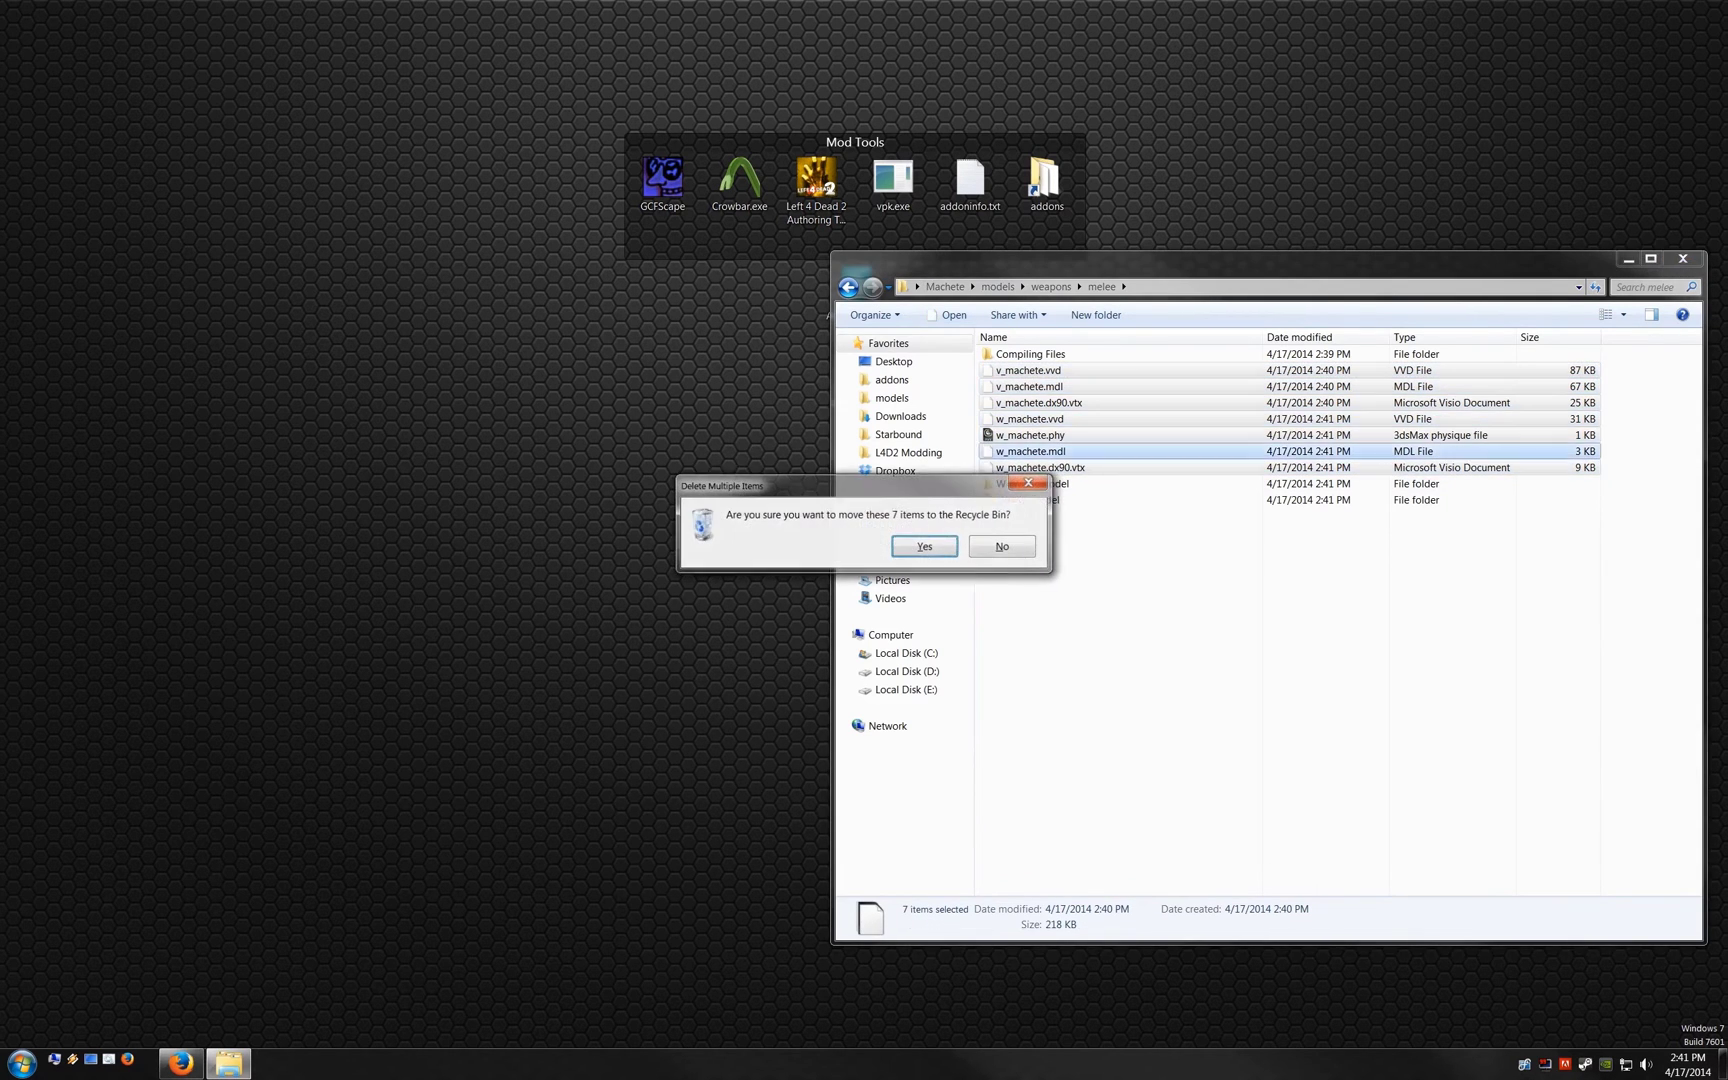
pyautogui.press('Return')
# Step: Bring w_machete_reference.smd and v_machete_reference.smd out of their subfolders into melee
pyautogui.doubleClick(1028, 370)
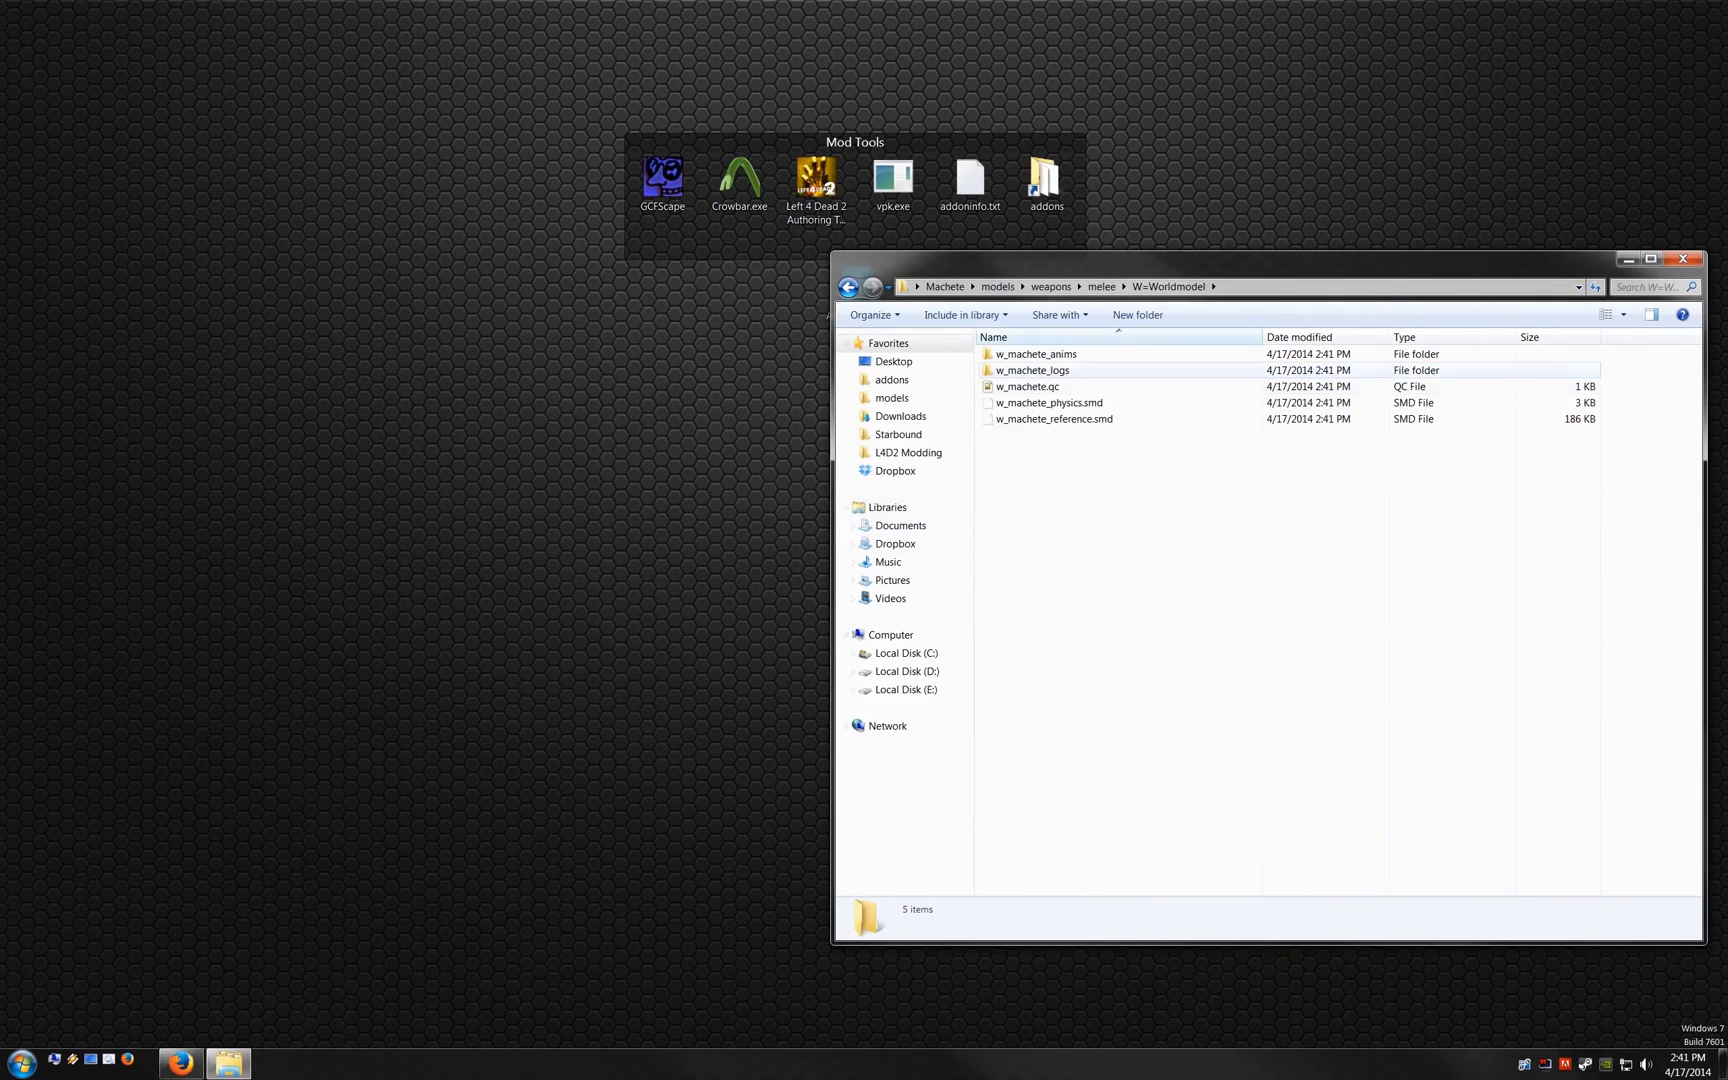
pyautogui.click(1054, 418)
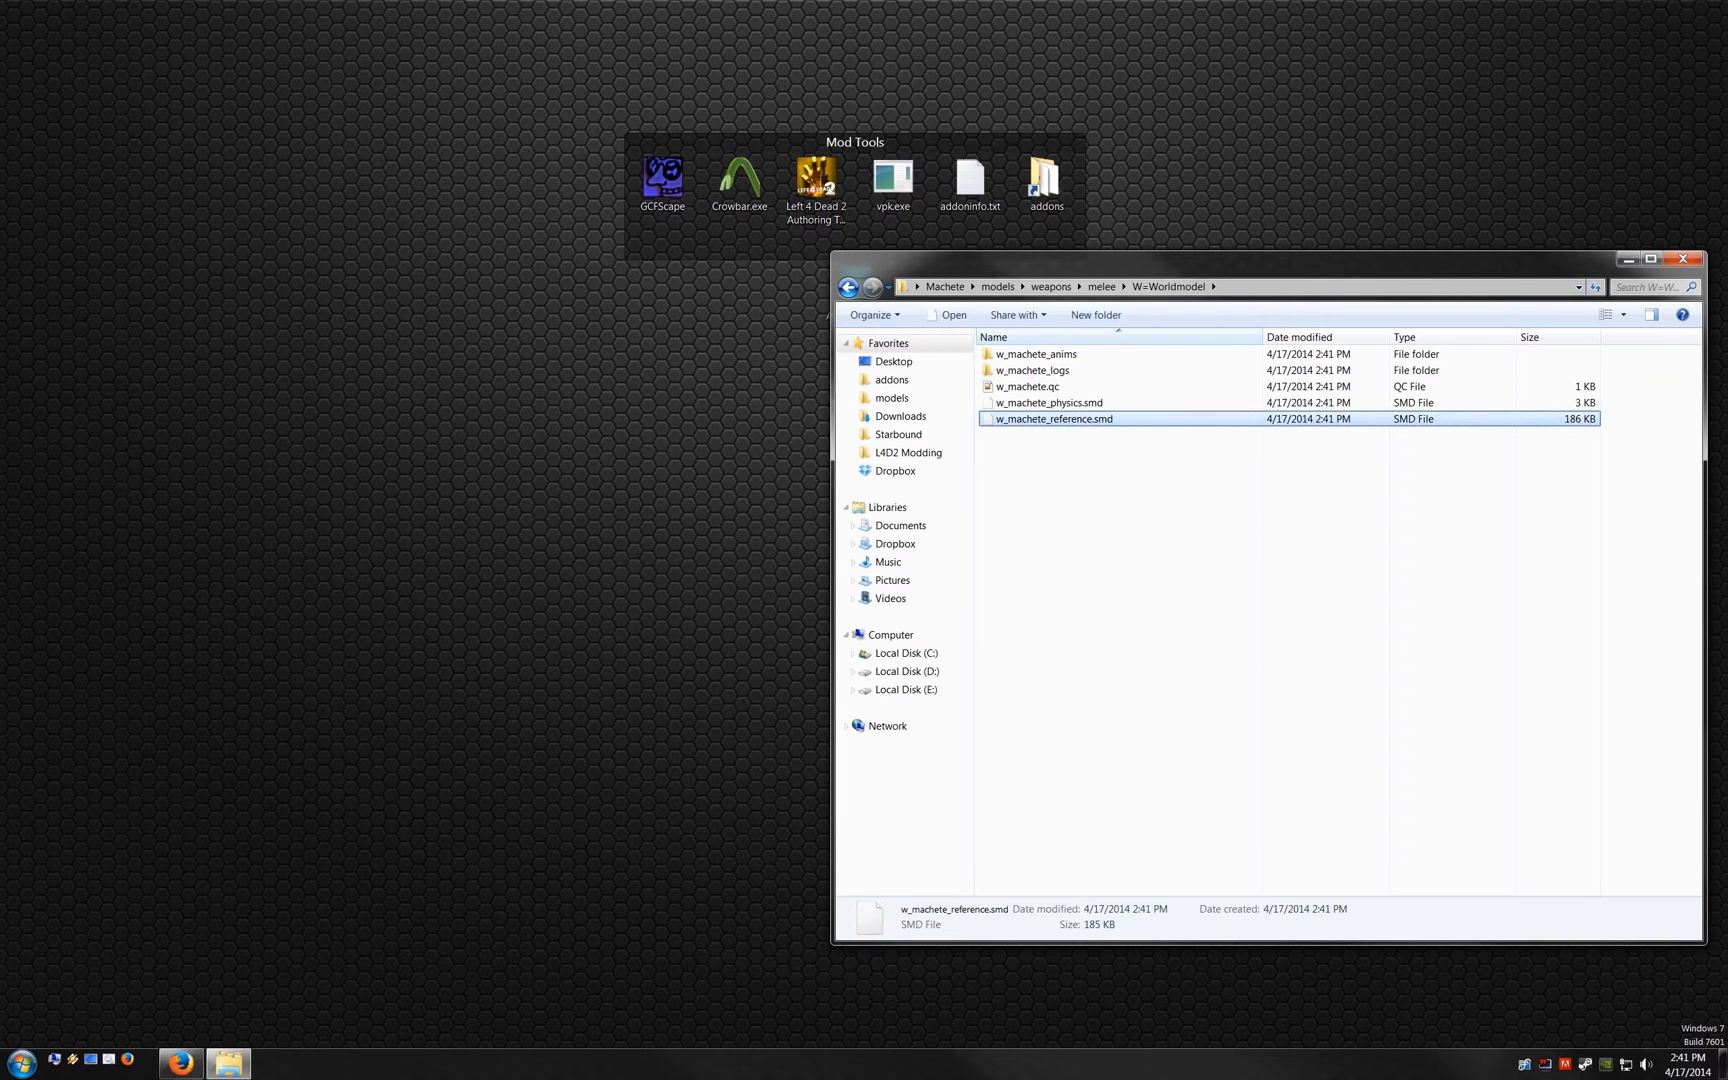
pyautogui.press('BackSpace')
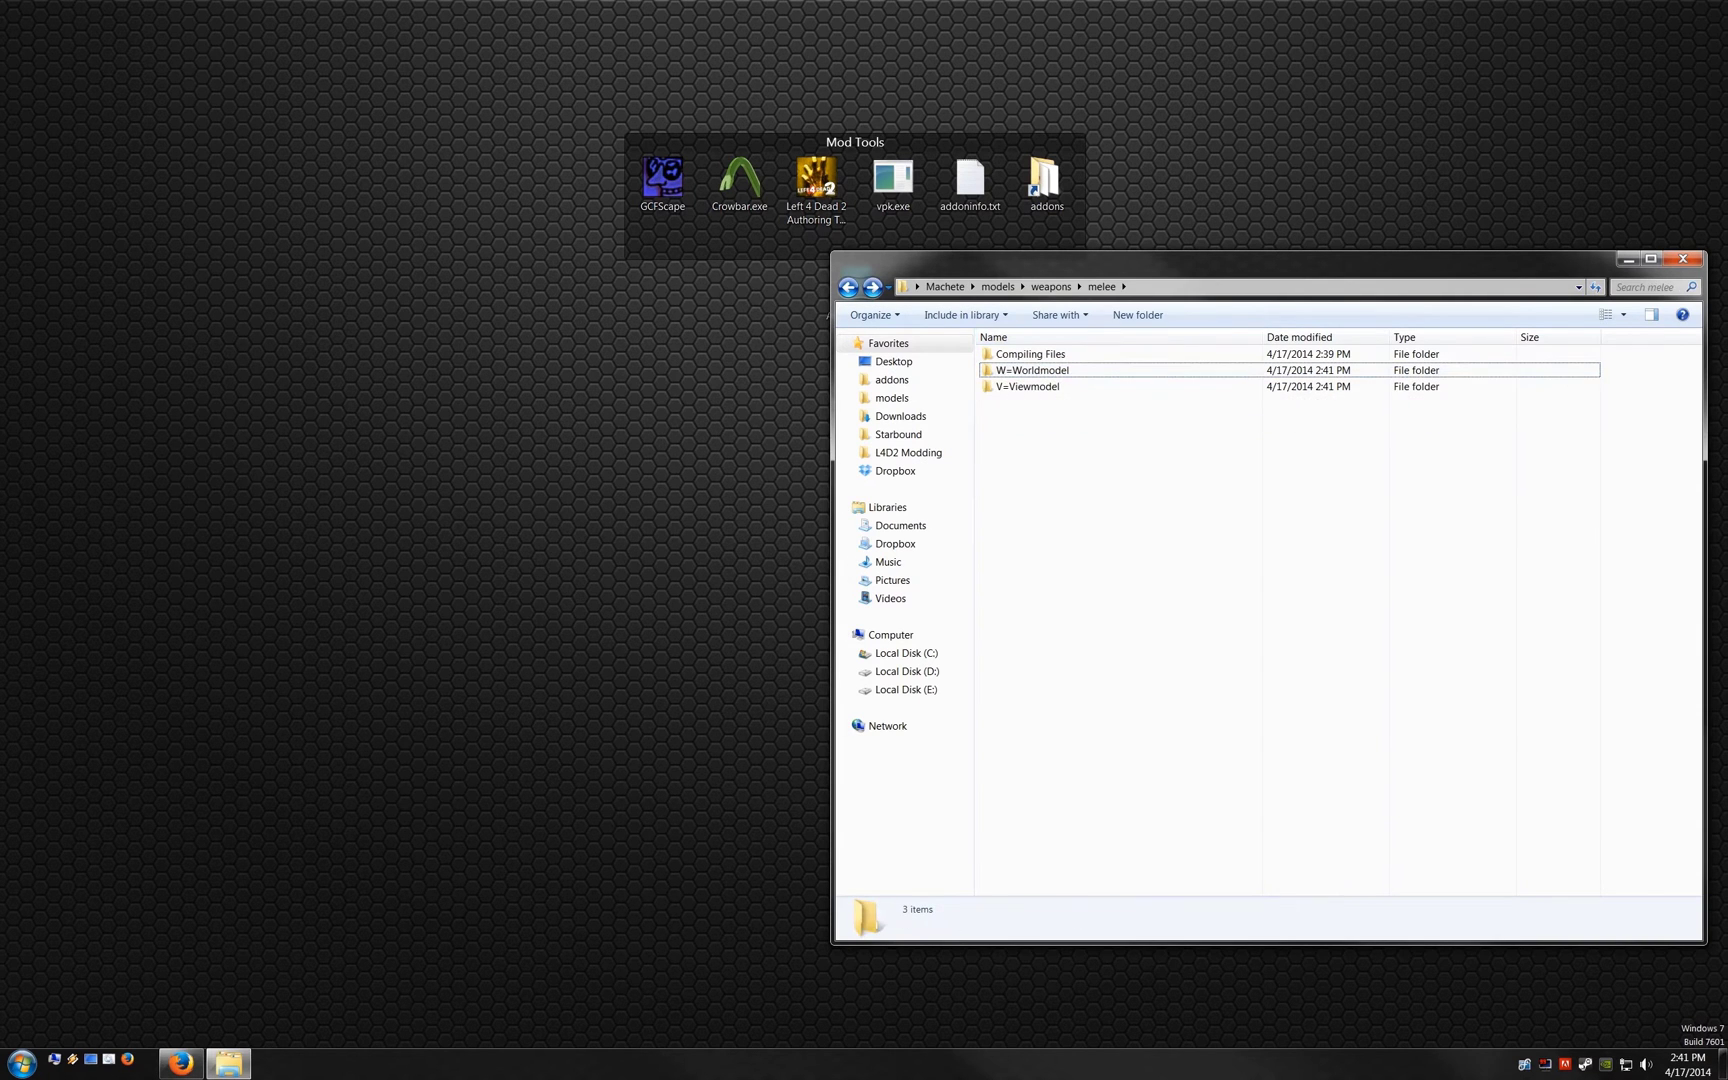
pyautogui.press('Down')
pyautogui.press('Return')
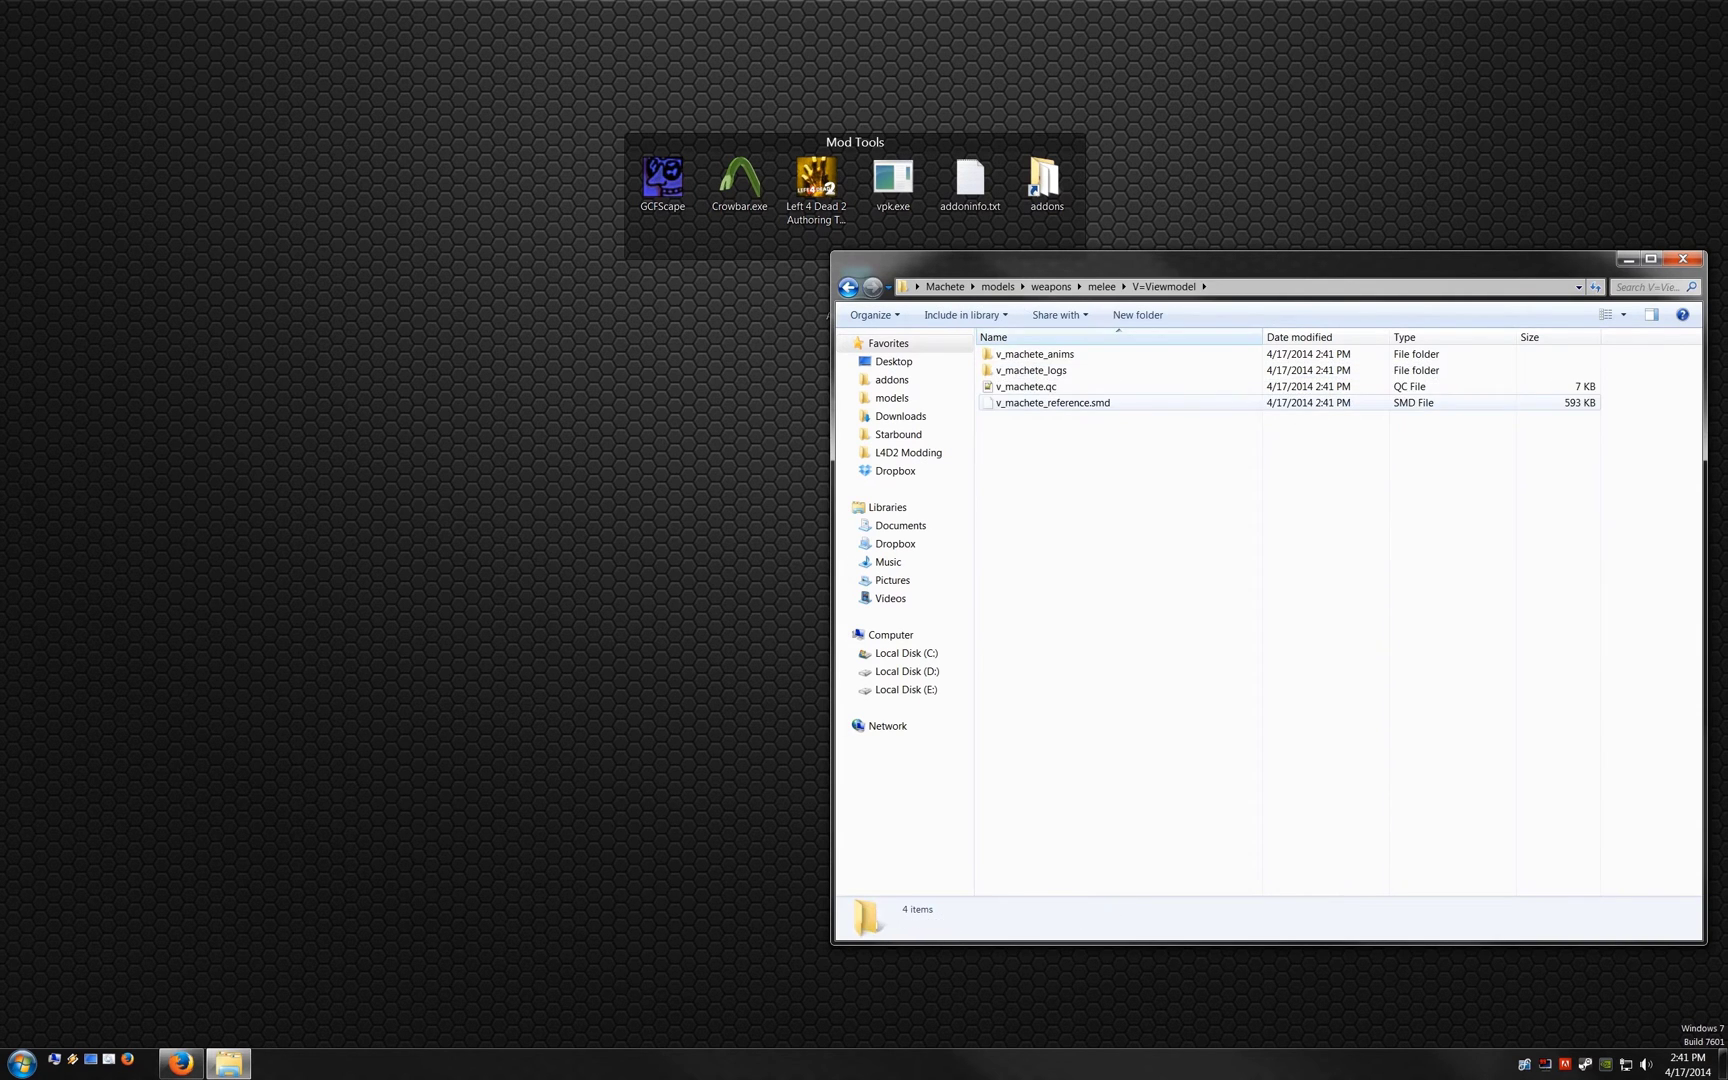
pyautogui.click(1053, 402)
pyautogui.press('BackSpace')
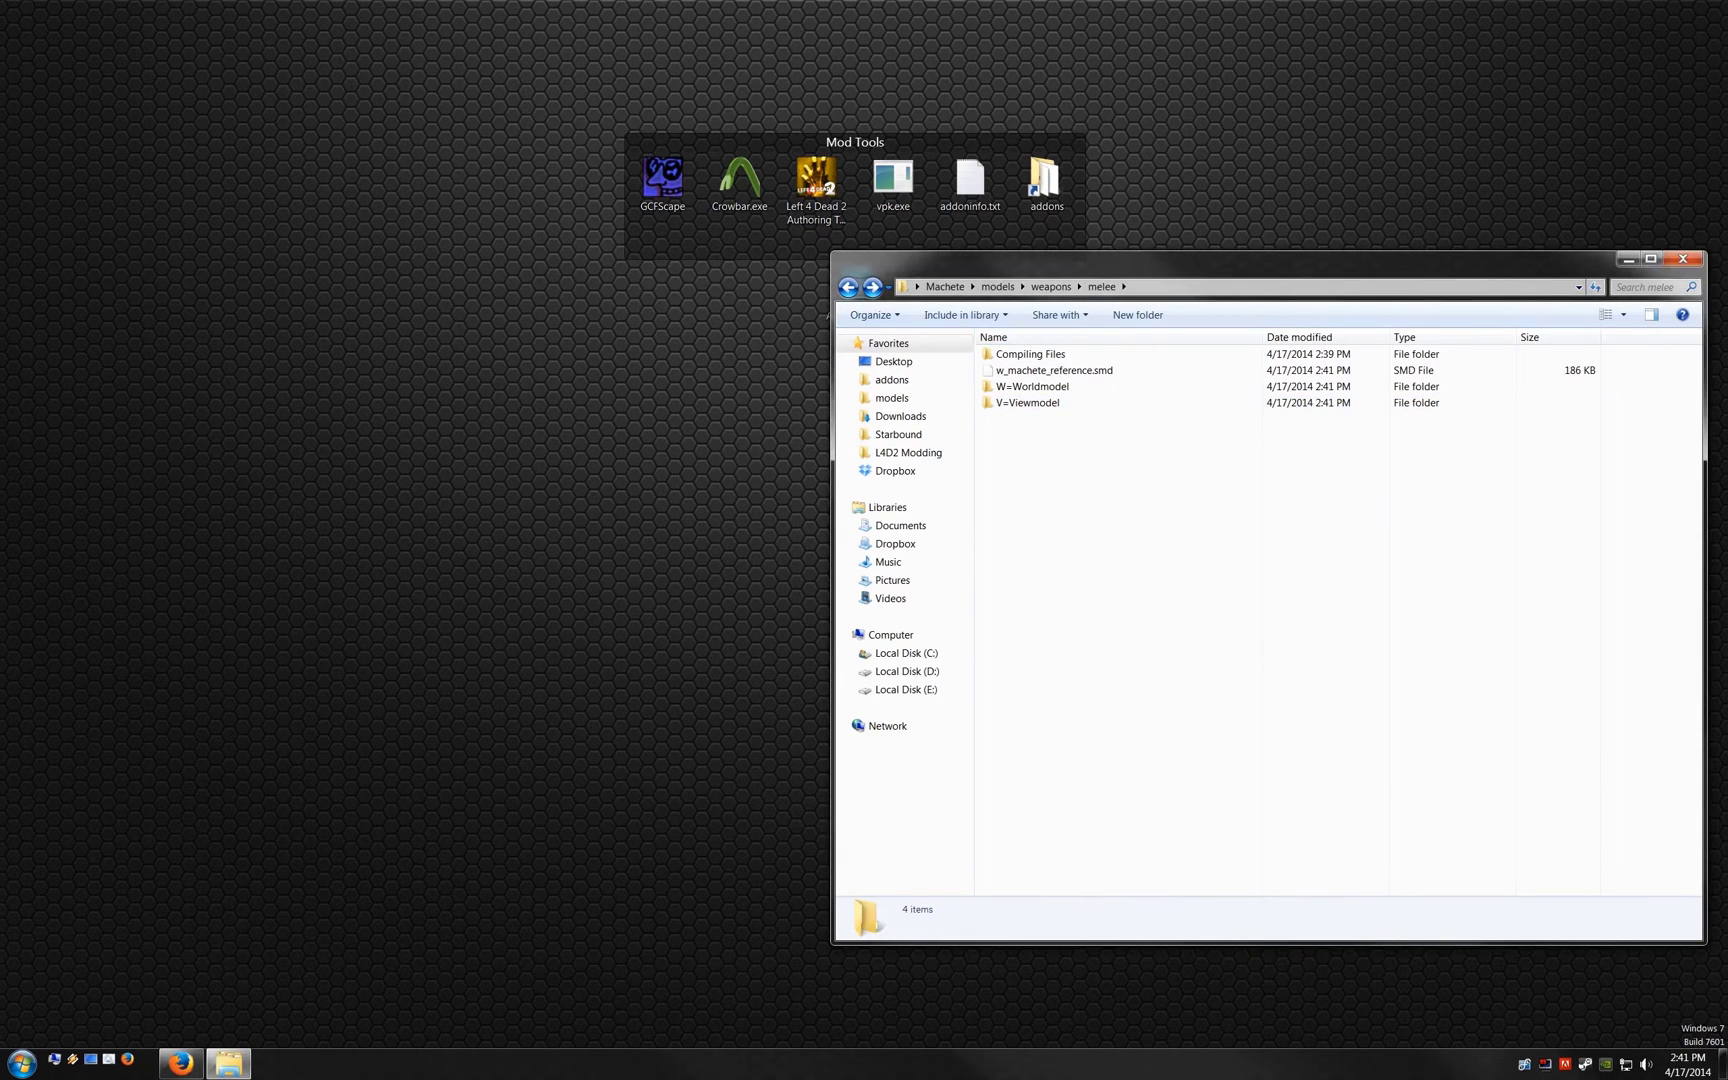
pyautogui.hotkey('ctrl', 'v')
# Step: Delete the W=Worldmodel and V=Viewmodel folders
pyautogui.press('End')
pyautogui.hotkey('shift', 'Up')
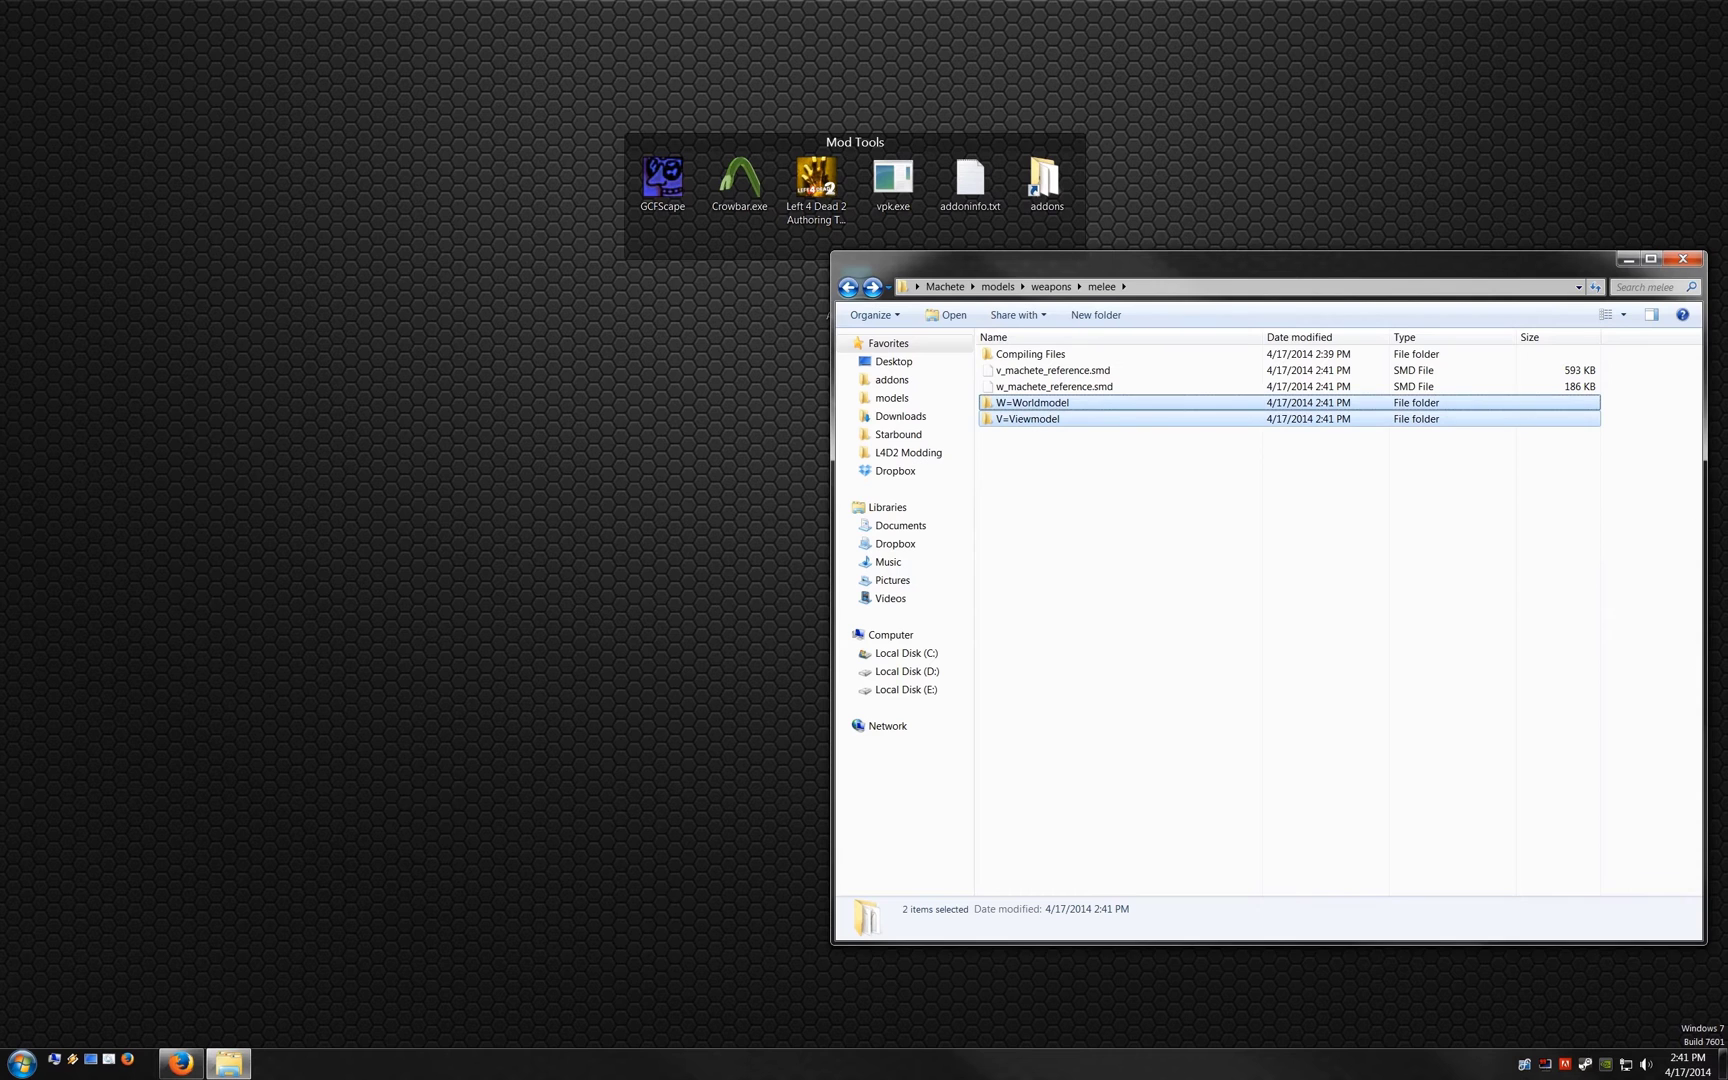
pyautogui.press('Delete')
pyautogui.press('Return')
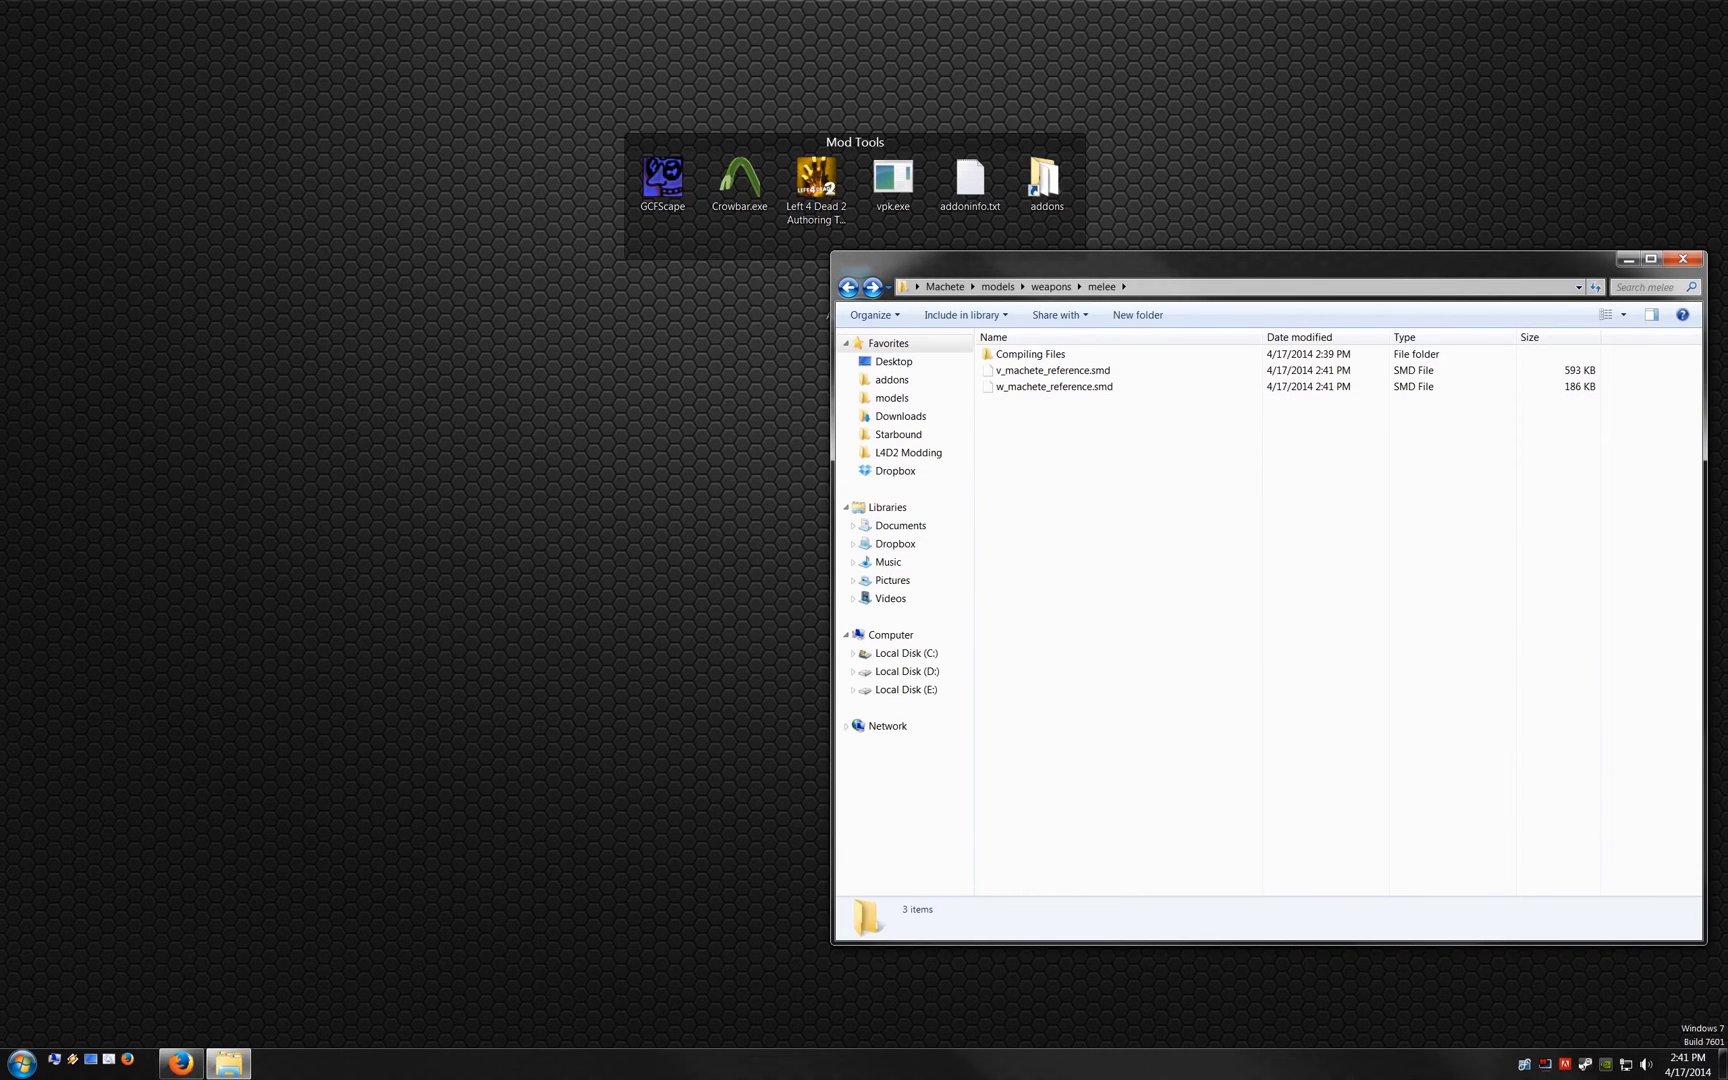
# Step: Move both machete reference SMDs into the Compiling Files folder
pyautogui.press('End')
pyautogui.hotkey('shift', 'Up')
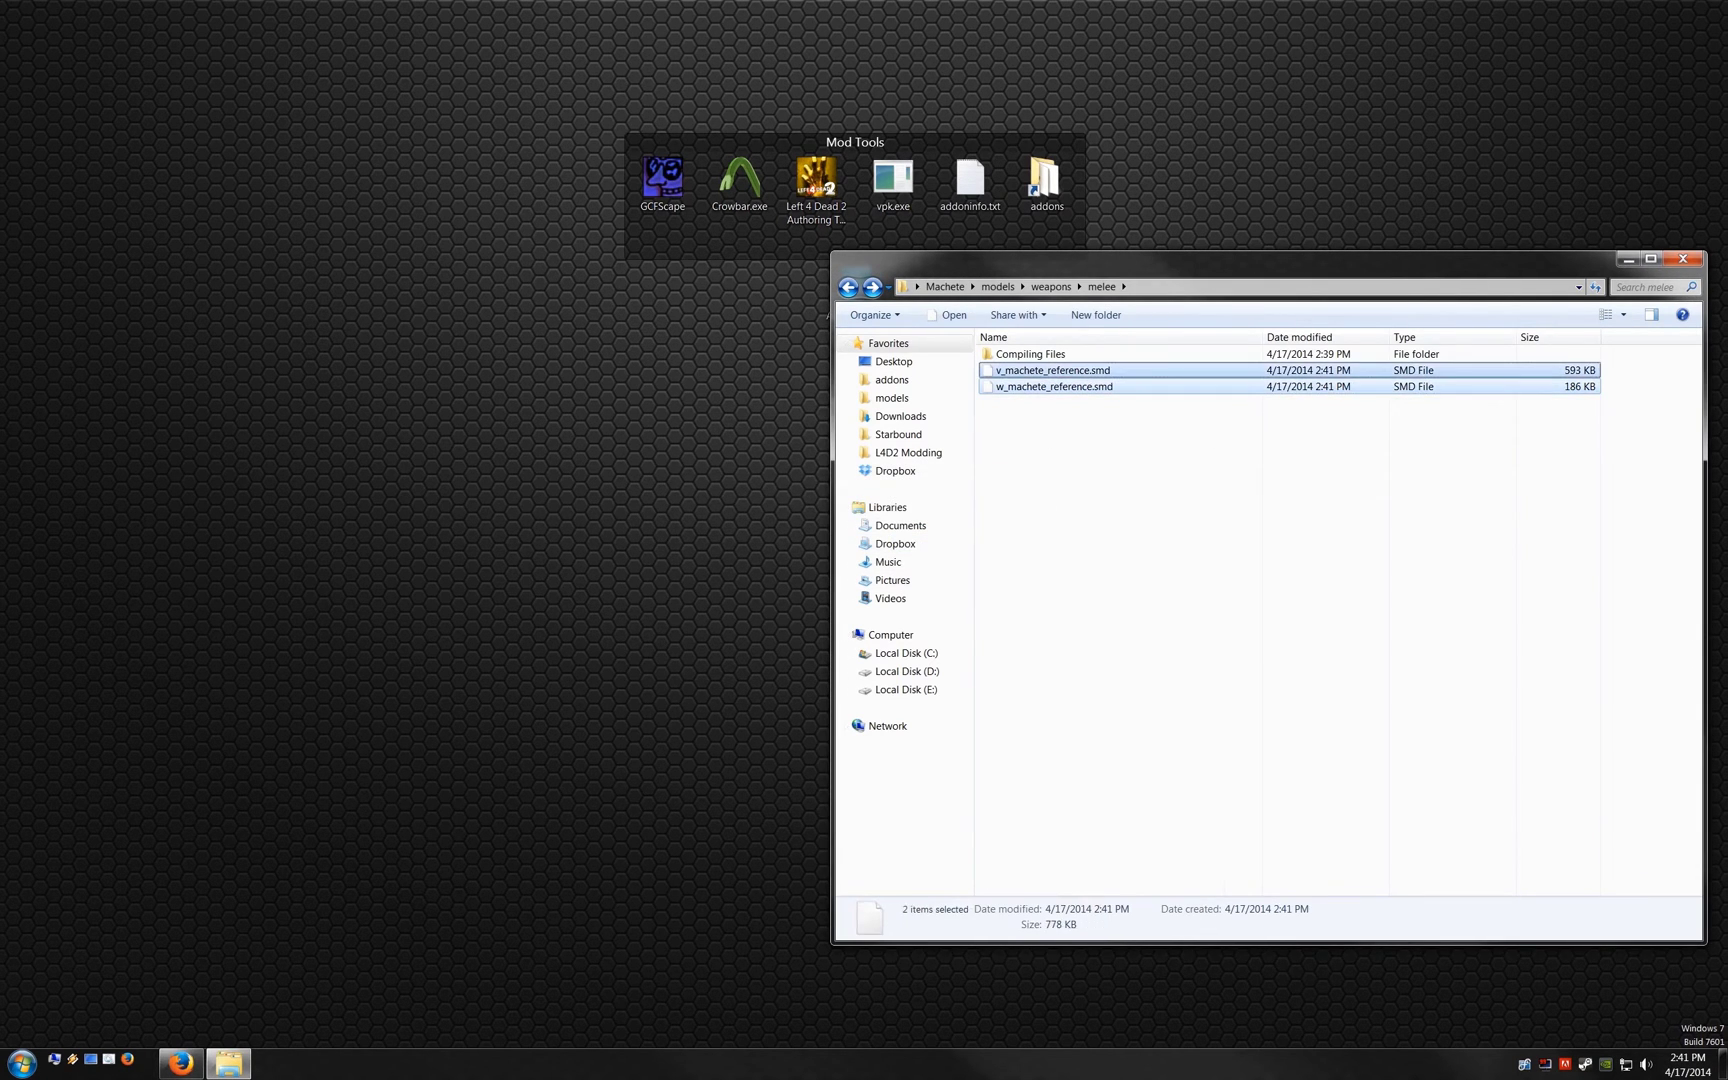
pyautogui.moveTo(1050, 370); pyautogui.dragTo(1040, 354)
pyautogui.doubleClick(1030, 354)
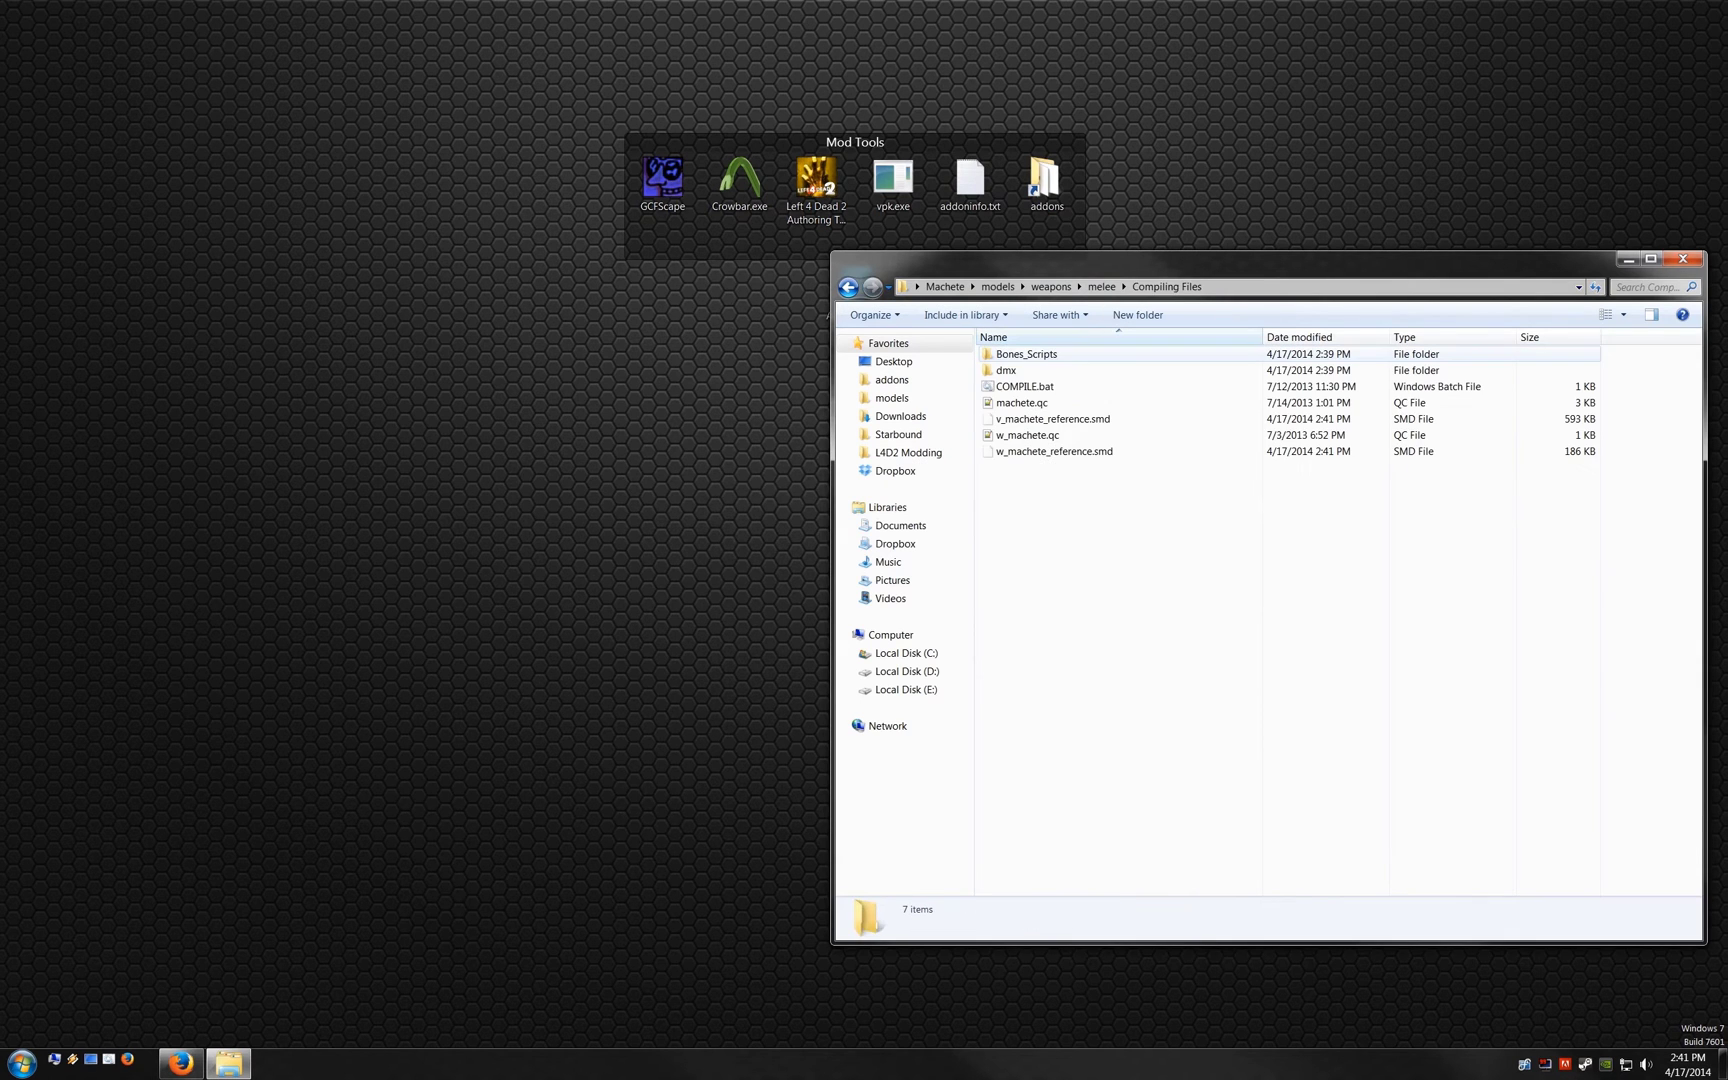
# Step: Rename the reference SMDs to VIEW.smd and WORLD.smd
pyautogui.rightClick(1018, 419)
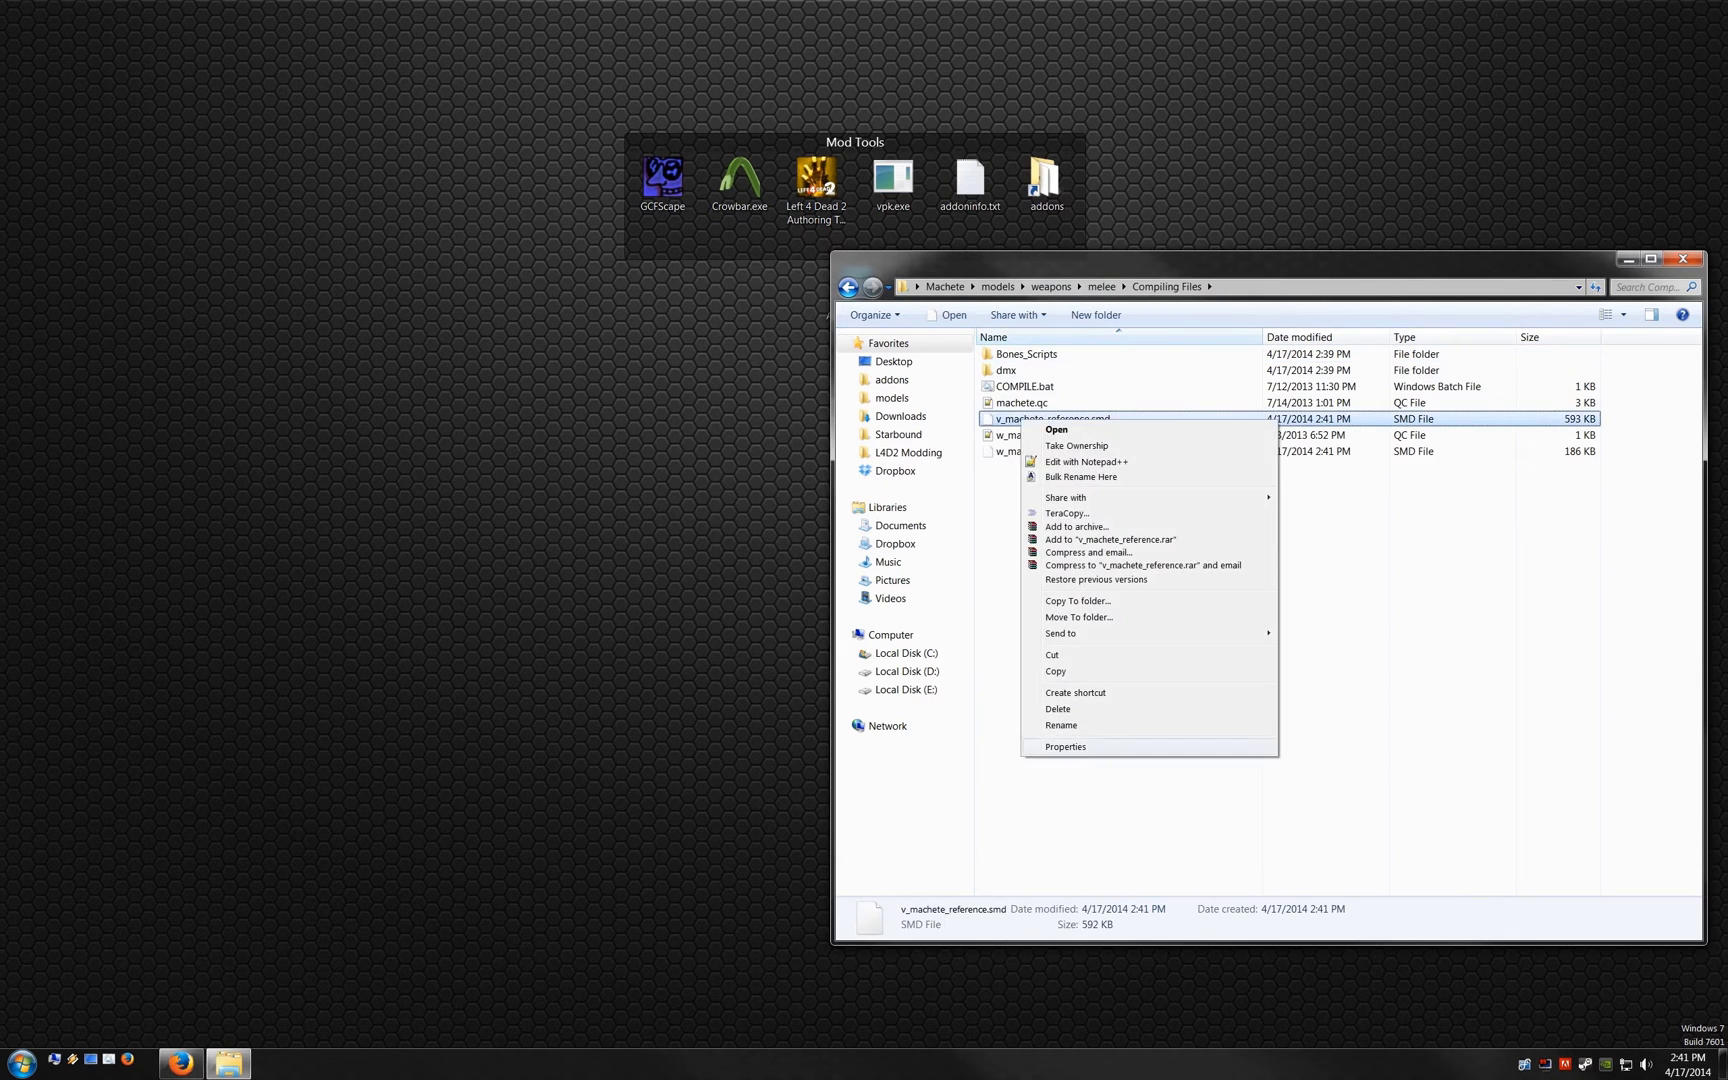
pyautogui.click(1100, 728)
pyautogui.write('VIEW.smd')
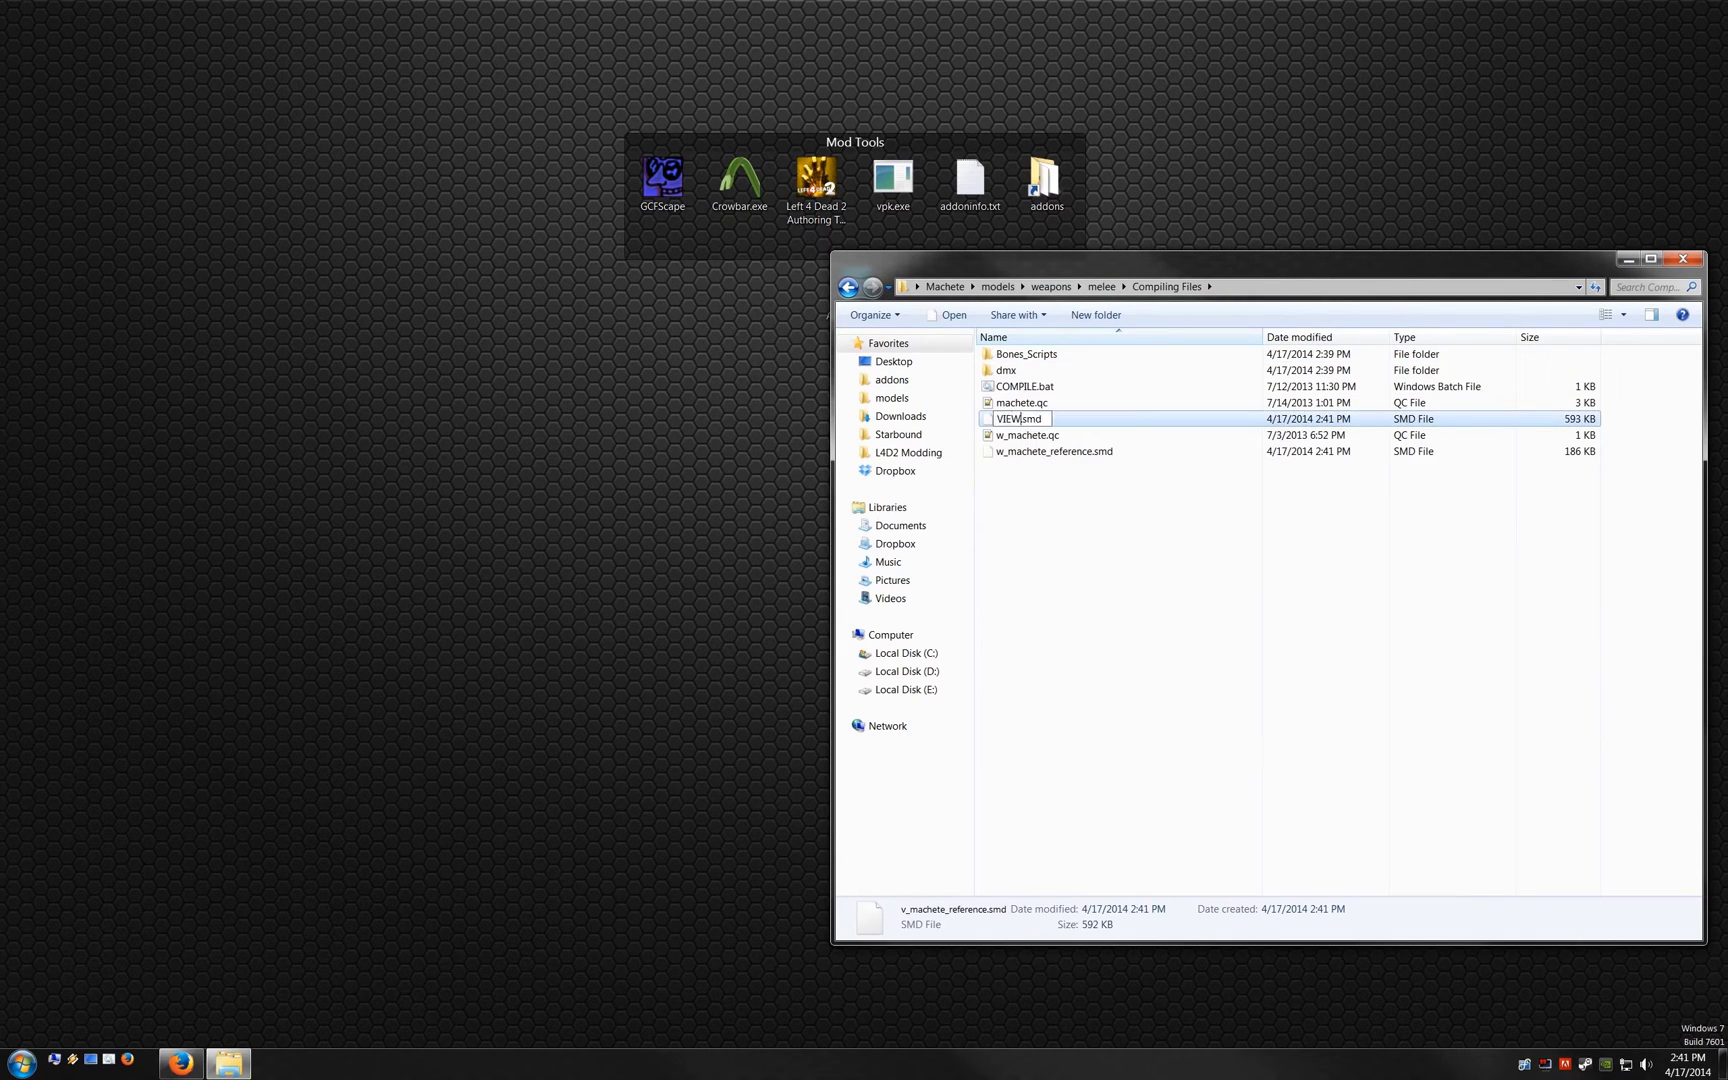
pyautogui.press('Return')
pyautogui.rightClick(1031, 451)
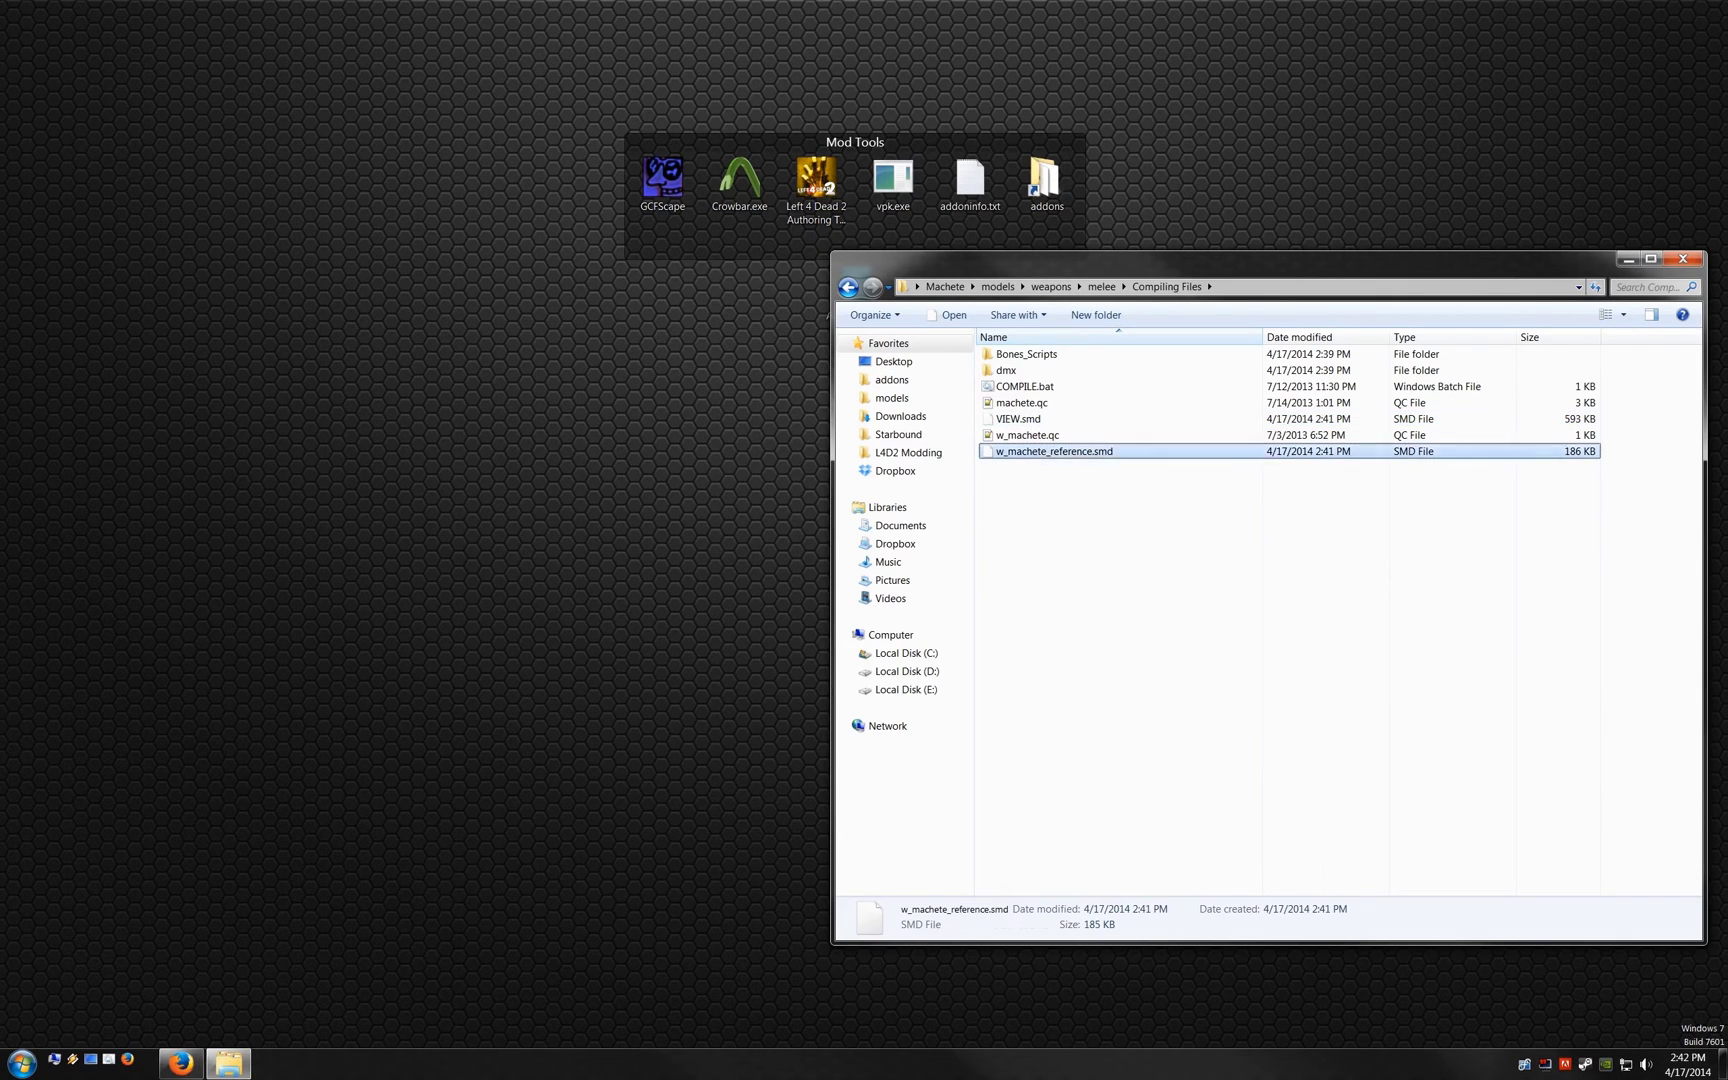
pyautogui.click(1100, 760)
pyautogui.write('W')
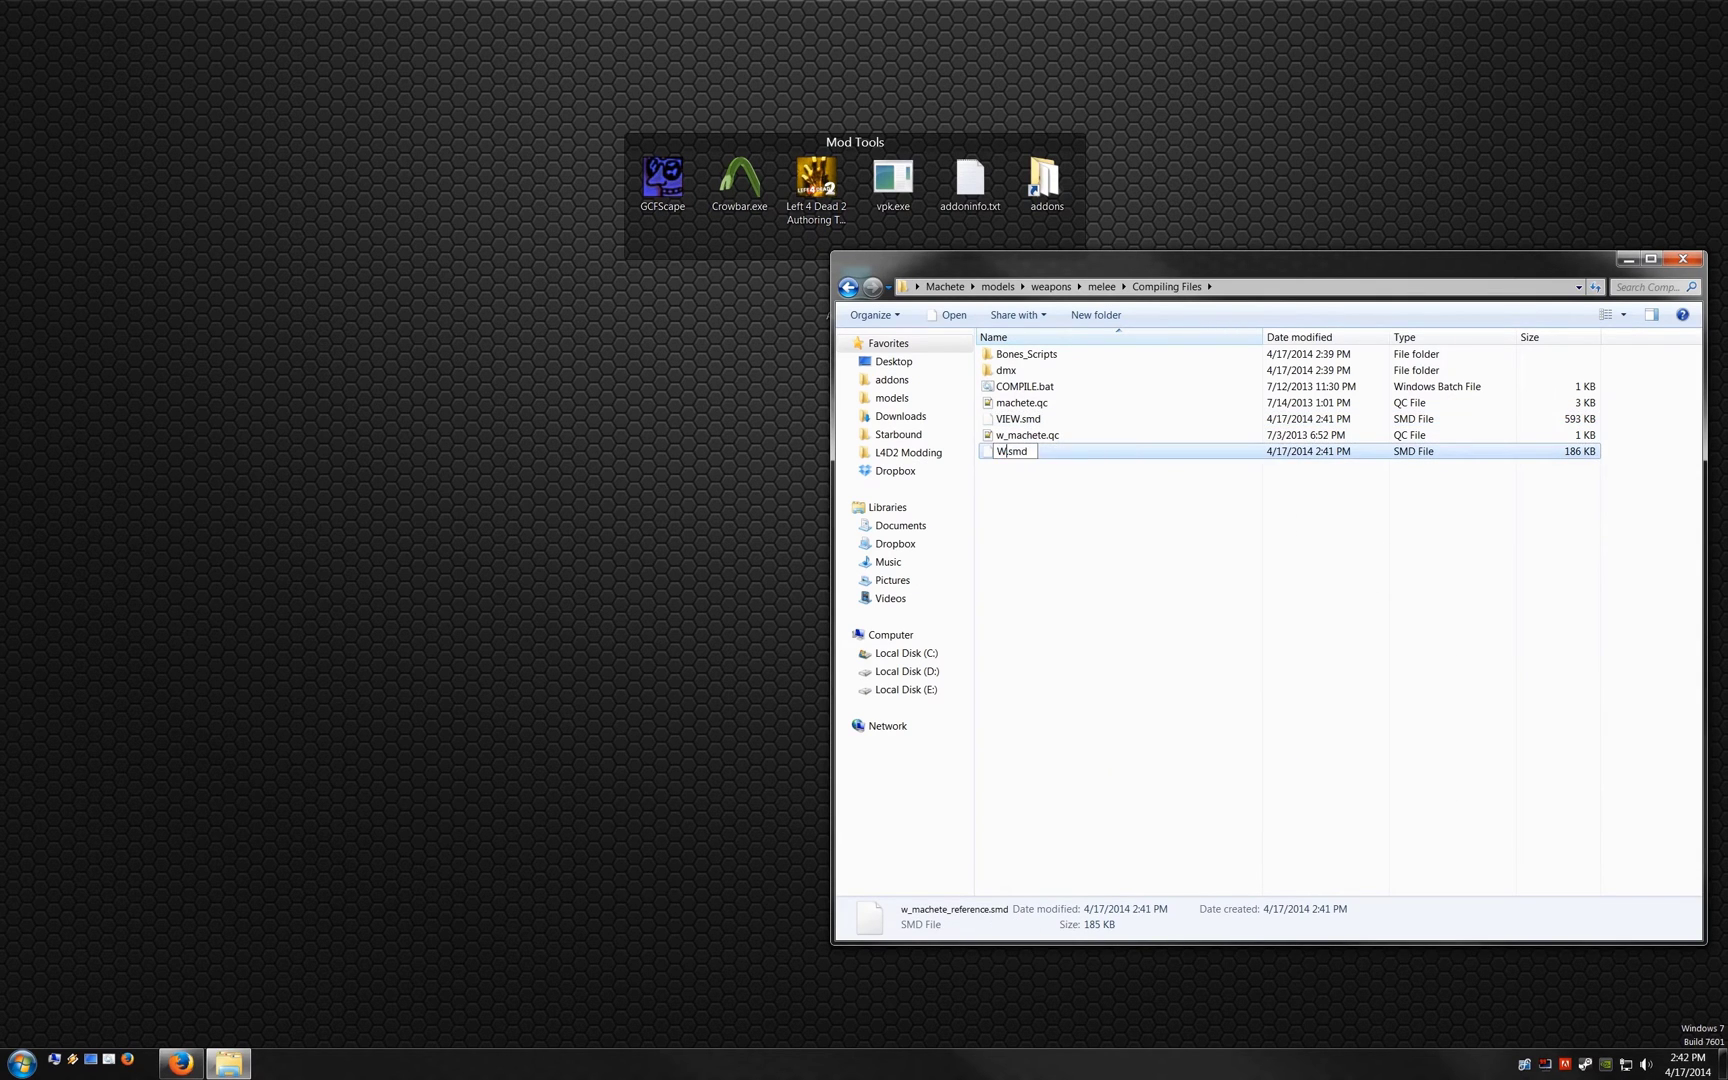
pyautogui.write('ORLD')
pyautogui.press('Return')
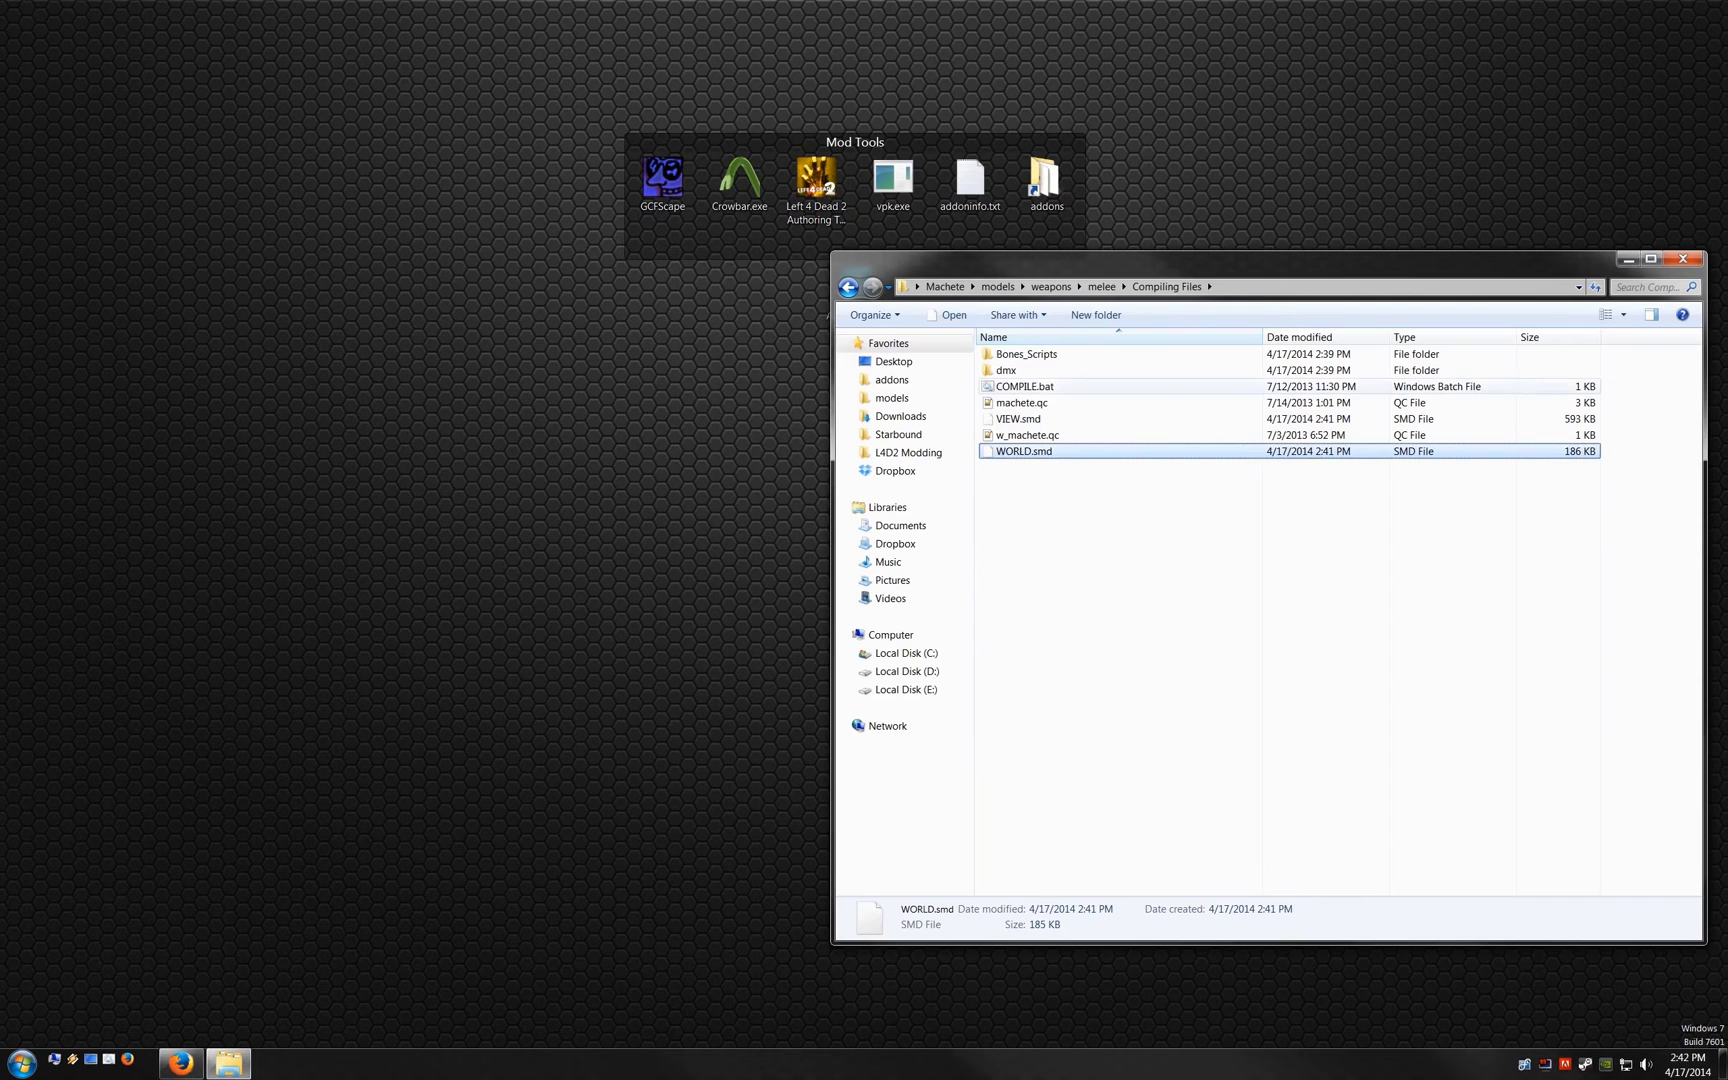
pyautogui.moveTo(1200, 258)
pyautogui.mouseDown()
pyautogui.moveTo(416, 224)
pyautogui.moveTo(359, 192)
pyautogui.mouseUp()
# Step: Point w_machete.qc's body, collision model and sequence paths to WORLD.smd / world.smd
pyautogui.doubleClick(181, 336)
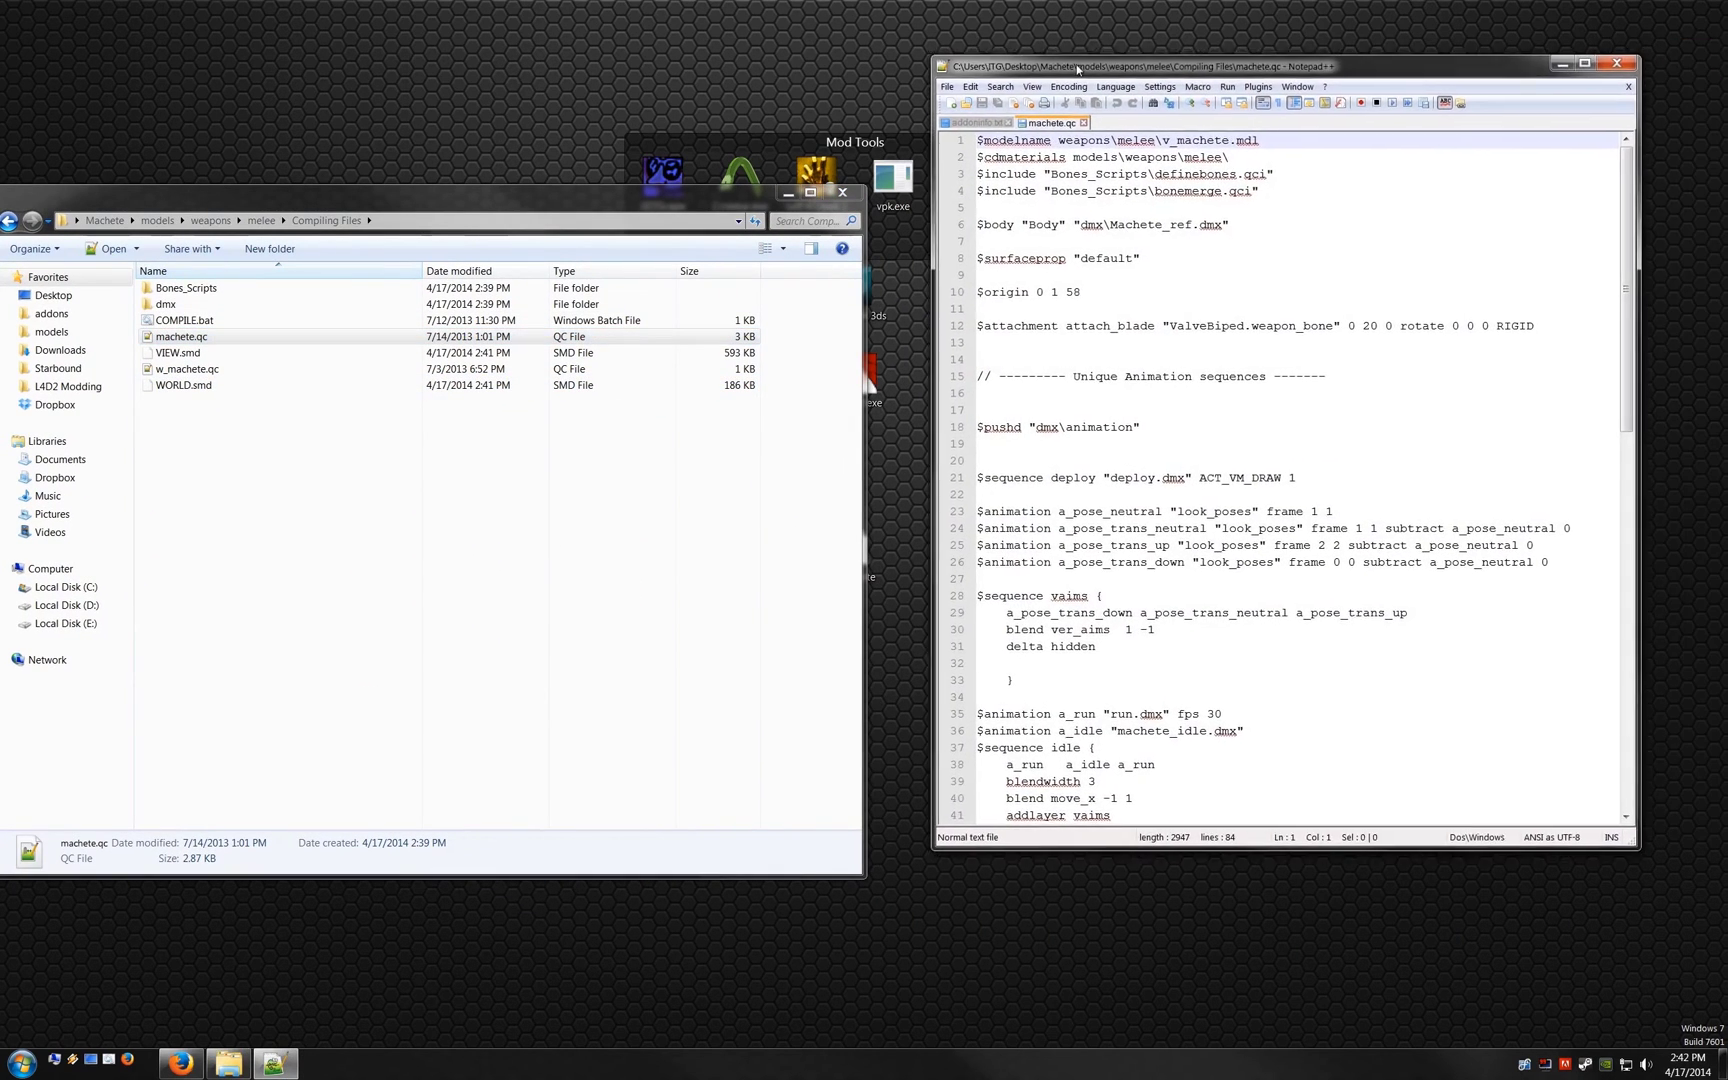
pyautogui.doubleClick(187, 369)
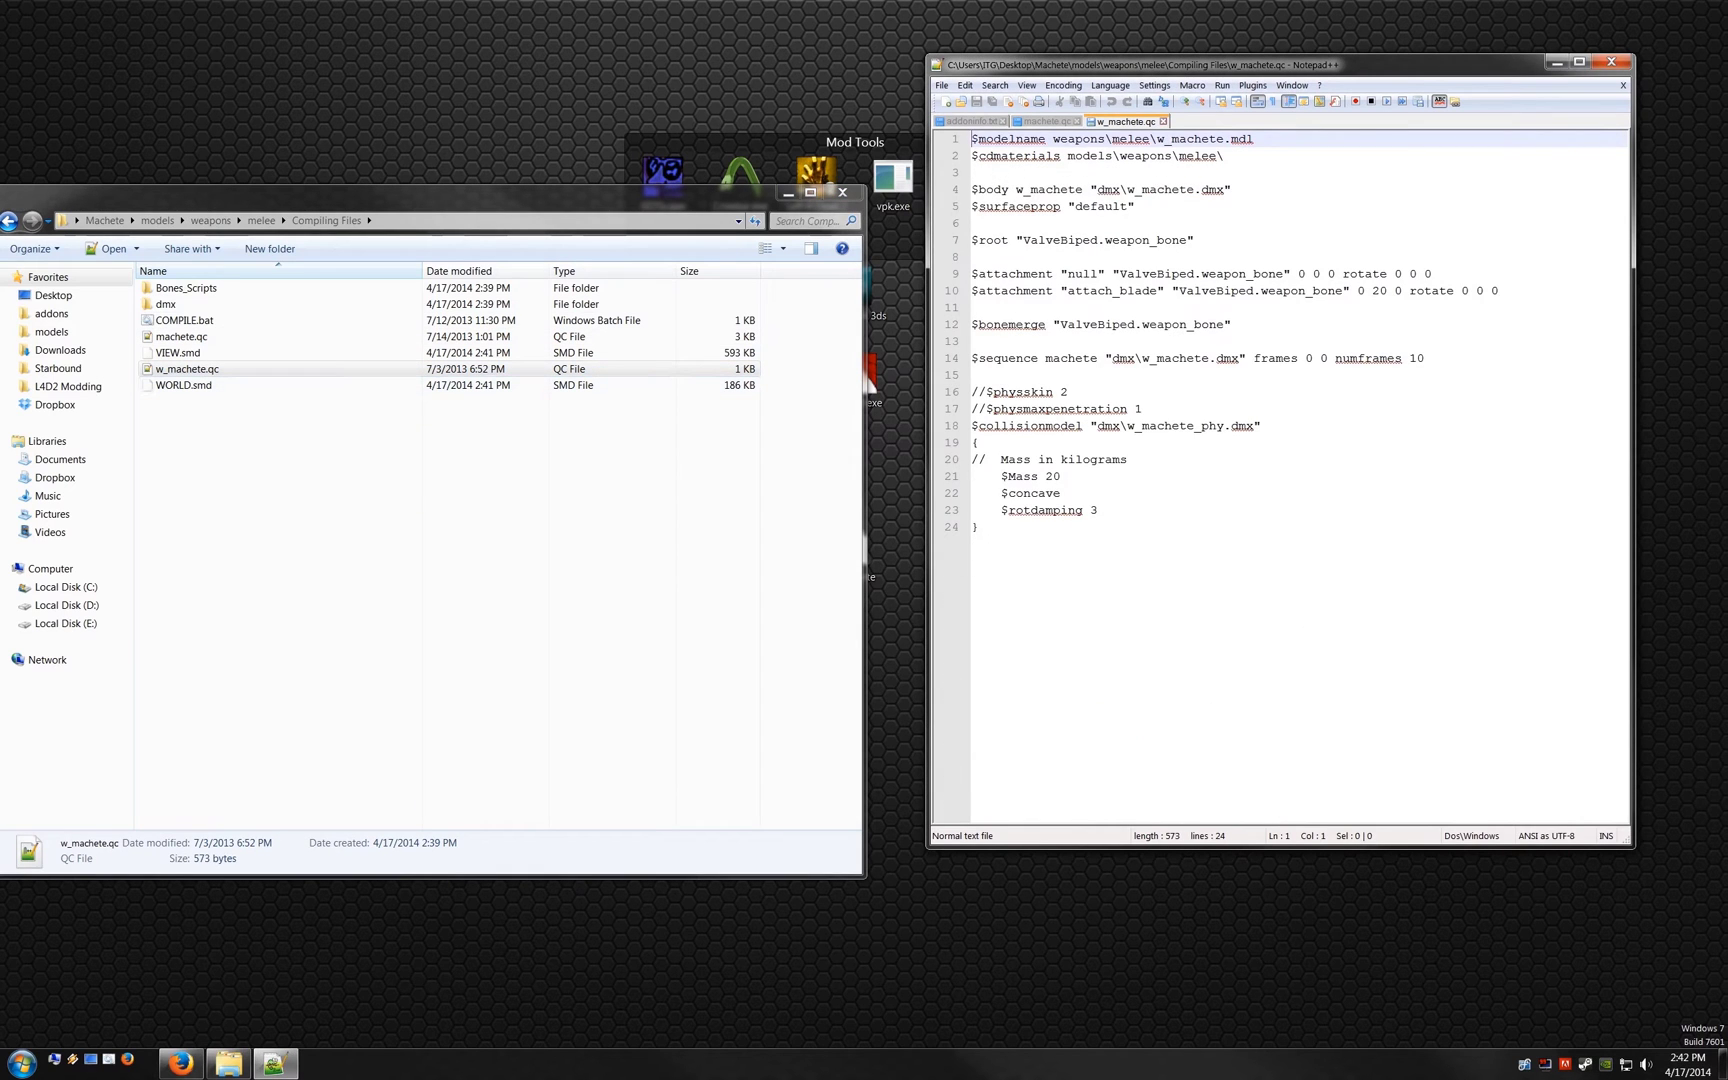
pyautogui.moveTo(1225, 189); pyautogui.dragTo(1102, 189)
pyautogui.write('WORLD.sm')
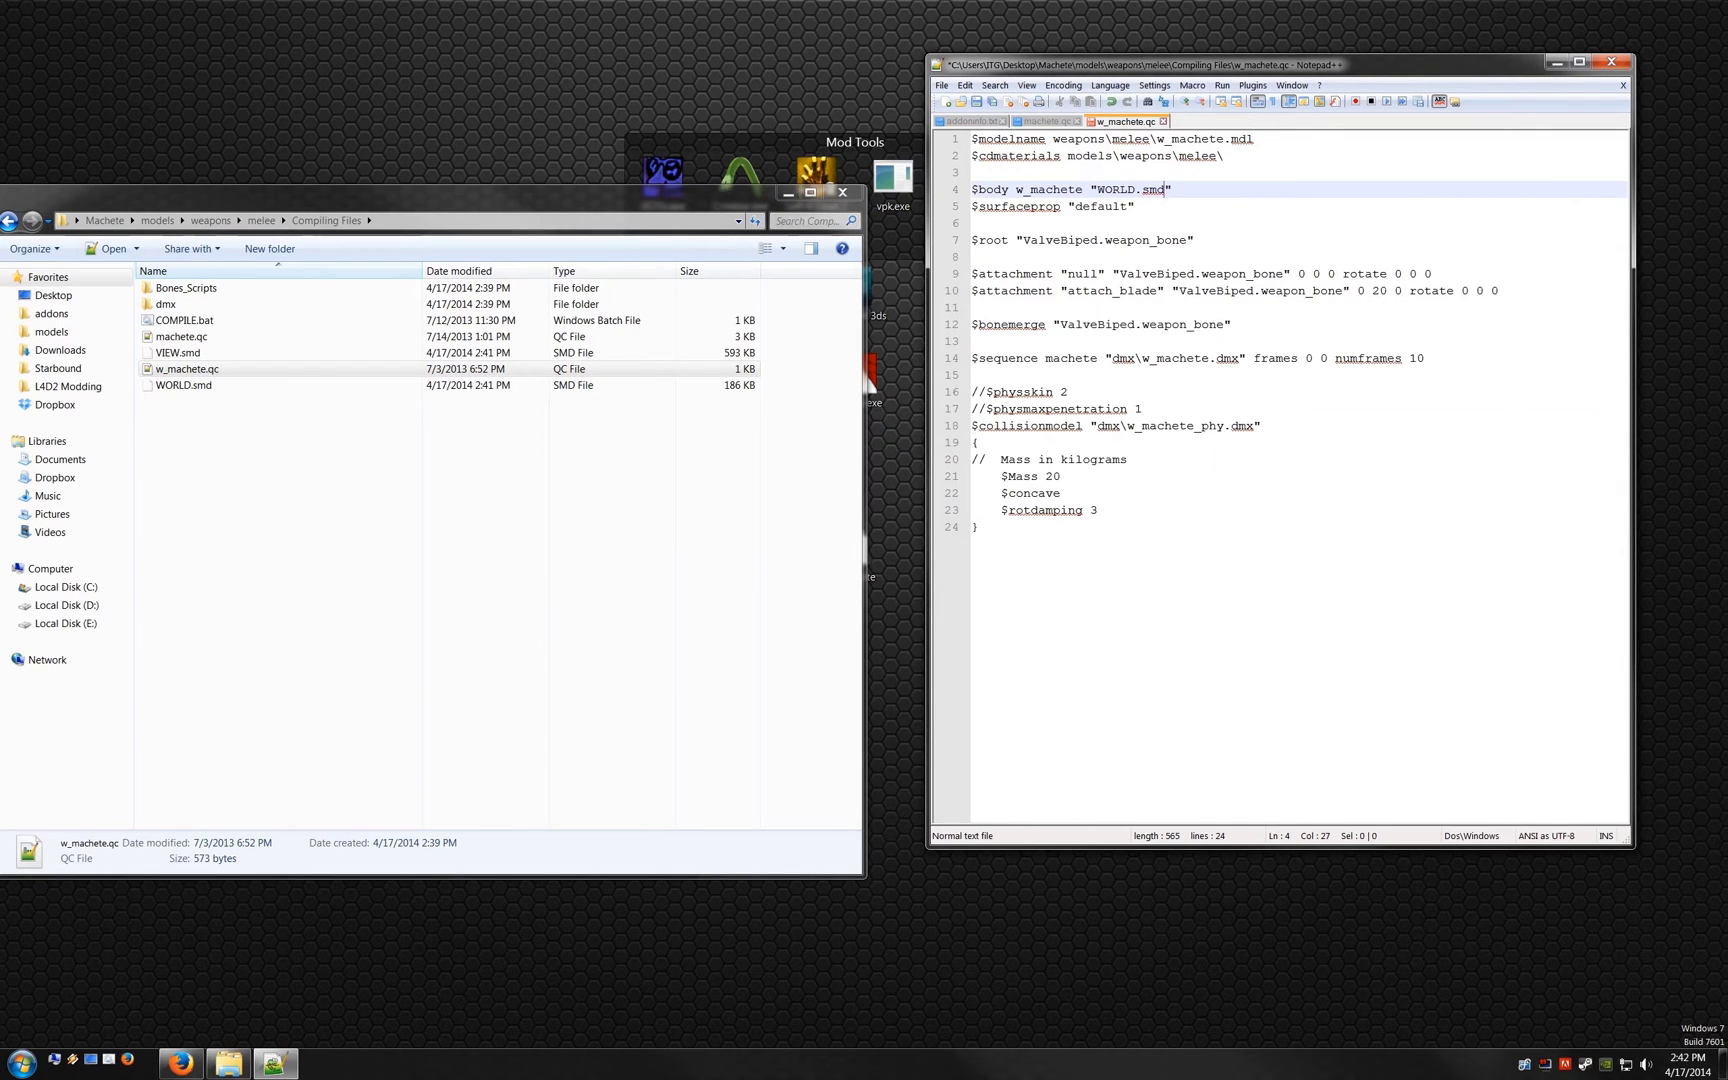
pyautogui.moveTo(1254, 426); pyautogui.dragTo(1097, 426)
pyautogui.write('W')
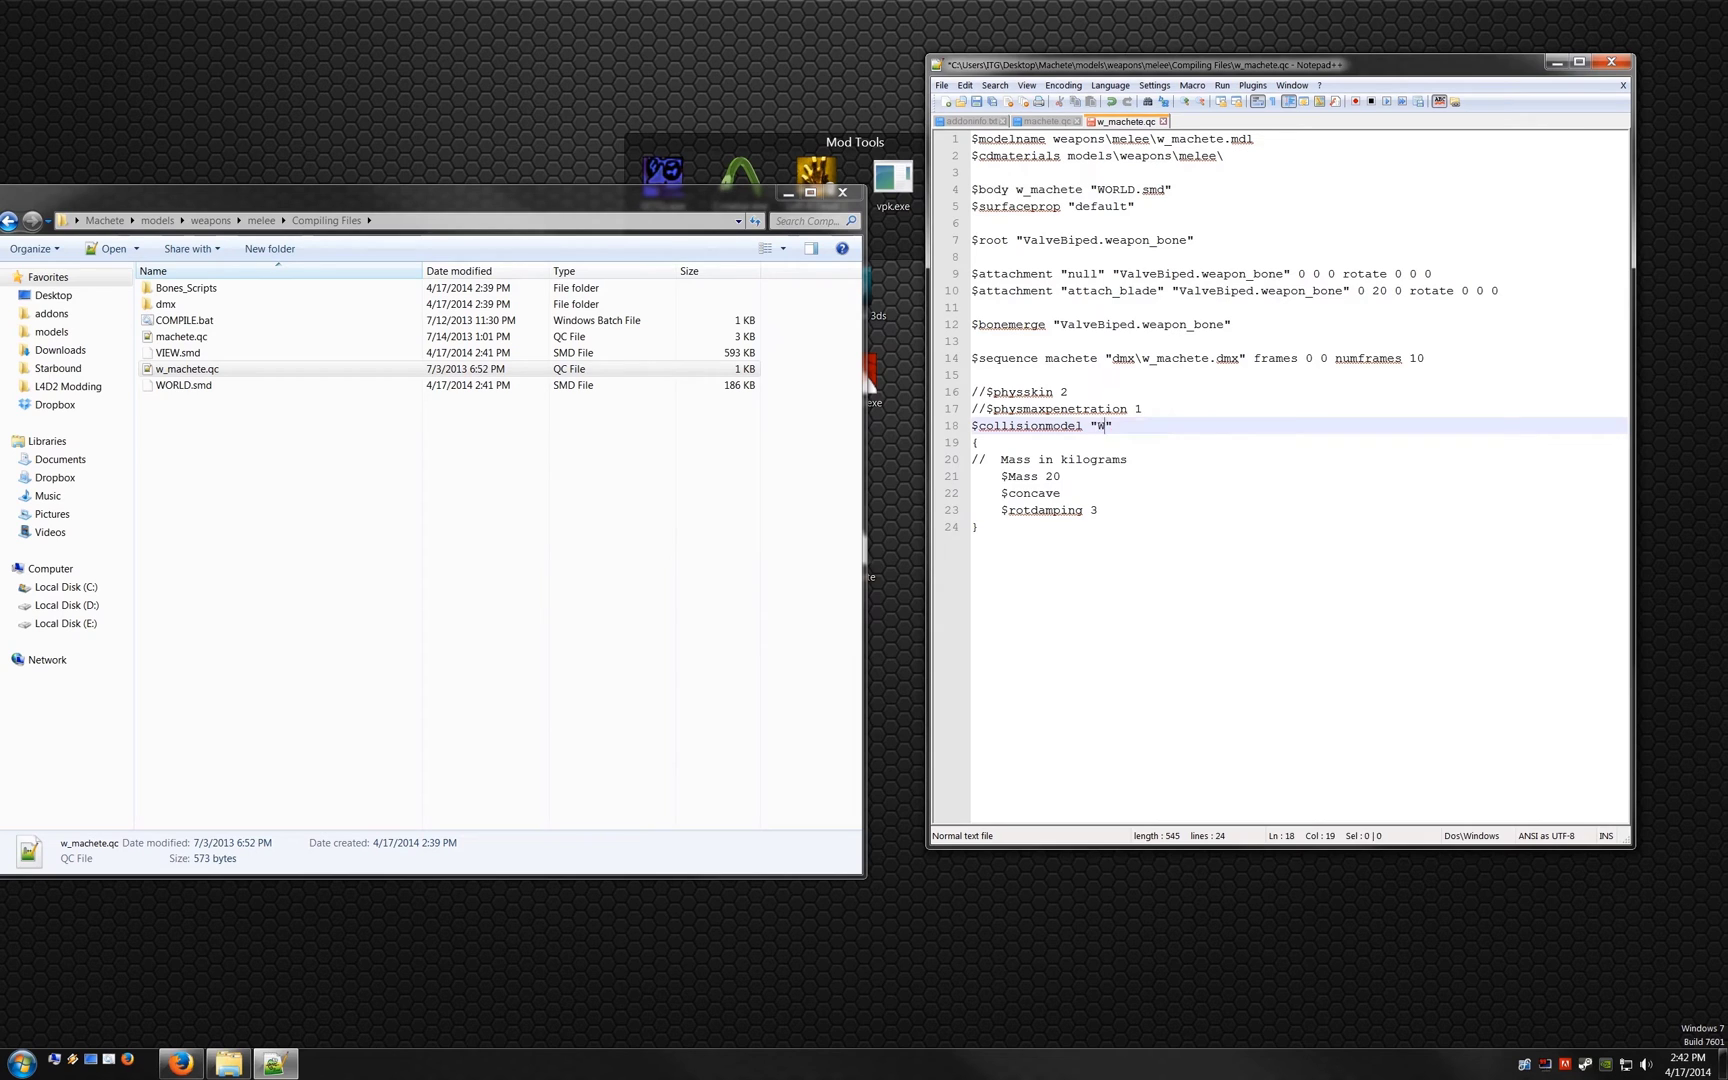
pyautogui.write('ORLD')
pyautogui.moveTo(1238, 358); pyautogui.dragTo(1120, 358)
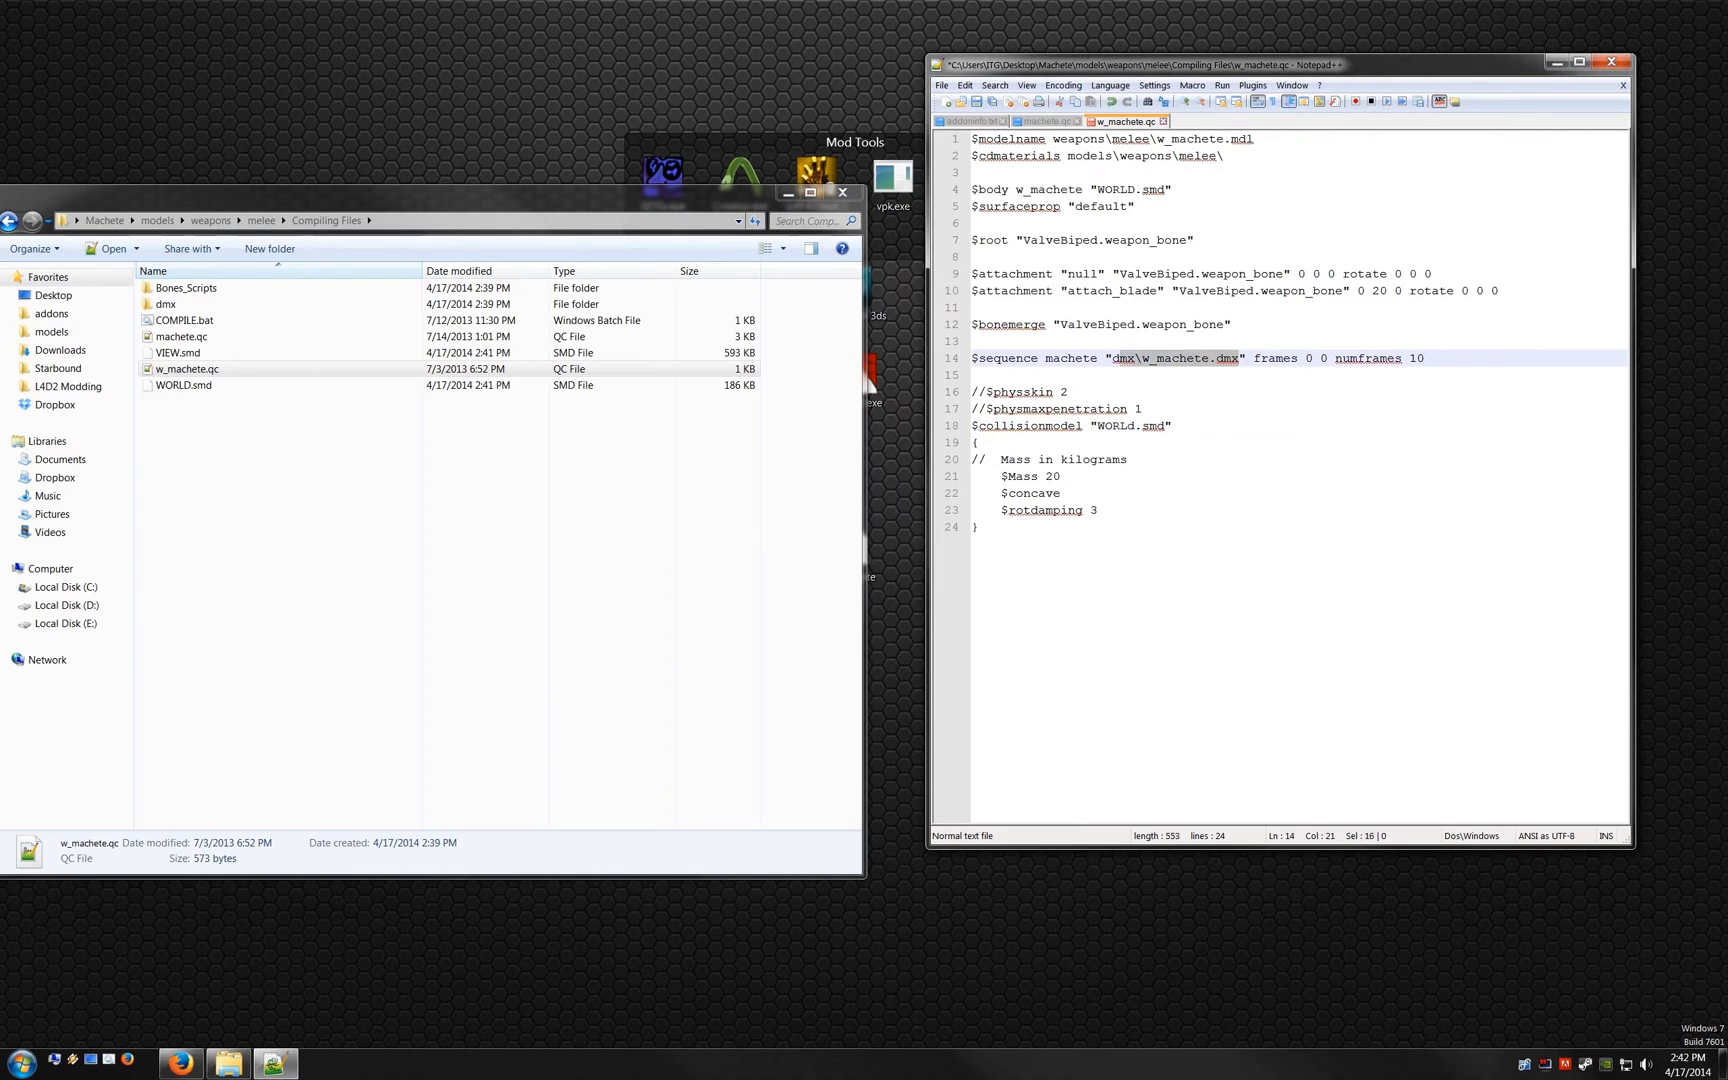
pyautogui.write('world.smd')
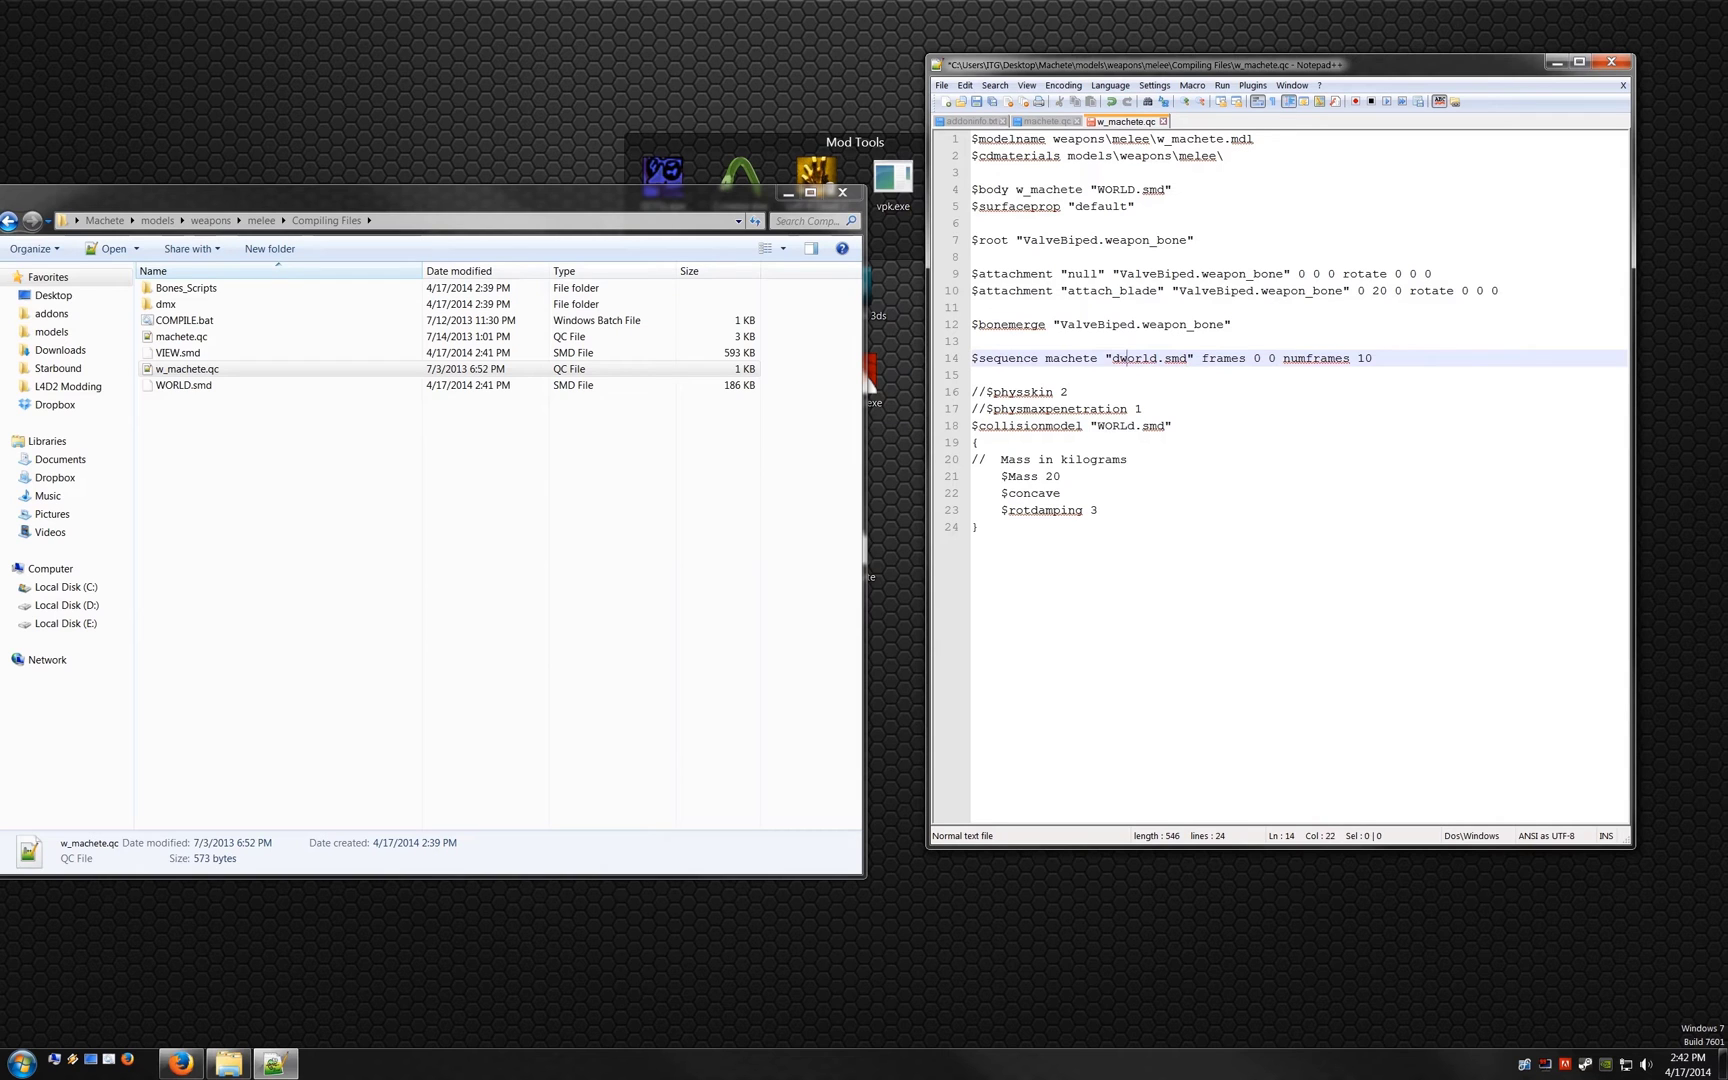
pyautogui.press('BackSpace')
# Step: Change machete.qc's $body path to view.smd
pyautogui.hotkey('ctrl', 'Tab')
pyautogui.moveTo(1217, 223); pyautogui.dragTo(1075, 223)
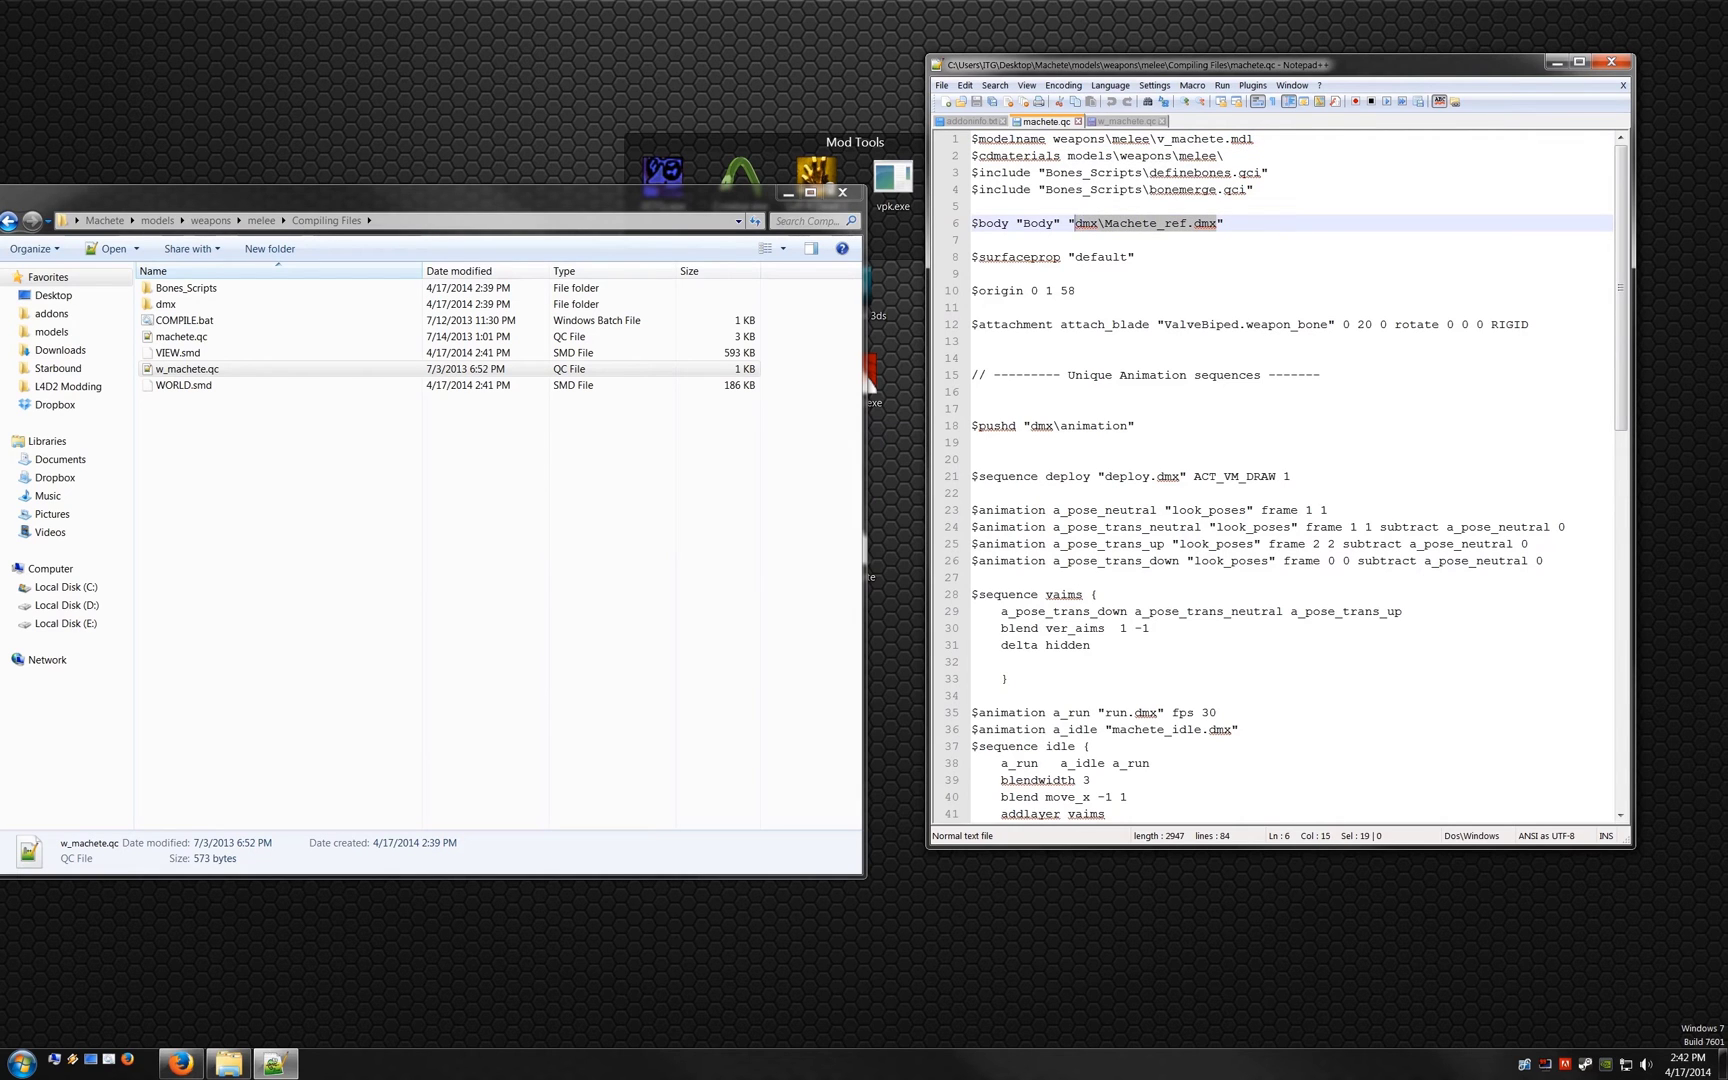
pyautogui.write('view.smd')
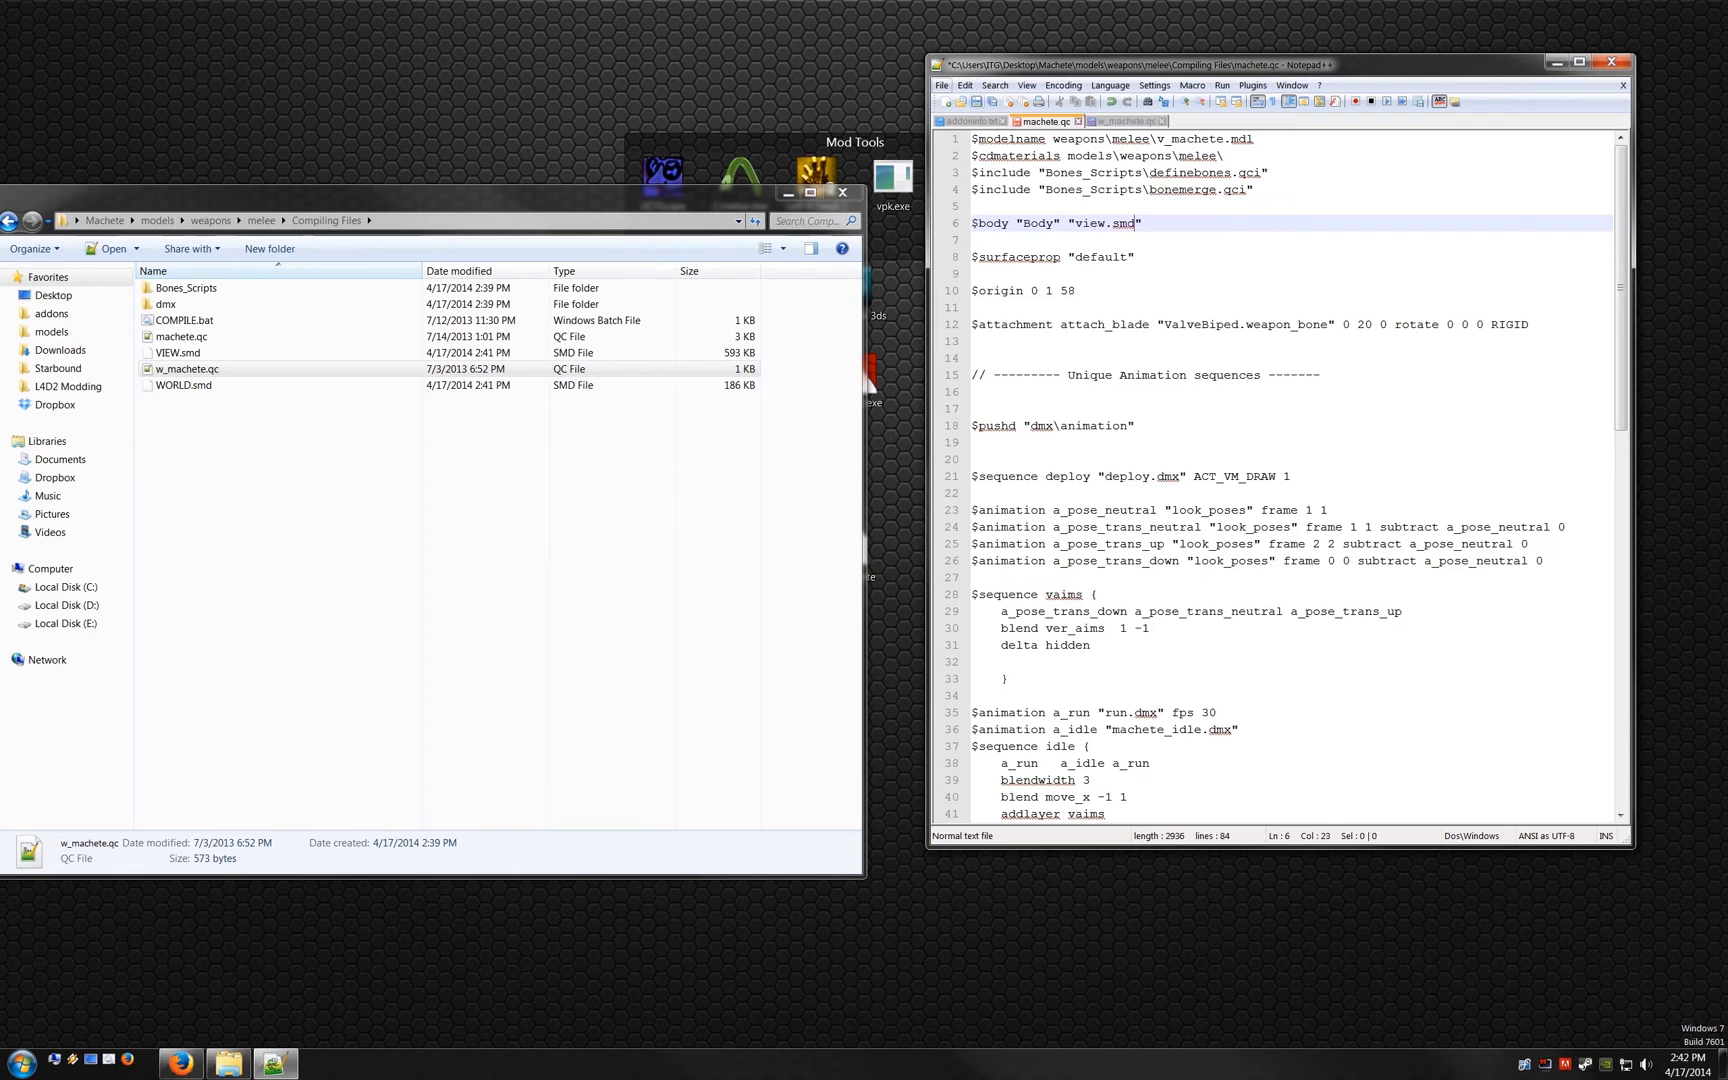
pyautogui.hotkey('alt', 'f')
# Step: Save machete.qc and create a materials folder inside the Machete addon folder
pyautogui.press('s')
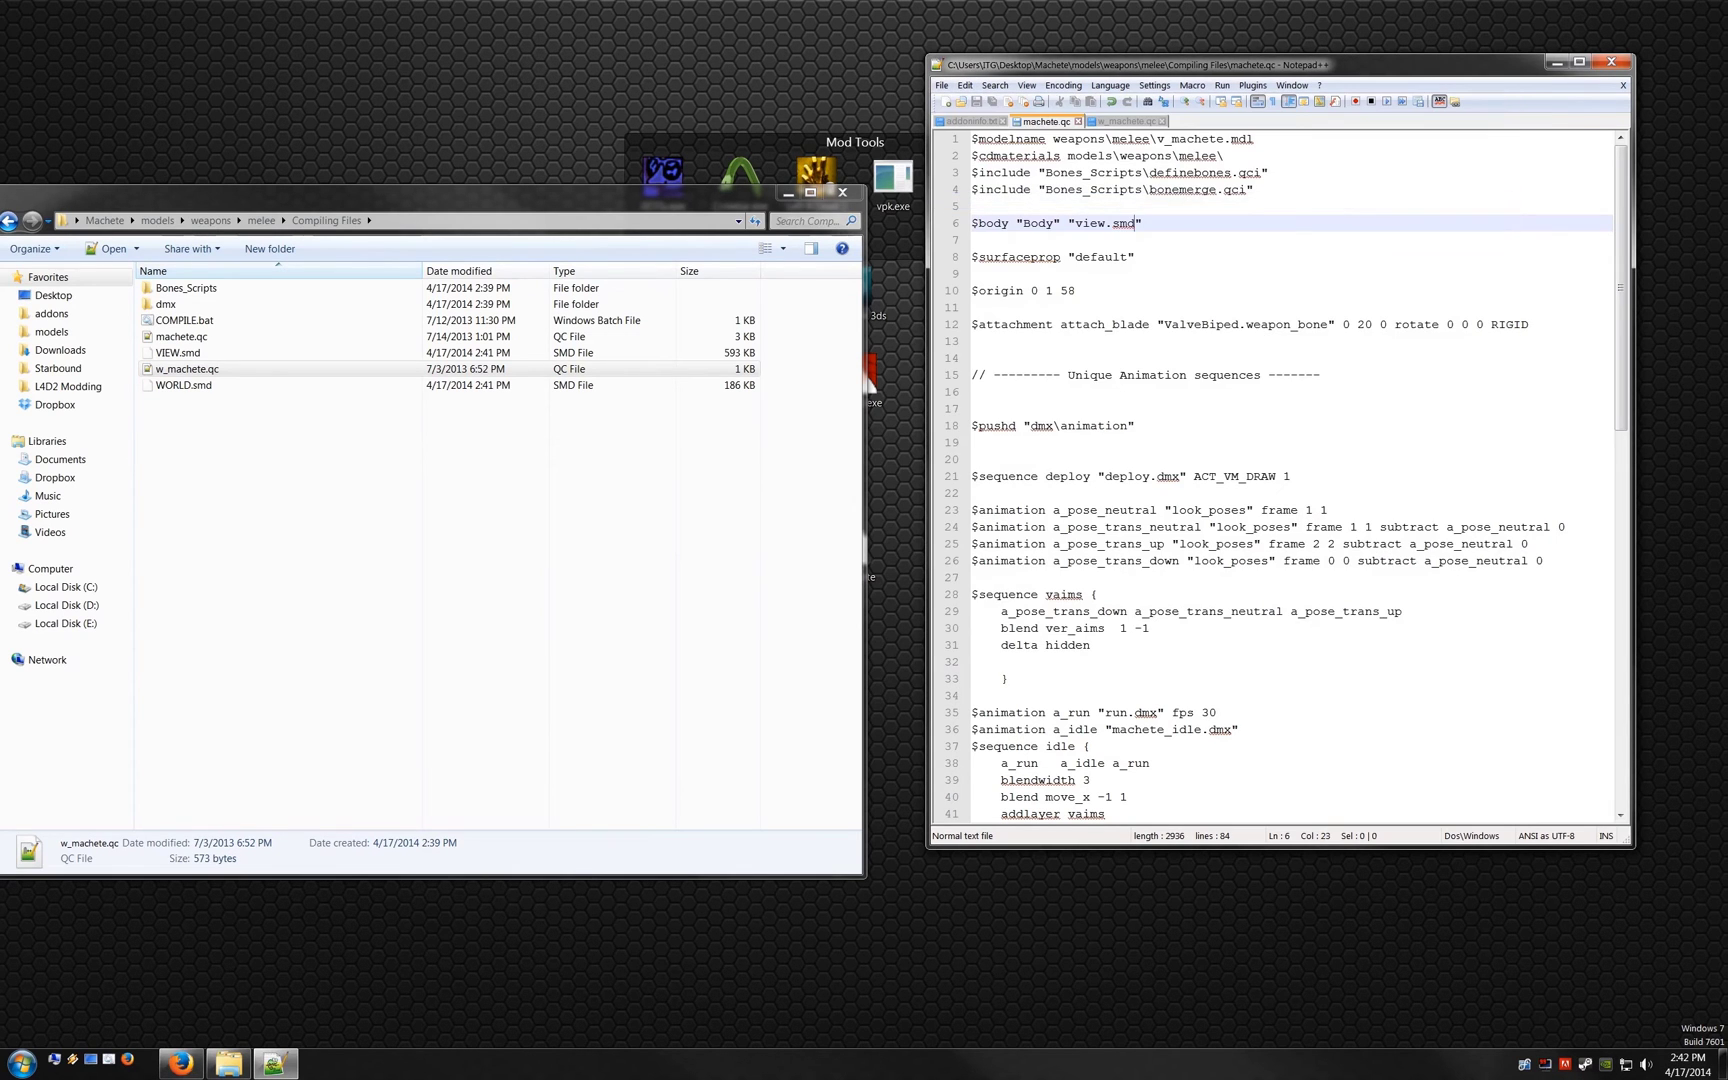
pyautogui.click(104, 220)
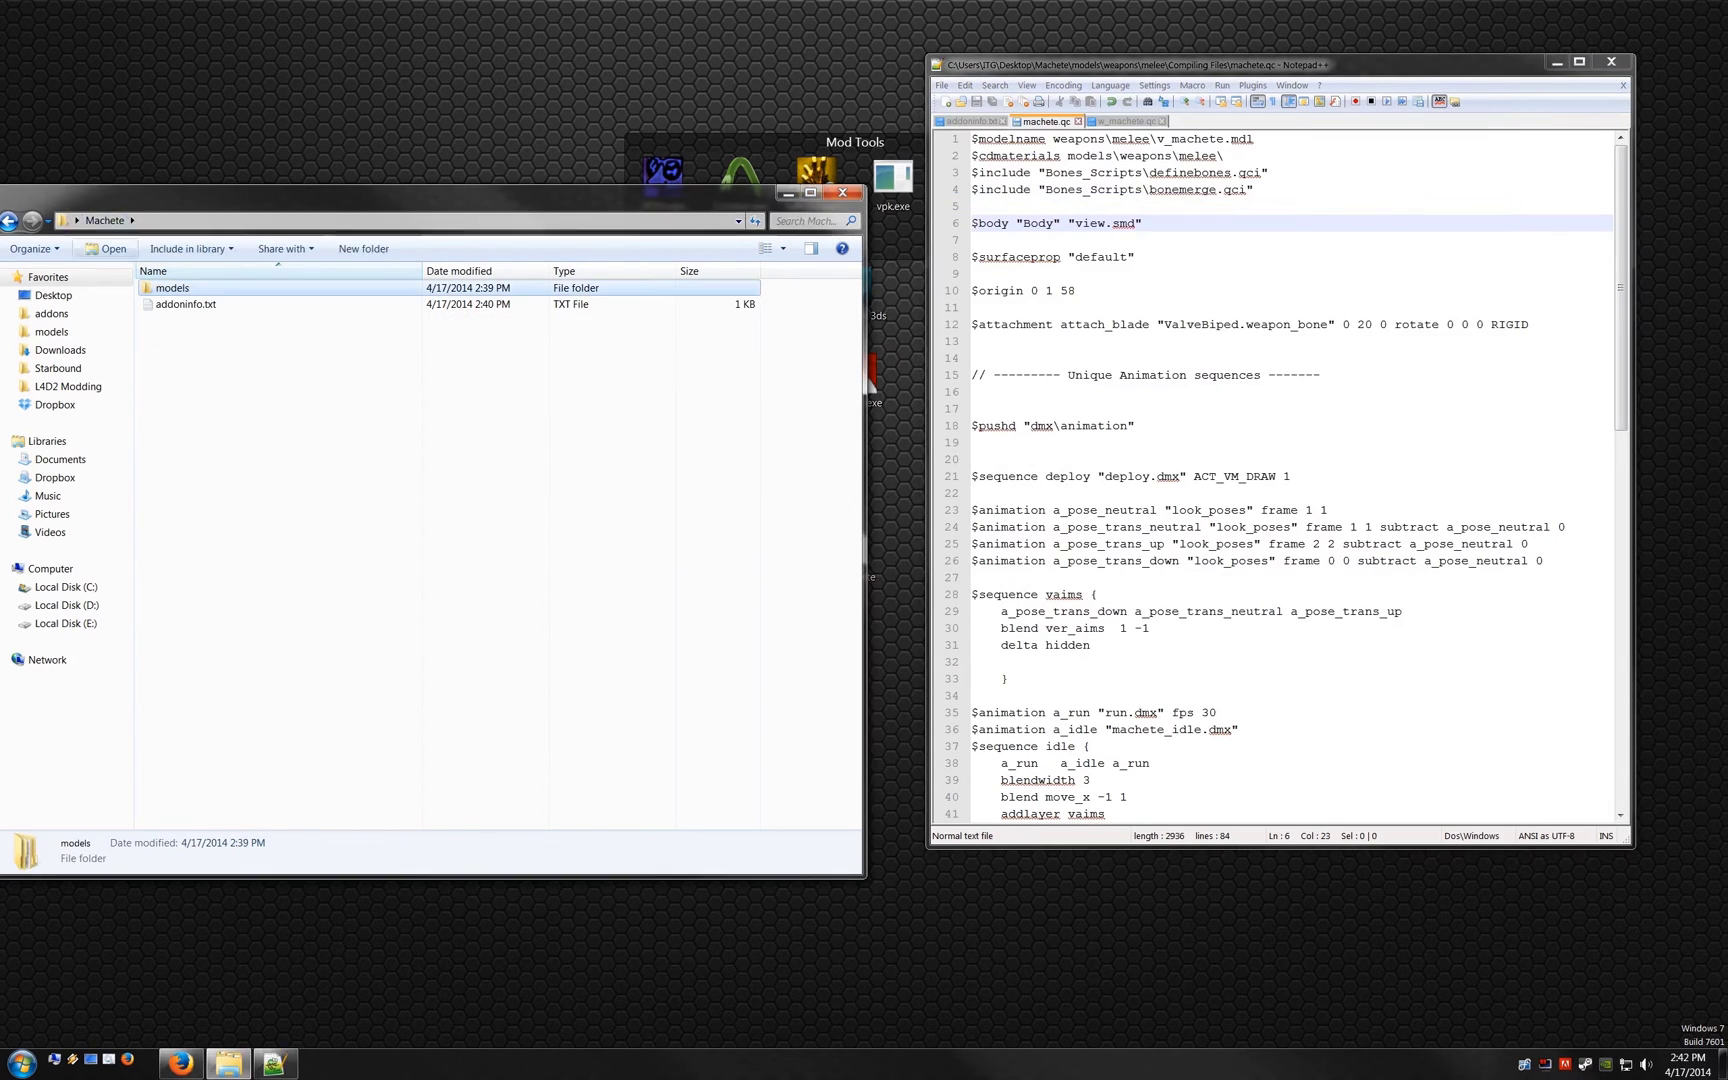
pyautogui.click(363, 249)
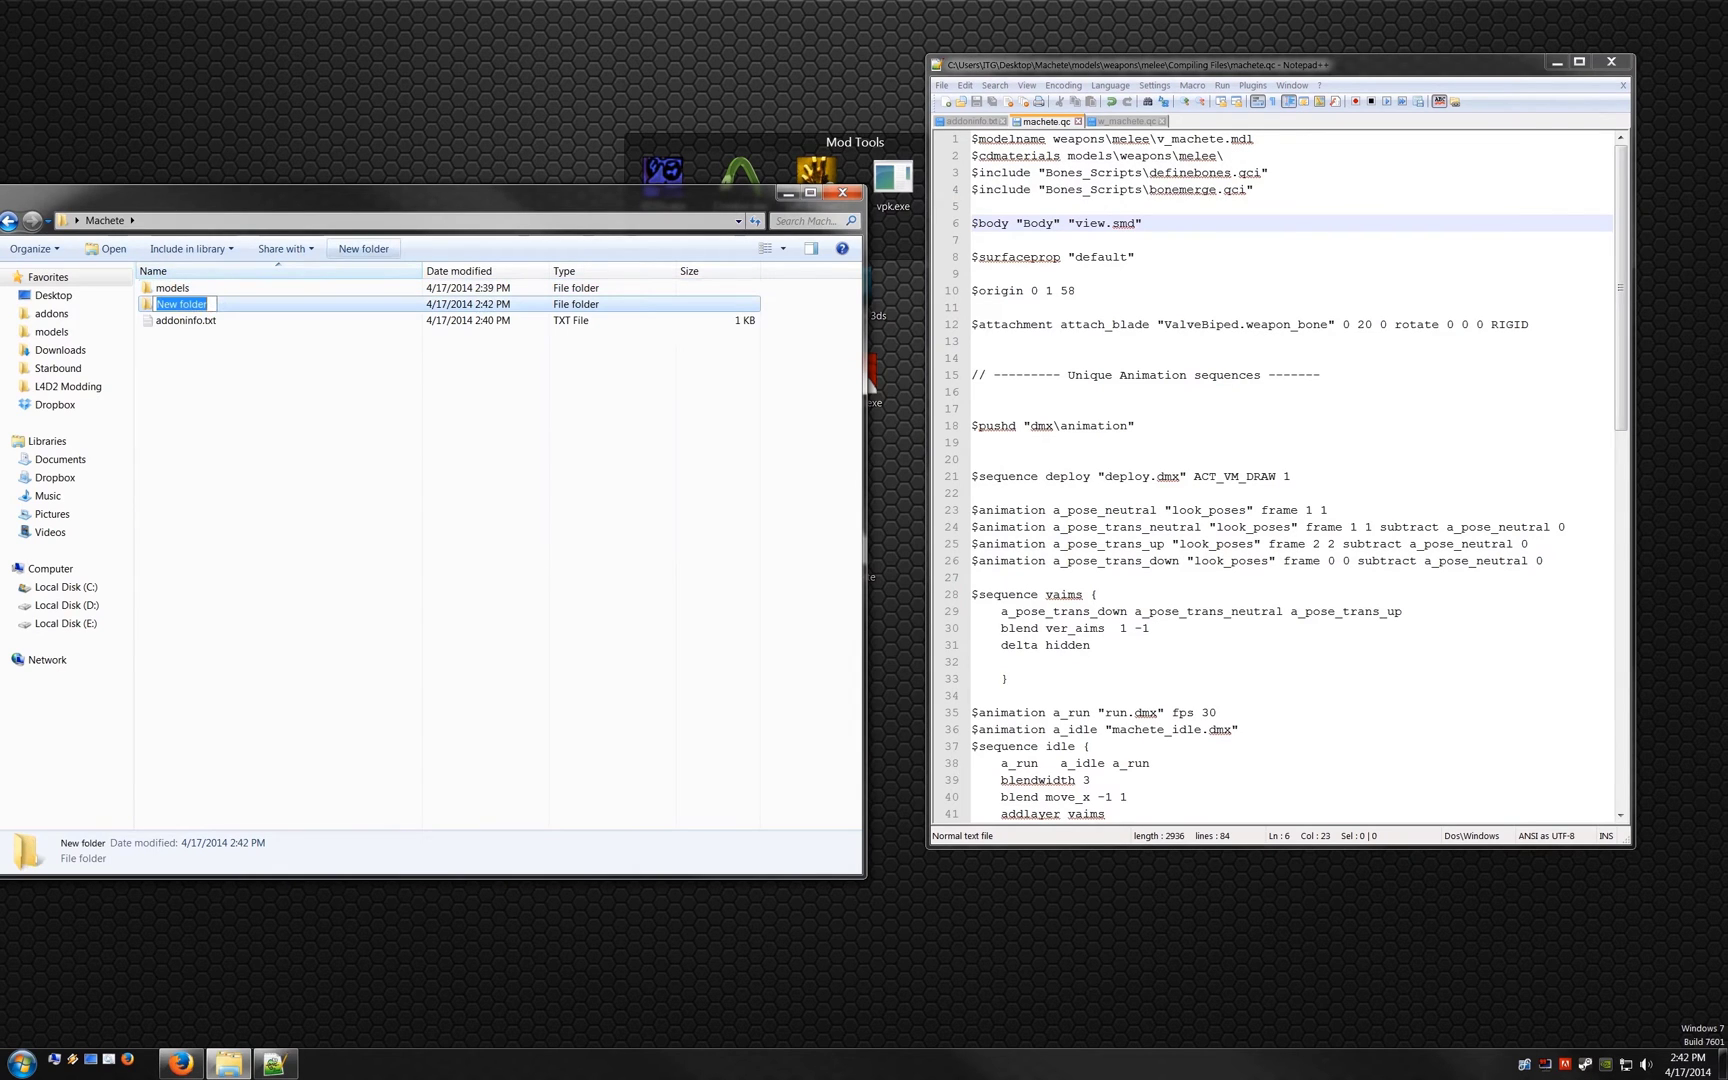
pyautogui.write('materials')
pyautogui.press('Return')
pyautogui.press('Return')
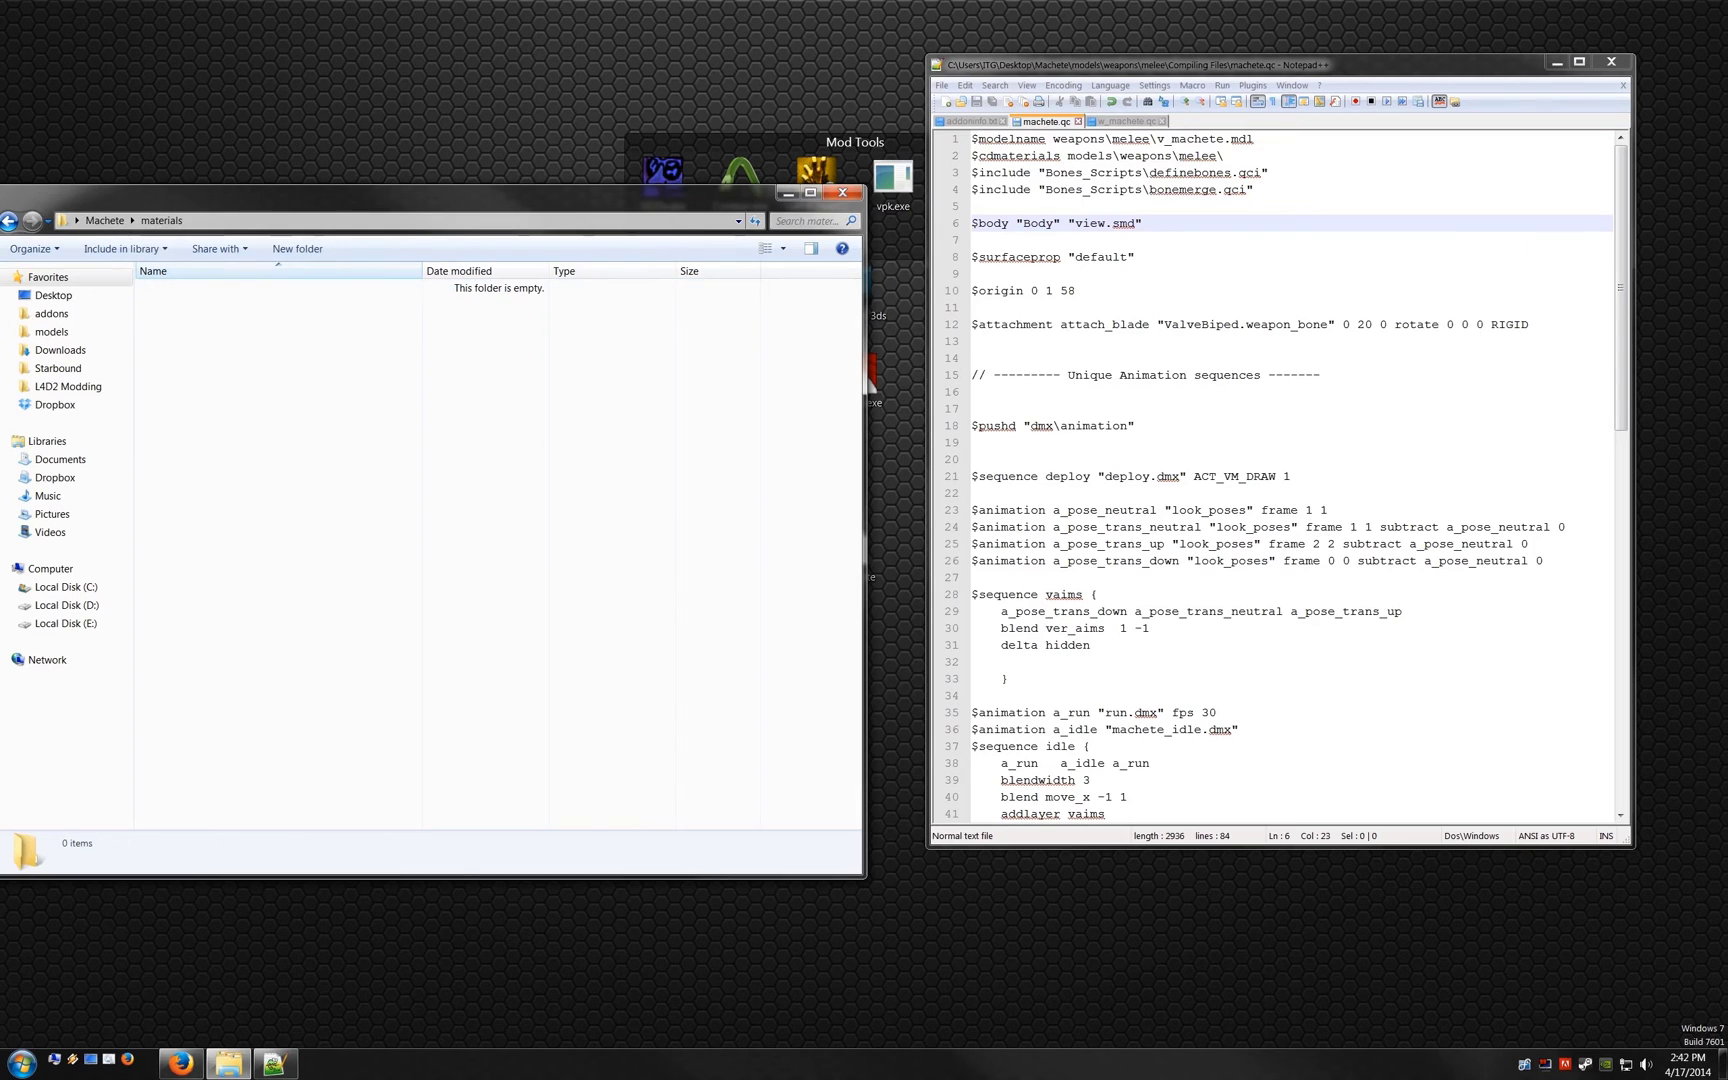
pyautogui.moveTo(1067, 156)
pyautogui.mouseDown()
pyautogui.moveTo(1216, 156)
pyautogui.moveTo(1082, 156)
pyautogui.moveTo(1125, 156)
pyautogui.mouseUp()
pyautogui.click(1134, 156)
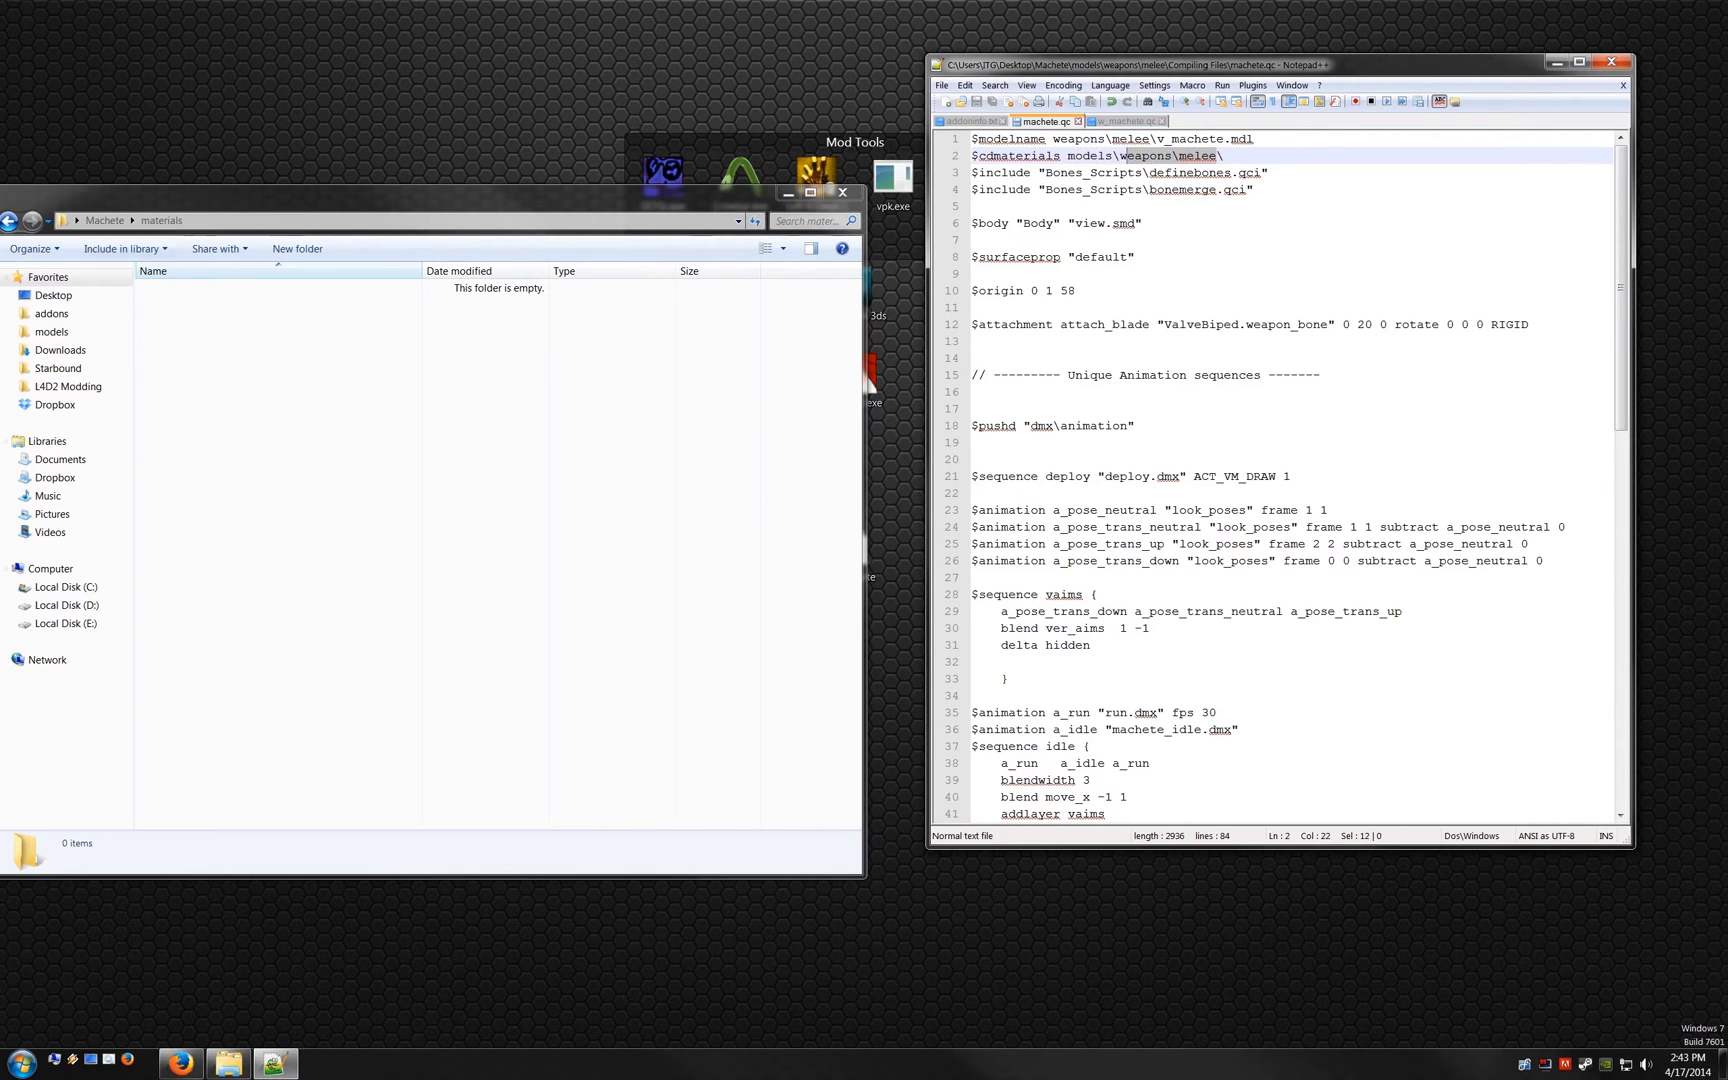
# Step: Create nested models and weapons folders inside materials
pyautogui.click(299, 250)
pyautogui.write('mode')
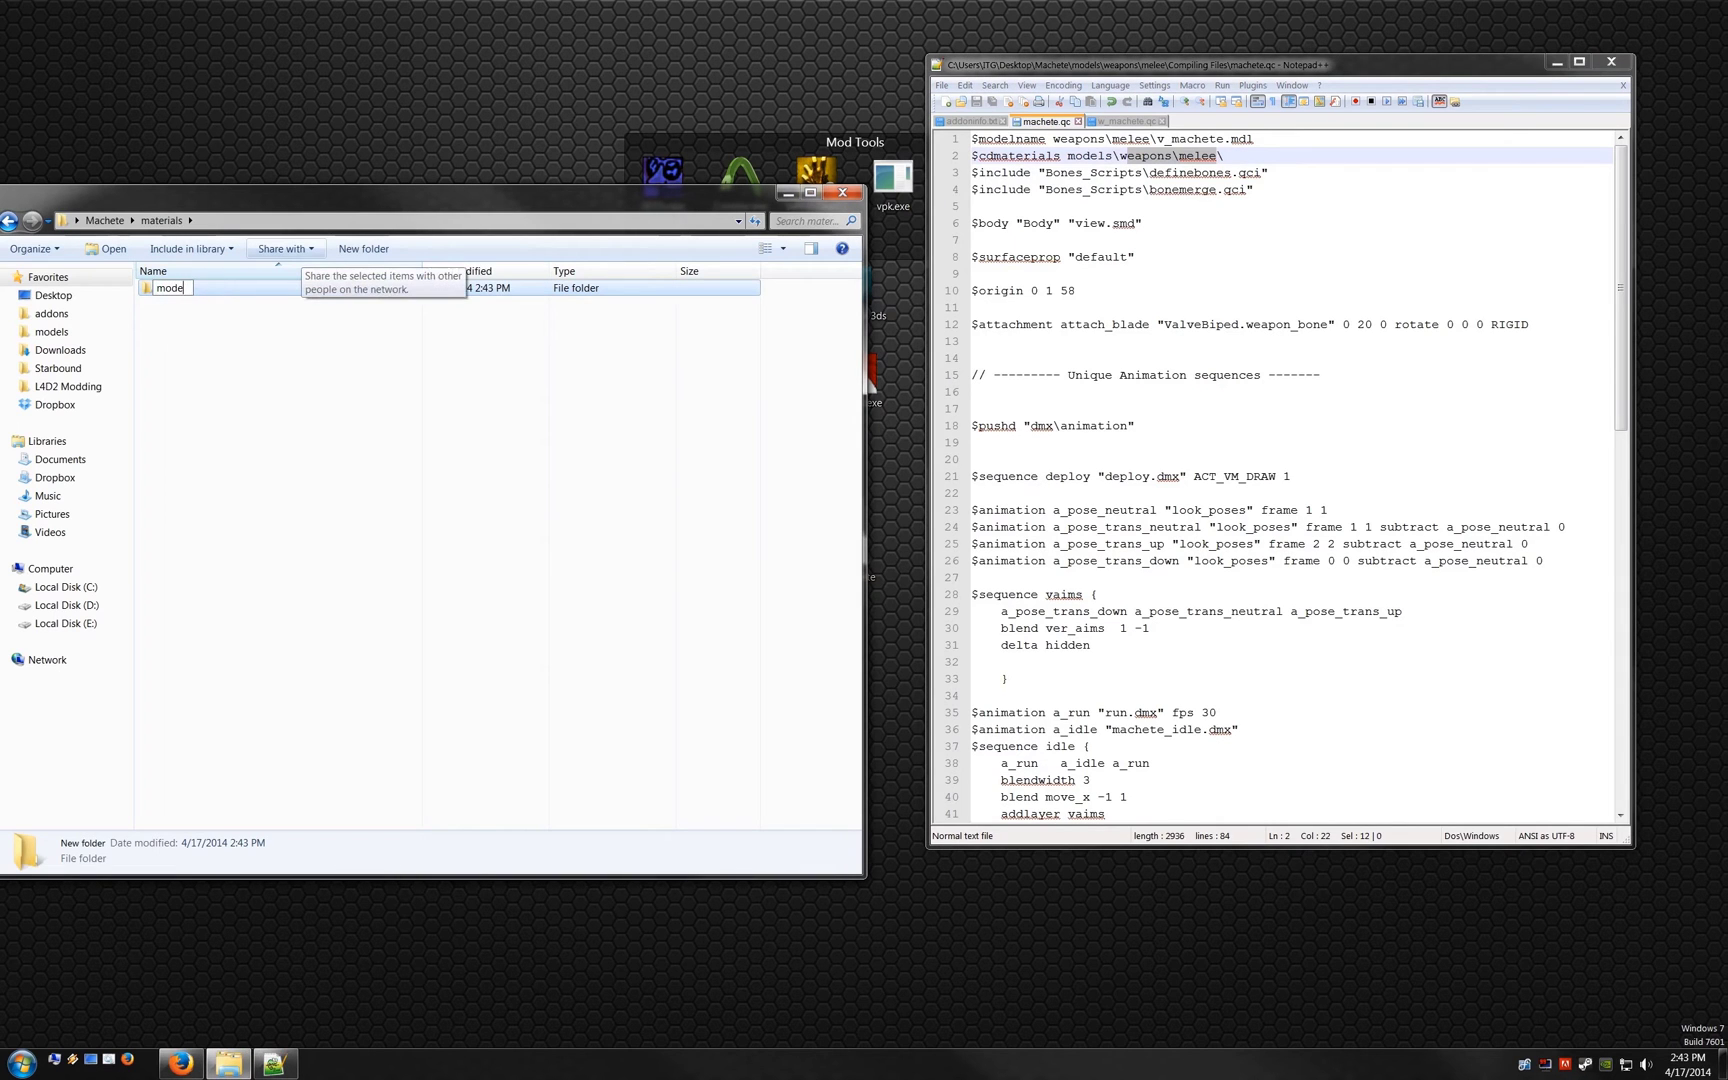
pyautogui.write('ls')
pyautogui.press('Return')
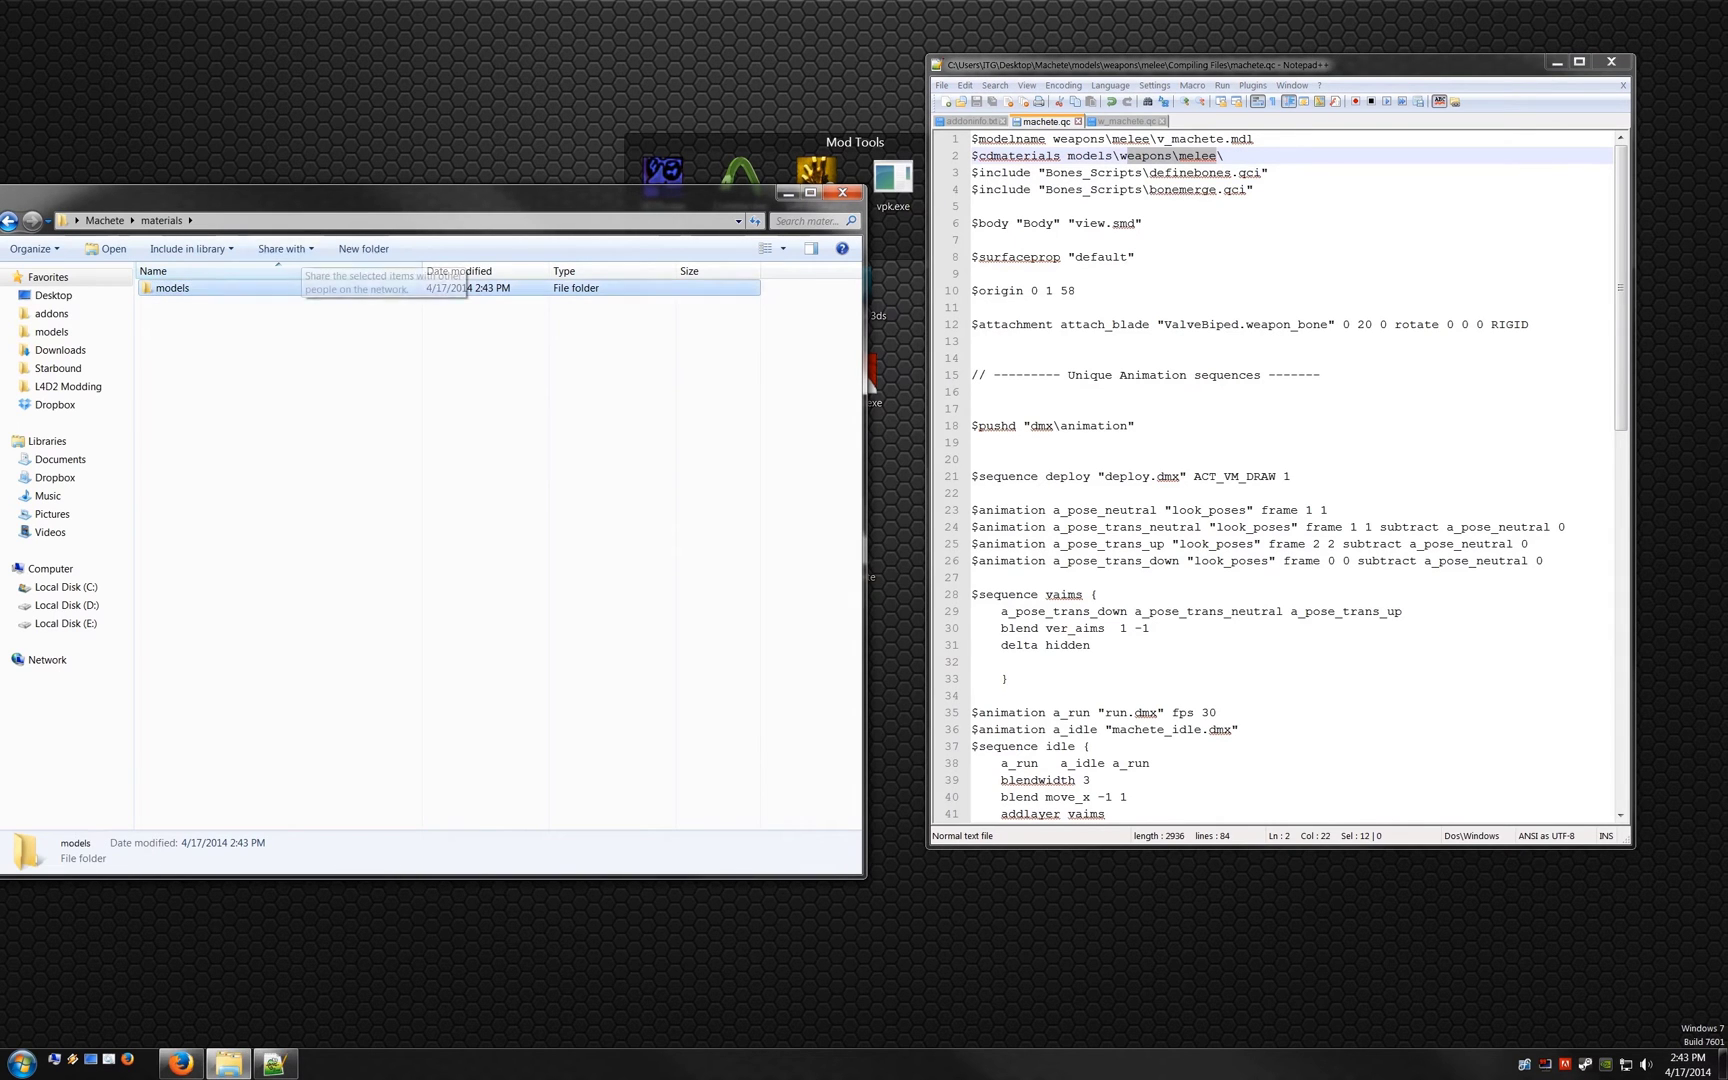
pyautogui.press('Return')
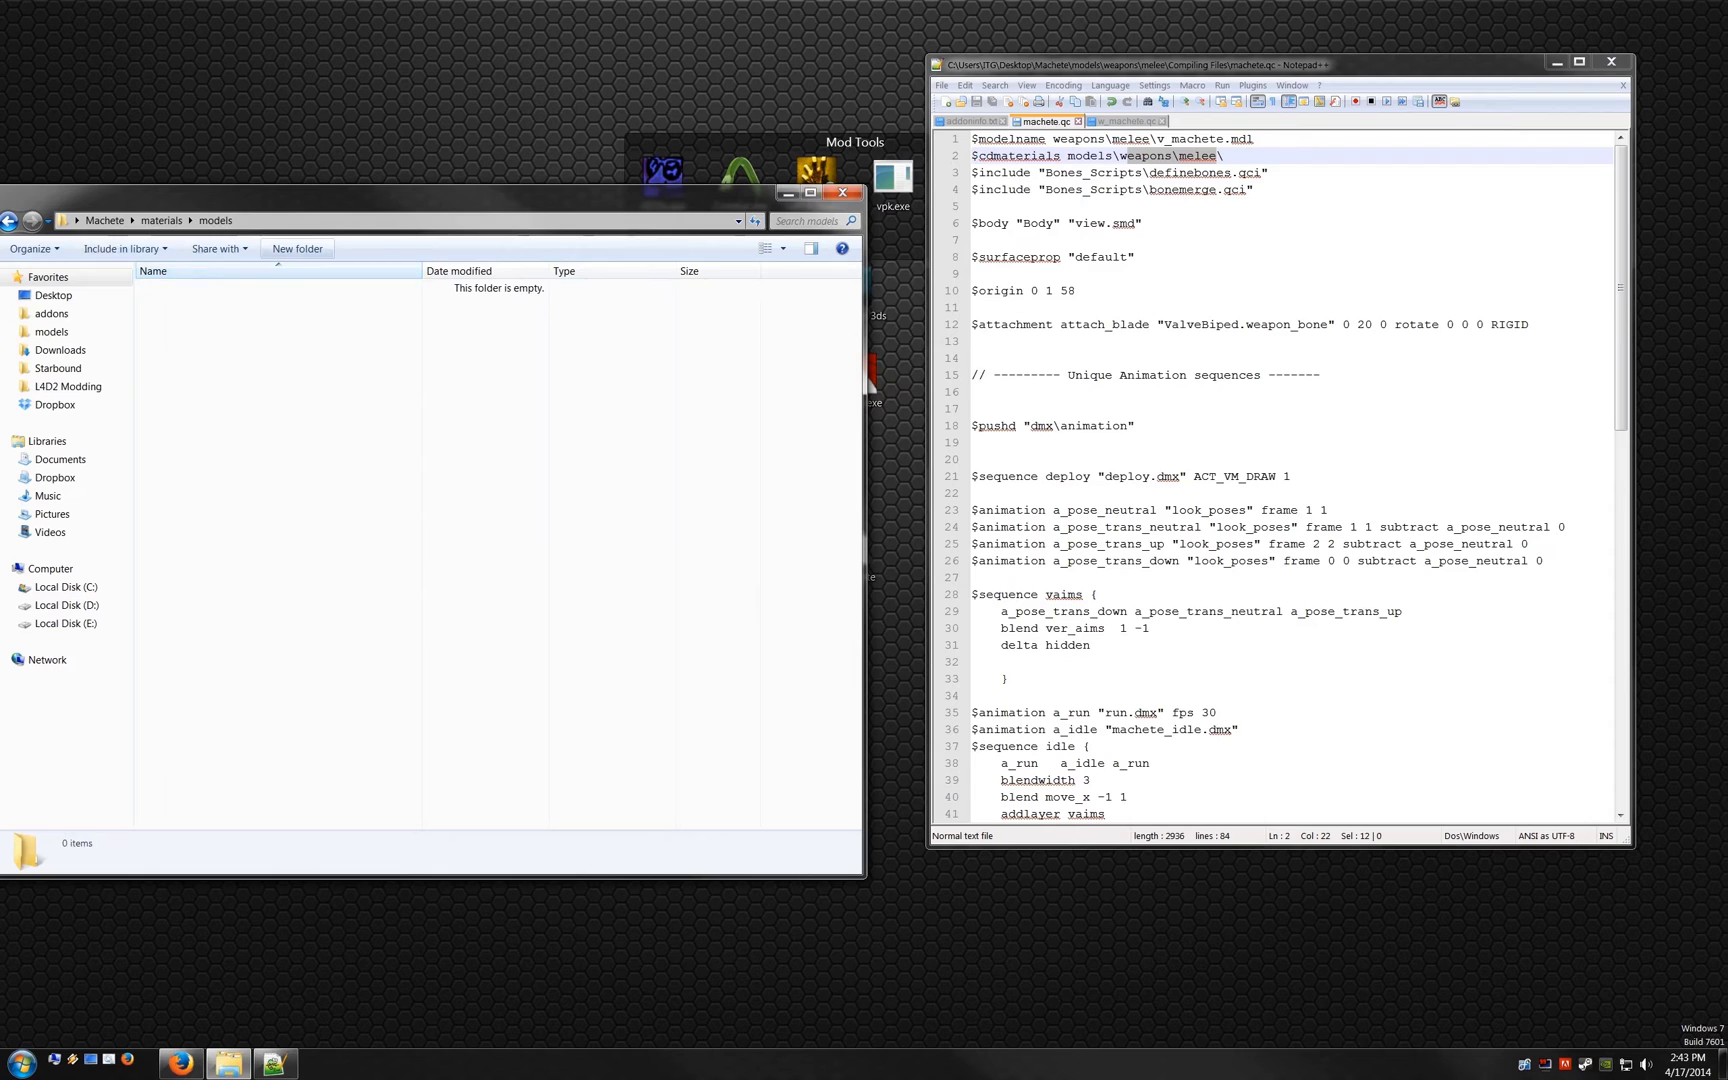
pyautogui.click(297, 249)
pyautogui.write('wep')
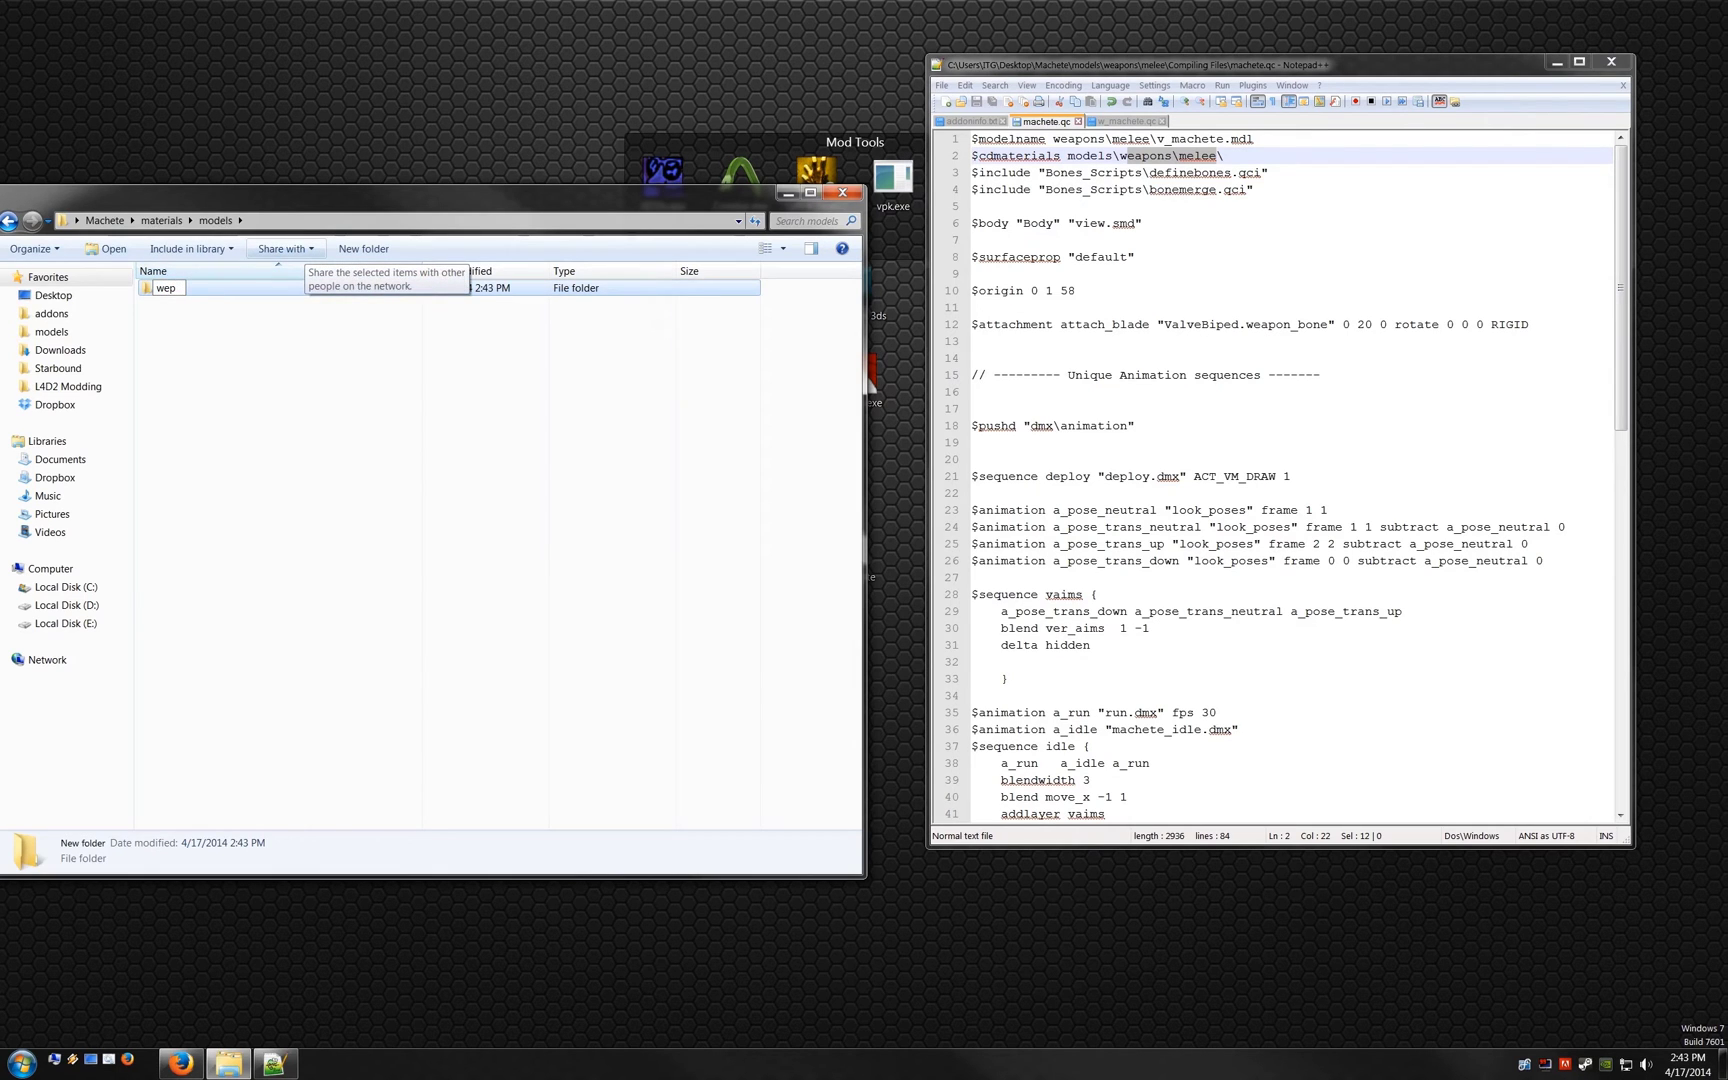
pyautogui.press('BackSpace')
pyautogui.write('apons')
pyautogui.press('Return')
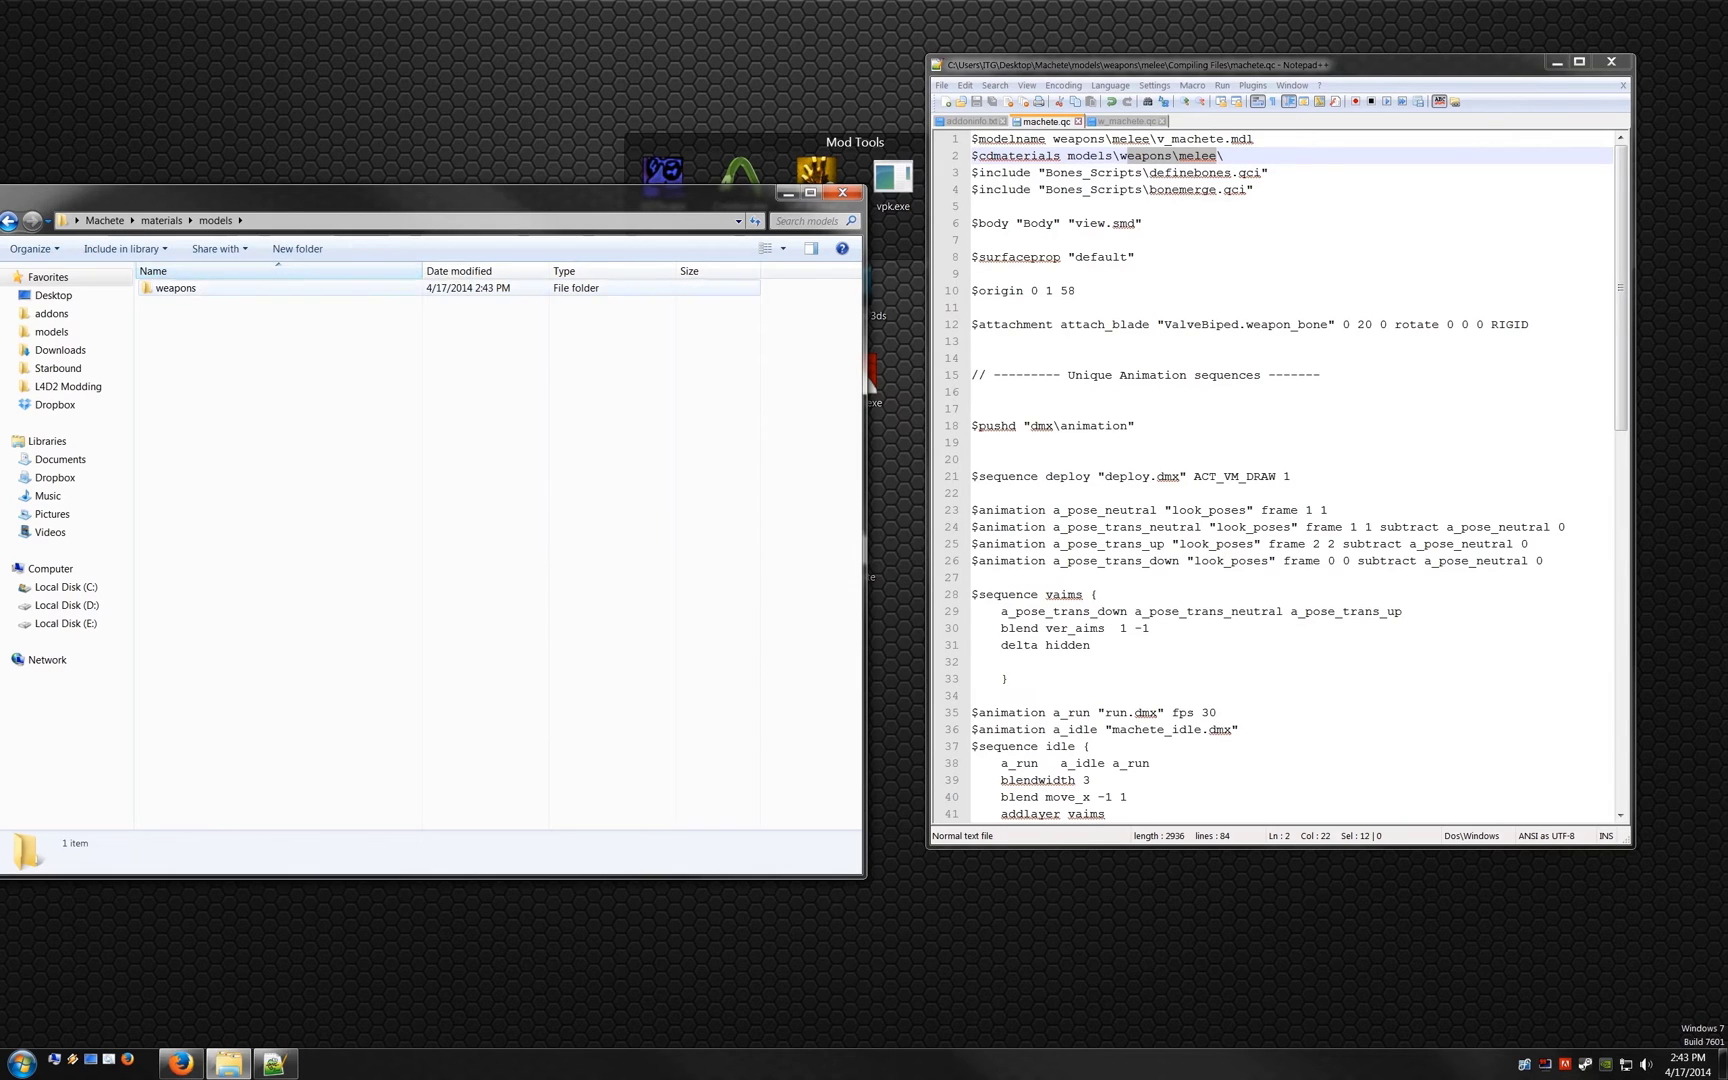
pyautogui.press('Return')
# Step: Create a melee folder inside weapons and a custom folder inside melee
pyautogui.hotkey('ctrl', 'shift', 'n')
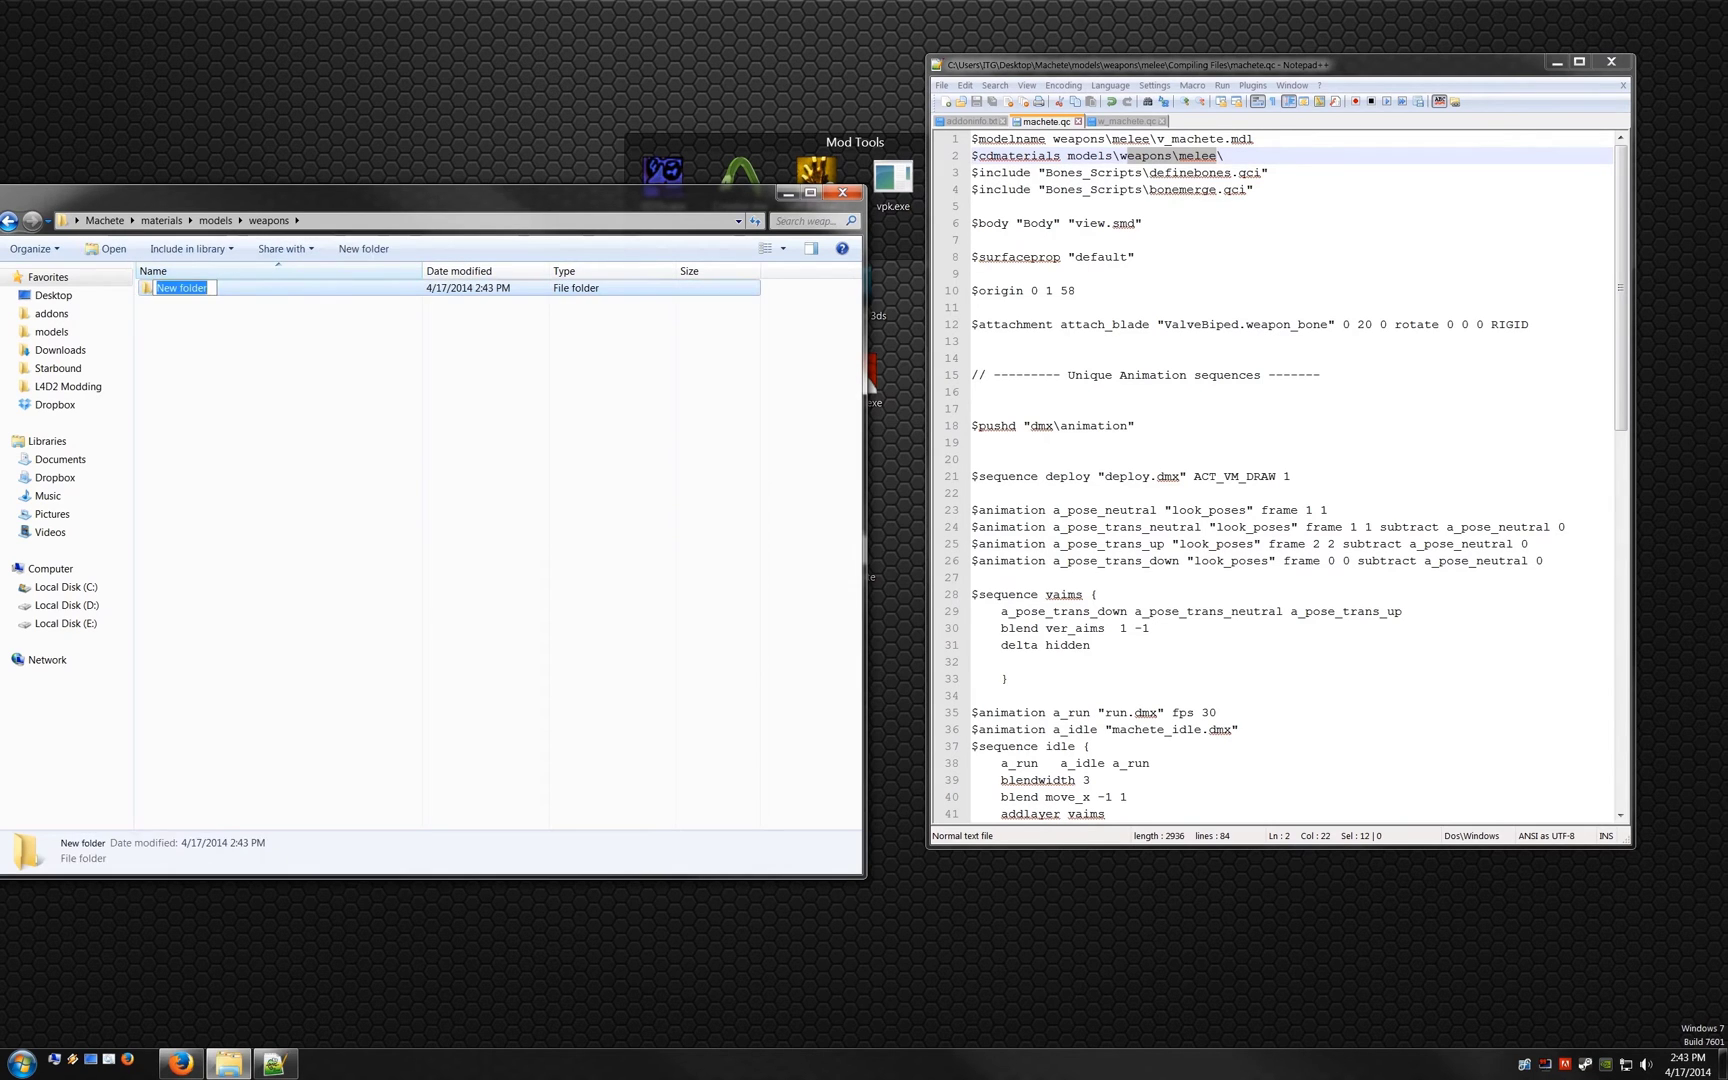
pyautogui.write('melee')
pyautogui.press('Return')
pyautogui.press('Return')
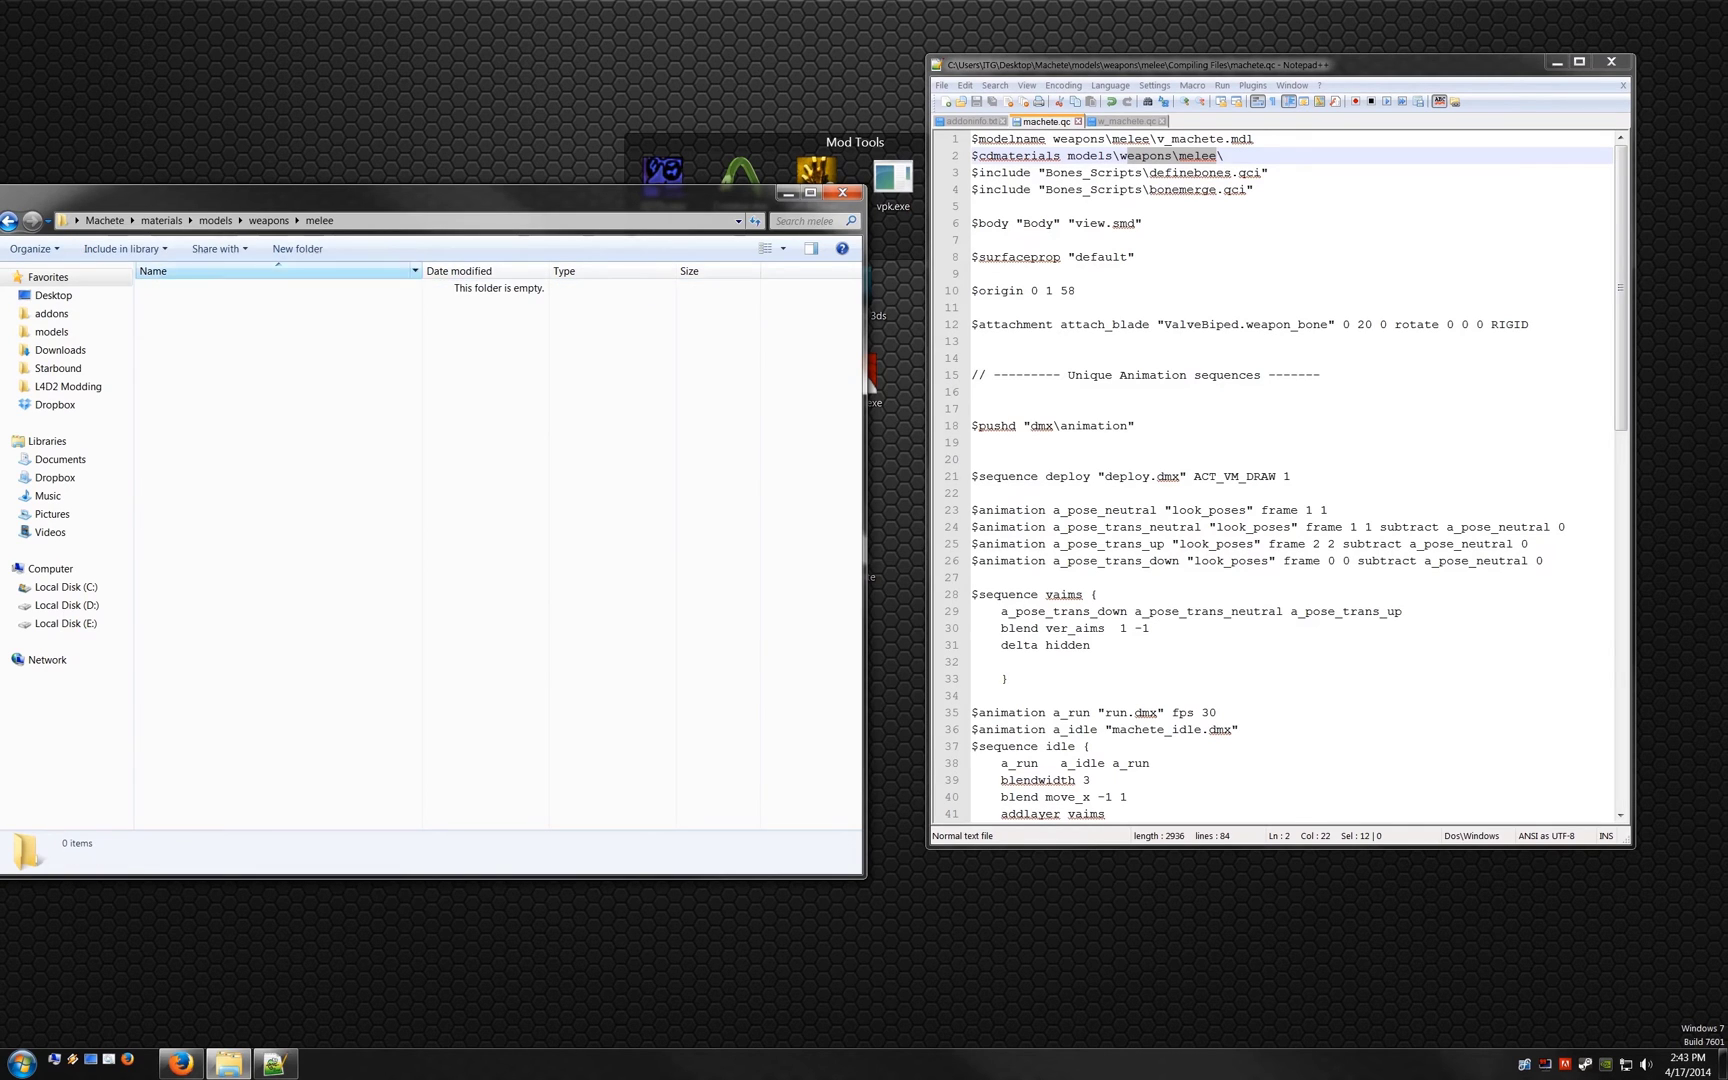
pyautogui.click(297, 248)
pyautogui.write('cus')
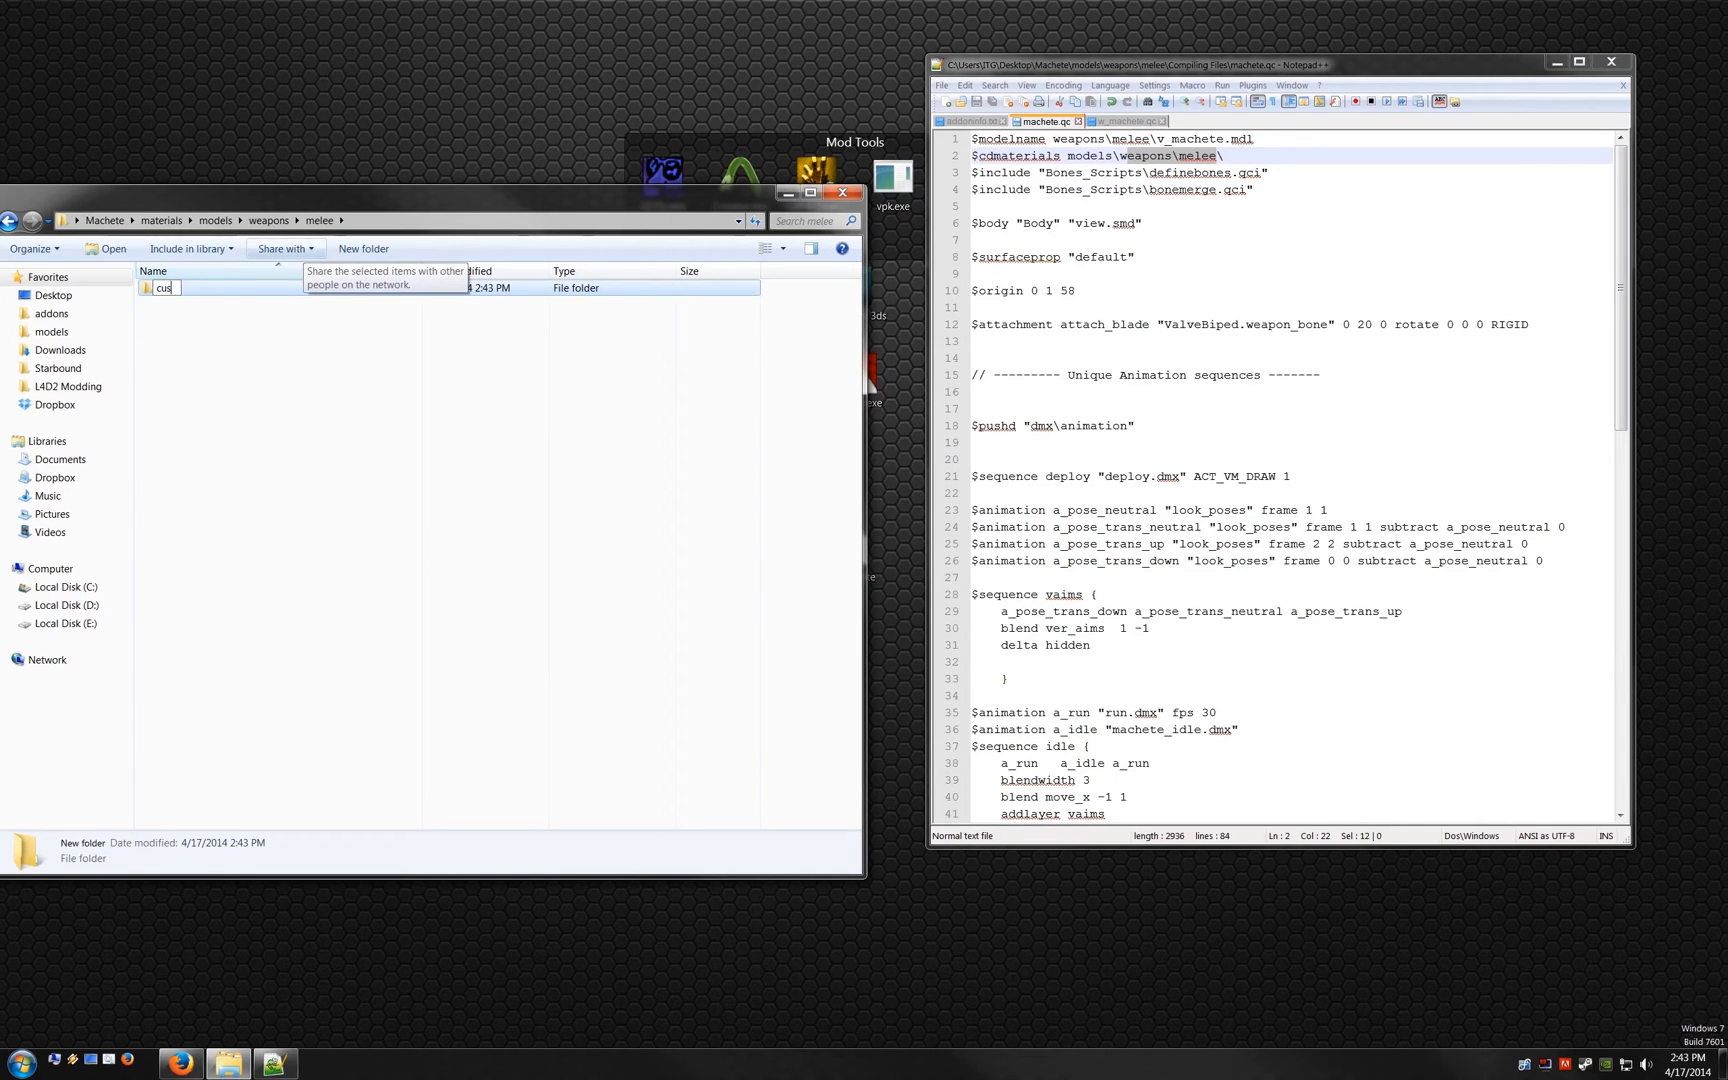
pyautogui.write('tom')
pyautogui.press('Return')
pyautogui.click(1217, 156)
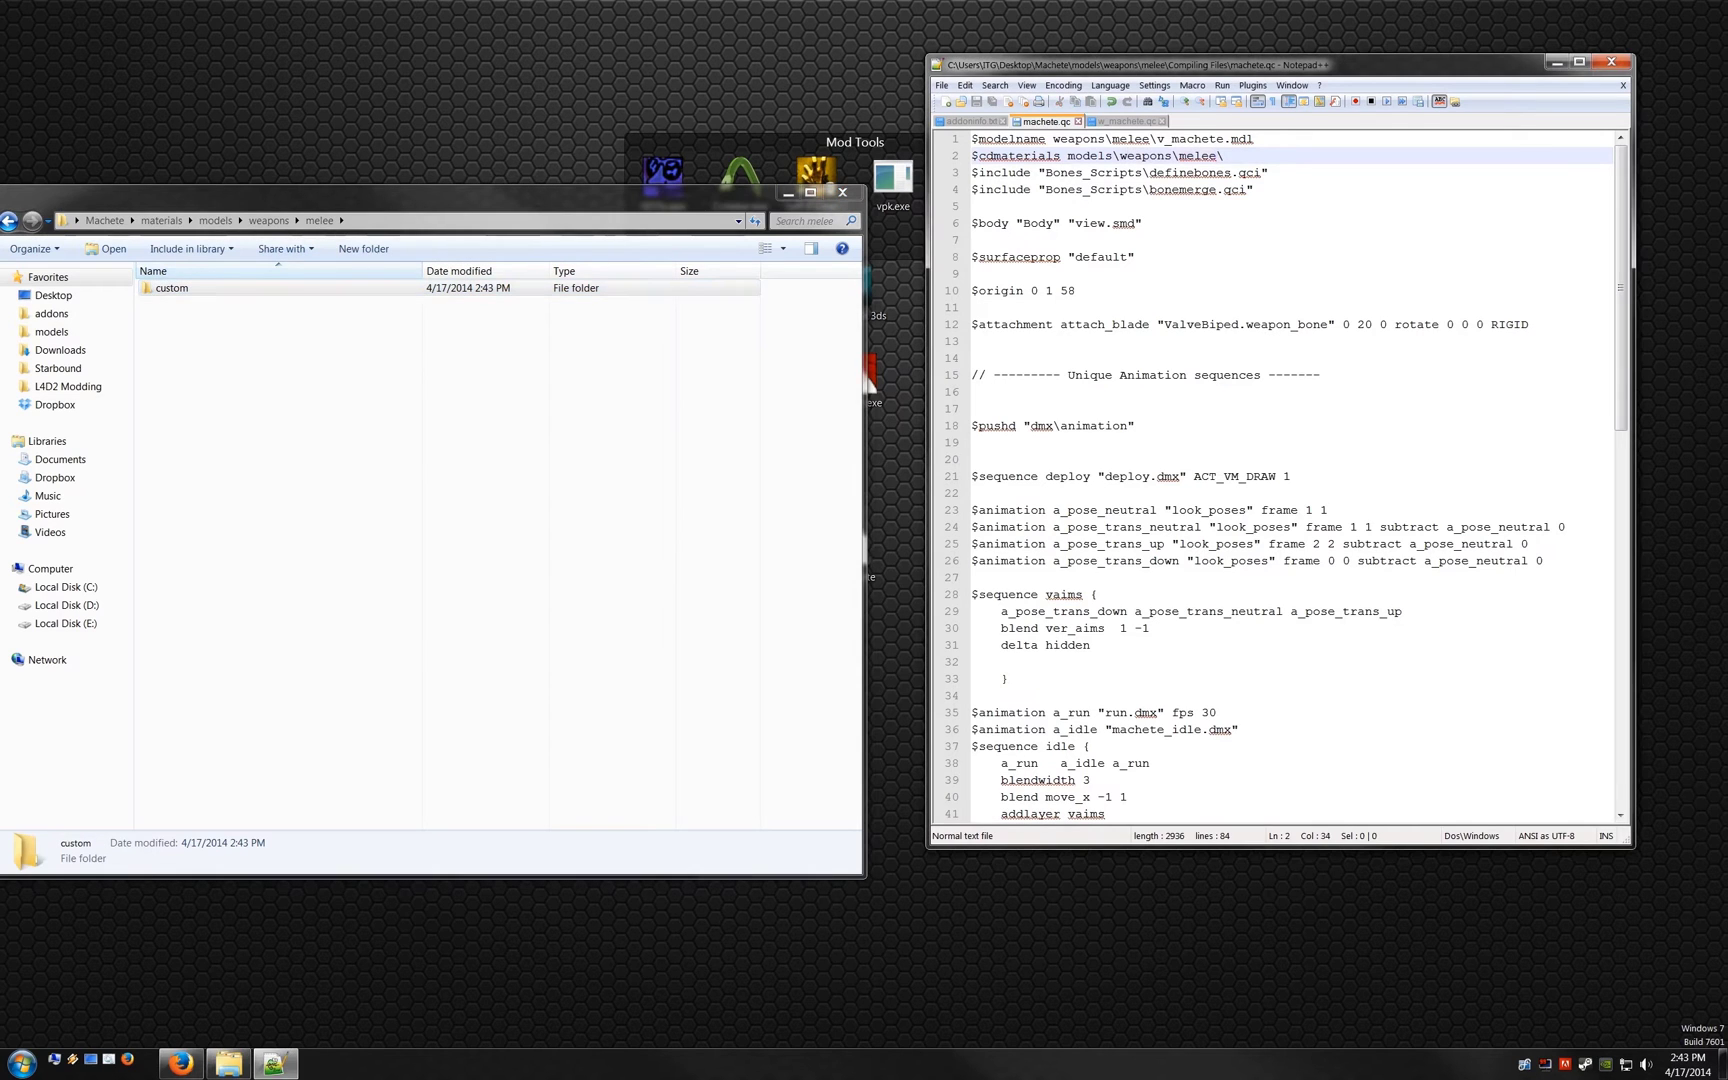
# Step: Append custom\ to the $cdmaterials line in machete.qc and w_machete.qc
pyautogui.write('custom\\')
pyautogui.write('custom\\')
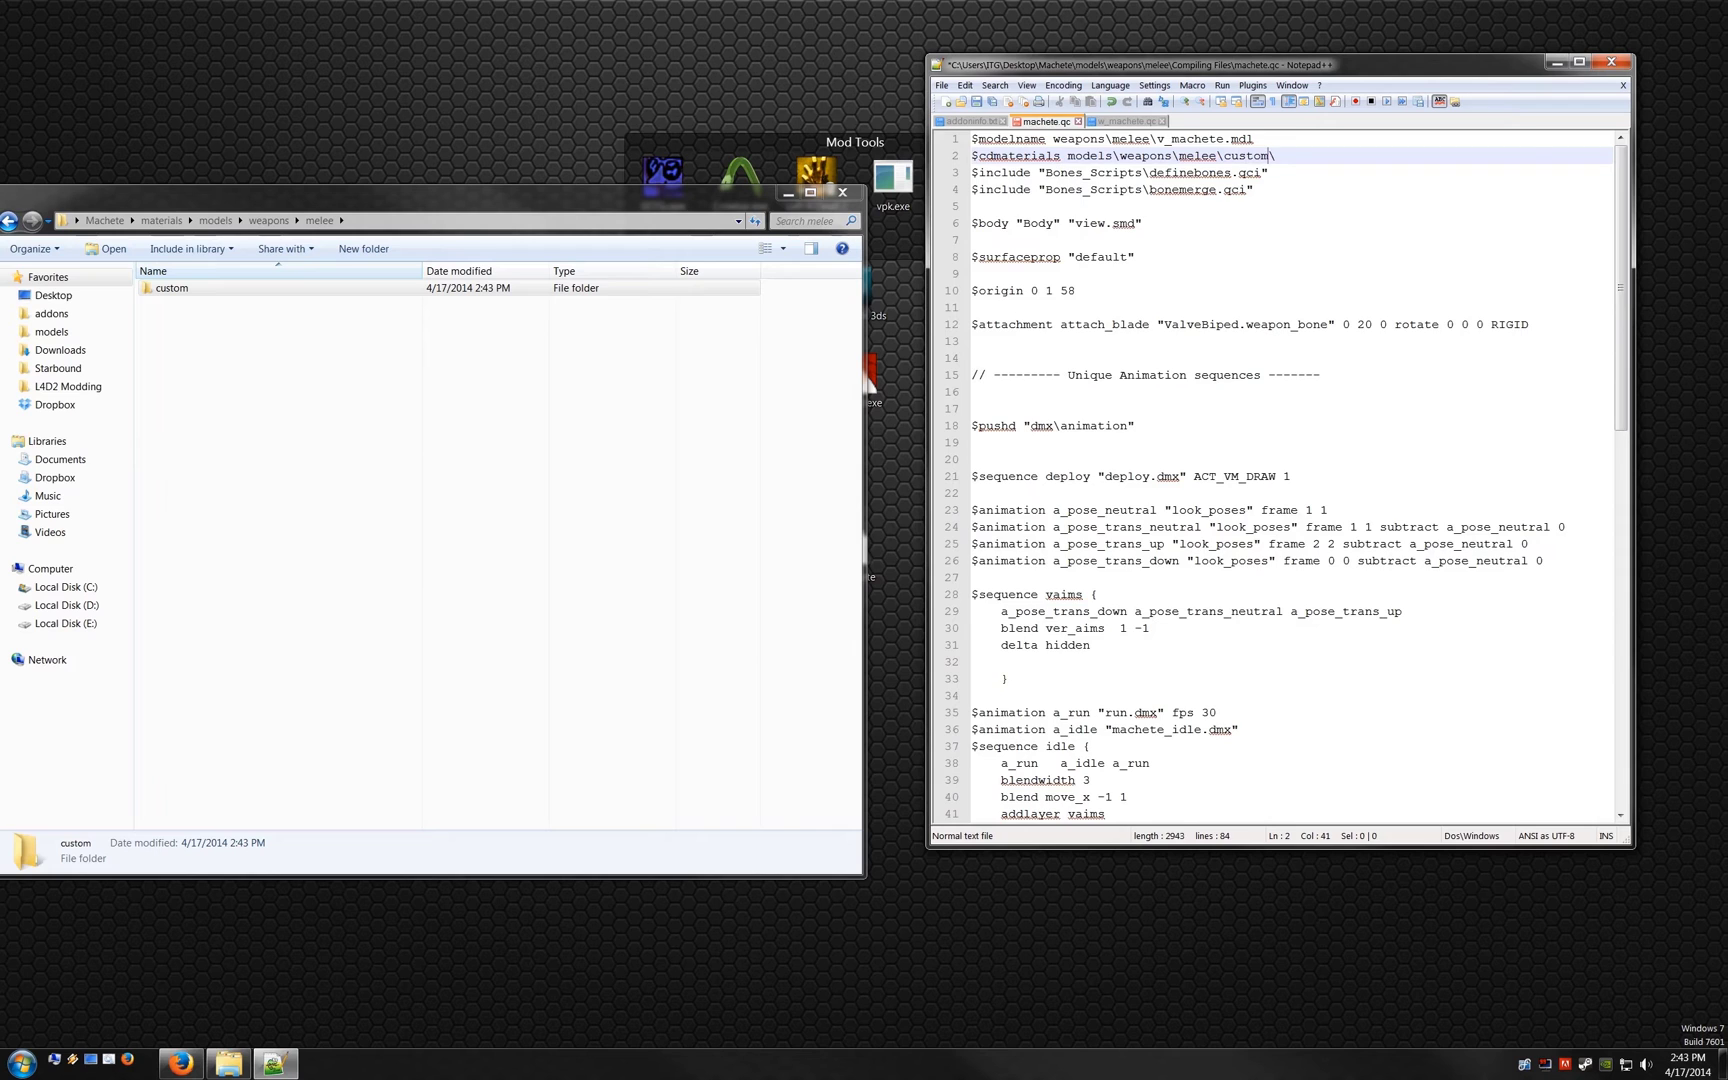
pyautogui.hotkey('ctrl', 'Tab')
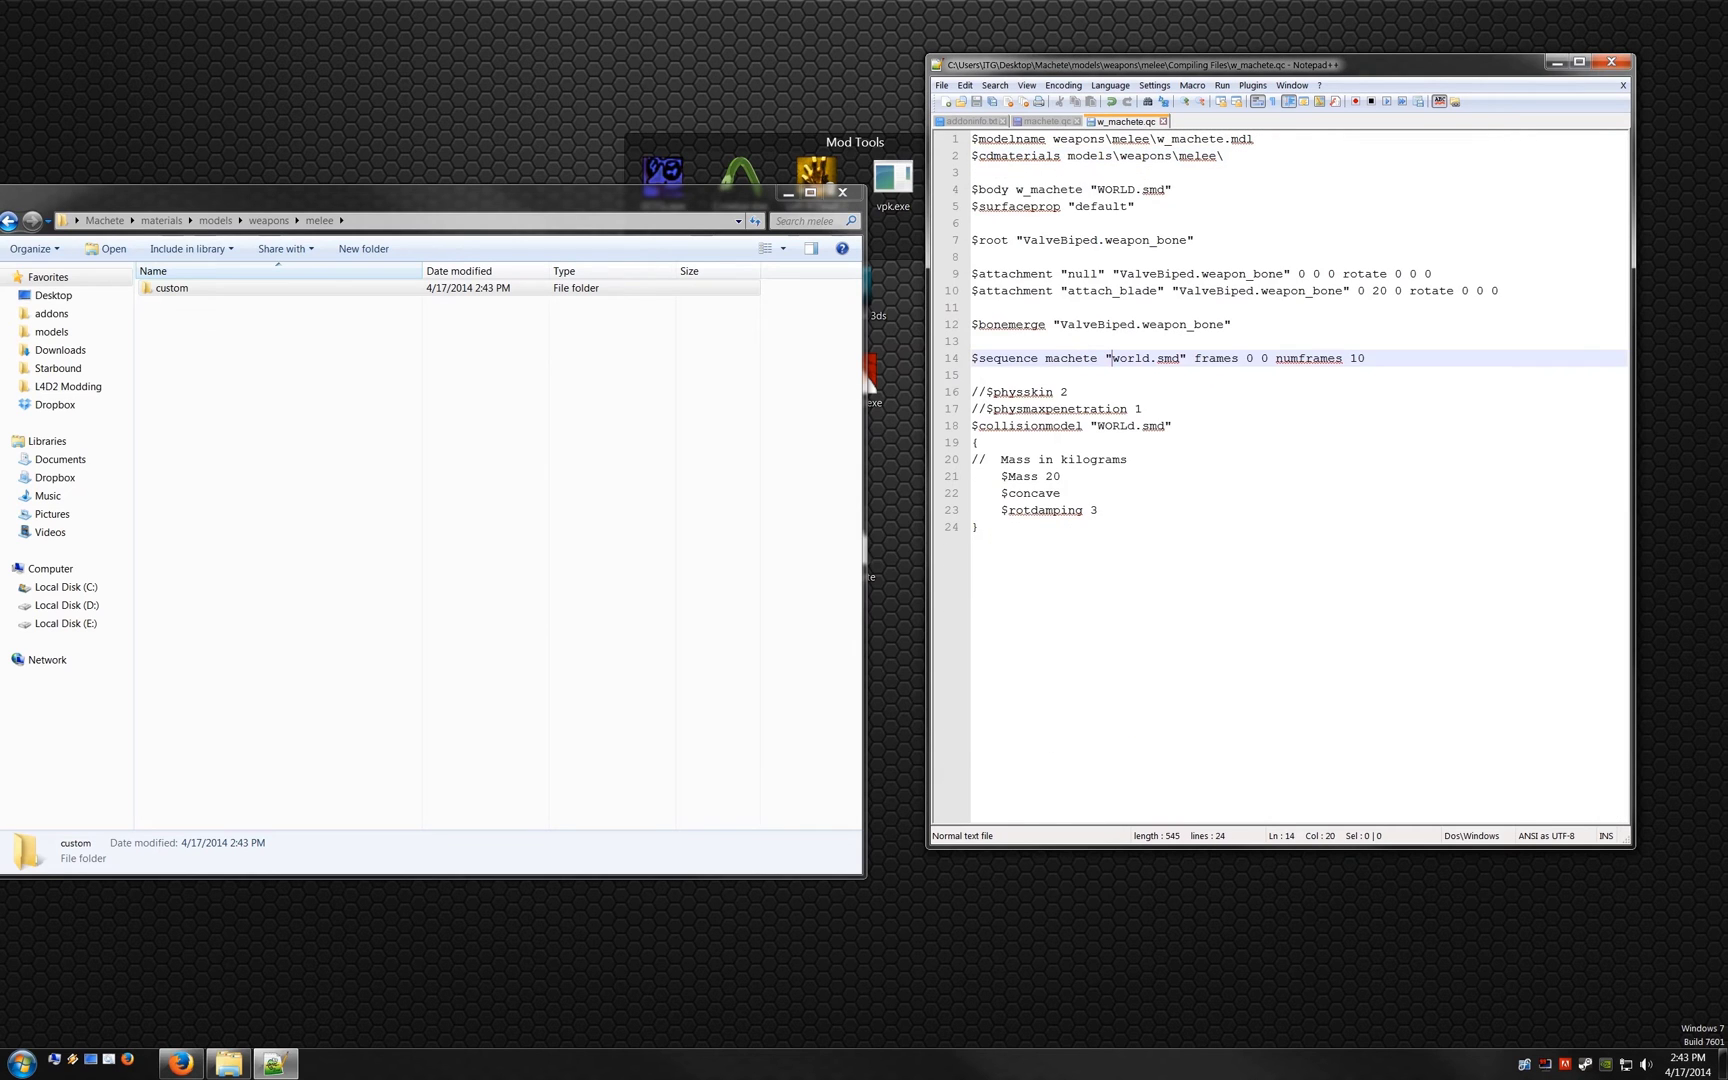
pyautogui.click(1224, 156)
pyautogui.write('\\')
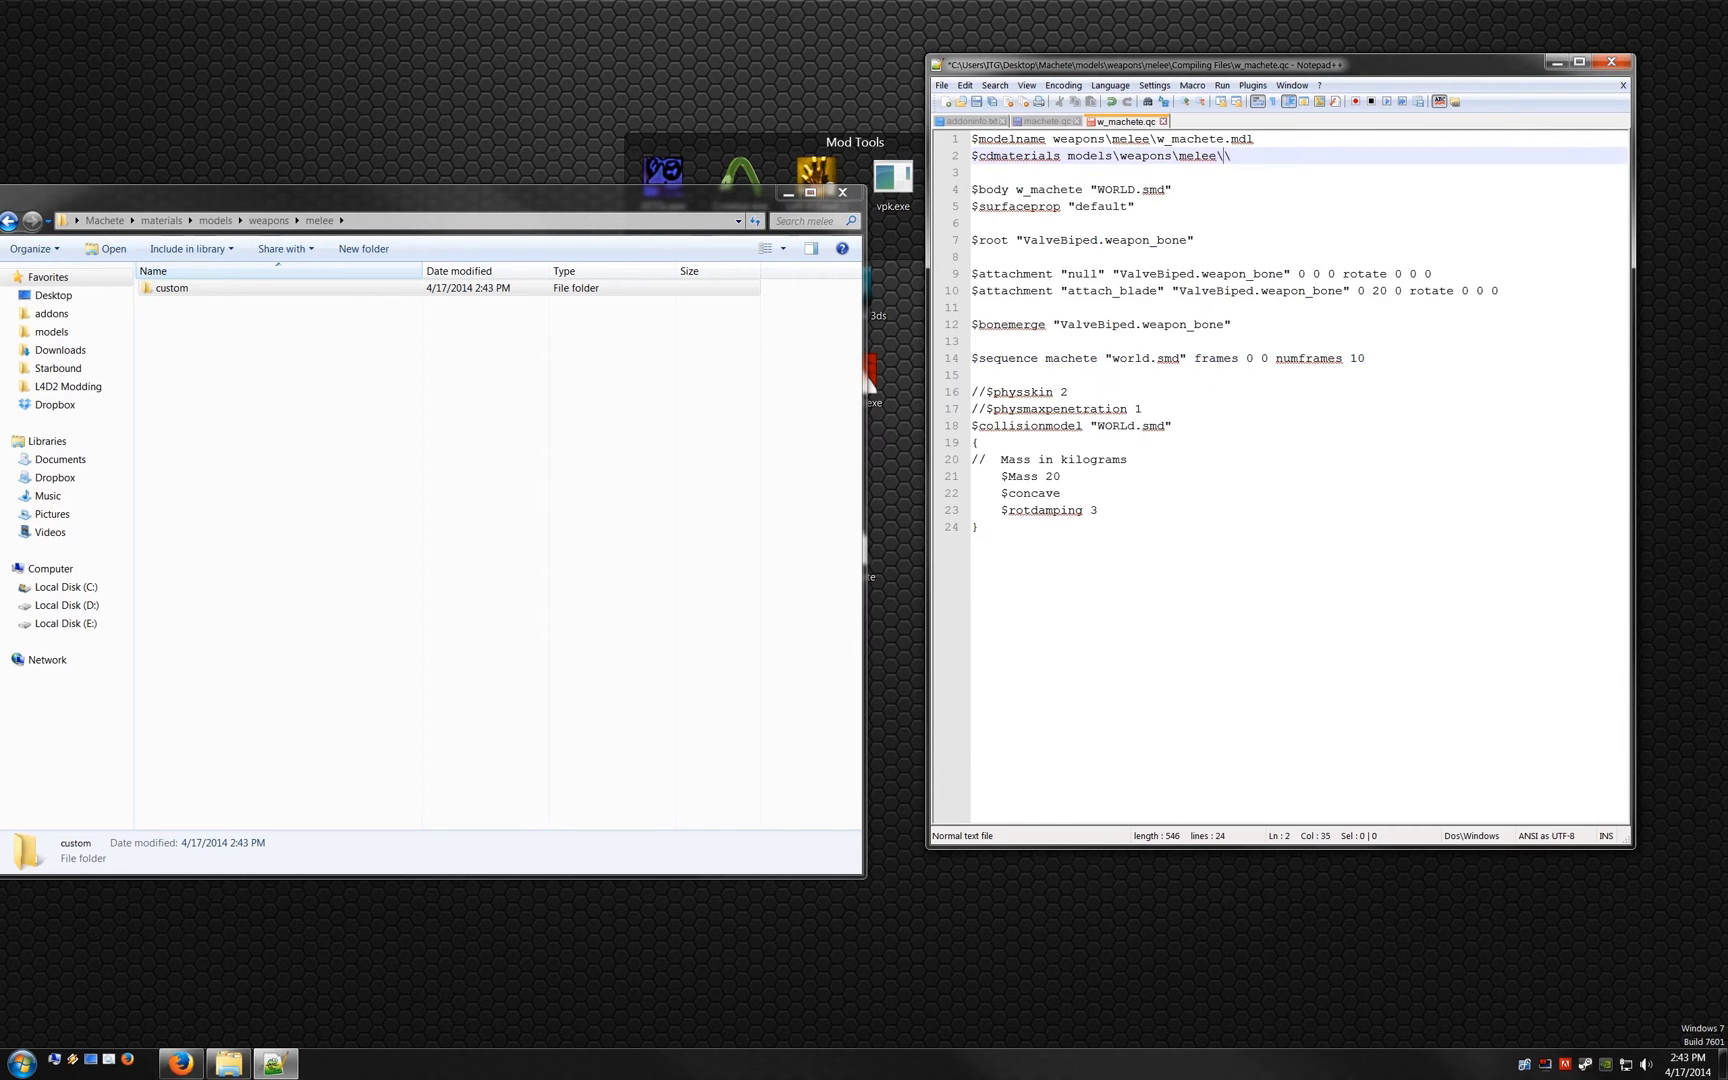
pyautogui.write('custom')
# Step: Save w_machete.qc, close Notepad++, and center the melee folder window
pyautogui.click(941, 85)
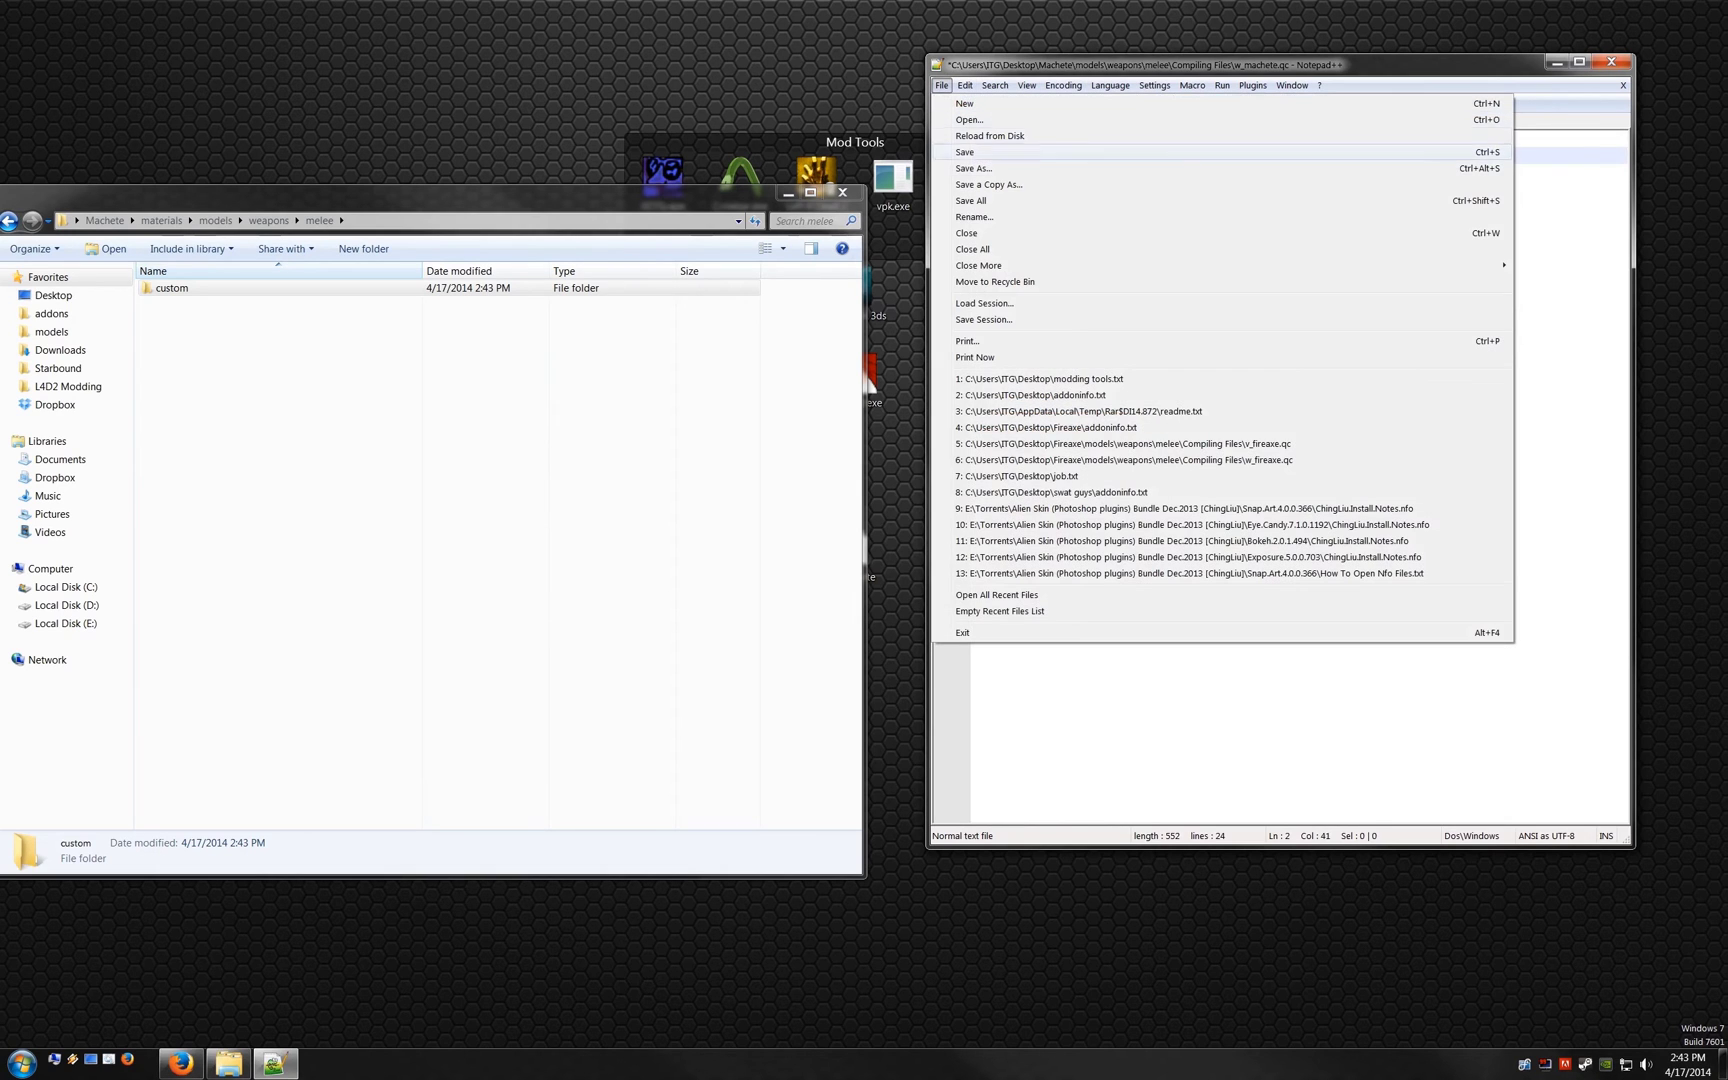
pyautogui.click(964, 152)
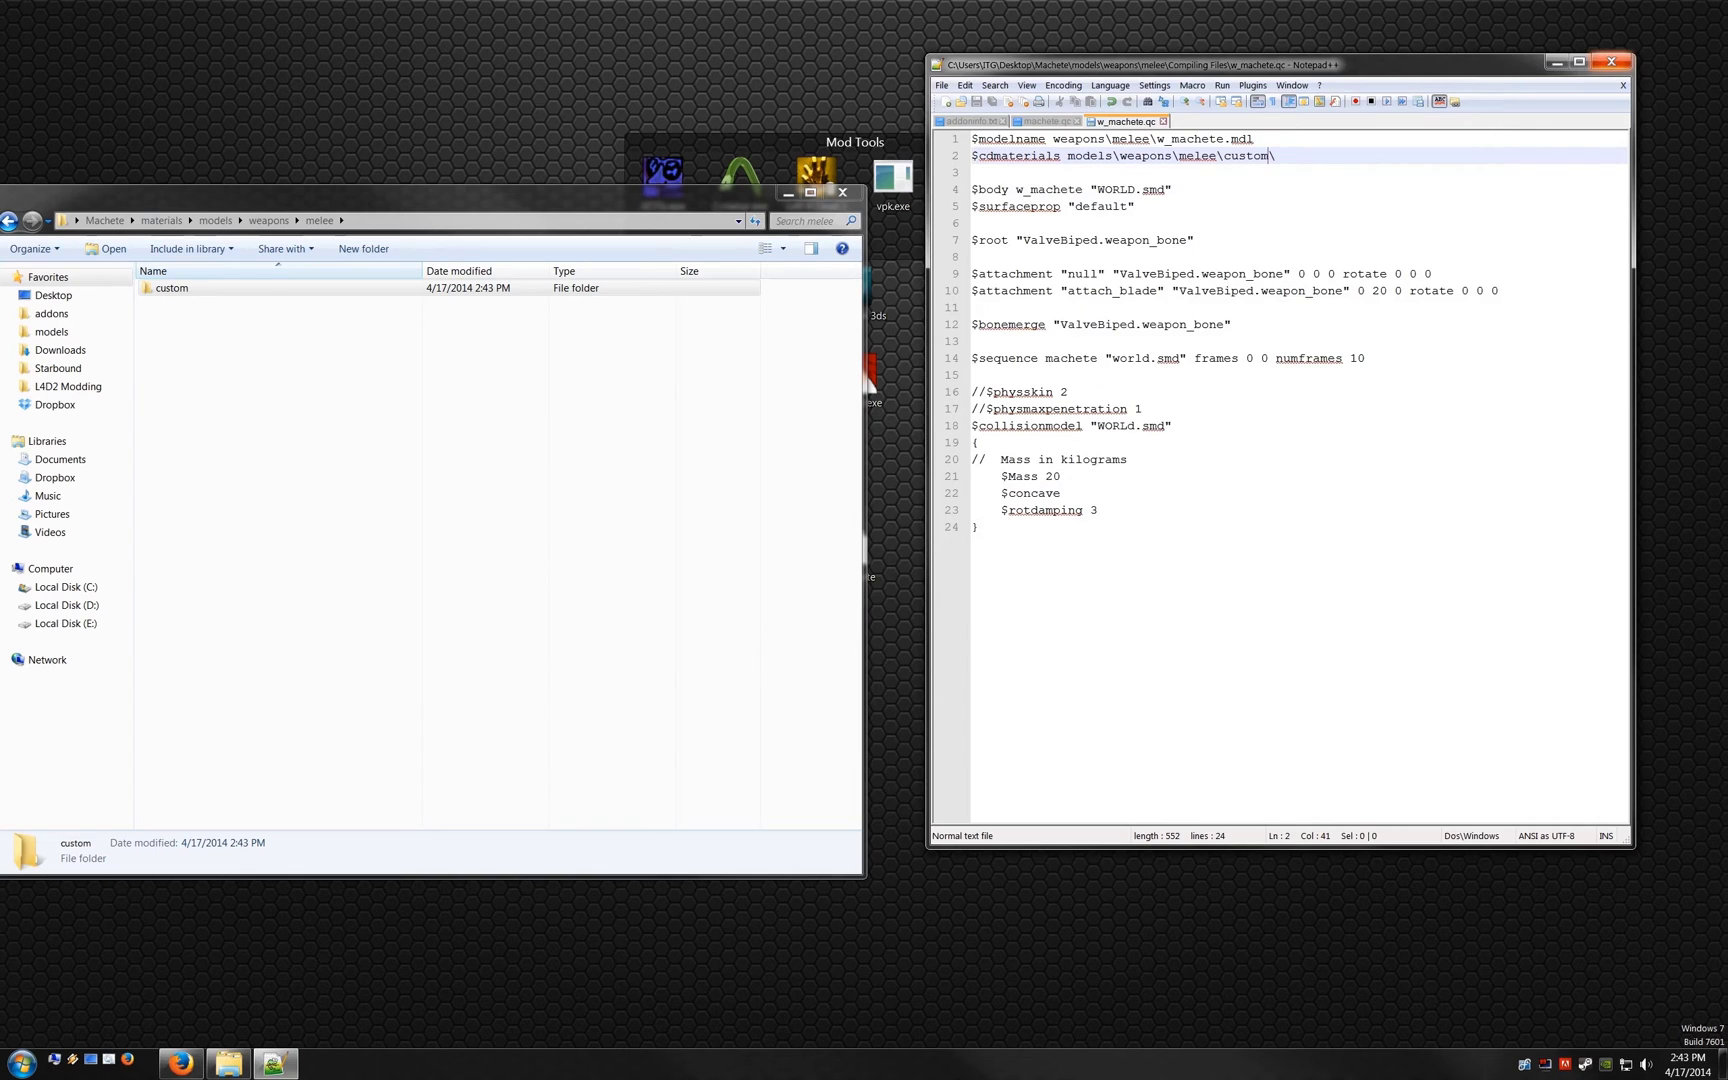
pyautogui.click(1611, 62)
pyautogui.moveTo(600, 192); pyautogui.dragTo(979, 203)
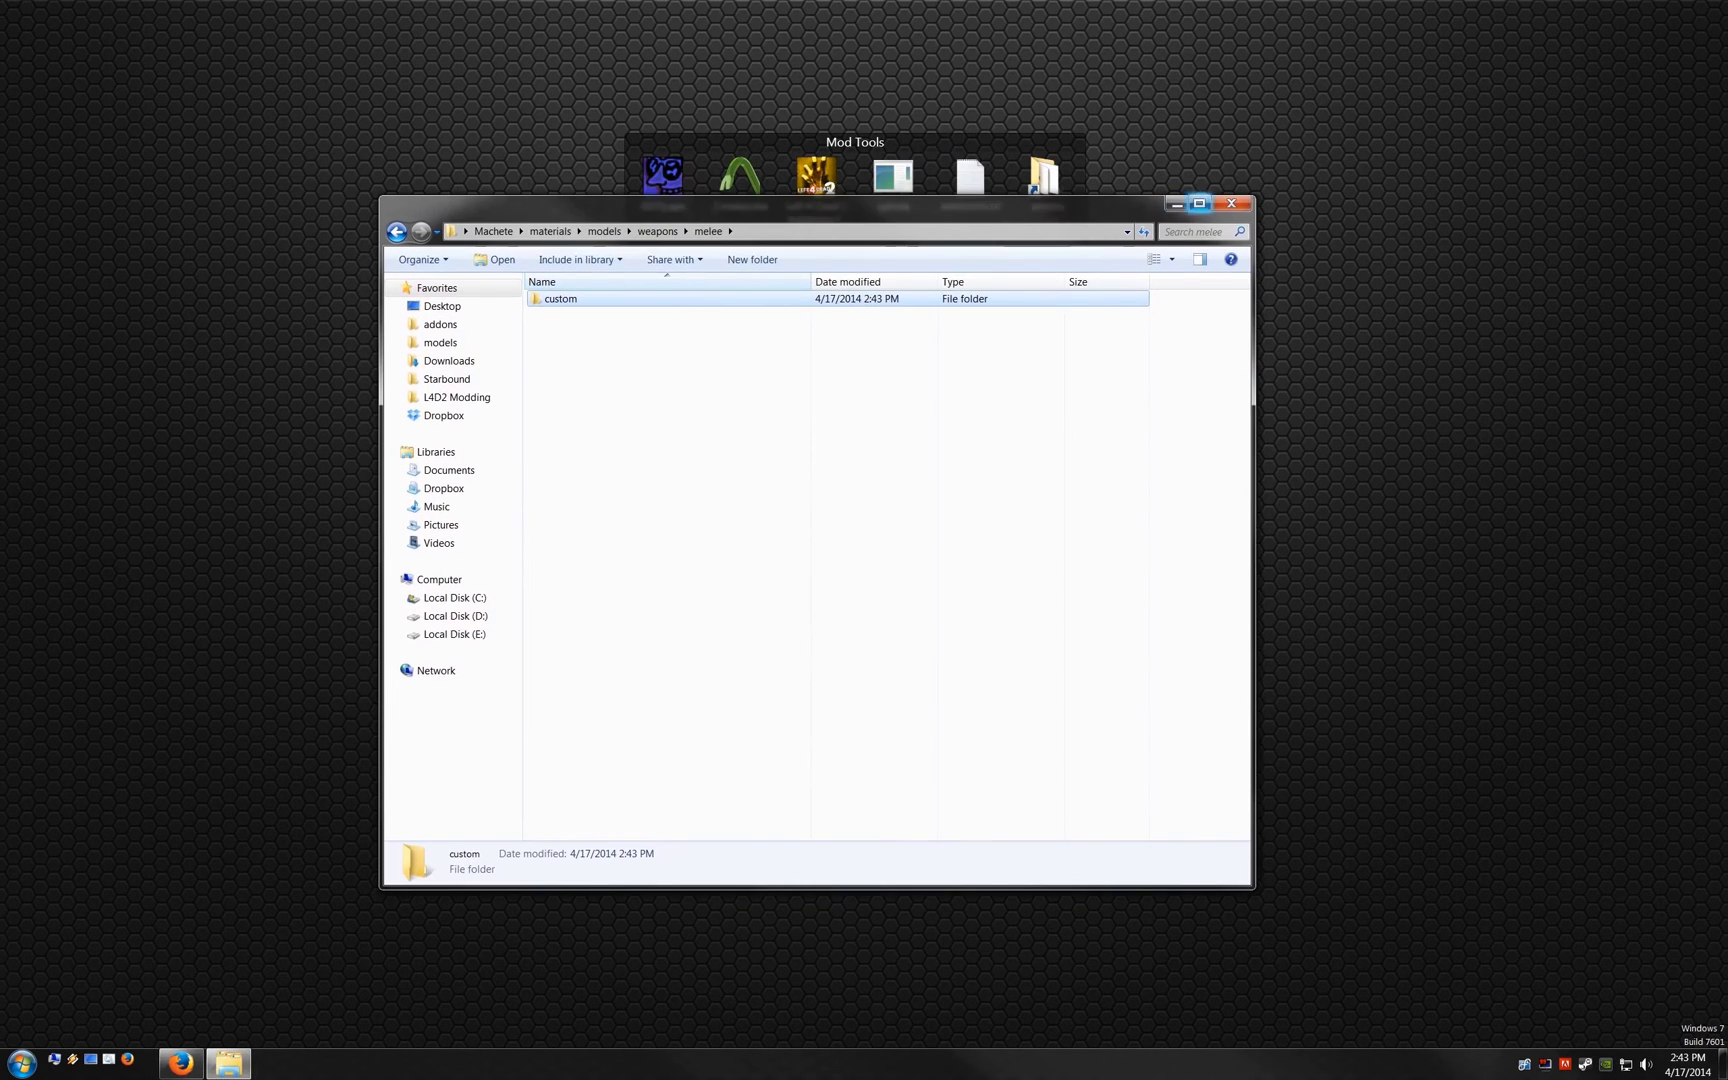
# Step: Download the Hawkgirl Mace from TF3DM and place the Hawkgirl_A_Mace folder on the desktop
pyautogui.click(493, 231)
pyautogui.click(1231, 203)
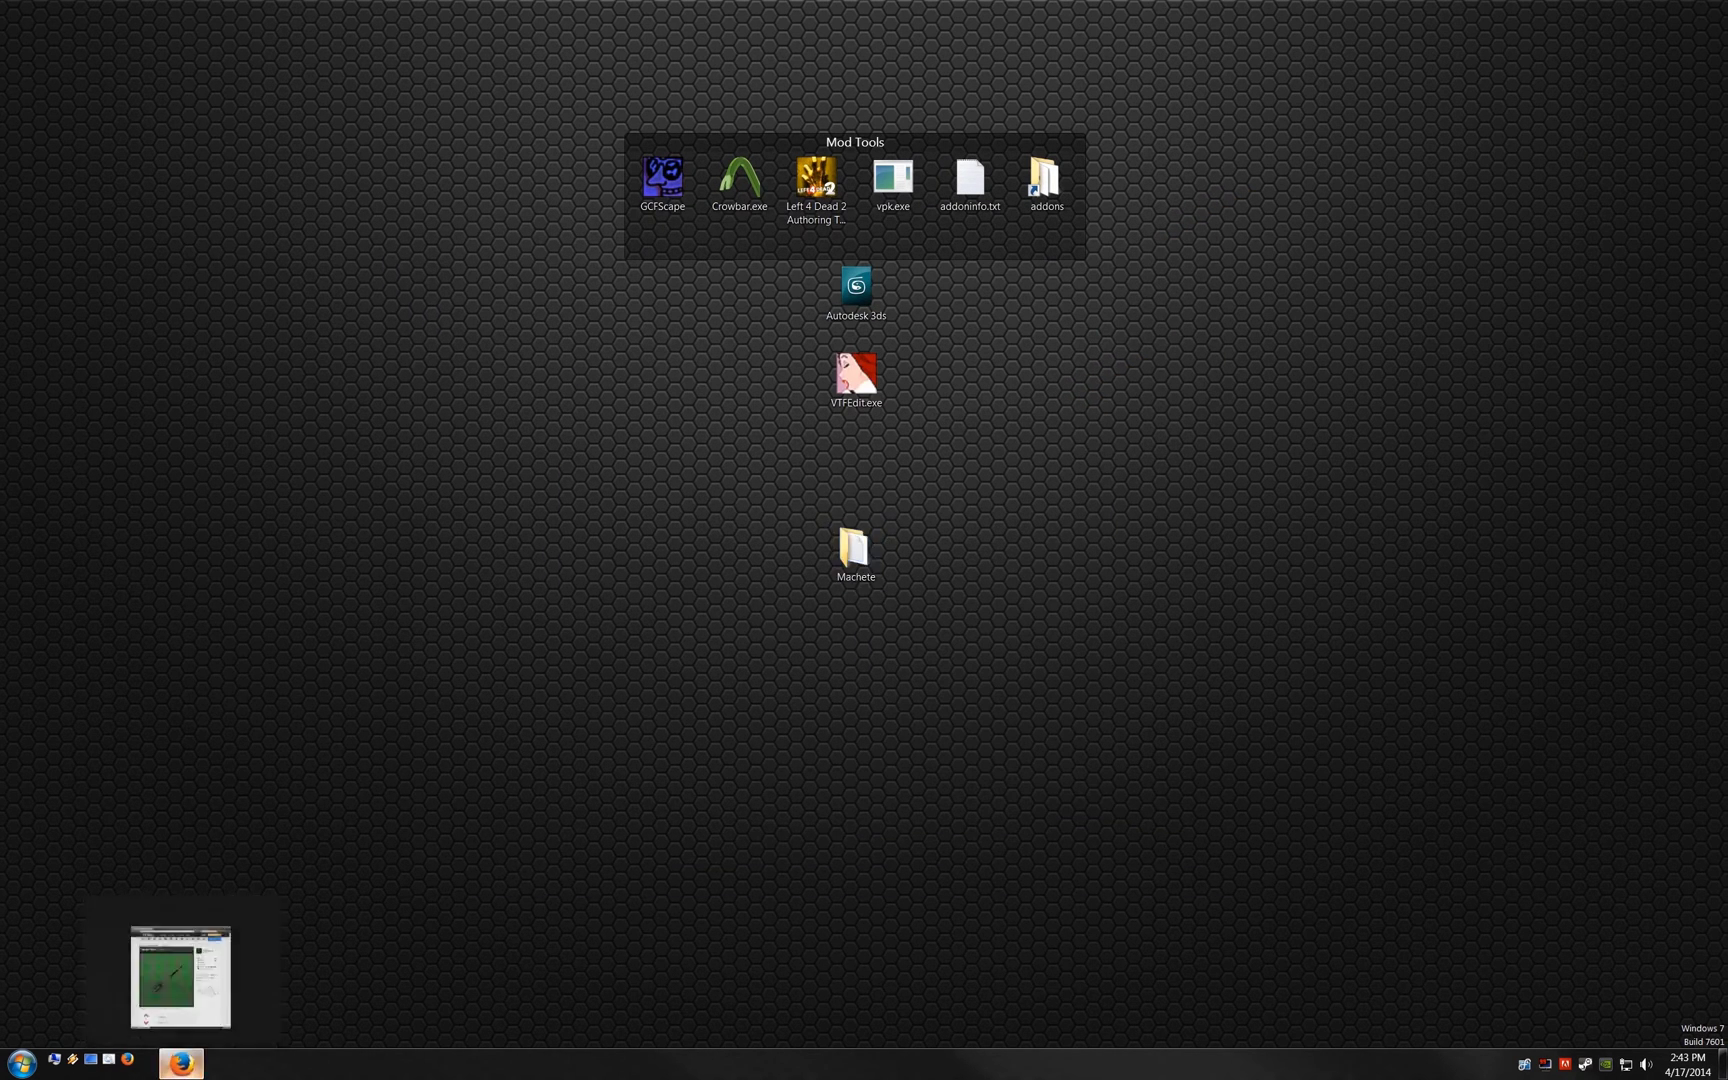
pyautogui.click(181, 1063)
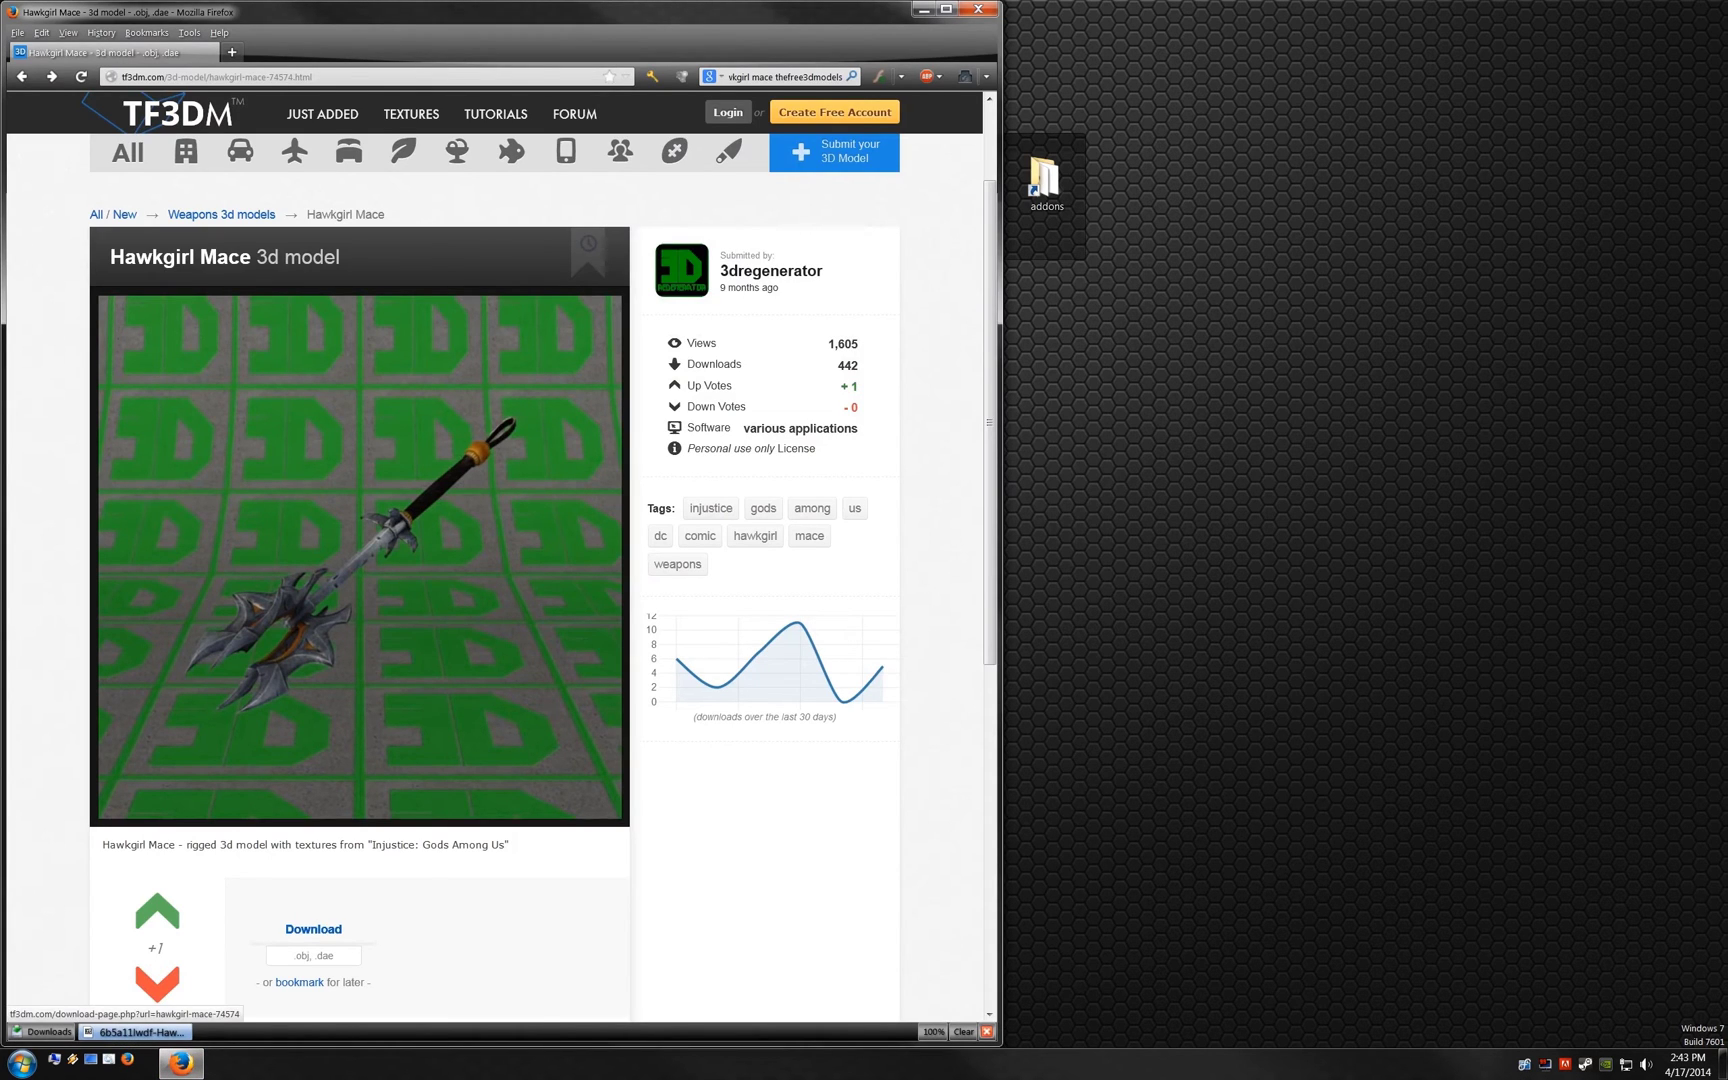
pyautogui.click(313, 929)
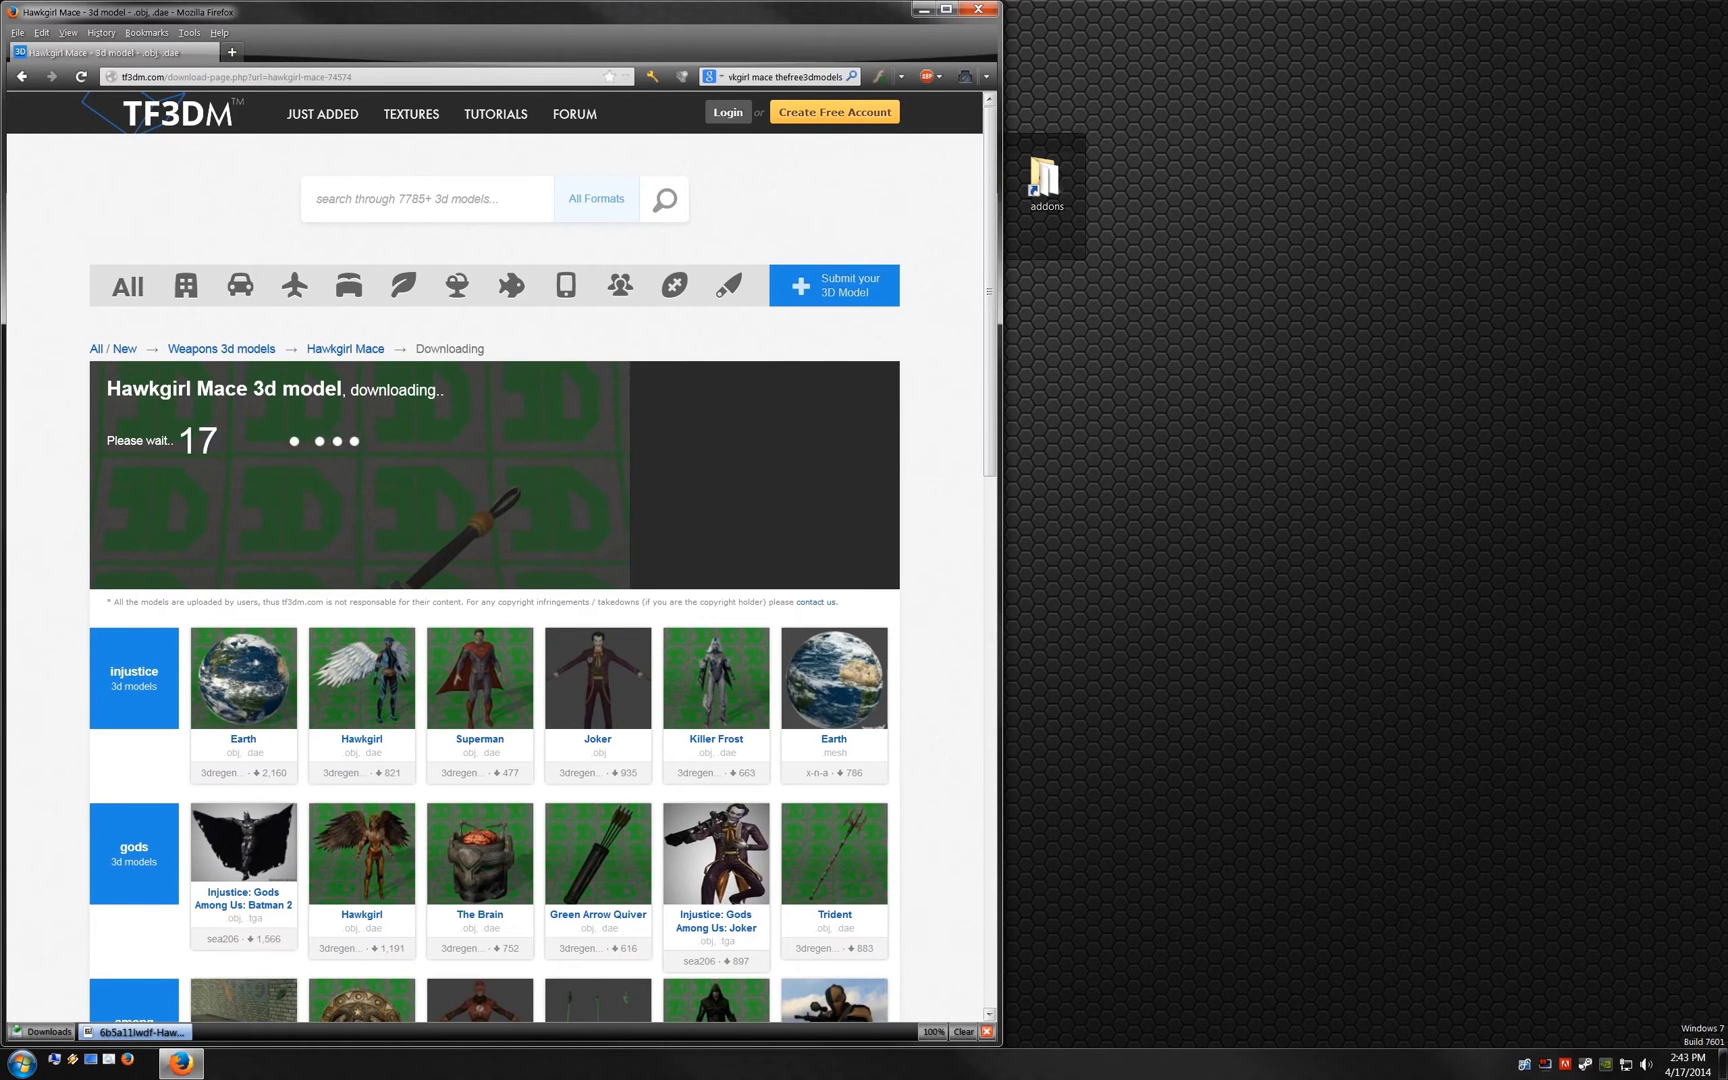
pyautogui.moveTo(1655, 620)
pyautogui.mouseDown()
pyautogui.moveTo(1113, 588)
pyautogui.moveTo(1110, 565)
pyautogui.mouseUp()
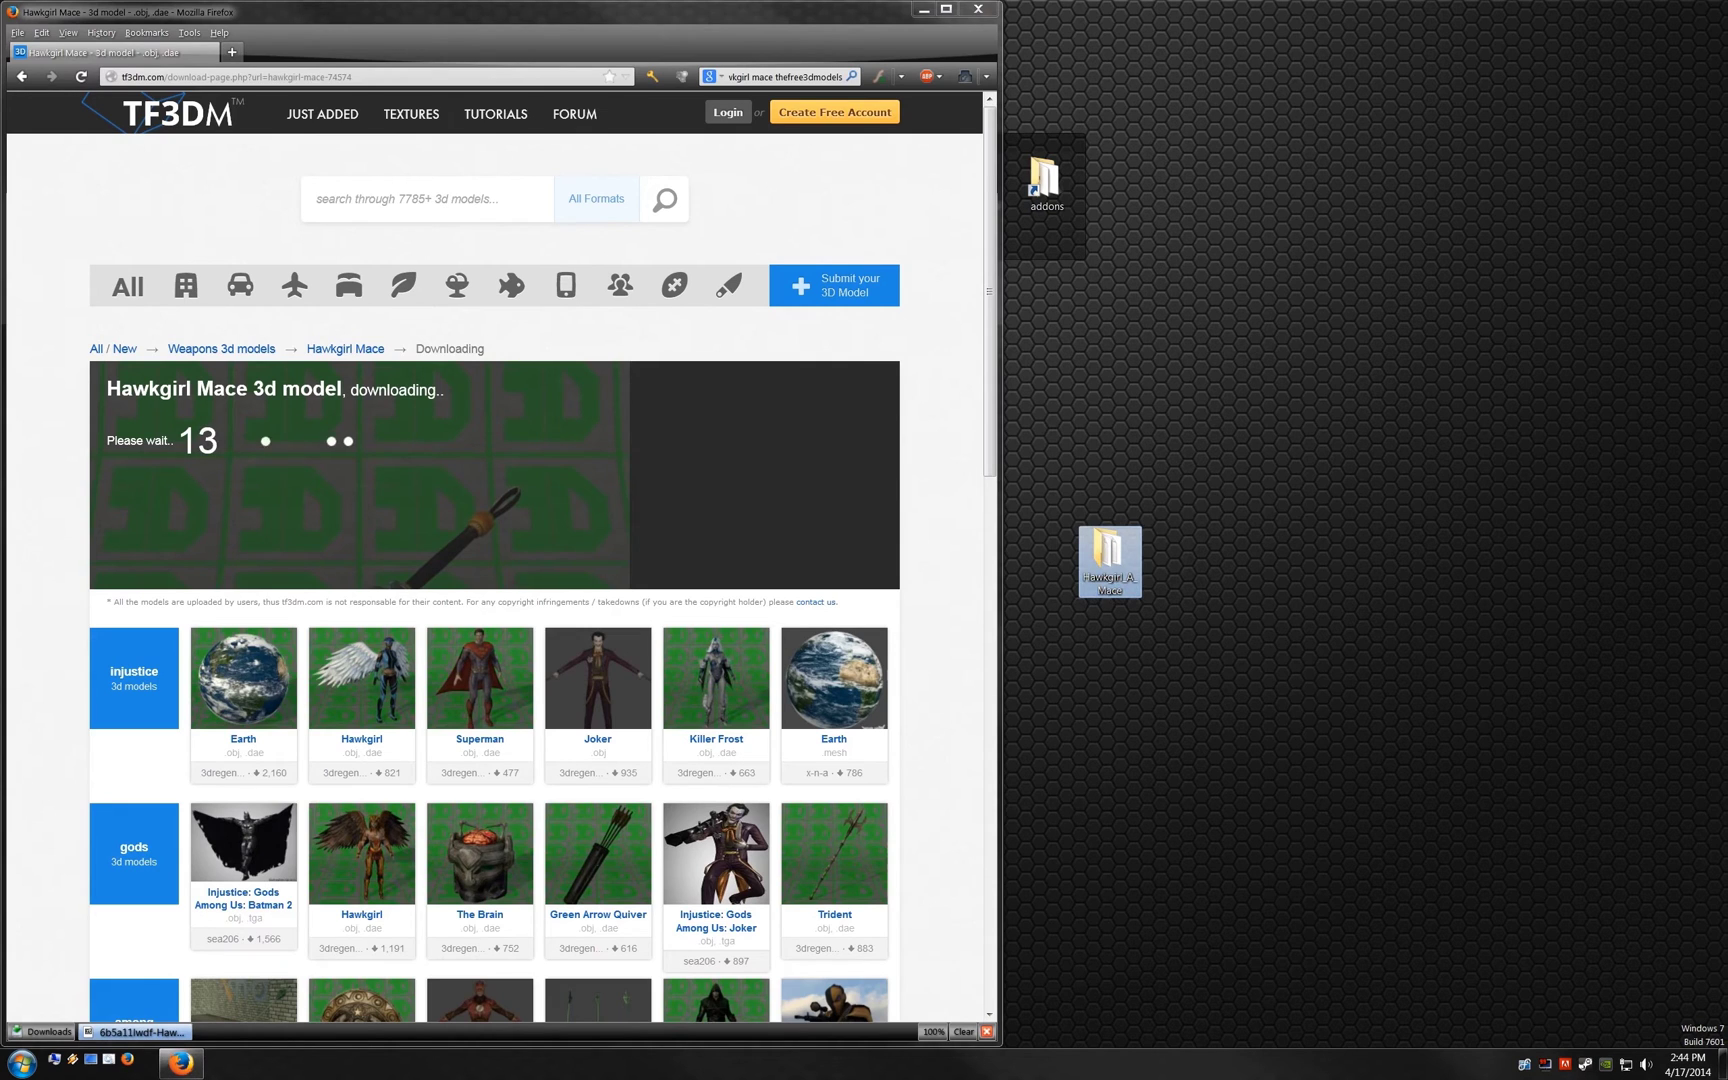
pyautogui.hotkey('ctrl', 'w')
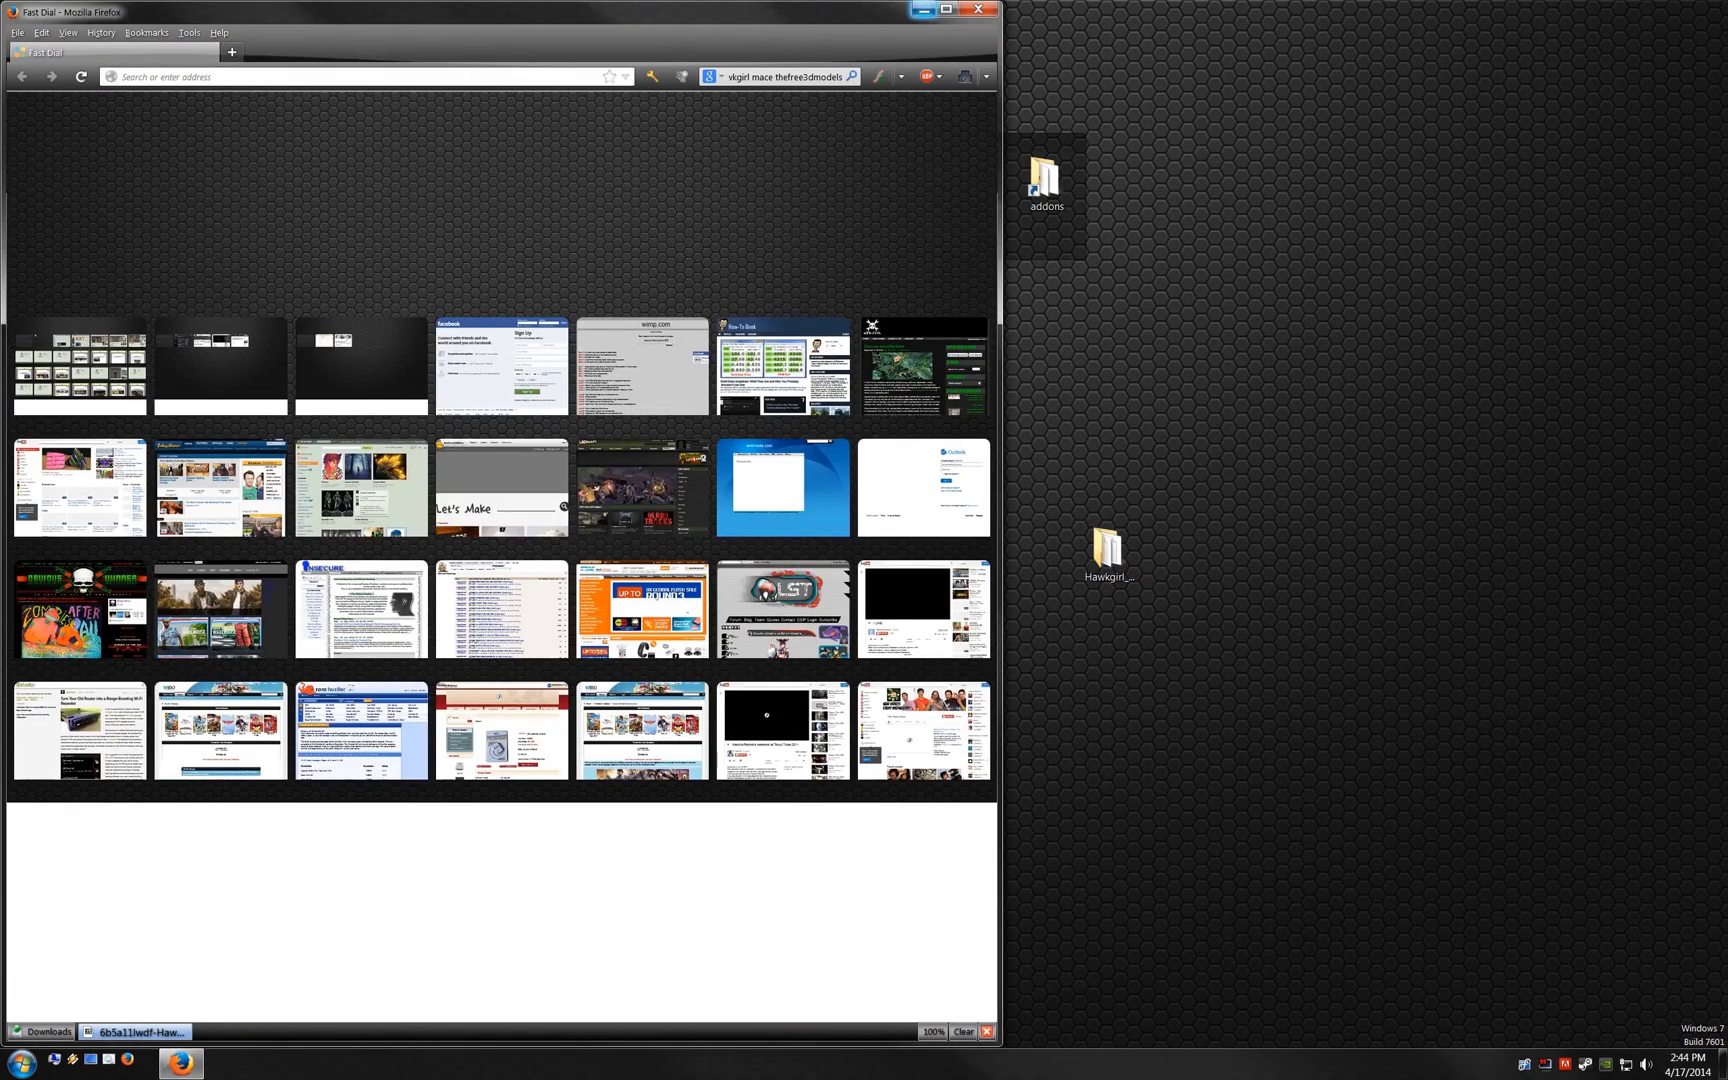
pyautogui.click(923, 9)
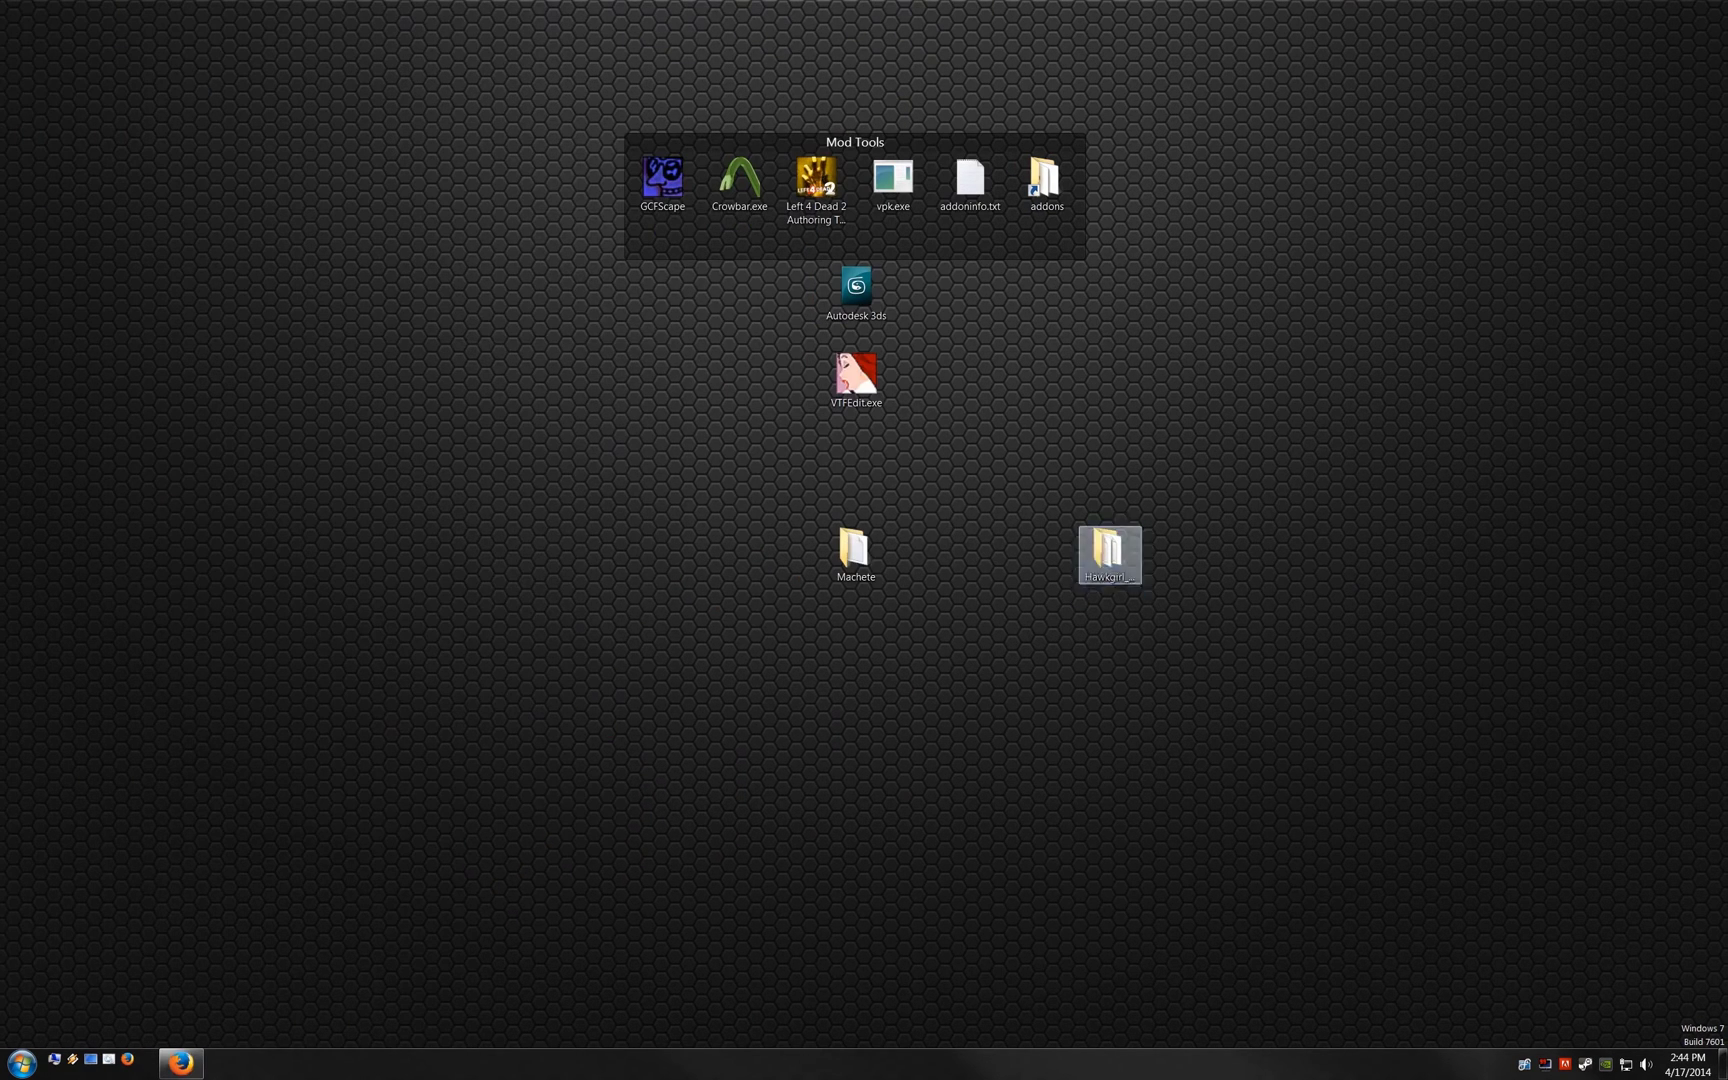
# Step: Preview the Hawkgirl_A_Mace files as large thumbnails, stepping through the diffuse, normal and specular textures
pyautogui.press('Return')
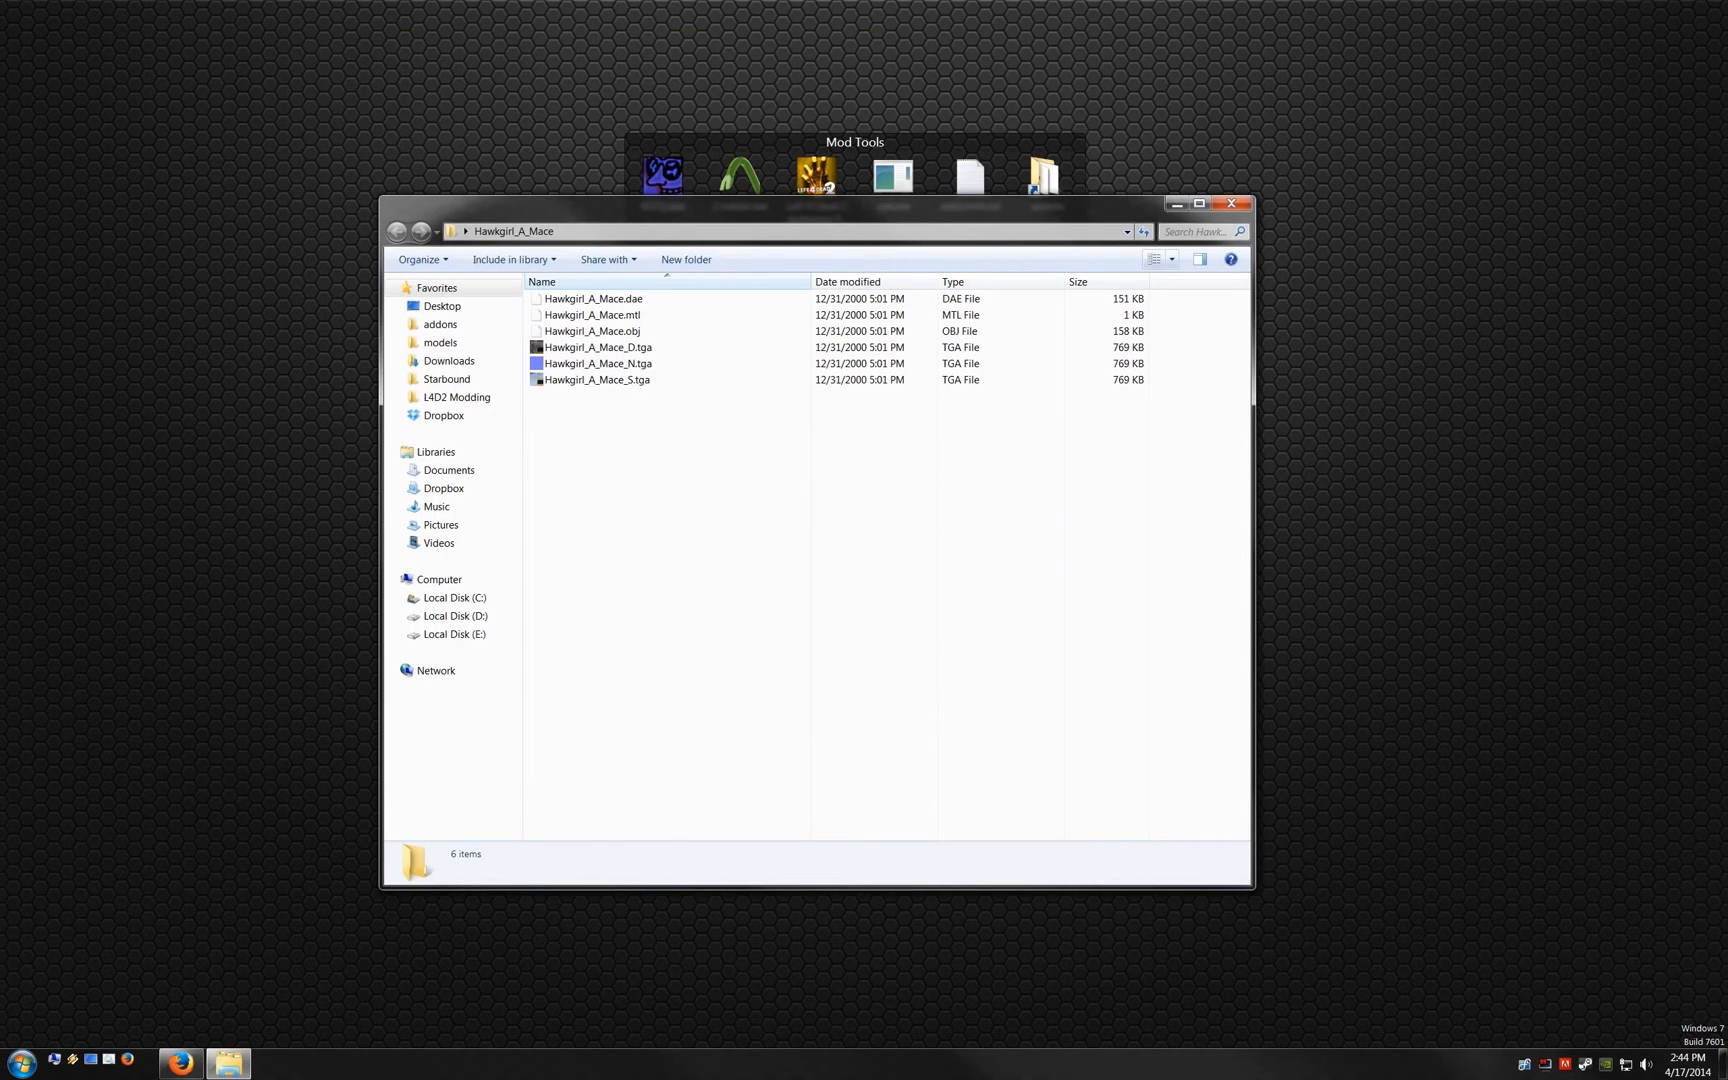
pyautogui.click(1171, 259)
pyautogui.moveTo(1172, 258); pyautogui.dragTo(1172, 124)
pyautogui.click(1012, 400)
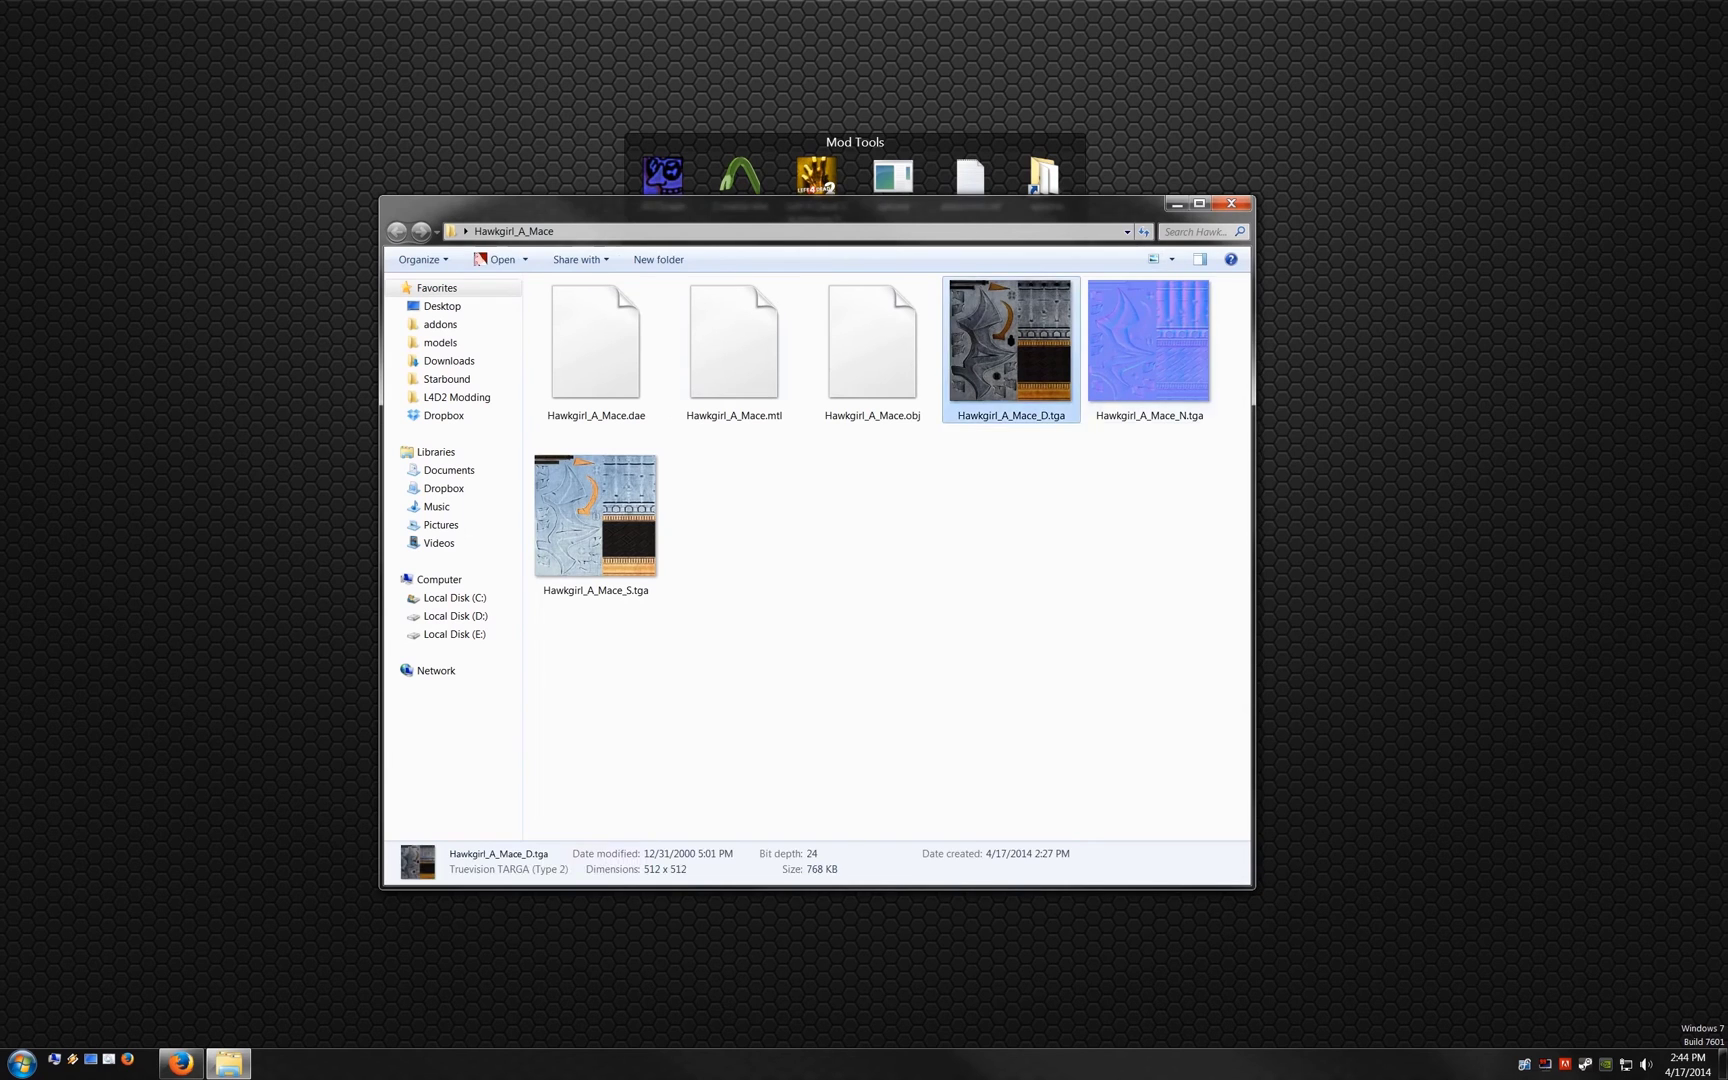
pyautogui.press('Right')
pyautogui.press('Right')
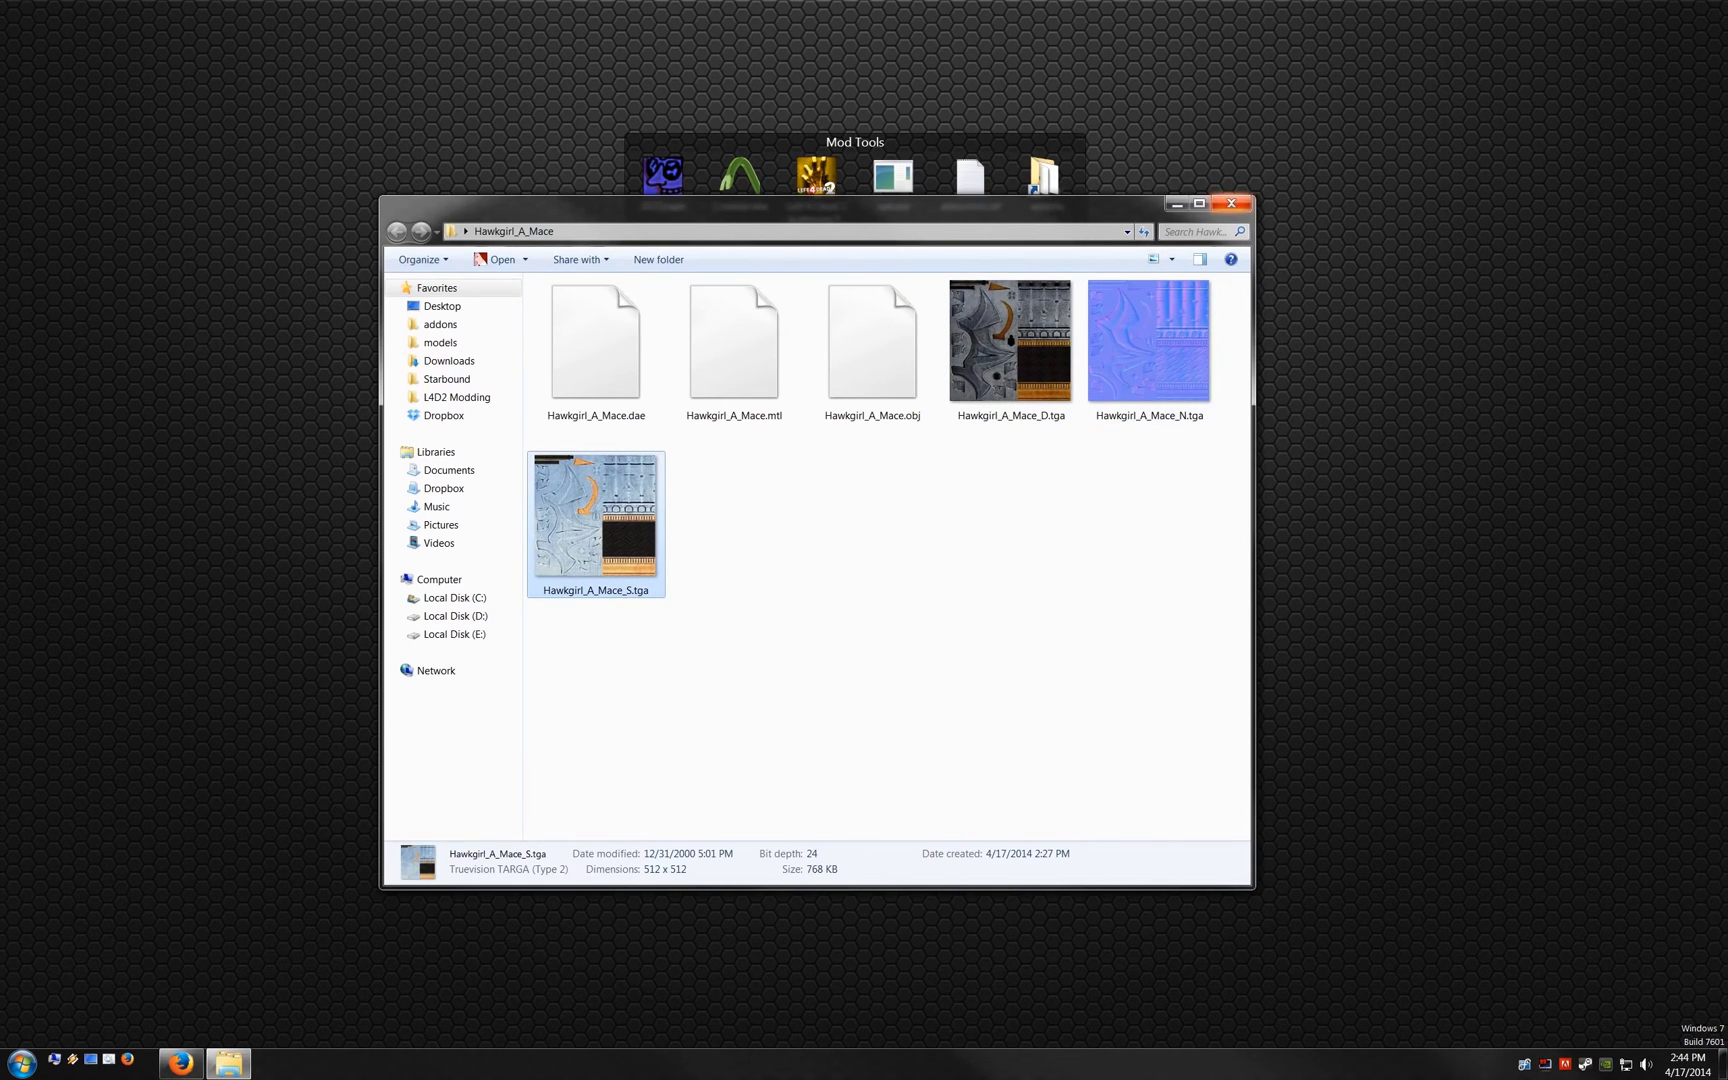
pyautogui.hotkey('alt', 'F4')
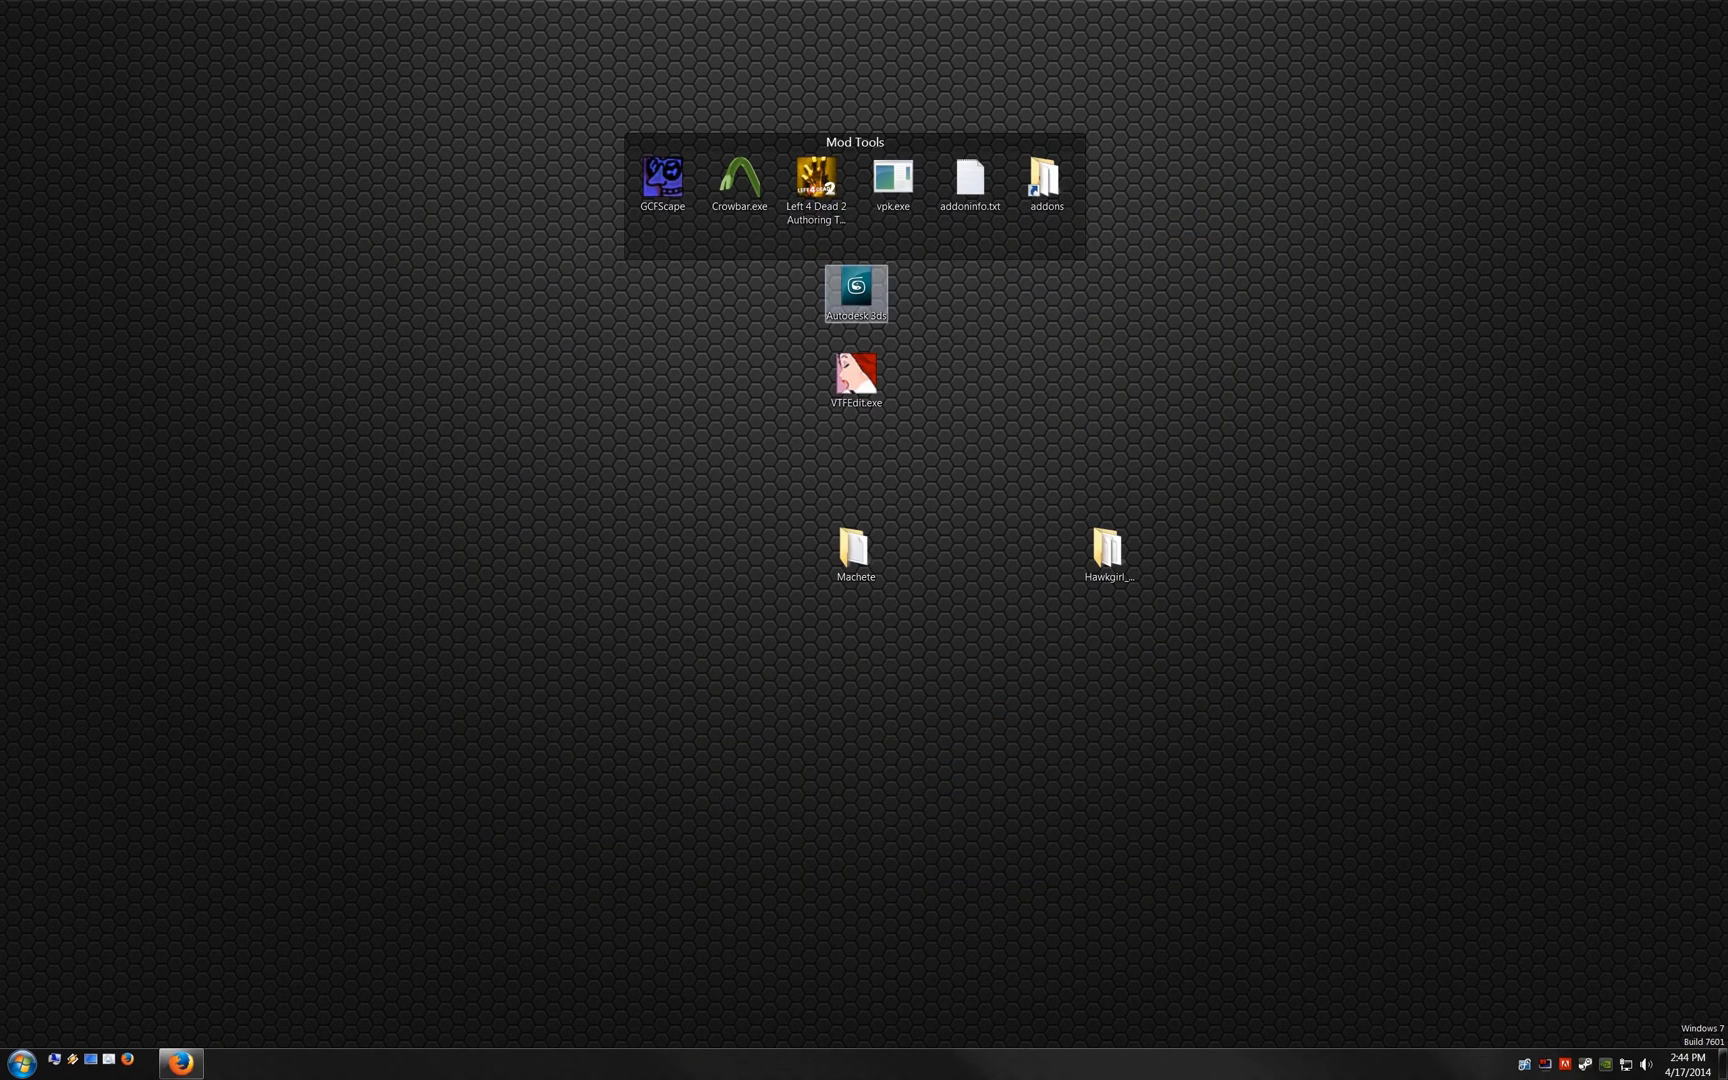
# Step: Launch Autodesk 3ds Max 2010 from its desktop icon
pyautogui.press('Return')
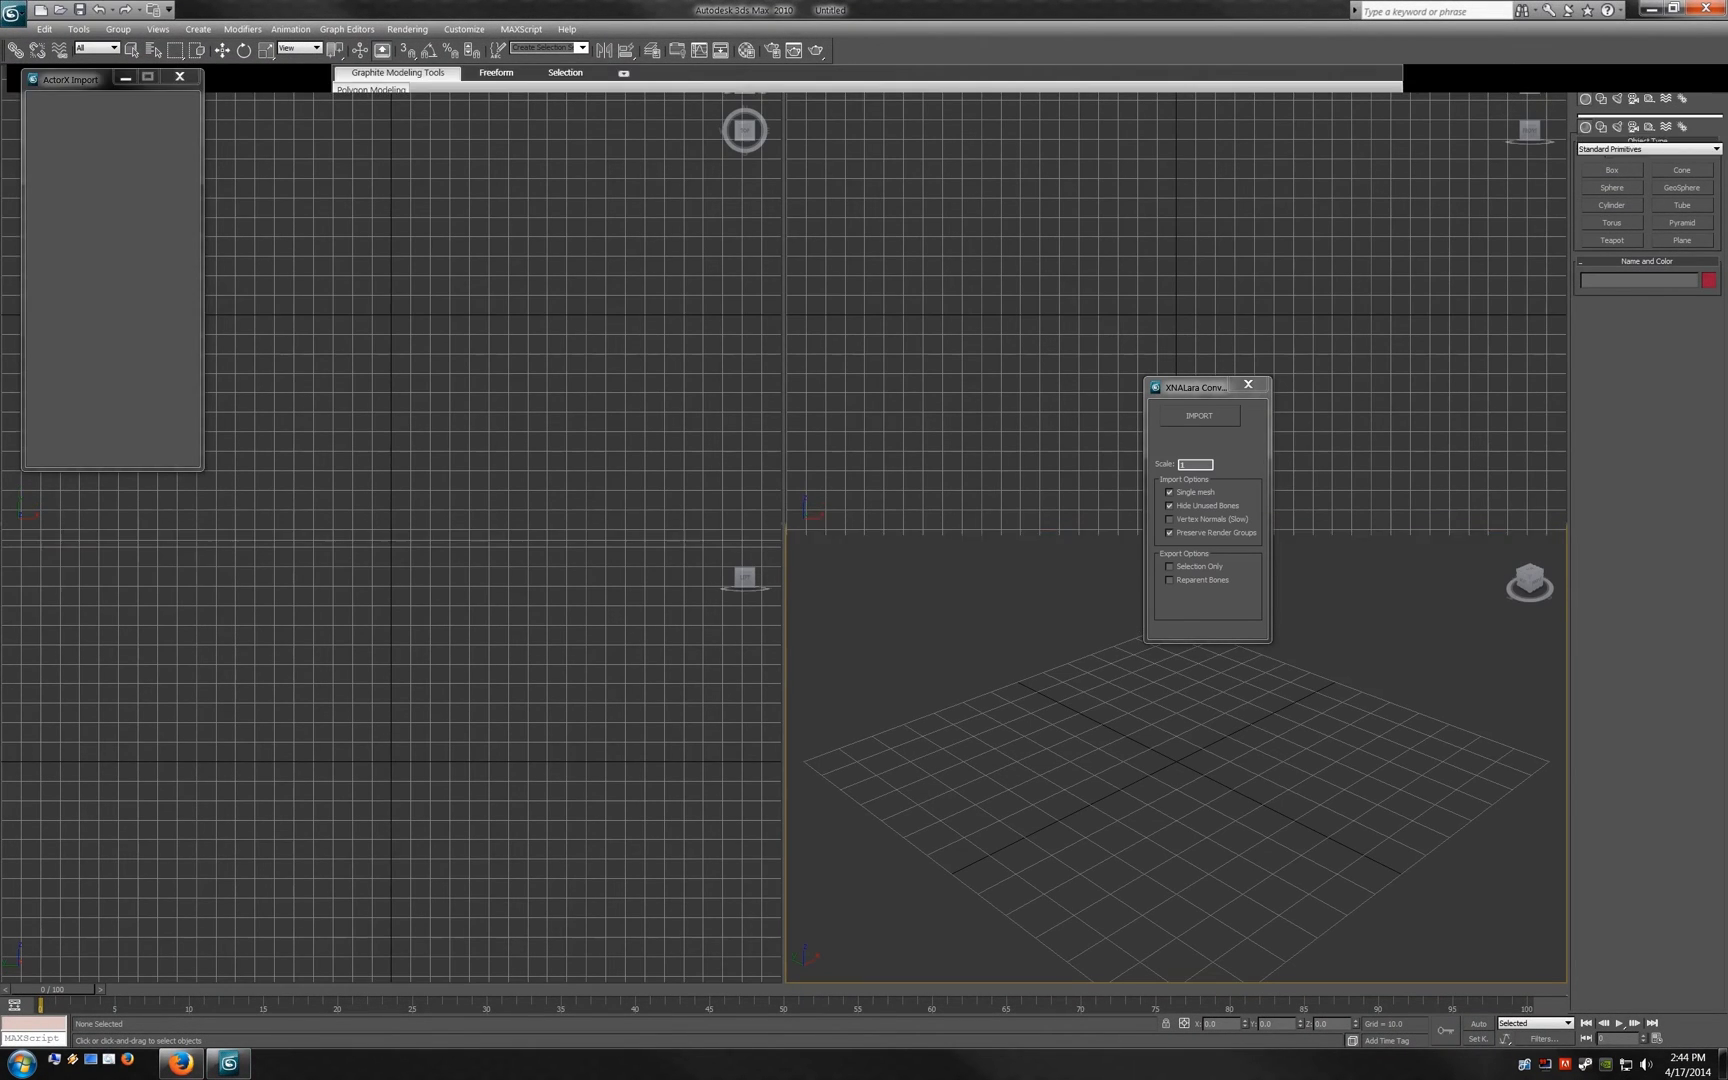
# Step: Close the leftover import tool windows and begin an Import, browsing from the desktop
pyautogui.click(180, 76)
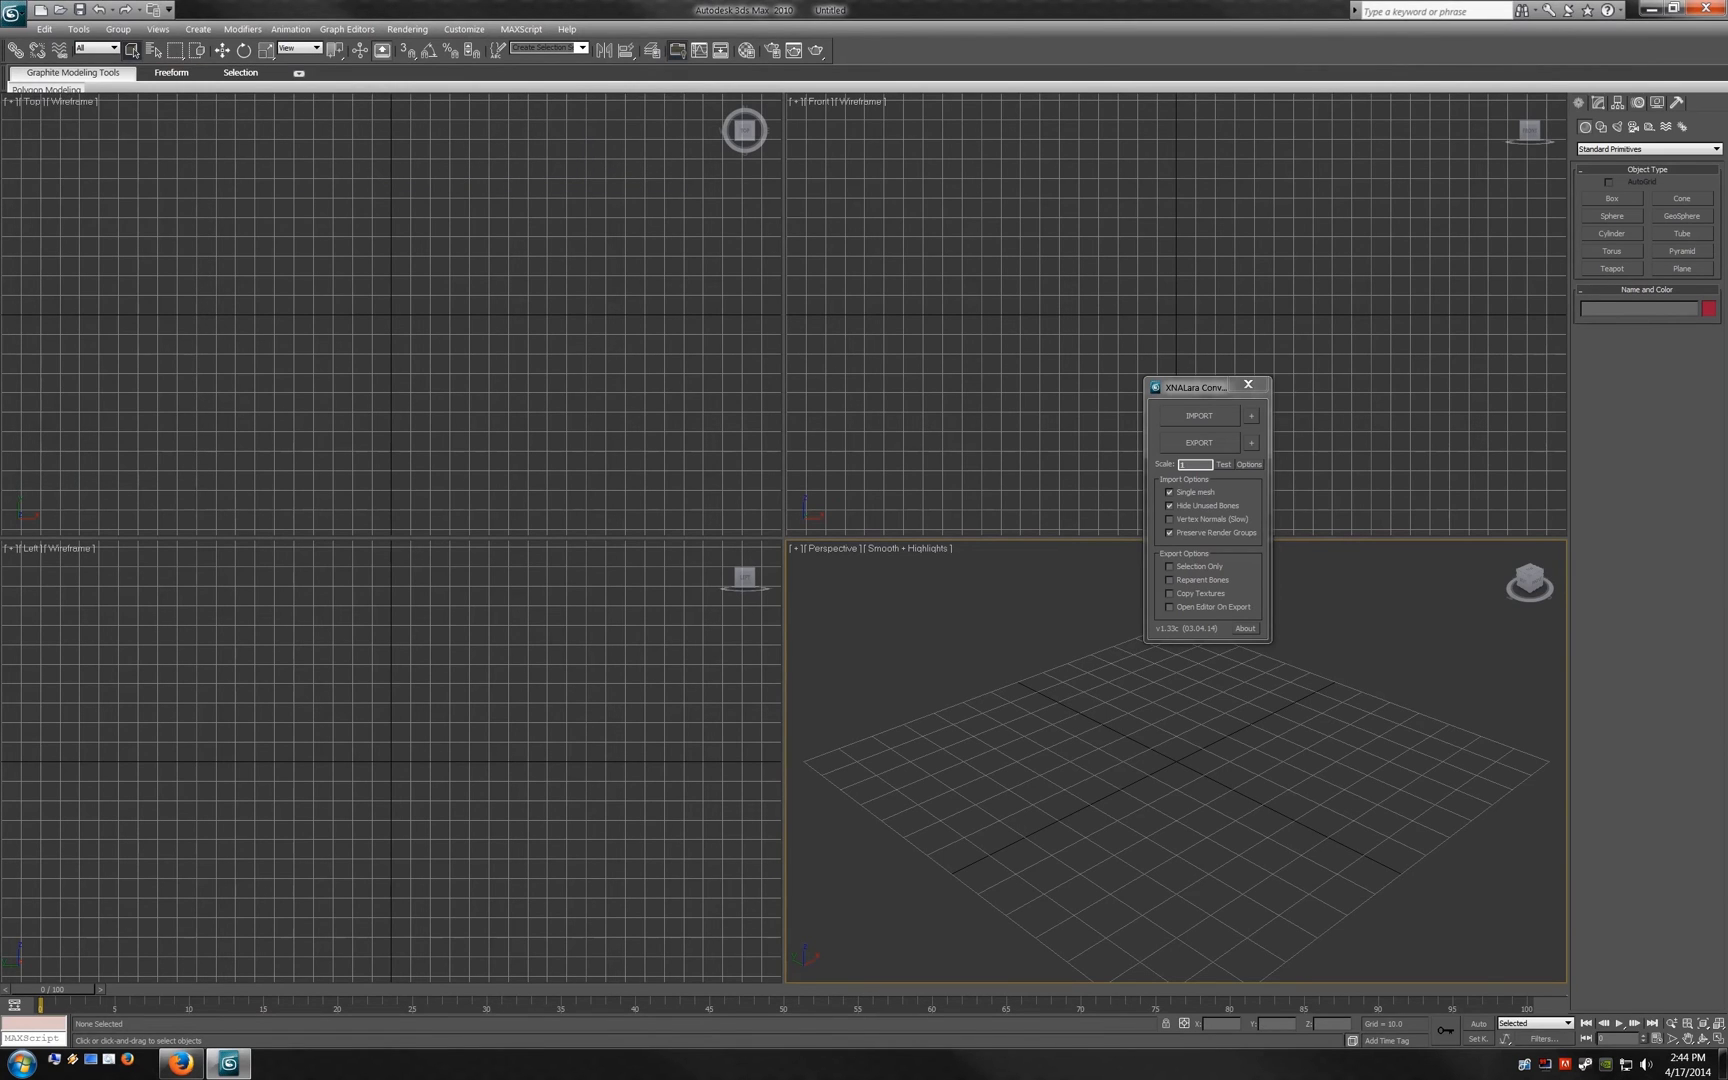
pyautogui.click(1248, 384)
pyautogui.click(12, 12)
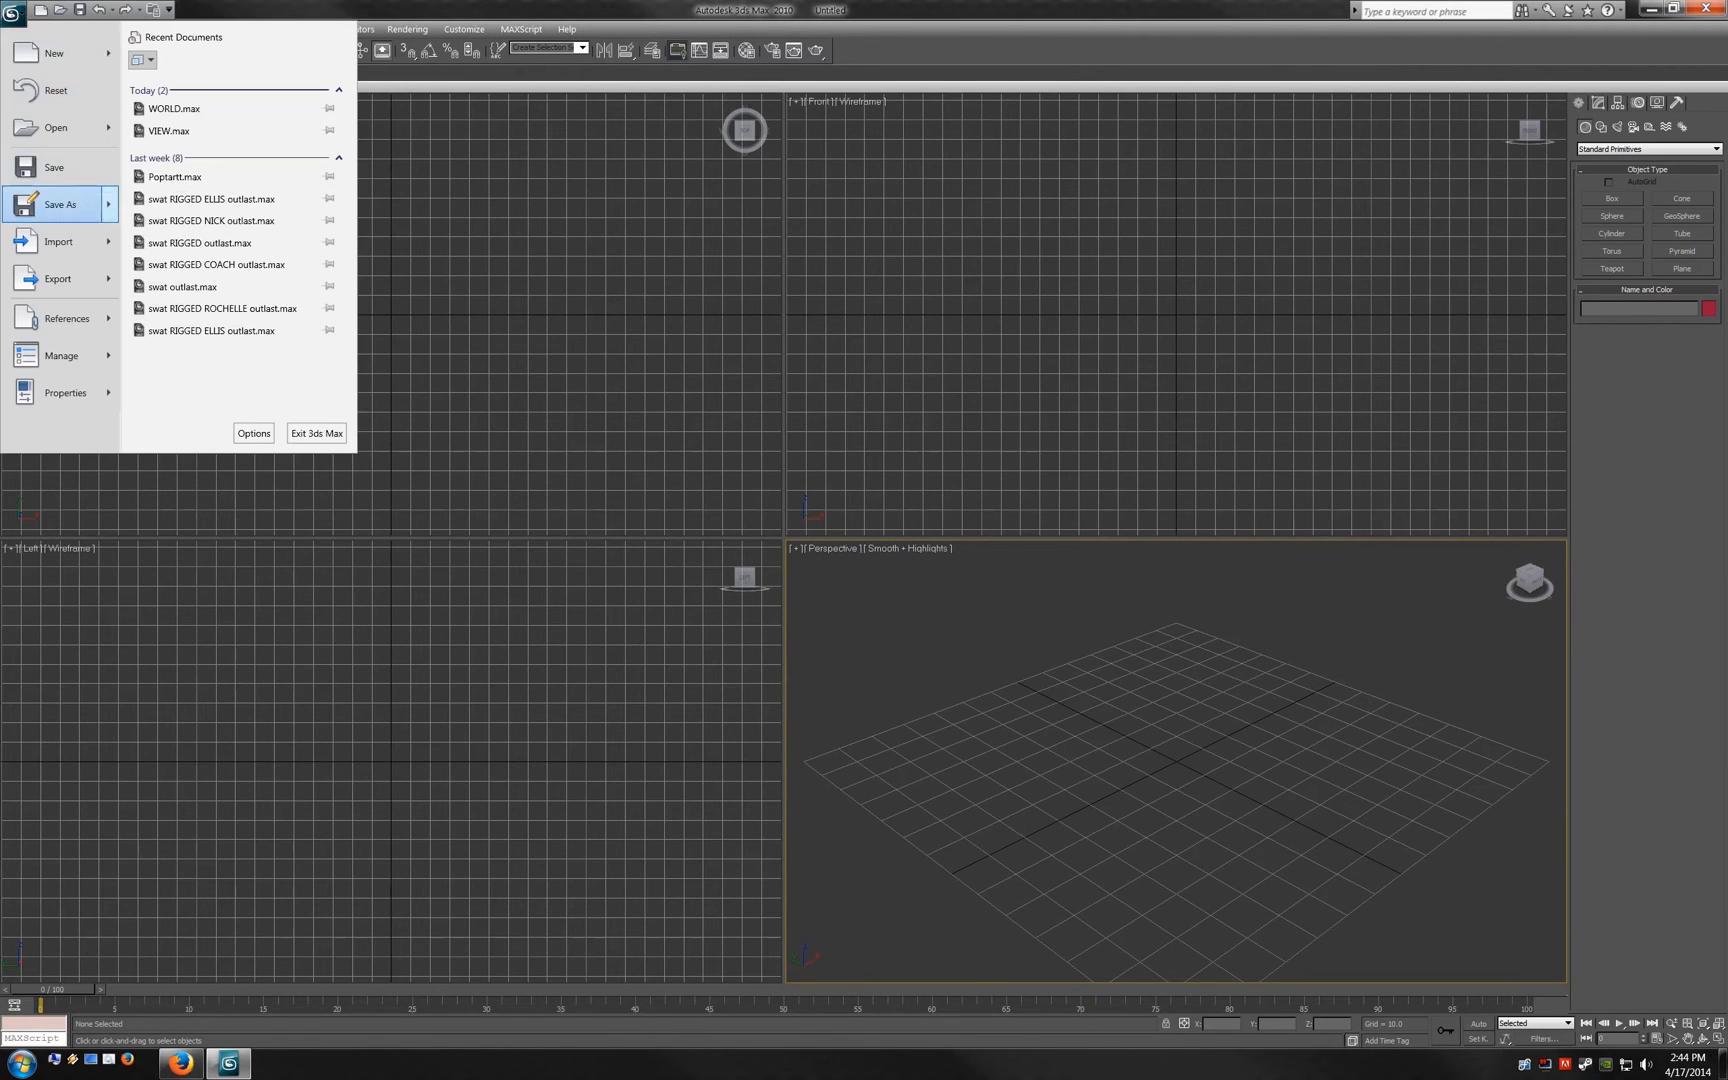
pyautogui.click(30, 242)
pyautogui.click(815, 147)
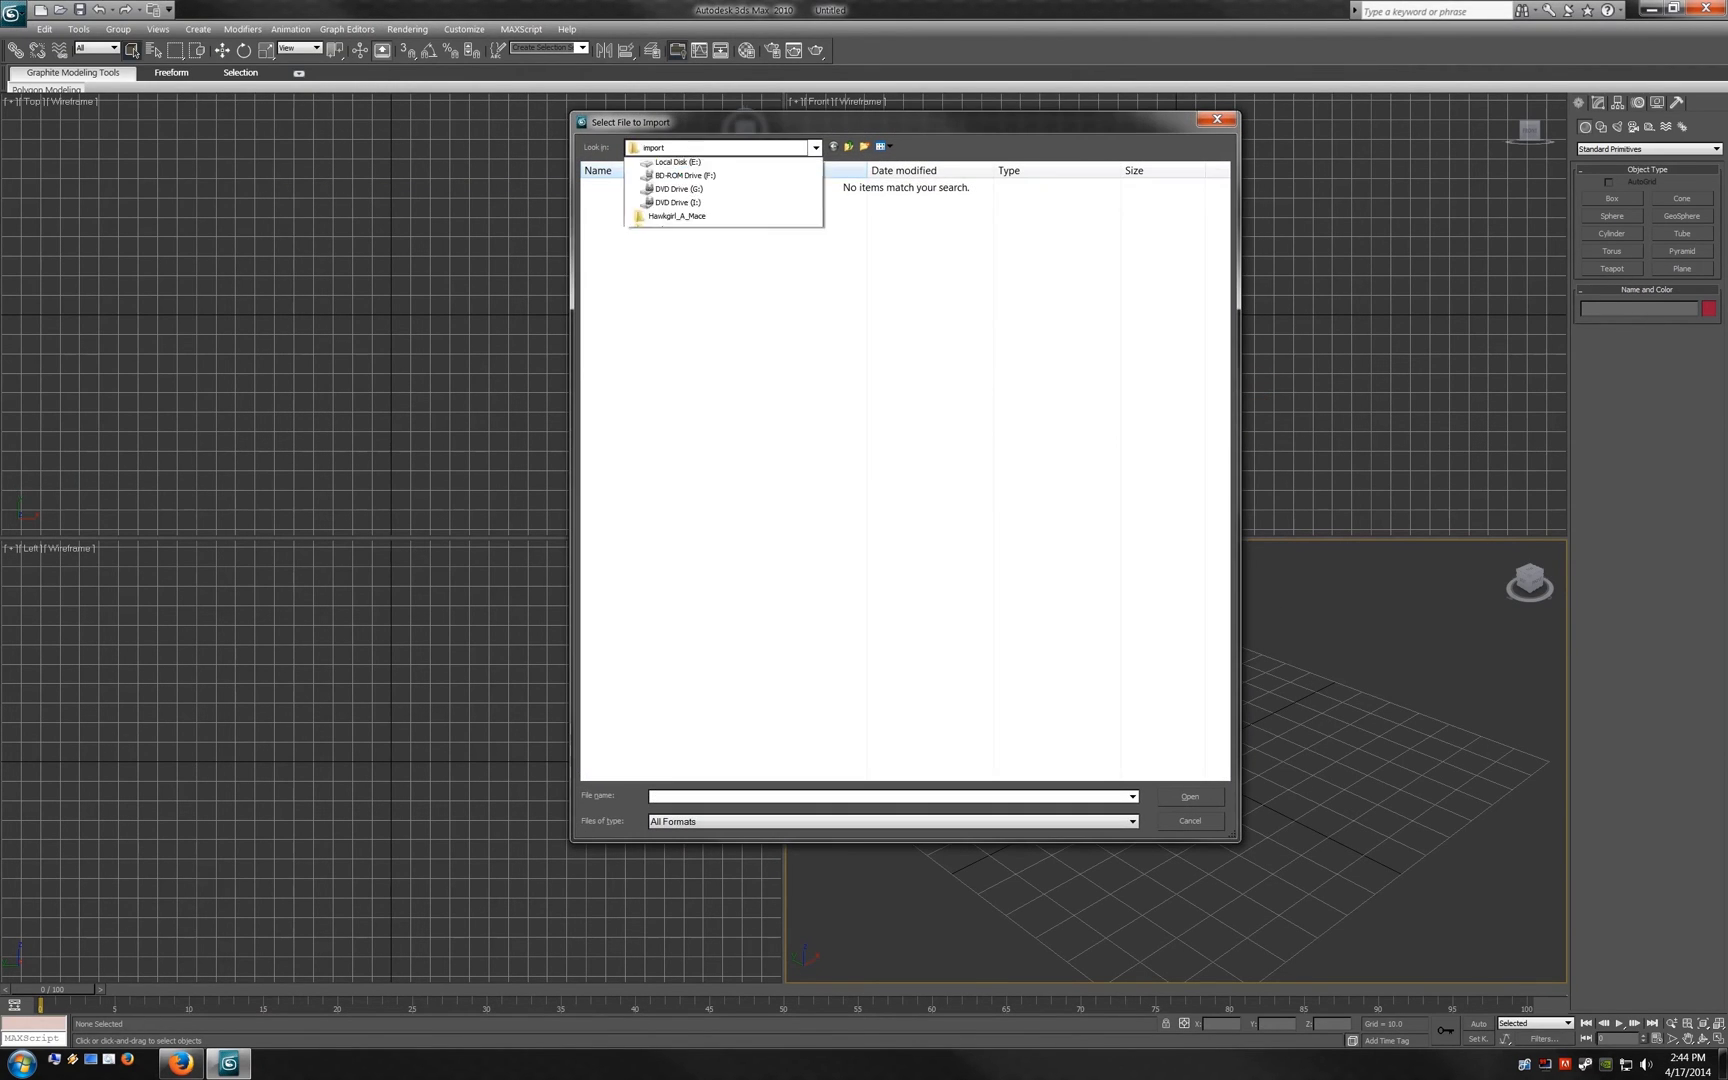
pyautogui.click(655, 178)
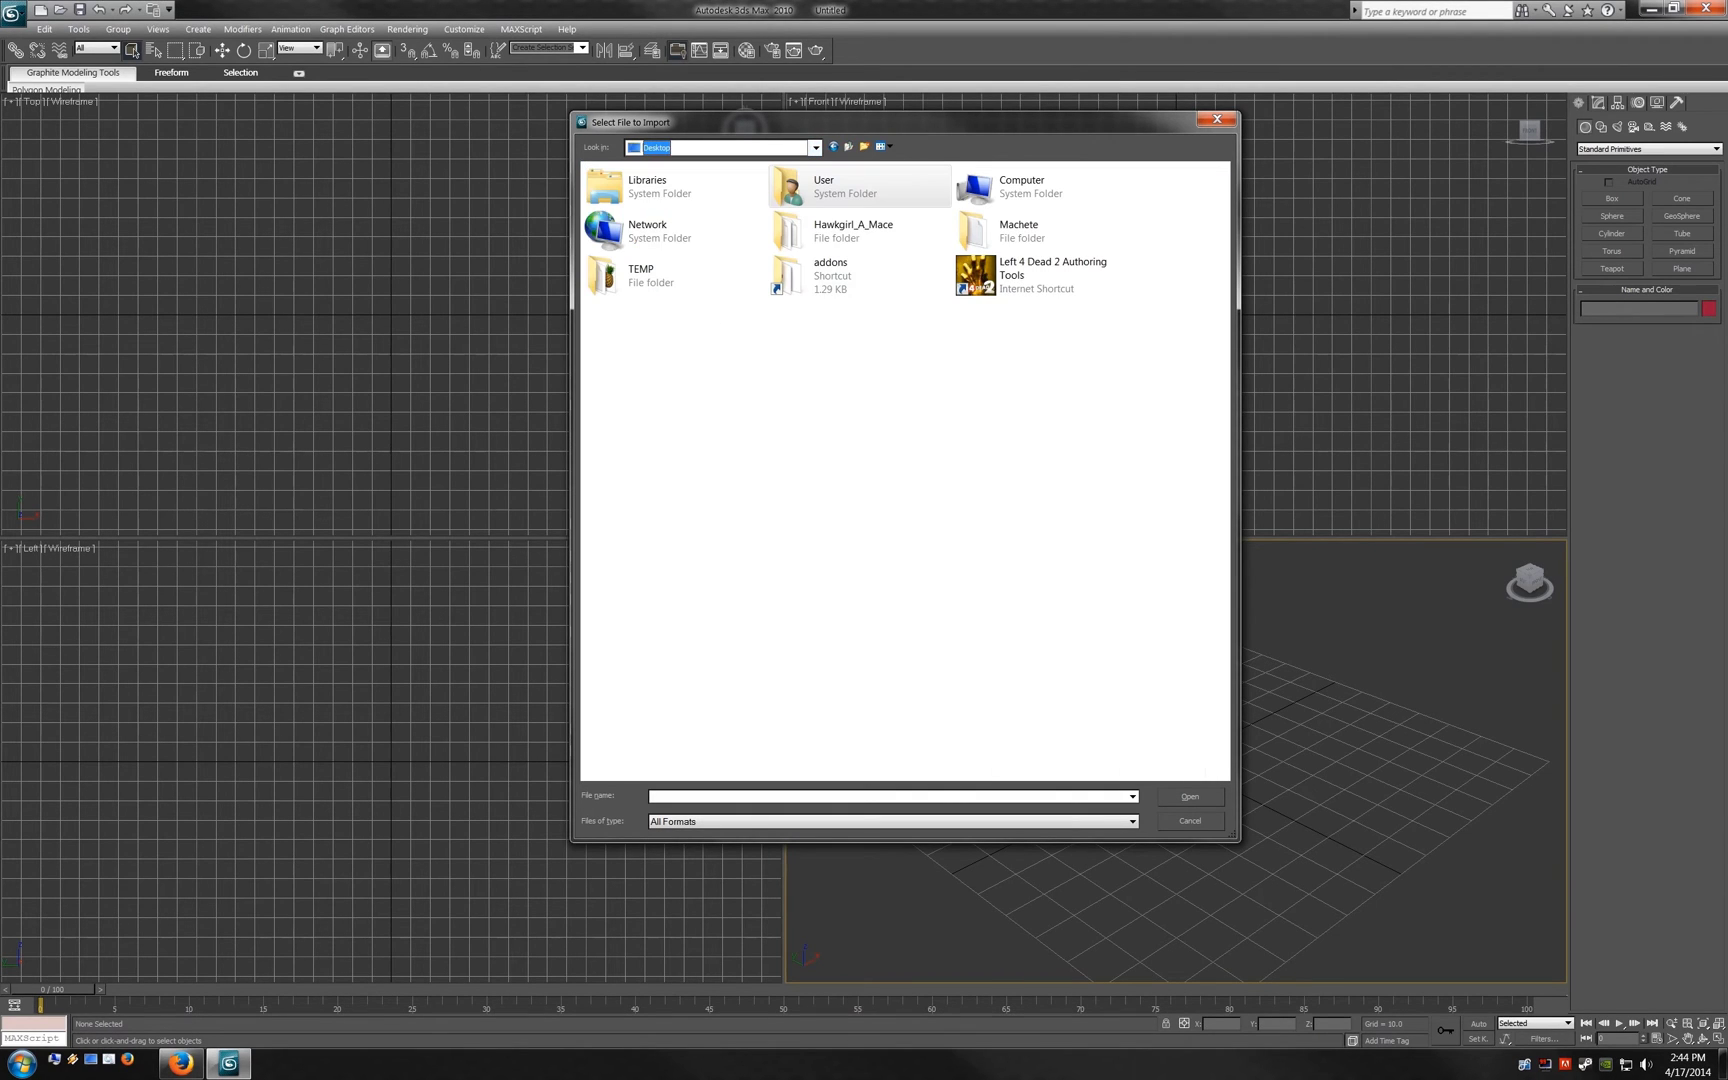
# Step: Import WORLD.smd from Machete\models\weapons\melee\Compiling Files with the SMD Importer
pyautogui.doubleClick(1018, 230)
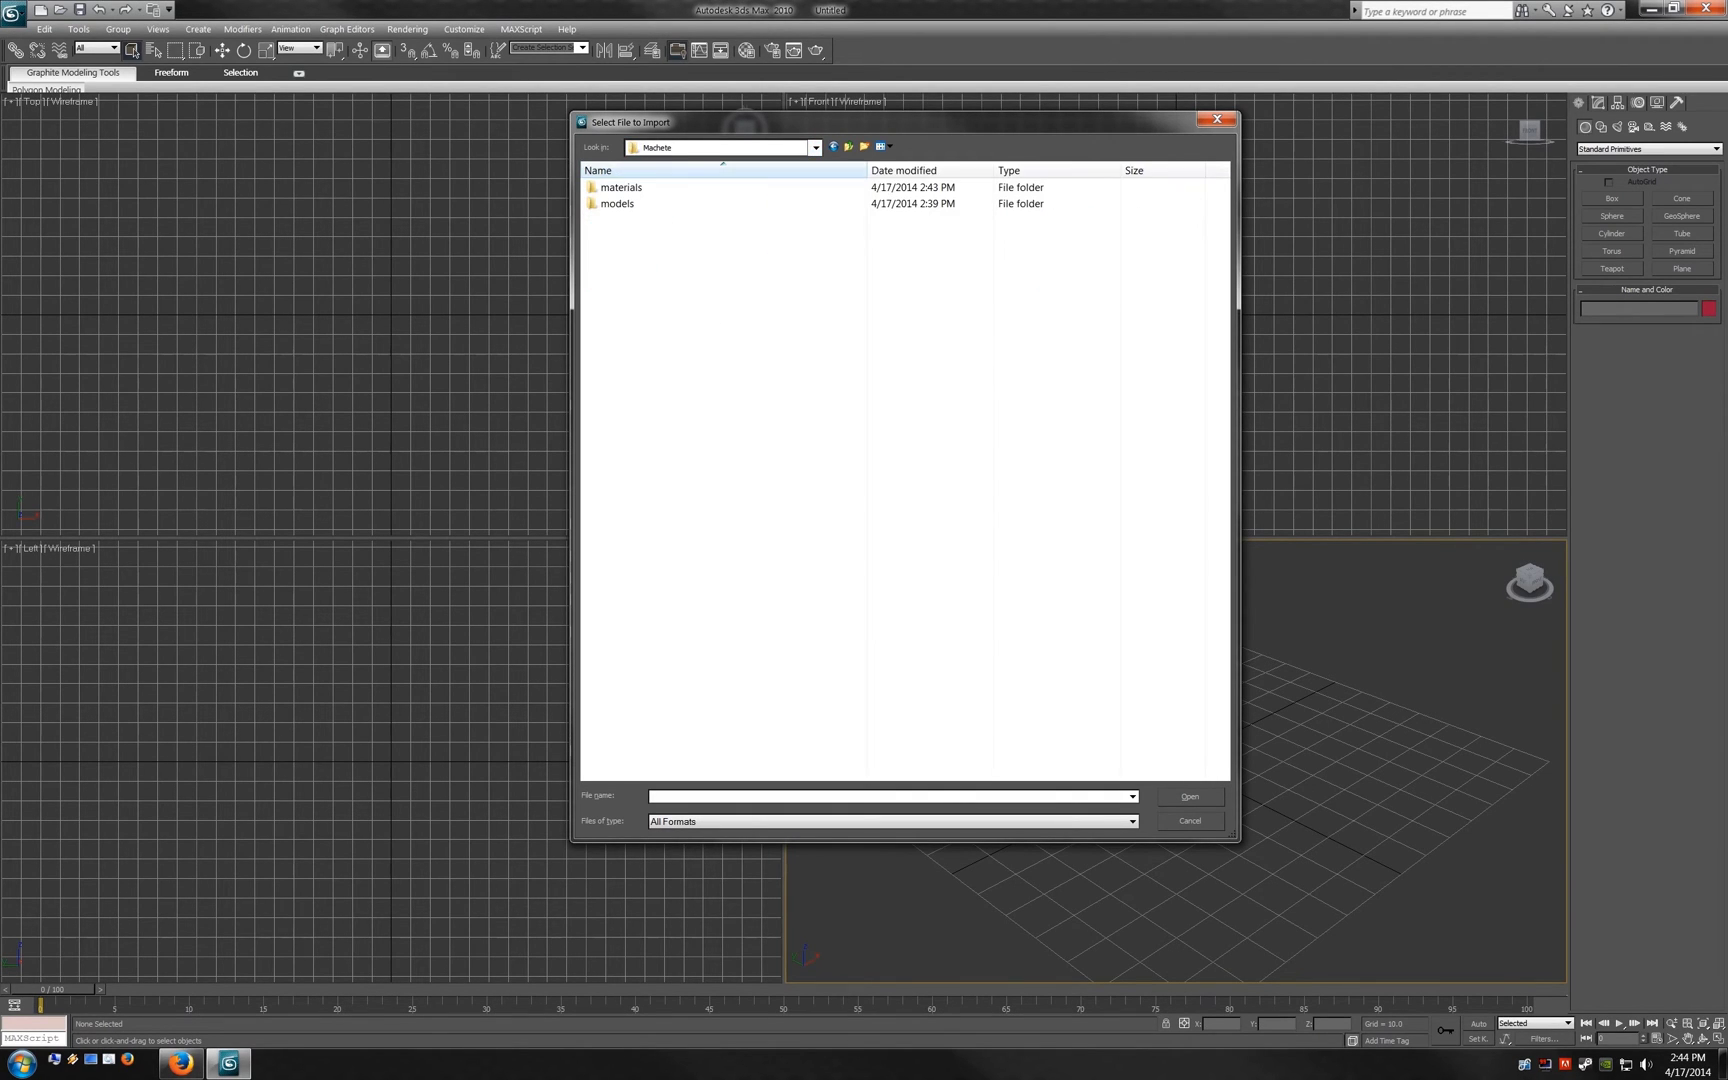
pyautogui.doubleClick(1018, 203)
pyautogui.doubleClick(1018, 187)
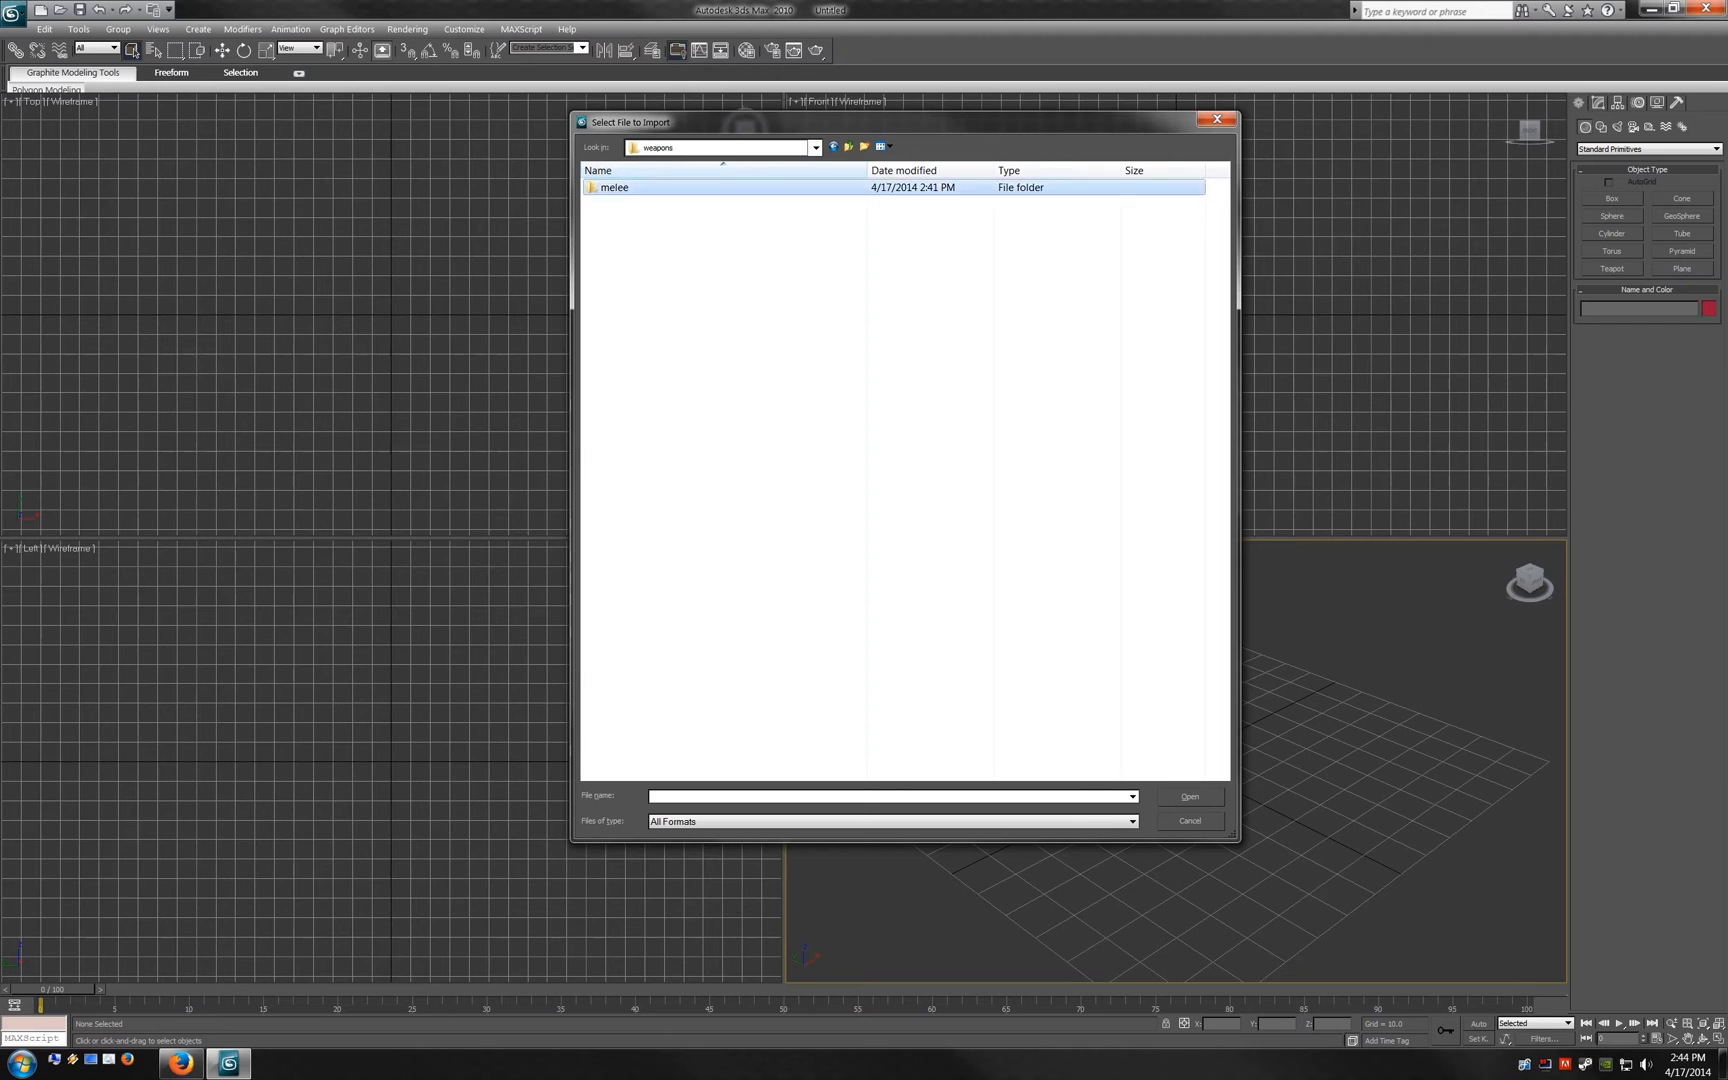
pyautogui.doubleClick(1018, 187)
pyautogui.click(1018, 235)
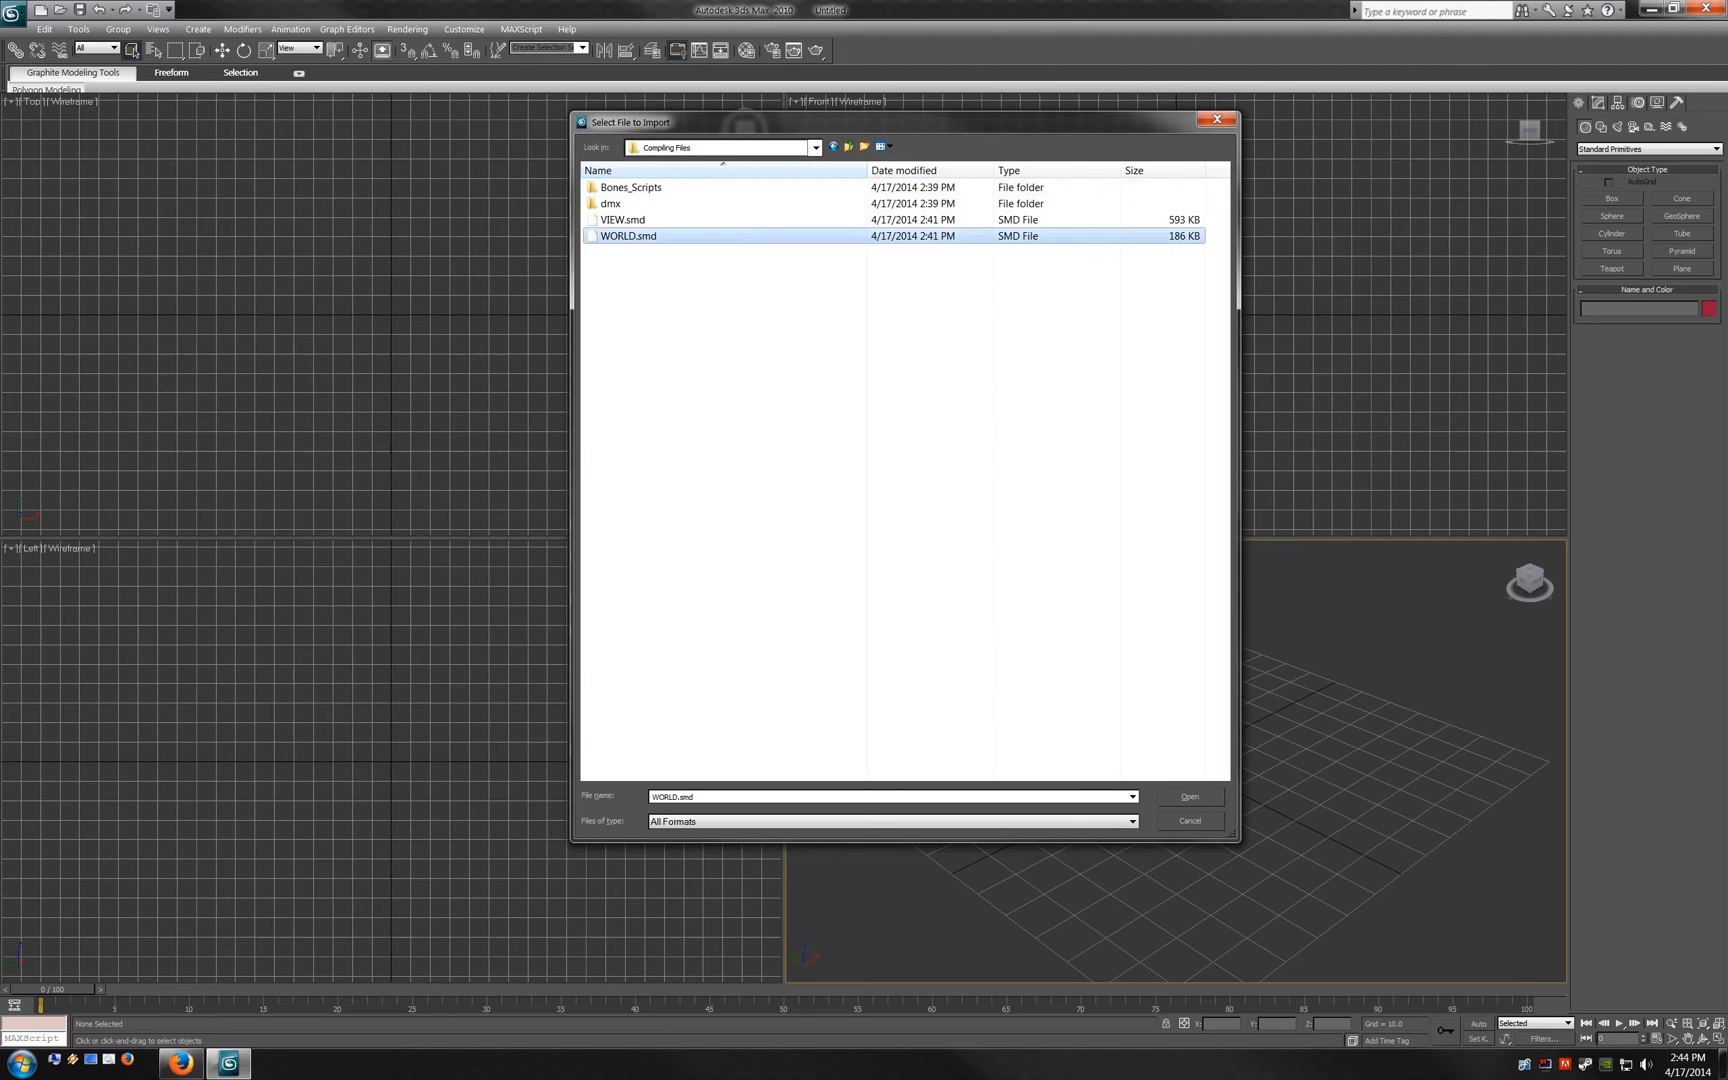
pyautogui.doubleClick(1018, 235)
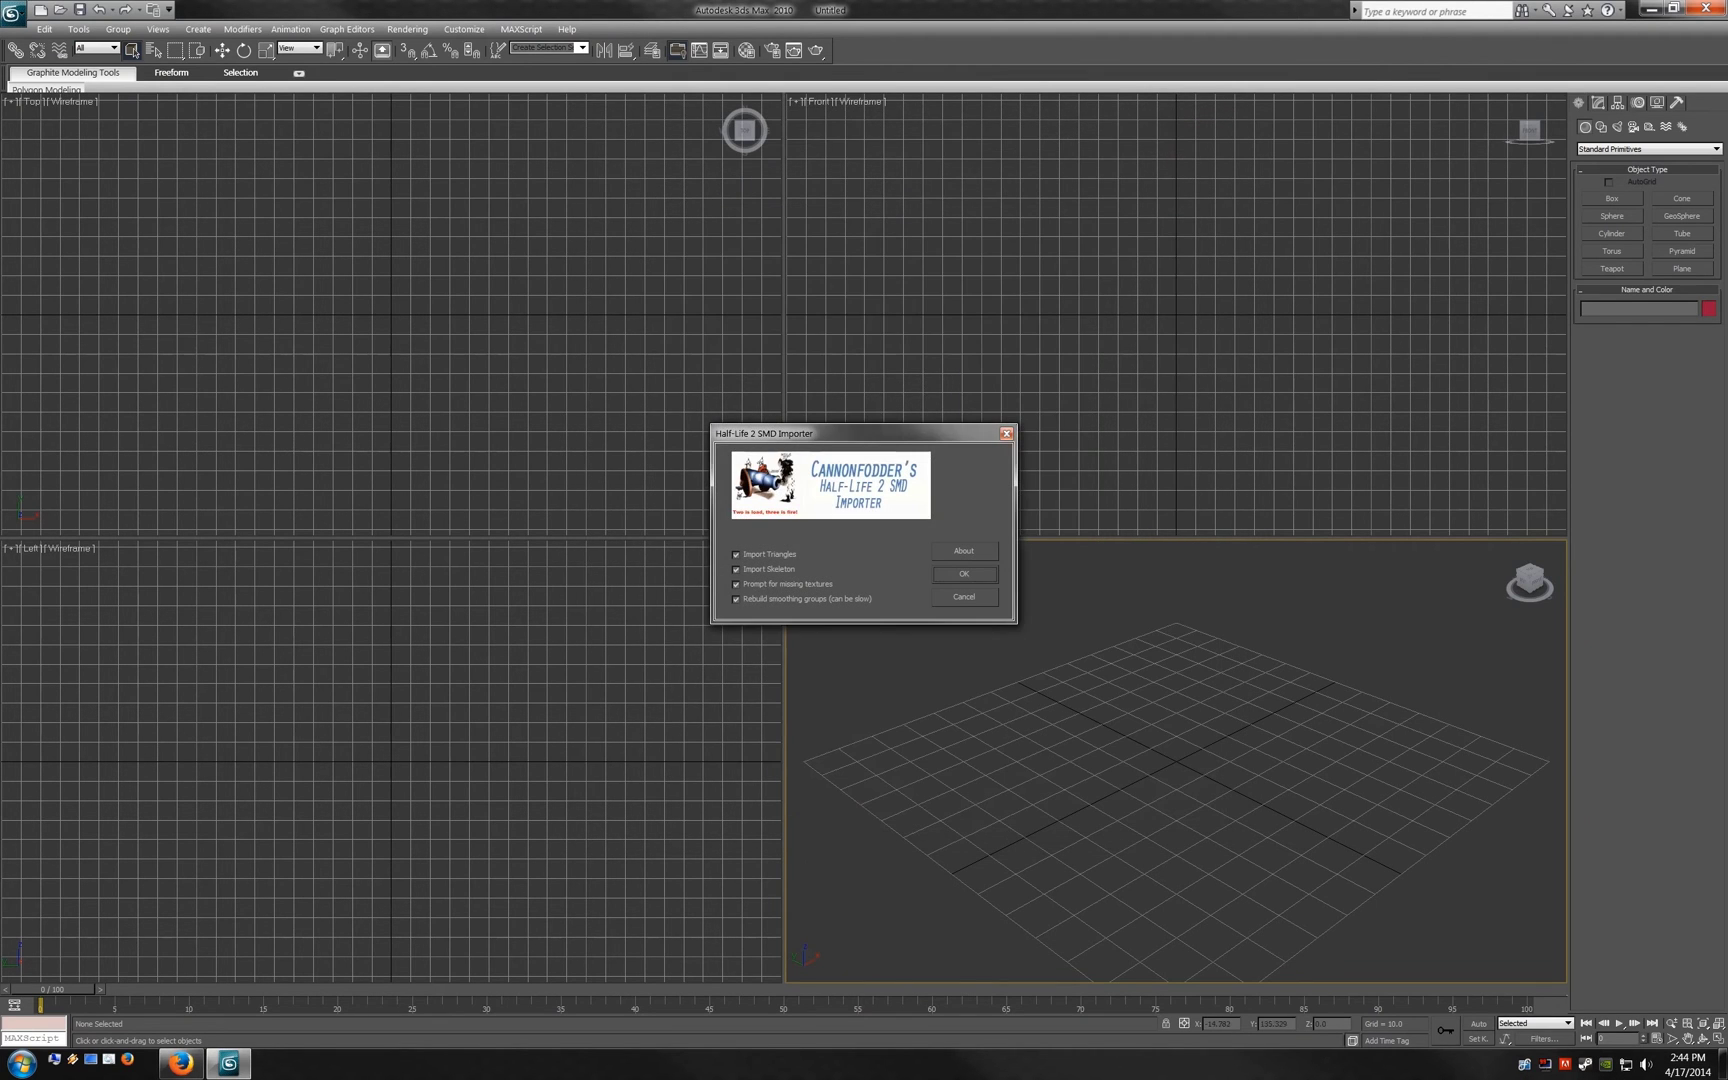
pyautogui.click(963, 573)
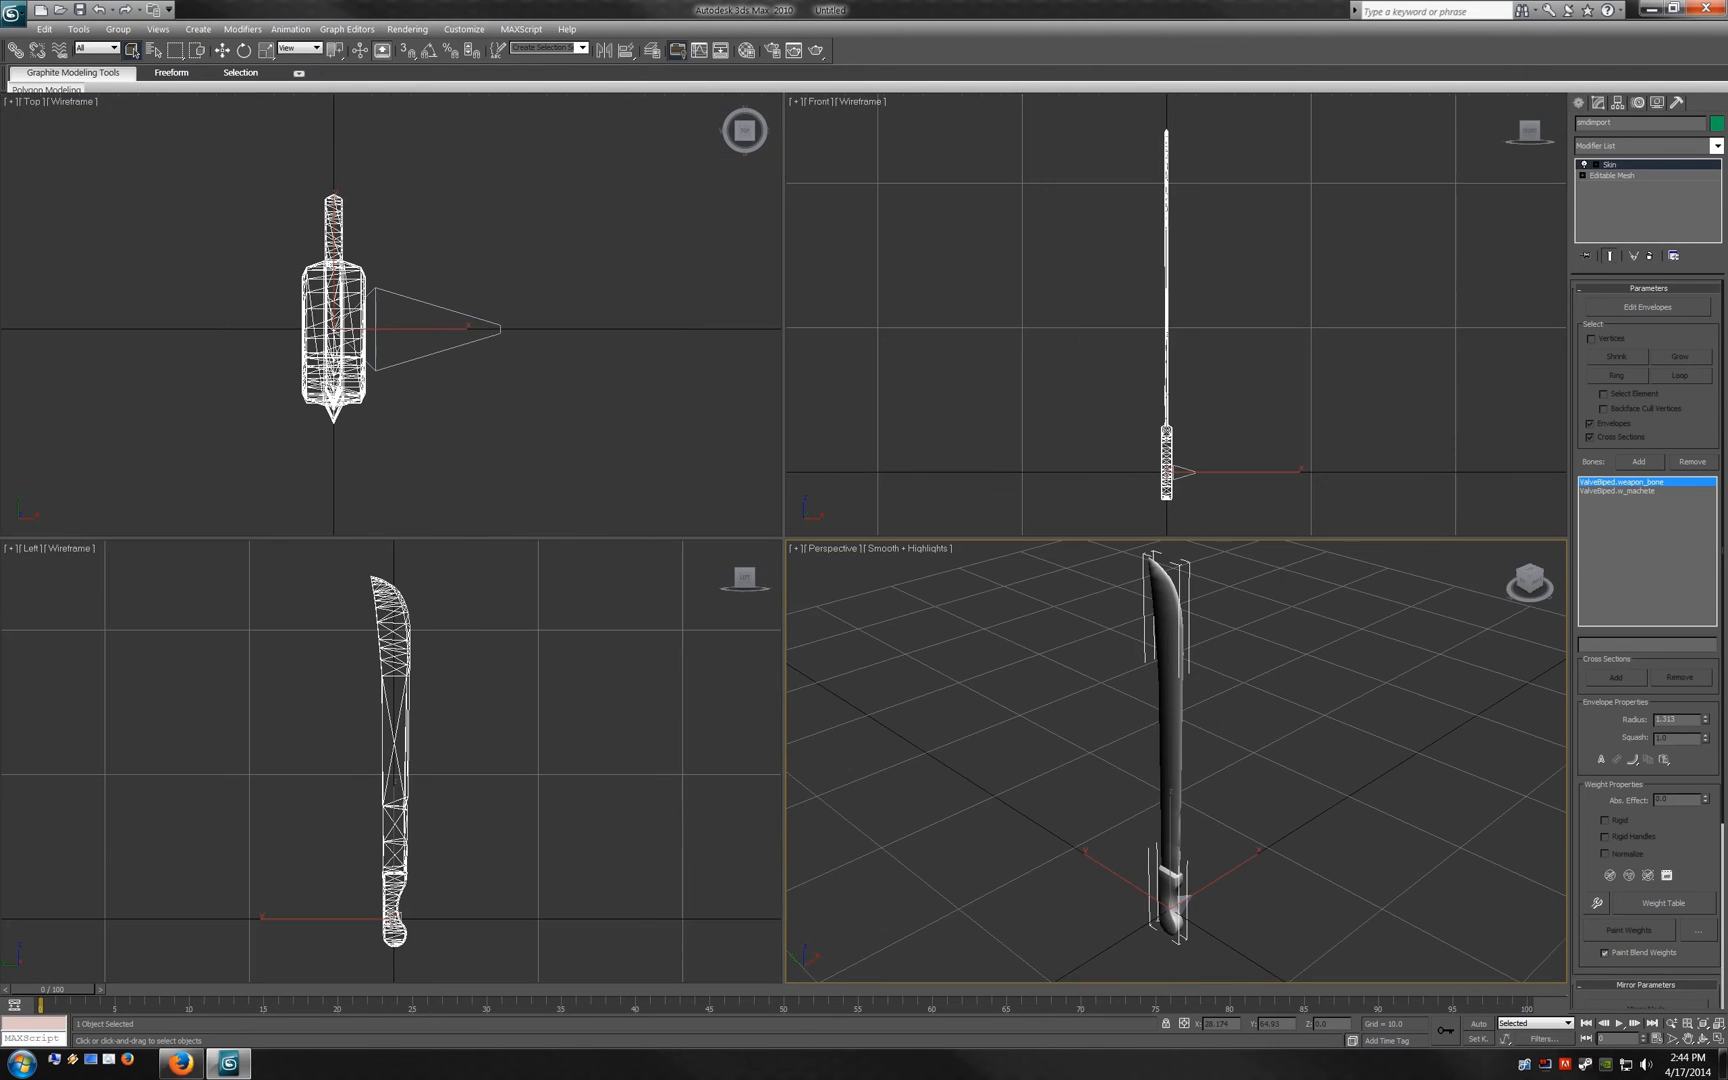
pyautogui.click(1530, 585)
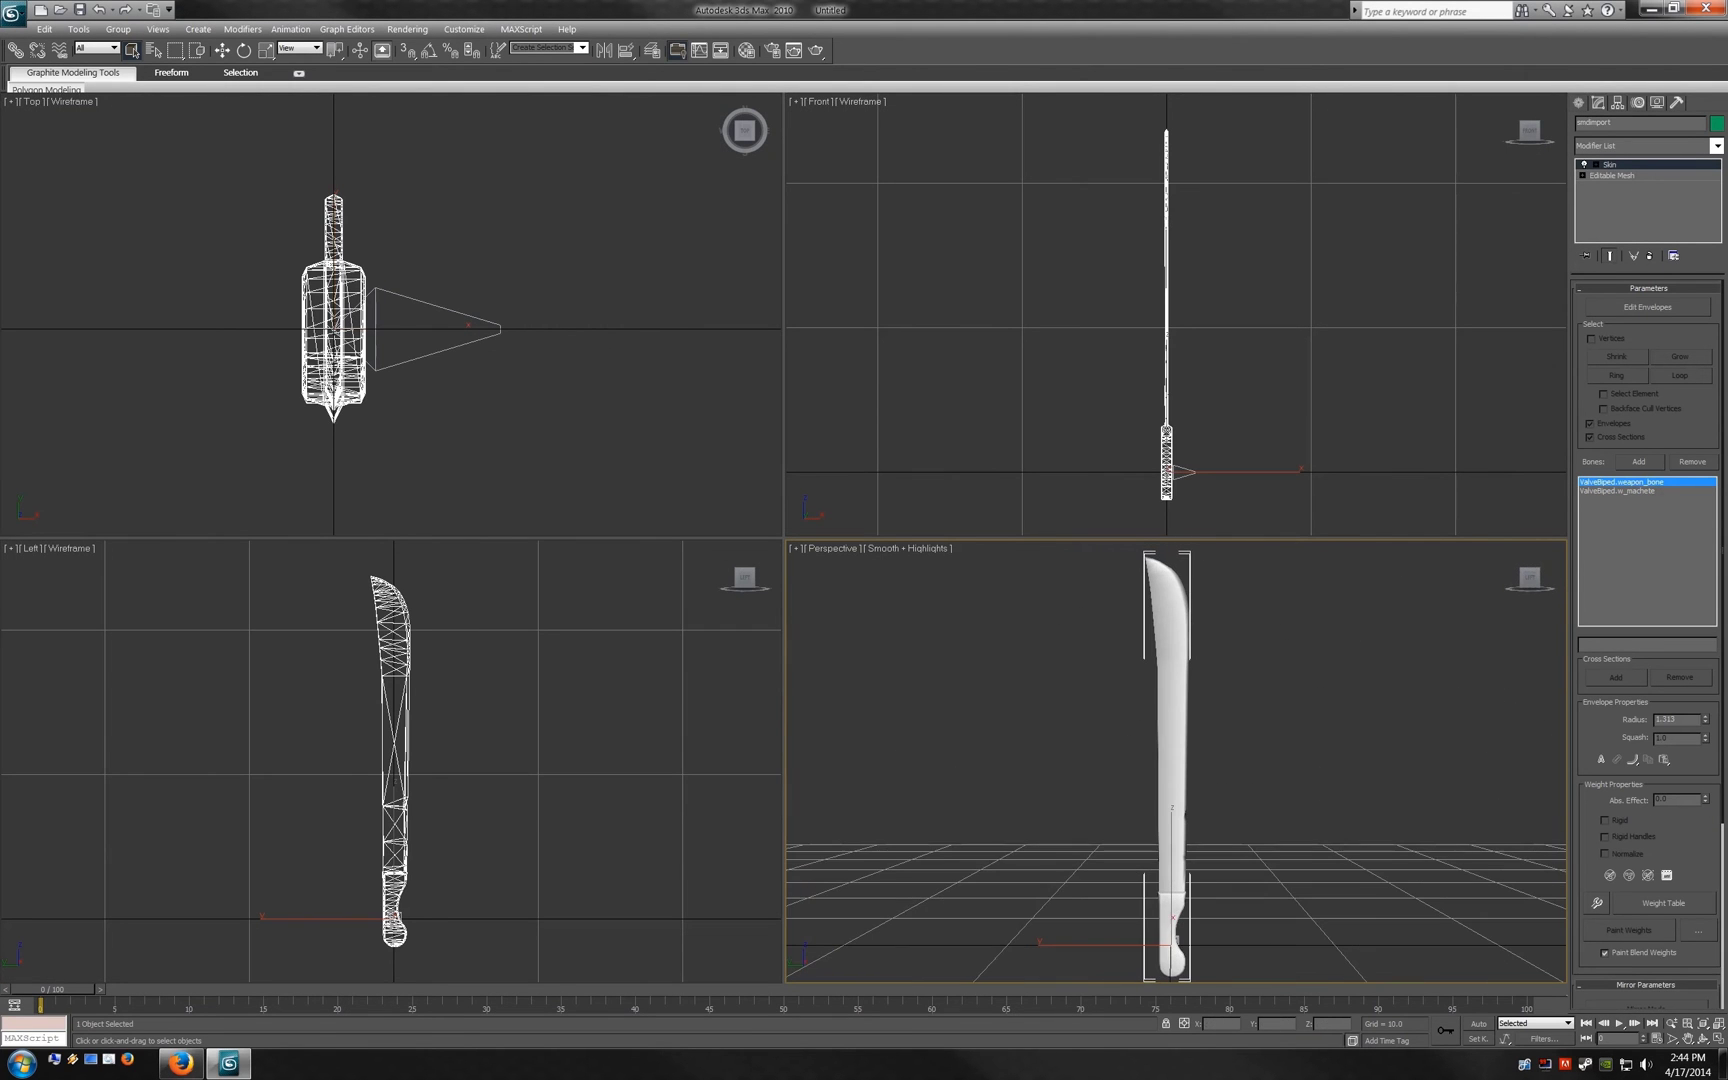
pyautogui.moveTo(400, 539); pyautogui.dragTo(400, 270)
pyautogui.keyDown('alt'); pyautogui.moveTo(1176, 626); pyautogui.dragTo(1160, 610, button='middle'); pyautogui.keyUp('alt')
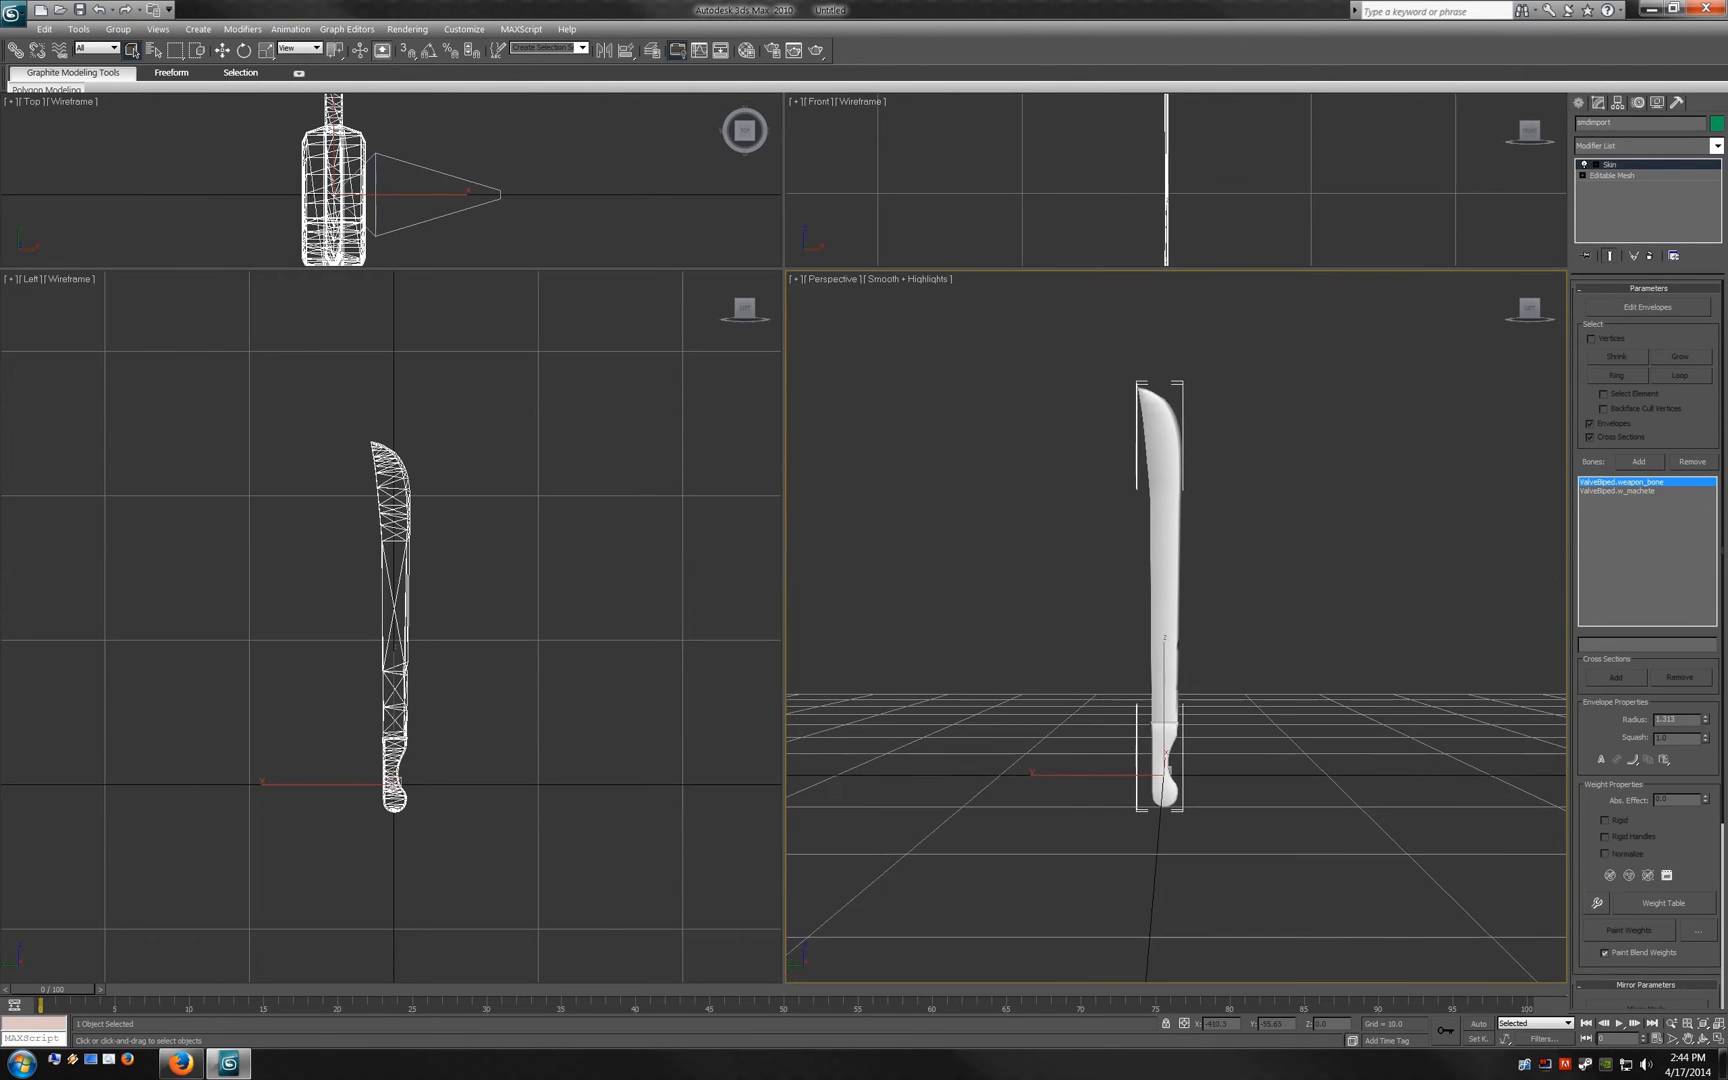
# Step: Import Hawkgirl_A_Mace.obj from the Hawkgirl_A_Mace folder with default OBJ import options
pyautogui.click(14, 14)
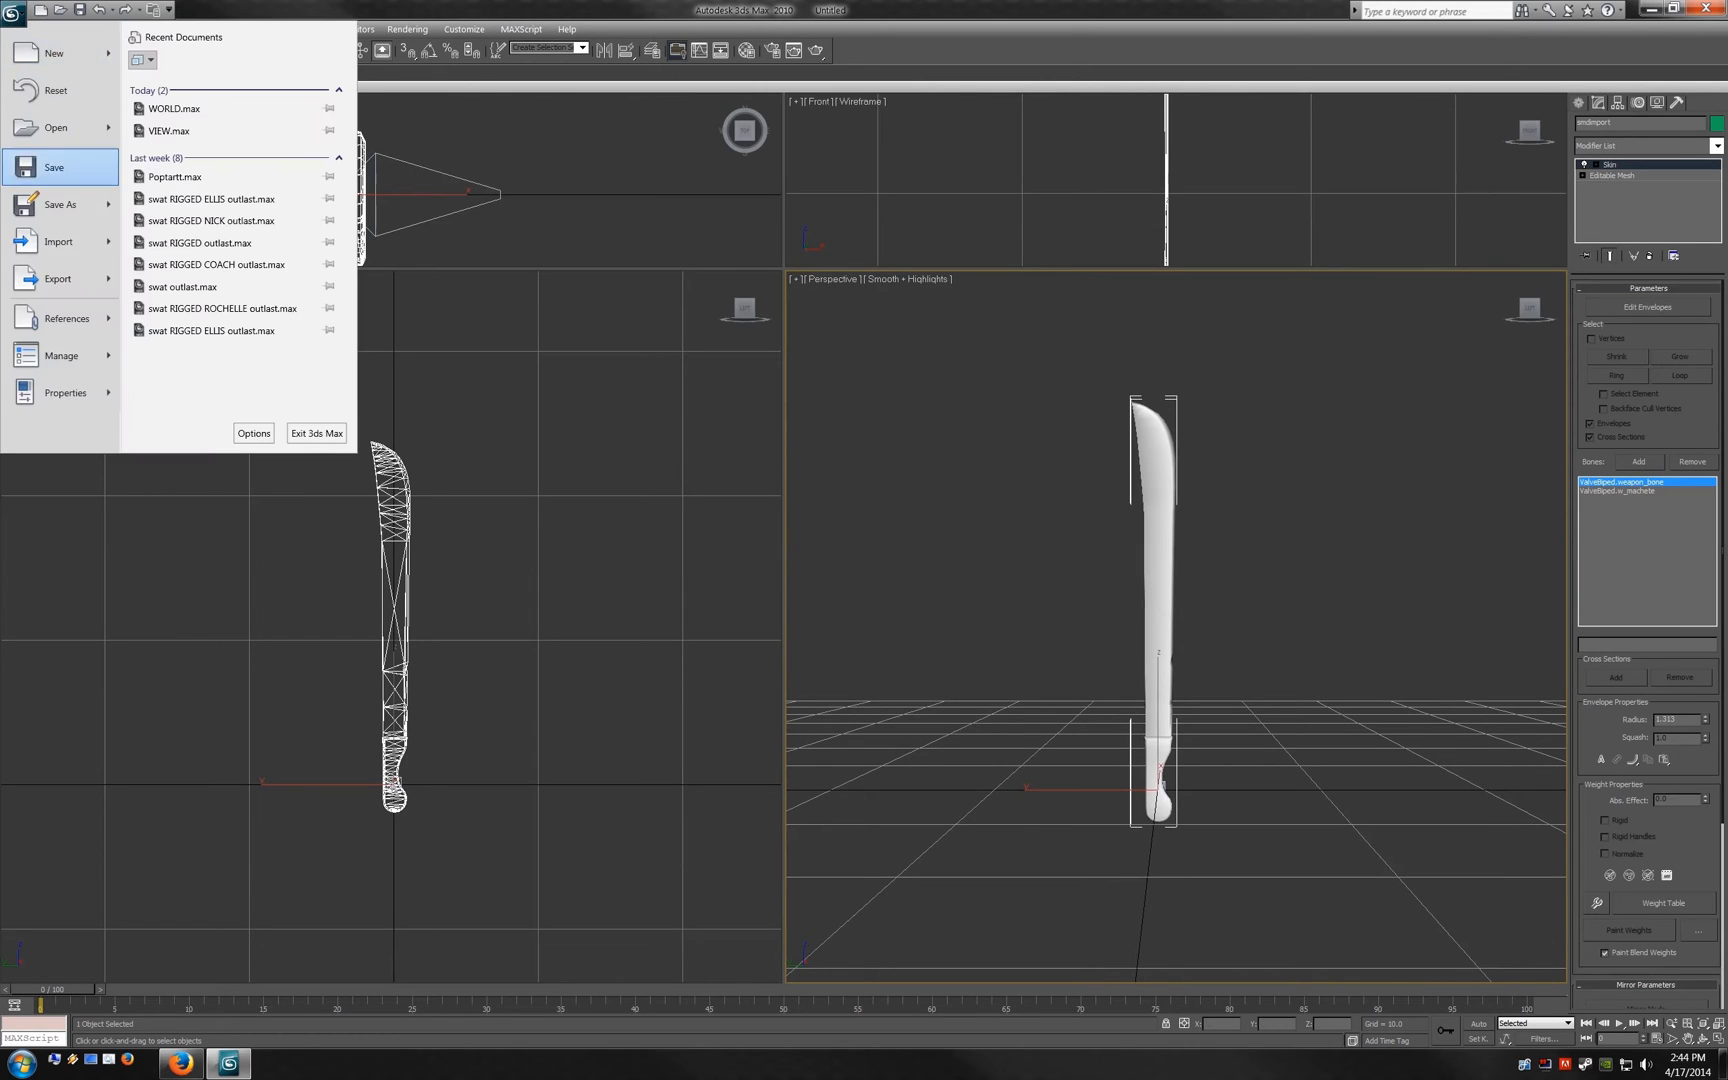
pyautogui.click(40, 228)
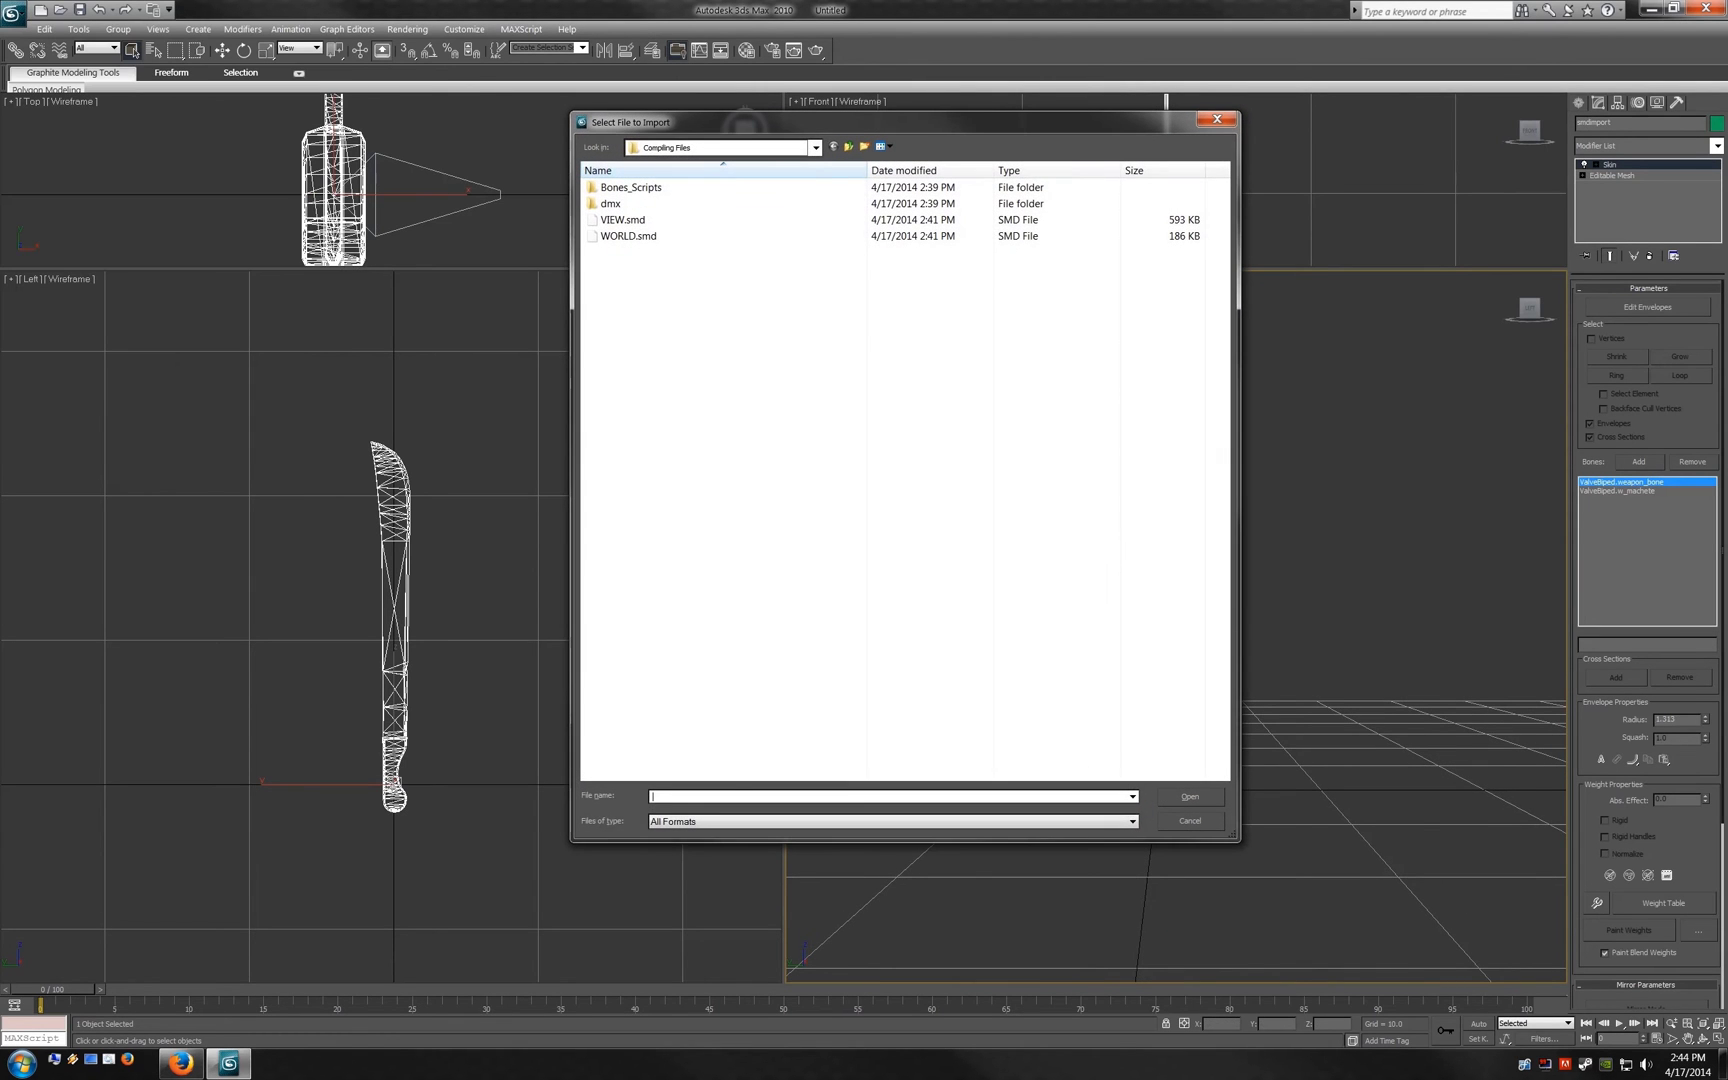
pyautogui.click(700, 147)
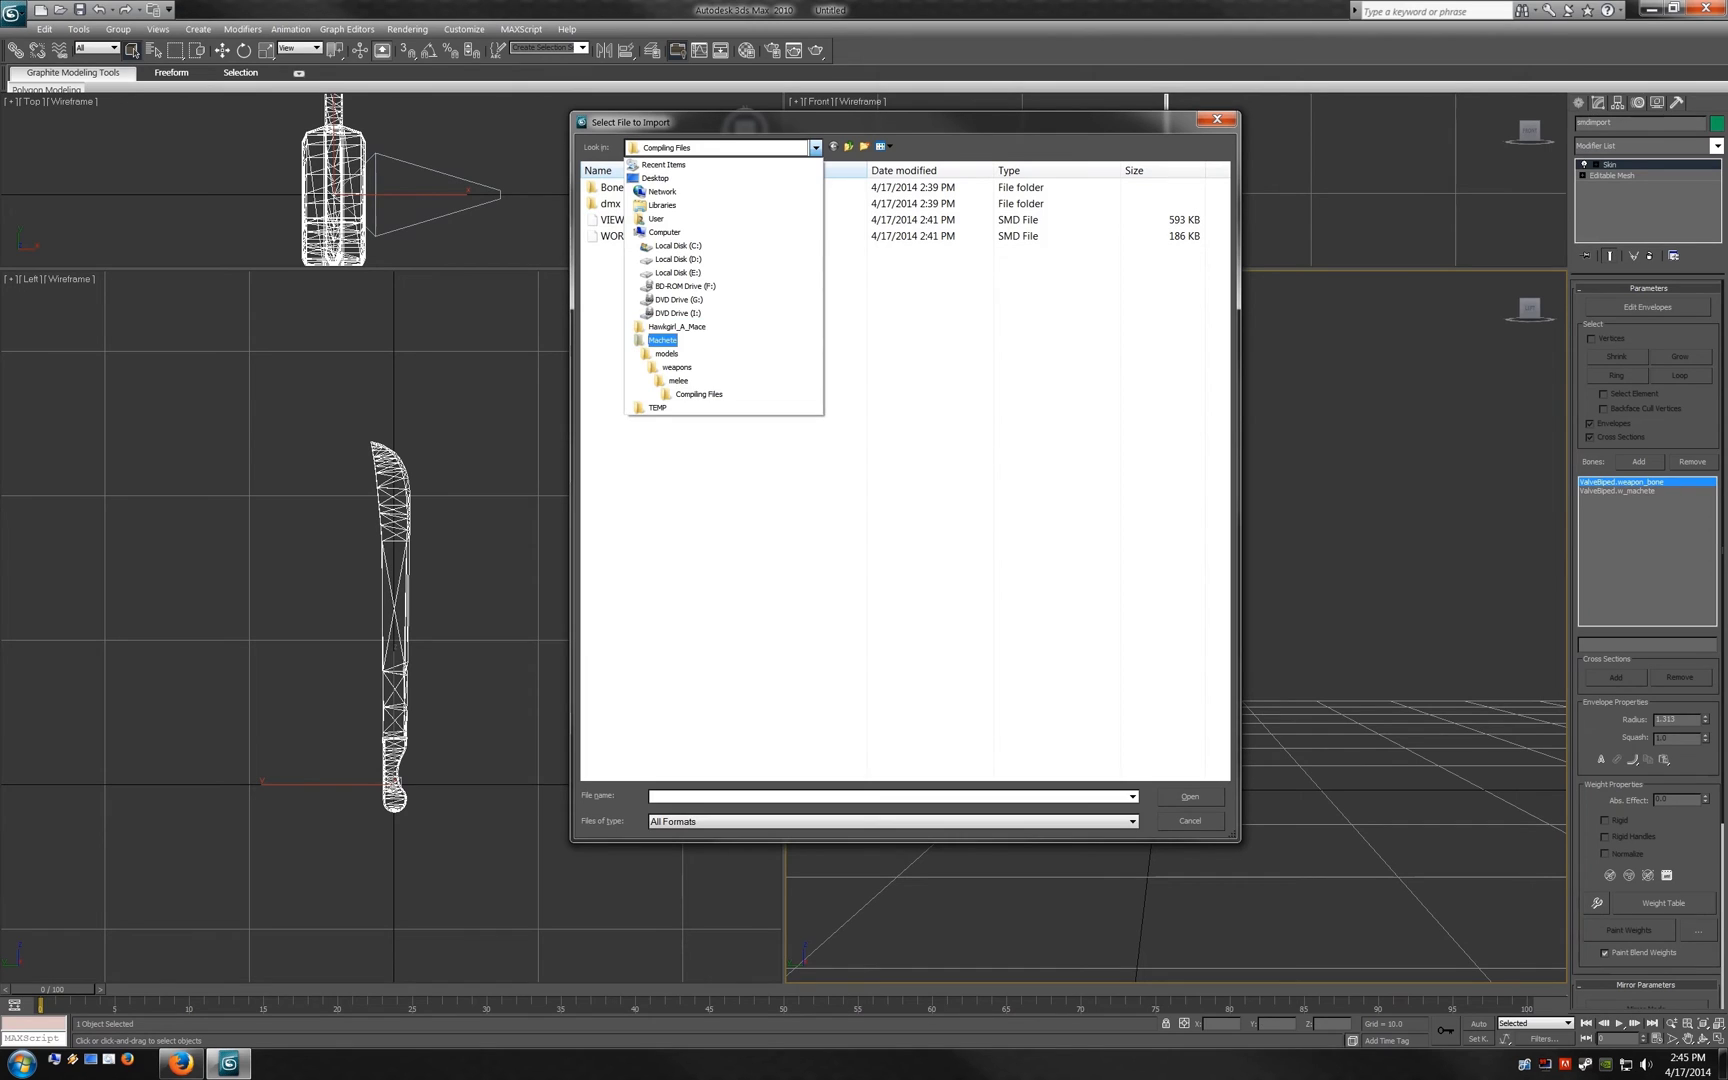
pyautogui.click(677, 326)
pyautogui.click(648, 203)
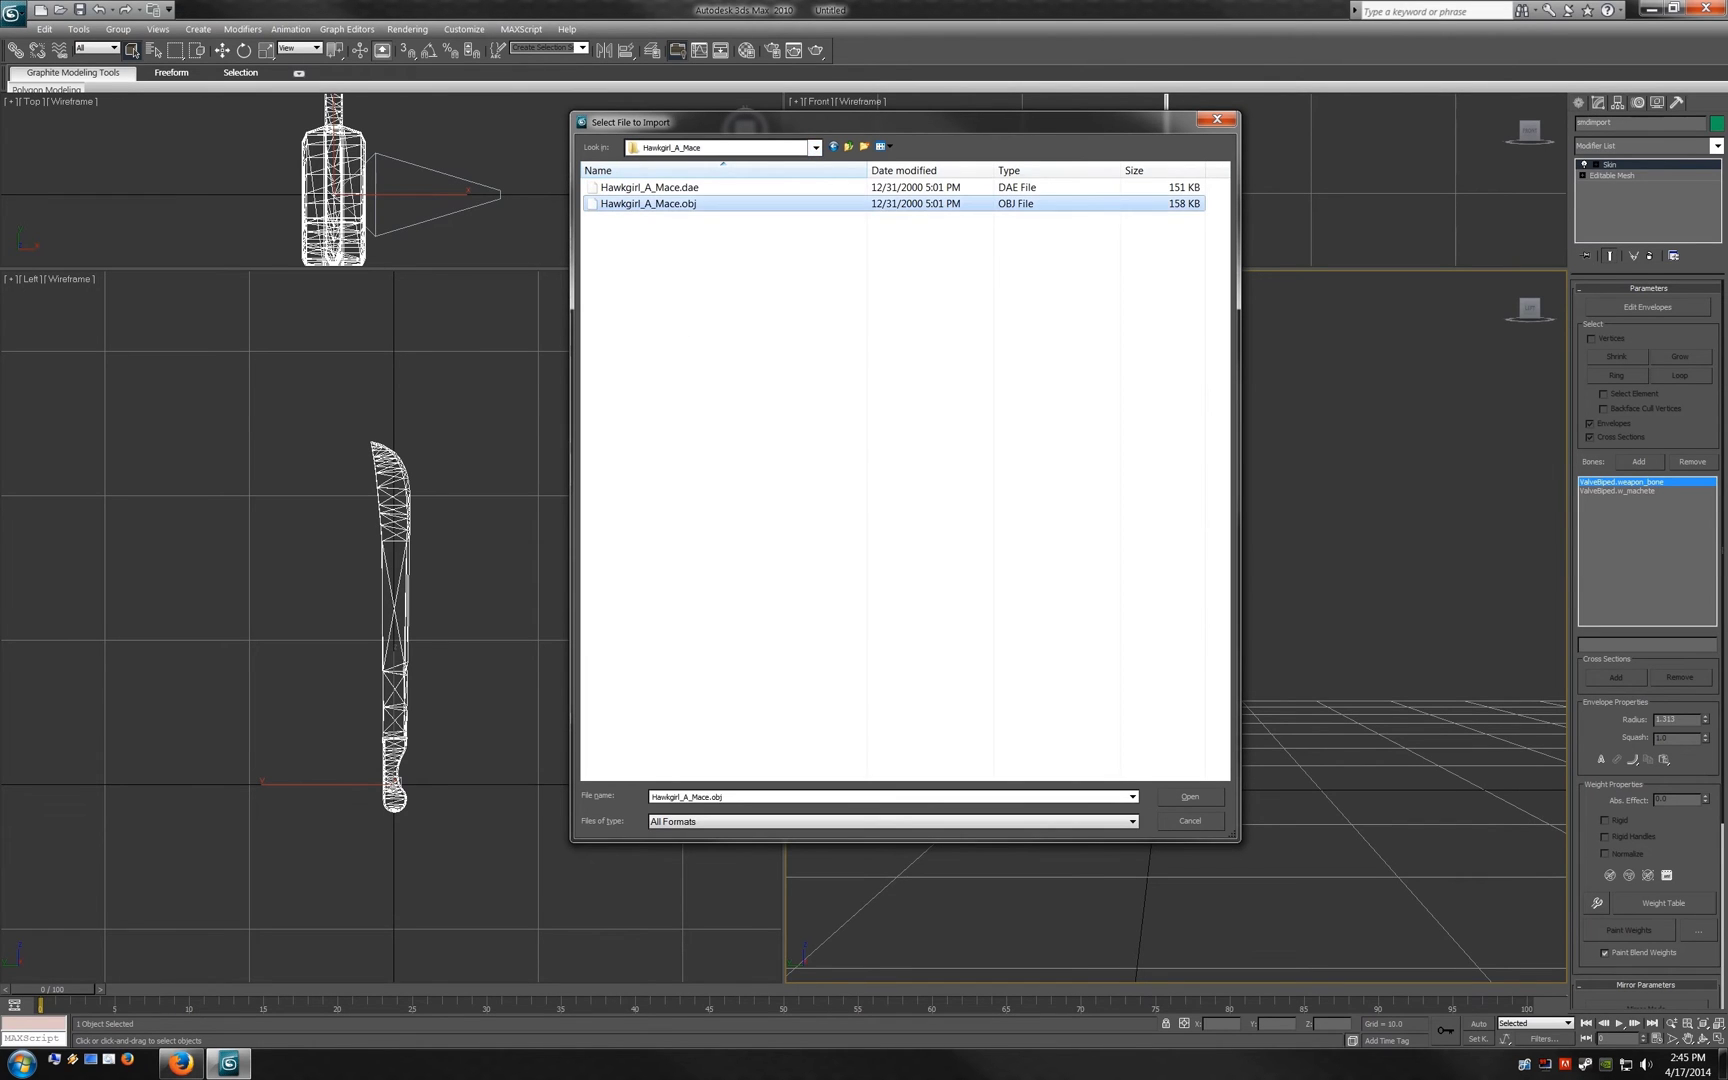
pyautogui.press('Return')
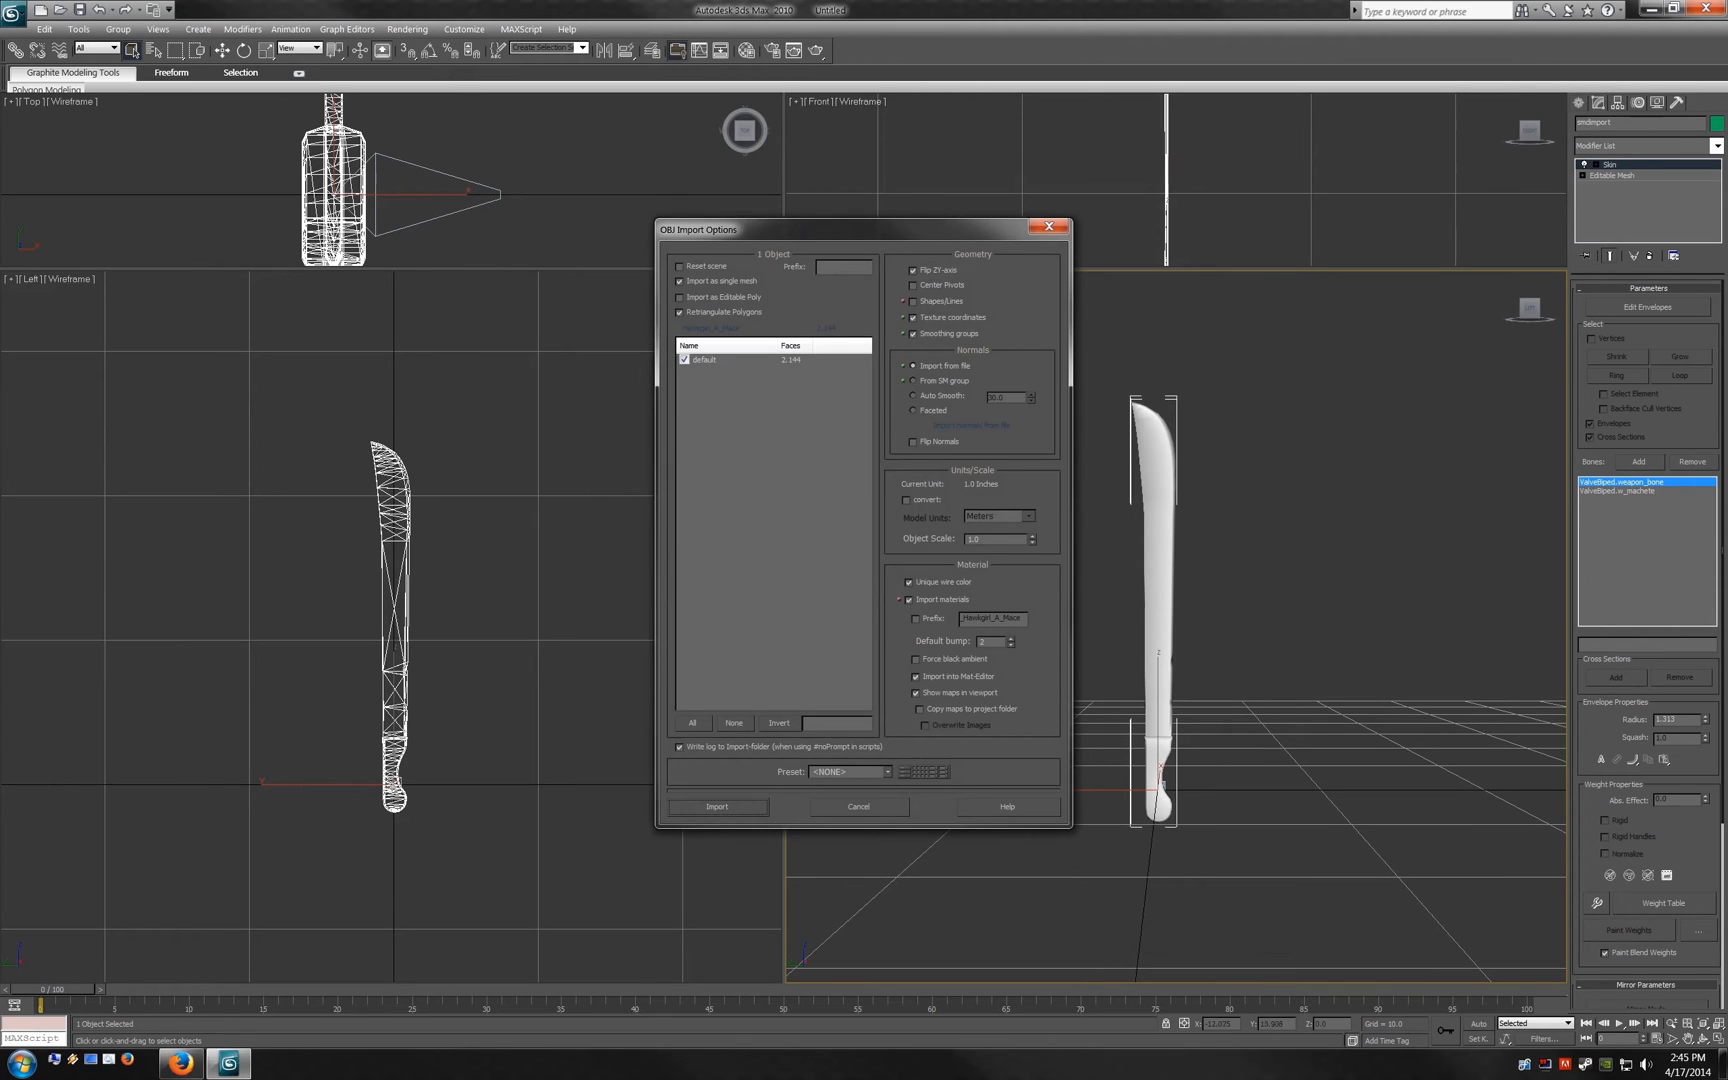
pyautogui.press('Return')
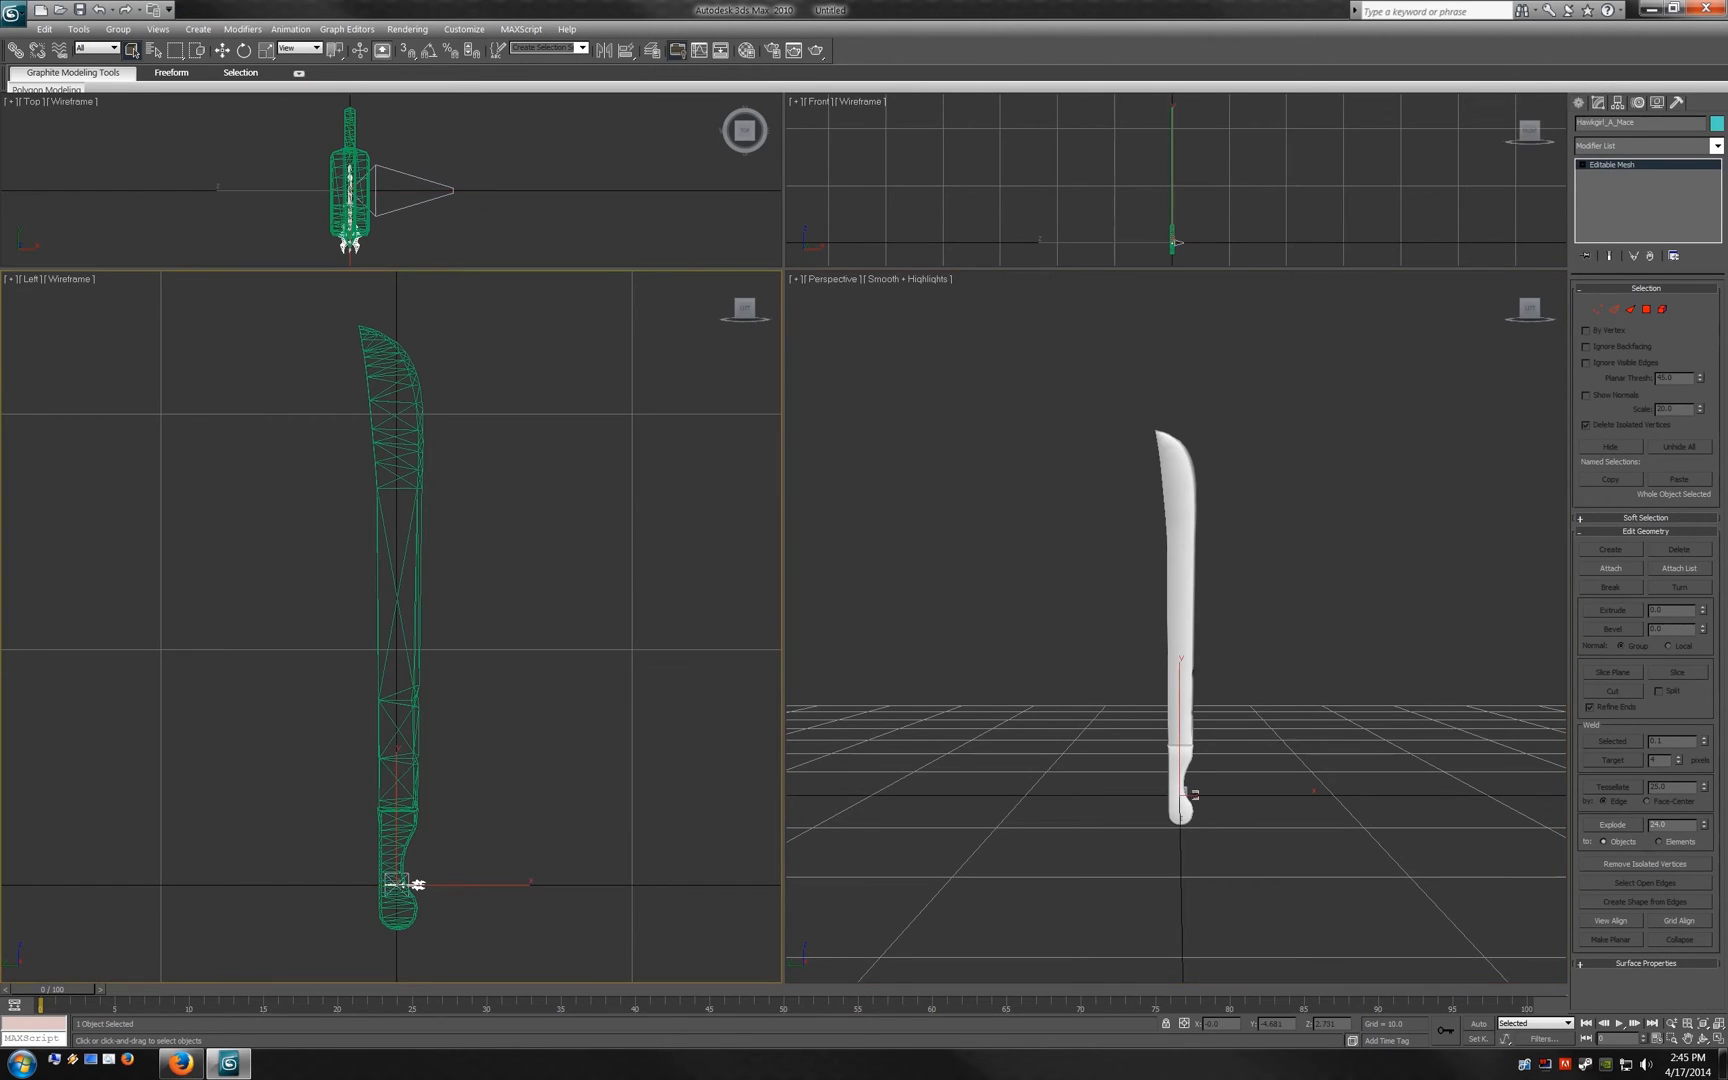
# Step: Scale the mace up about seven times and rotate it about 89° upright
pyautogui.press('r')
pyautogui.moveTo(418, 884); pyautogui.dragTo(1172, 243)
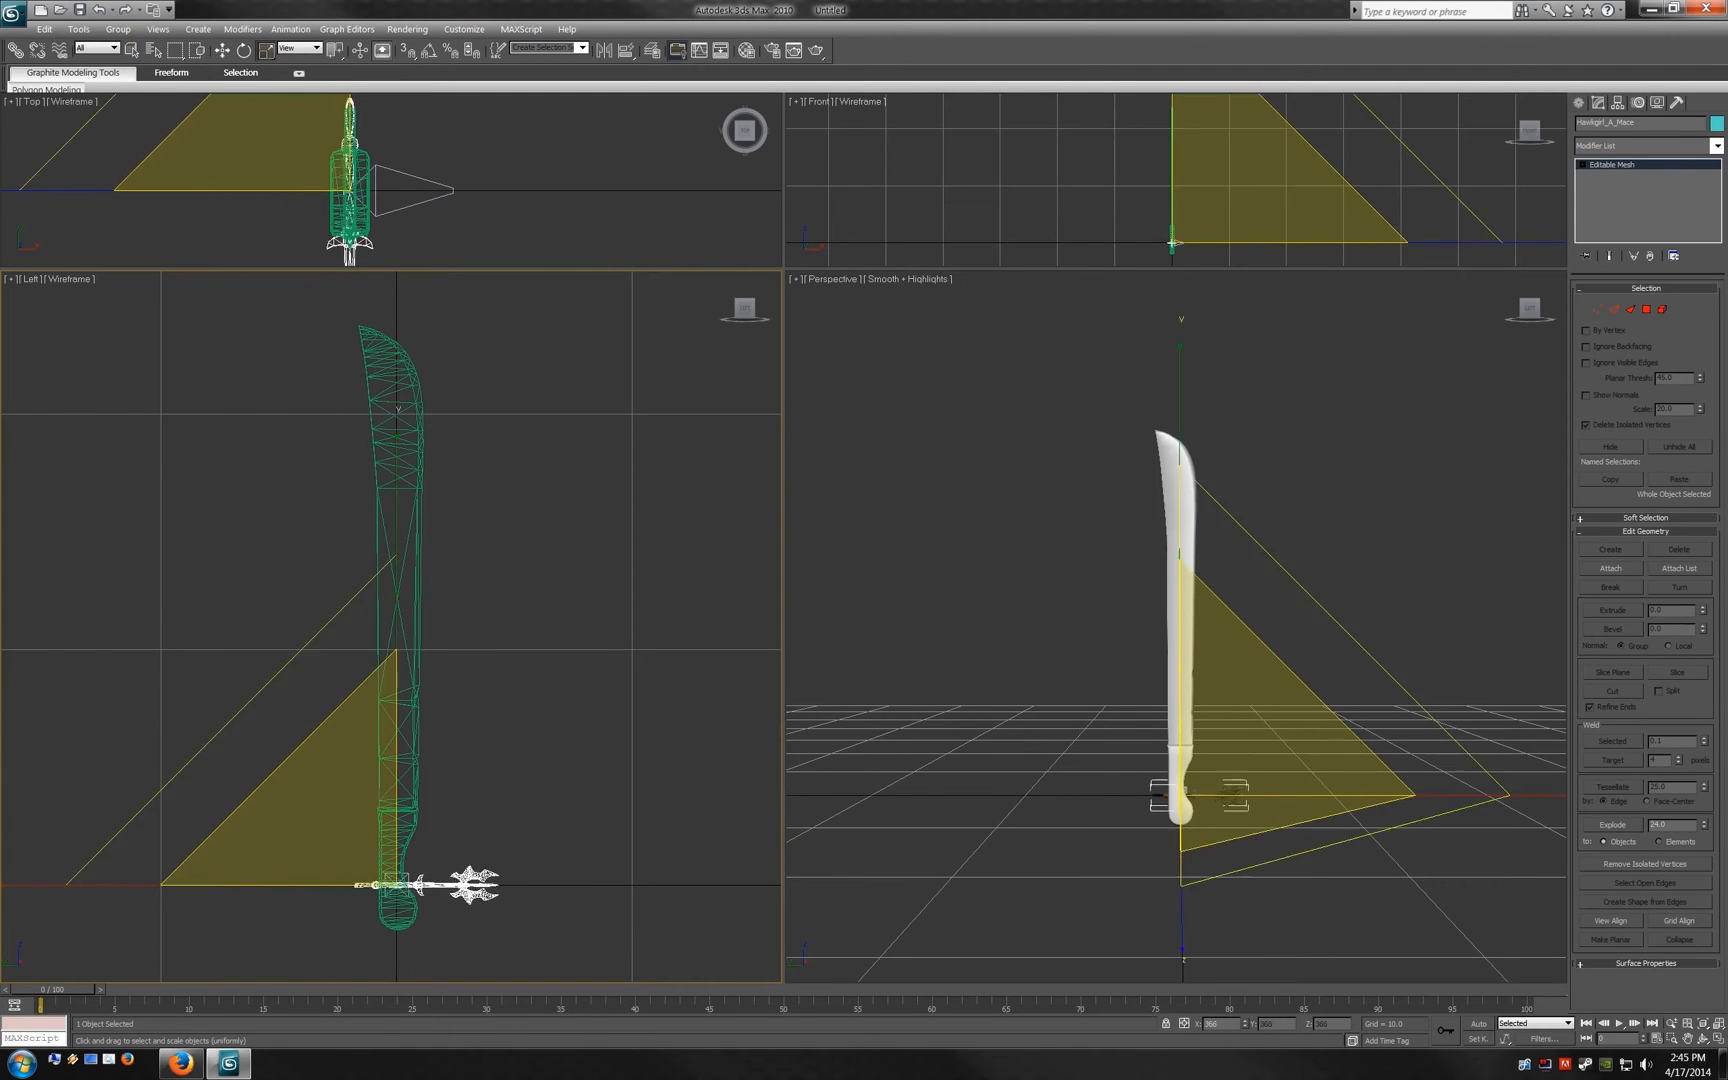
pyautogui.press('e')
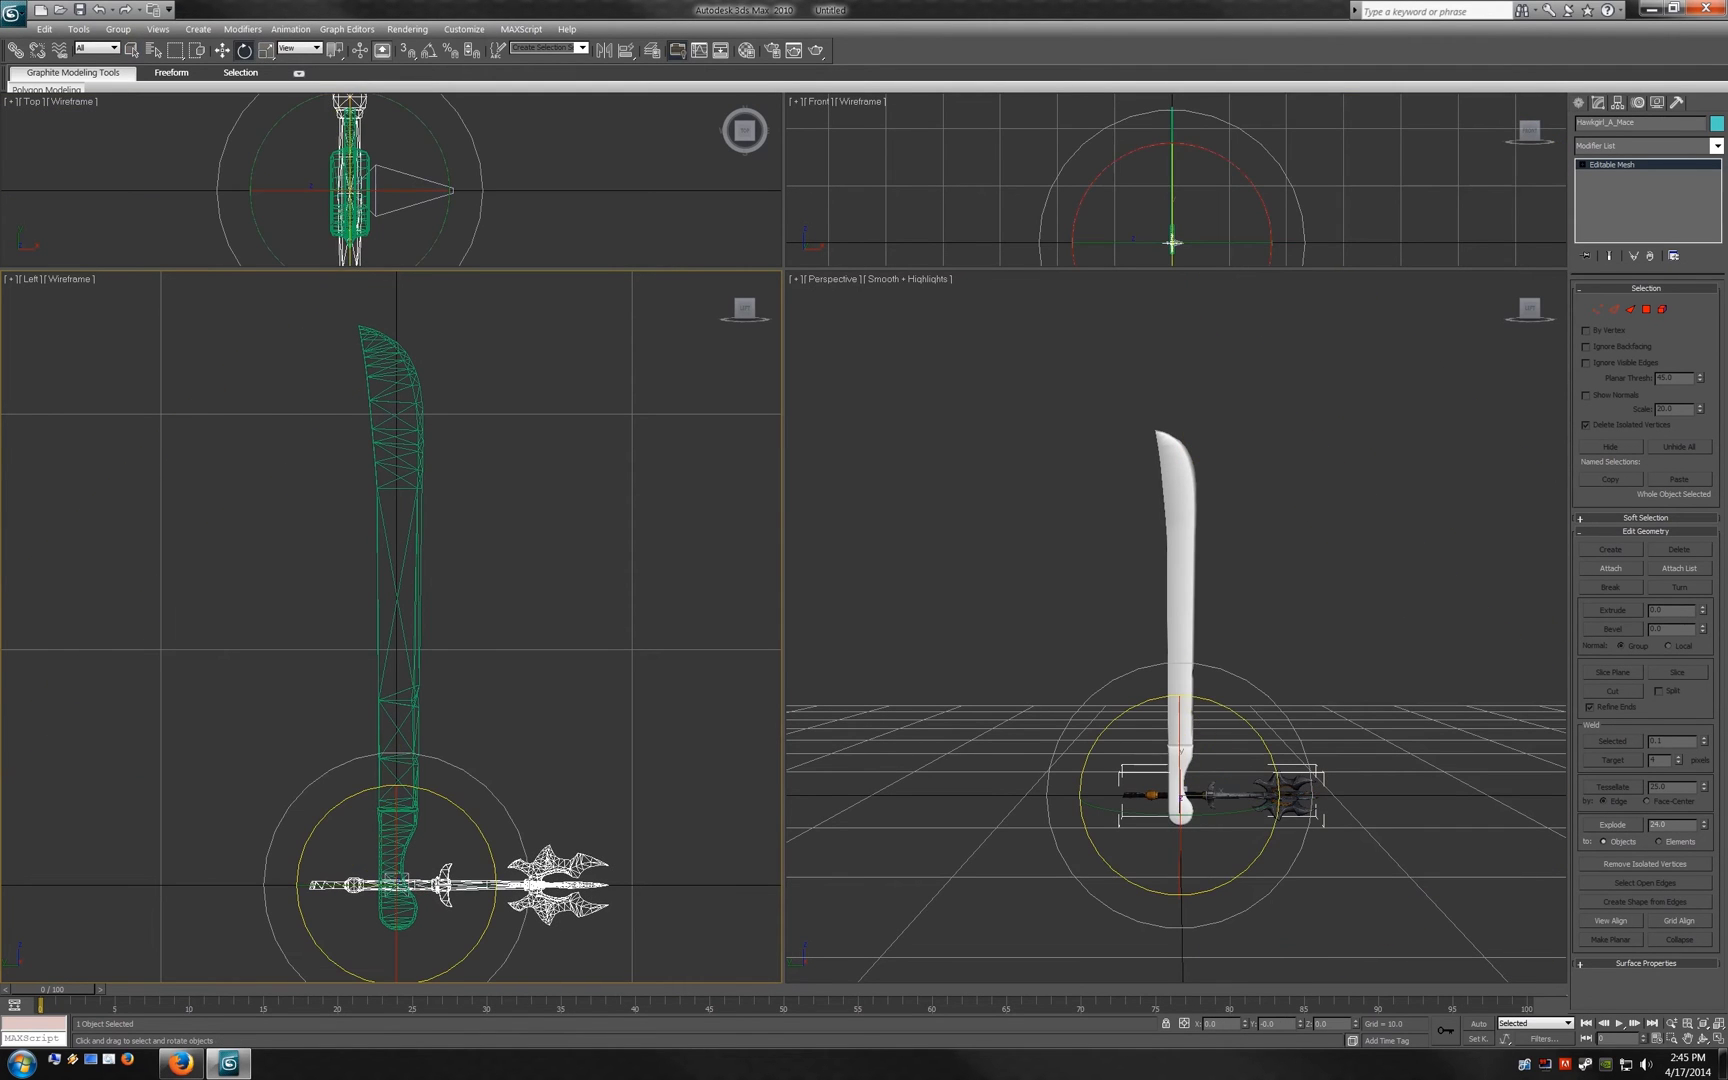
pyautogui.moveTo(478, 828)
pyautogui.mouseDown()
pyautogui.moveTo(440, 775)
pyautogui.moveTo(447, 788)
pyautogui.mouseUp()
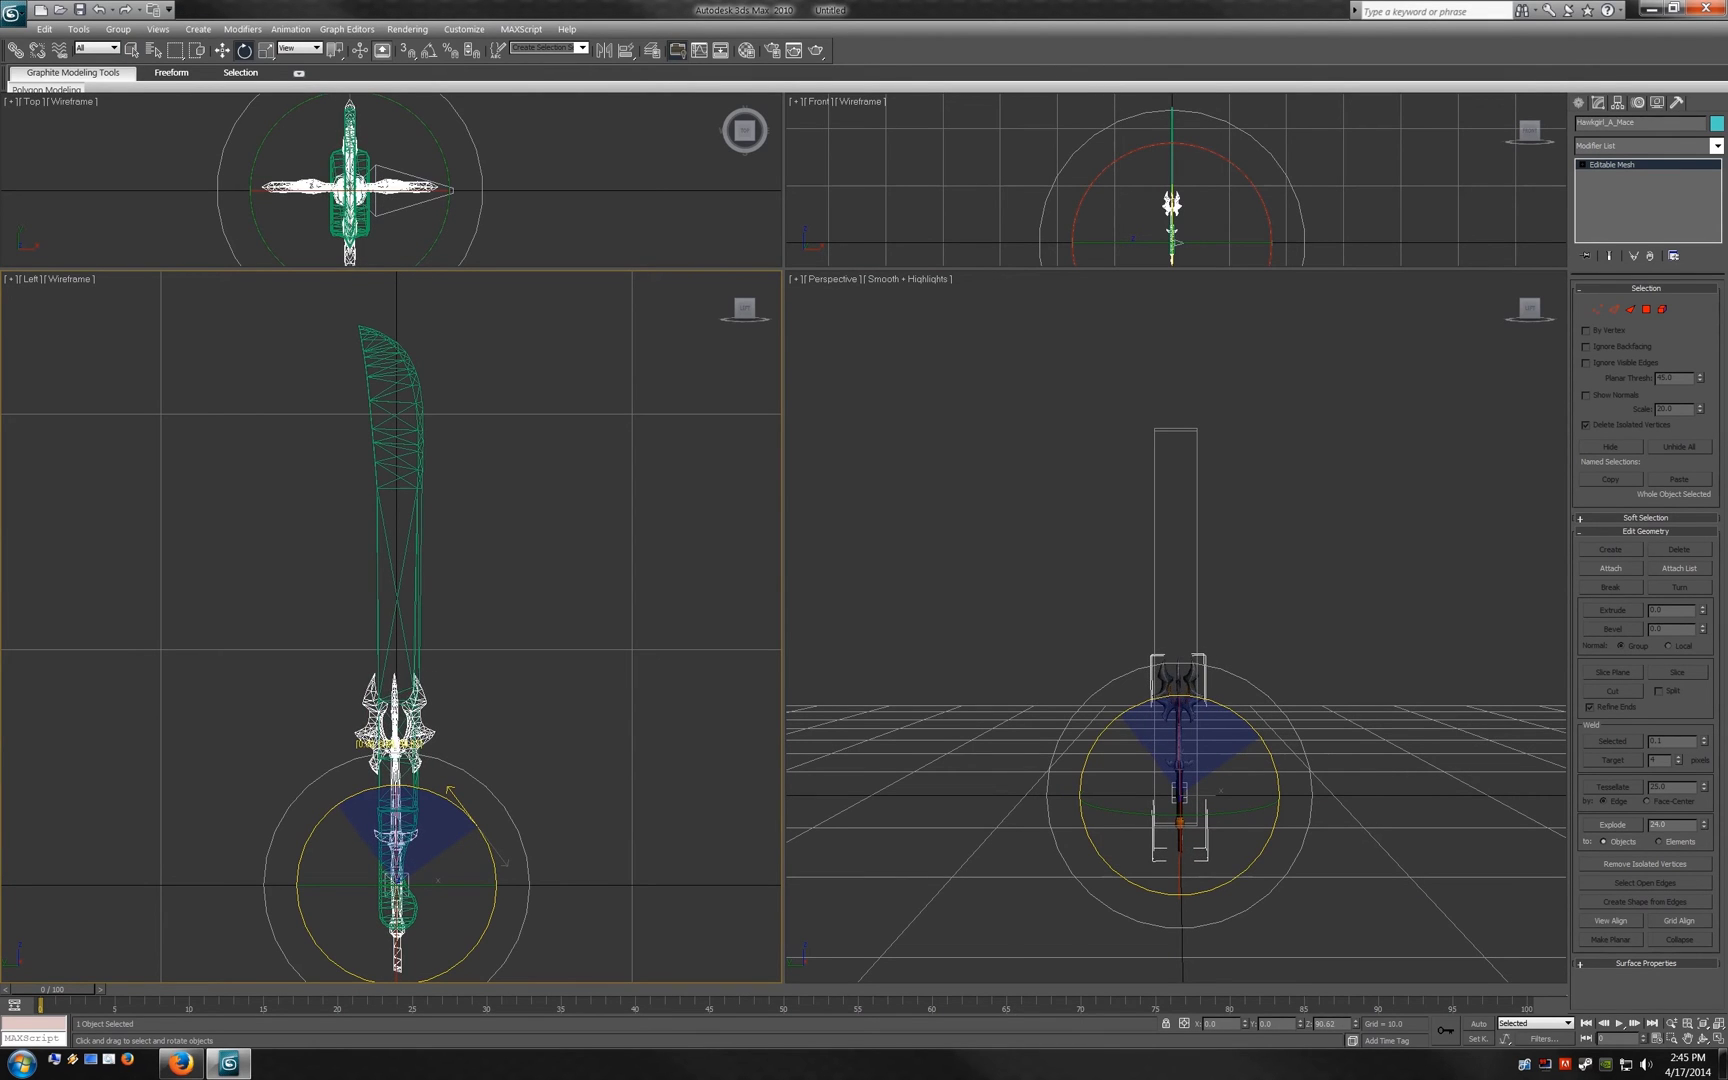
pyautogui.moveTo(447, 789); pyautogui.dragTo(447, 789)
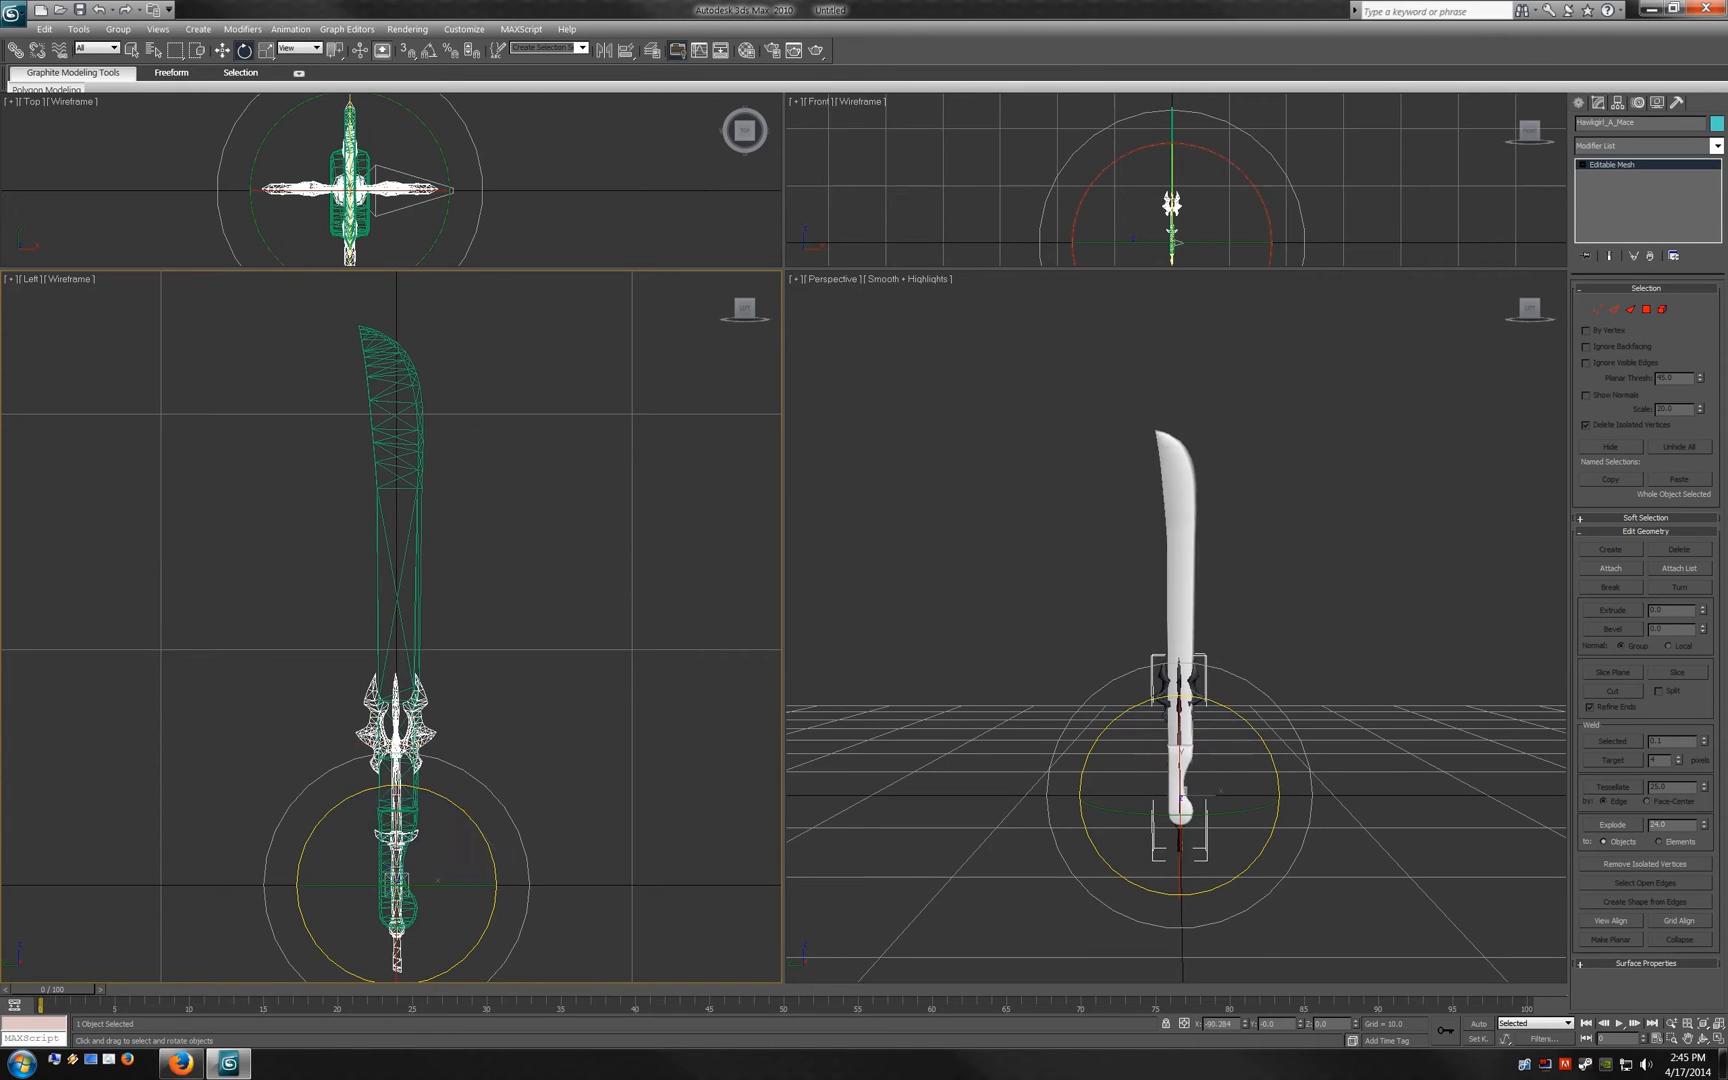
# Step: Raise the mace along Z over the machete and scale it to 135%
pyautogui.press('r')
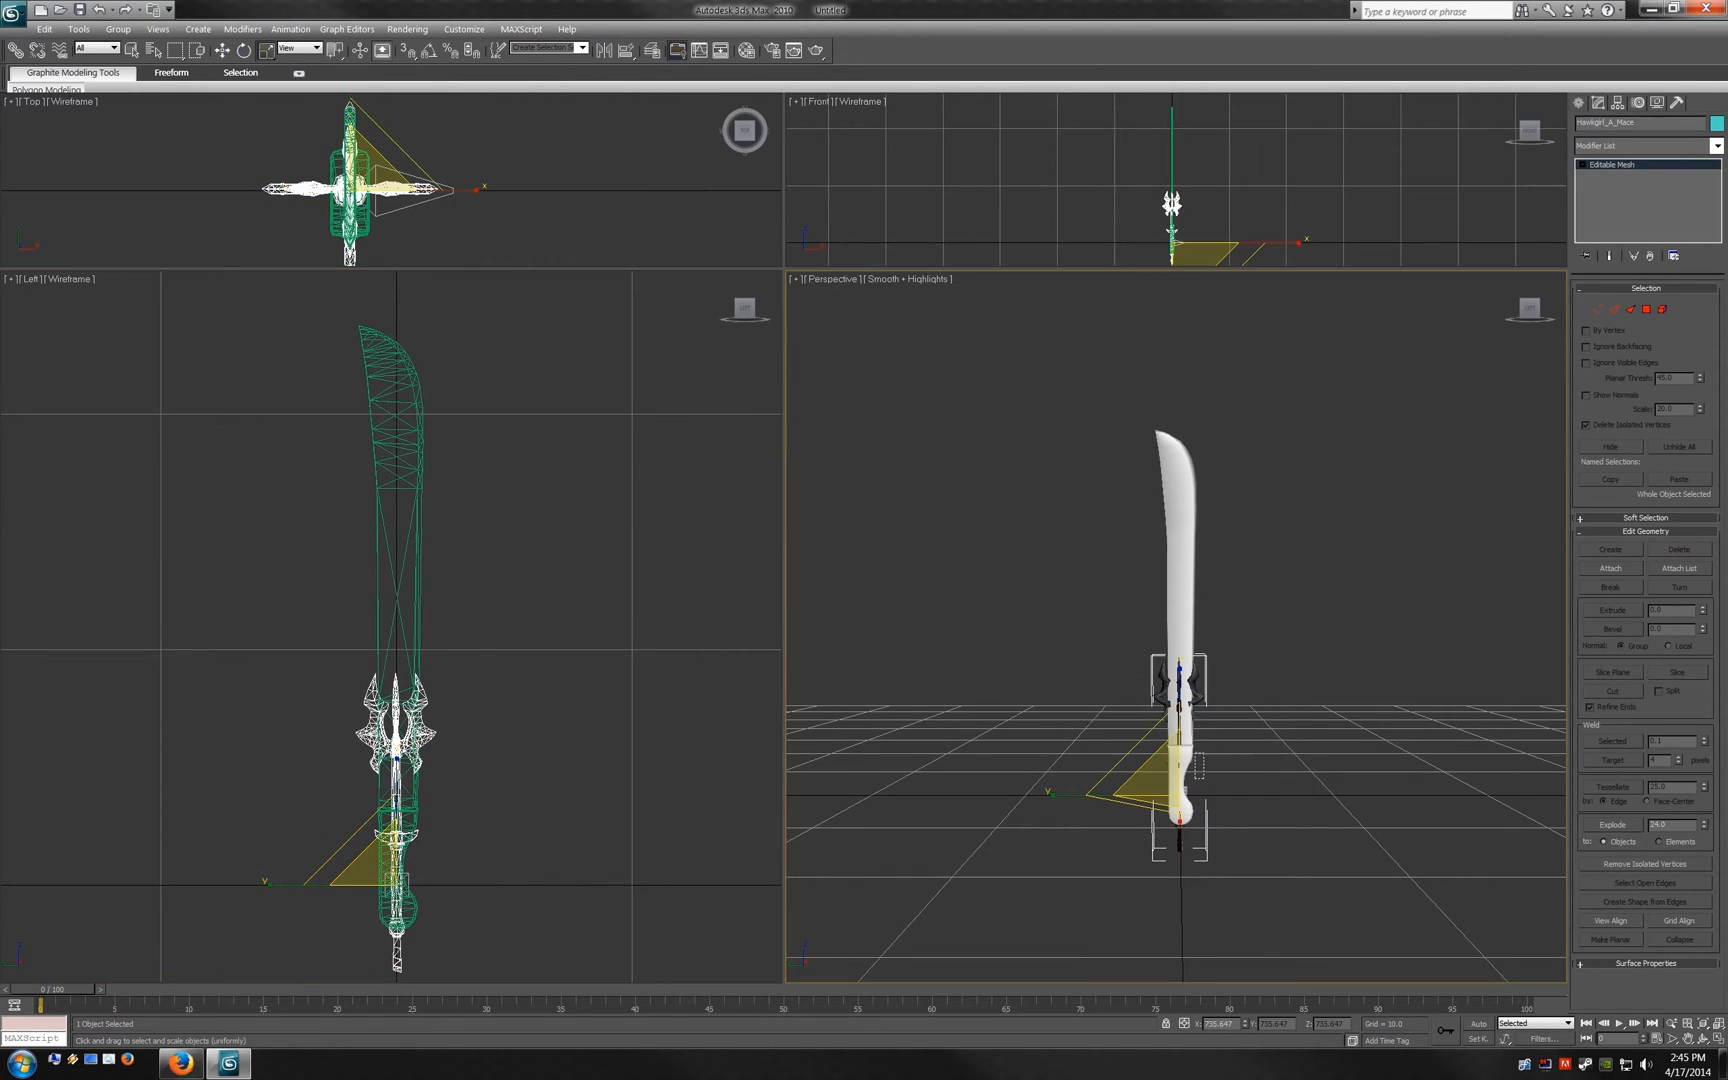
pyautogui.hotkey('ctrl', 'd')
pyautogui.hotkey('ctrl', 'z')
pyautogui.hotkey('ctrl', 'z')
pyautogui.press('w')
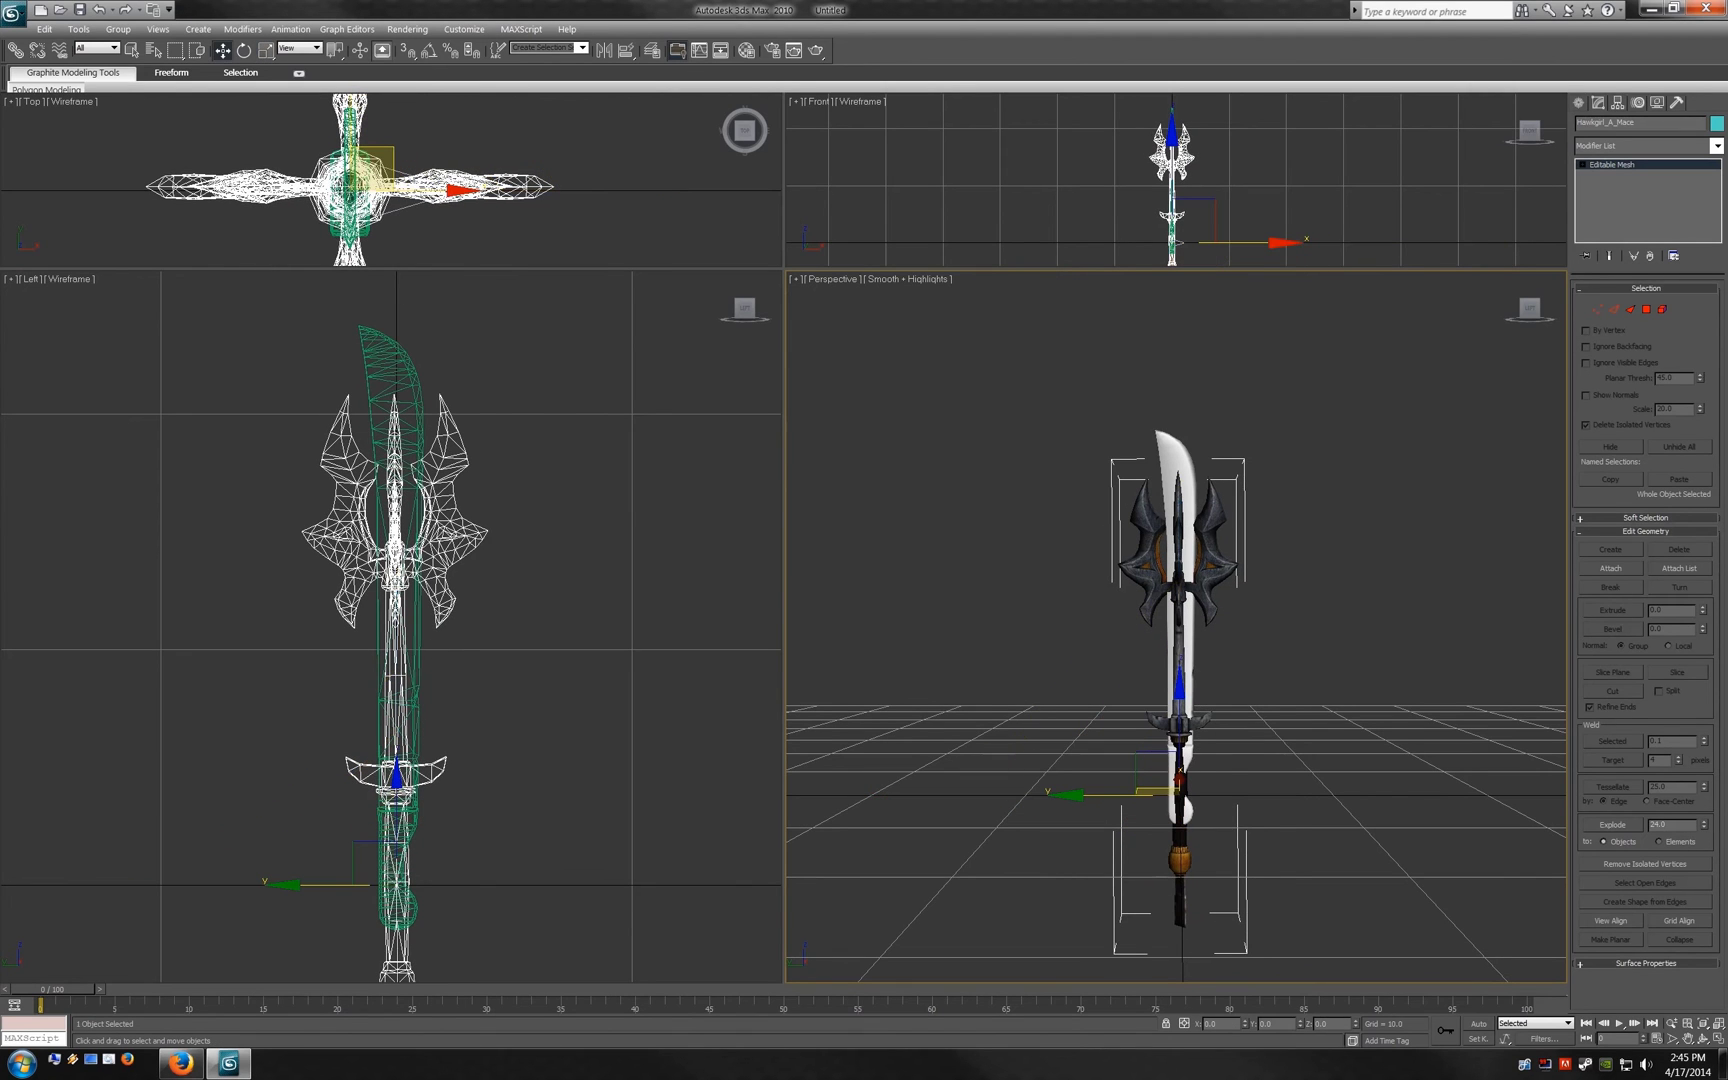
pyautogui.moveTo(396, 772)
pyautogui.mouseDown()
pyautogui.moveTo(396, 714)
pyautogui.moveTo(396, 746)
pyautogui.mouseUp()
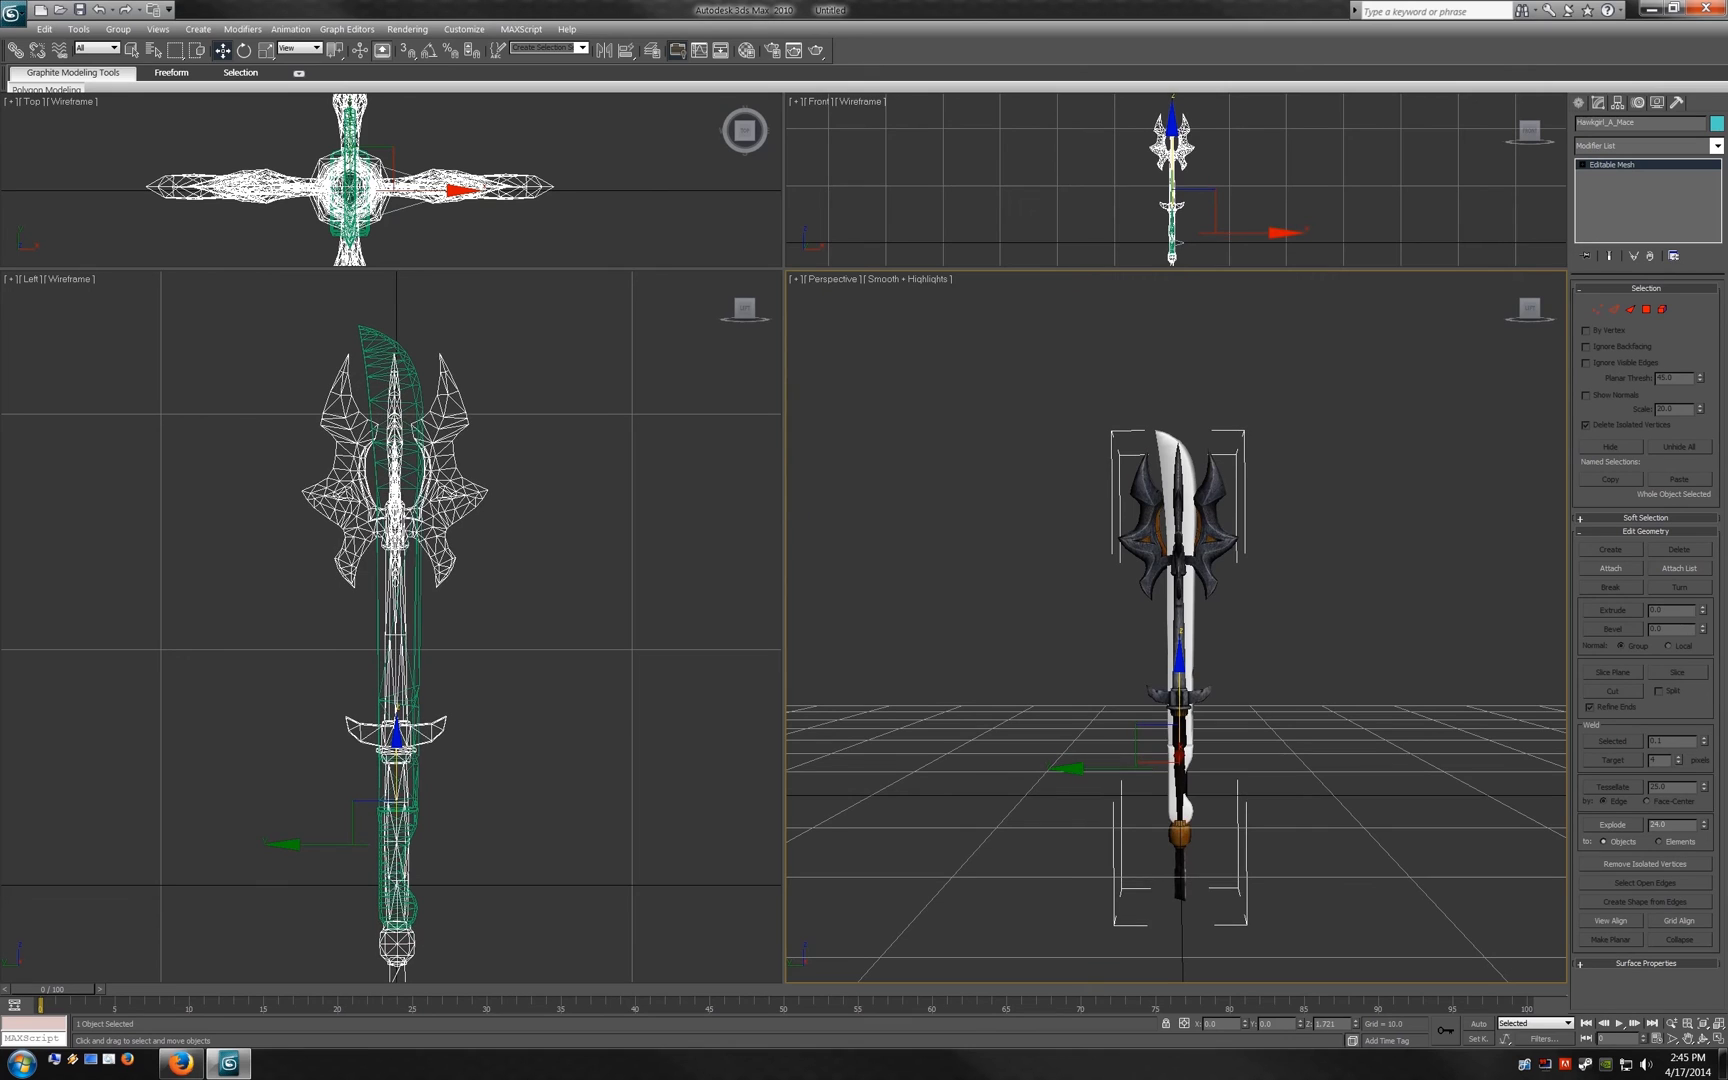
pyautogui.press('r')
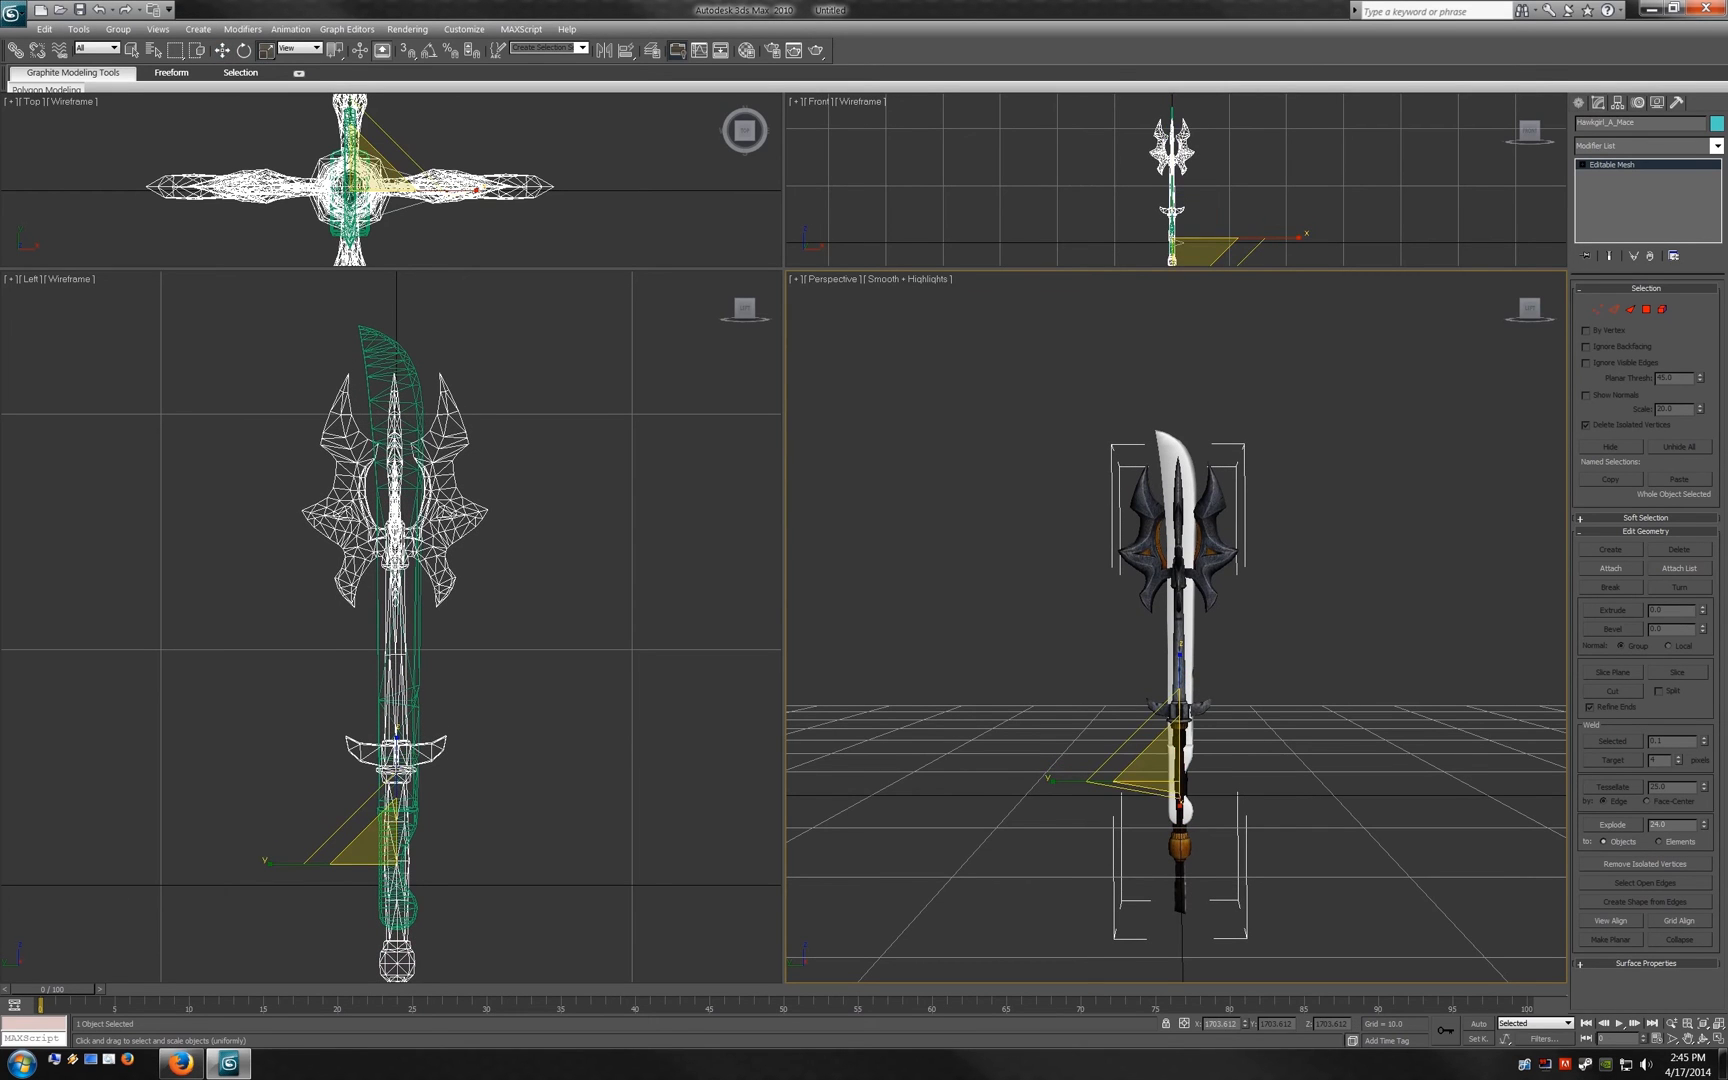
pyautogui.moveTo(380, 830)
pyautogui.mouseDown()
pyautogui.moveTo(380, 790)
pyautogui.moveTo(380, 805)
pyautogui.mouseUp()
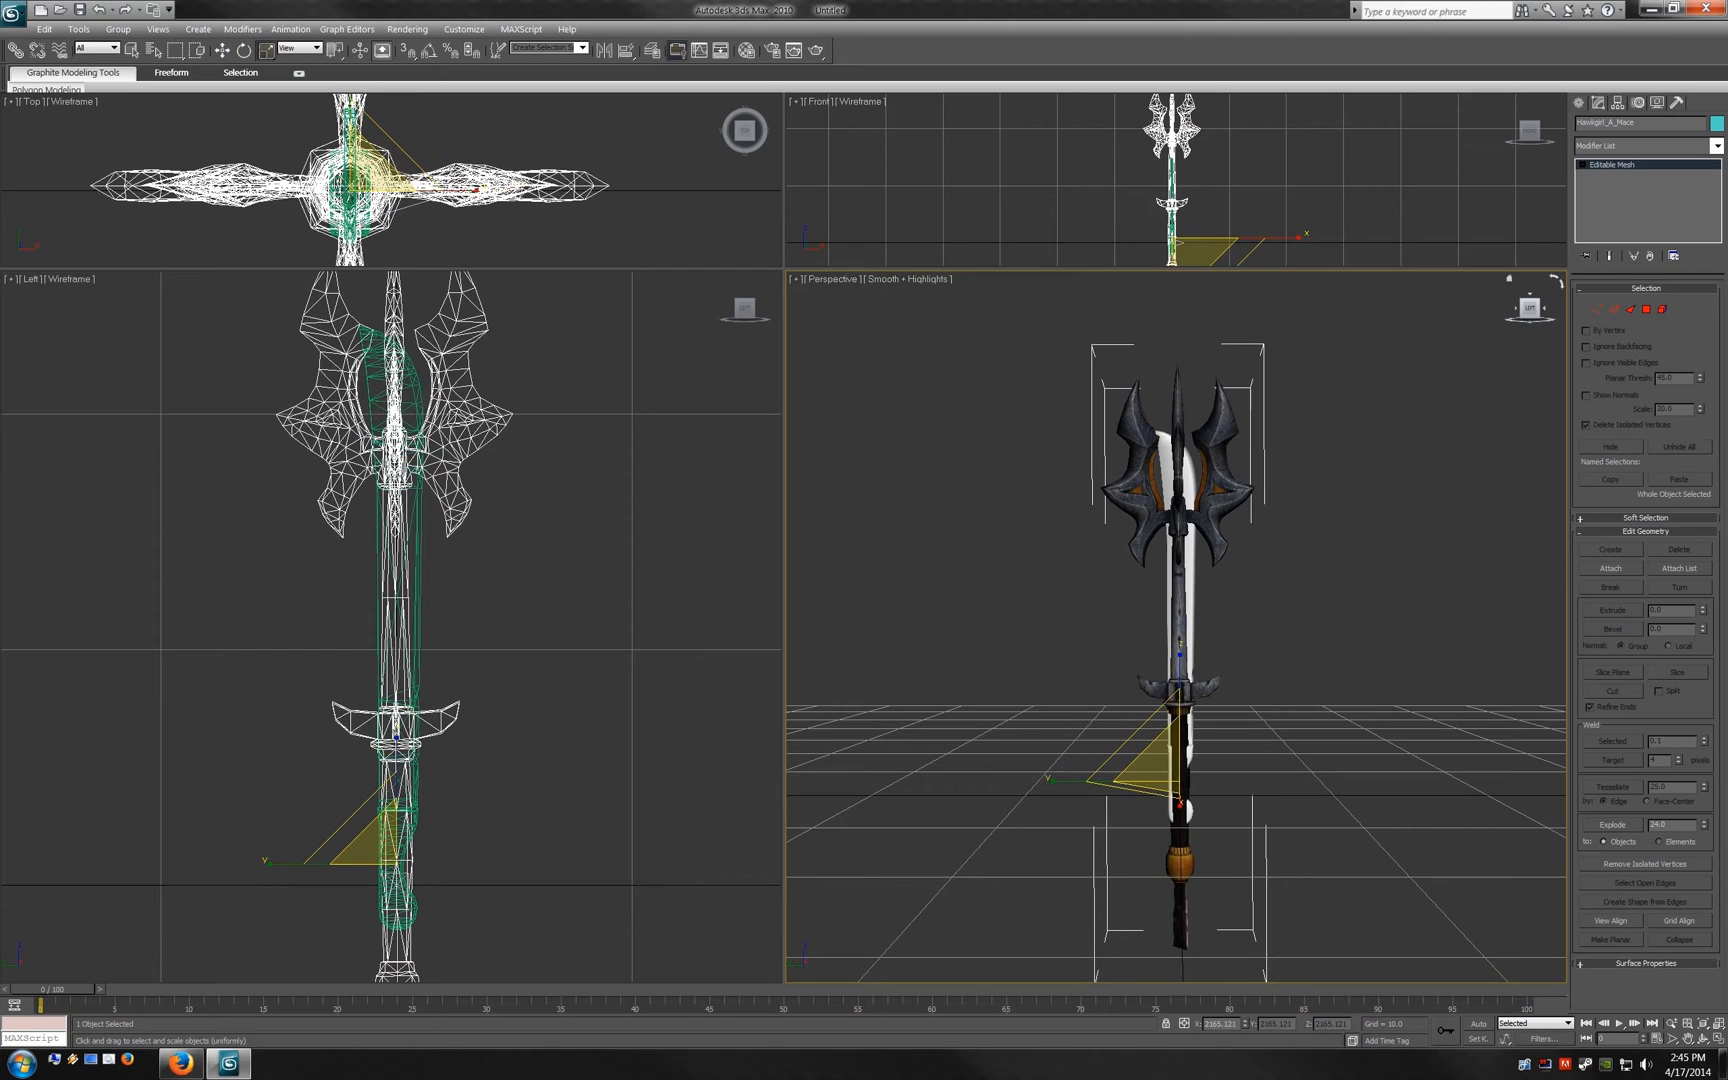
# Step: Orbit the perspective view to check the mace from the side, then reselect it
pyautogui.moveTo(1529, 308); pyautogui.dragTo(1580, 310)
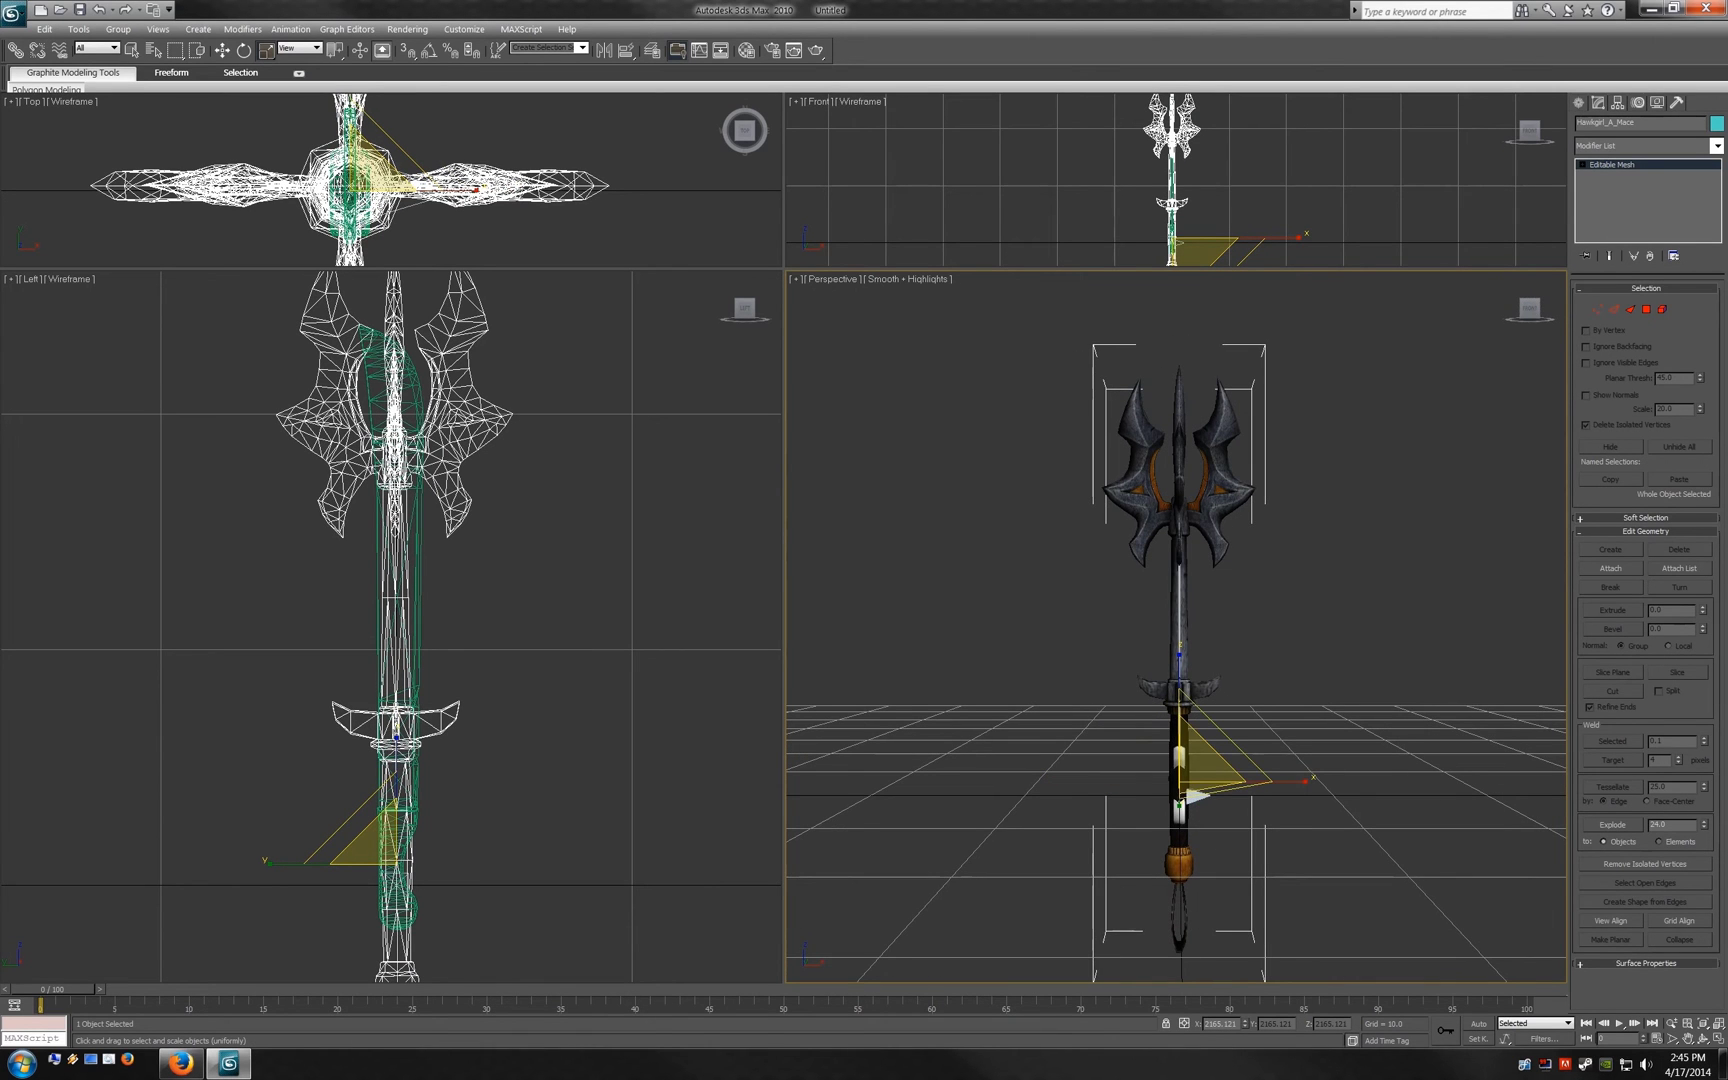
pyautogui.click(1529, 308)
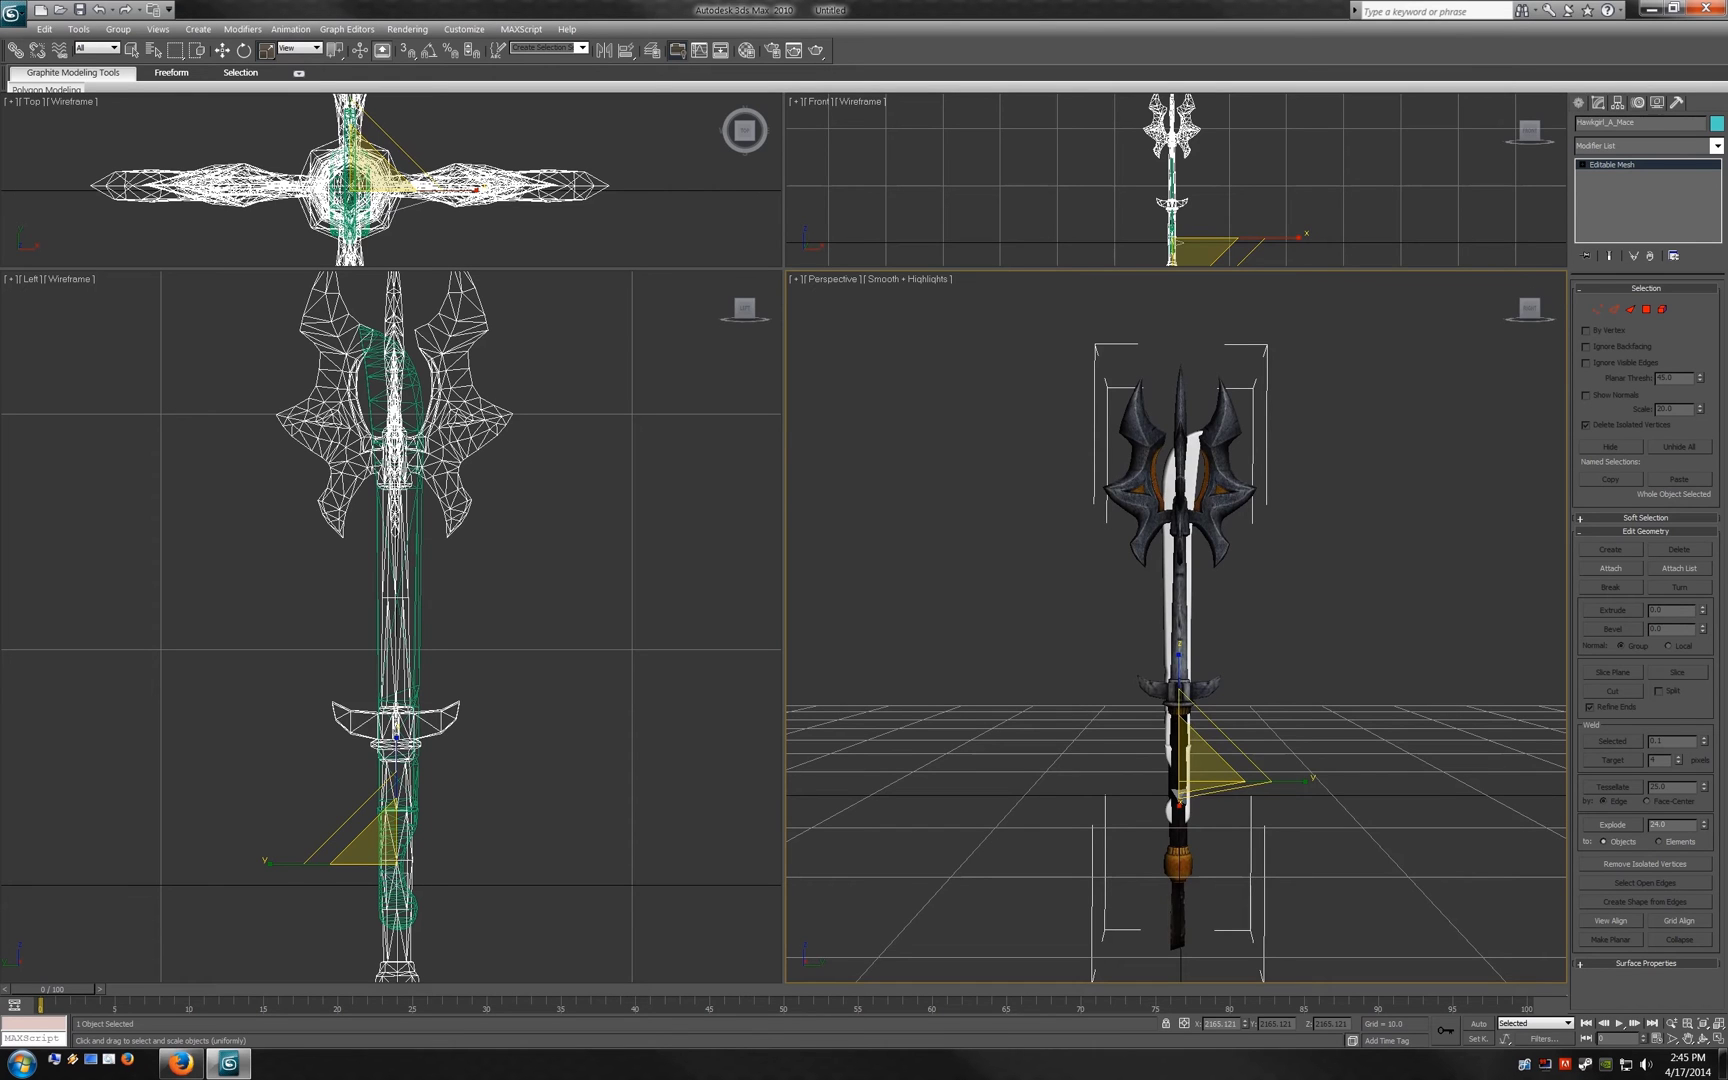
pyautogui.hotkey('ctrl', 'd')
pyautogui.hotkey('ctrl', 'a')
pyautogui.click(1716, 145)
# Step: Skin Wrap the mace to the machete, convert it to Skin, then delete the Skin Wrap
pyautogui.scroll(-7, 1640, 700)
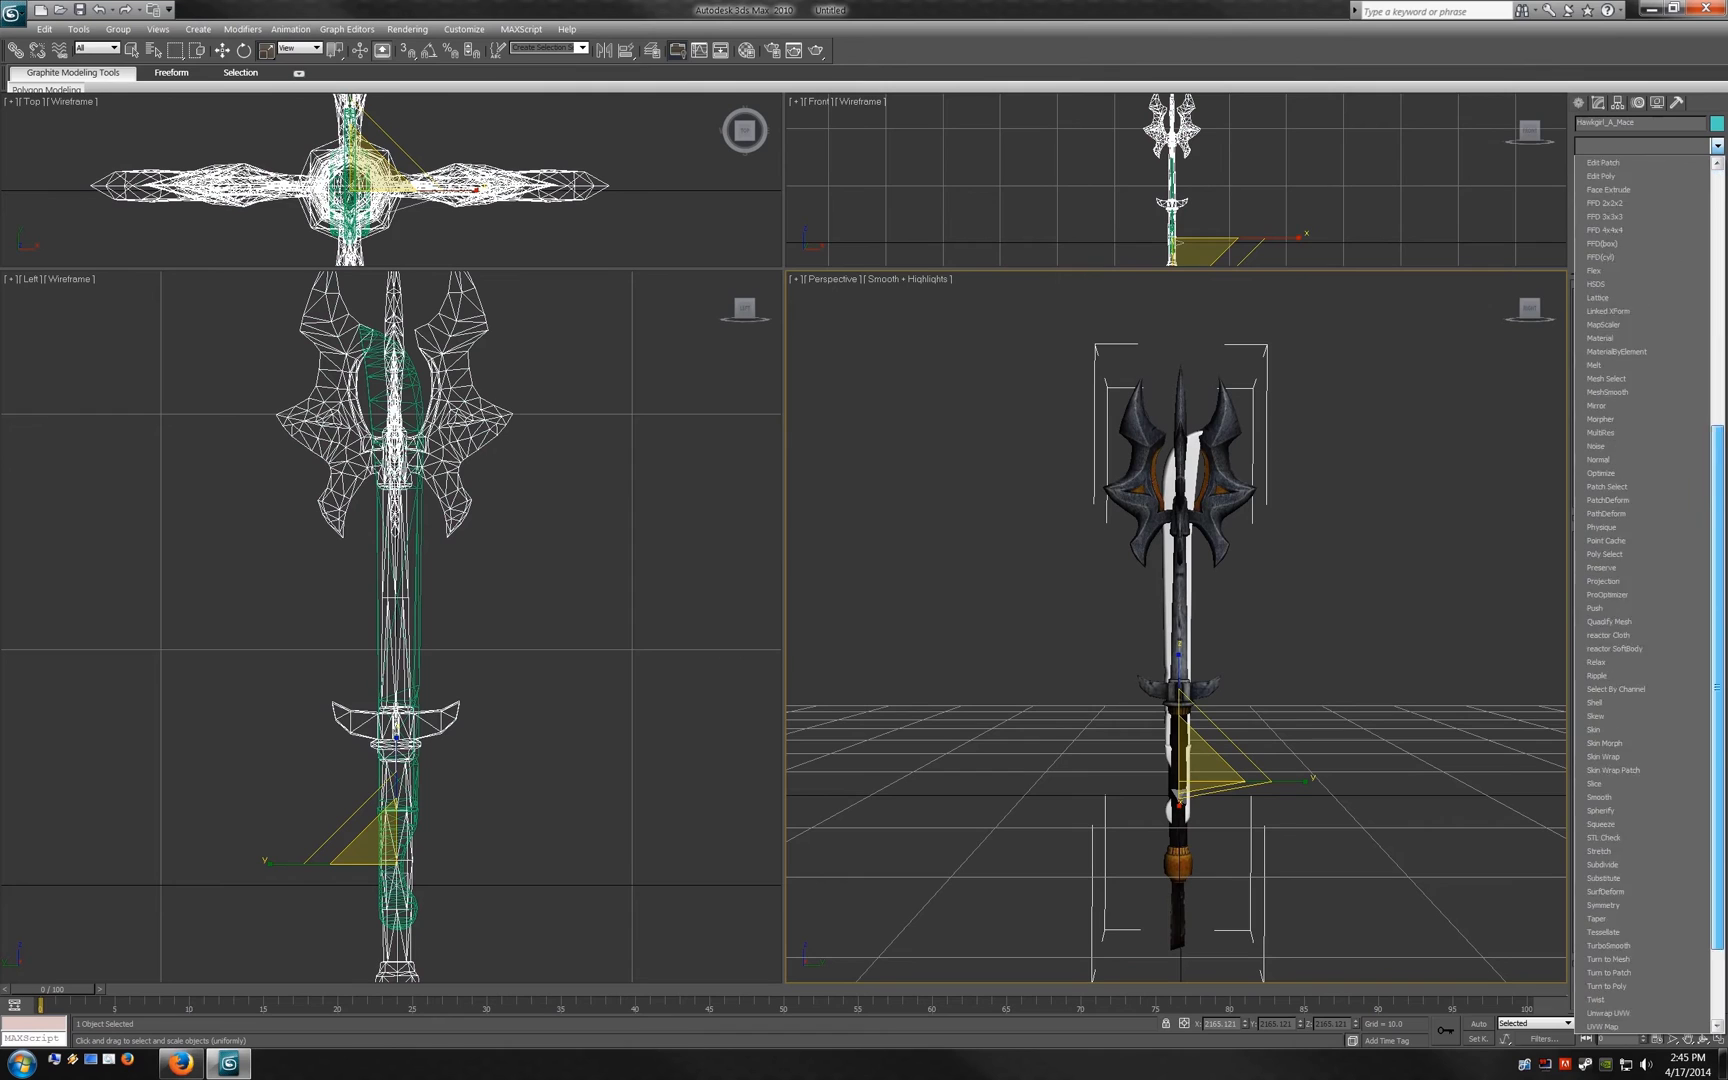
pyautogui.scroll(-6, 1640, 800)
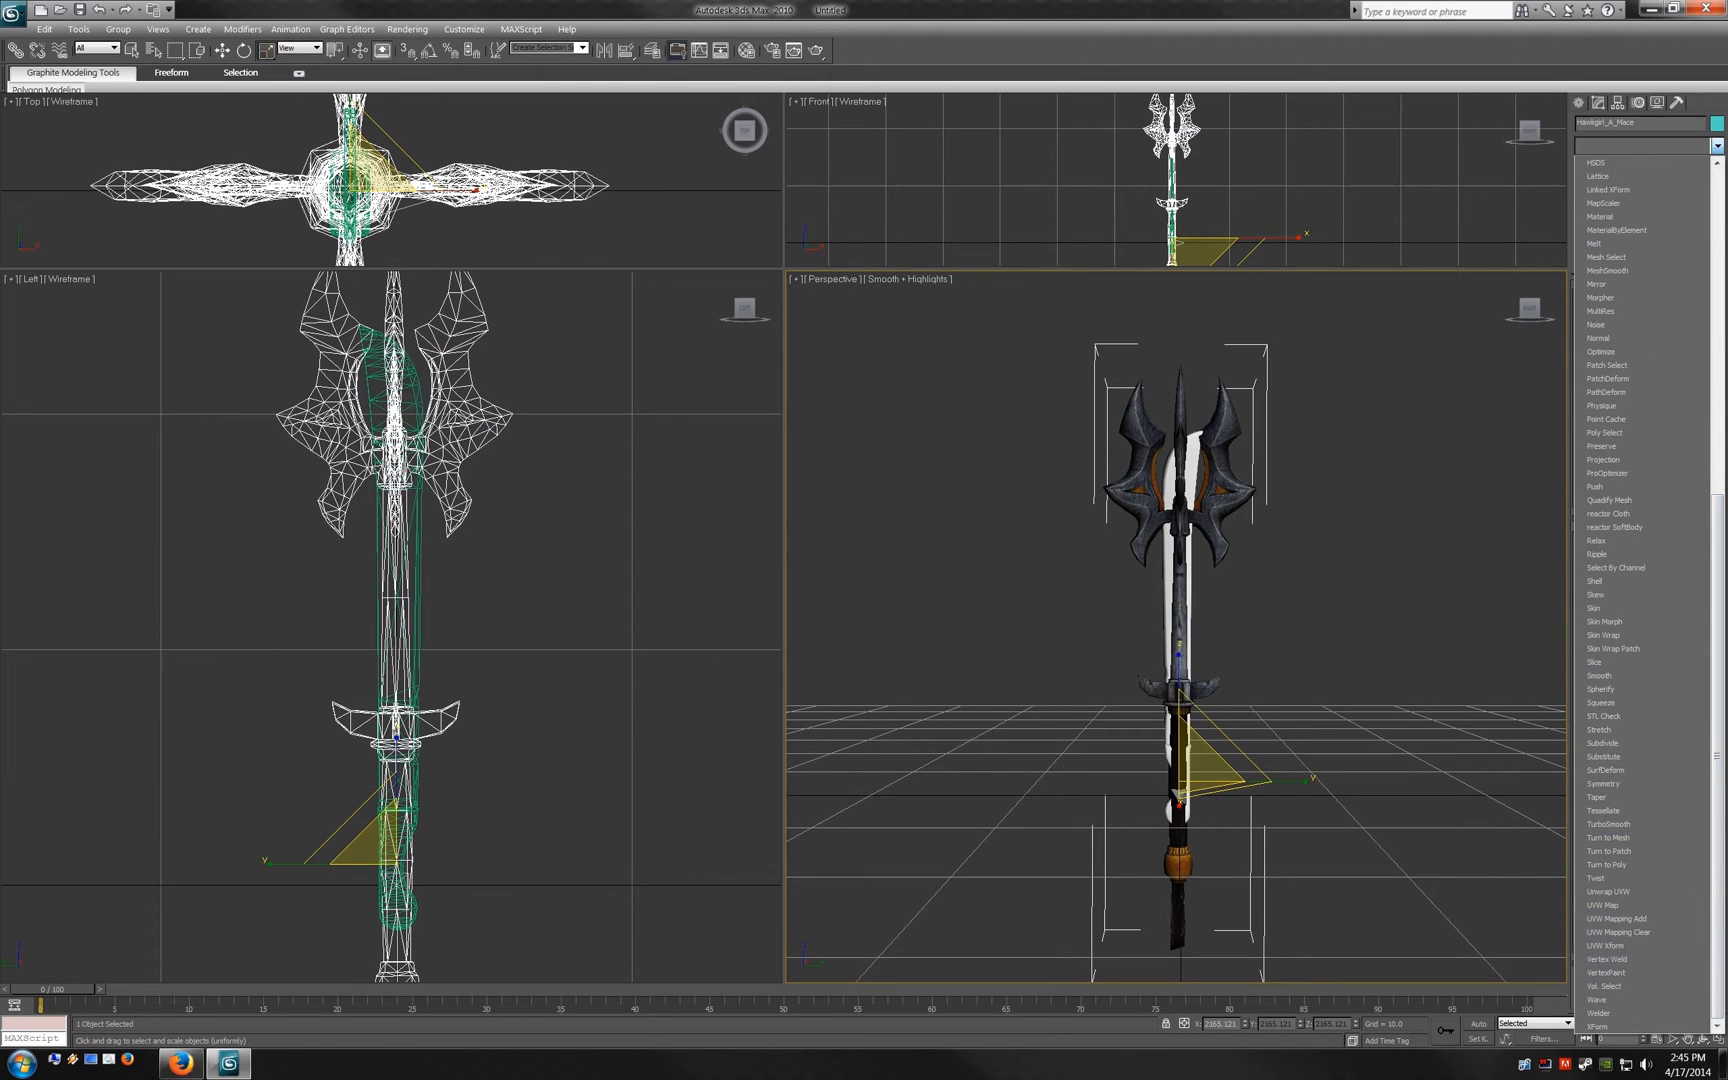
pyautogui.click(1603, 635)
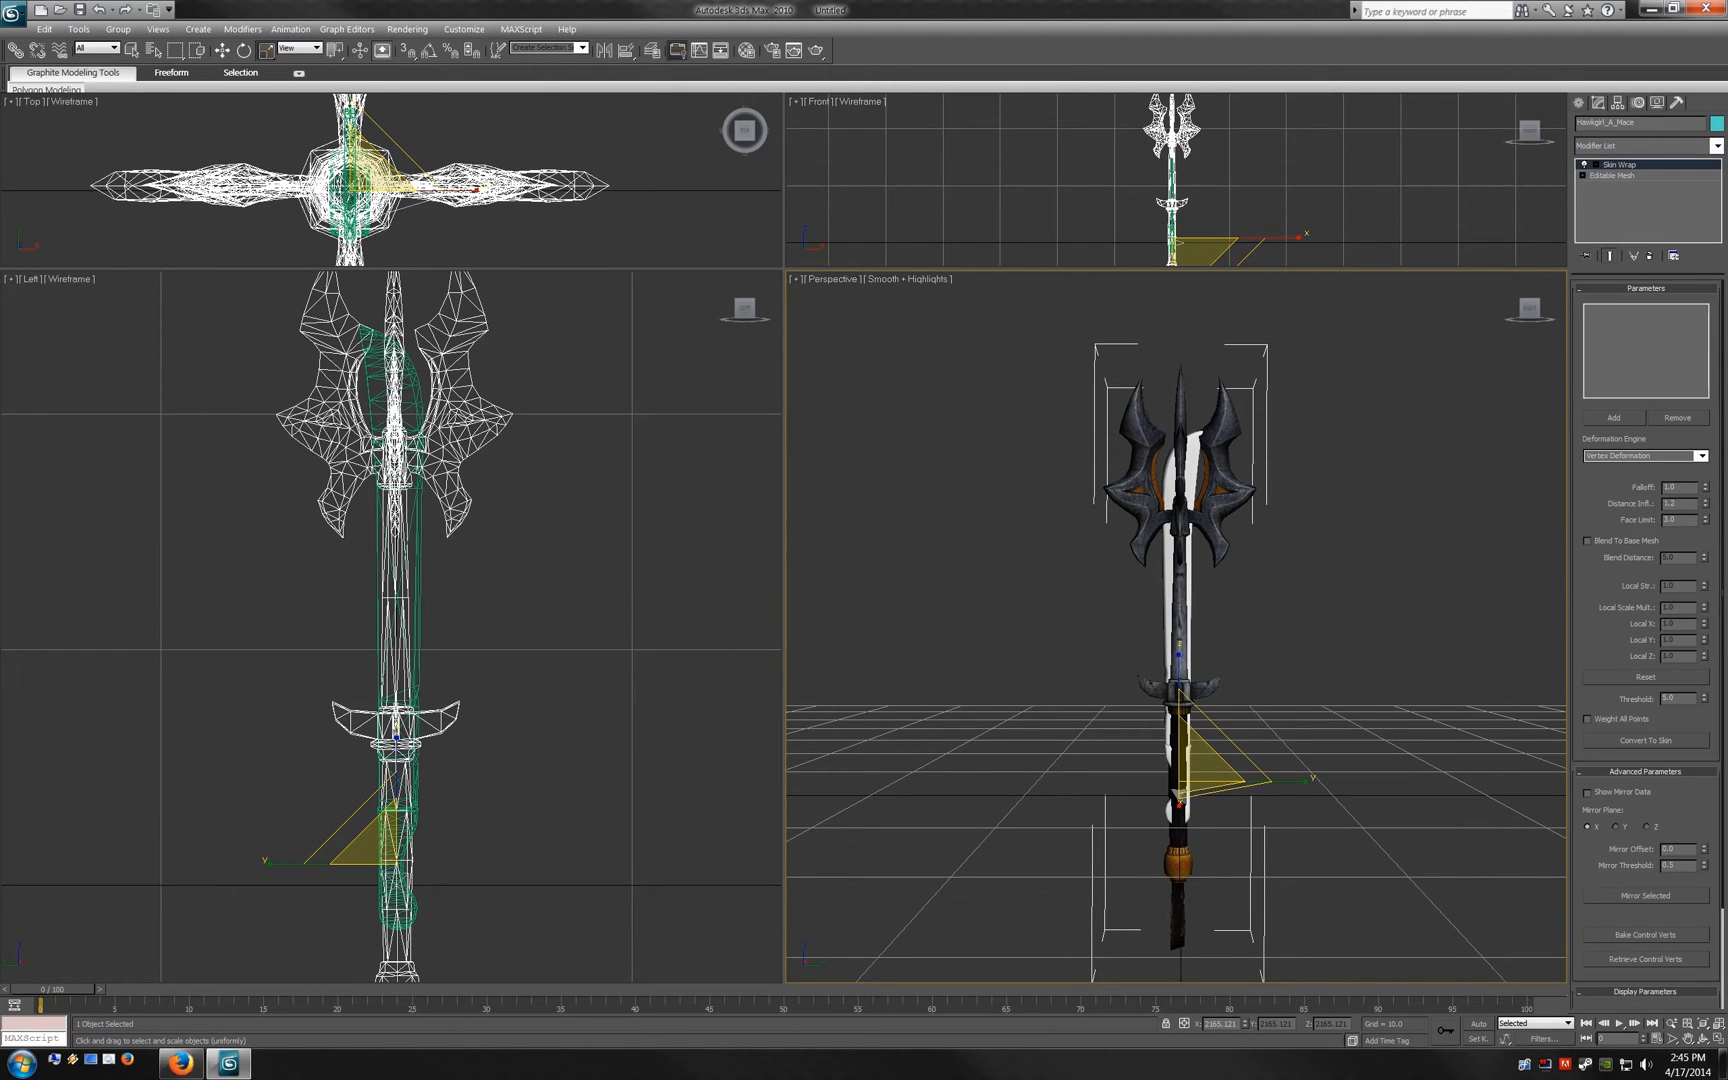
pyautogui.click(1614, 417)
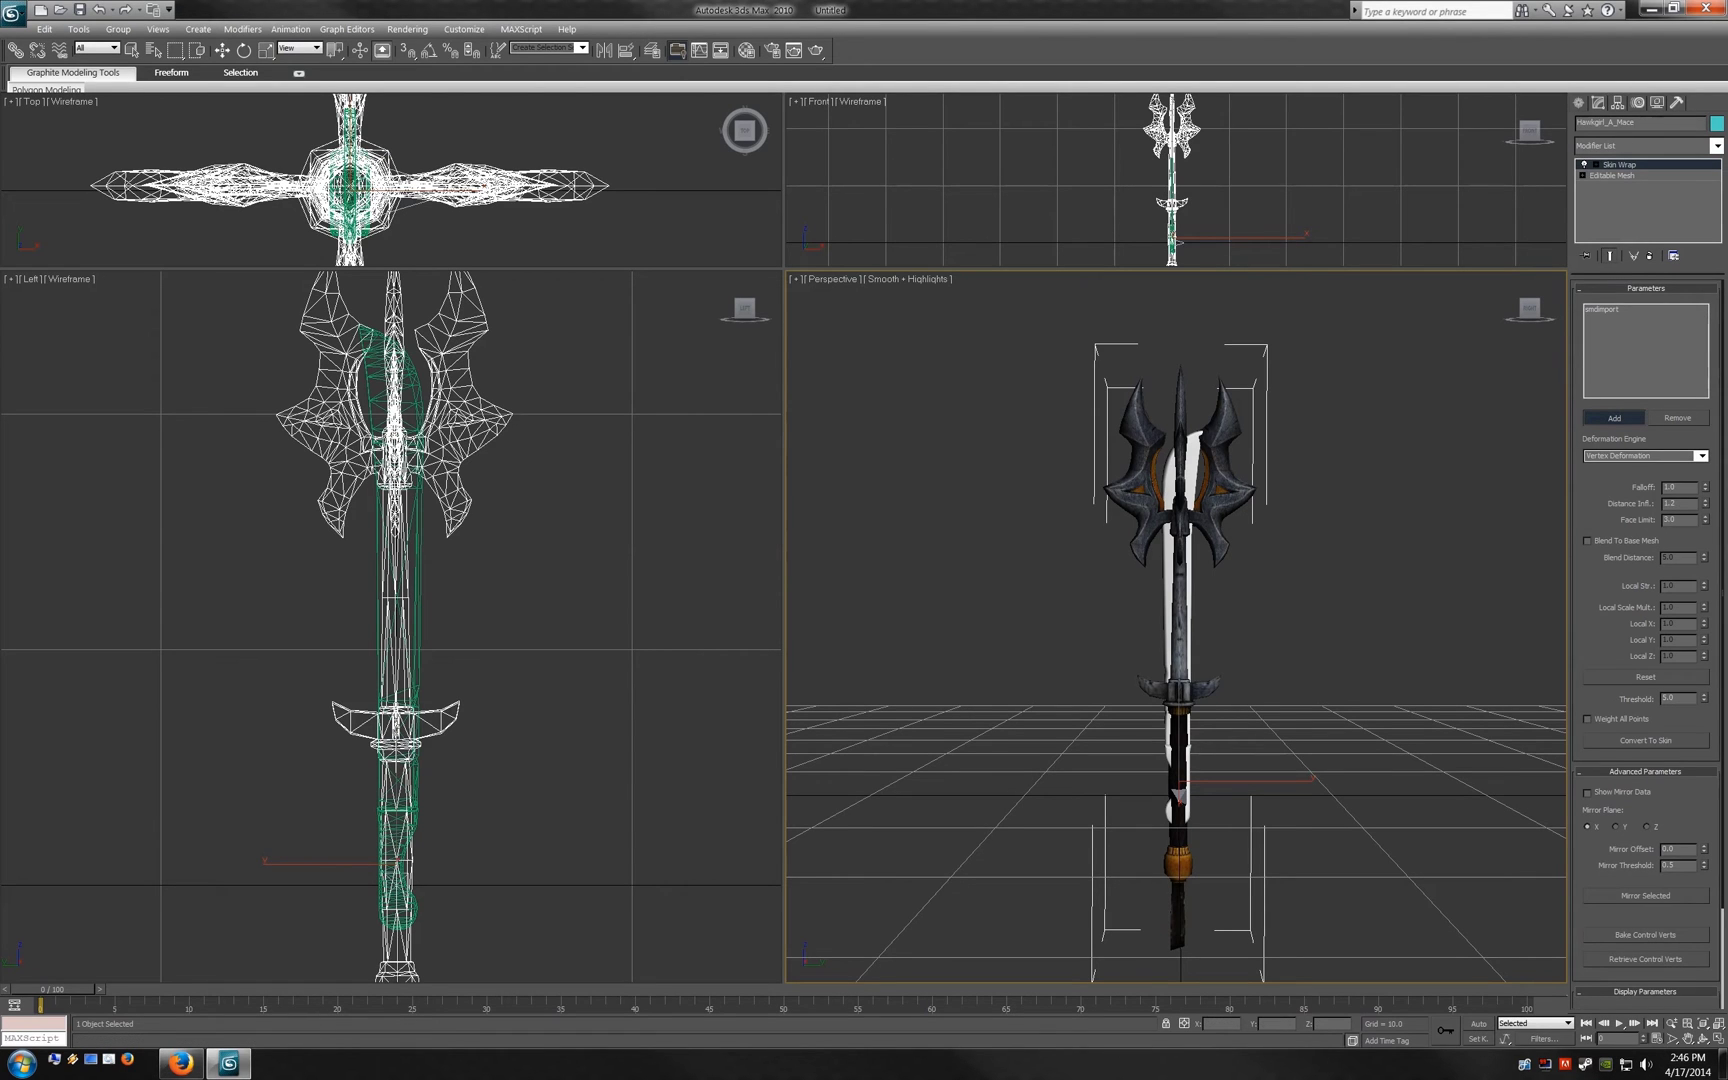
pyautogui.click(1645, 740)
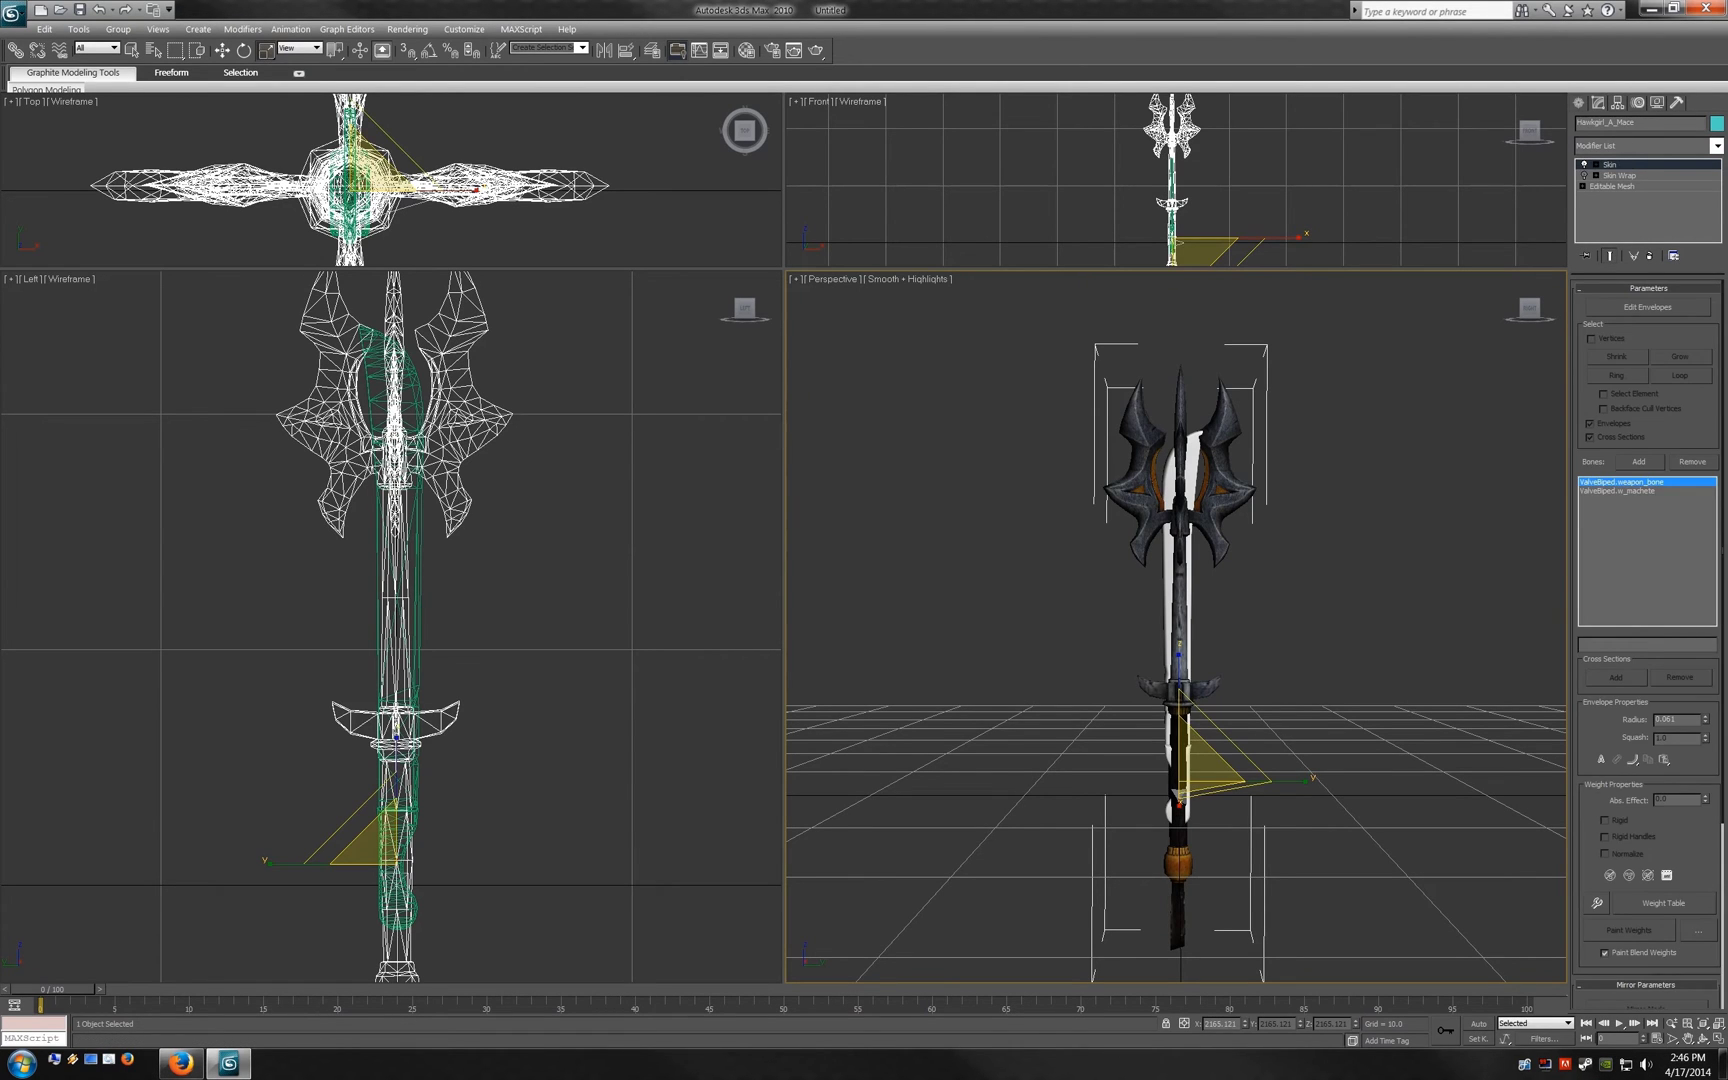
pyautogui.rightClick(1612, 175)
pyautogui.click(1580, 205)
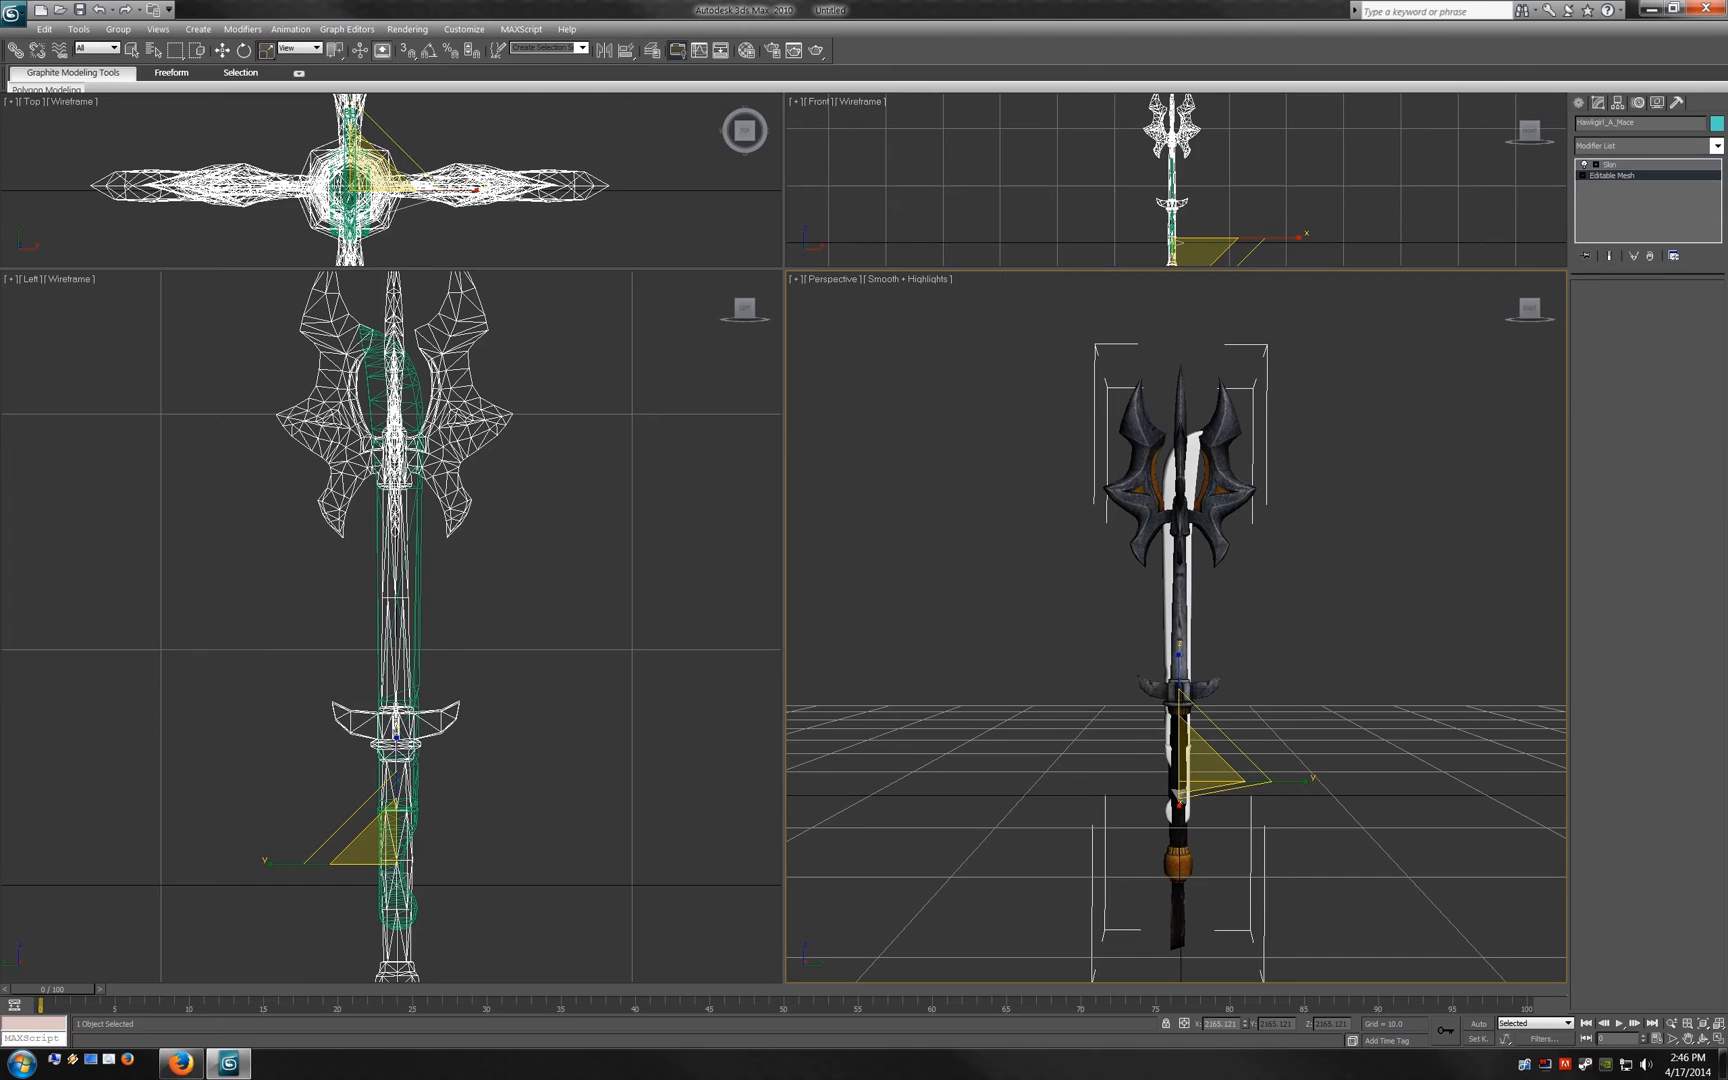
# Step: Inspect the machete's vertex weights for the ValveBiped.w_machete bone in Edit Envelopes
pyautogui.click(398, 560)
pyautogui.click(1610, 164)
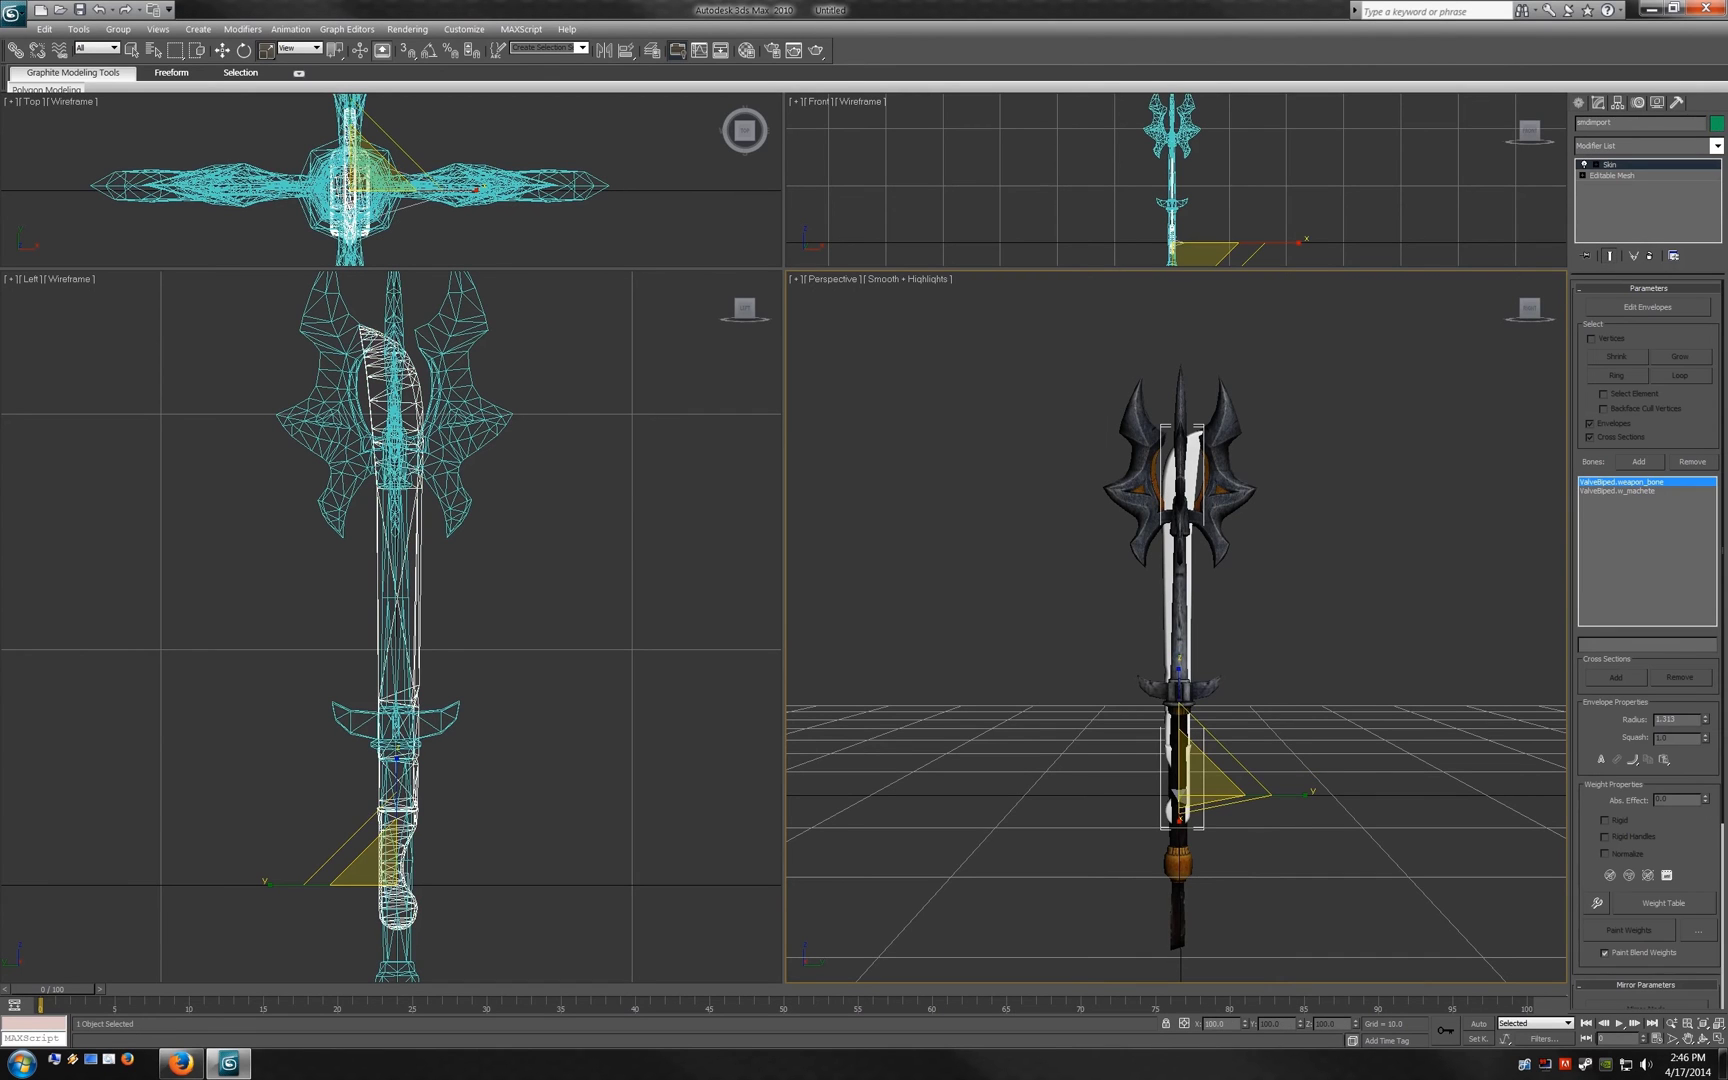
pyautogui.click(1648, 307)
pyautogui.click(1591, 338)
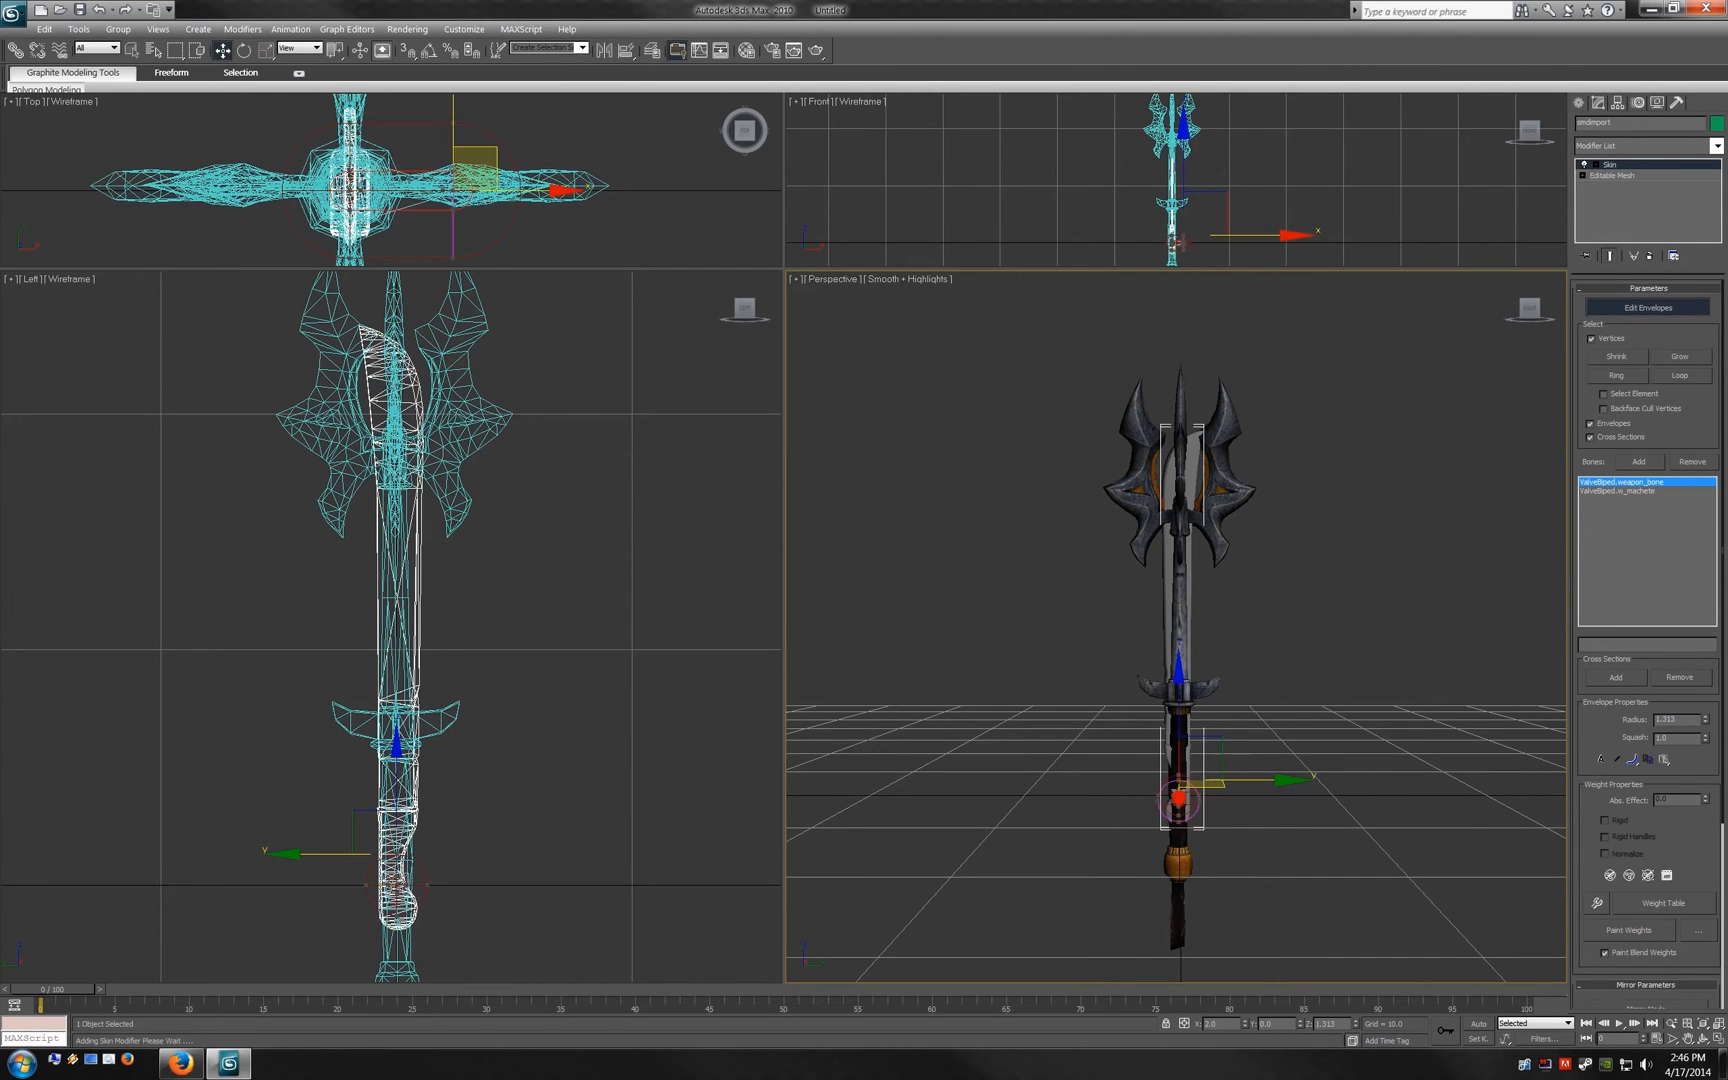
pyautogui.click(1617, 491)
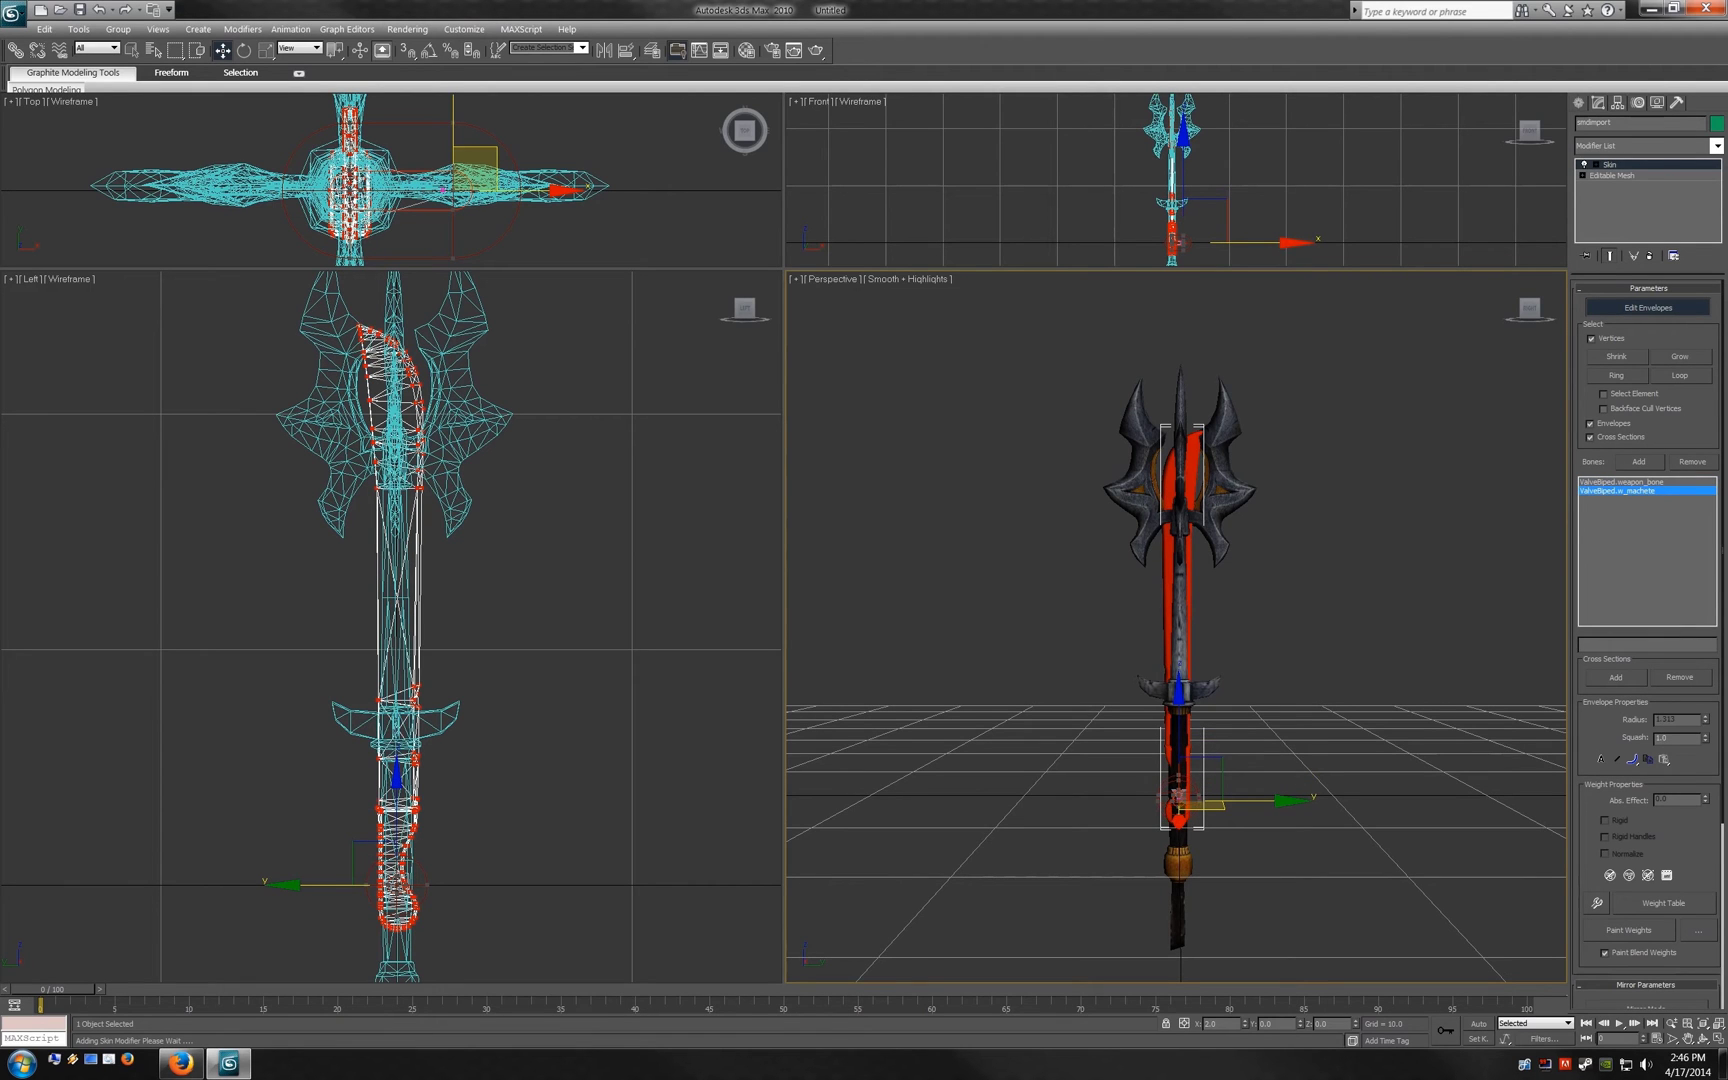
pyautogui.click(1648, 307)
# Step: Select the mace and display its weights for ValveBiped.w_machete
pyautogui.click(1180, 242)
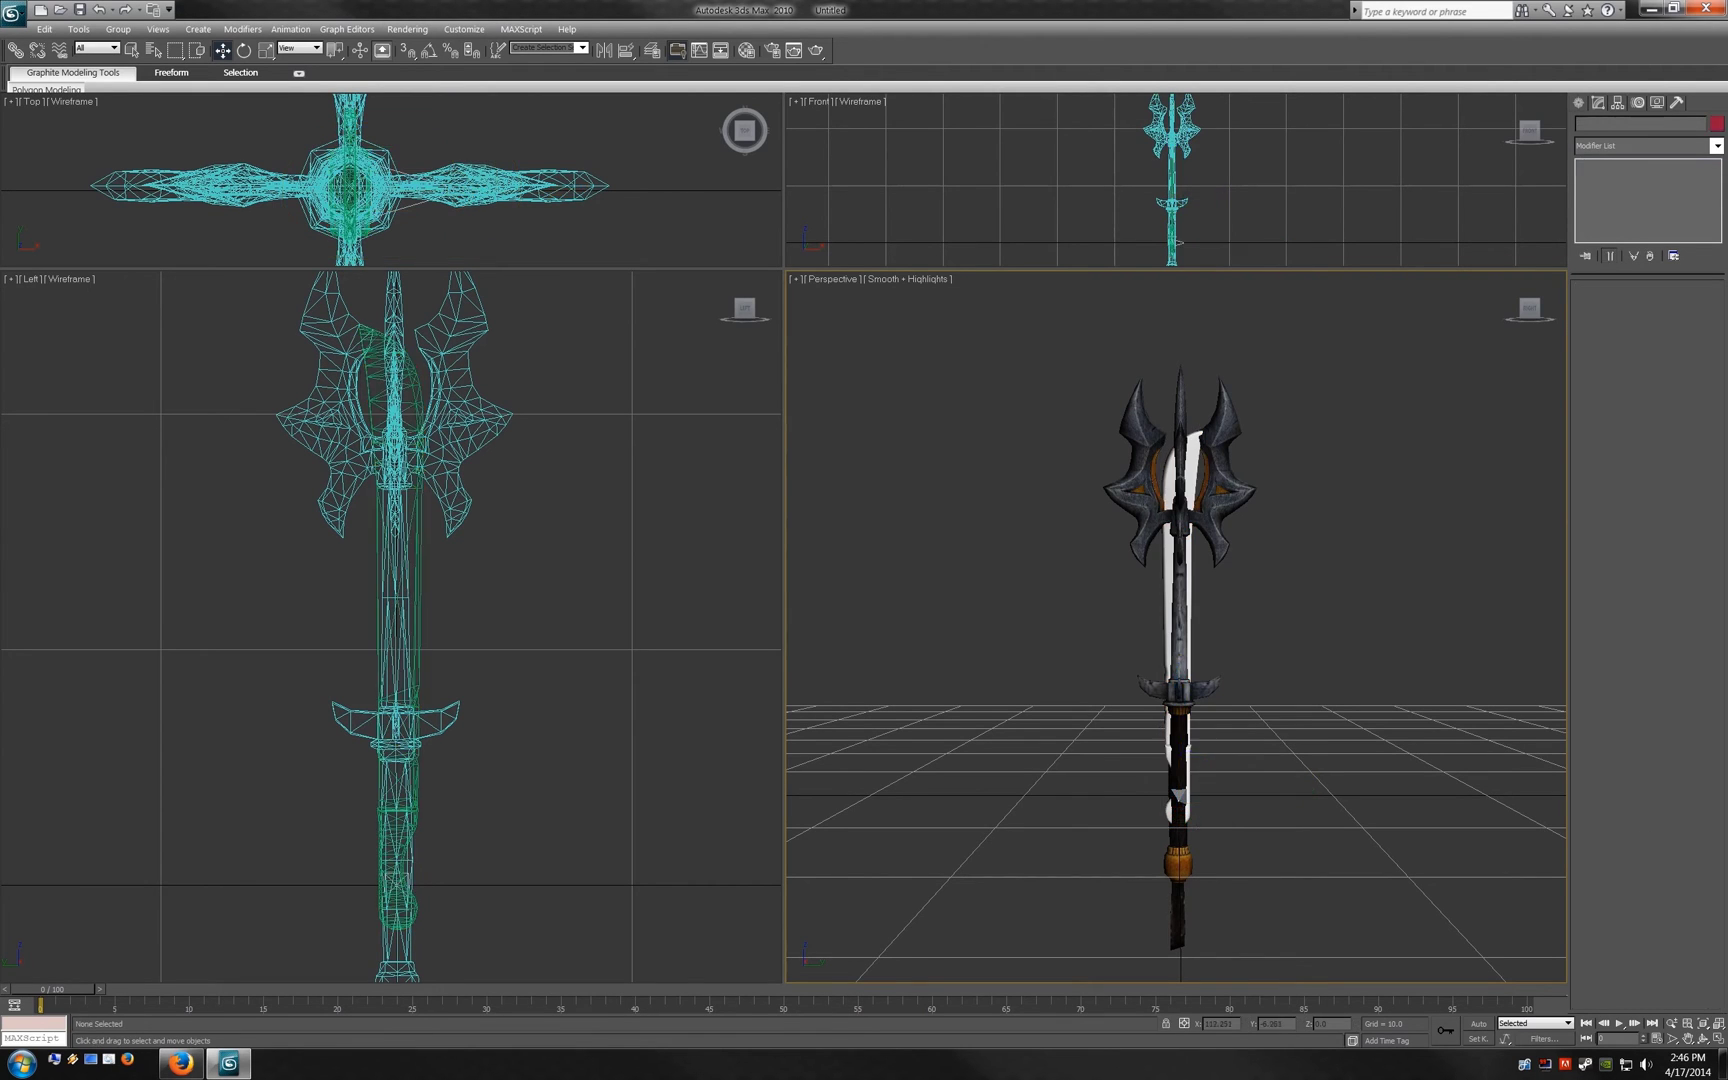
pyautogui.click(1179, 242)
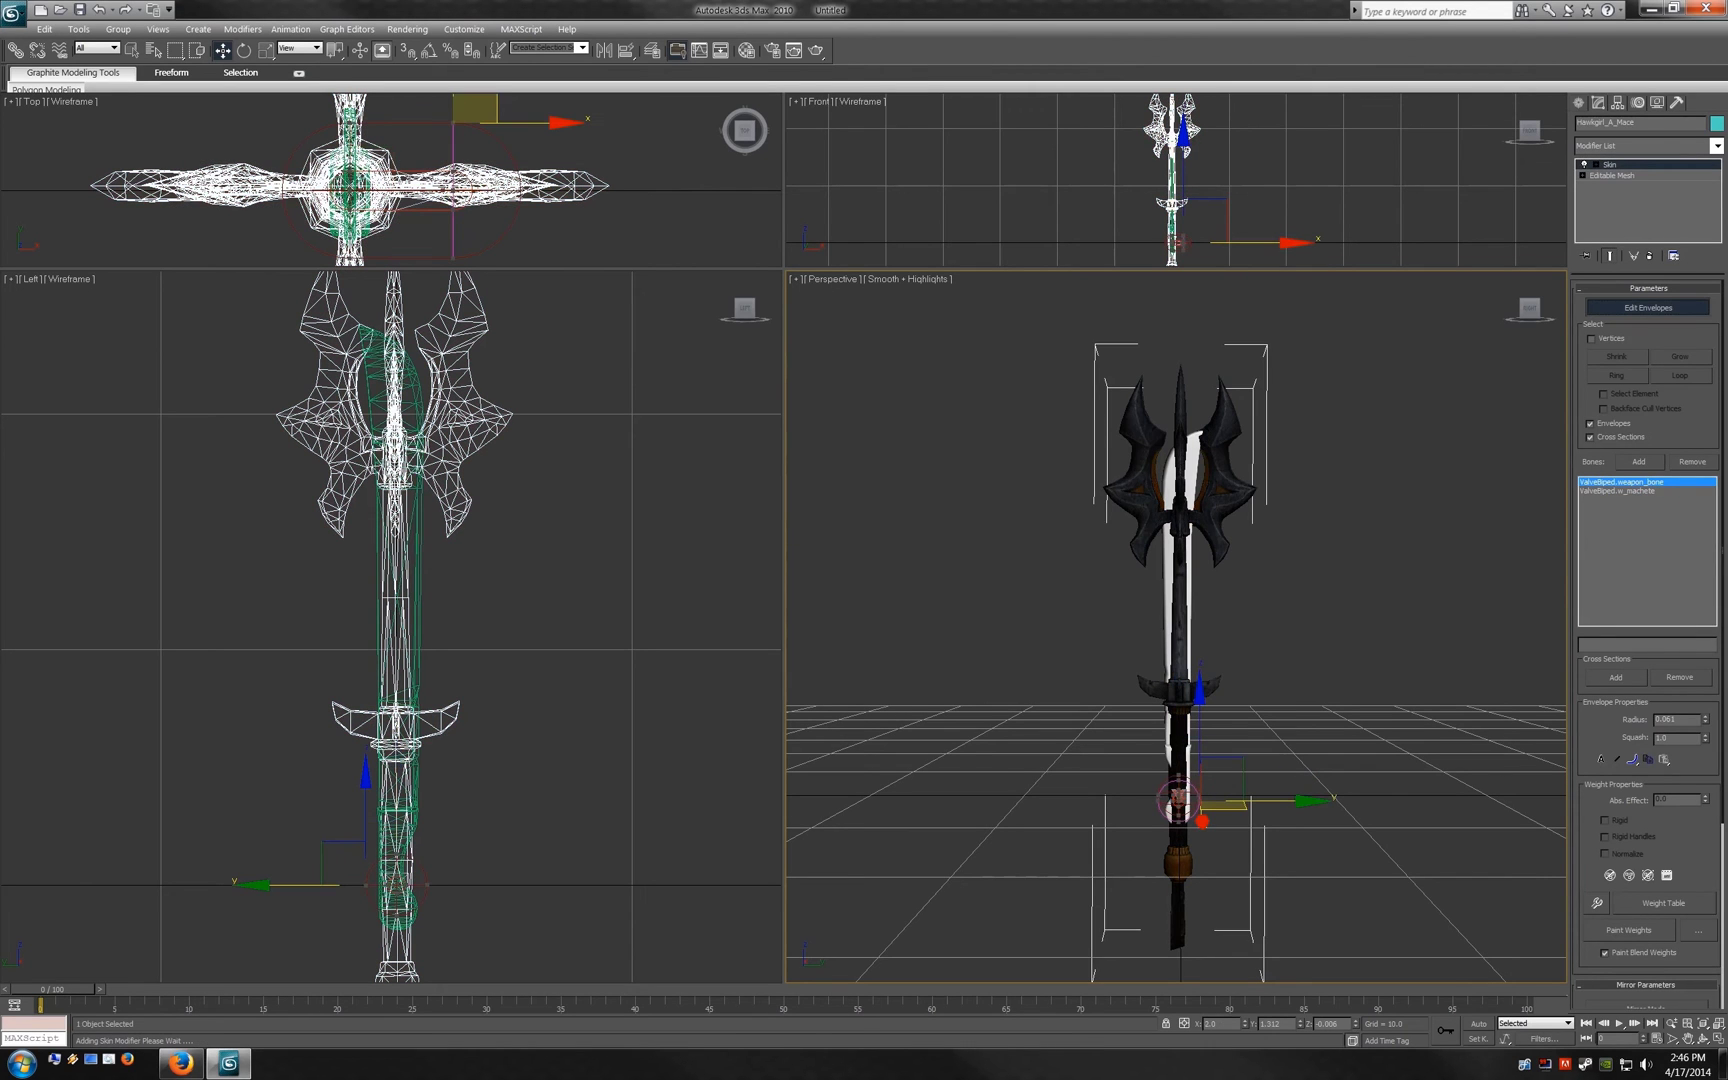
pyautogui.moveTo(475, 108); pyautogui.dragTo(475, 168)
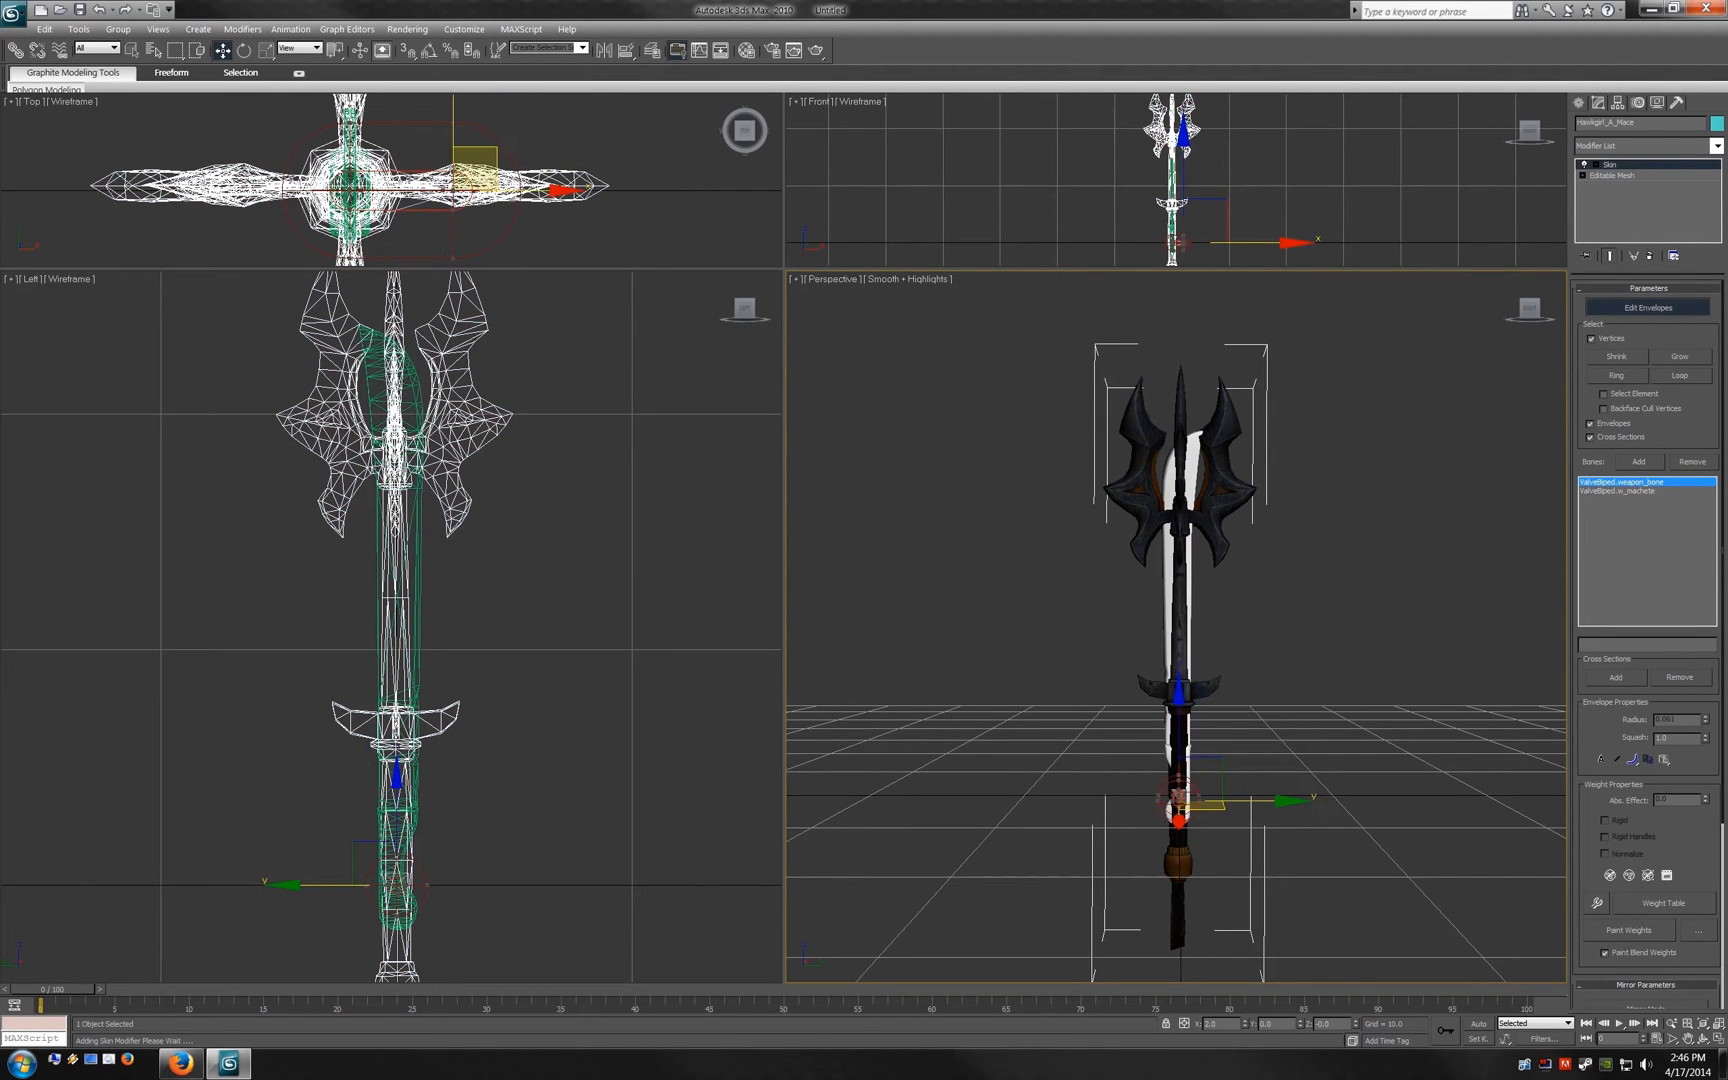
pyautogui.click(1617, 491)
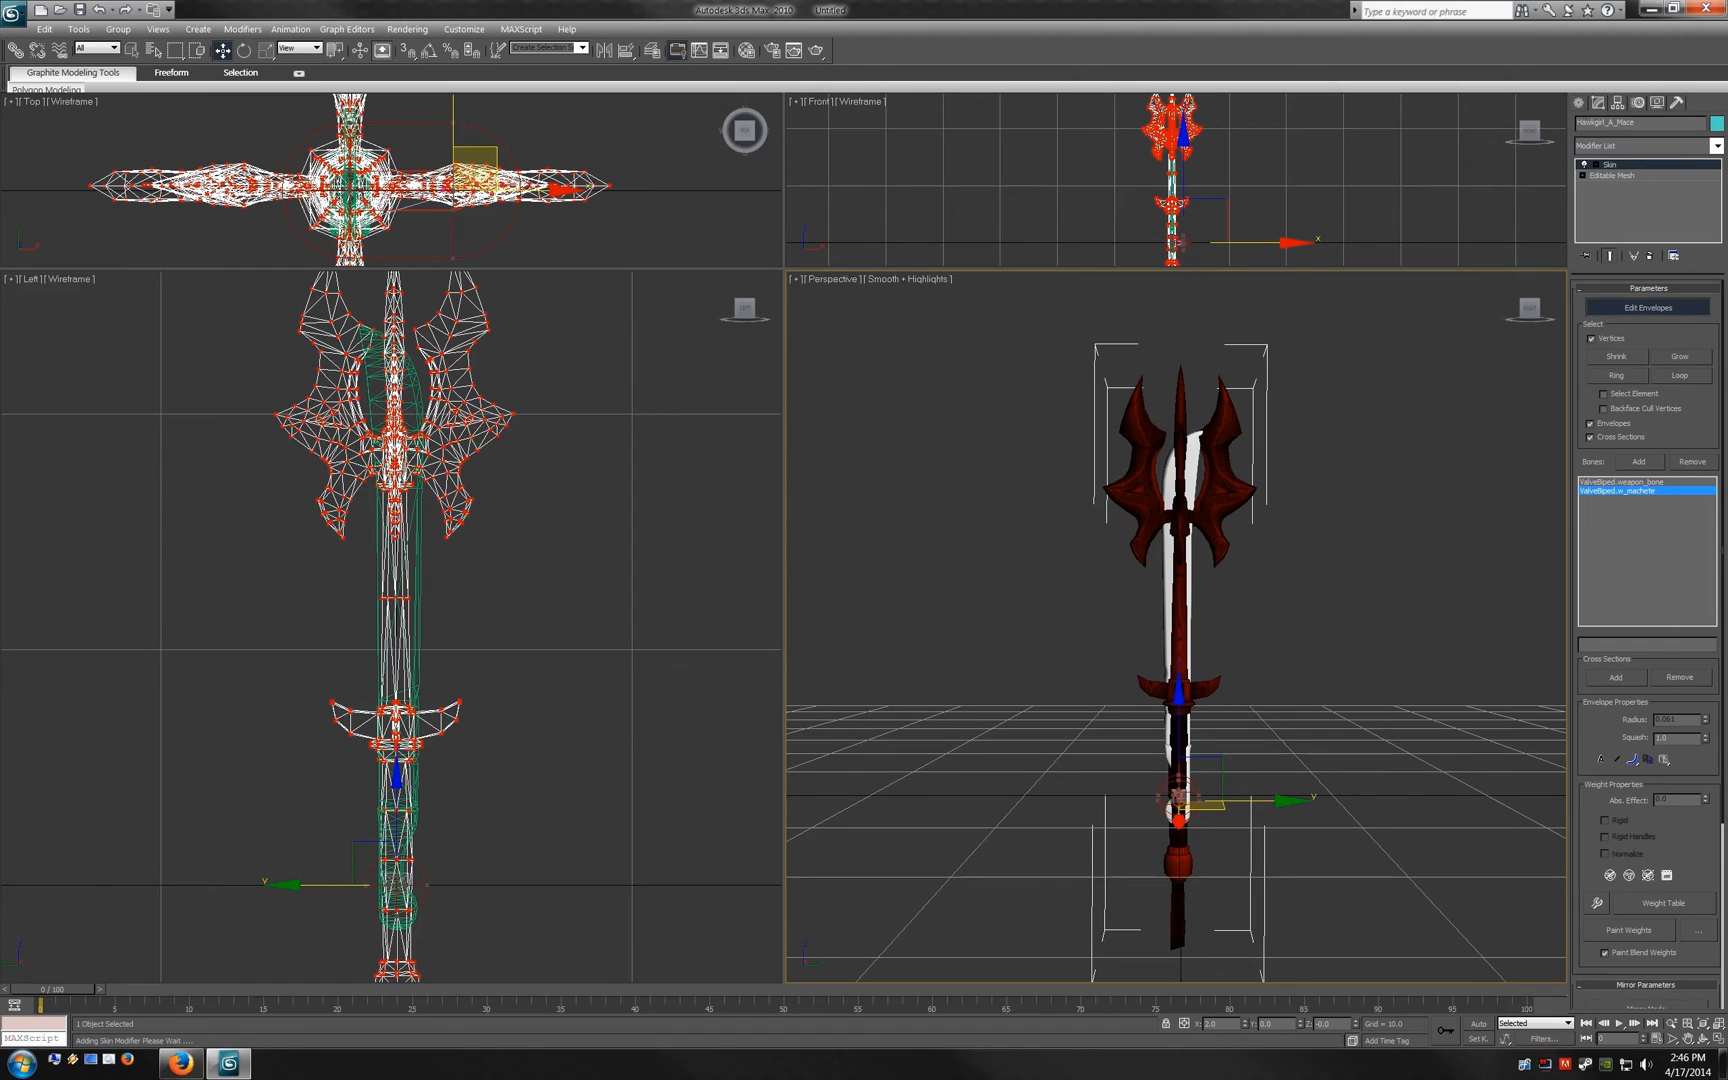
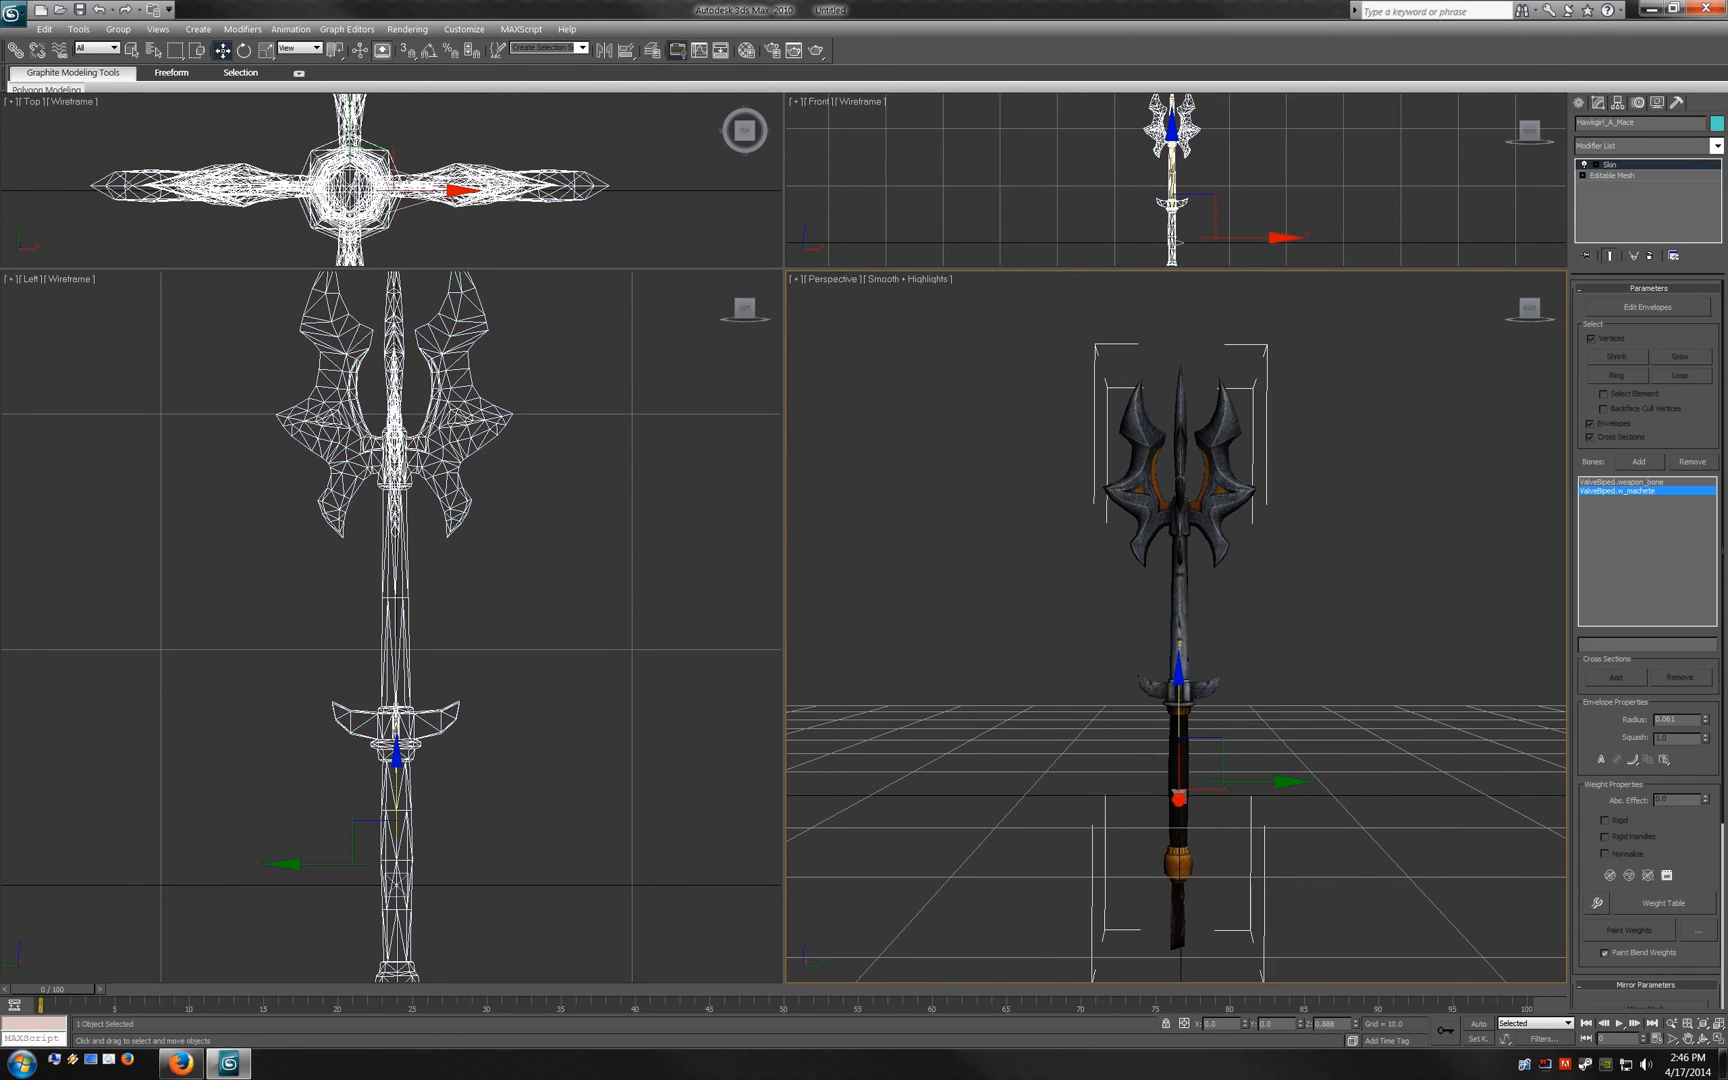
# Step: Save the current mace scene to the Desktop under the file name WORLD.max
pyautogui.click(12, 12)
pyautogui.click(60, 370)
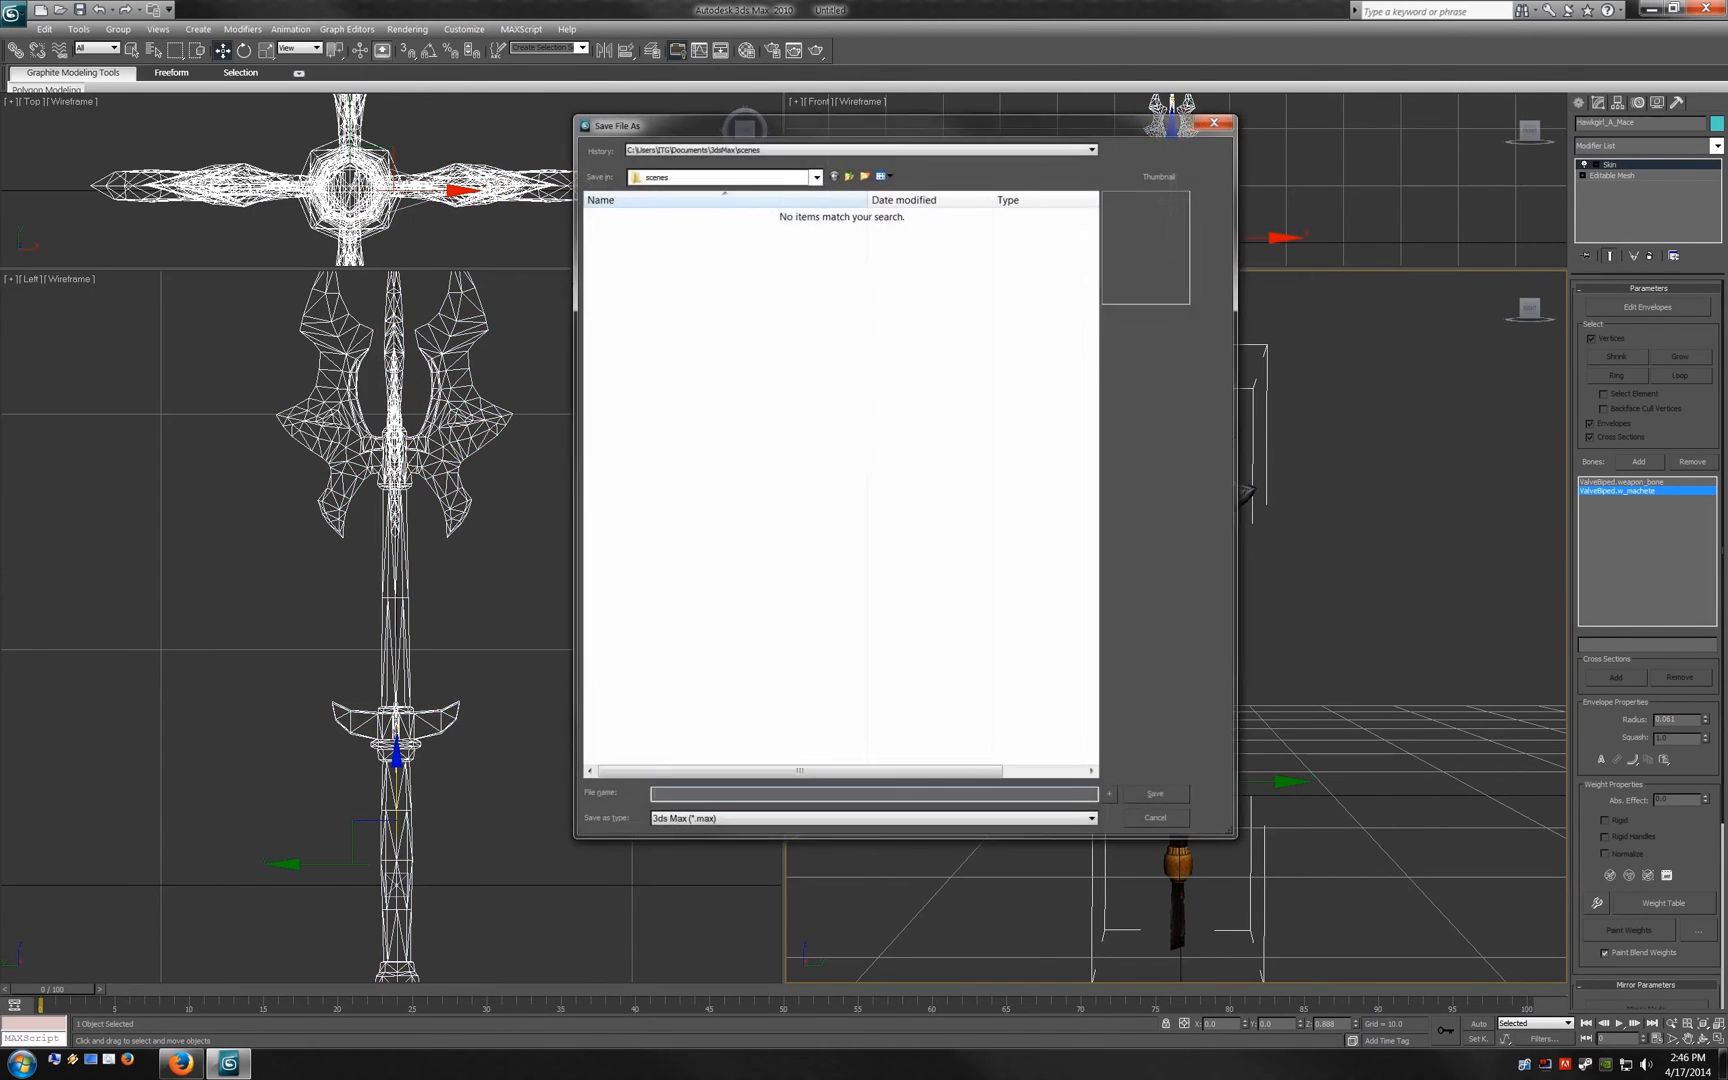
pyautogui.click(815, 174)
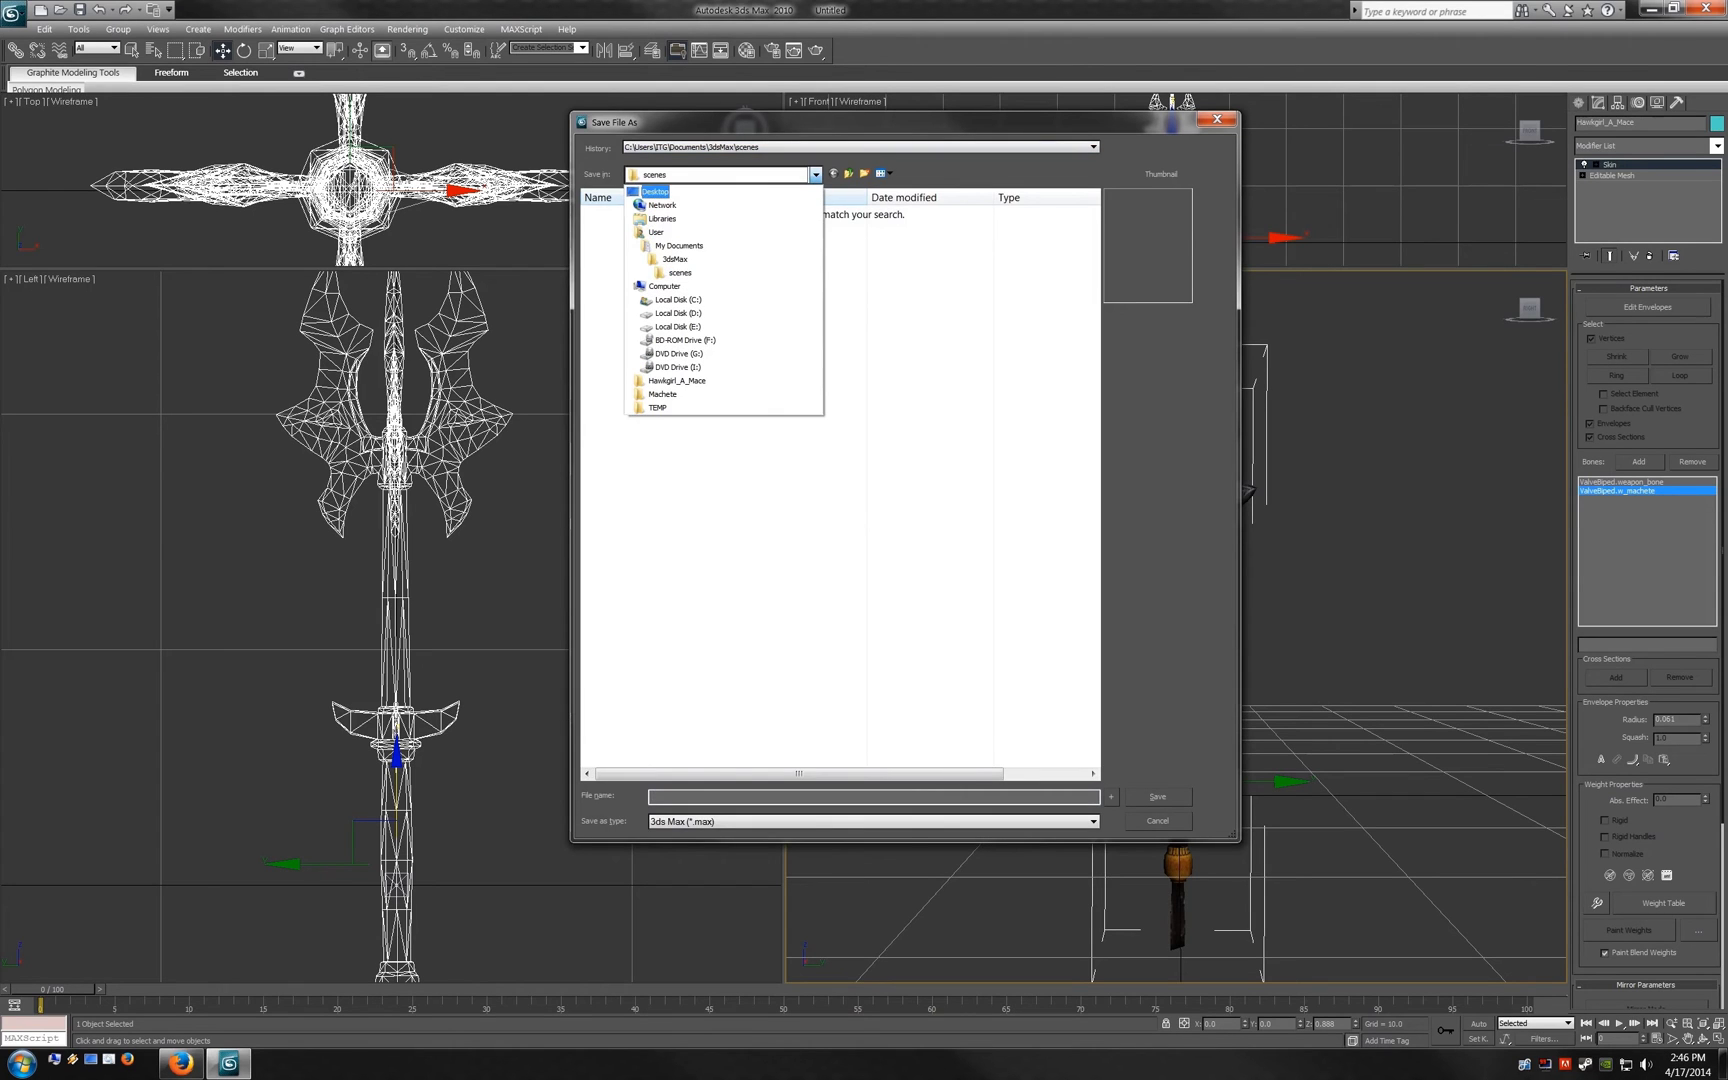
pyautogui.click(656, 192)
pyautogui.write('WORLD')
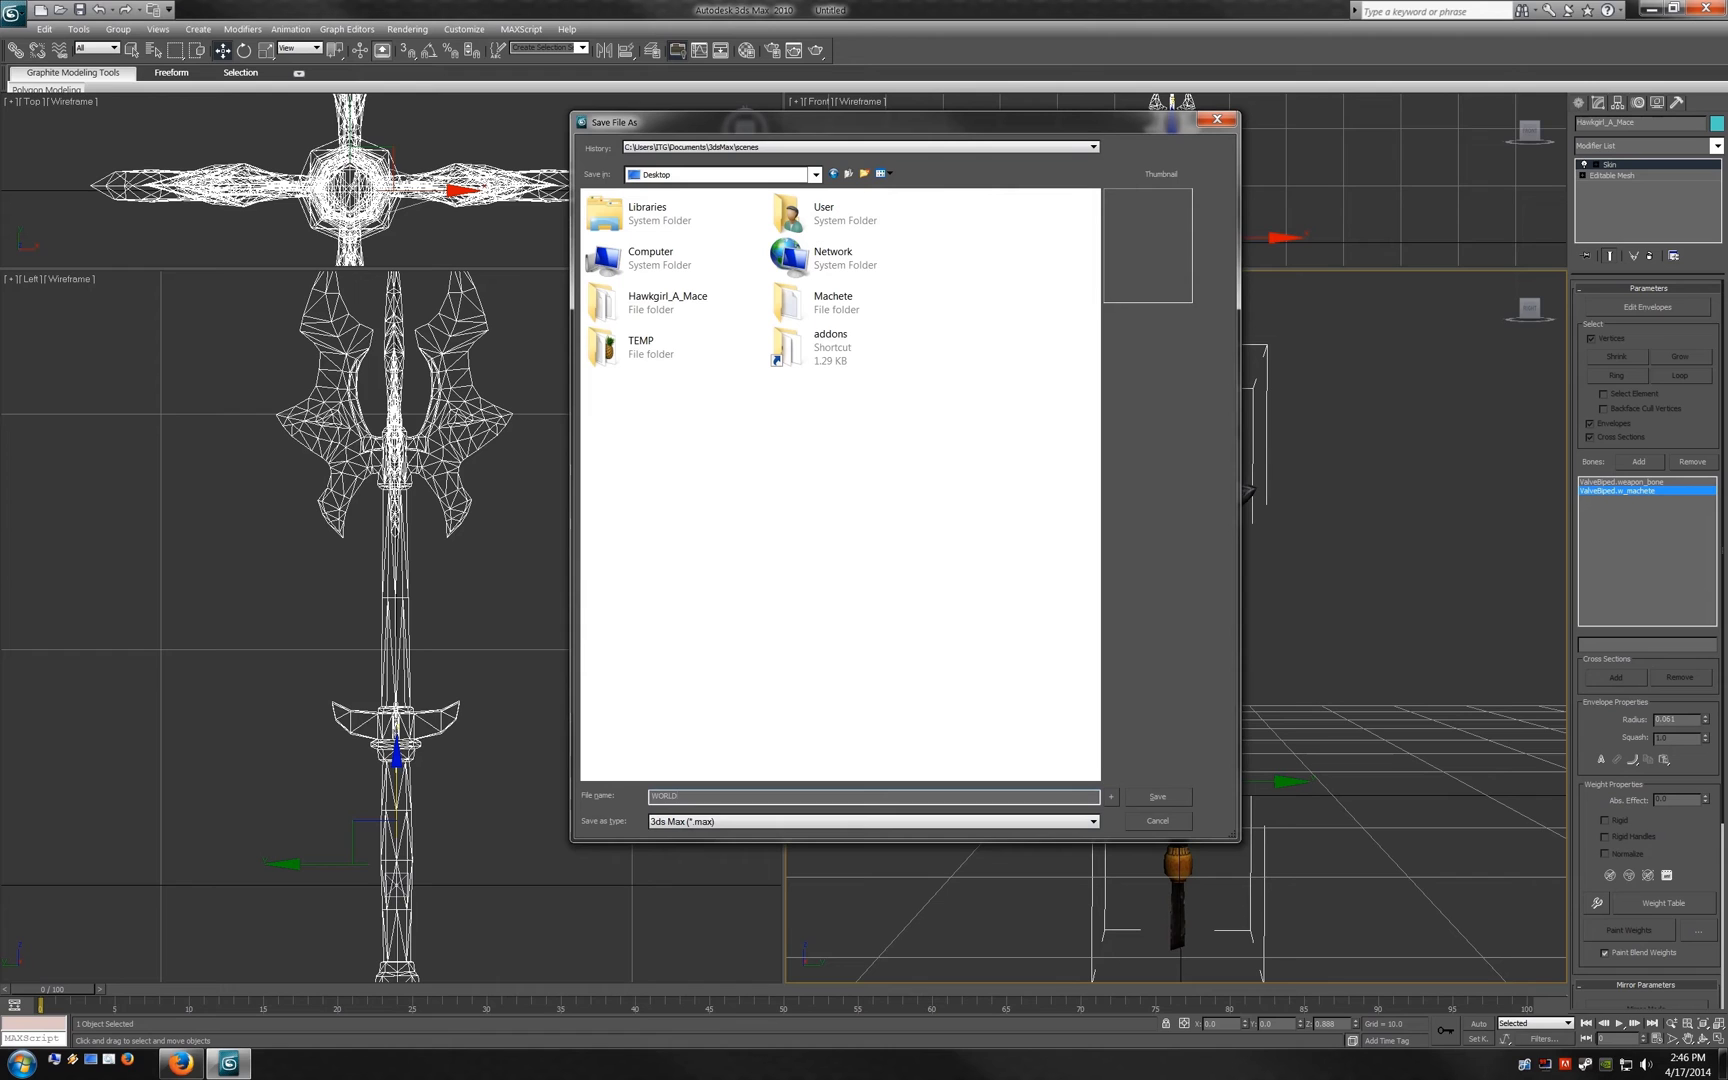
pyautogui.press('Return')
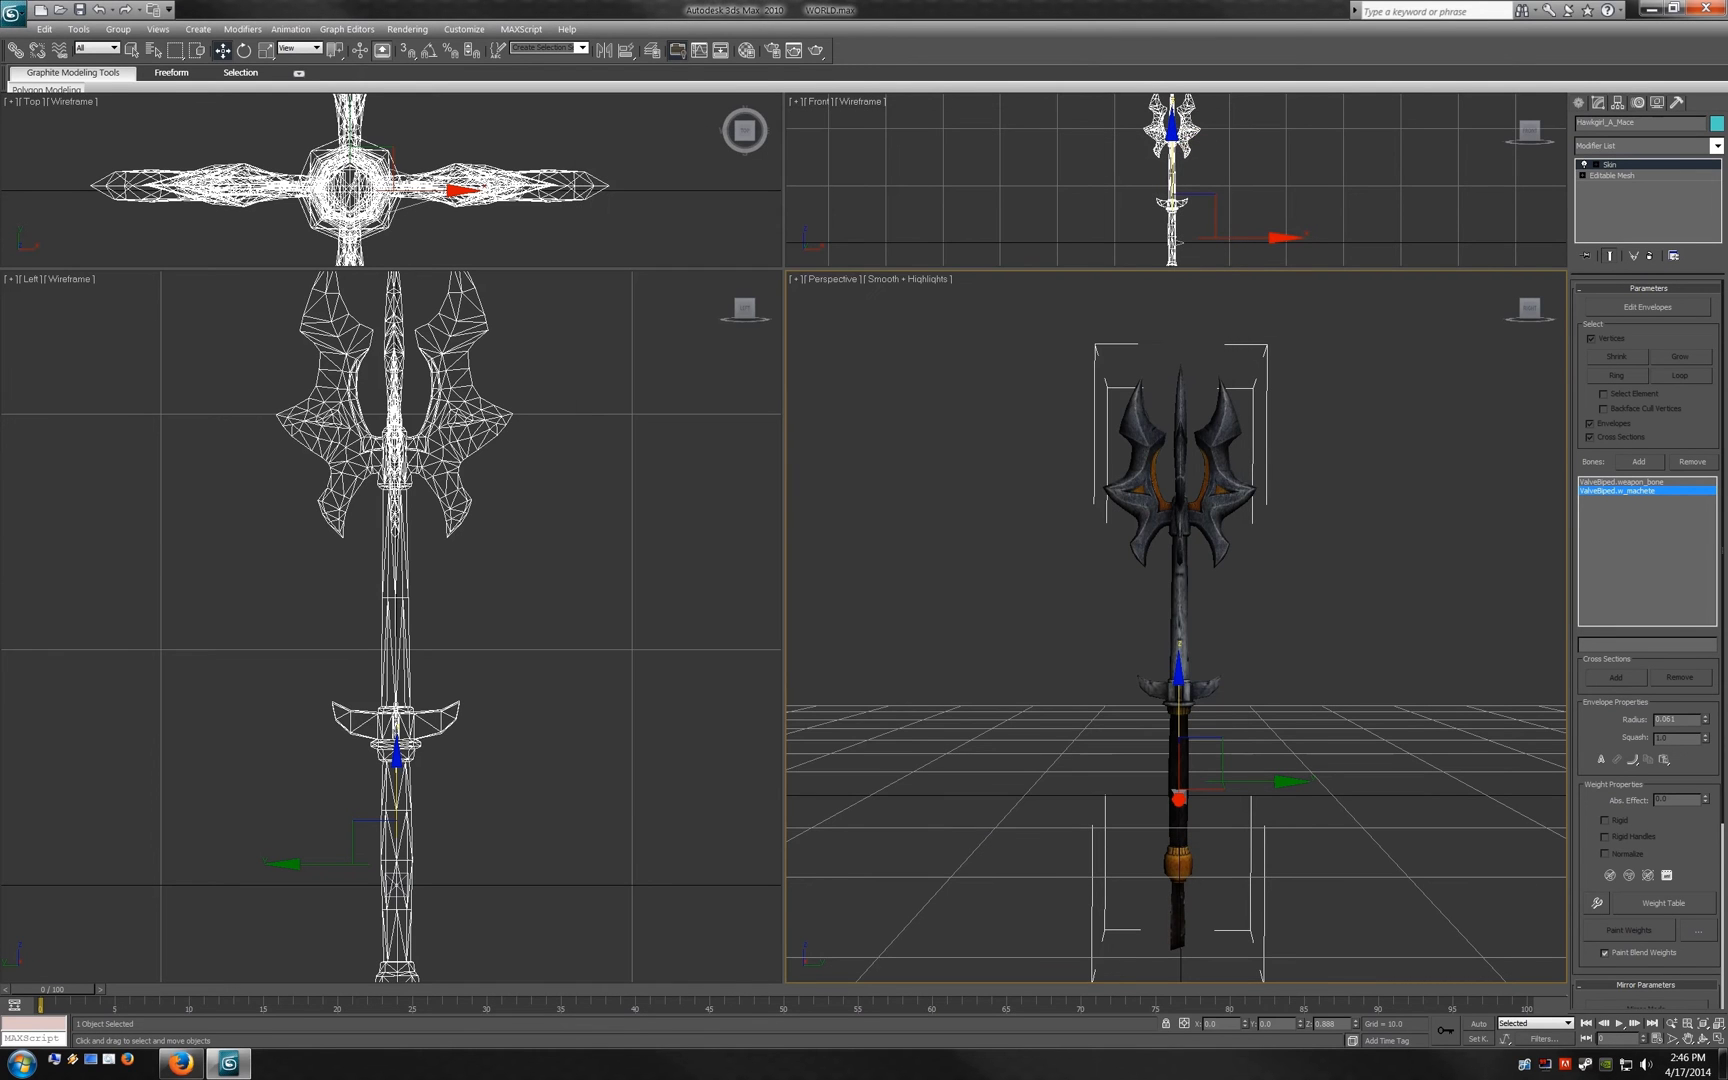
pyautogui.click(12, 12)
# Step: Export the mace to Compiling Files as a Valve HL2 SMD reference, overwriting WORLD.smd
pyautogui.click(58, 278)
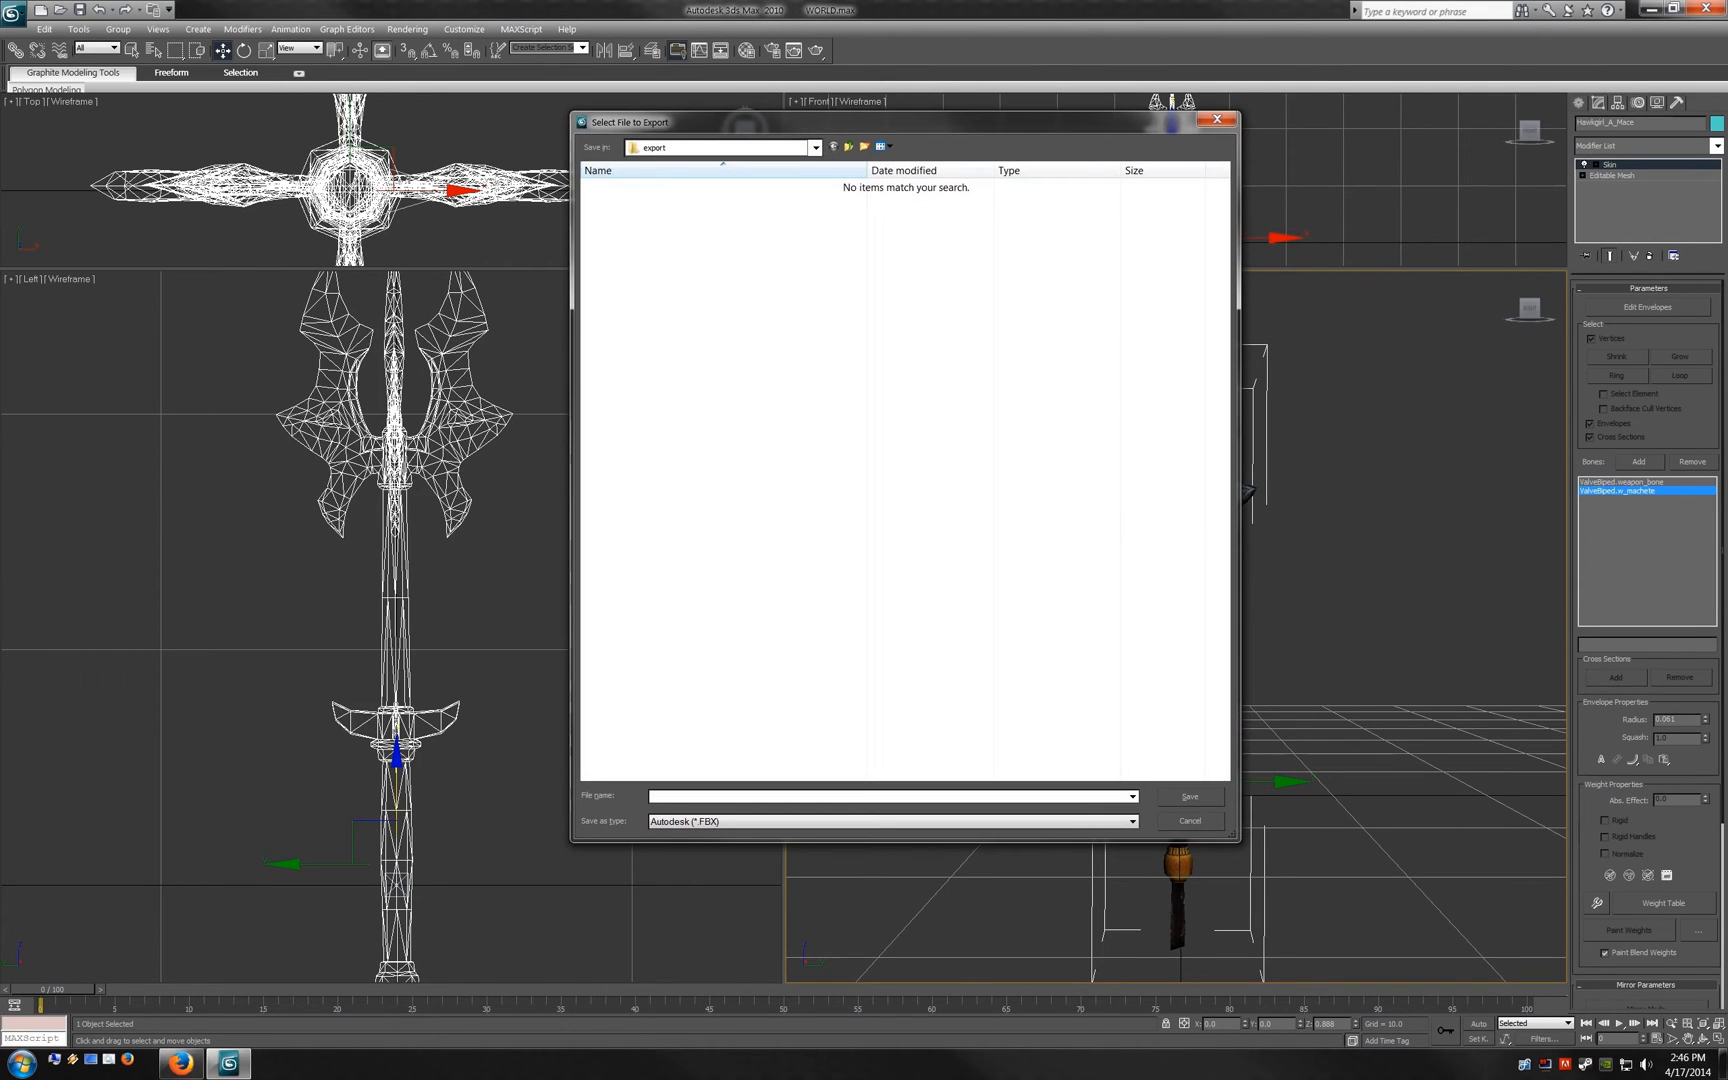
pyautogui.click(815, 147)
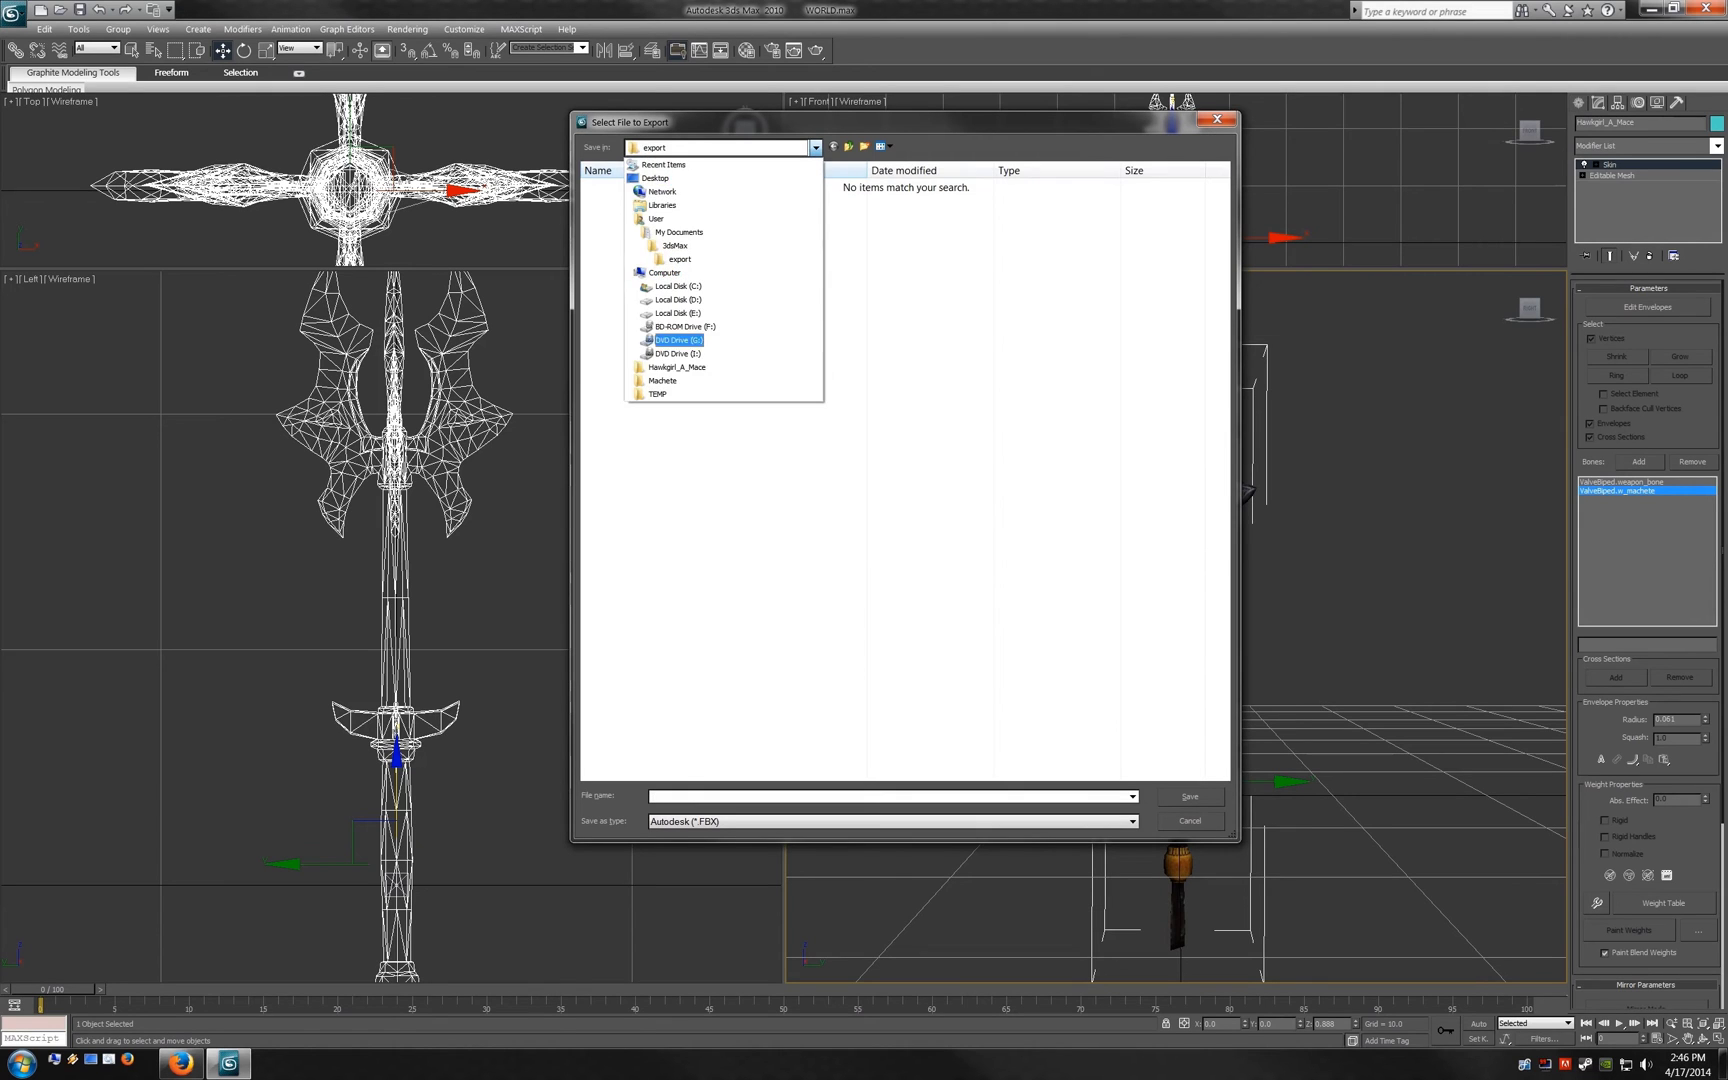
pyautogui.click(678, 367)
pyautogui.press('BackSpace')
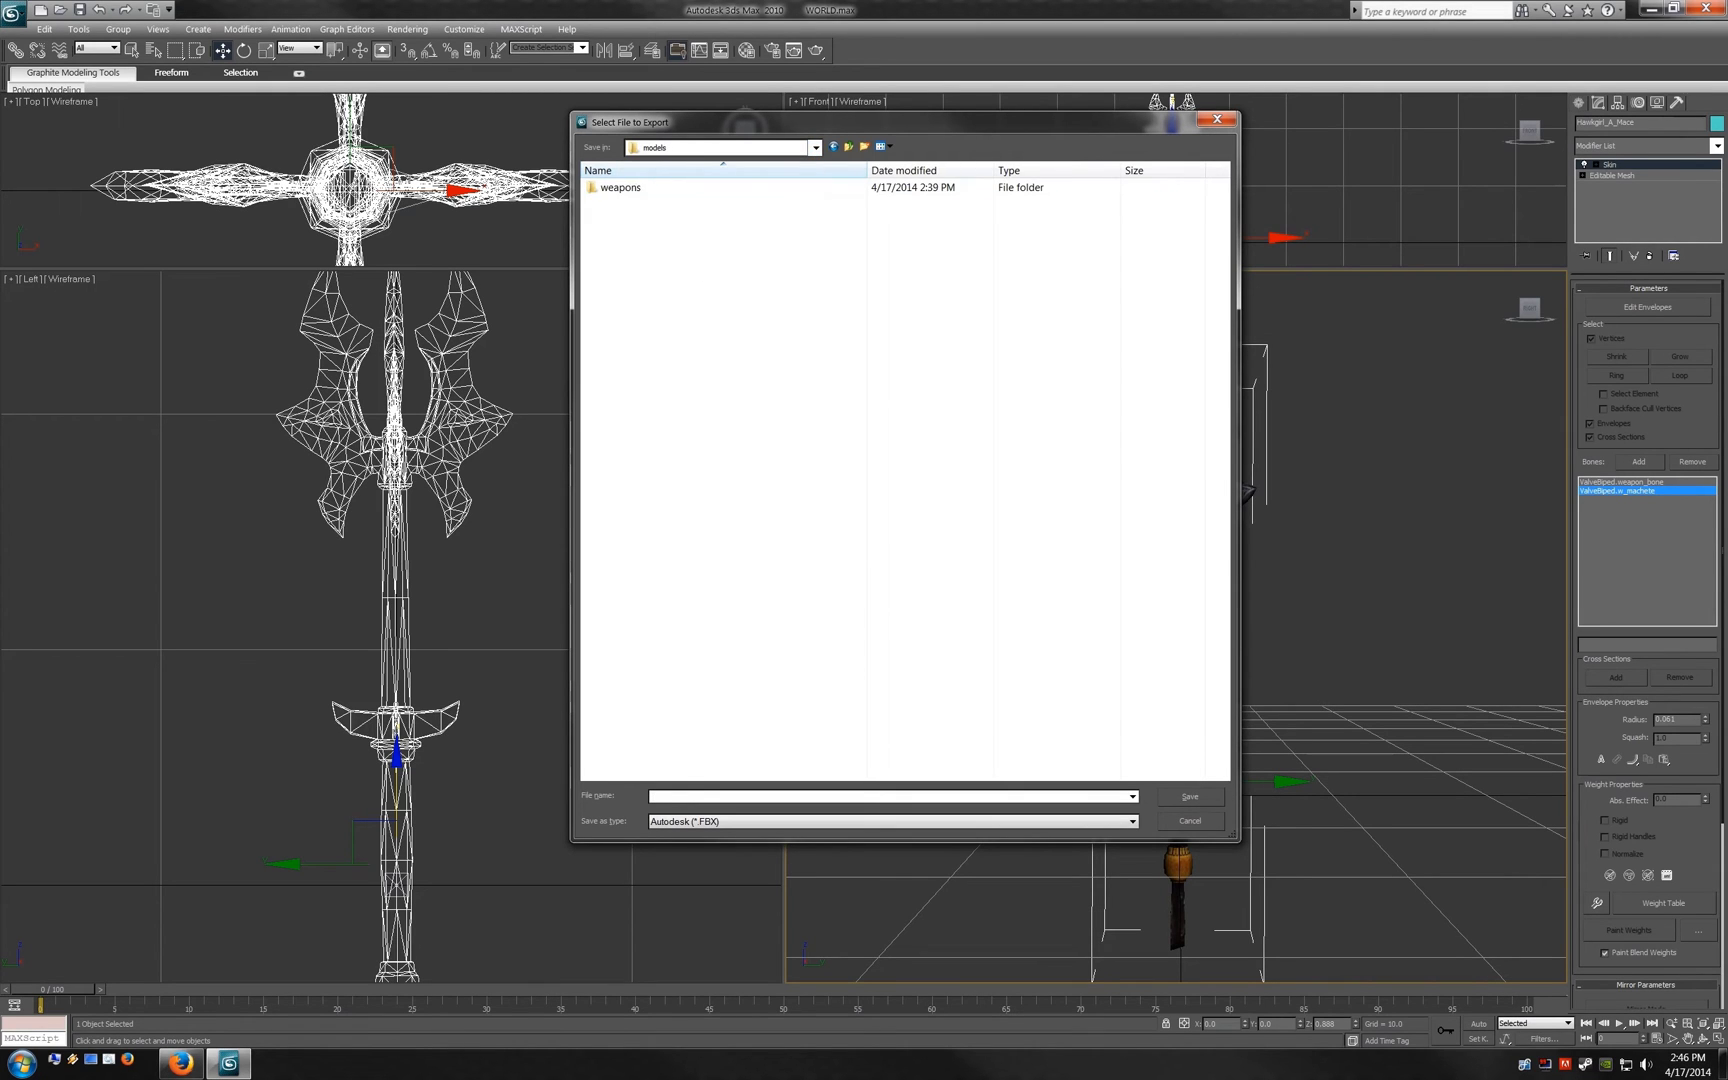
pyautogui.press('BackSpace')
pyautogui.press('BackSpace')
pyautogui.press('Return')
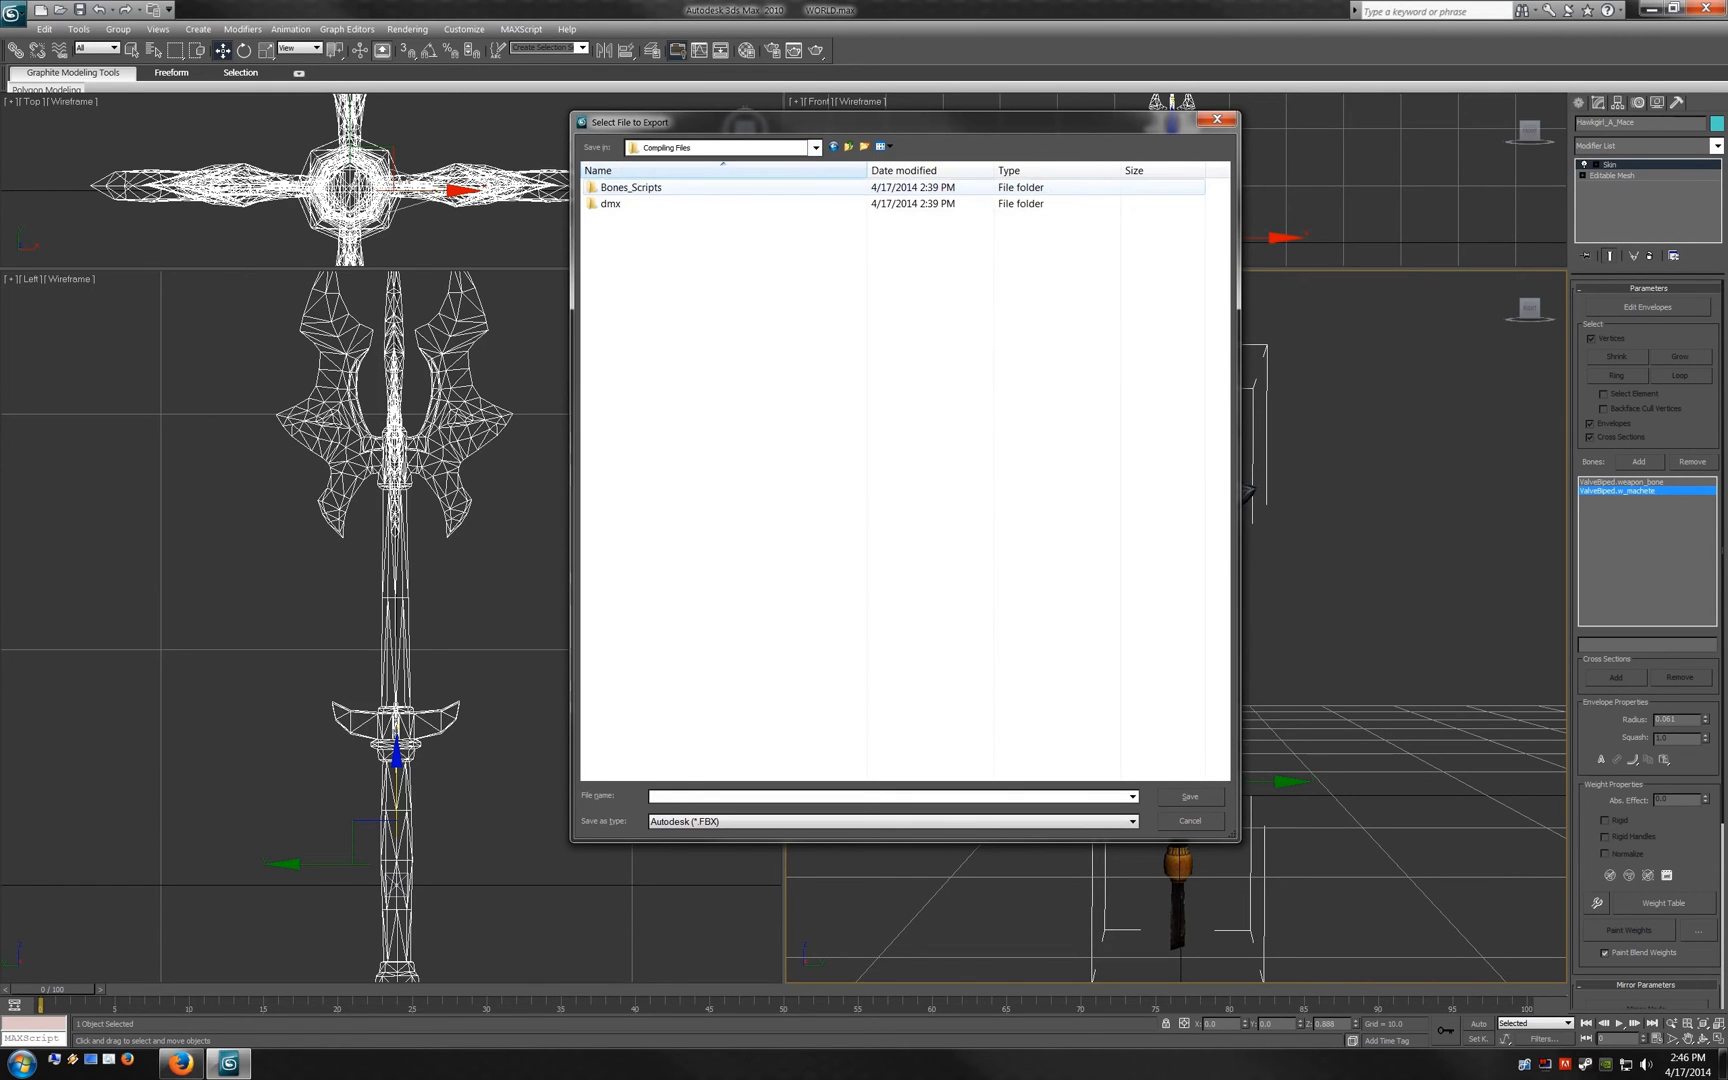
pyautogui.click(893, 821)
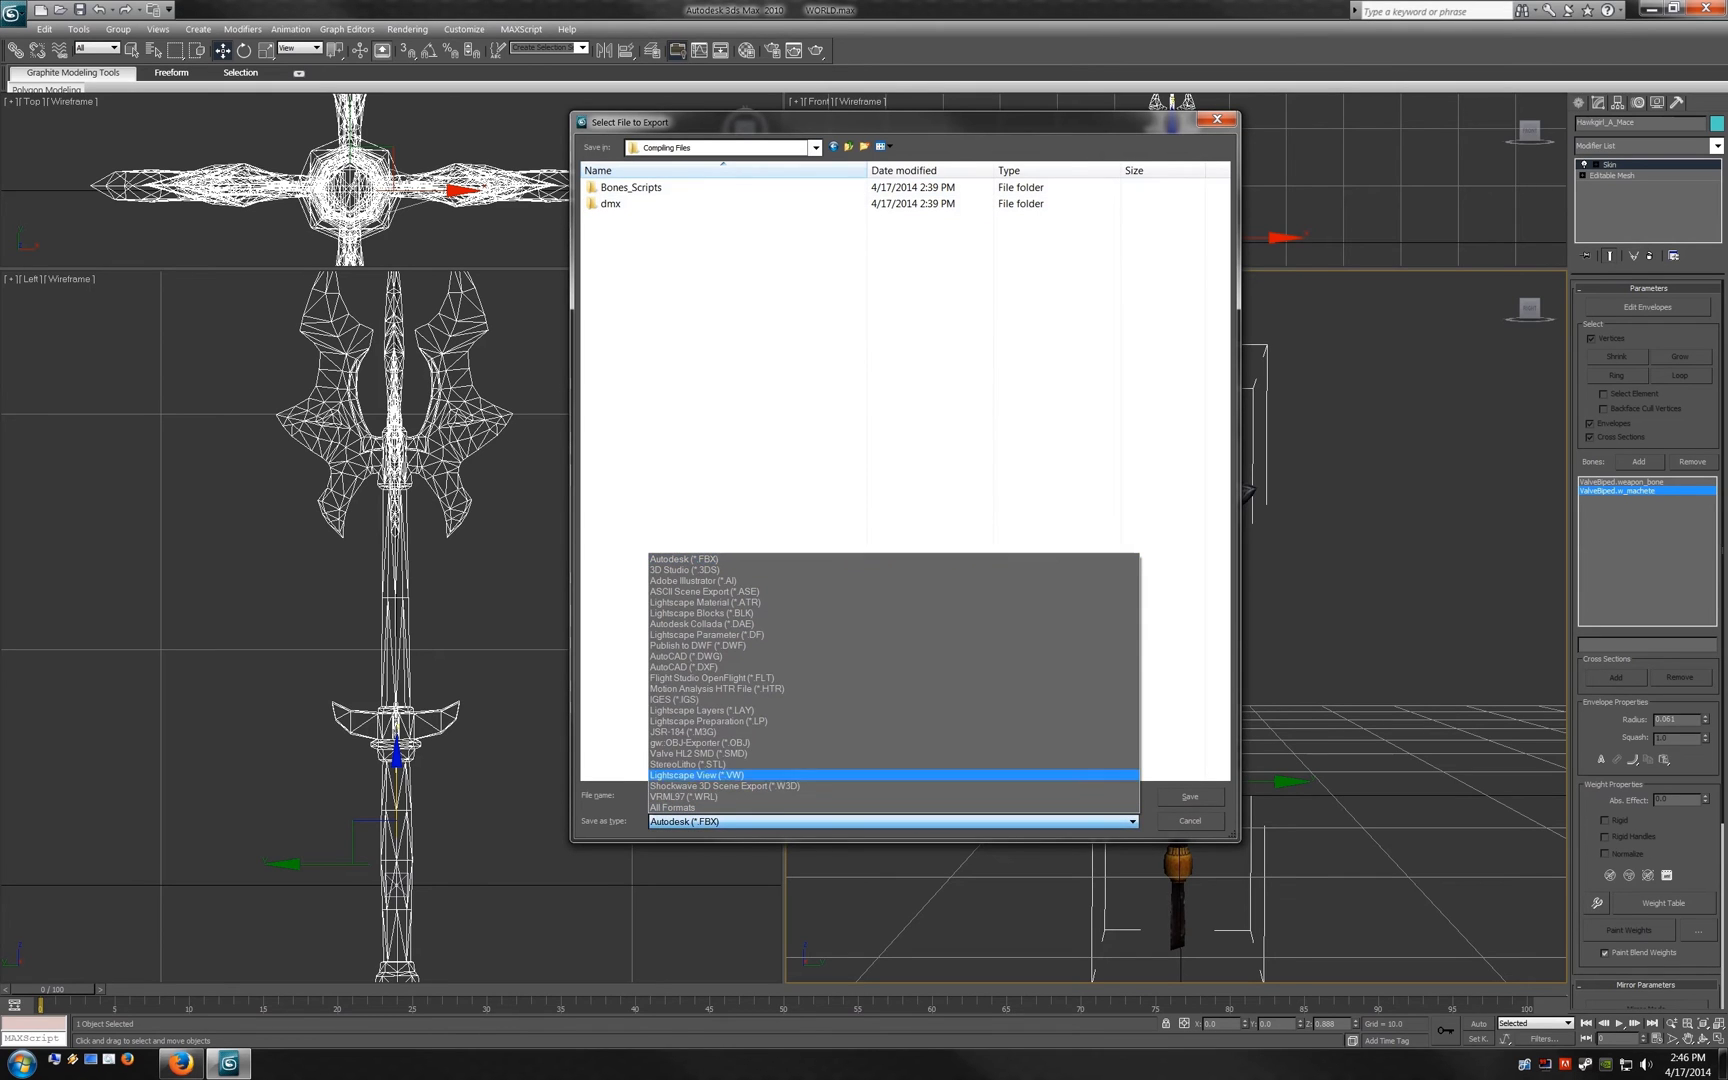
pyautogui.click(893, 753)
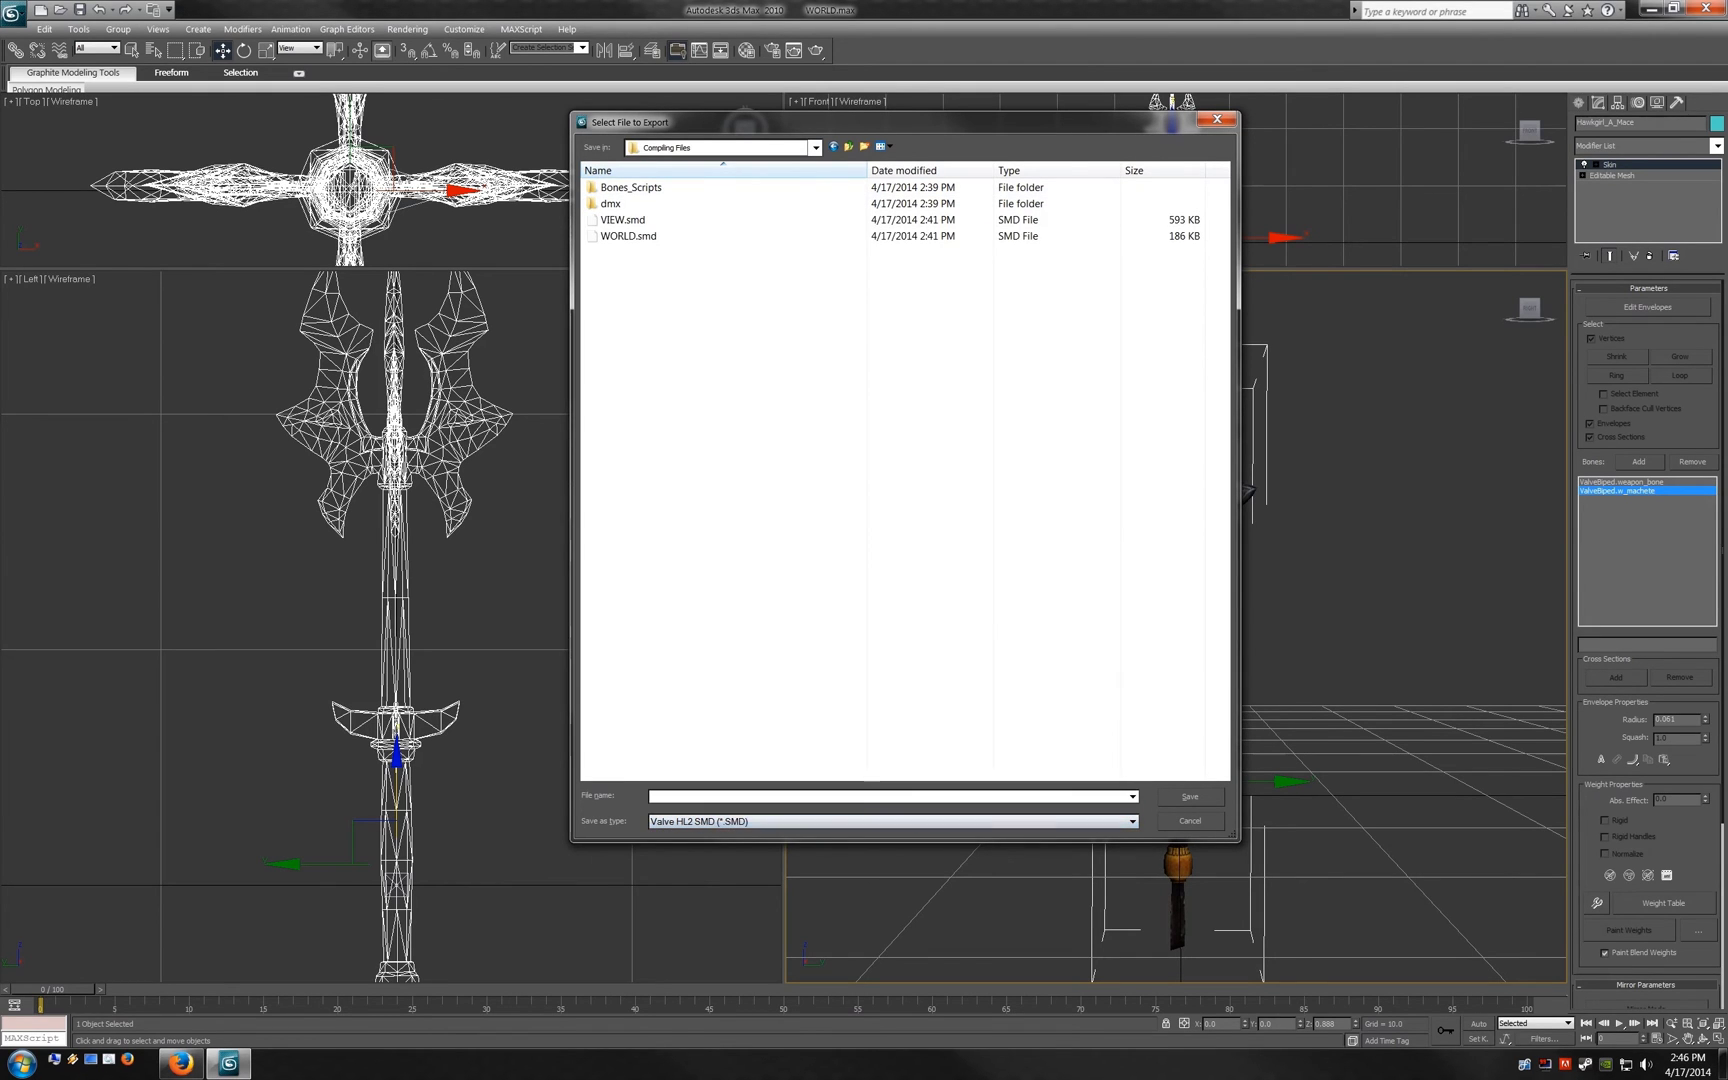
pyautogui.click(628, 235)
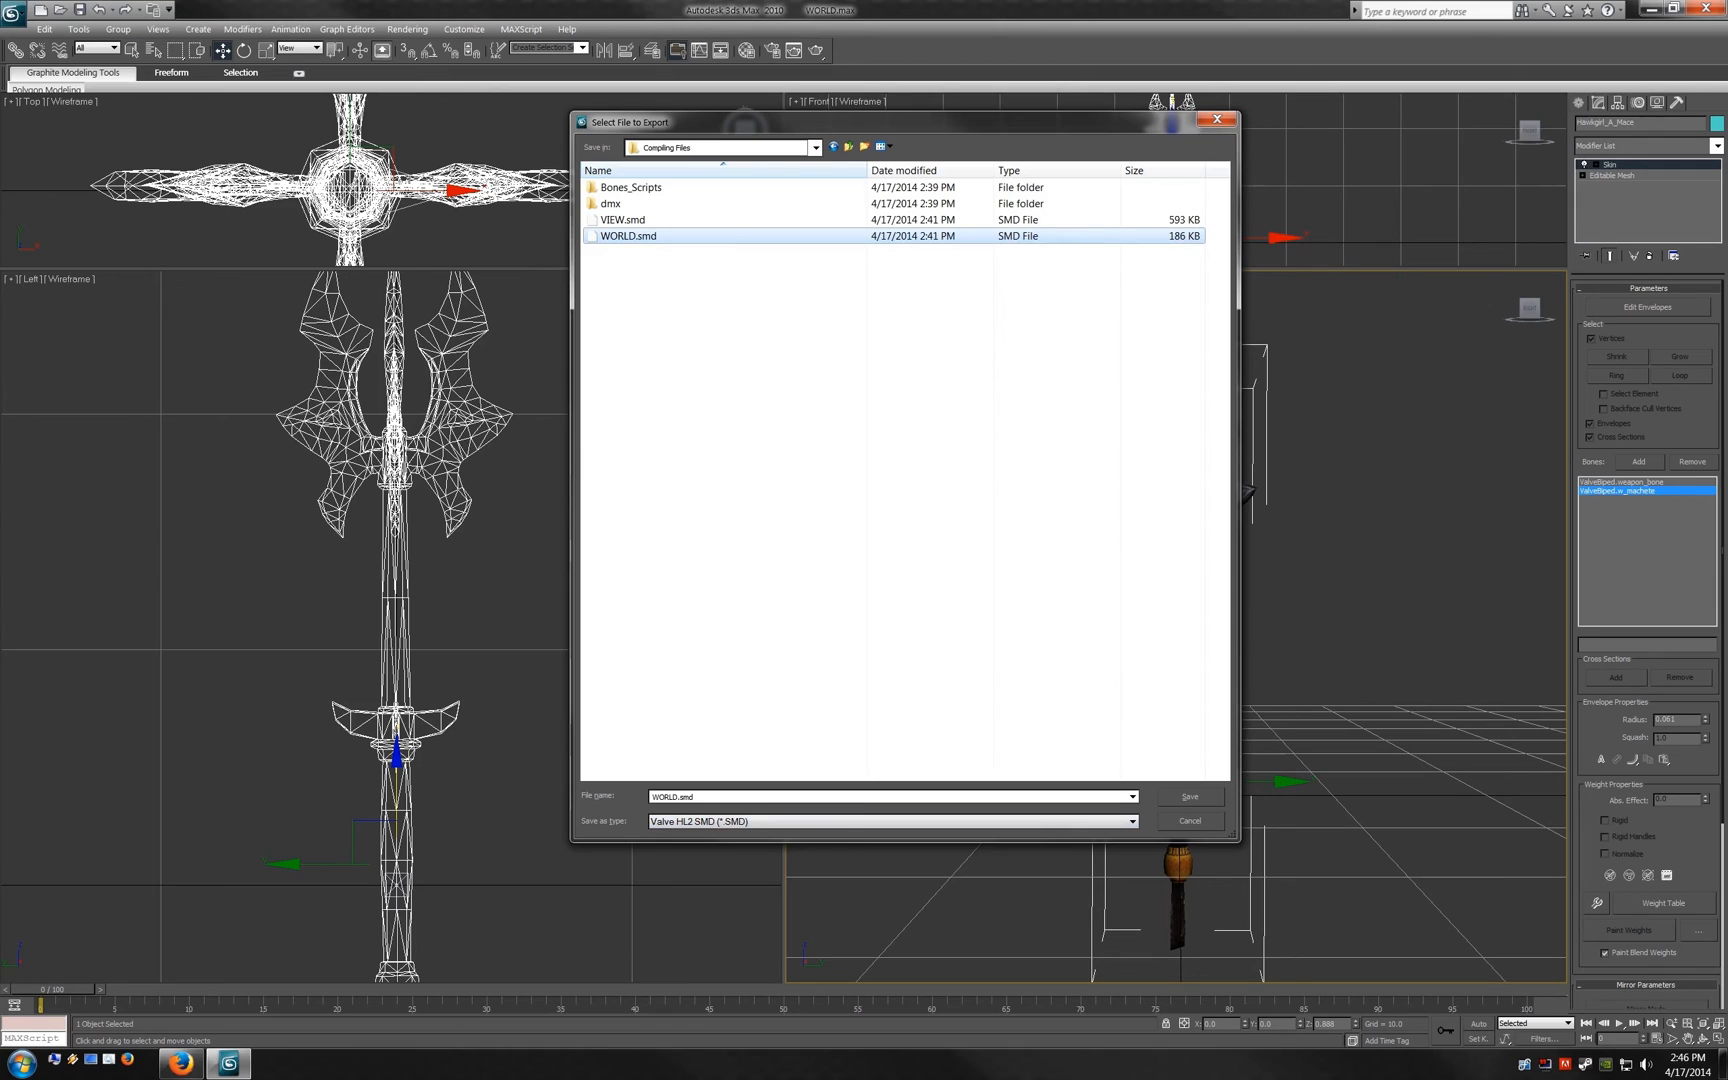
pyautogui.press('Return')
pyautogui.press('Return')
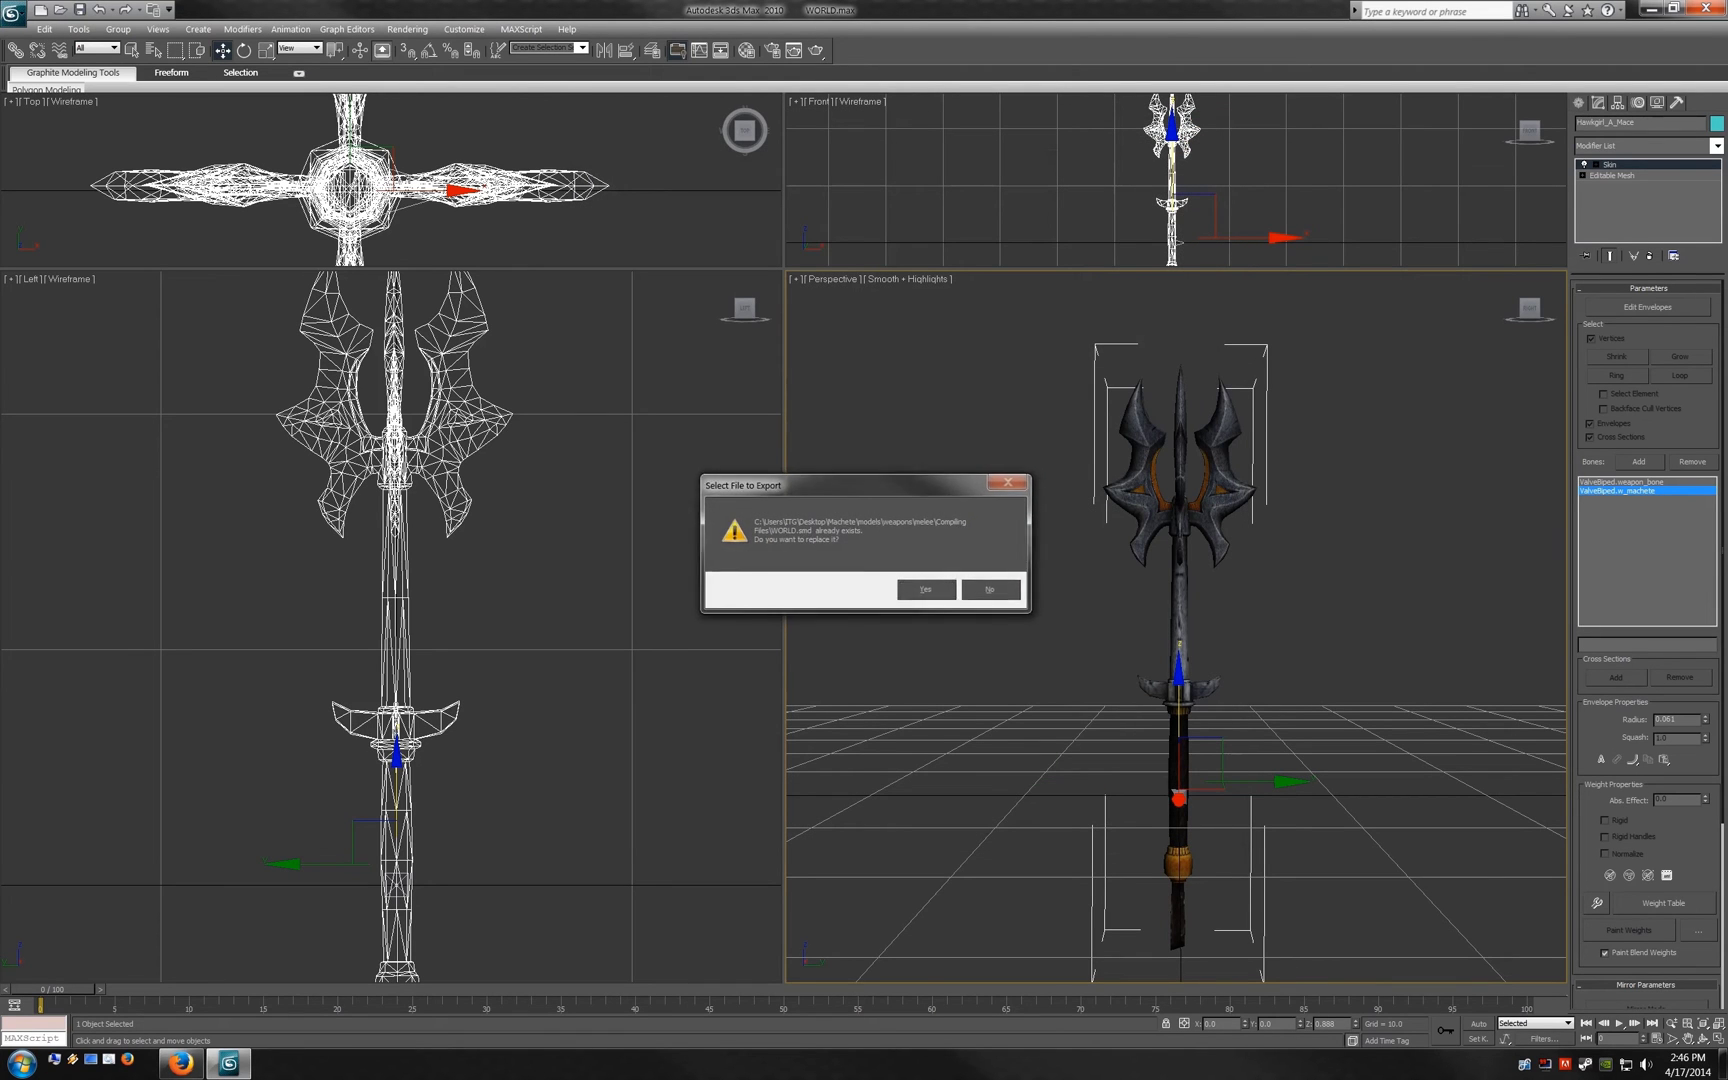
pyautogui.press('Down')
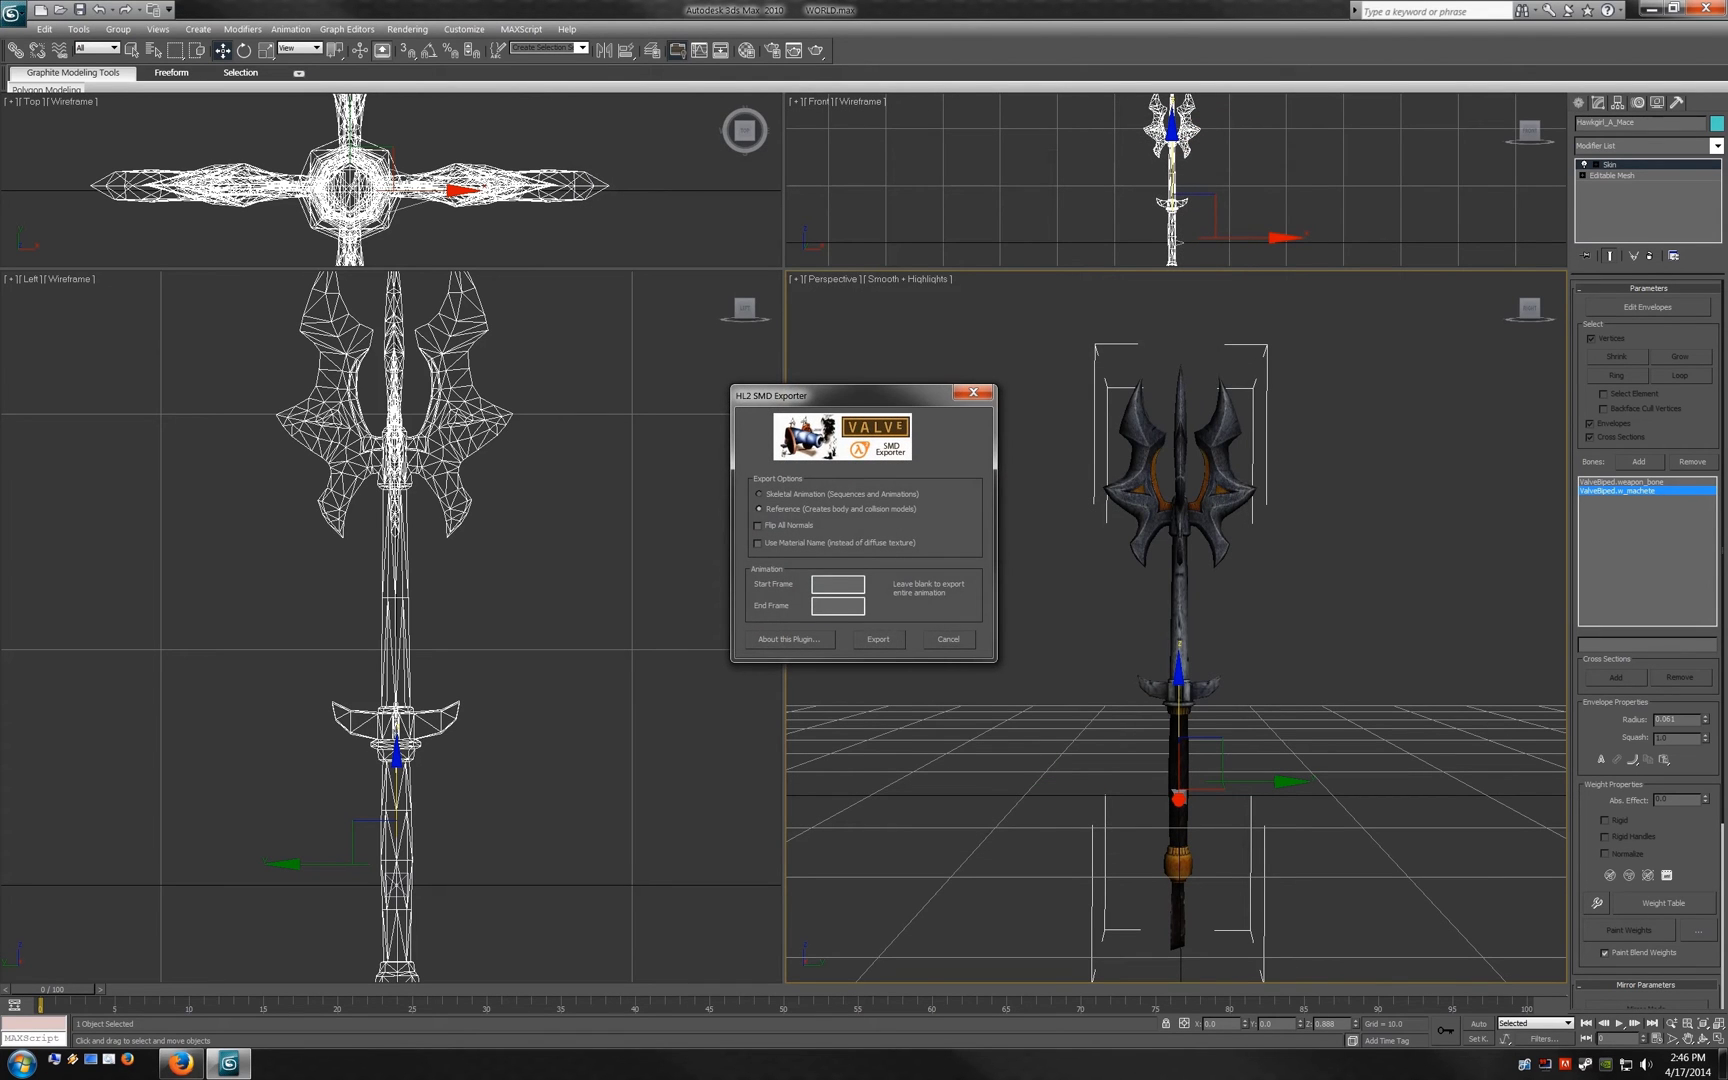
pyautogui.press('Return')
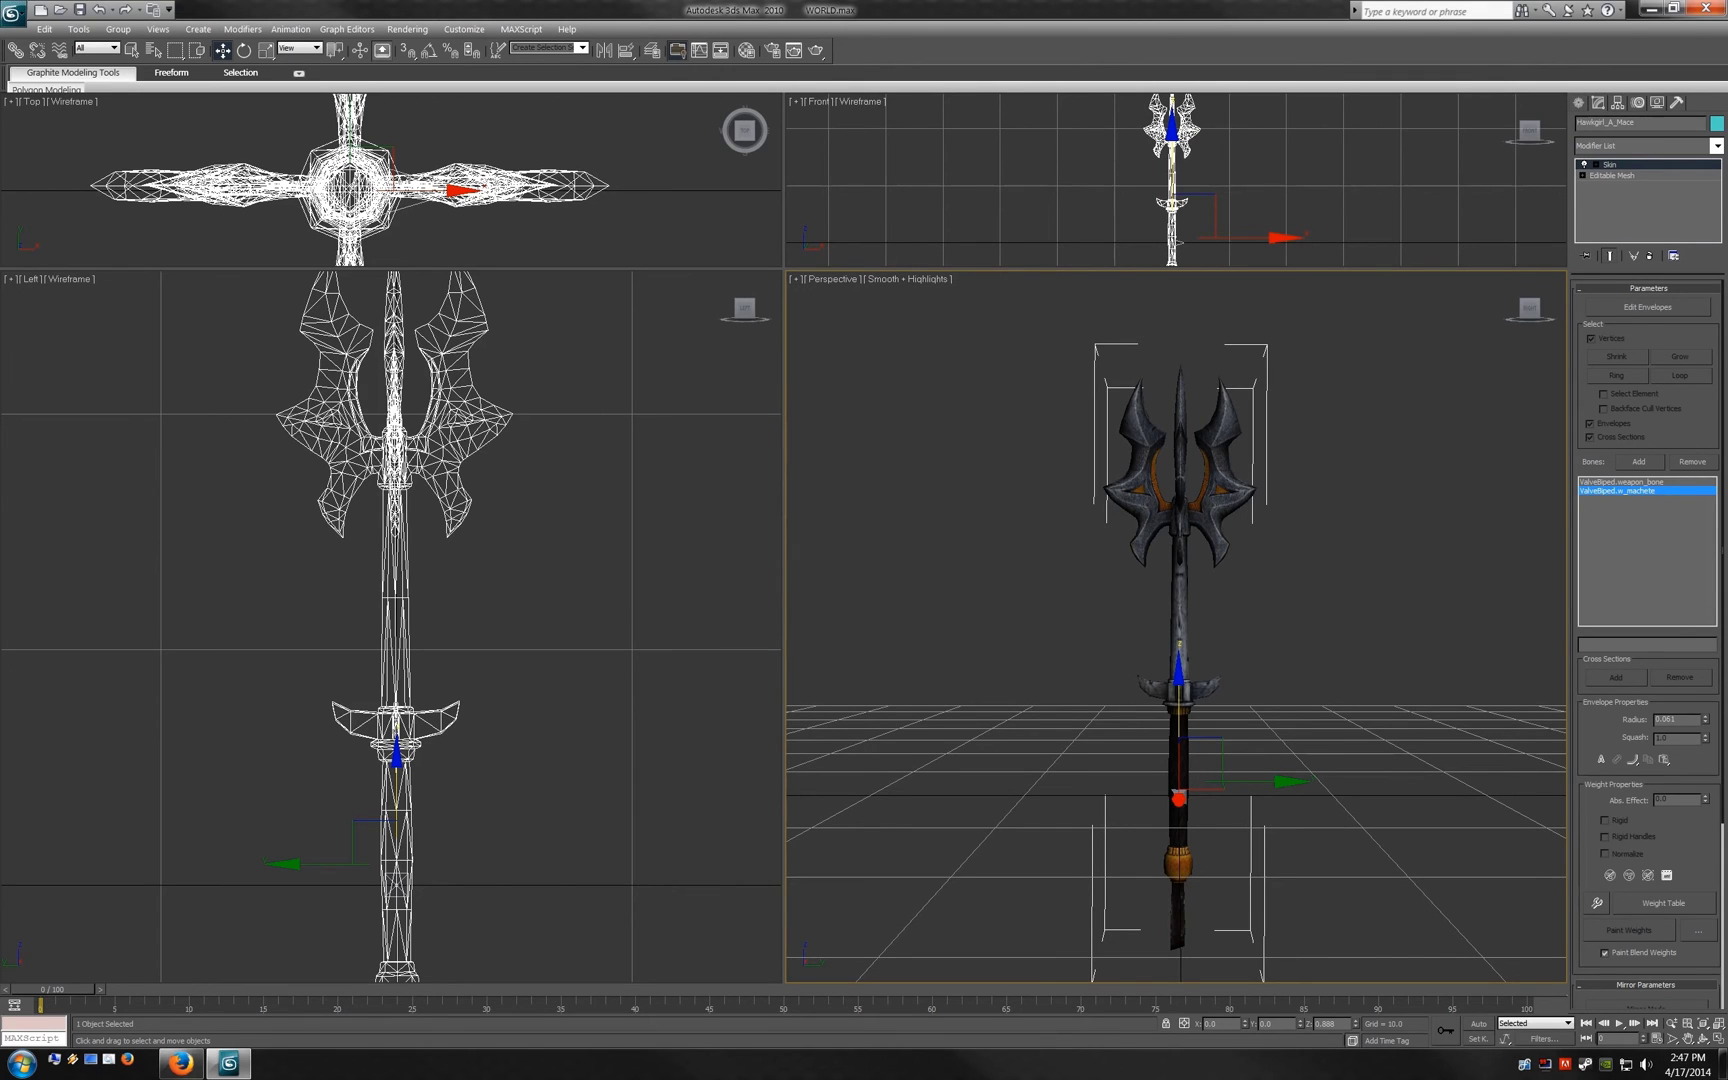
# Step: Reset to an empty scene and import Hawkgirl_A_Mace.obj with the default OBJ settings
pyautogui.click(12, 12)
pyautogui.click(55, 90)
pyautogui.click(12, 12)
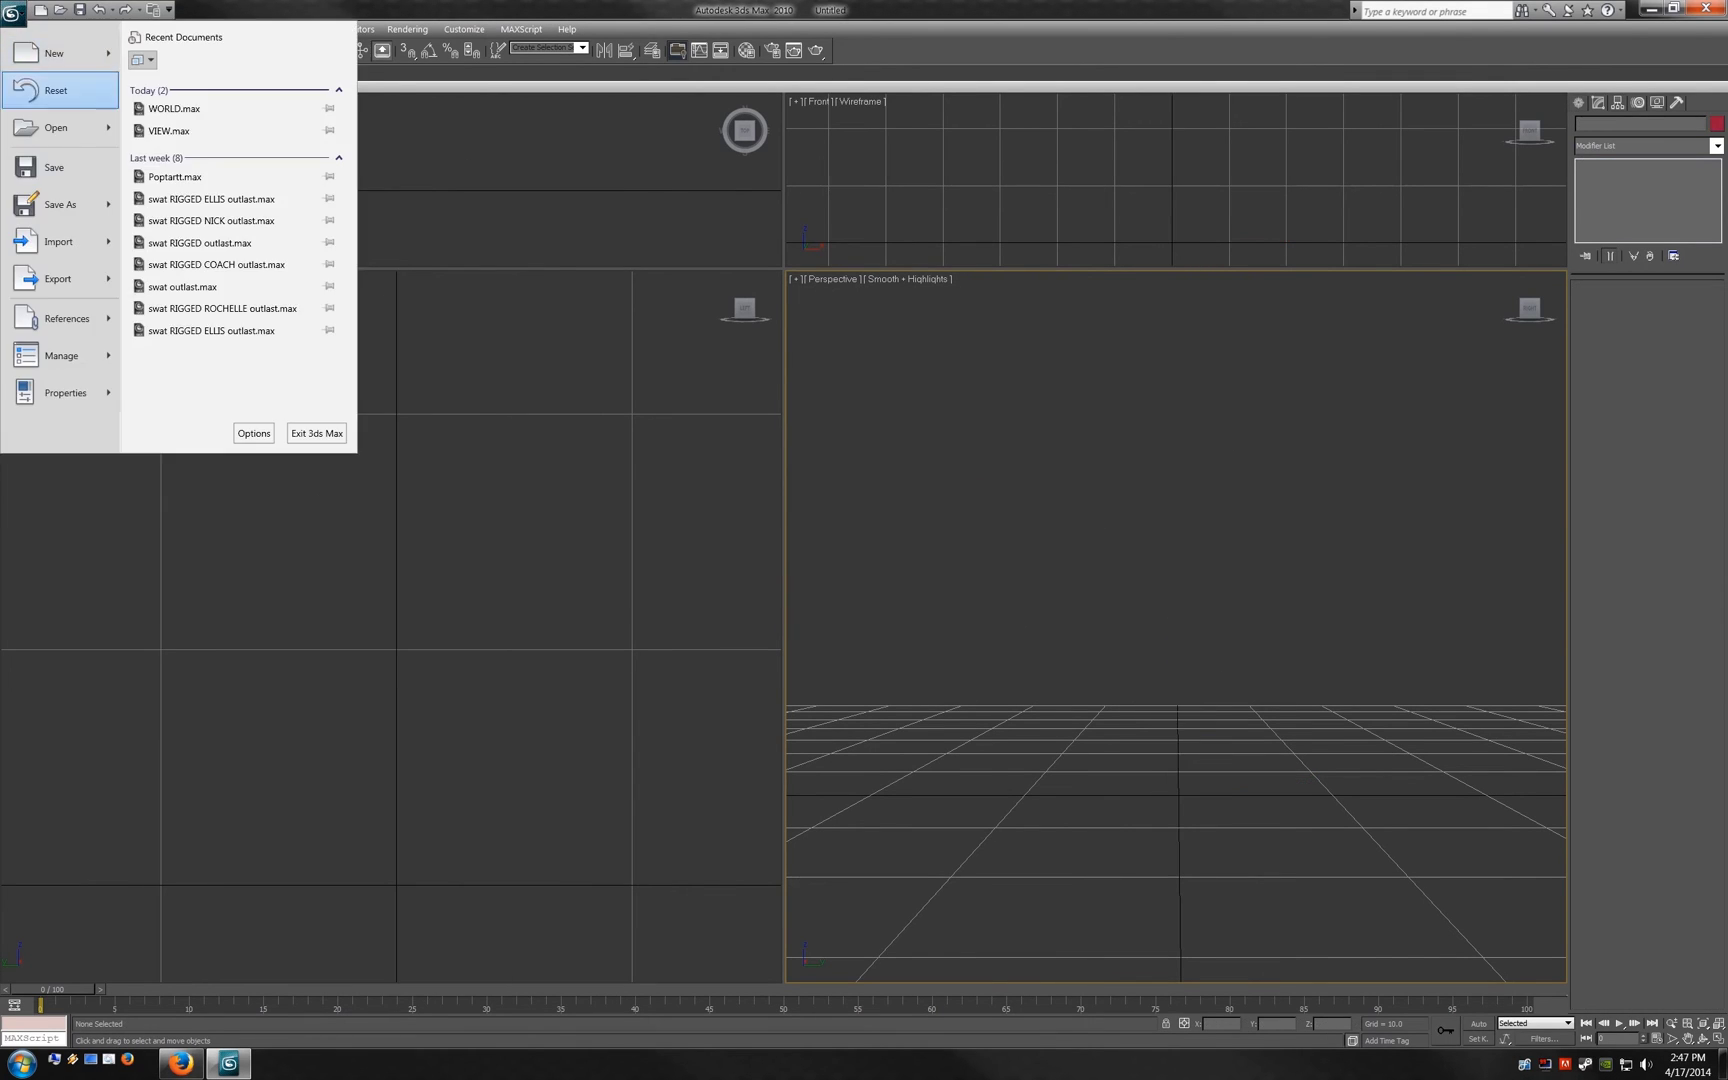
pyautogui.click(57, 241)
pyautogui.click(648, 203)
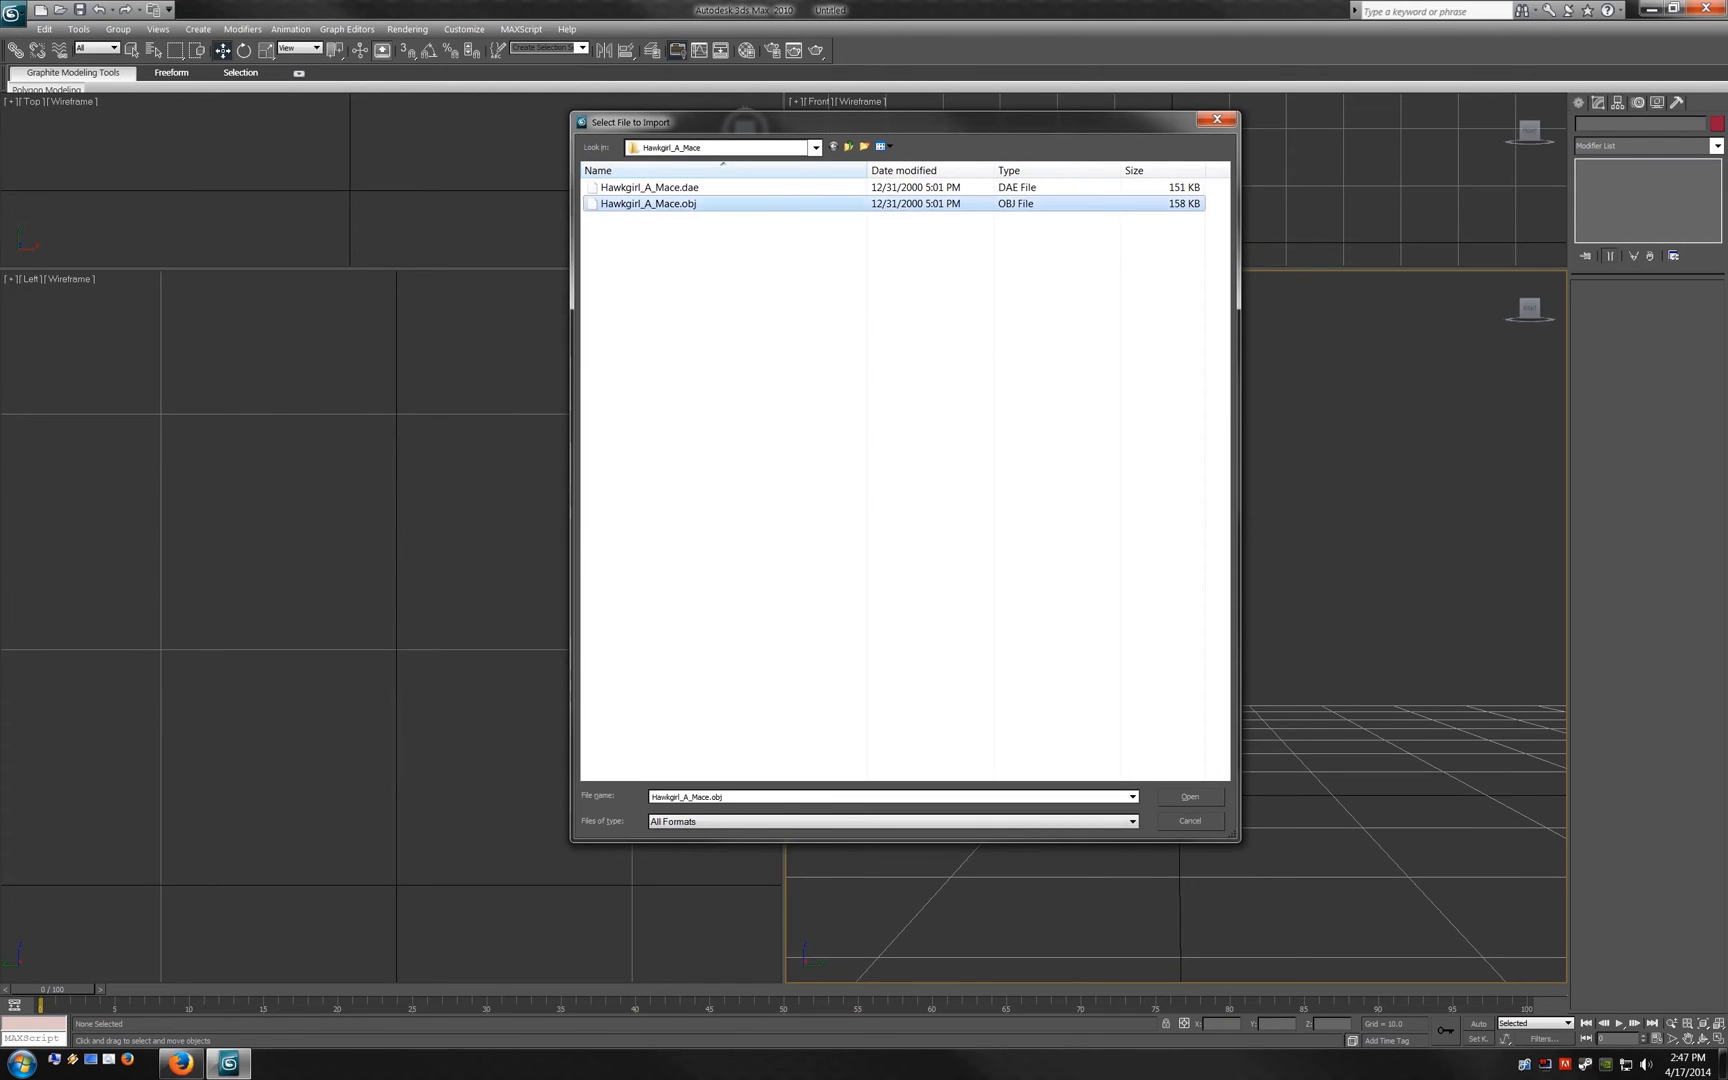
pyautogui.click(1189, 796)
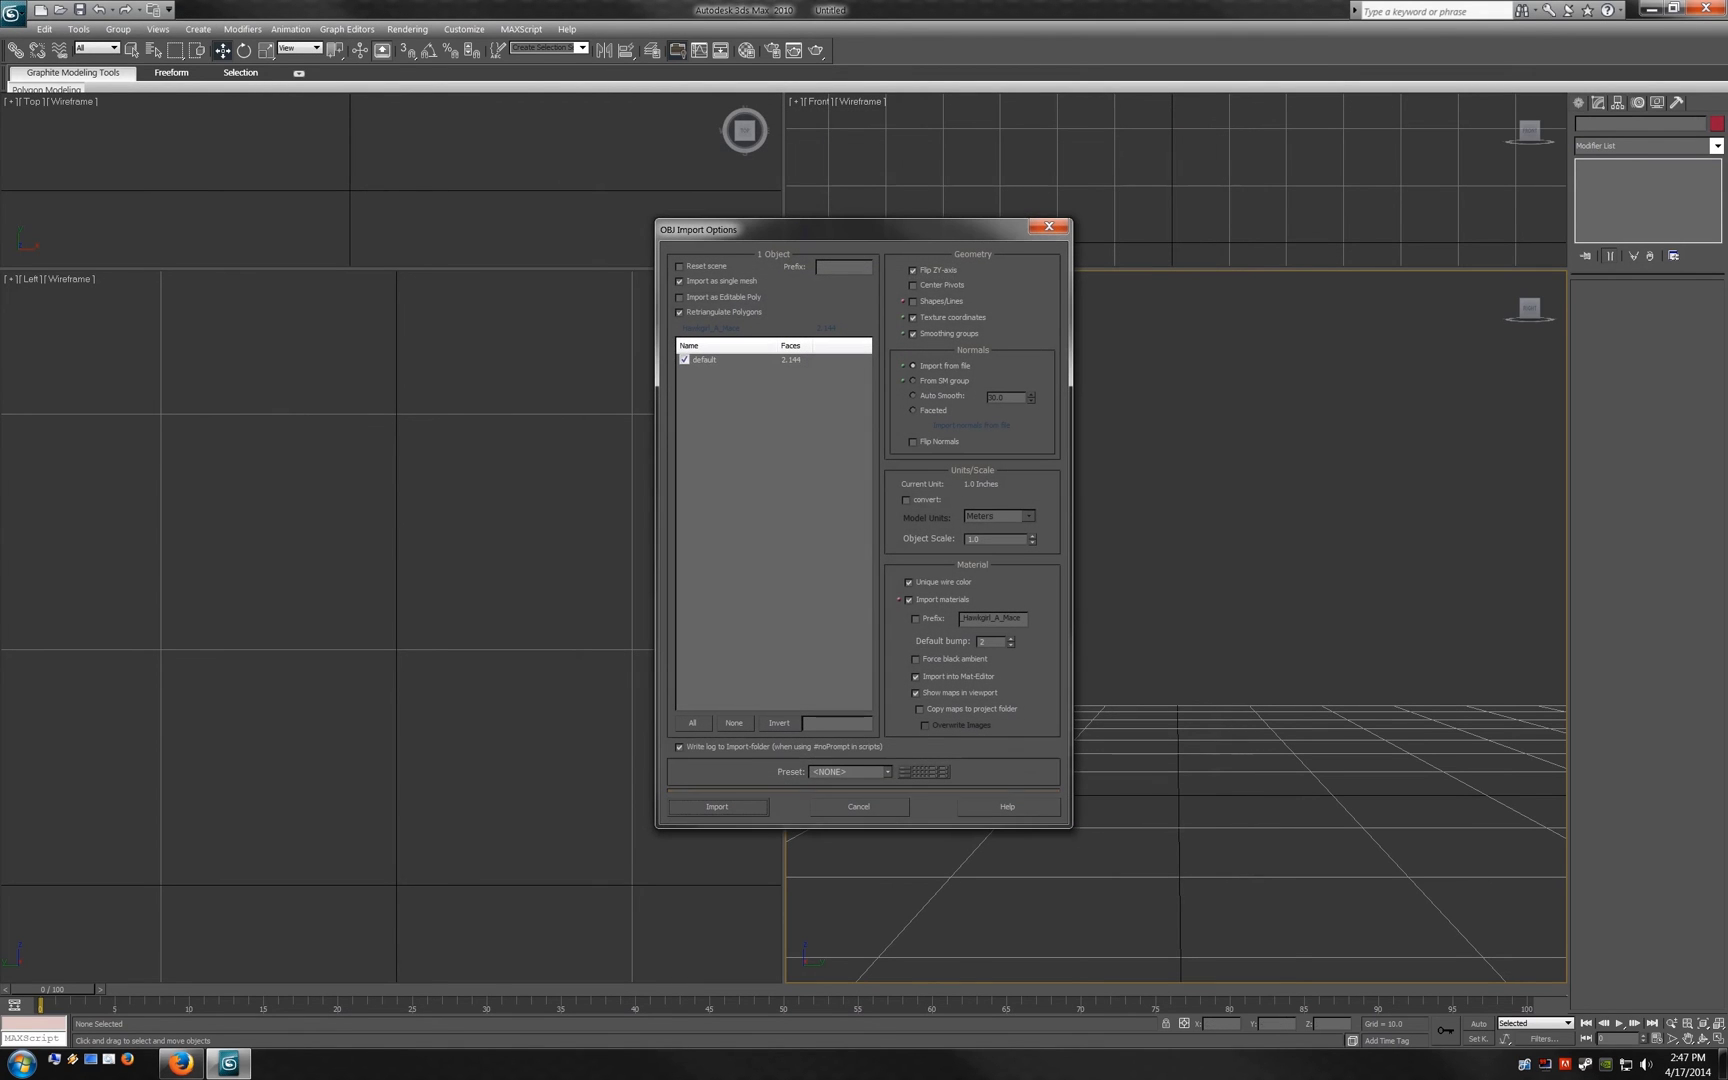
pyautogui.press('Return')
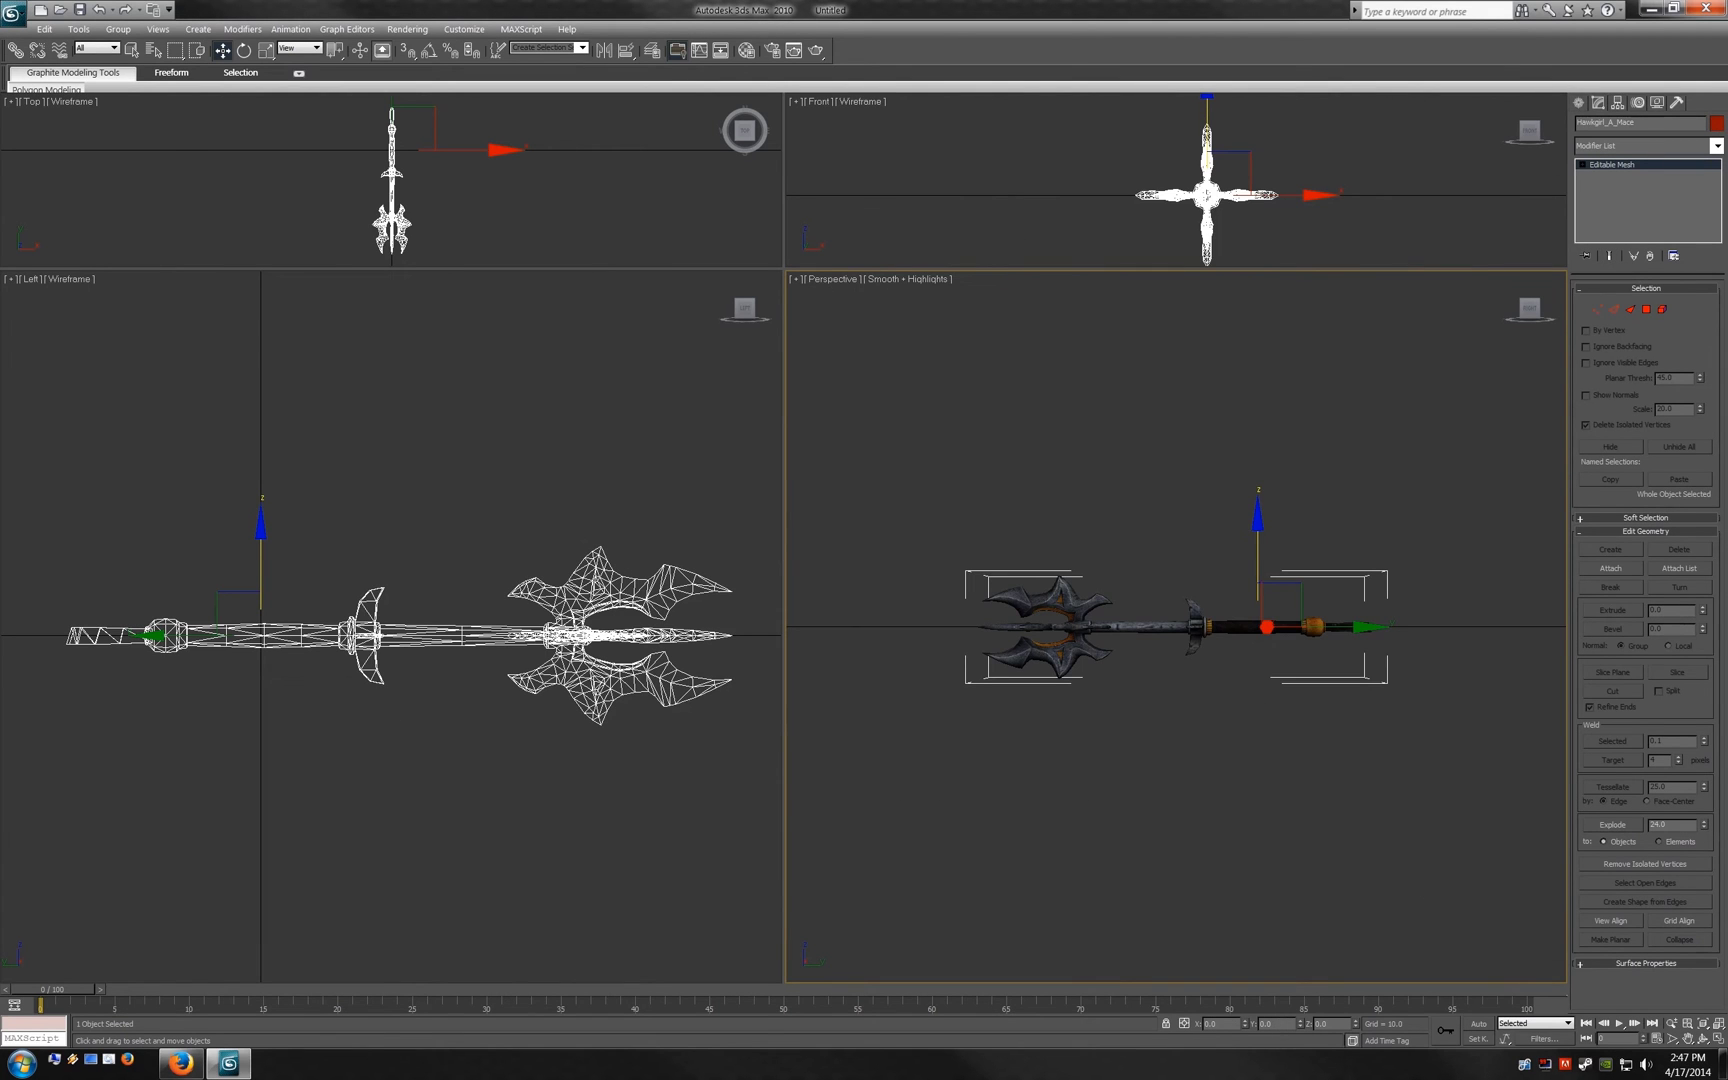
# Step: Scale the imported mace up to about 728%
pyautogui.keyDown('alt'); pyautogui.moveTo(1250, 700); pyautogui.dragTo(1180, 700, button='middle'); pyautogui.keyUp('alt')
pyautogui.press('r')
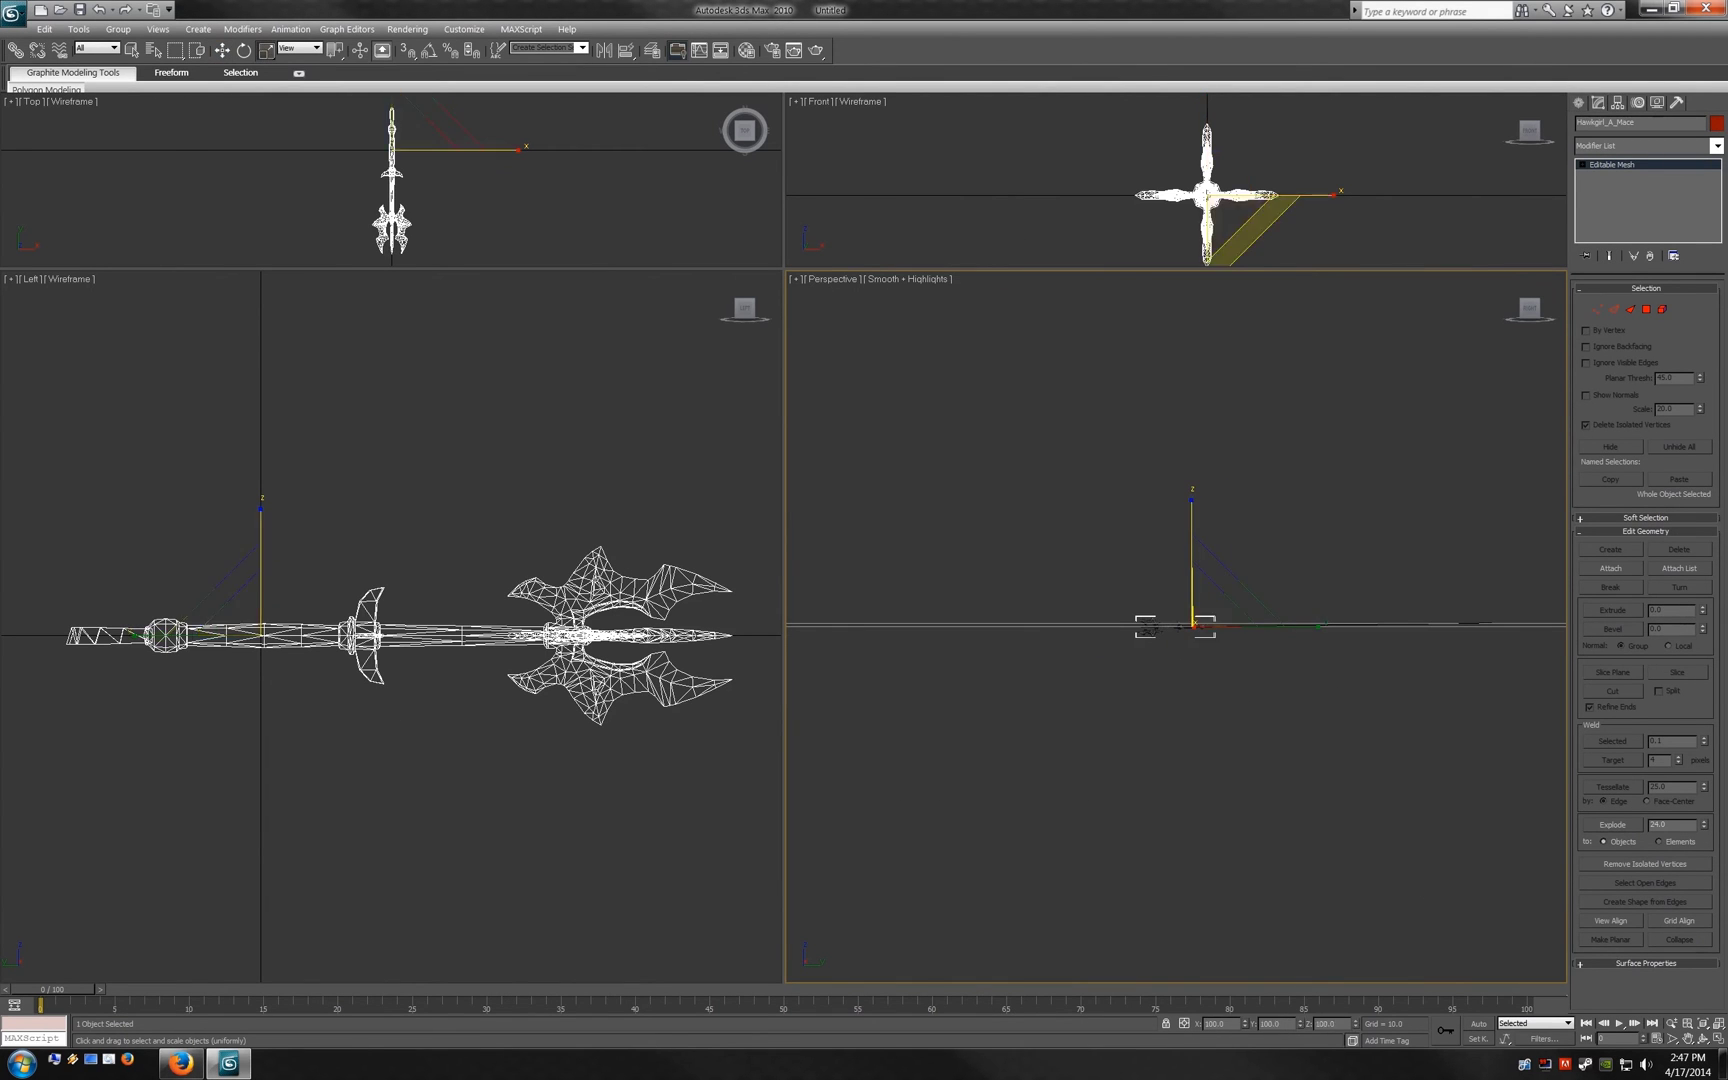
pyautogui.moveTo(1195, 620); pyautogui.dragTo(1200, 450)
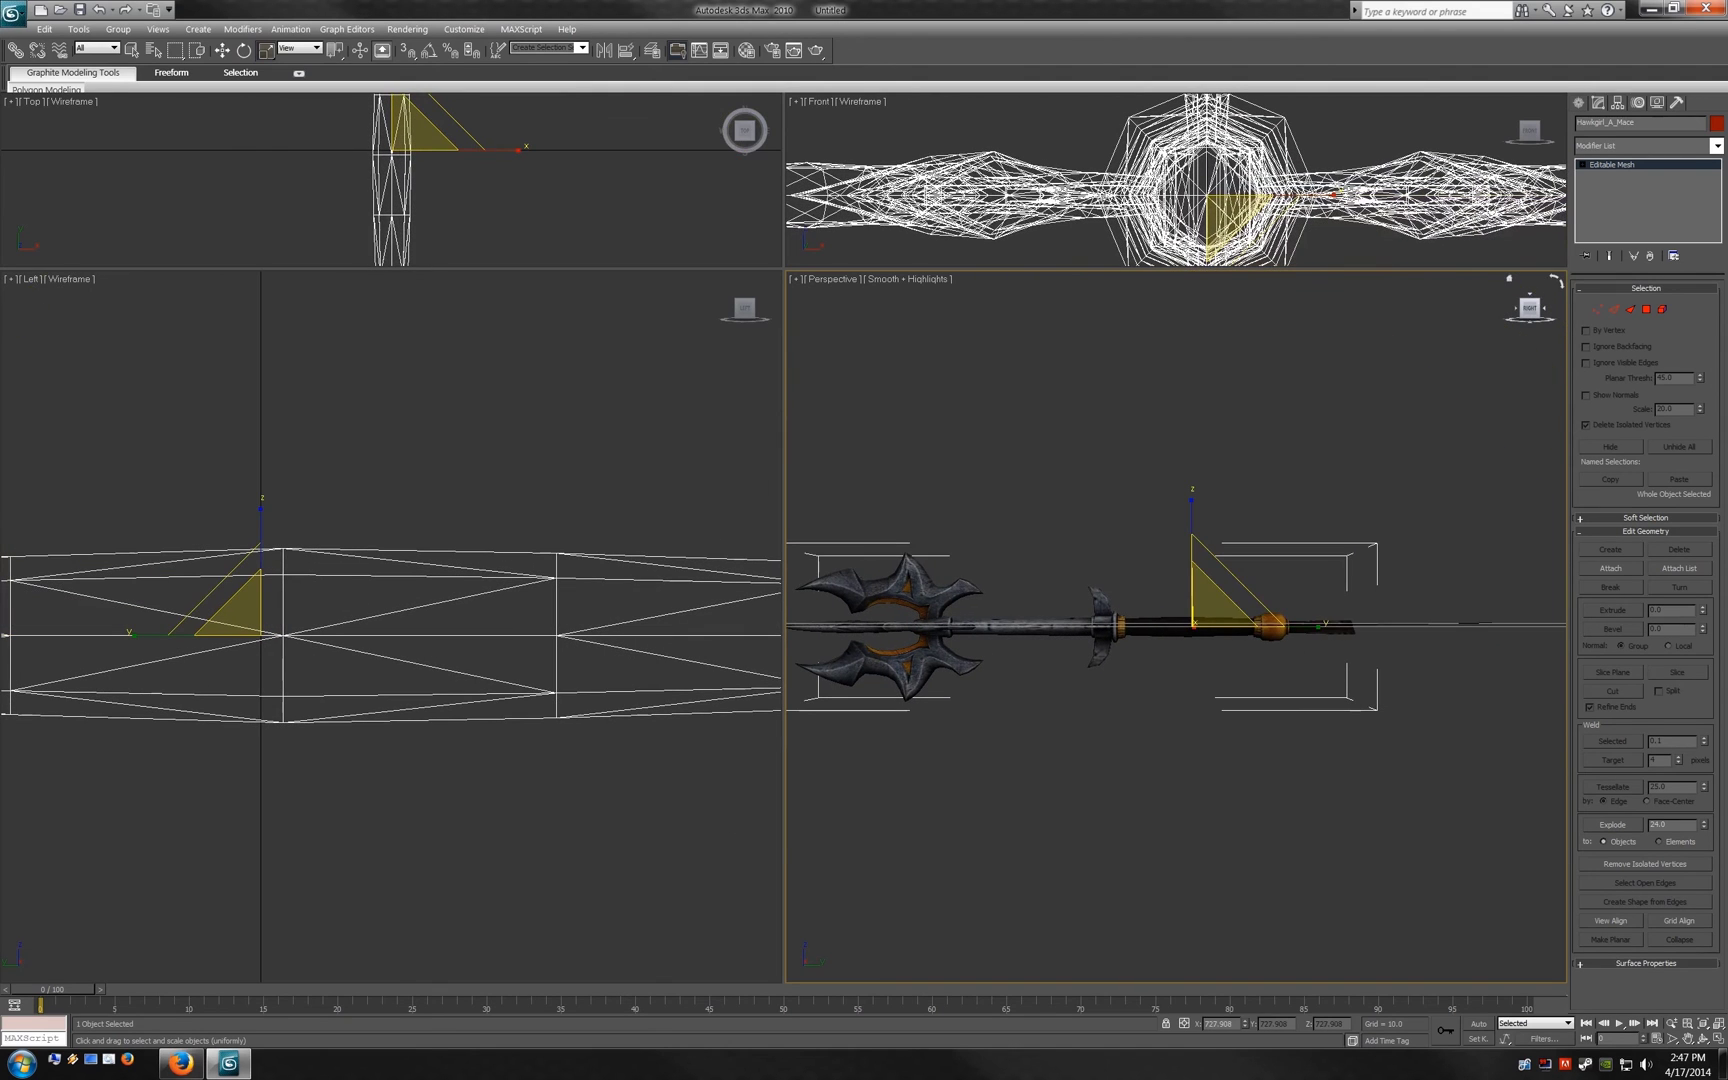
# Step: Import VIEW.smd from the Compiling Files folder
pyautogui.click(13, 13)
pyautogui.click(40, 243)
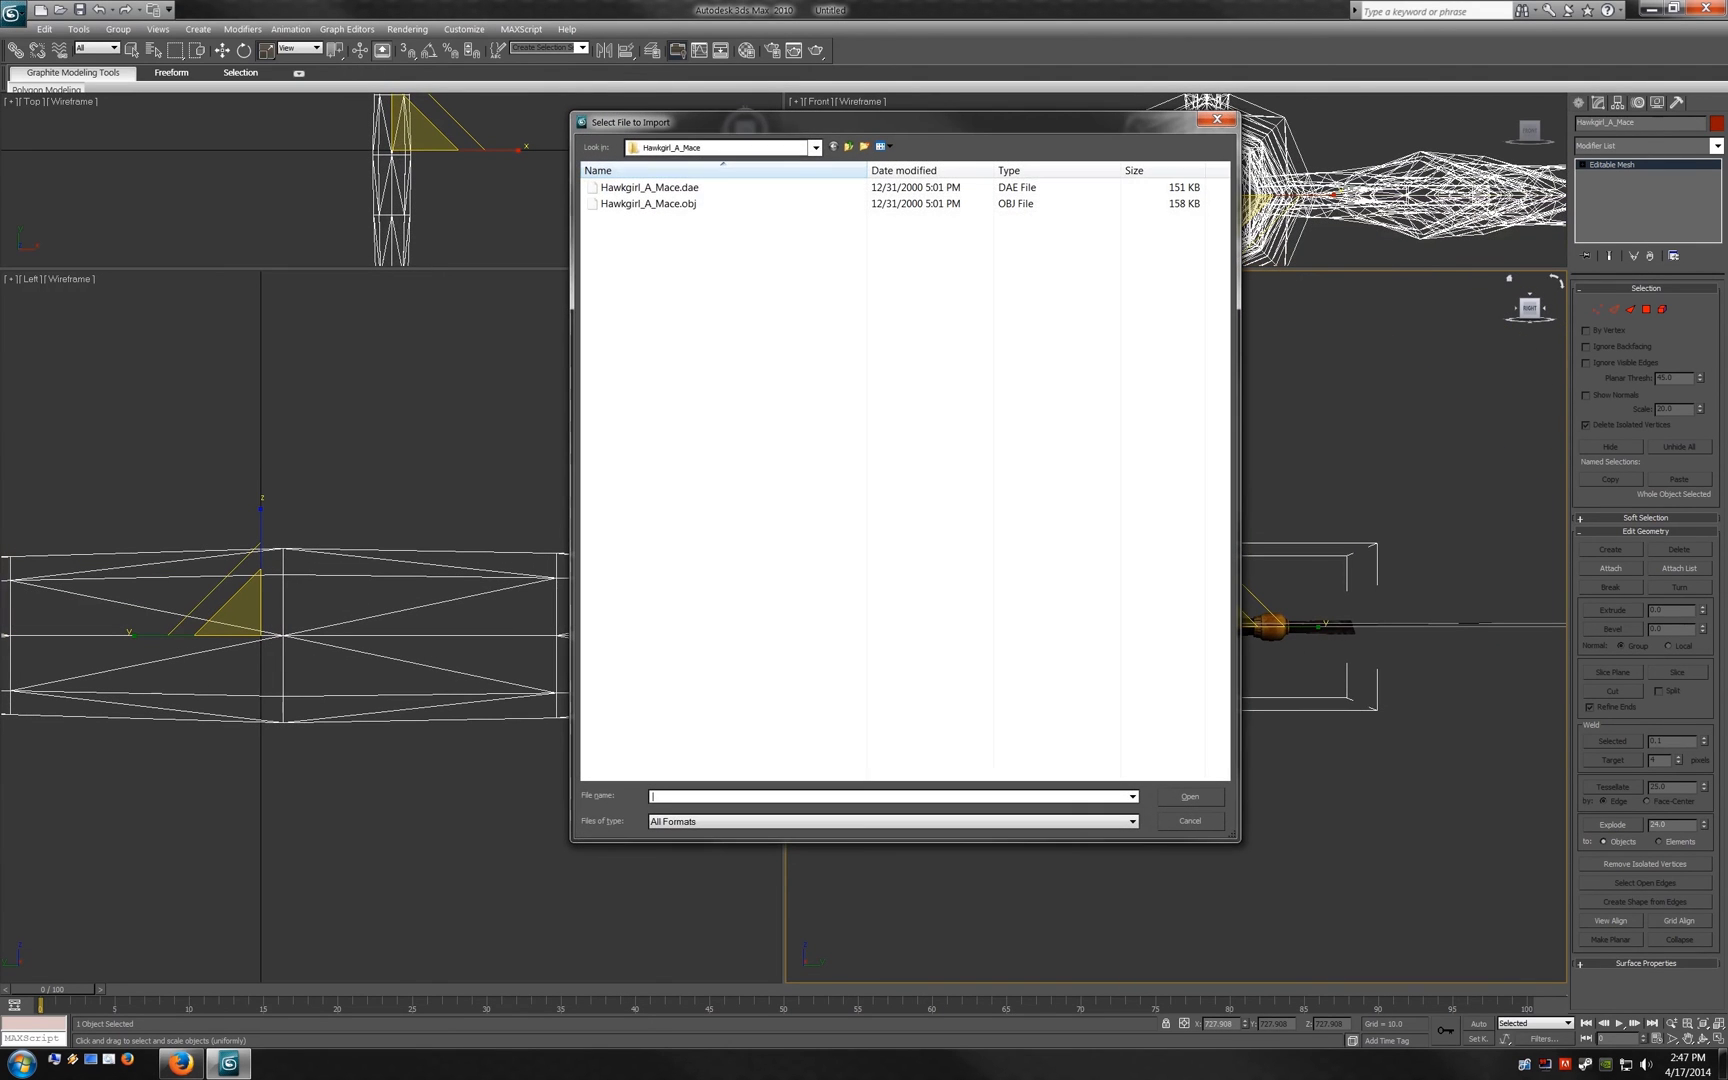
pyautogui.click(815, 147)
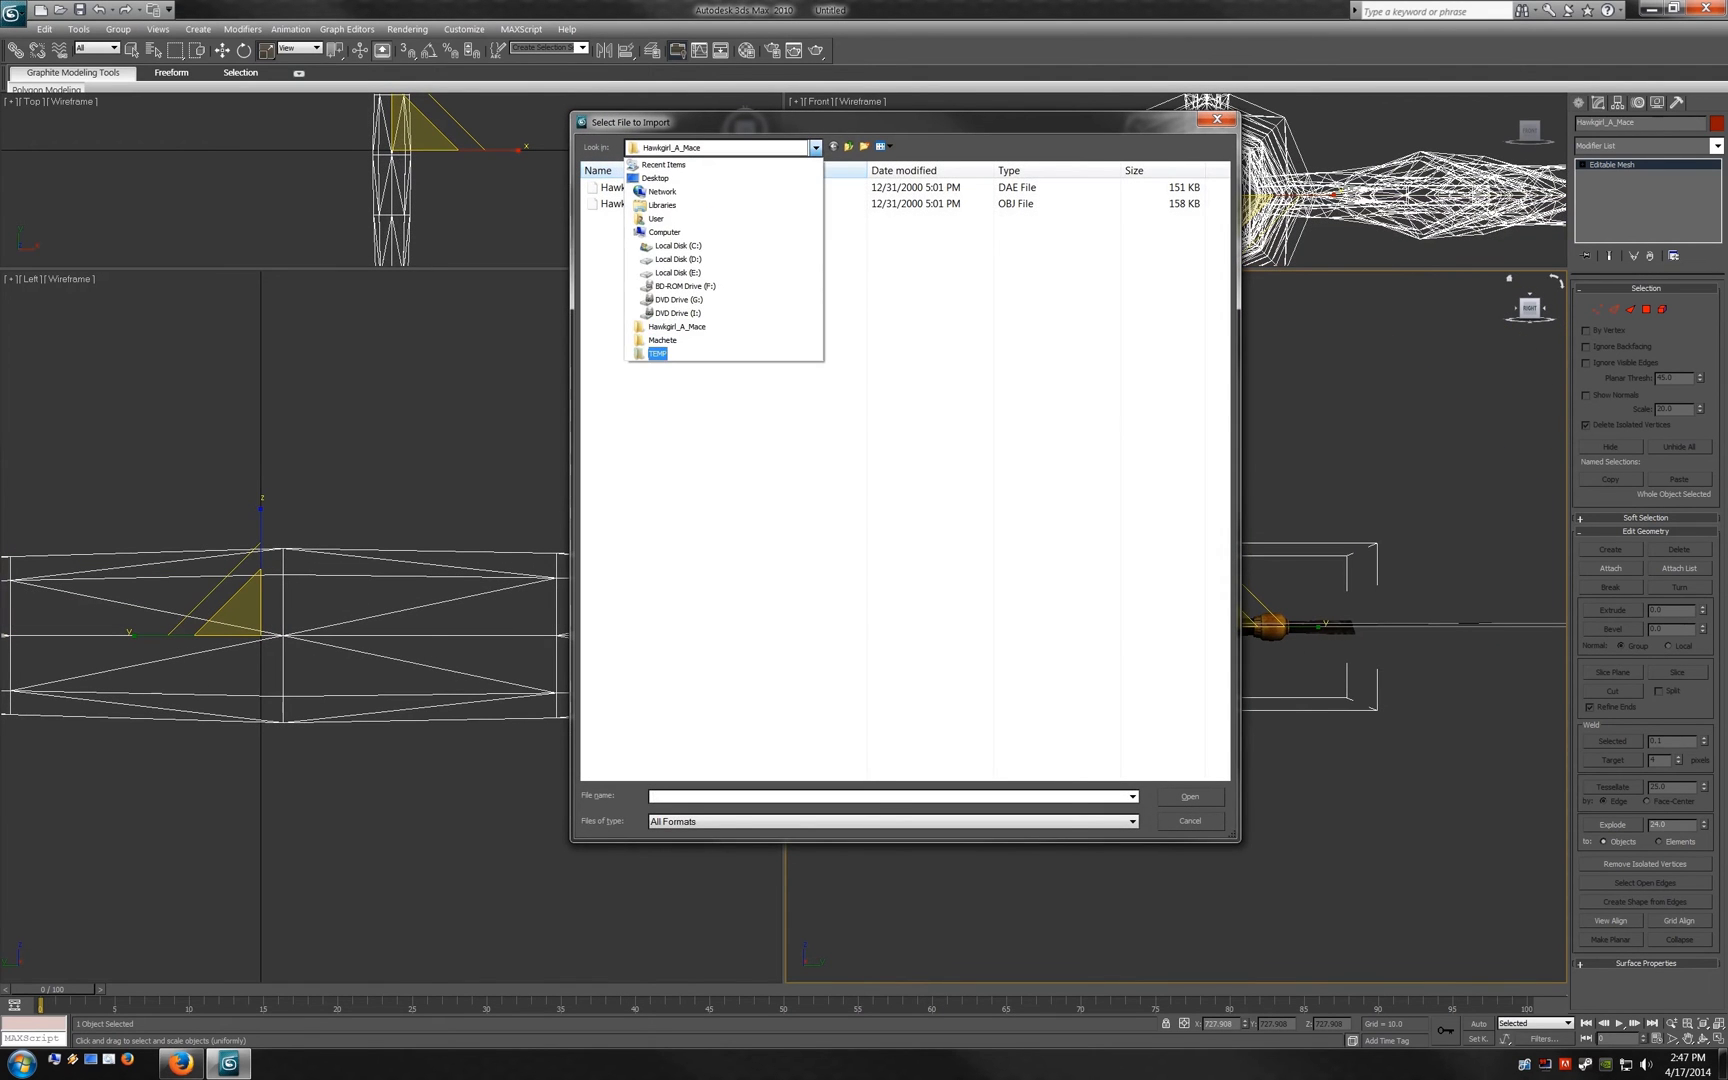
pyautogui.press('Escape')
pyautogui.press('BackSpace')
pyautogui.press('BackSpace')
pyautogui.doubleClick(620, 187)
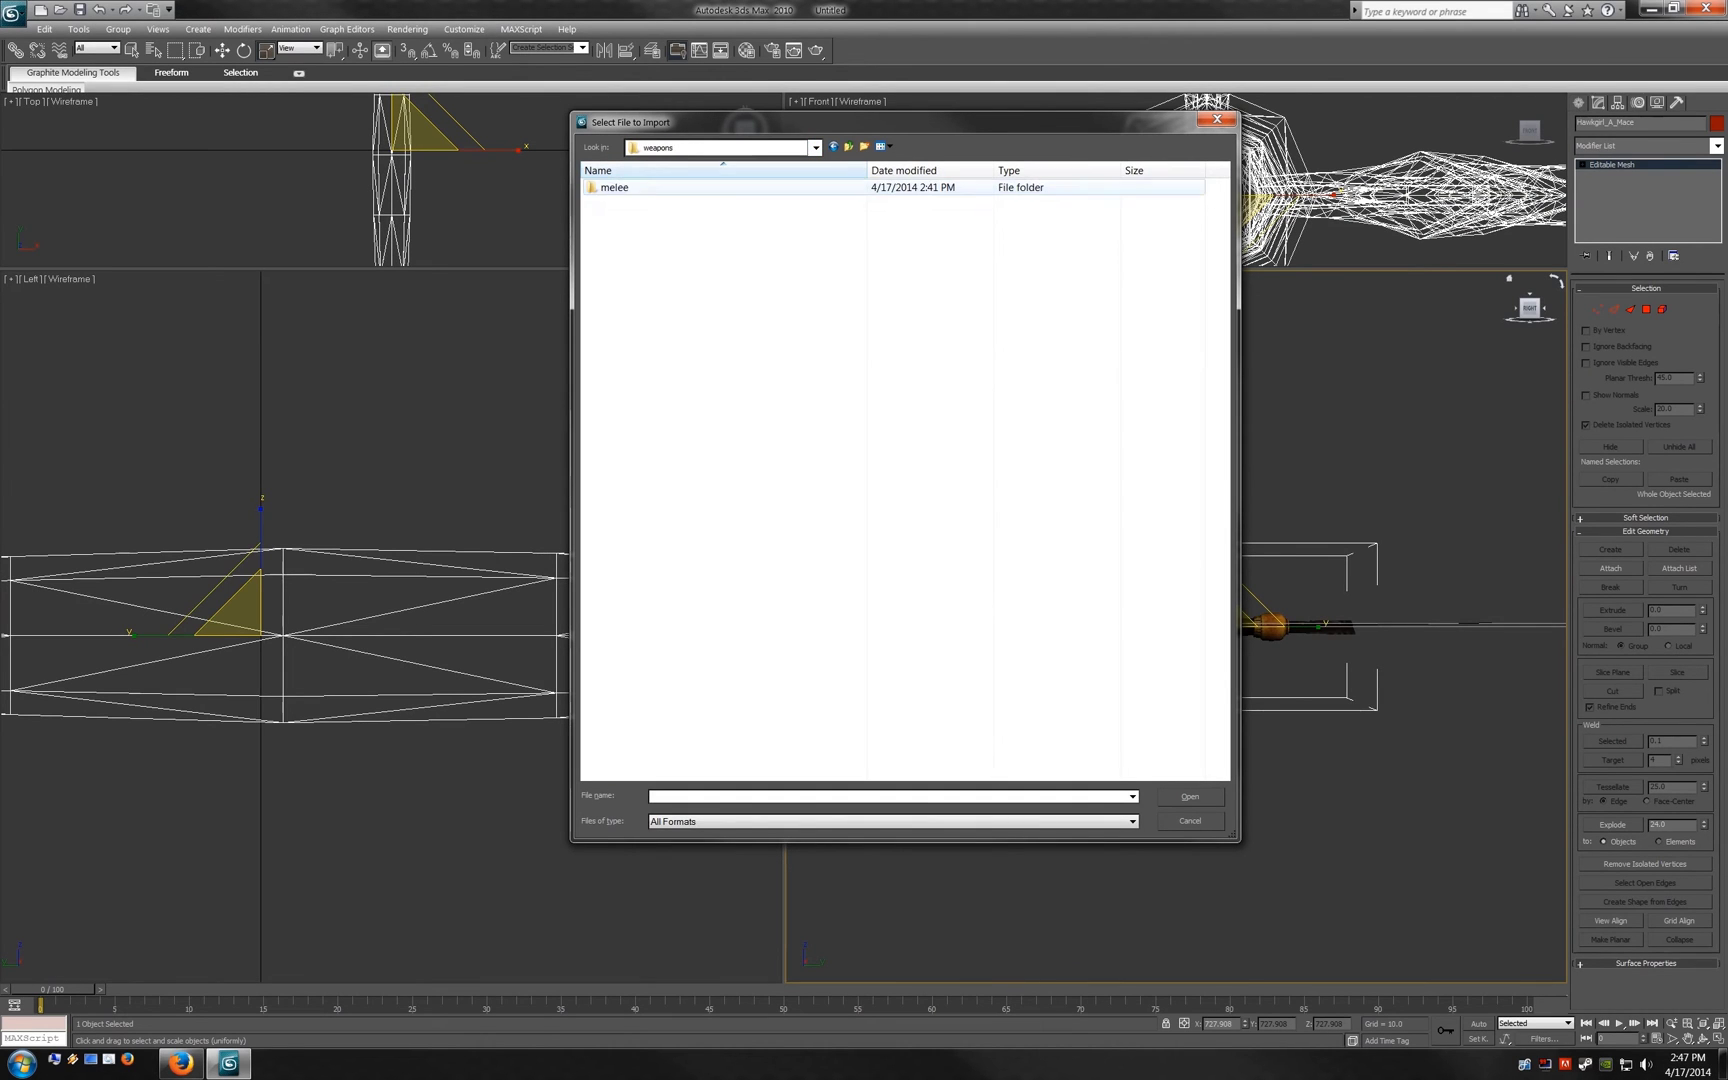
pyautogui.doubleClick(620, 187)
pyautogui.press('Down')
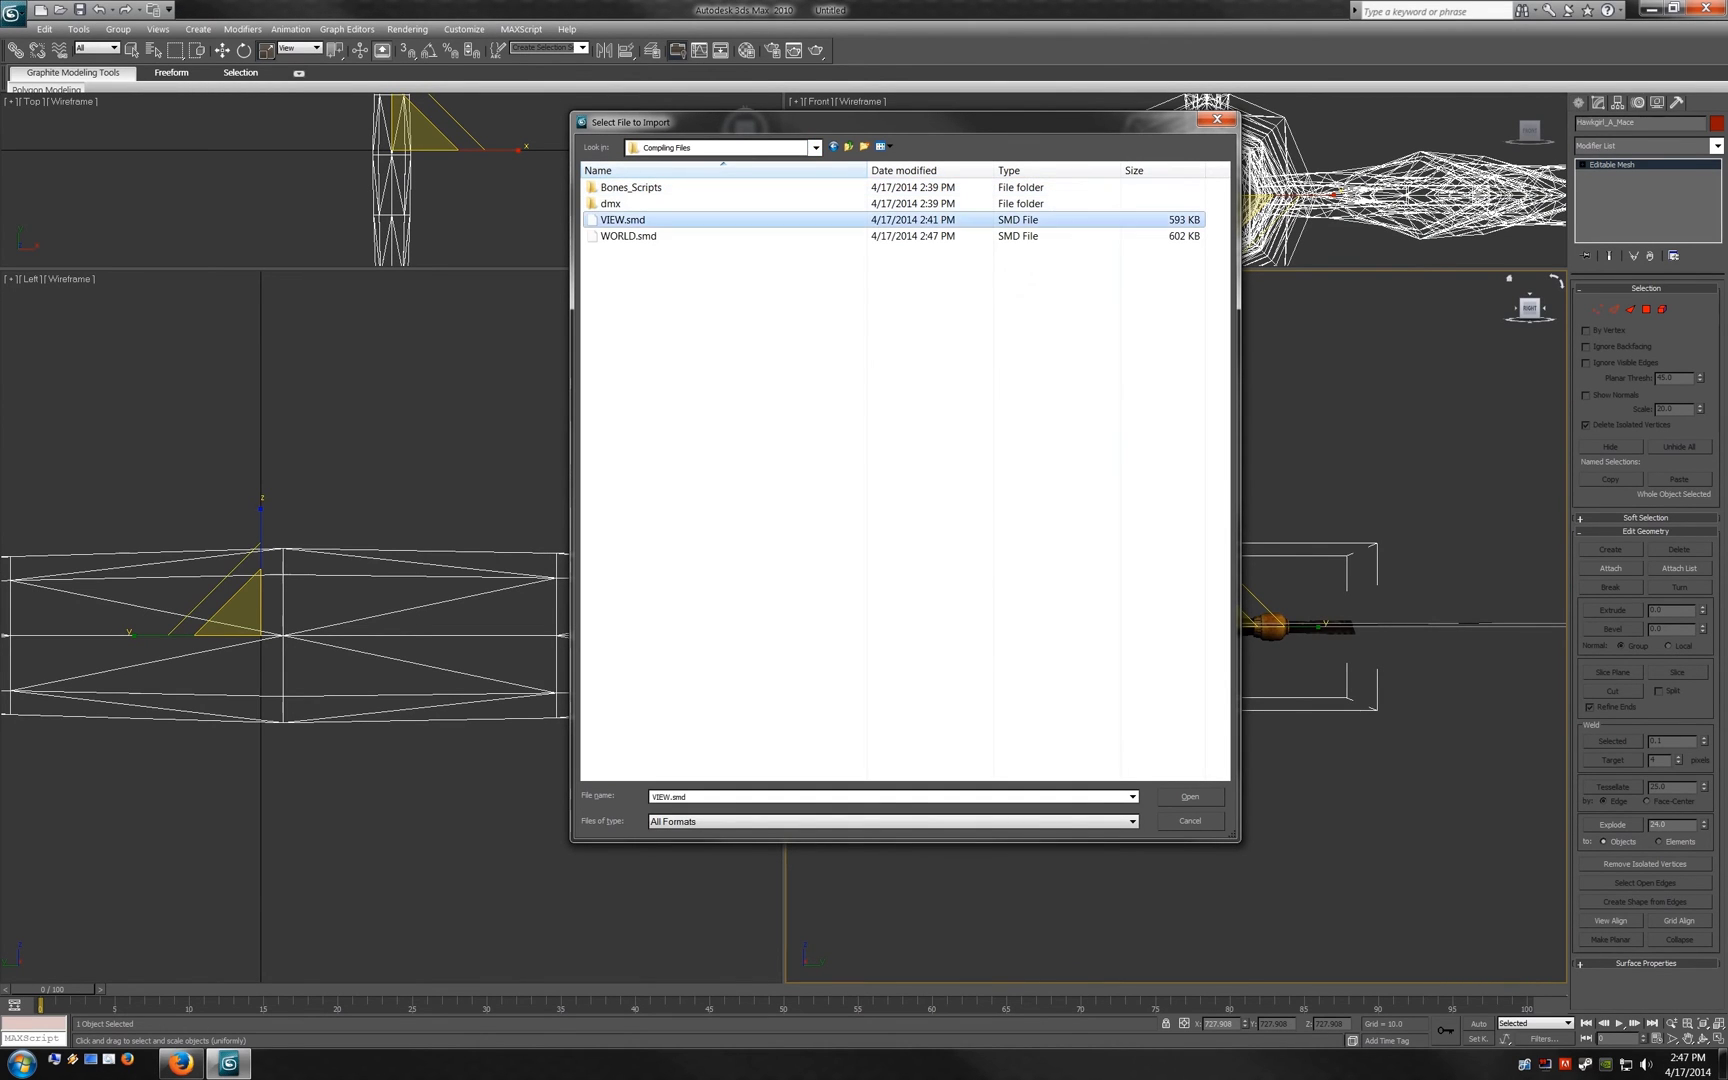
pyautogui.press('Return')
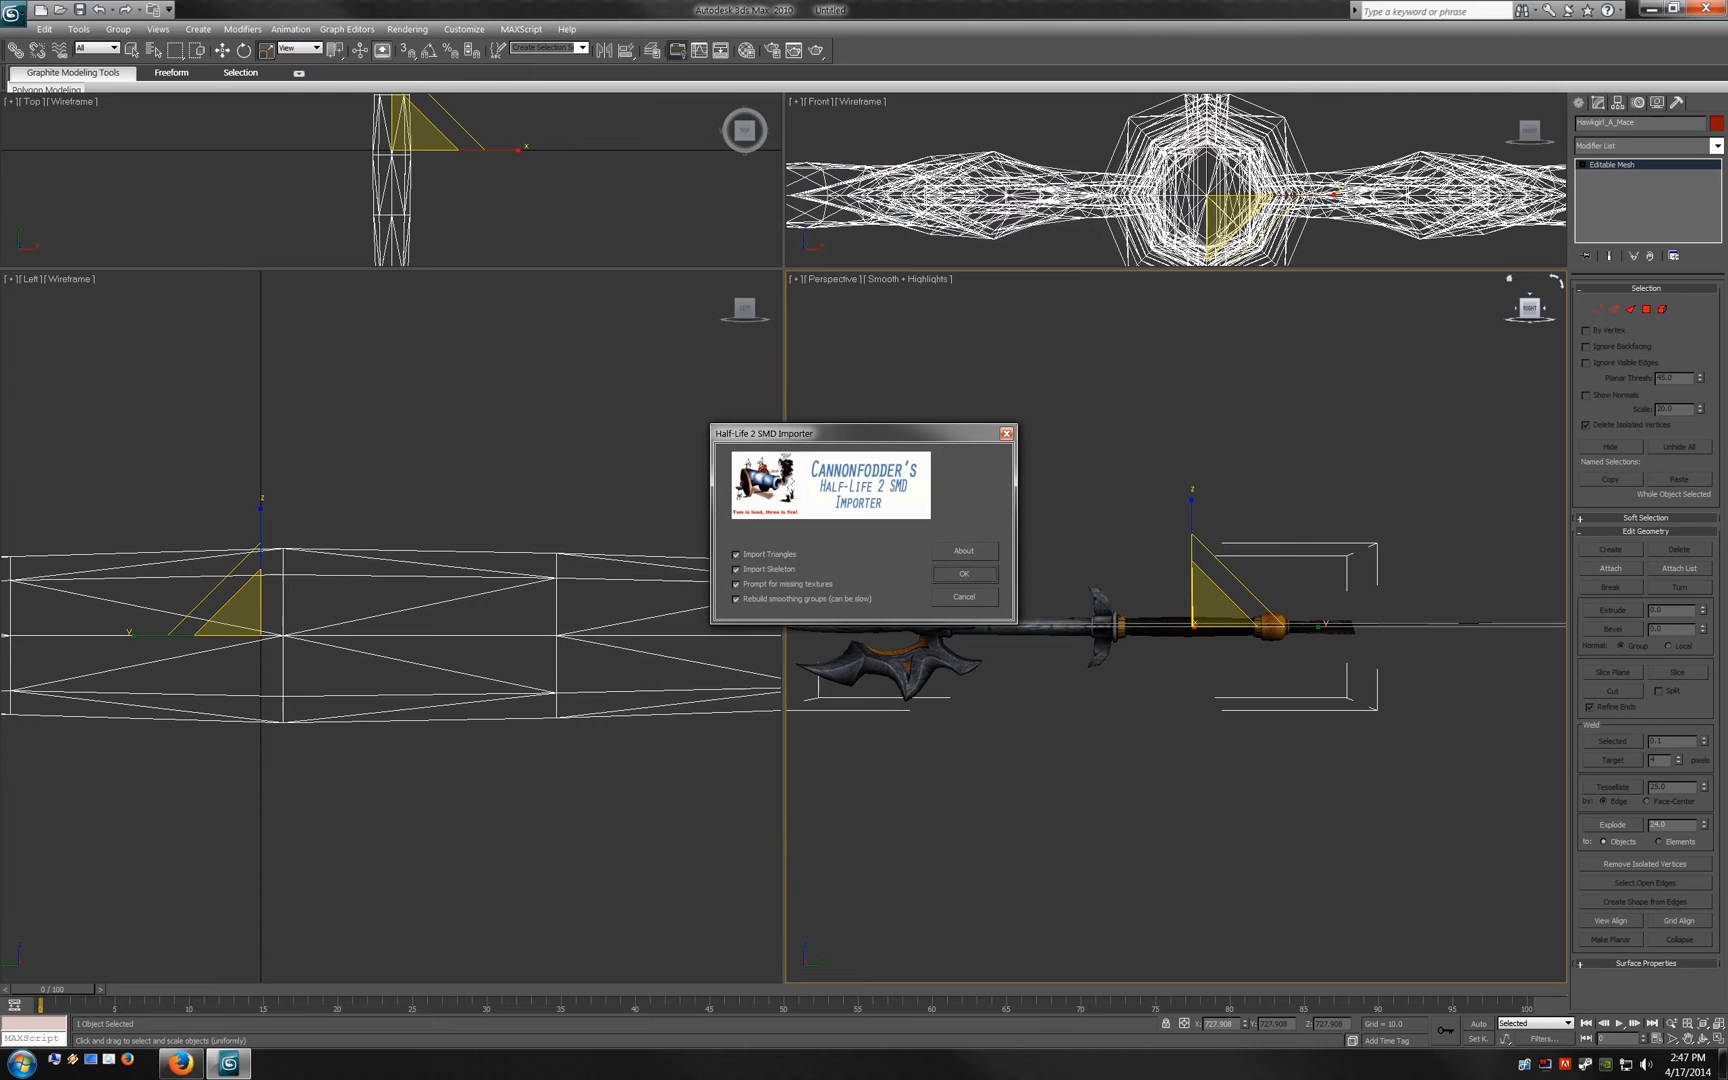
# Step: Finish importing VIEW.smd, then raise the mace to the arm's hand and scale it up
pyautogui.press('Return')
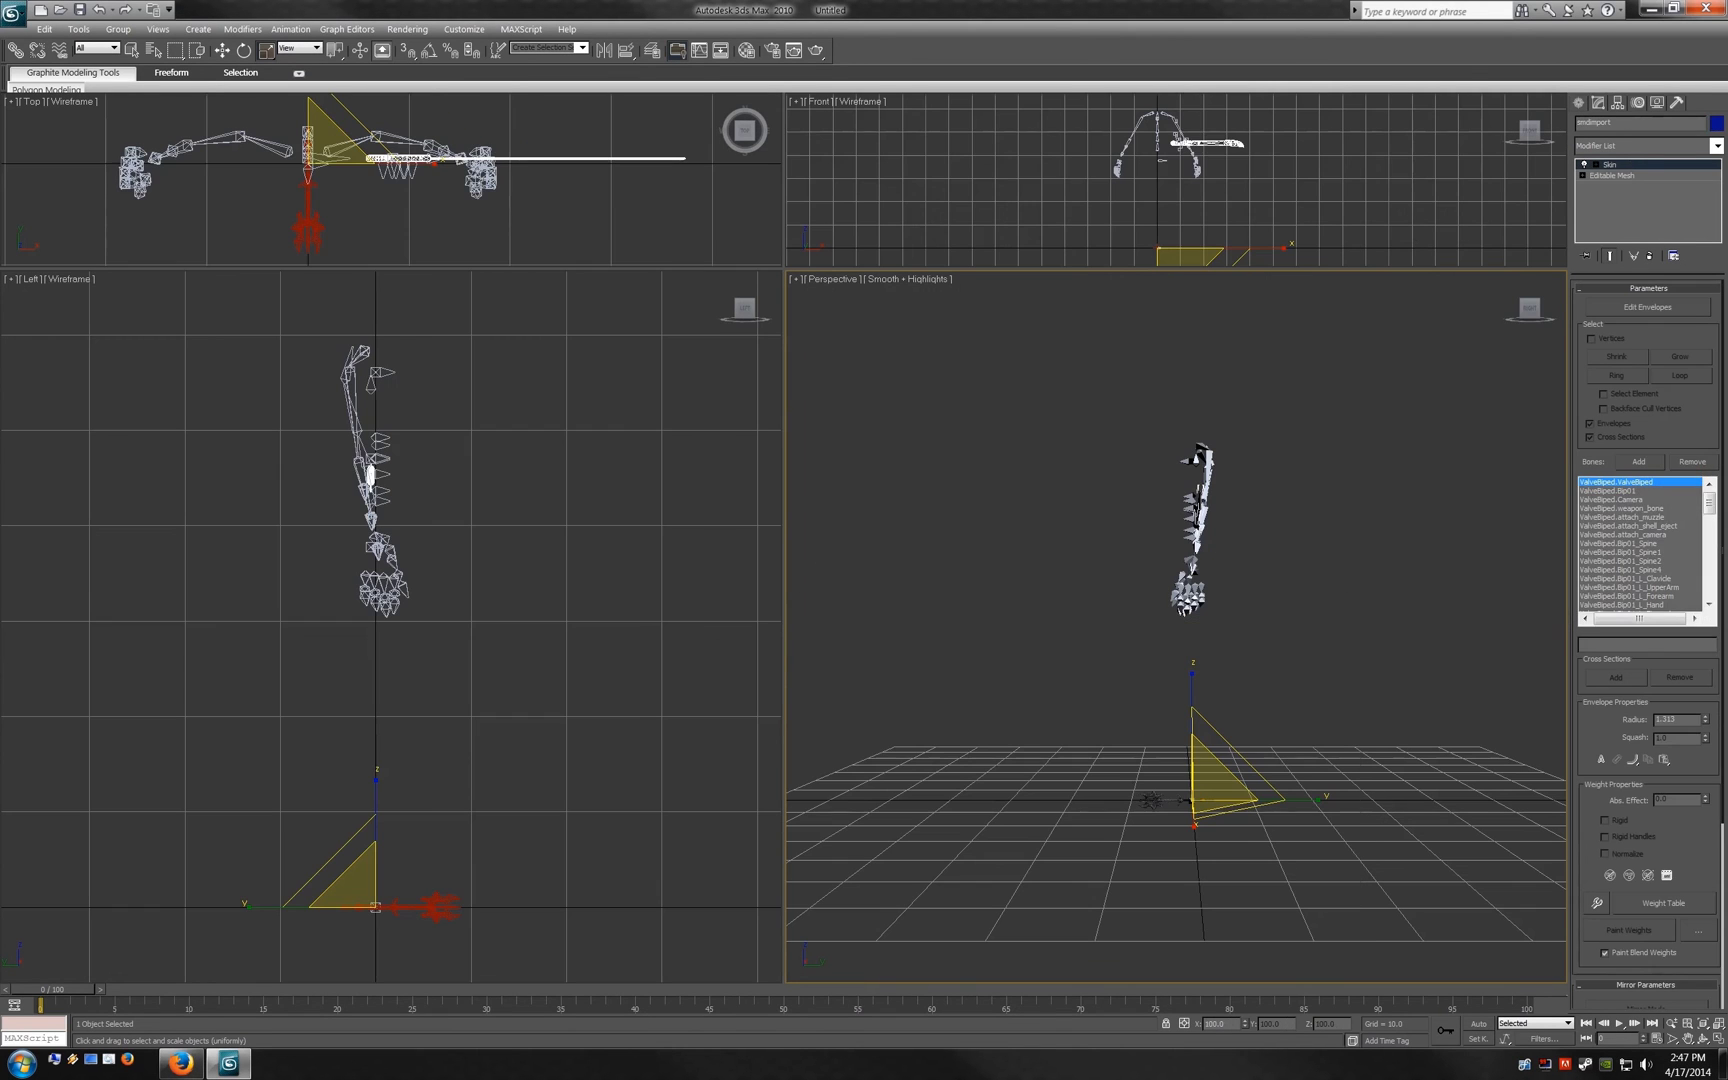
pyautogui.hotkey('ctrl', 'd')
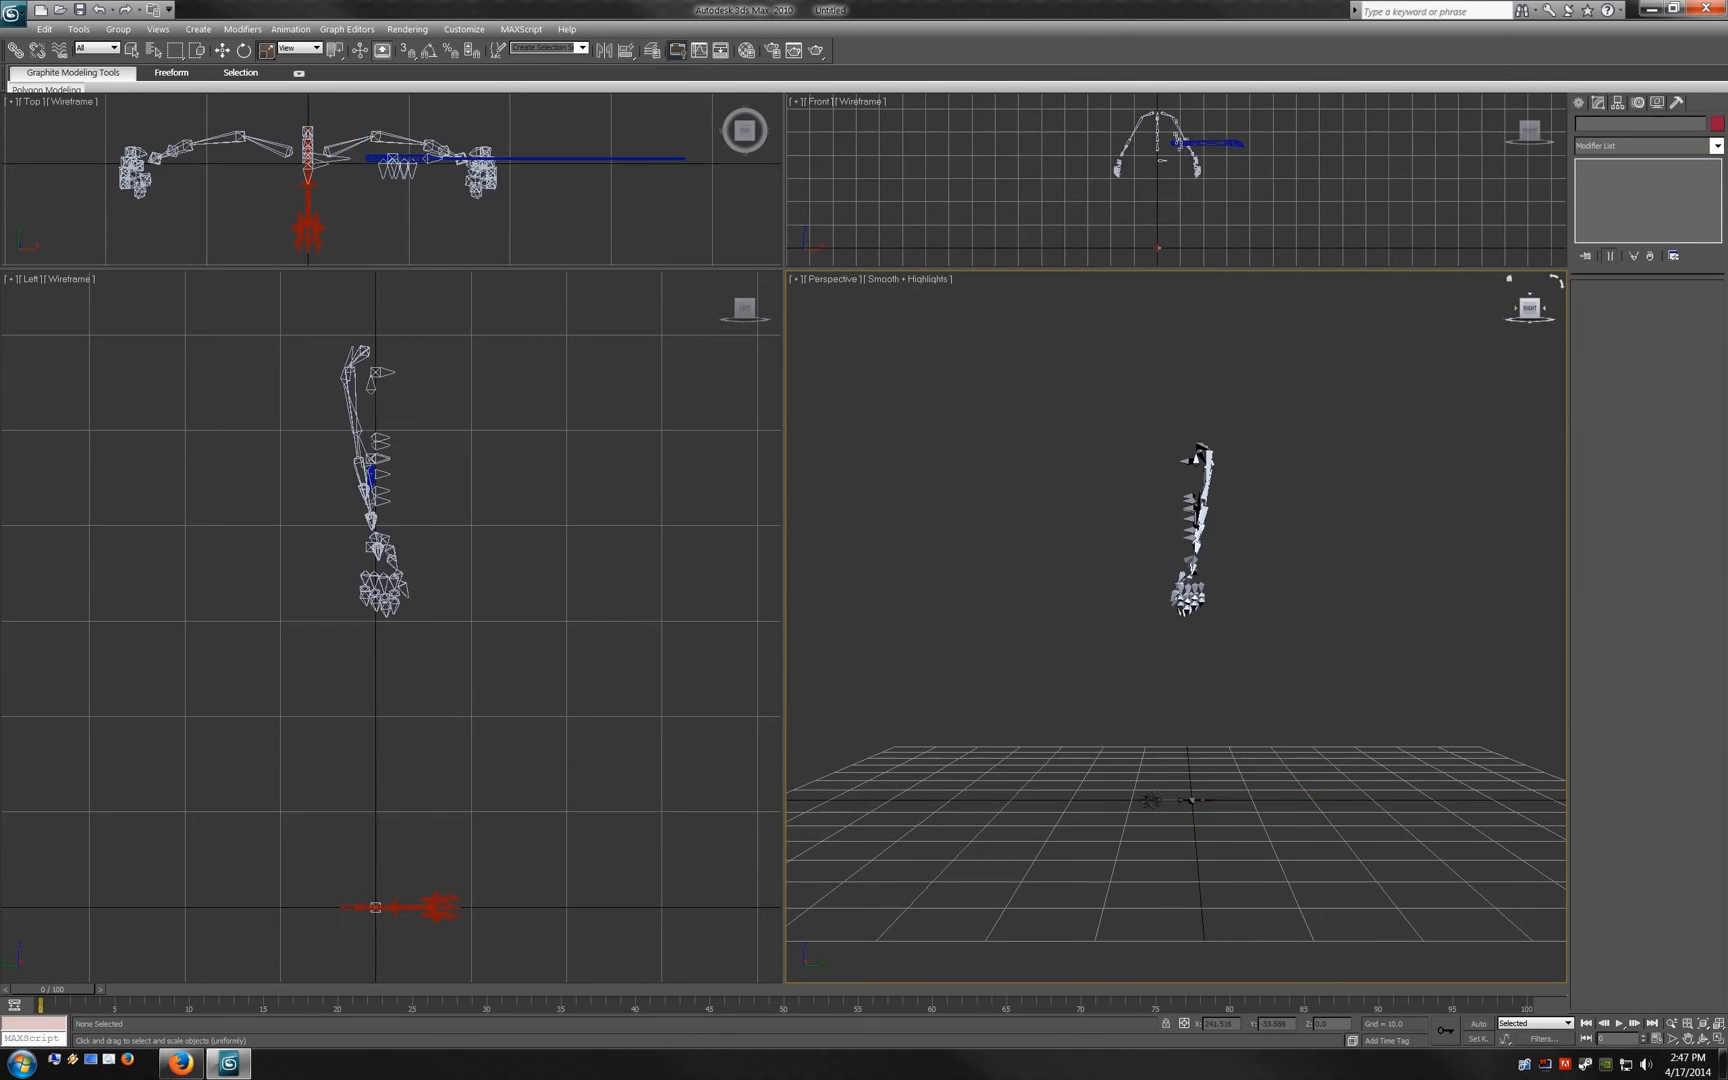
pyautogui.moveTo(1530, 308); pyautogui.dragTo(1490, 310)
pyautogui.click(1052, 830)
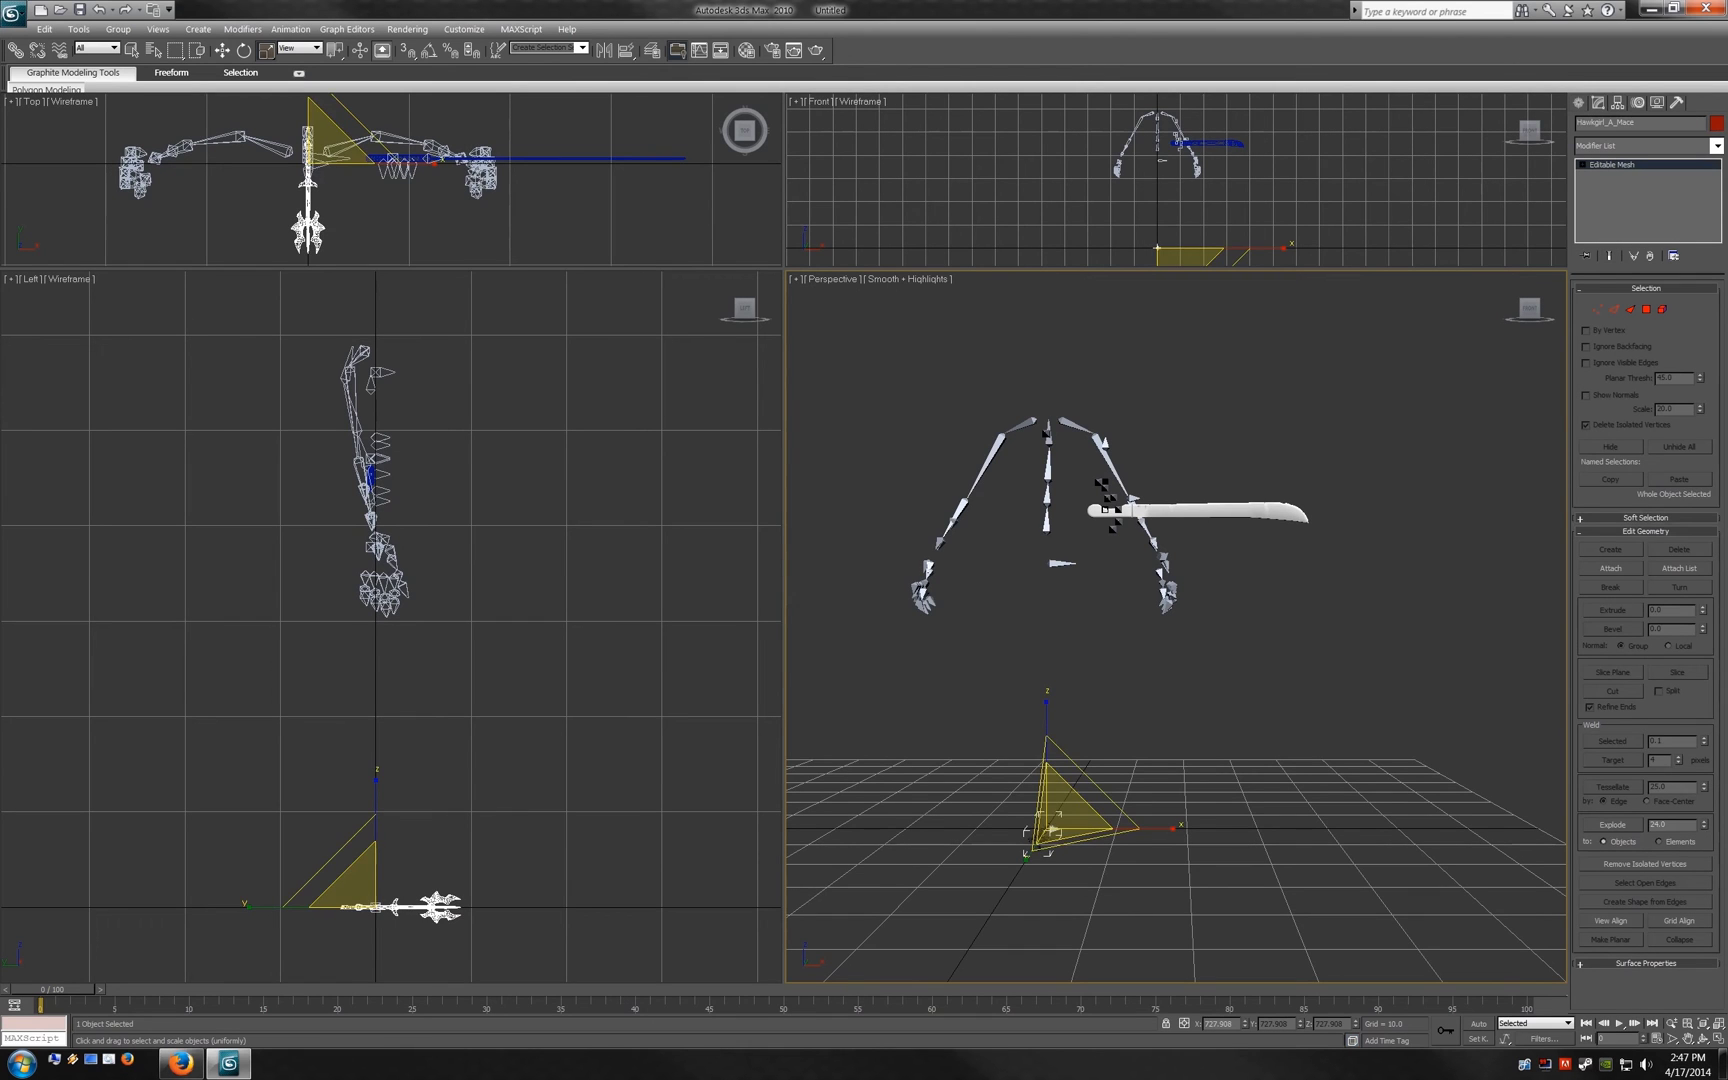
pyautogui.press('w')
pyautogui.moveTo(1047, 740); pyautogui.dragTo(1047, 425)
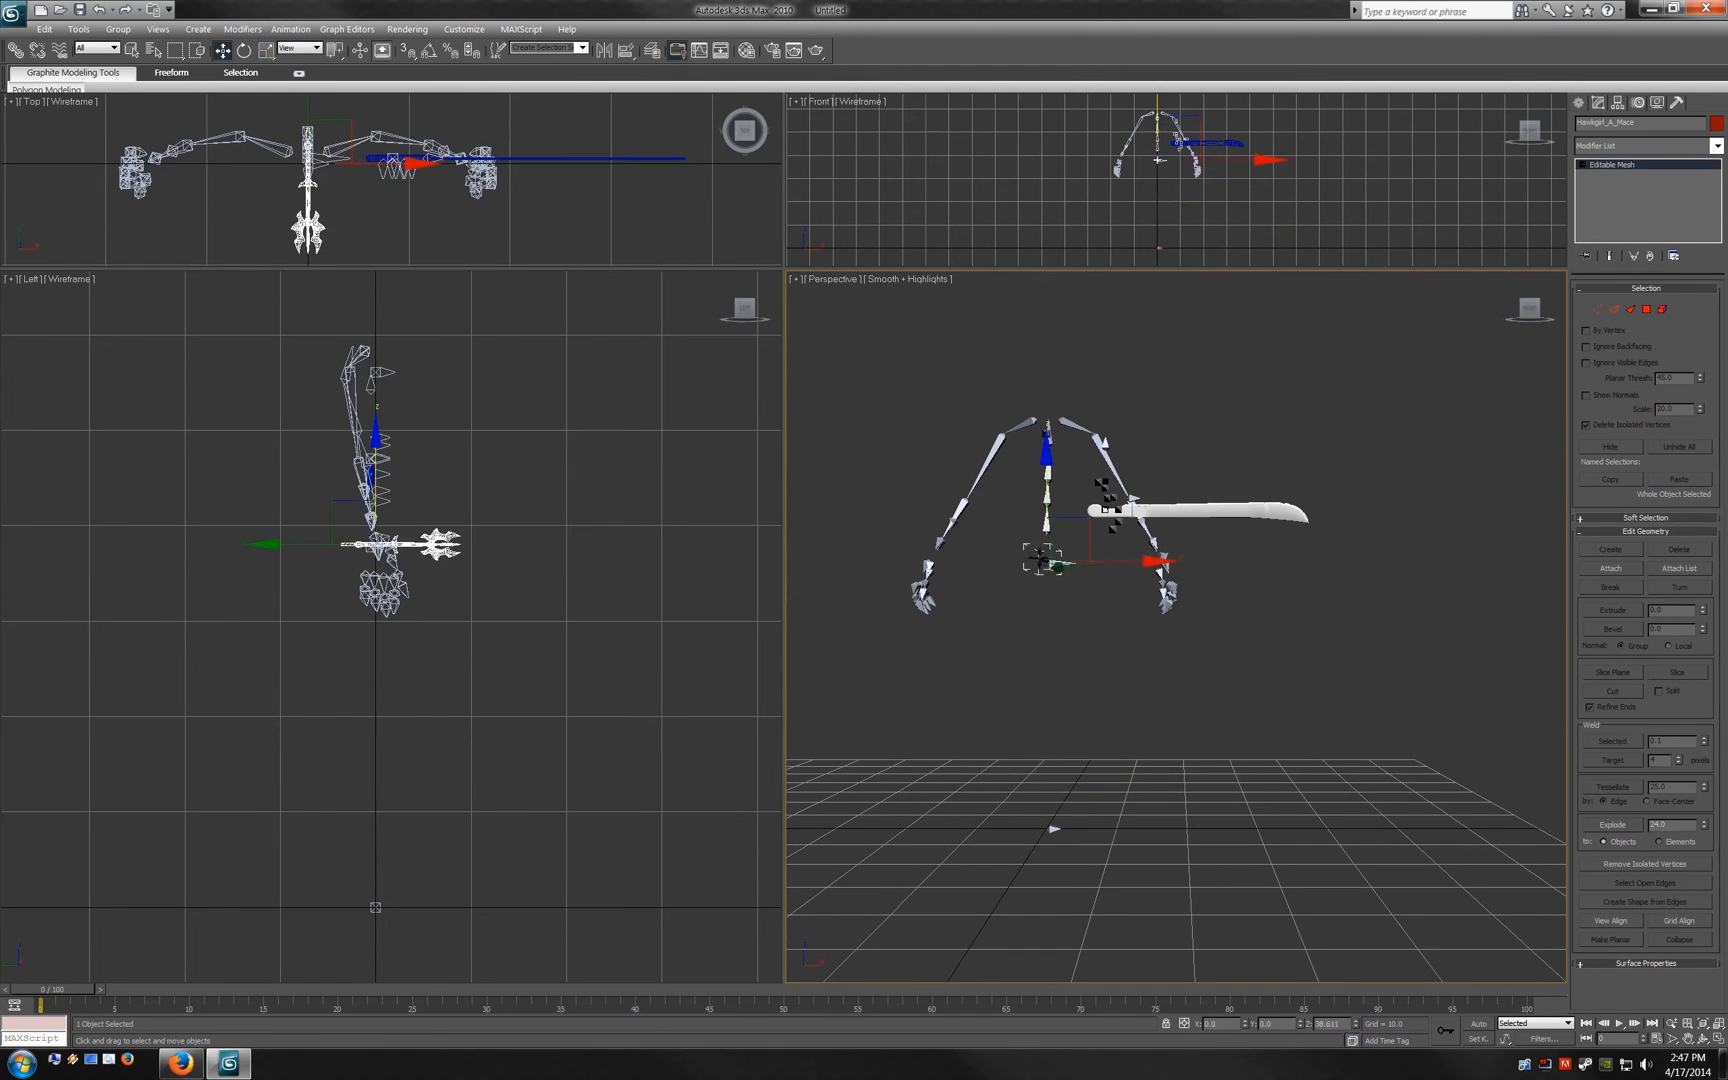
pyautogui.press('r')
pyautogui.moveTo(1042, 522); pyautogui.dragTo(1035, 505)
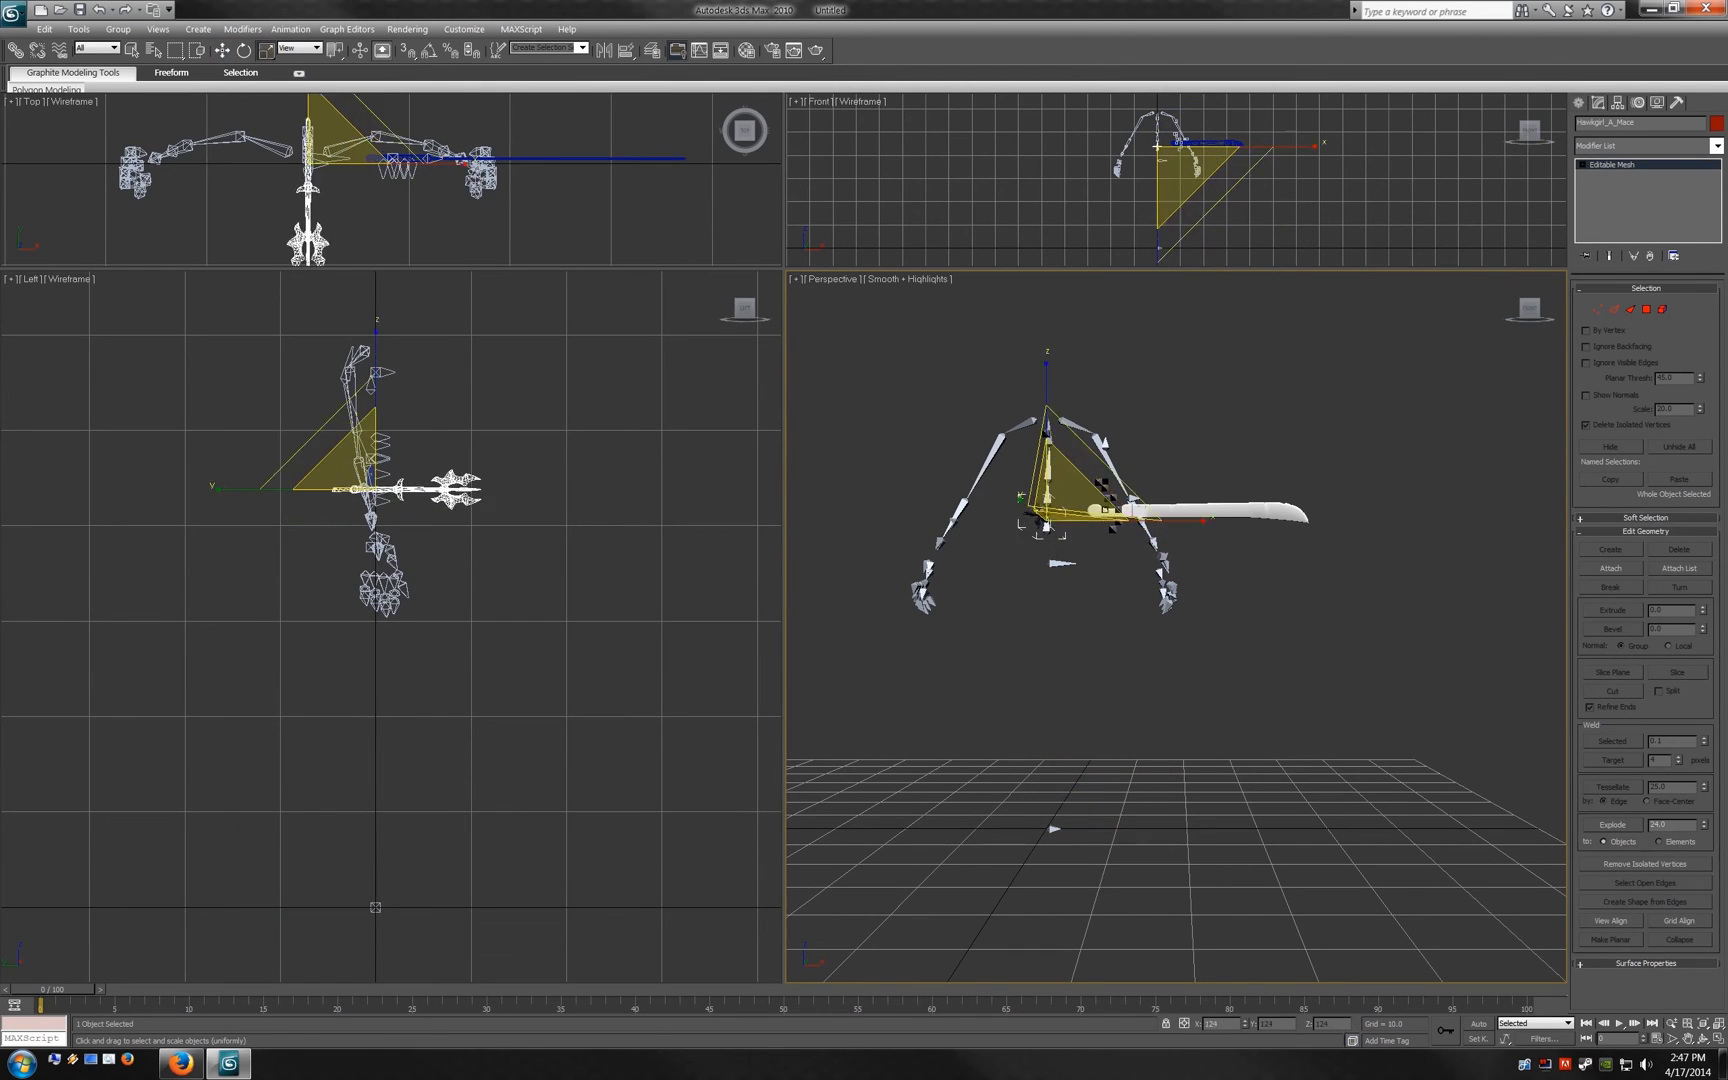
# Step: Rotate the mace 91° about Z and adjust its position along X
pyautogui.press('e')
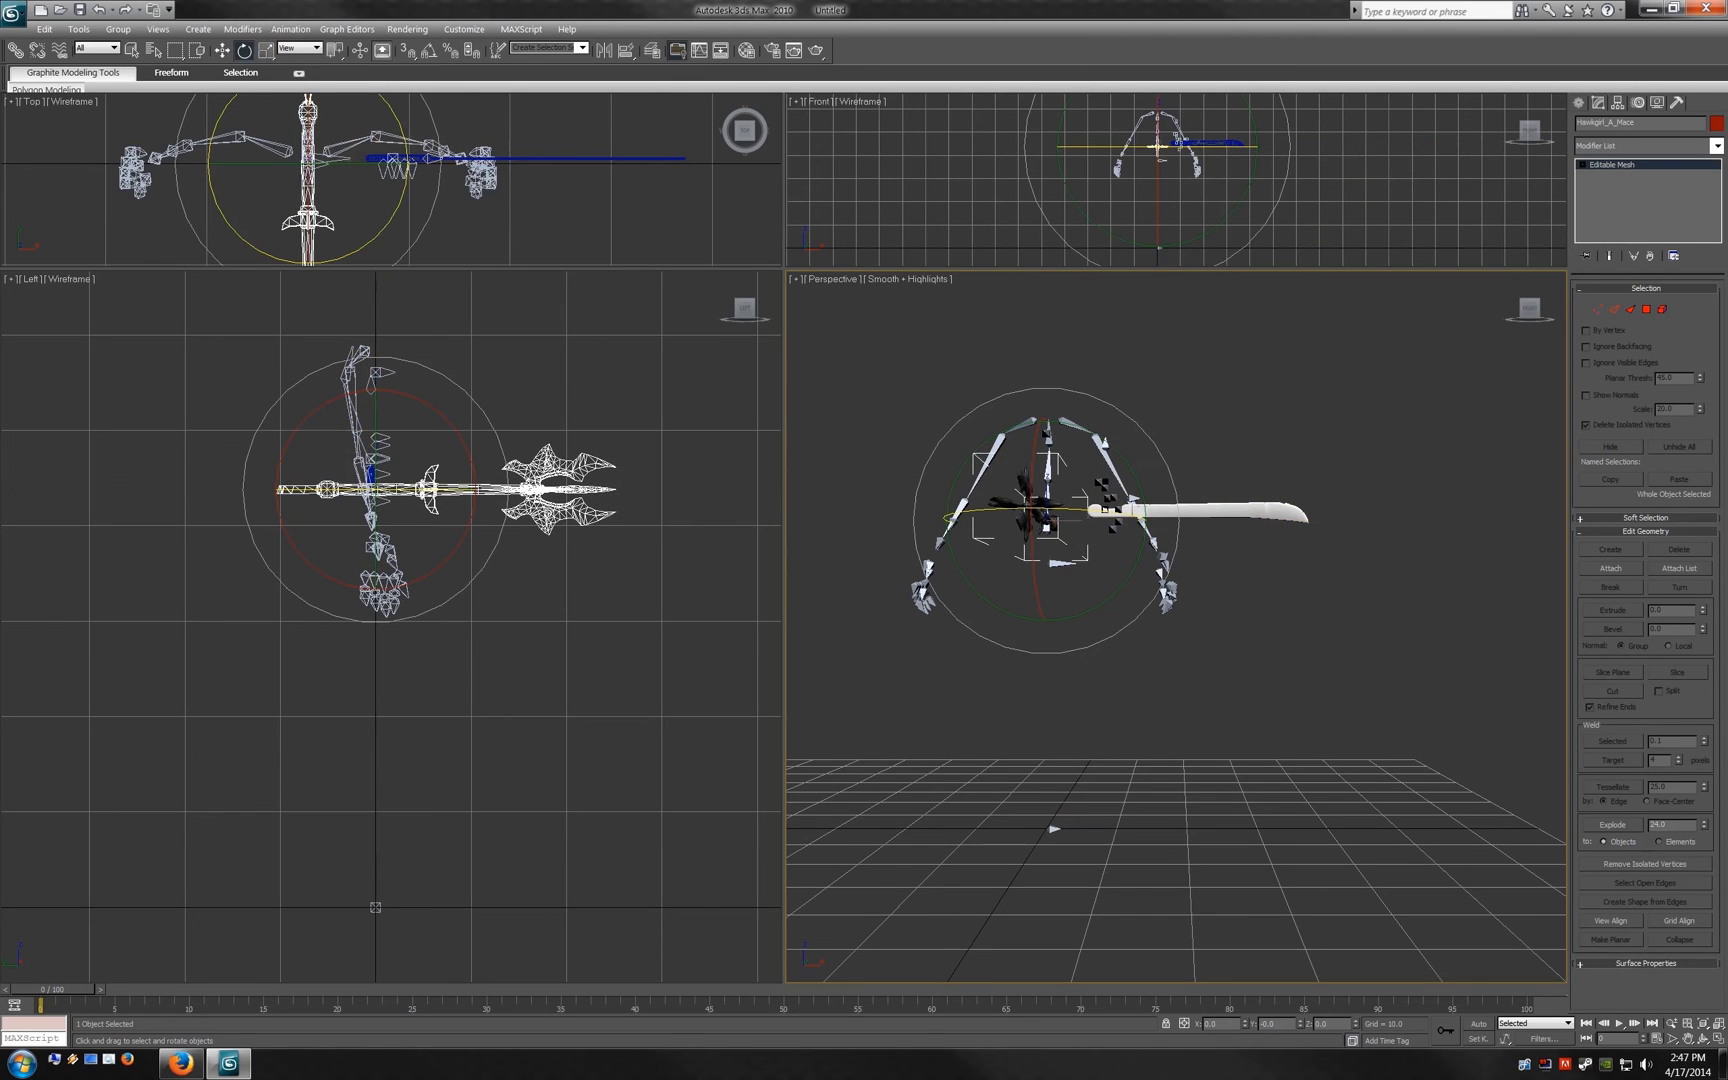
pyautogui.moveTo(1047, 430); pyautogui.dragTo(1047, 520)
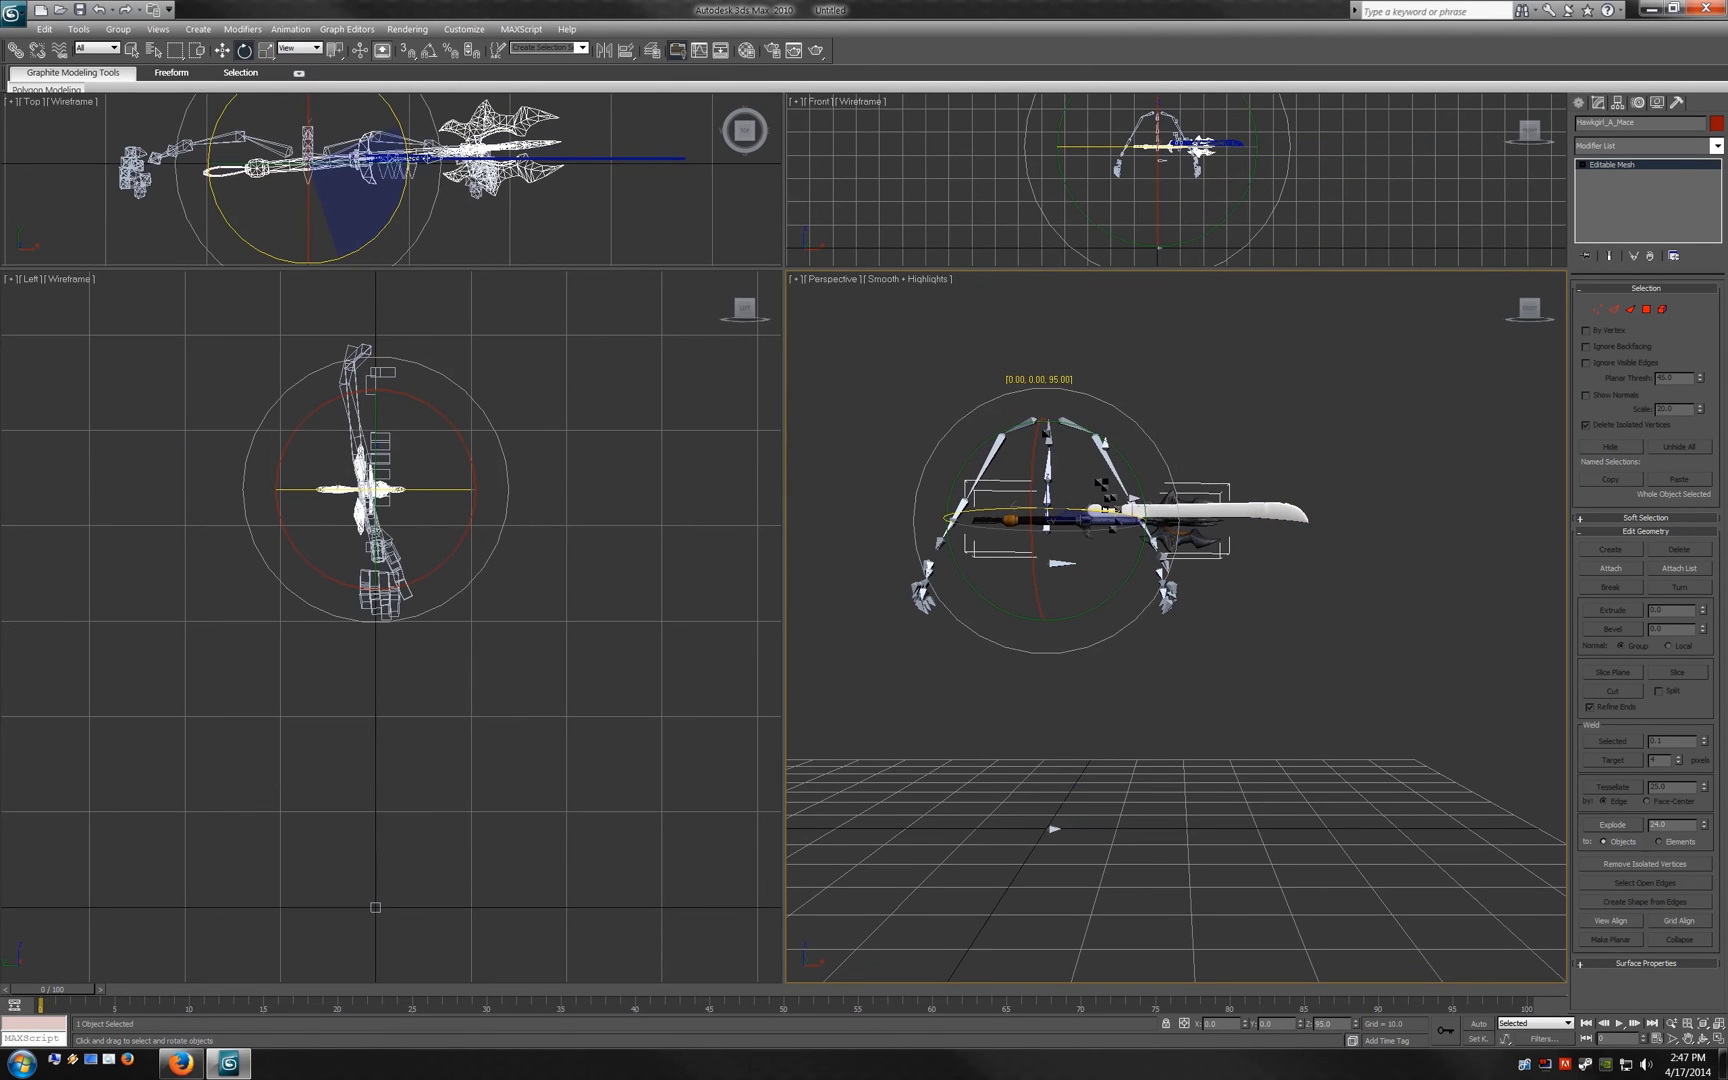
pyautogui.press('w')
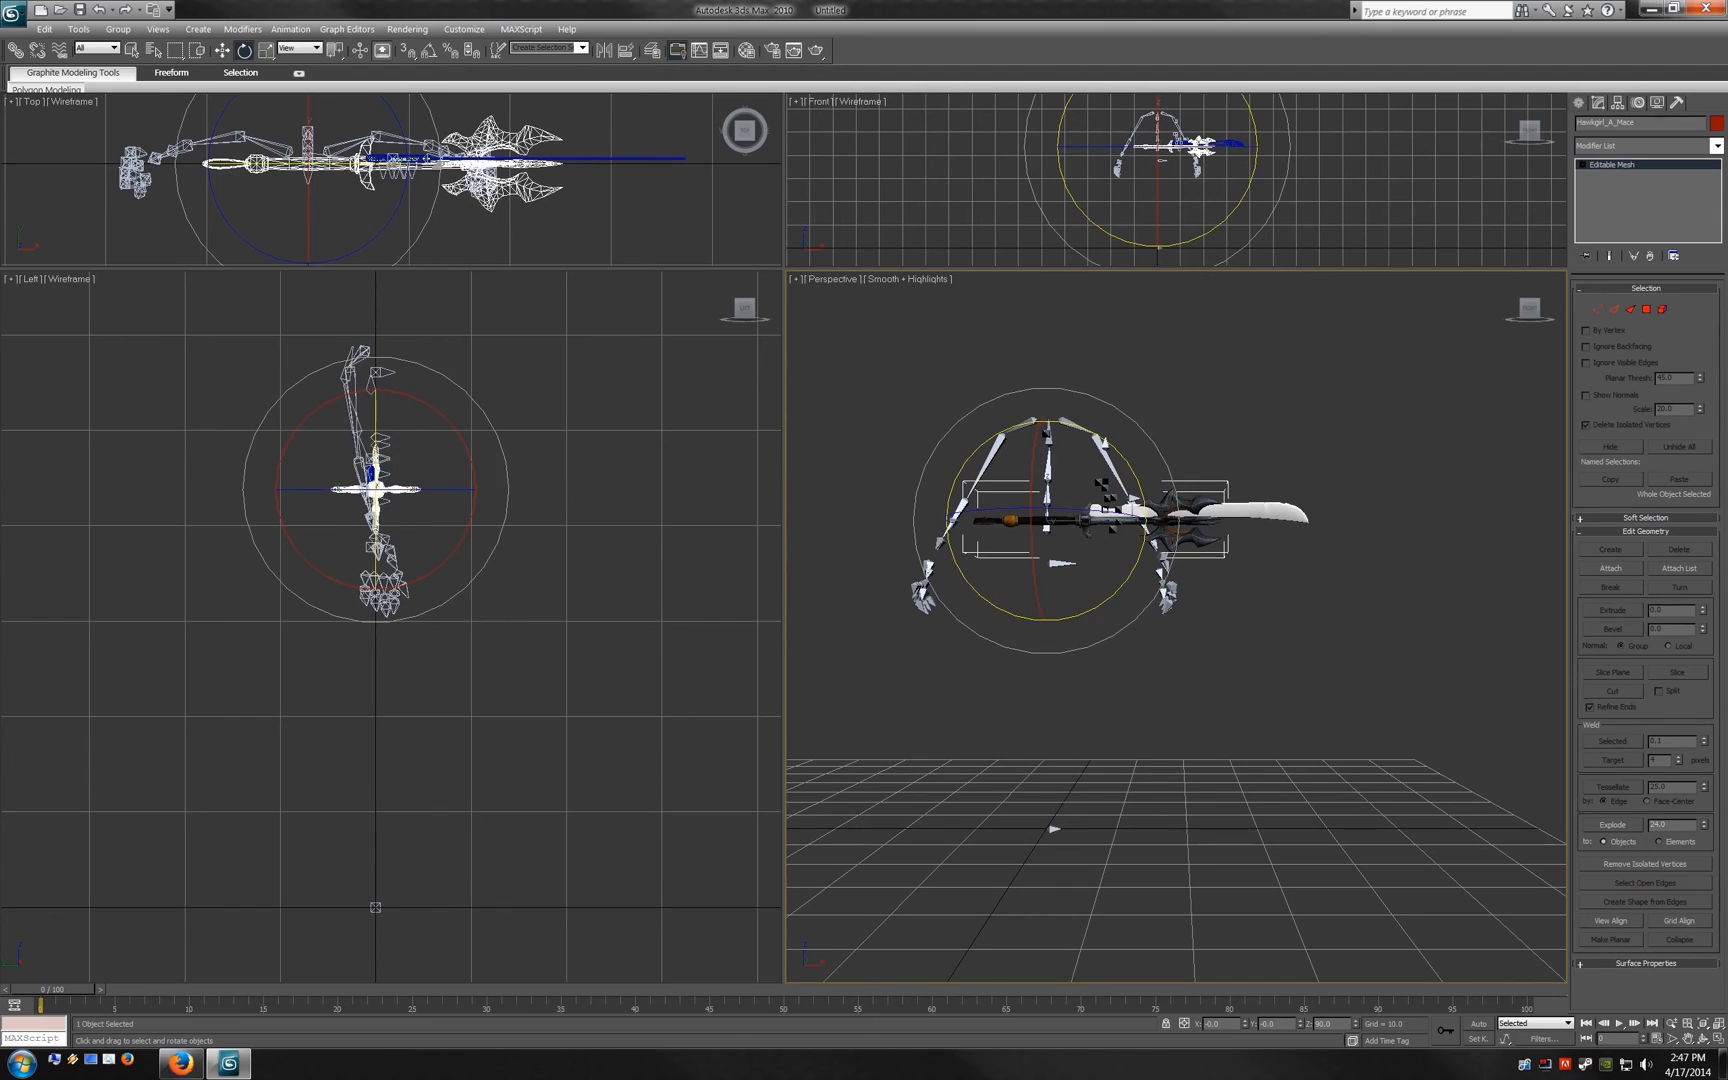
pyautogui.moveTo(1120, 520); pyautogui.dragTo(1200, 520)
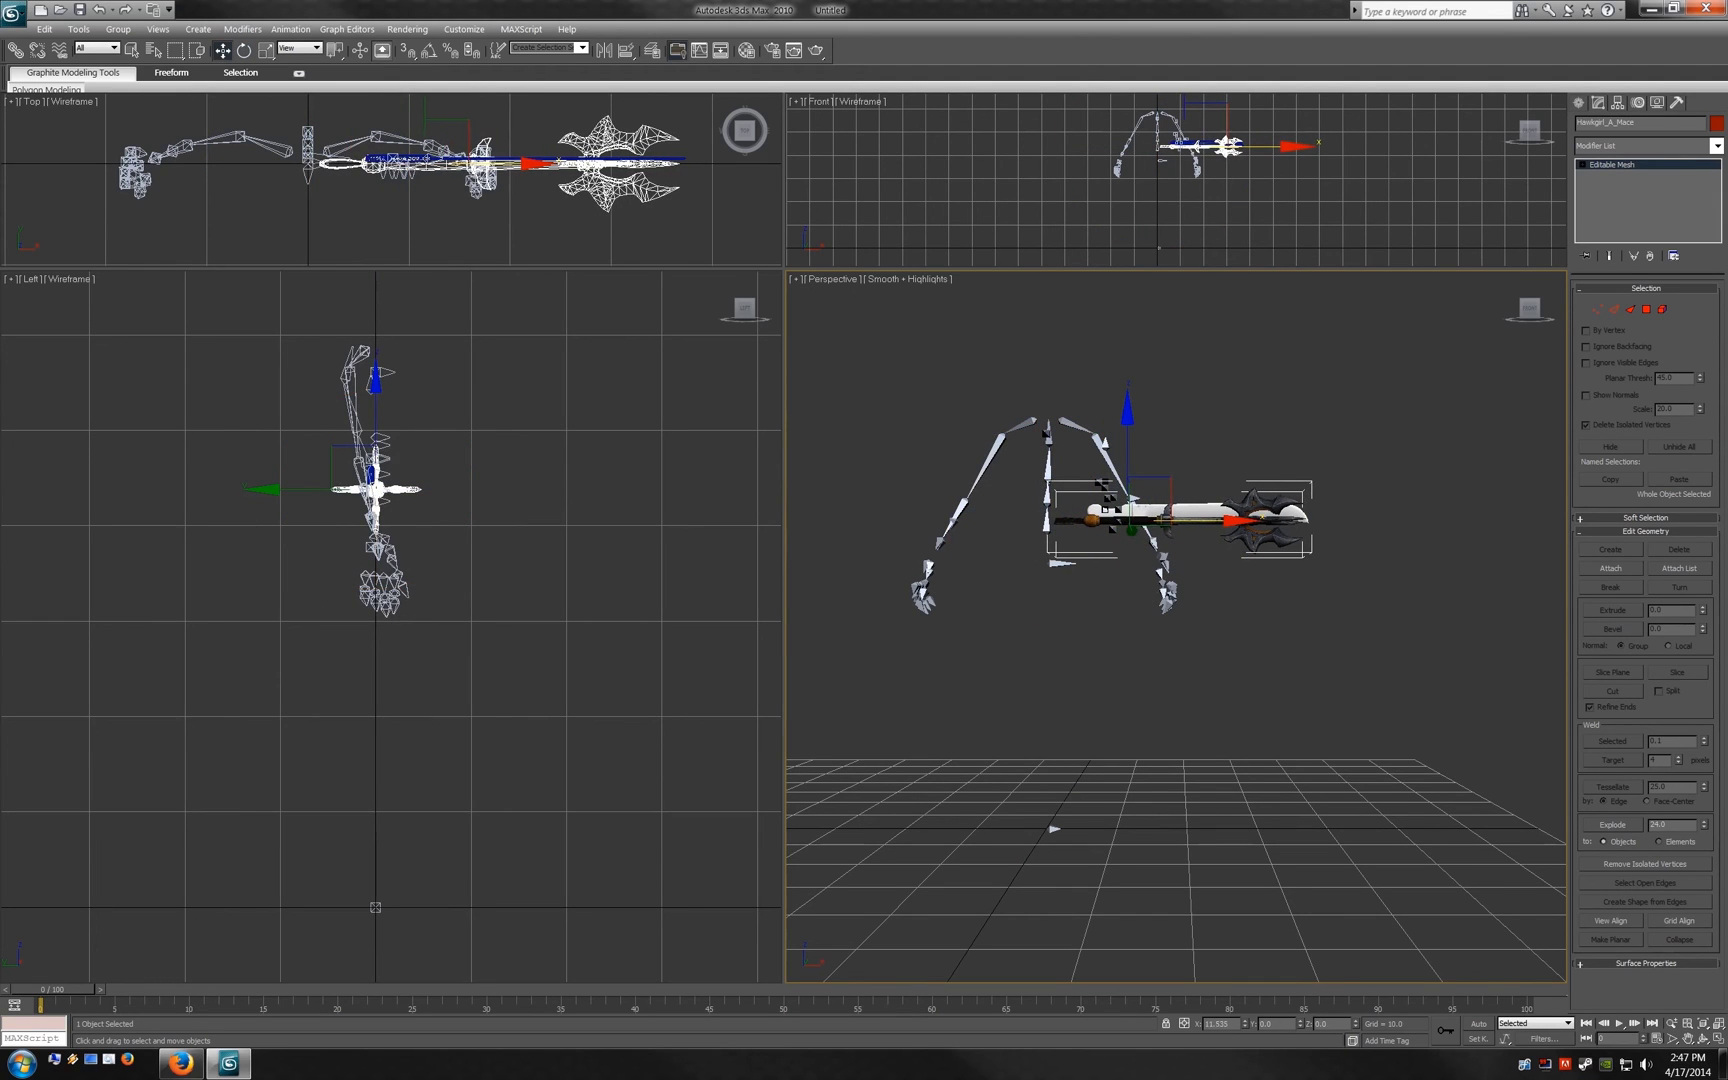
pyautogui.scroll(5, 1055, 829)
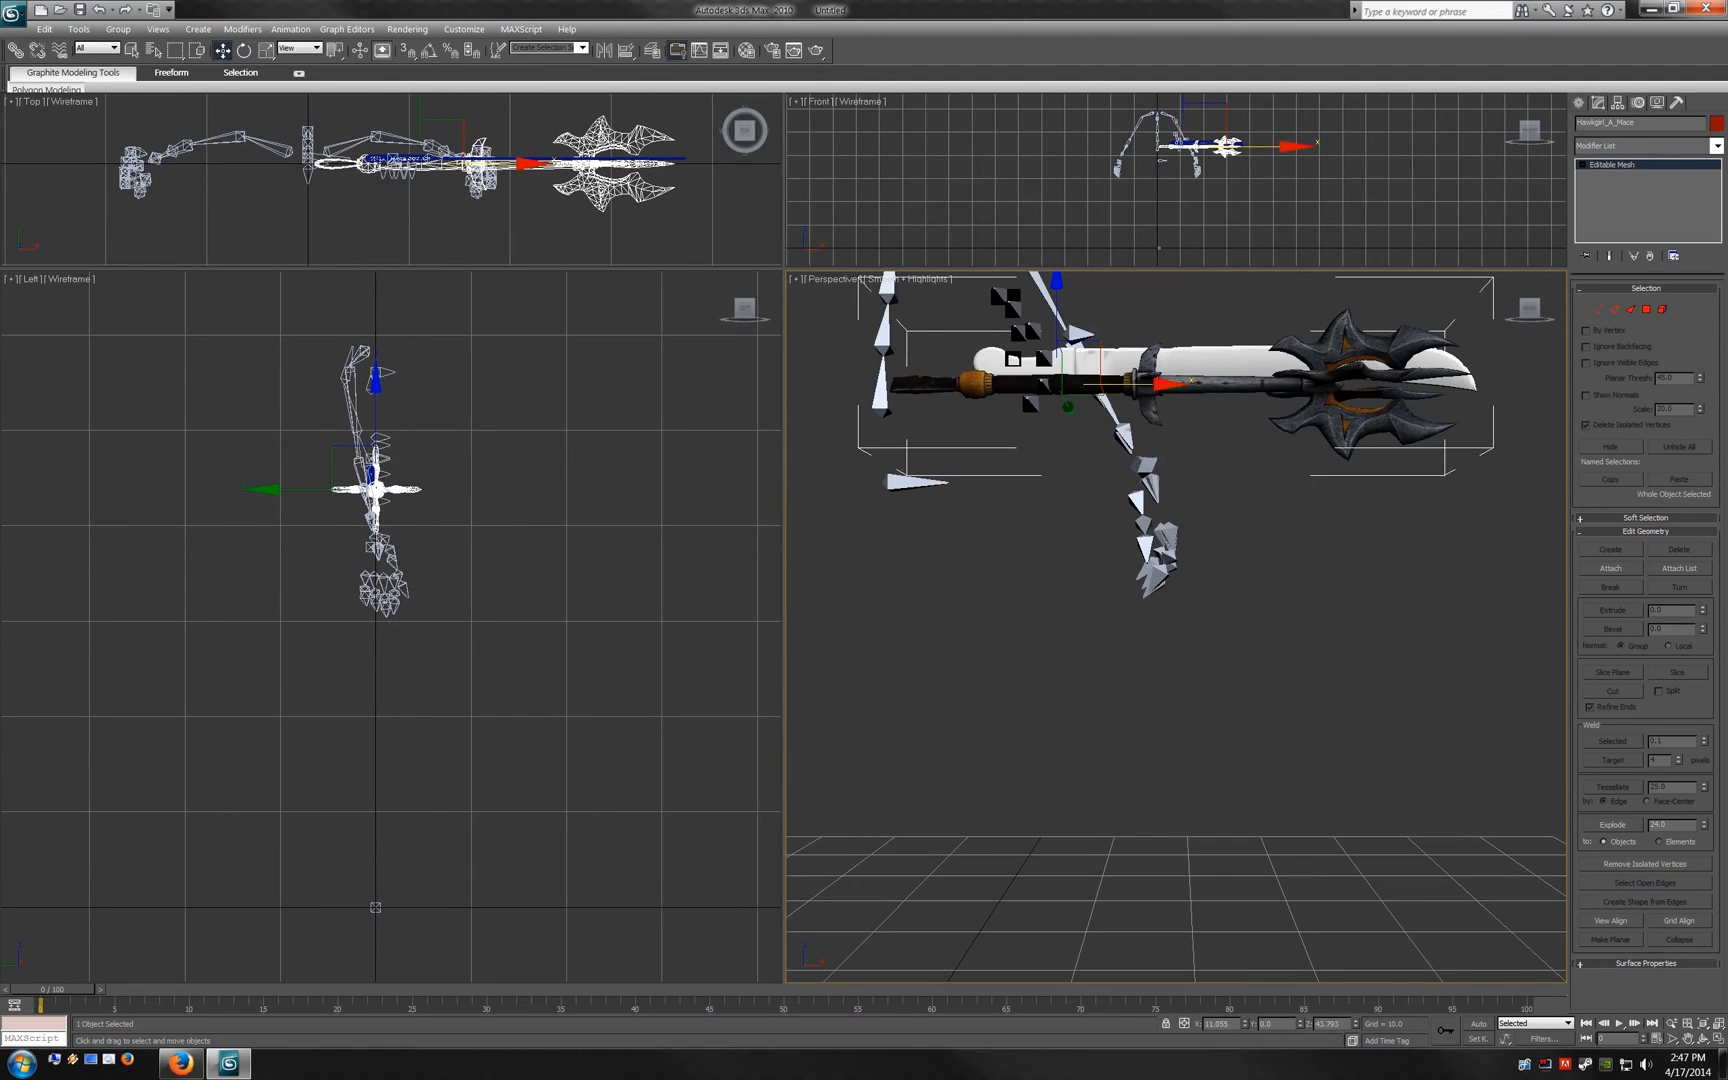
pyautogui.scroll(-5, 990, 932)
pyautogui.hotkey('ctrl', 'z')
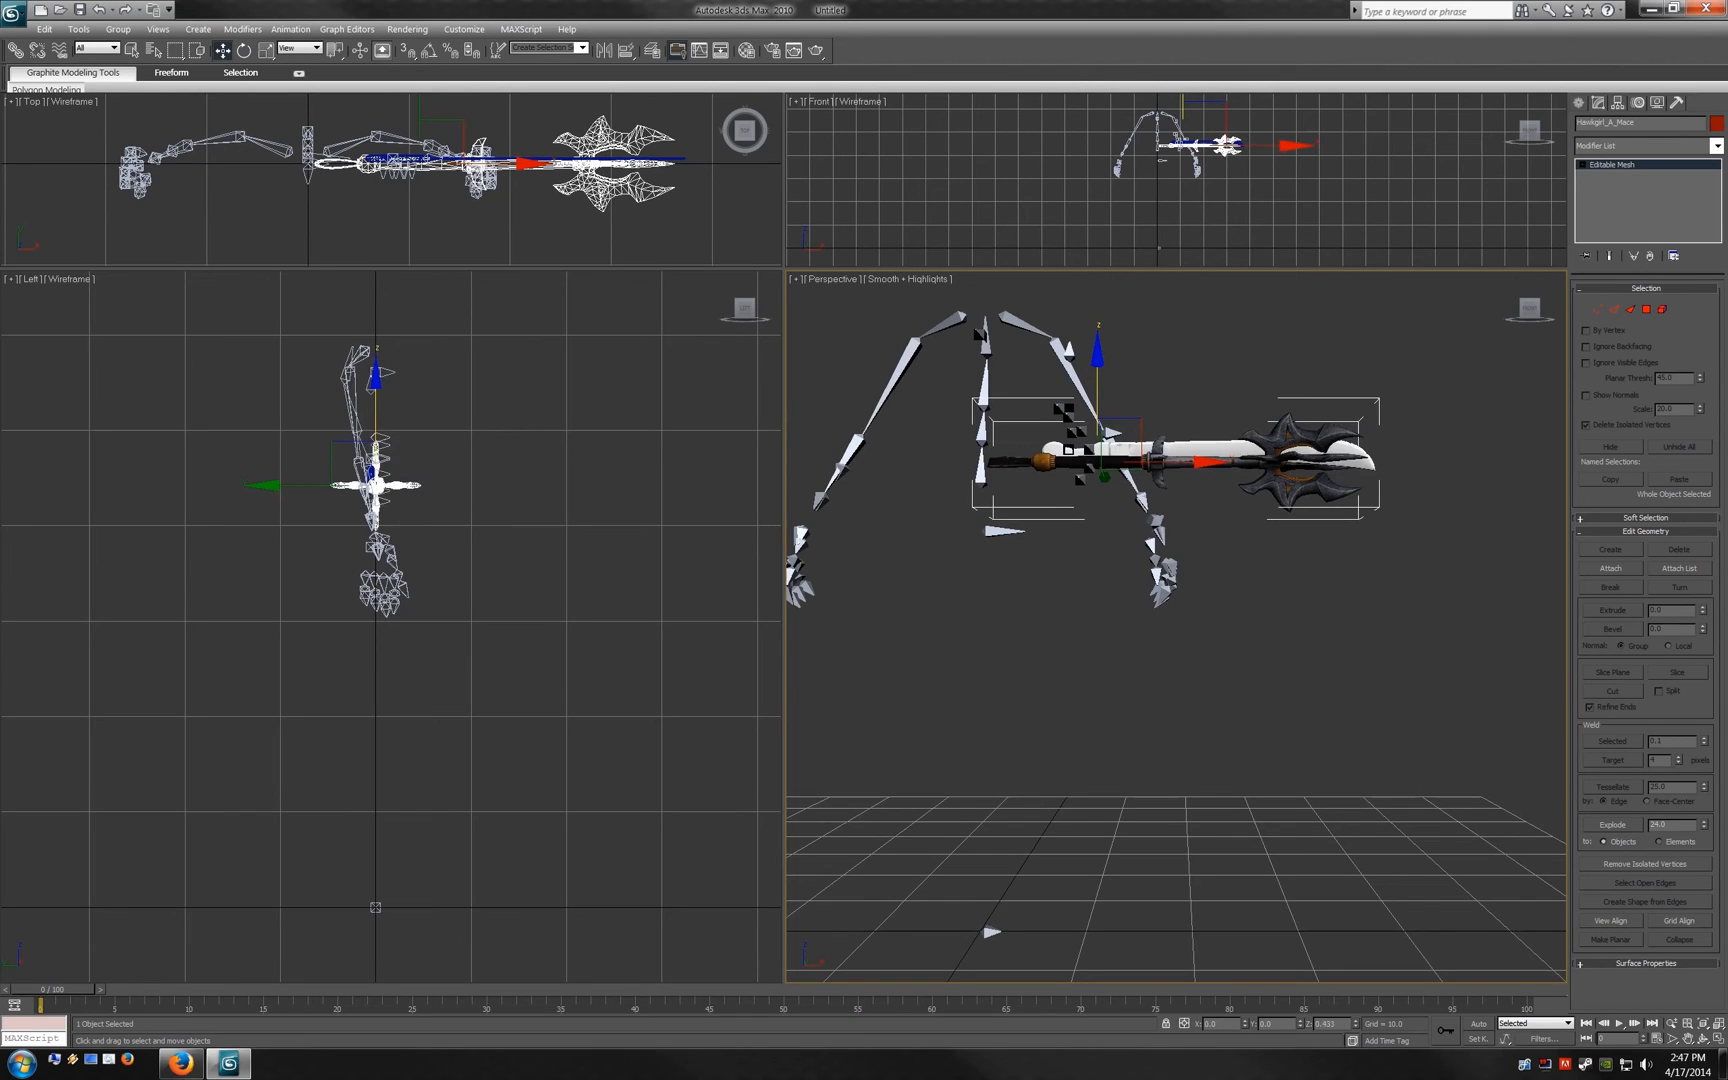
pyautogui.moveTo(1250, 144); pyautogui.dragTo(1235, 144)
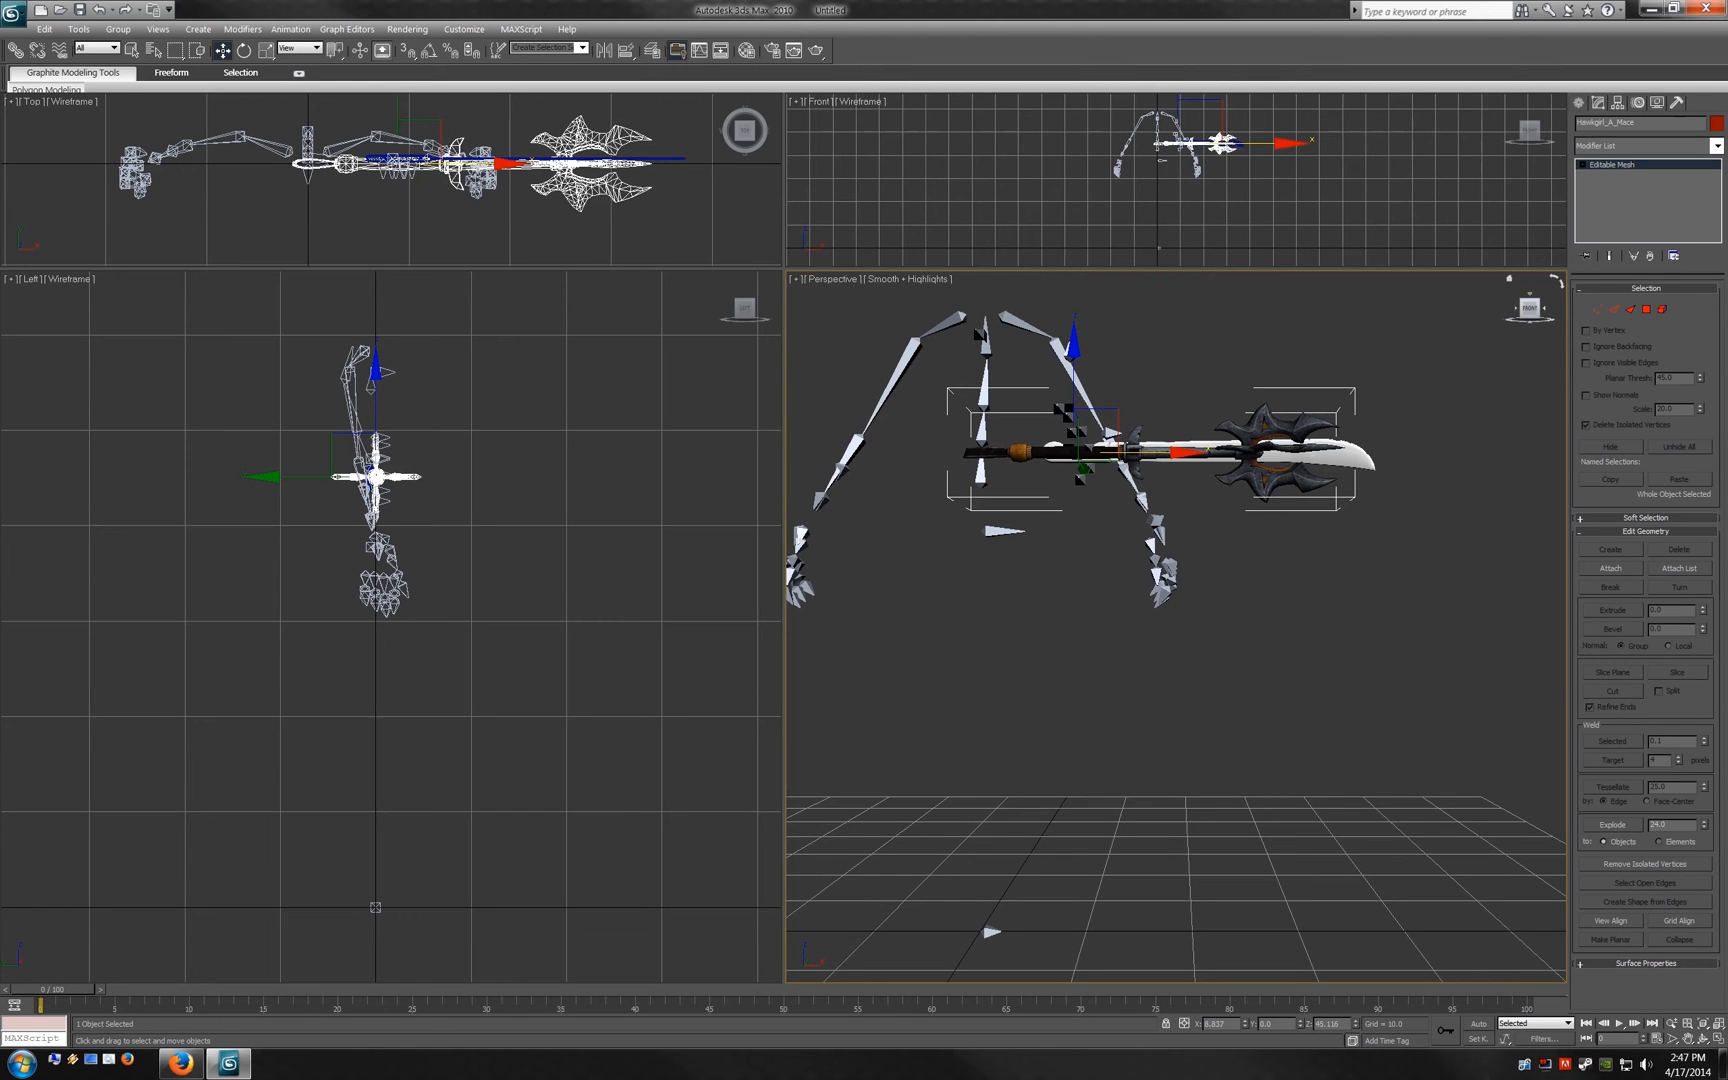
# Step: Enter 0 in the position type-in to center the mace at the origin
pyautogui.keyDown('alt'); pyautogui.moveTo(987, 930); pyautogui.dragTo(986, 912, button='middle'); pyautogui.keyUp('alt')
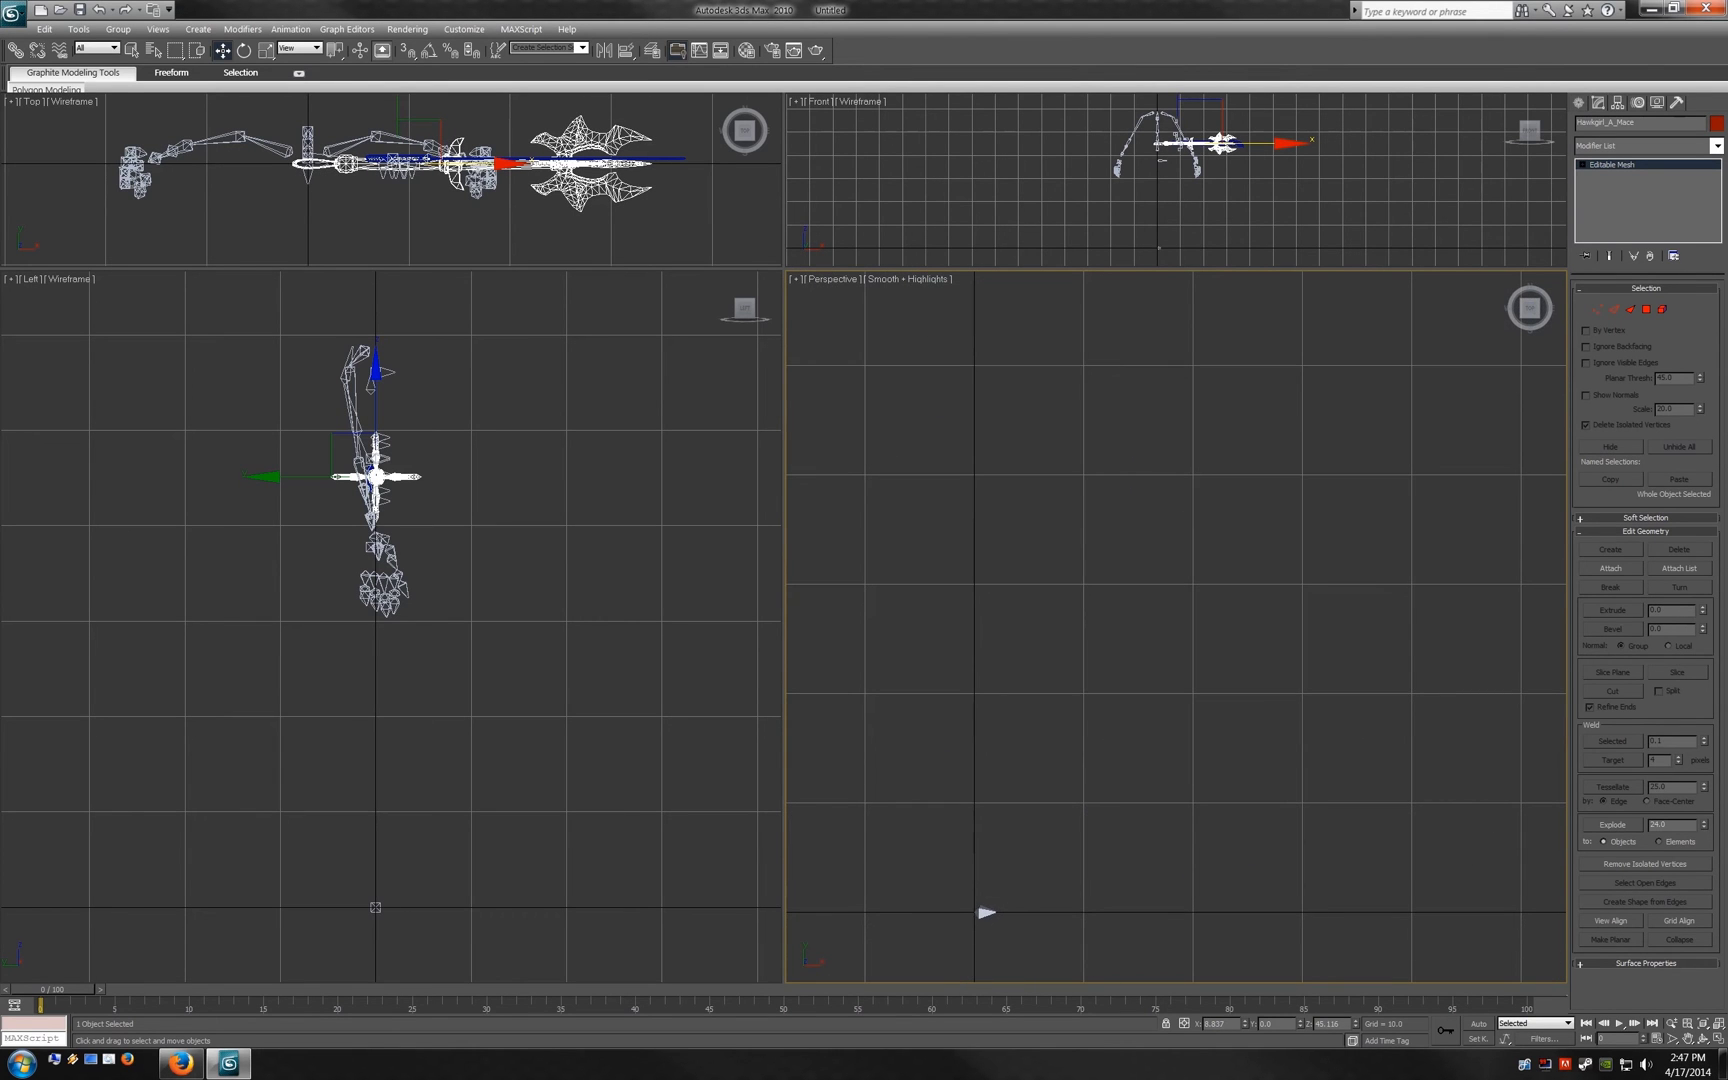
pyautogui.press('z')
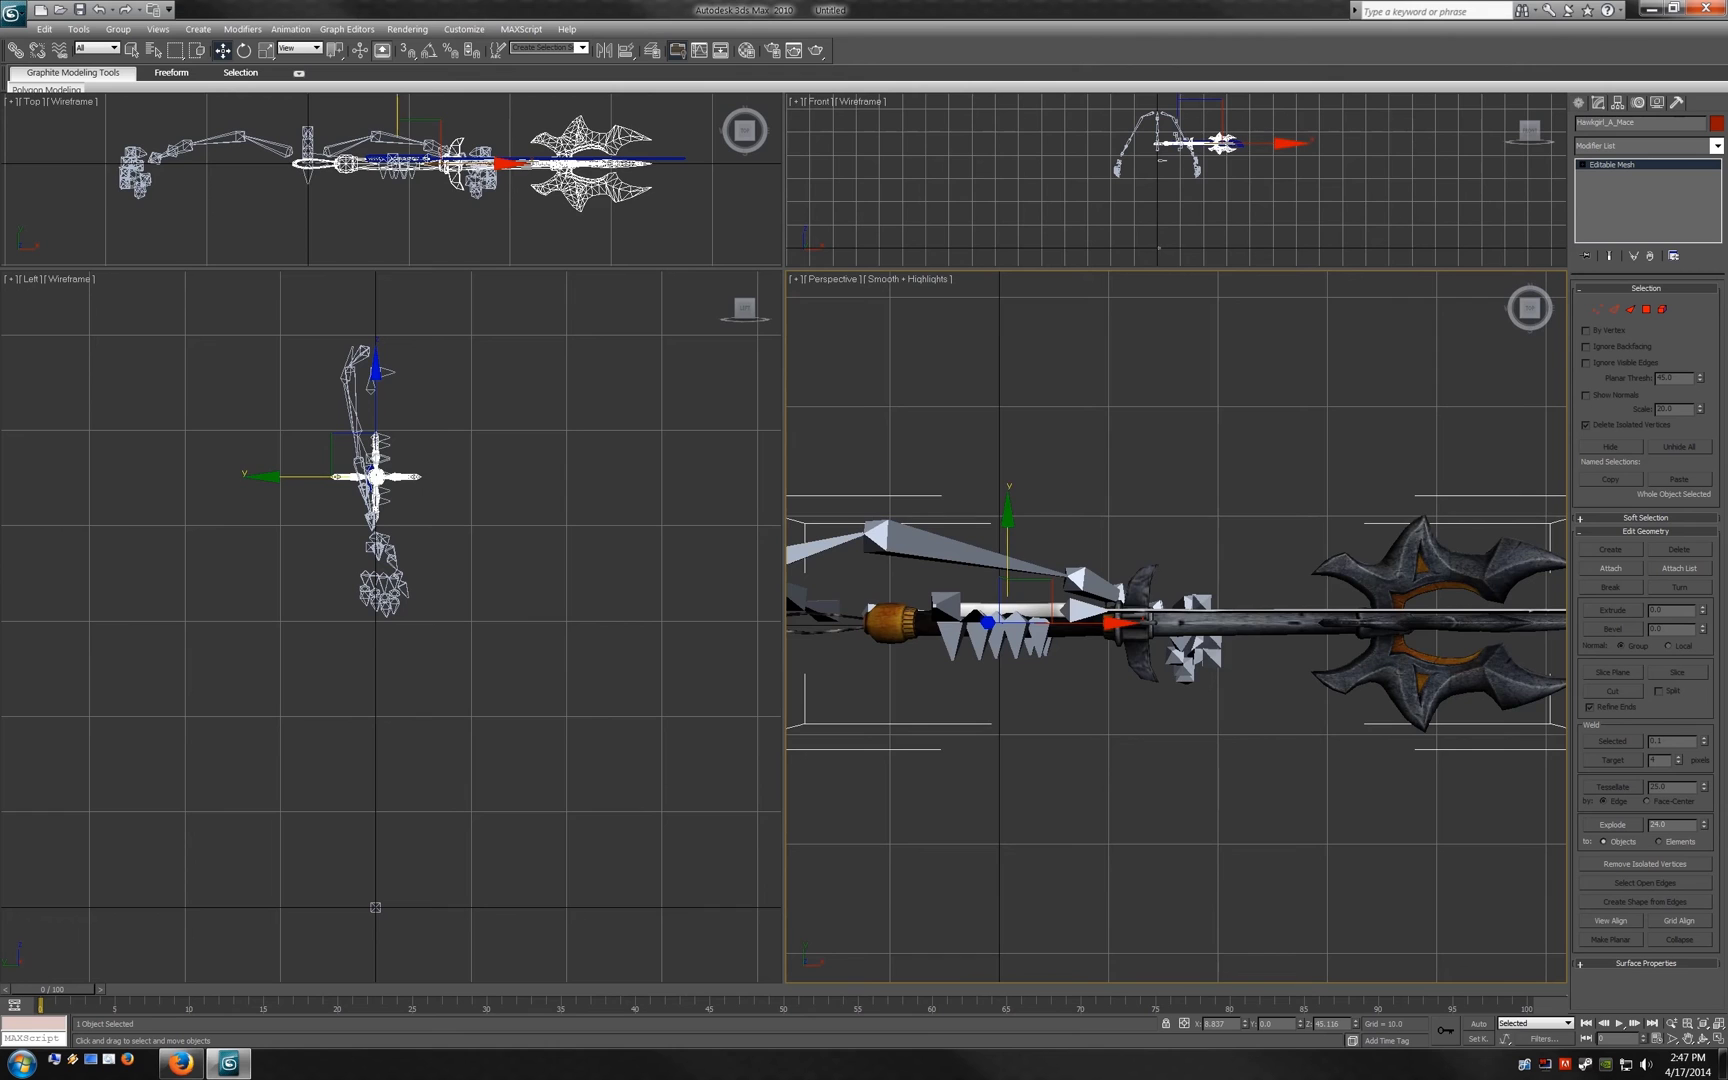
pyautogui.write('0')
pyautogui.press('Return')
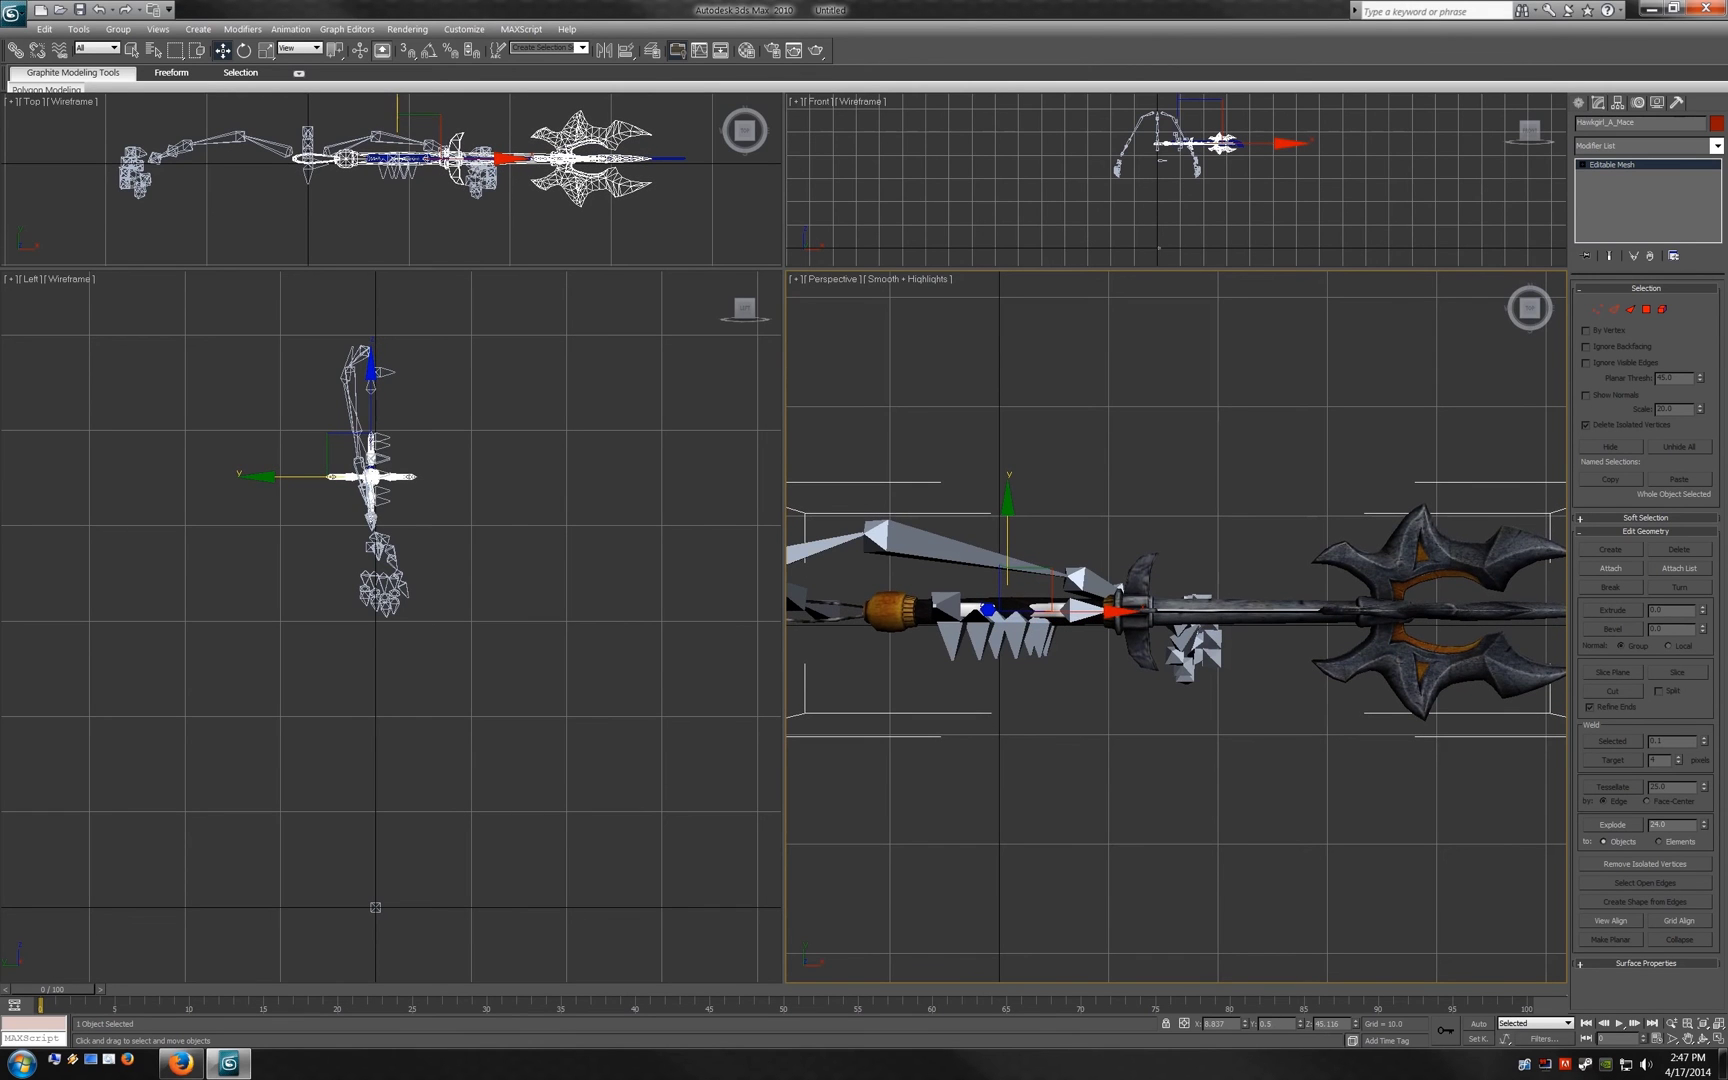
# Step: Change the left viewport to a front and then top view, and reorient the perspective
pyautogui.rightClick(375, 907)
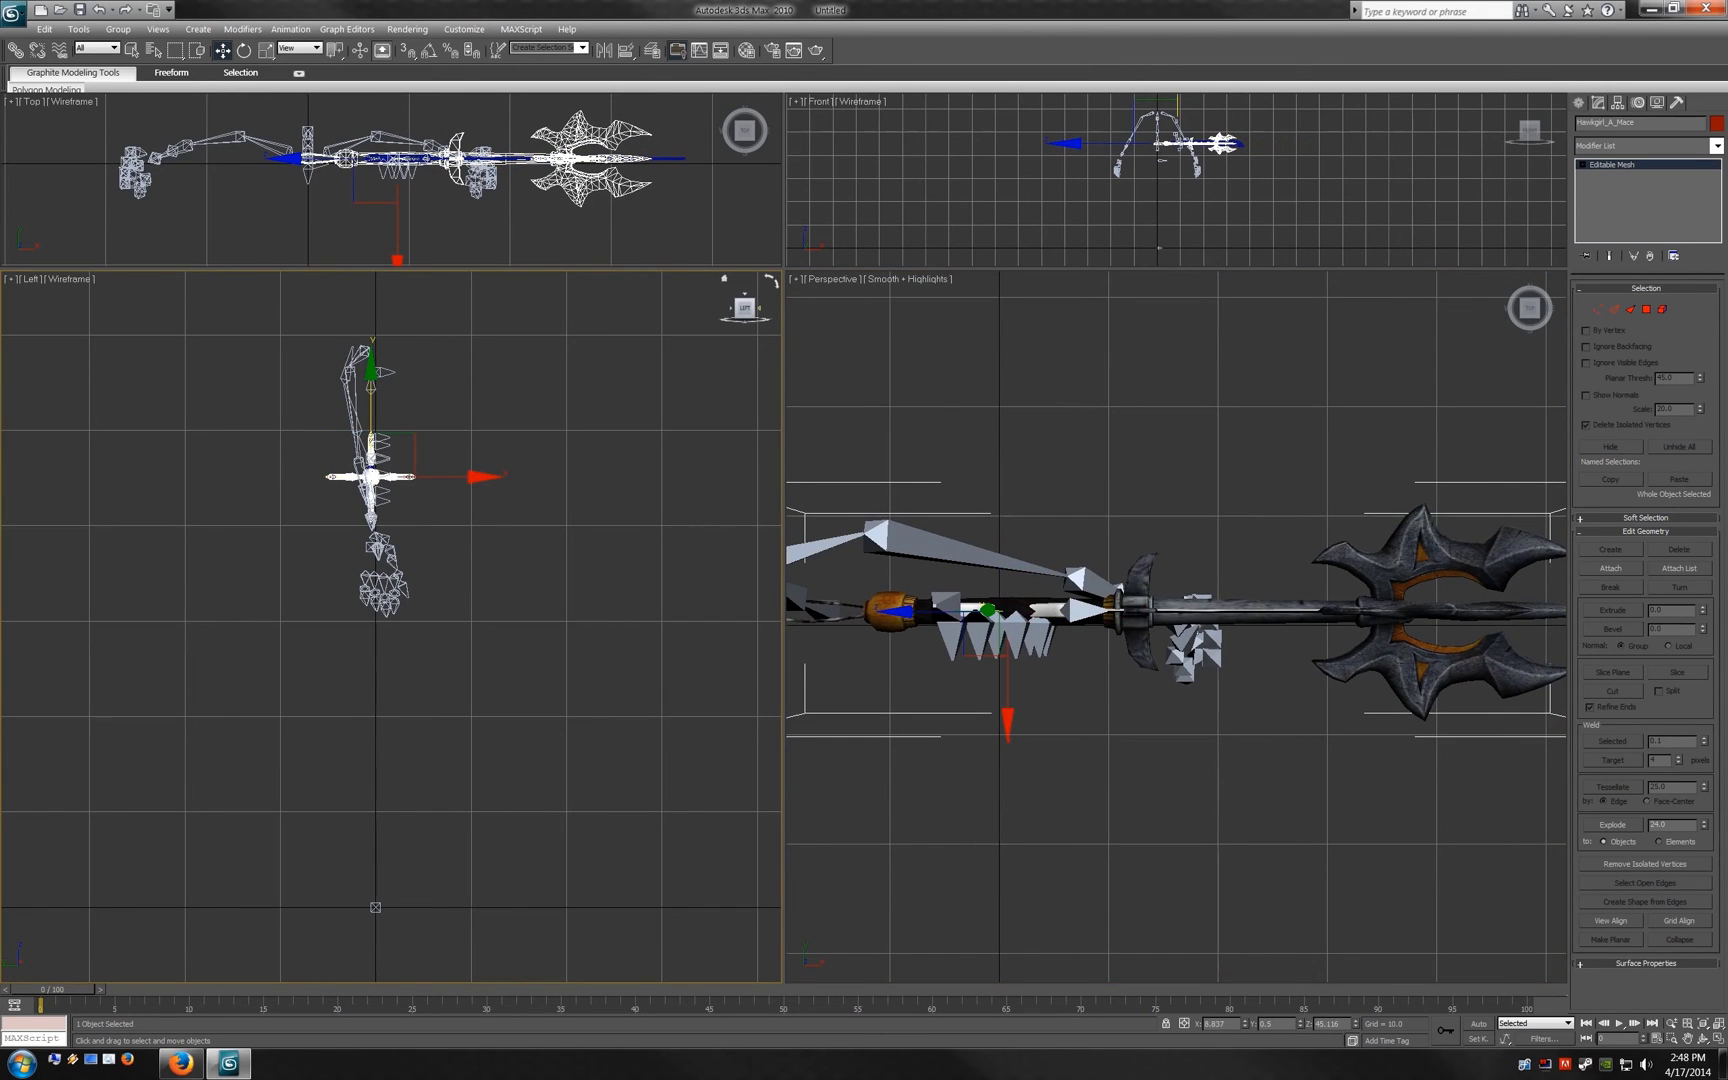
pyautogui.click(760, 308)
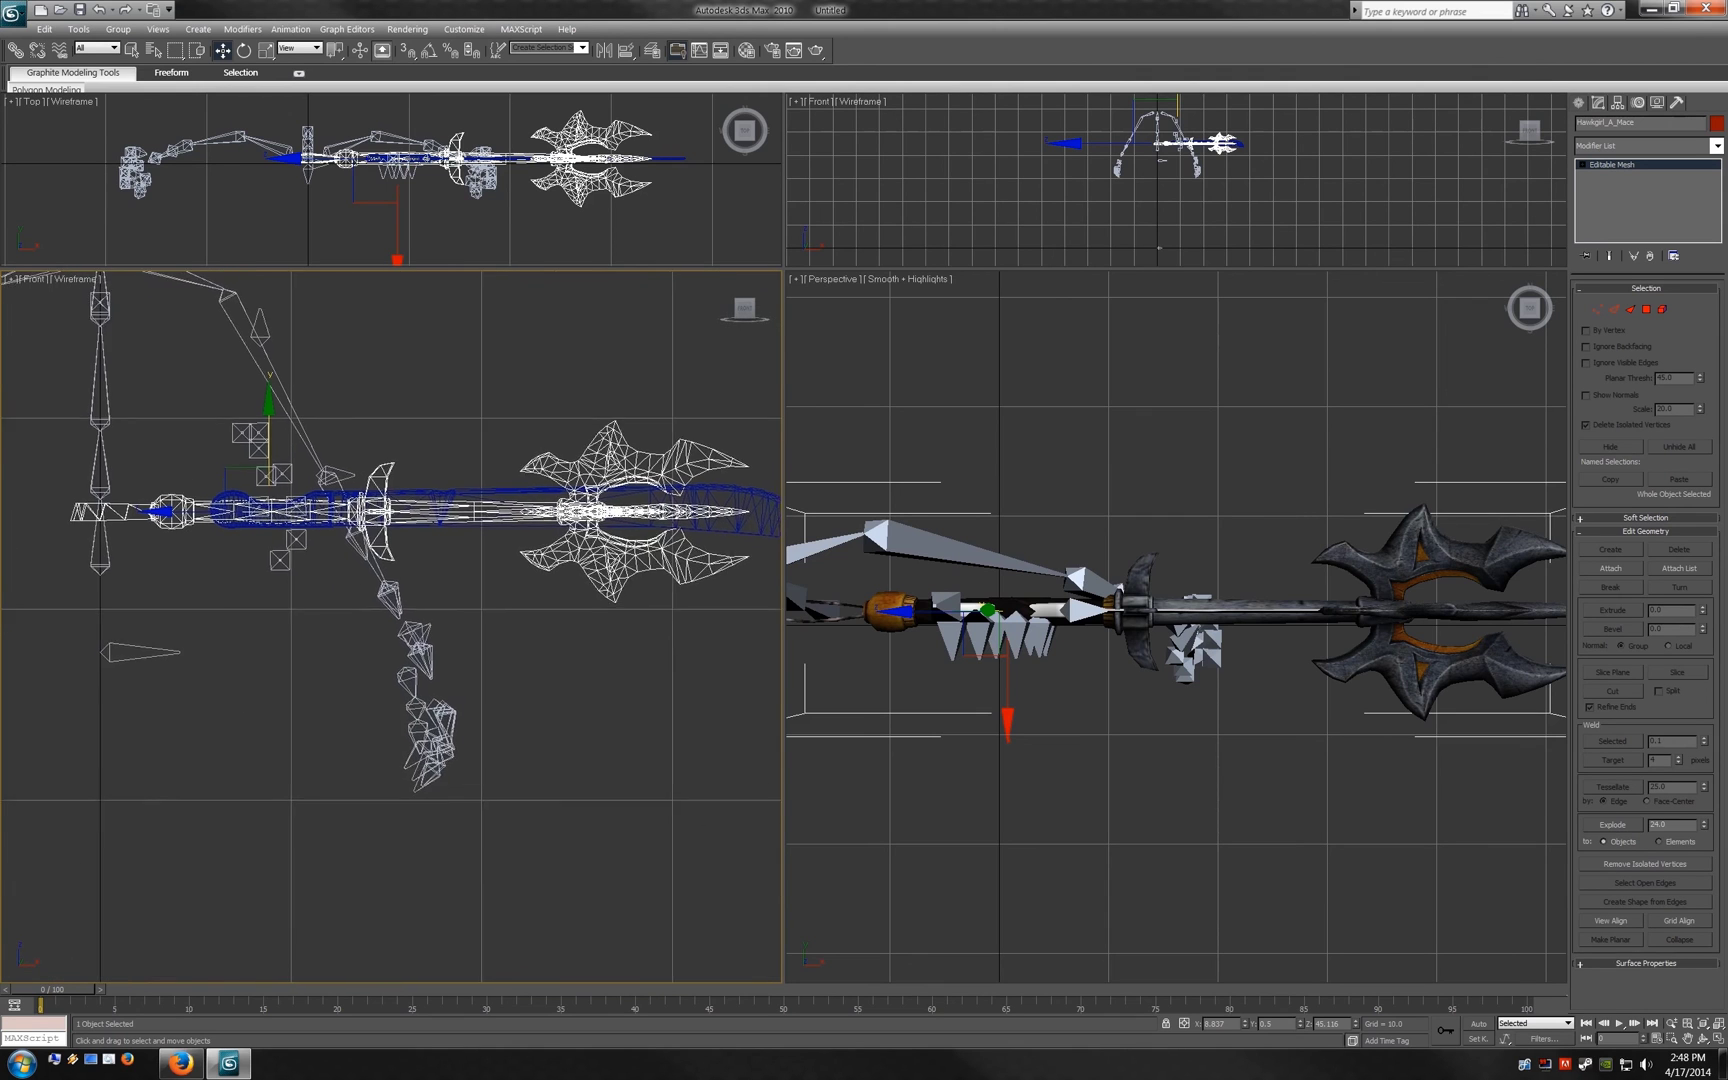
pyautogui.click(744, 300)
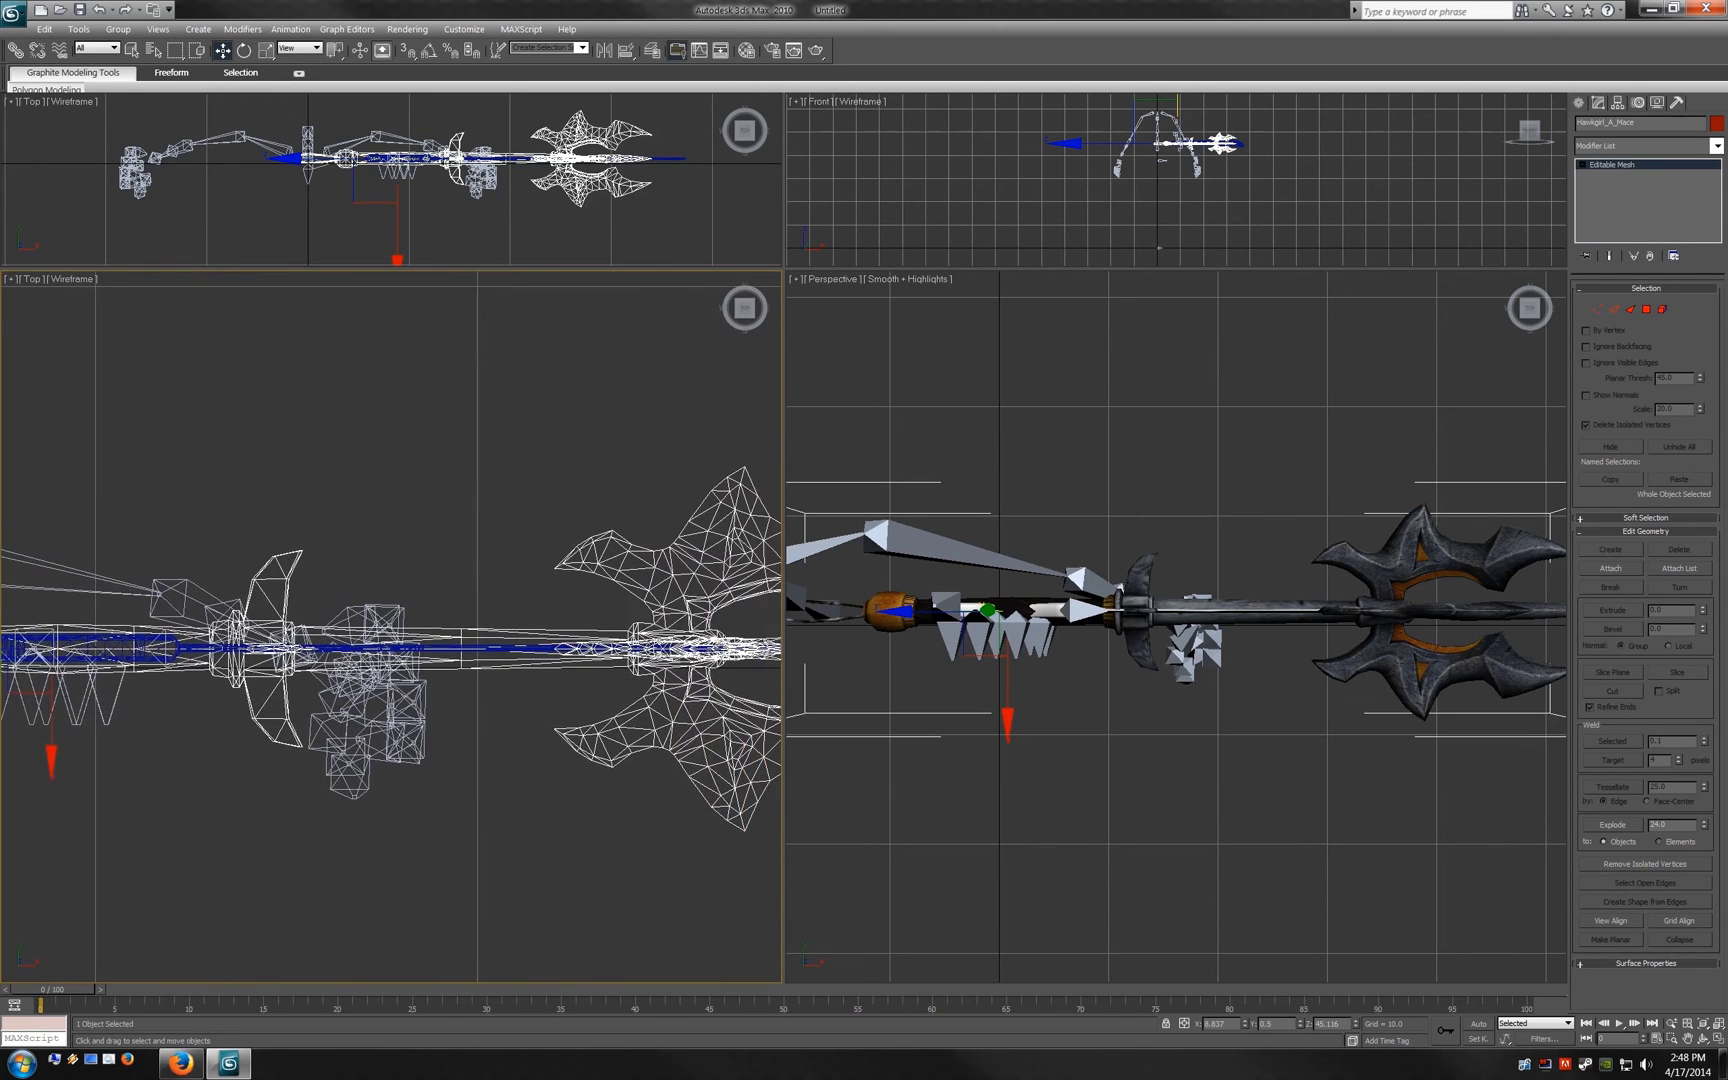
pyautogui.click(1529, 308)
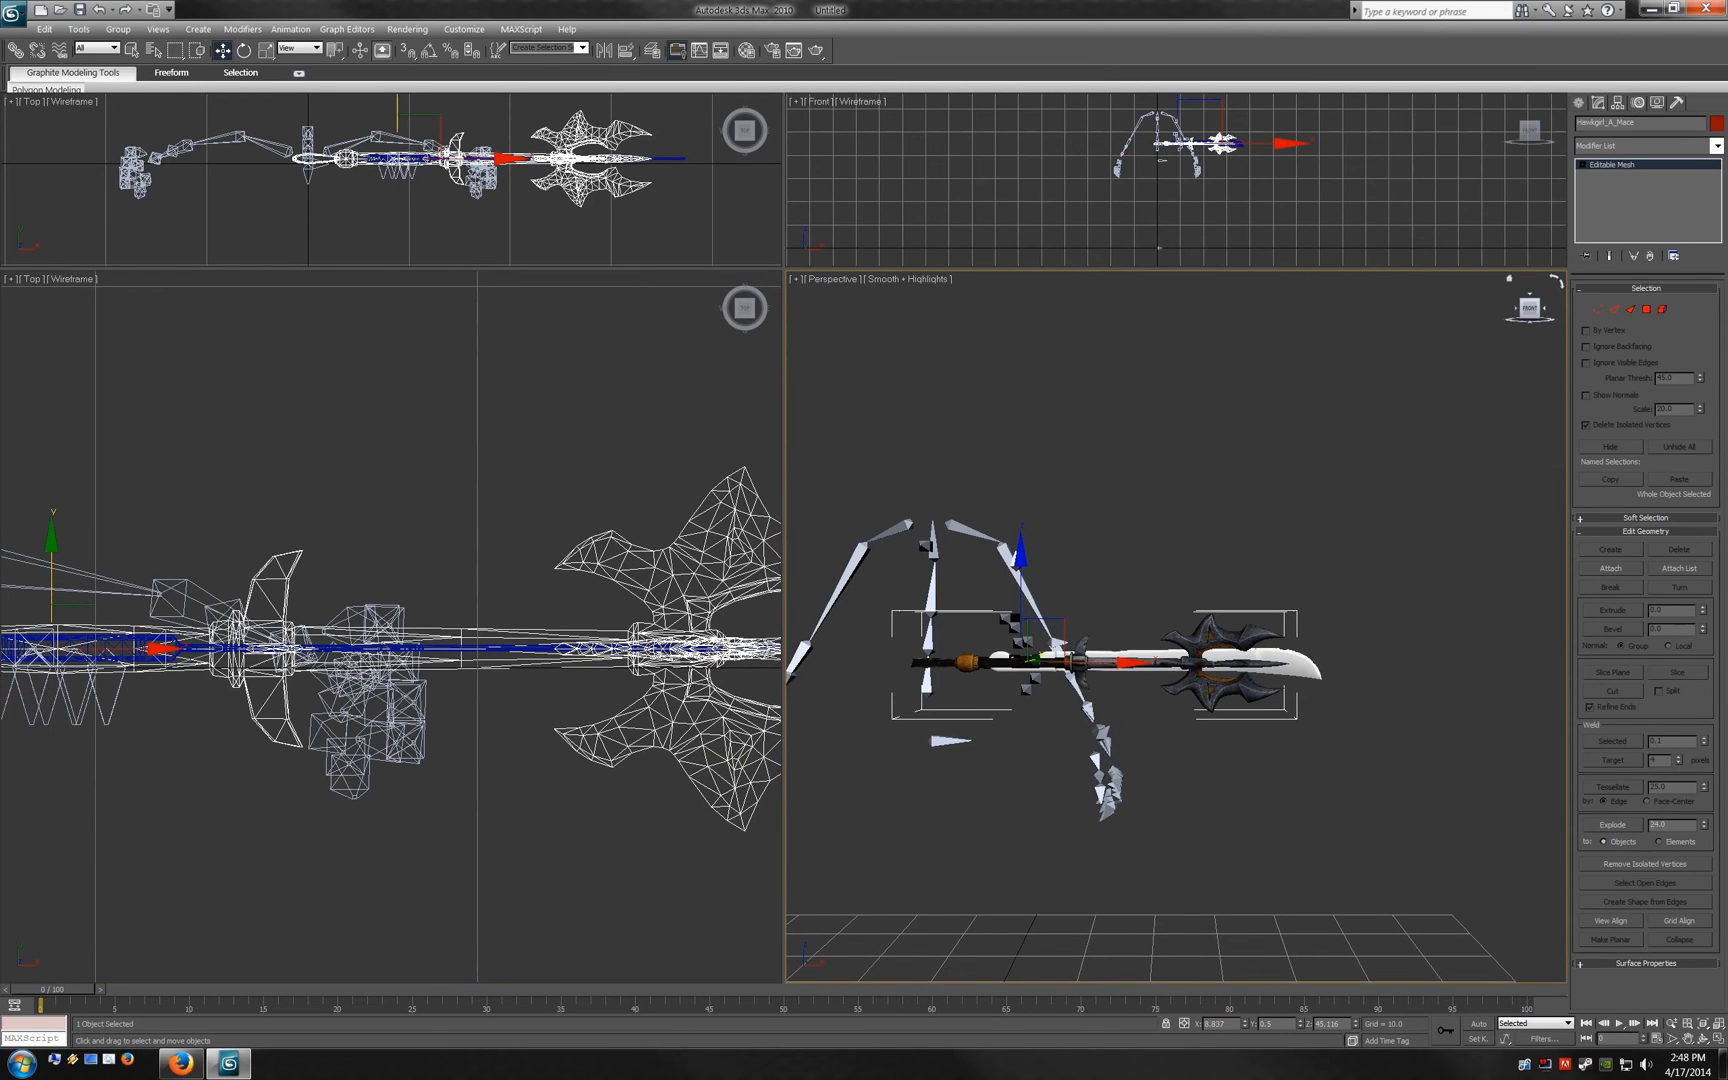
pyautogui.click(1640, 145)
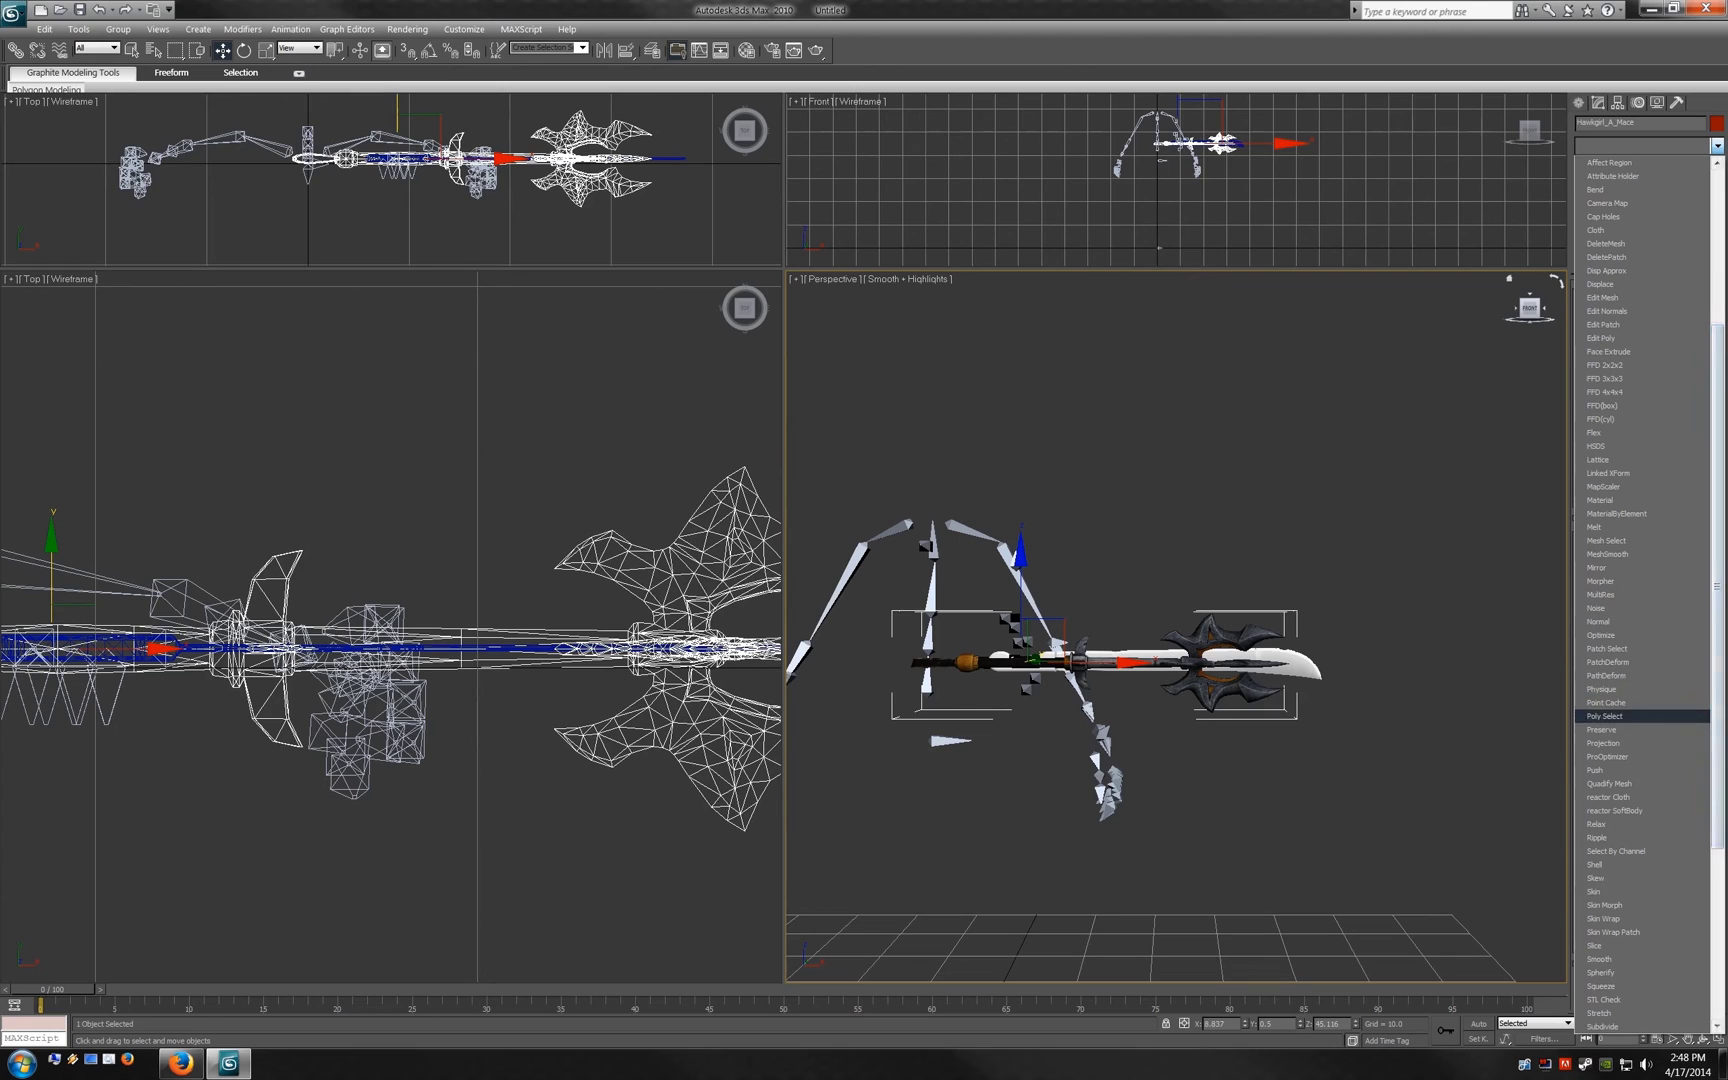
# Step: Add a Skin Wrap modifier using the imported sword as source and convert it to Skin
pyautogui.scroll(-1, 1640, 622)
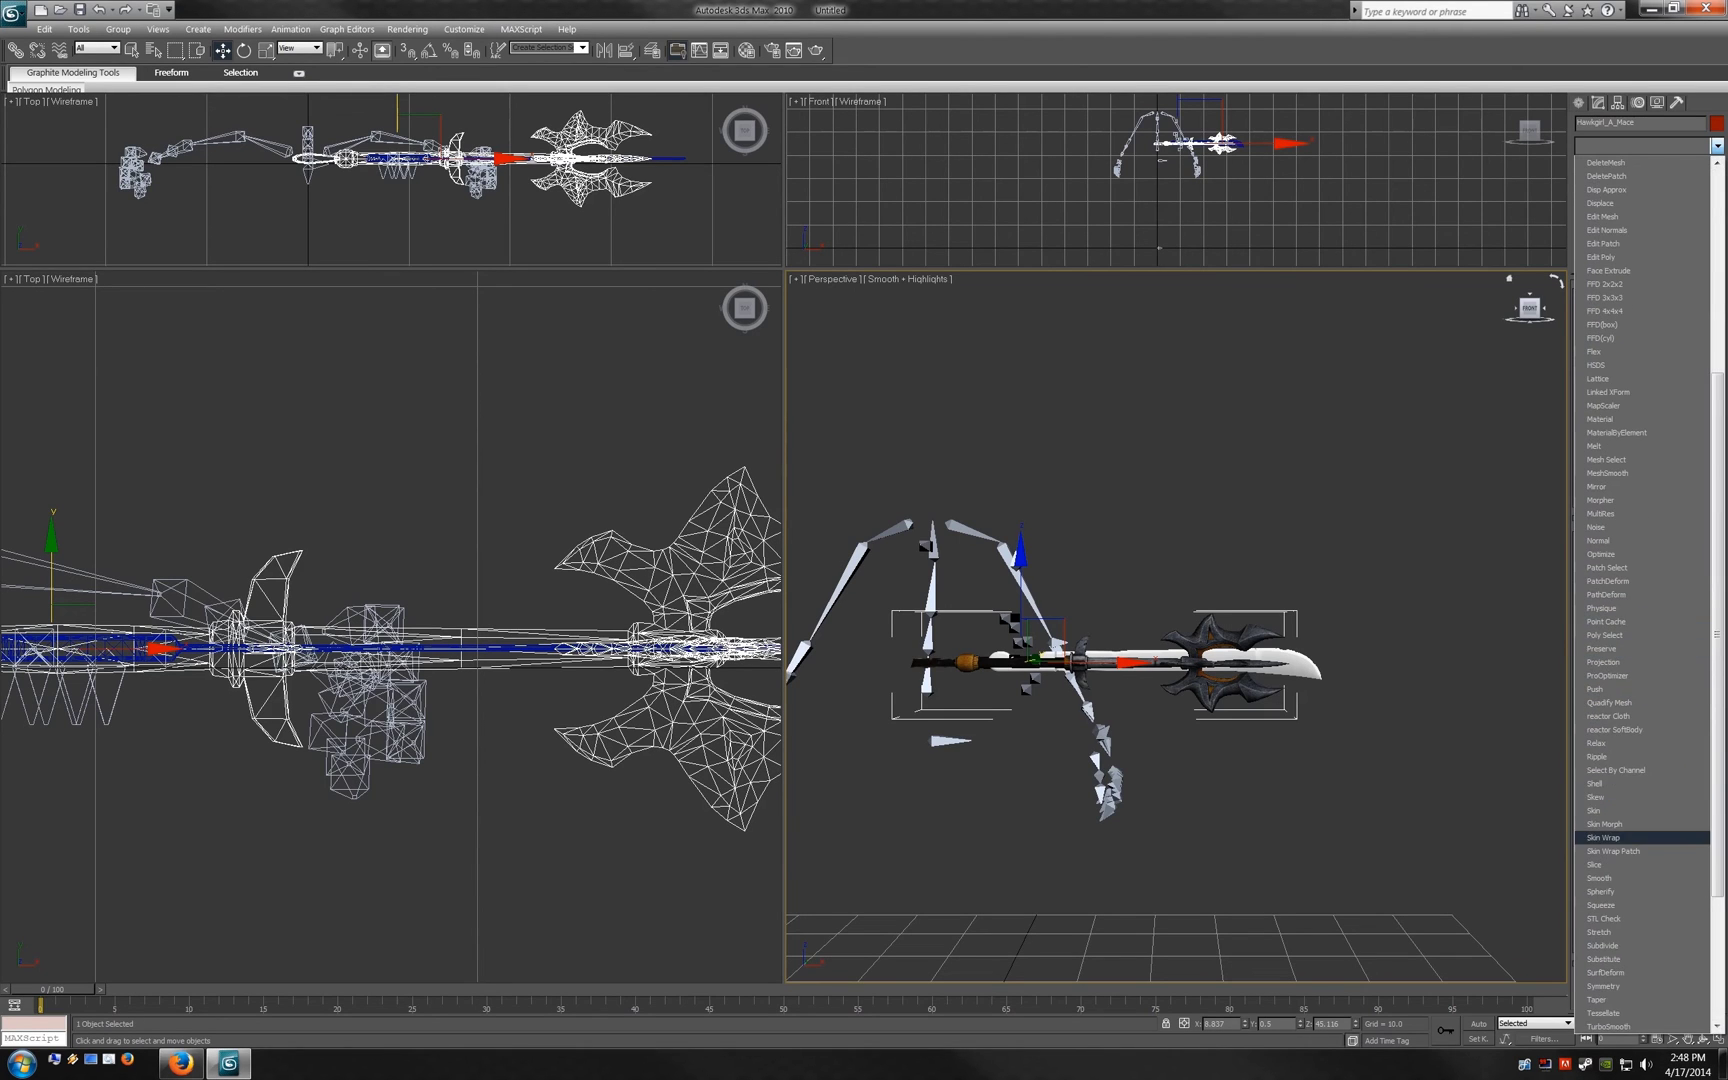
pyautogui.click(1610, 866)
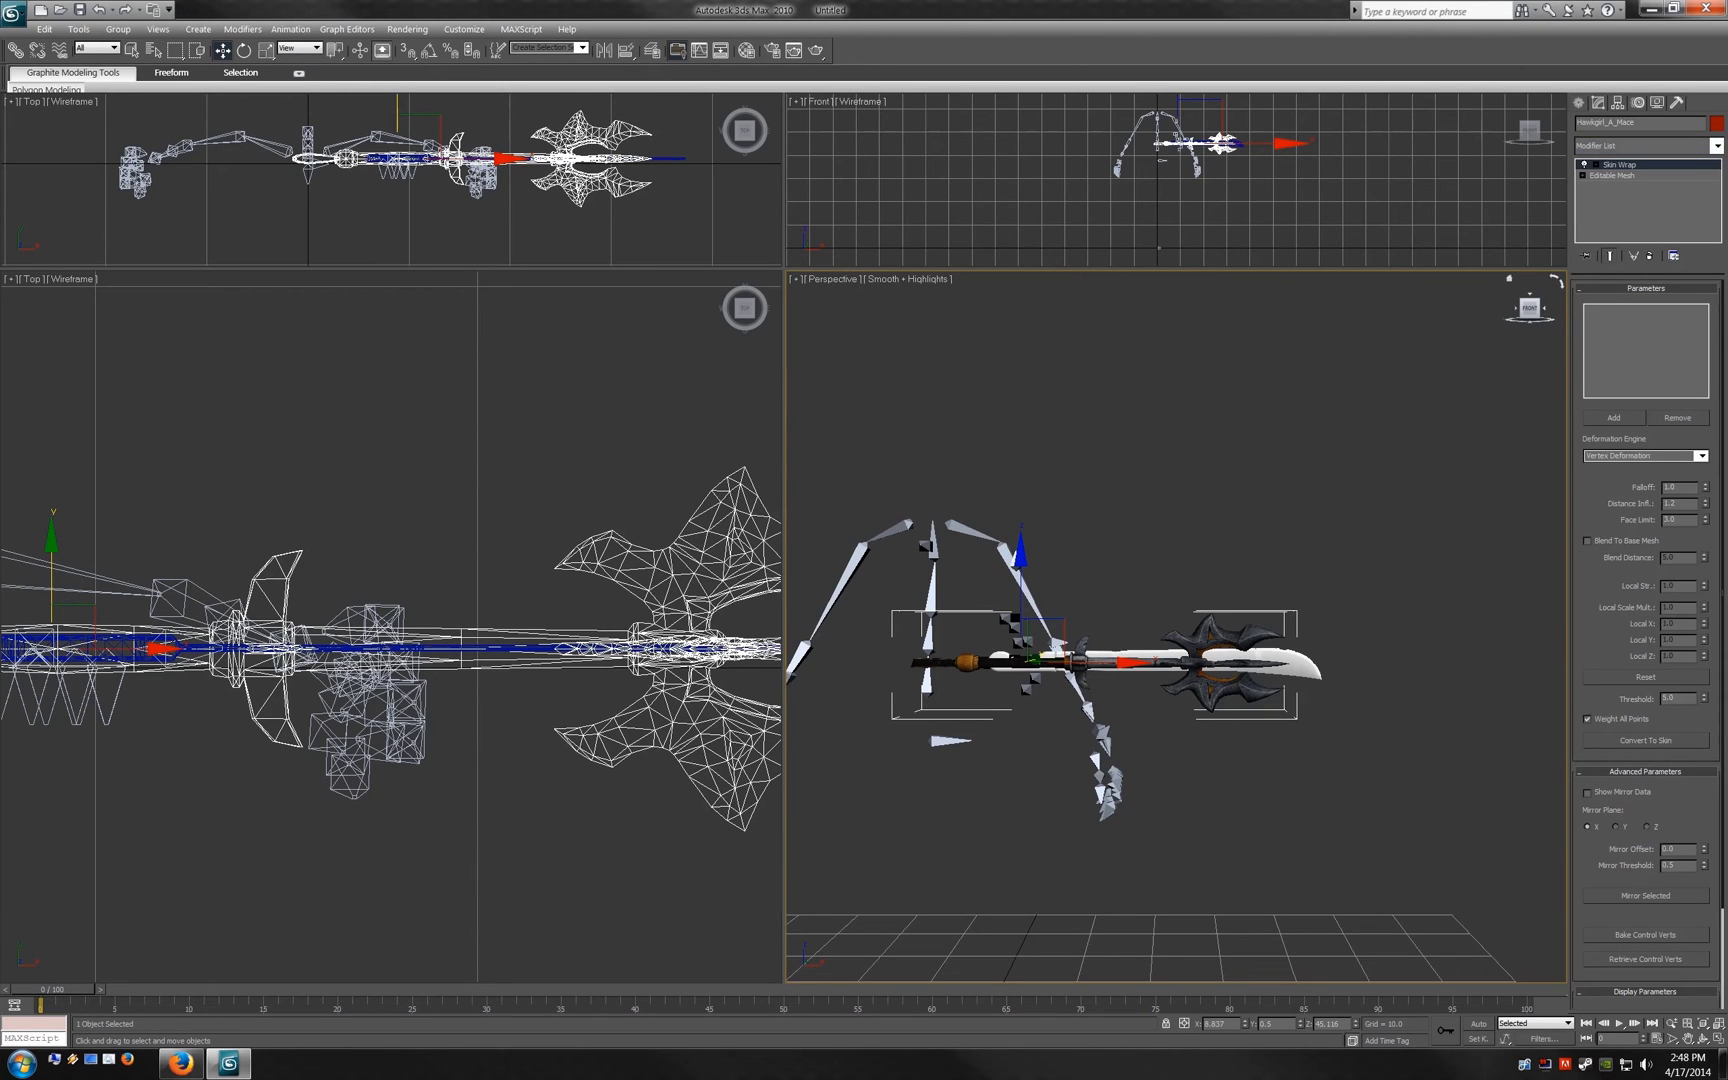
pyautogui.click(1613, 417)
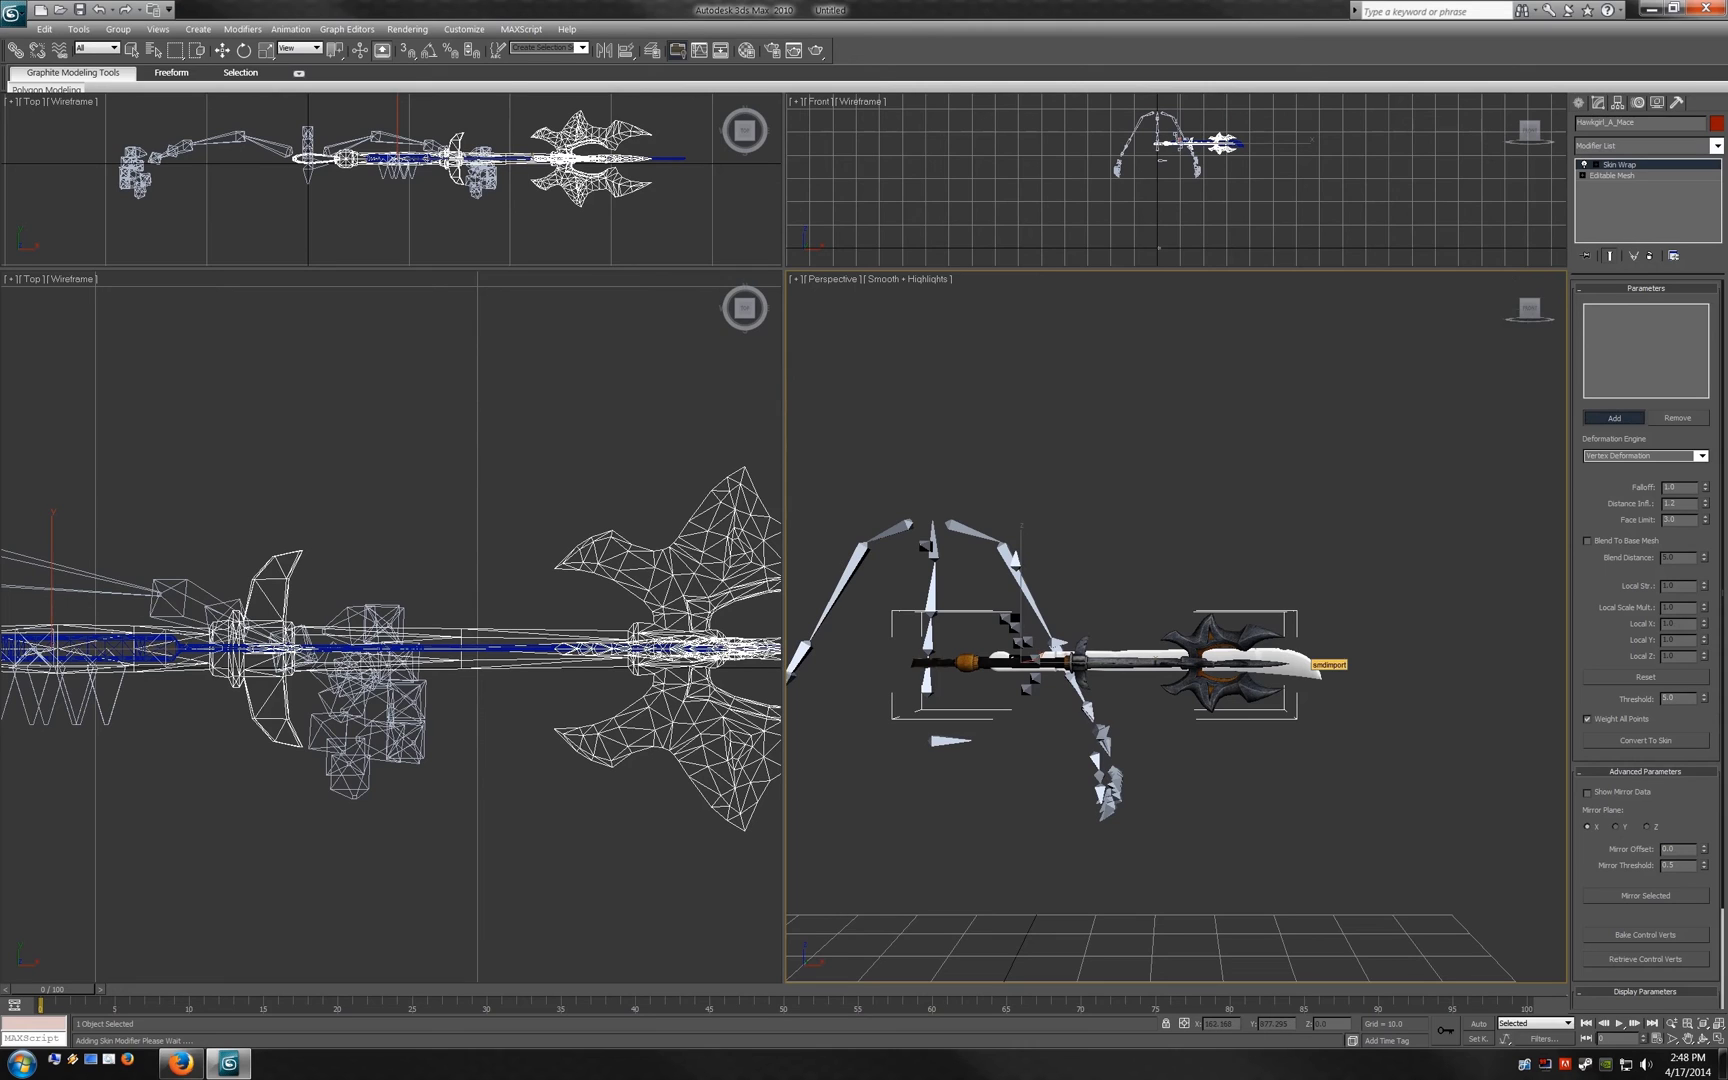
pyautogui.click(1300, 663)
pyautogui.click(1620, 175)
# Step: Inspect the ValveBiped.weapon_bone weights with the wireframe view switched to front
pyautogui.rightClick(1620, 176)
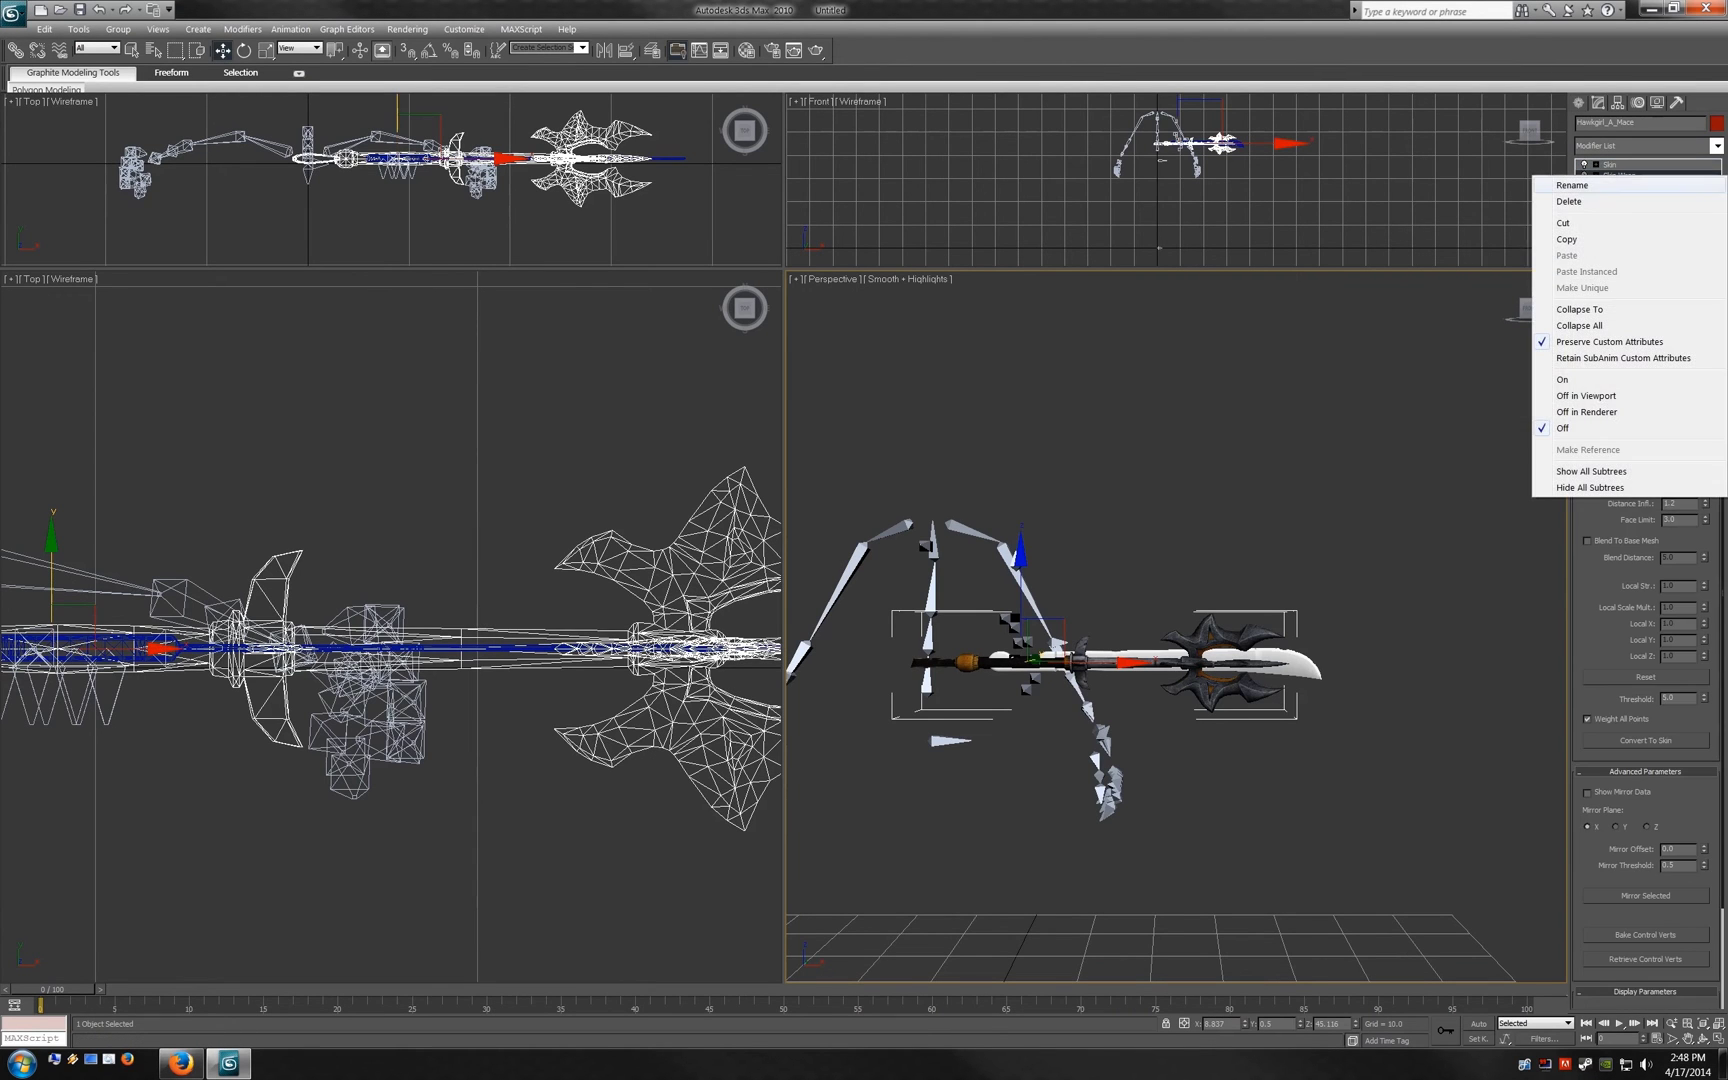
pyautogui.press('Escape')
pyautogui.hotkey('ctrl', 'd')
pyautogui.hotkey('ctrl', 'z')
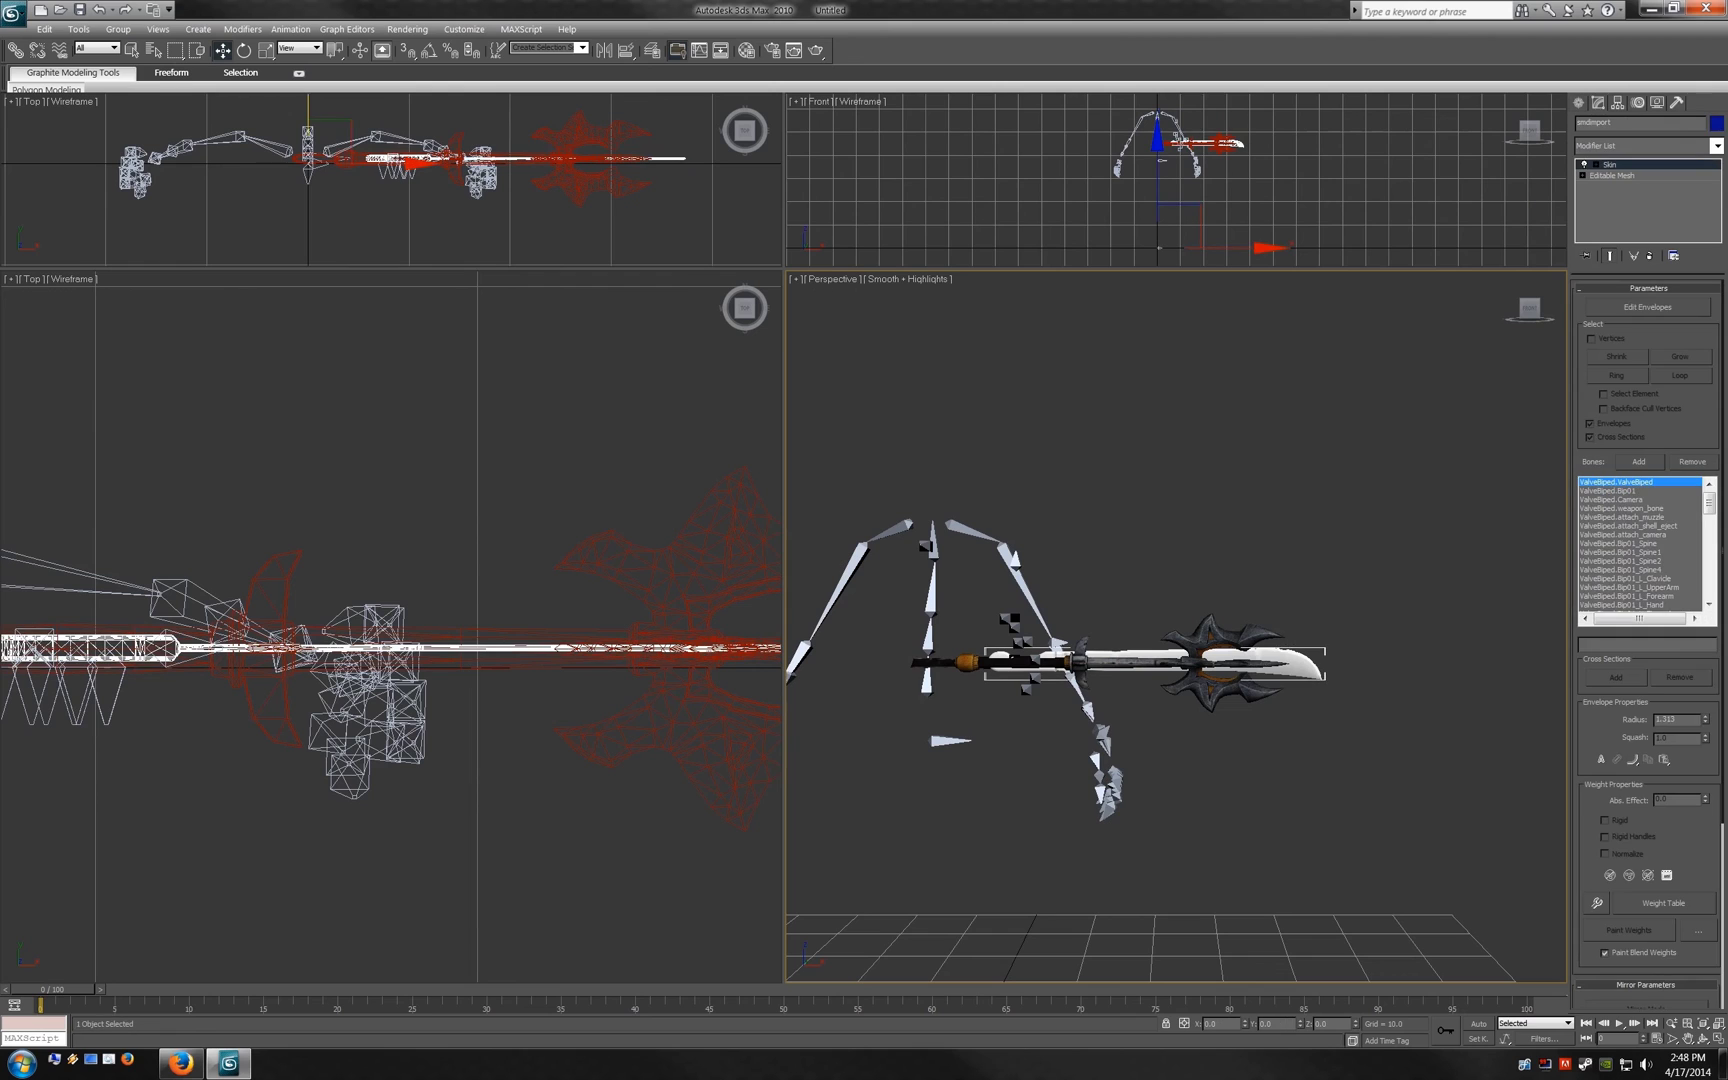
pyautogui.click(1620, 508)
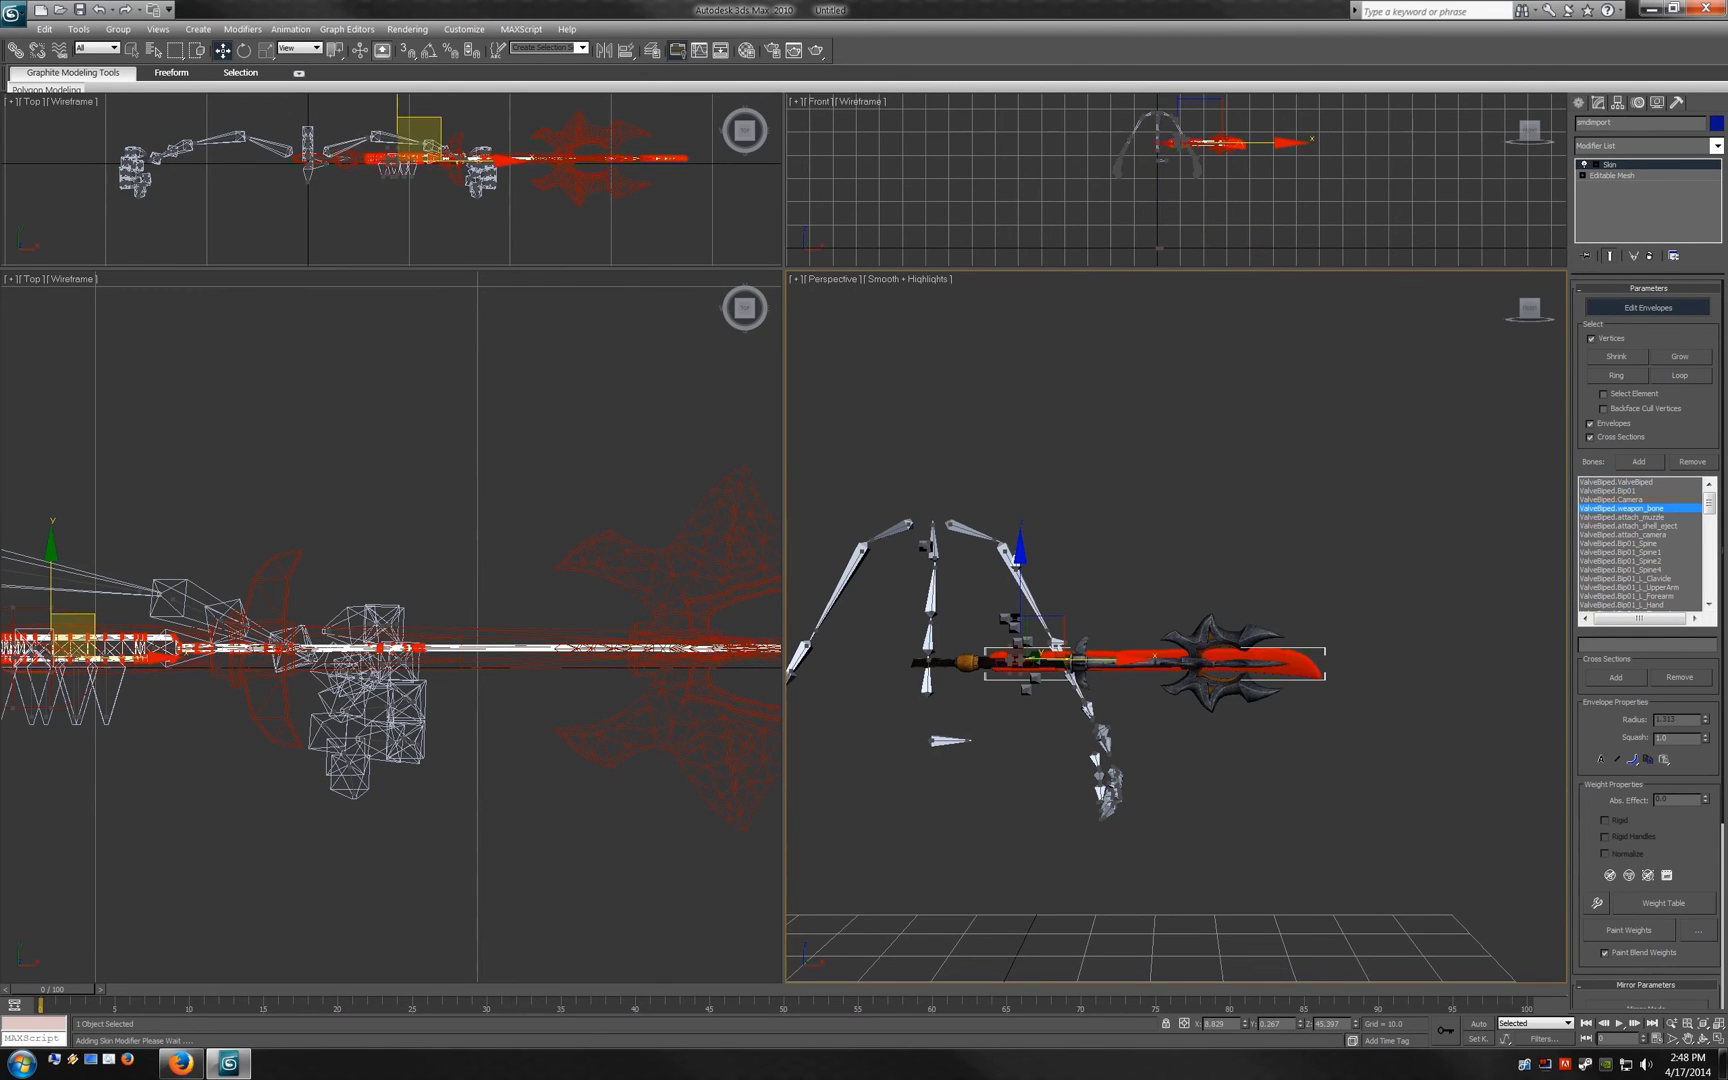
pyautogui.click(744, 324)
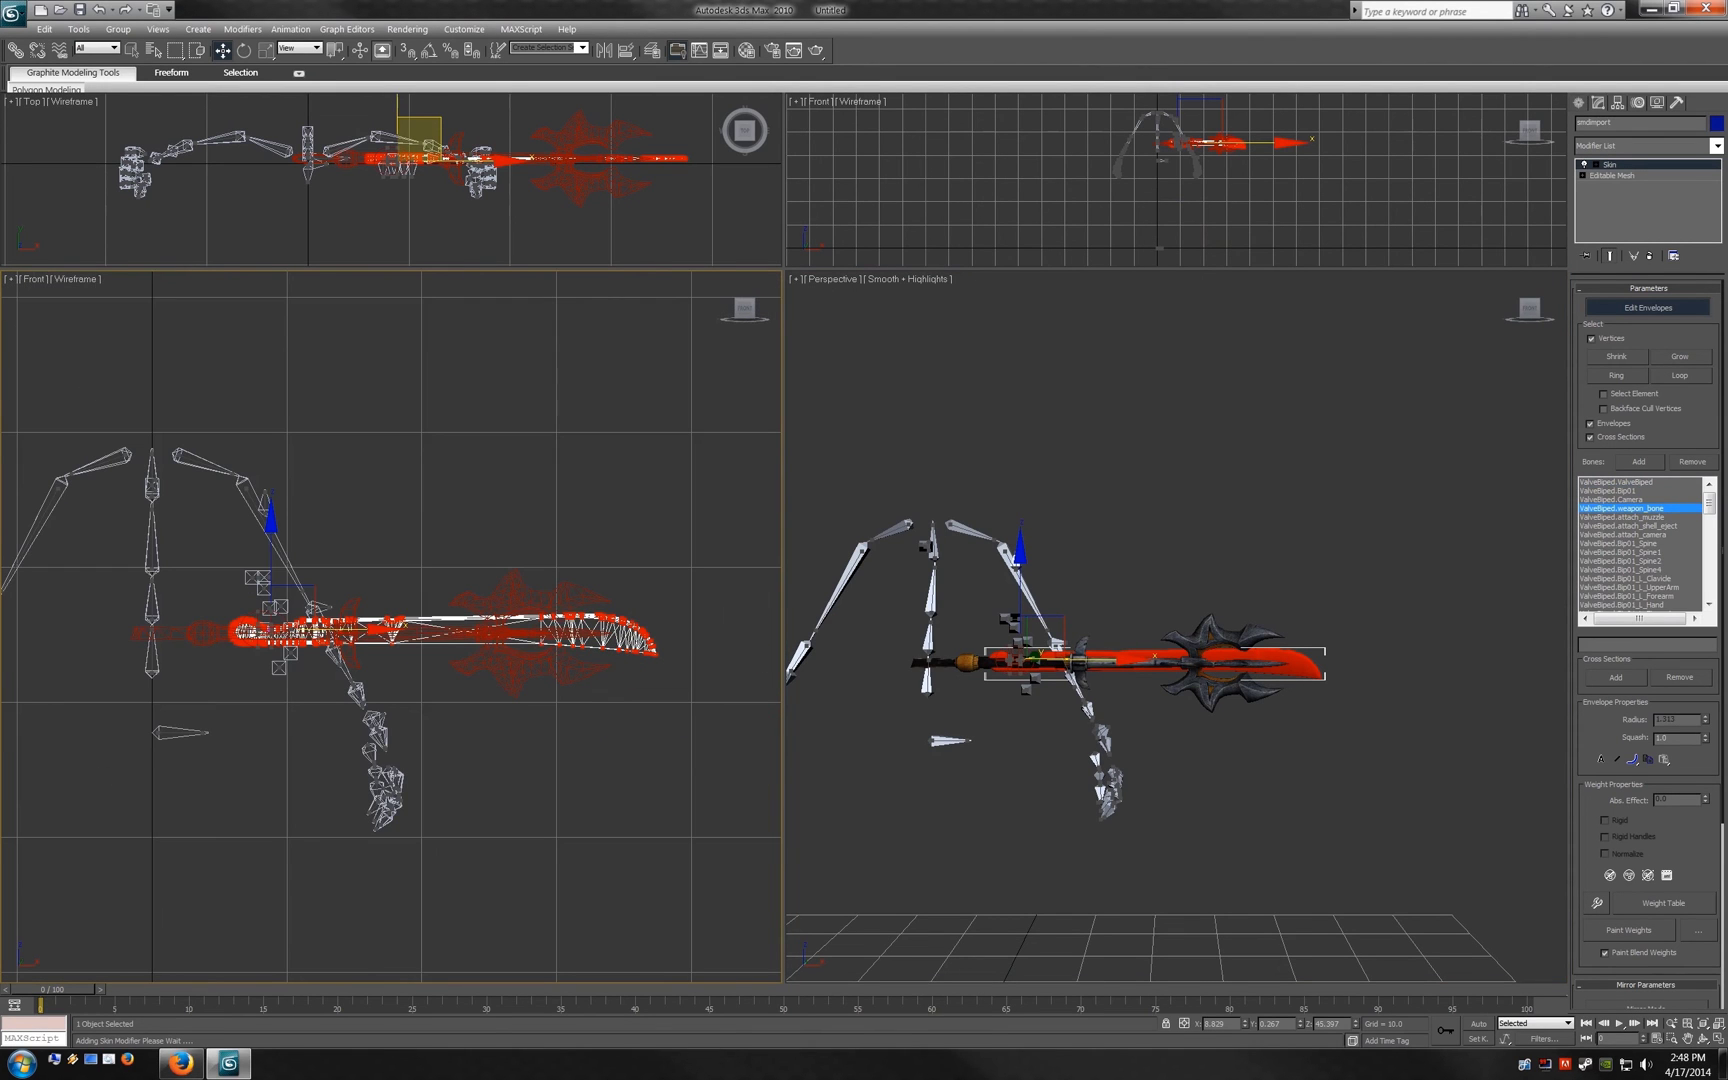
pyautogui.click(1200, 450)
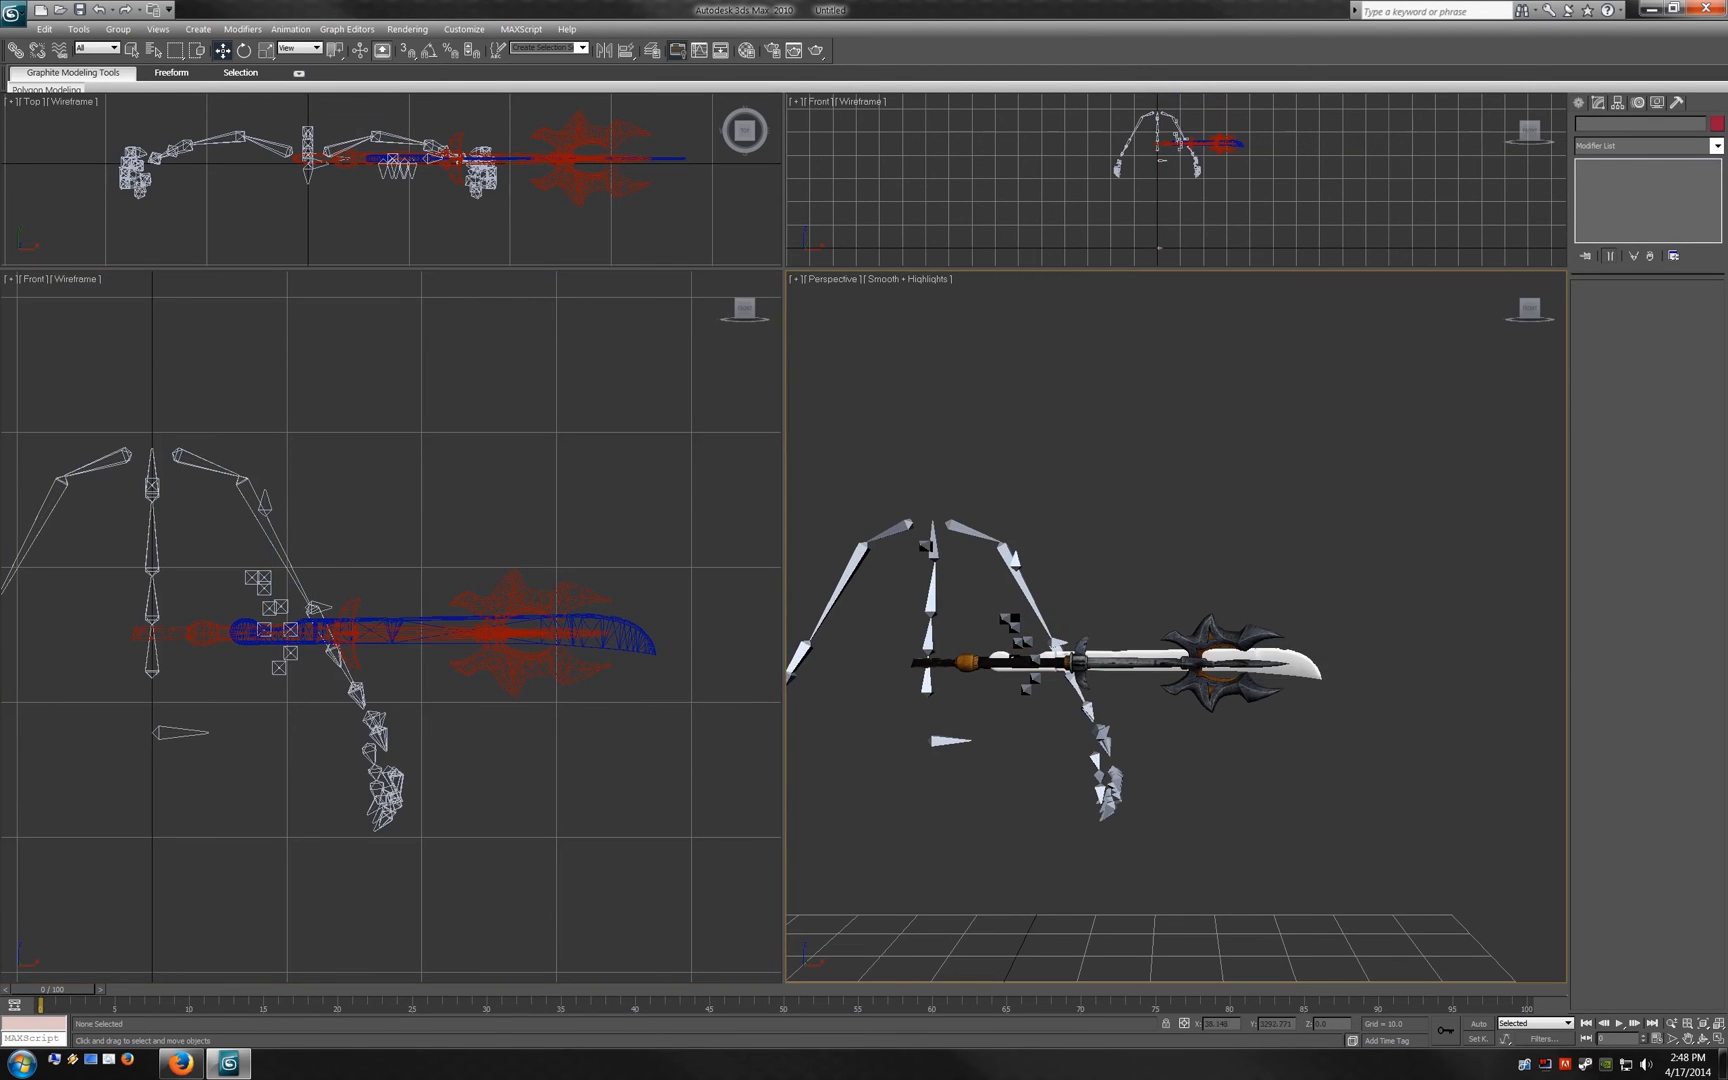
pyautogui.hotkey('ctrl', 'z')
# Step: Check weapon_bone weights in Edit Envelopes, then reselect Hawkgirl_A_Mace
pyautogui.click(1647, 307)
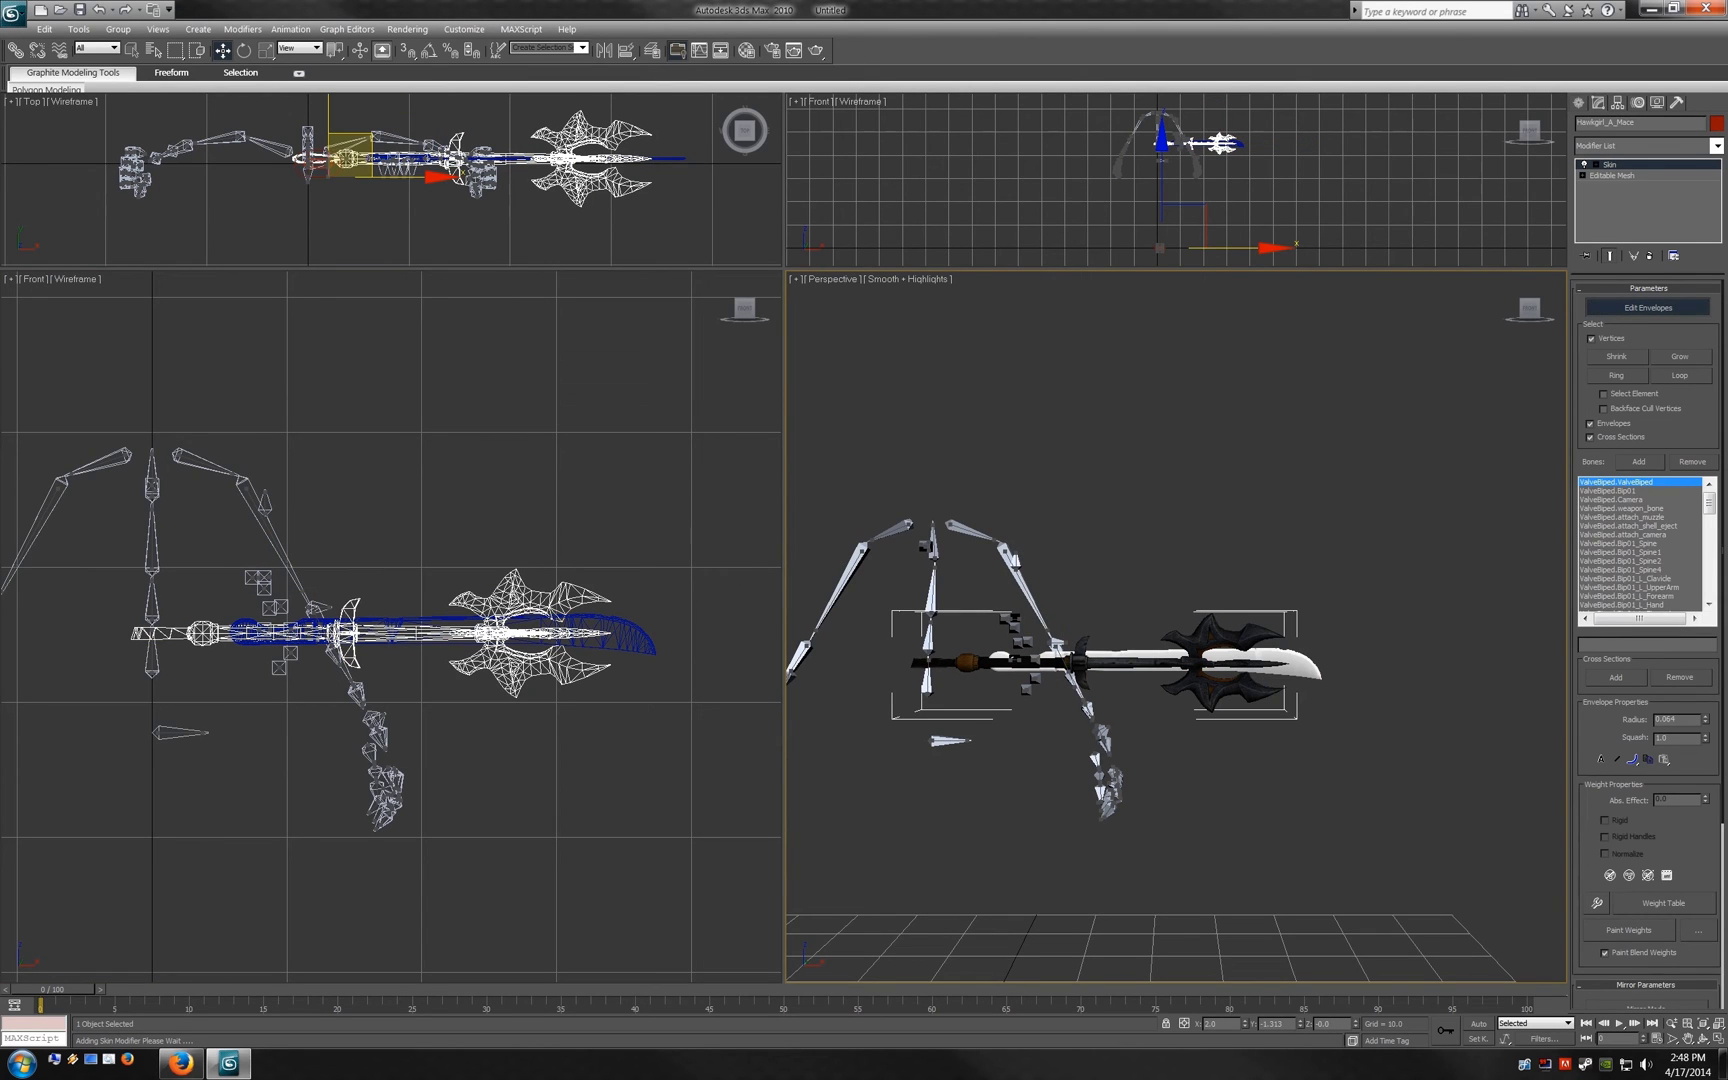
pyautogui.click(1622, 508)
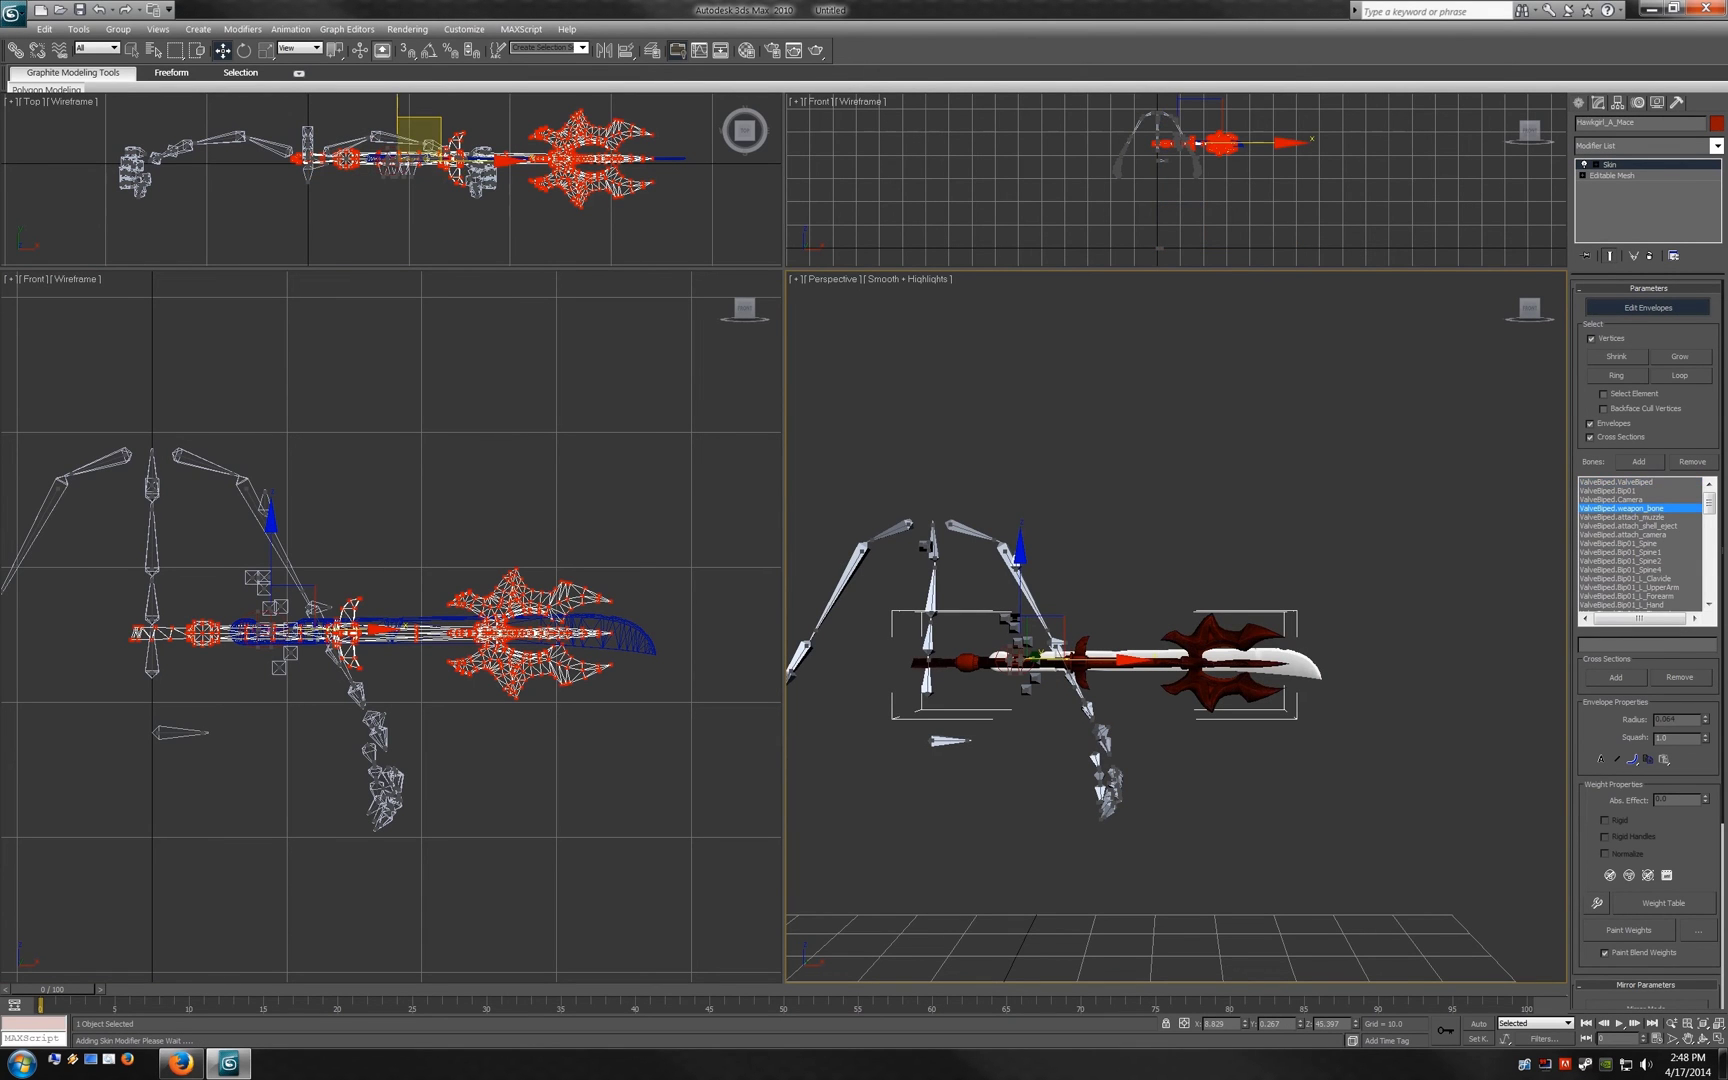
pyautogui.hotkey('ctrl', 'd')
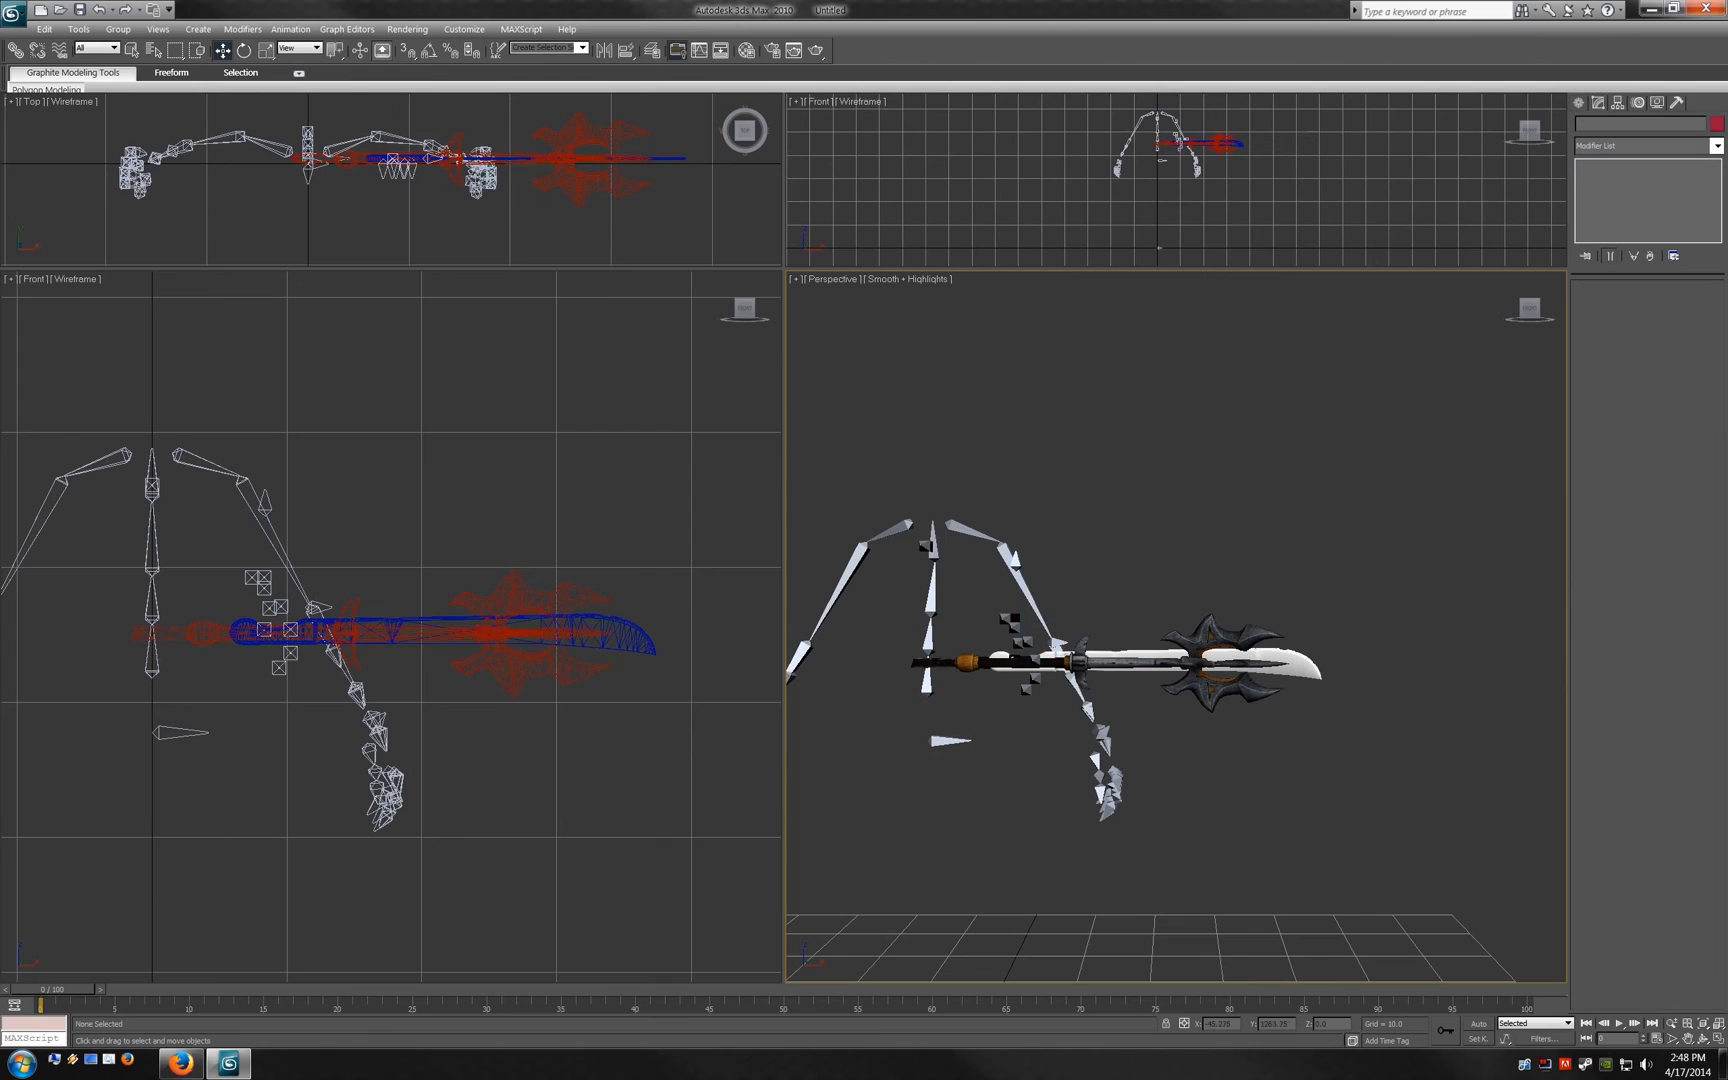
pyautogui.hotkey('ctrl', 'z')
pyautogui.hotkey('ctrl', 'z')
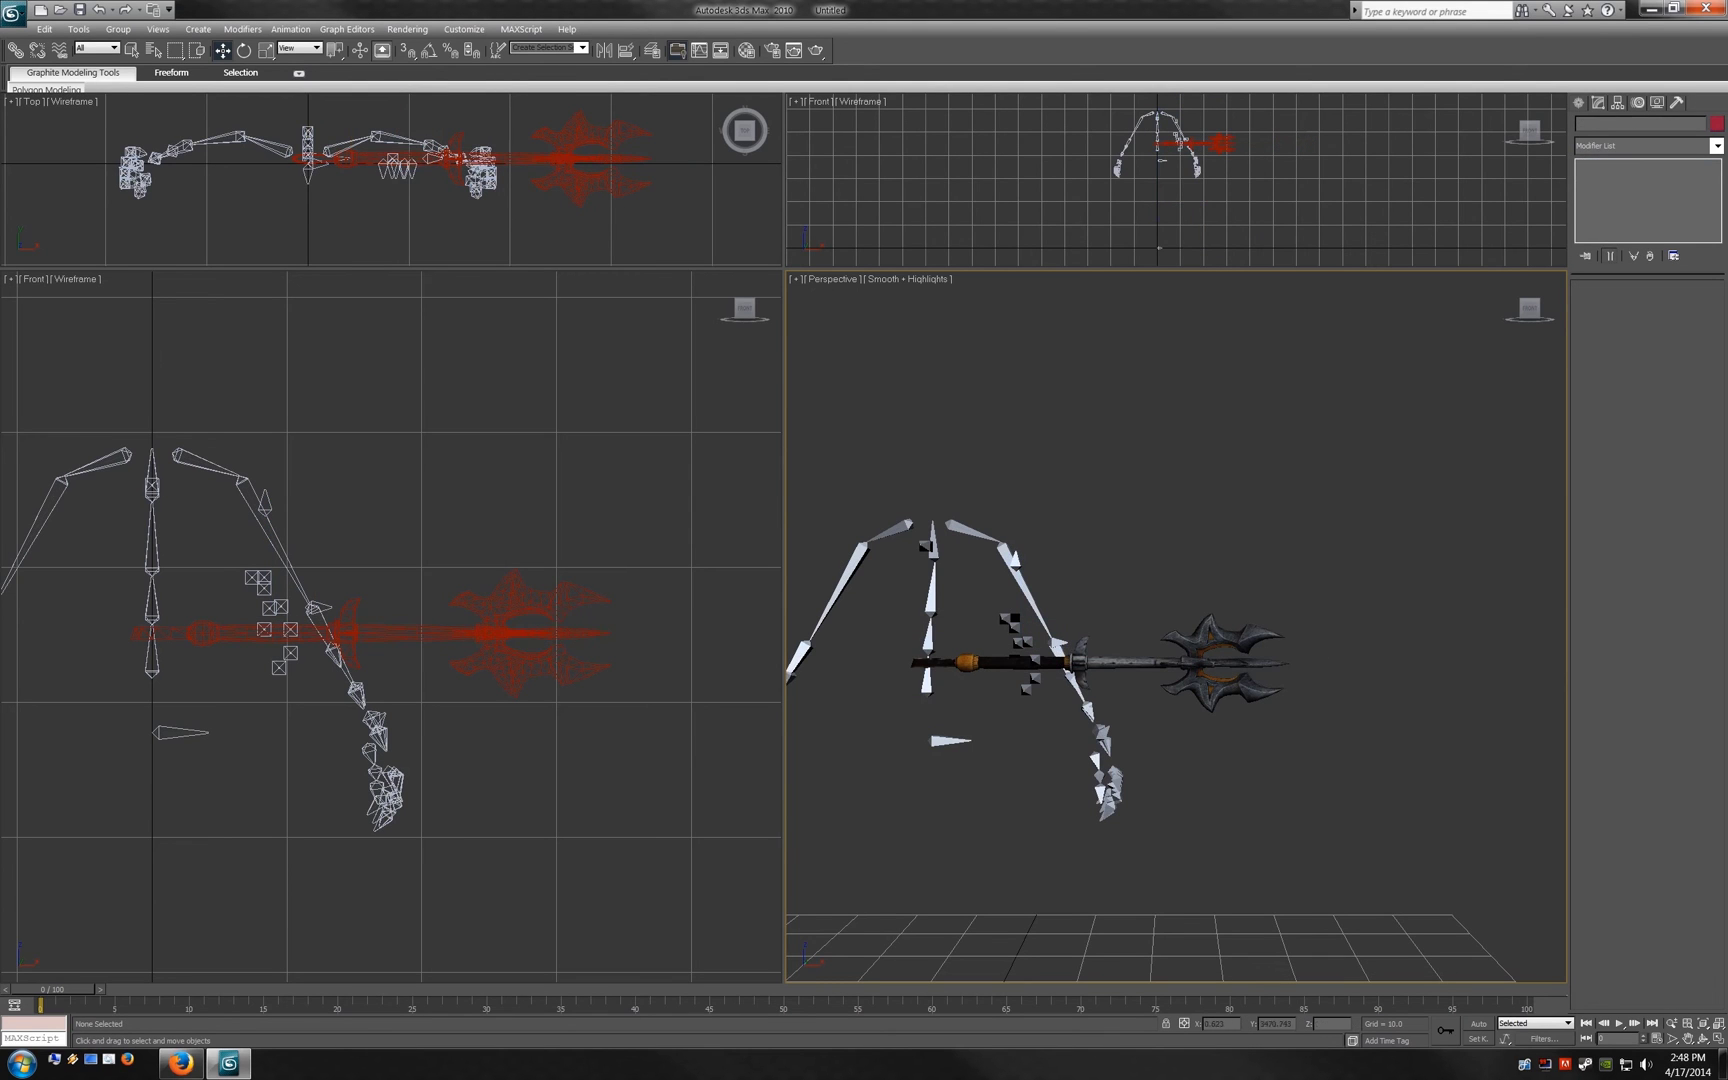
pyautogui.hotkey('ctrl', 'z')
# Step: Save the scene under the new name VIEW.max
pyautogui.click(12, 12)
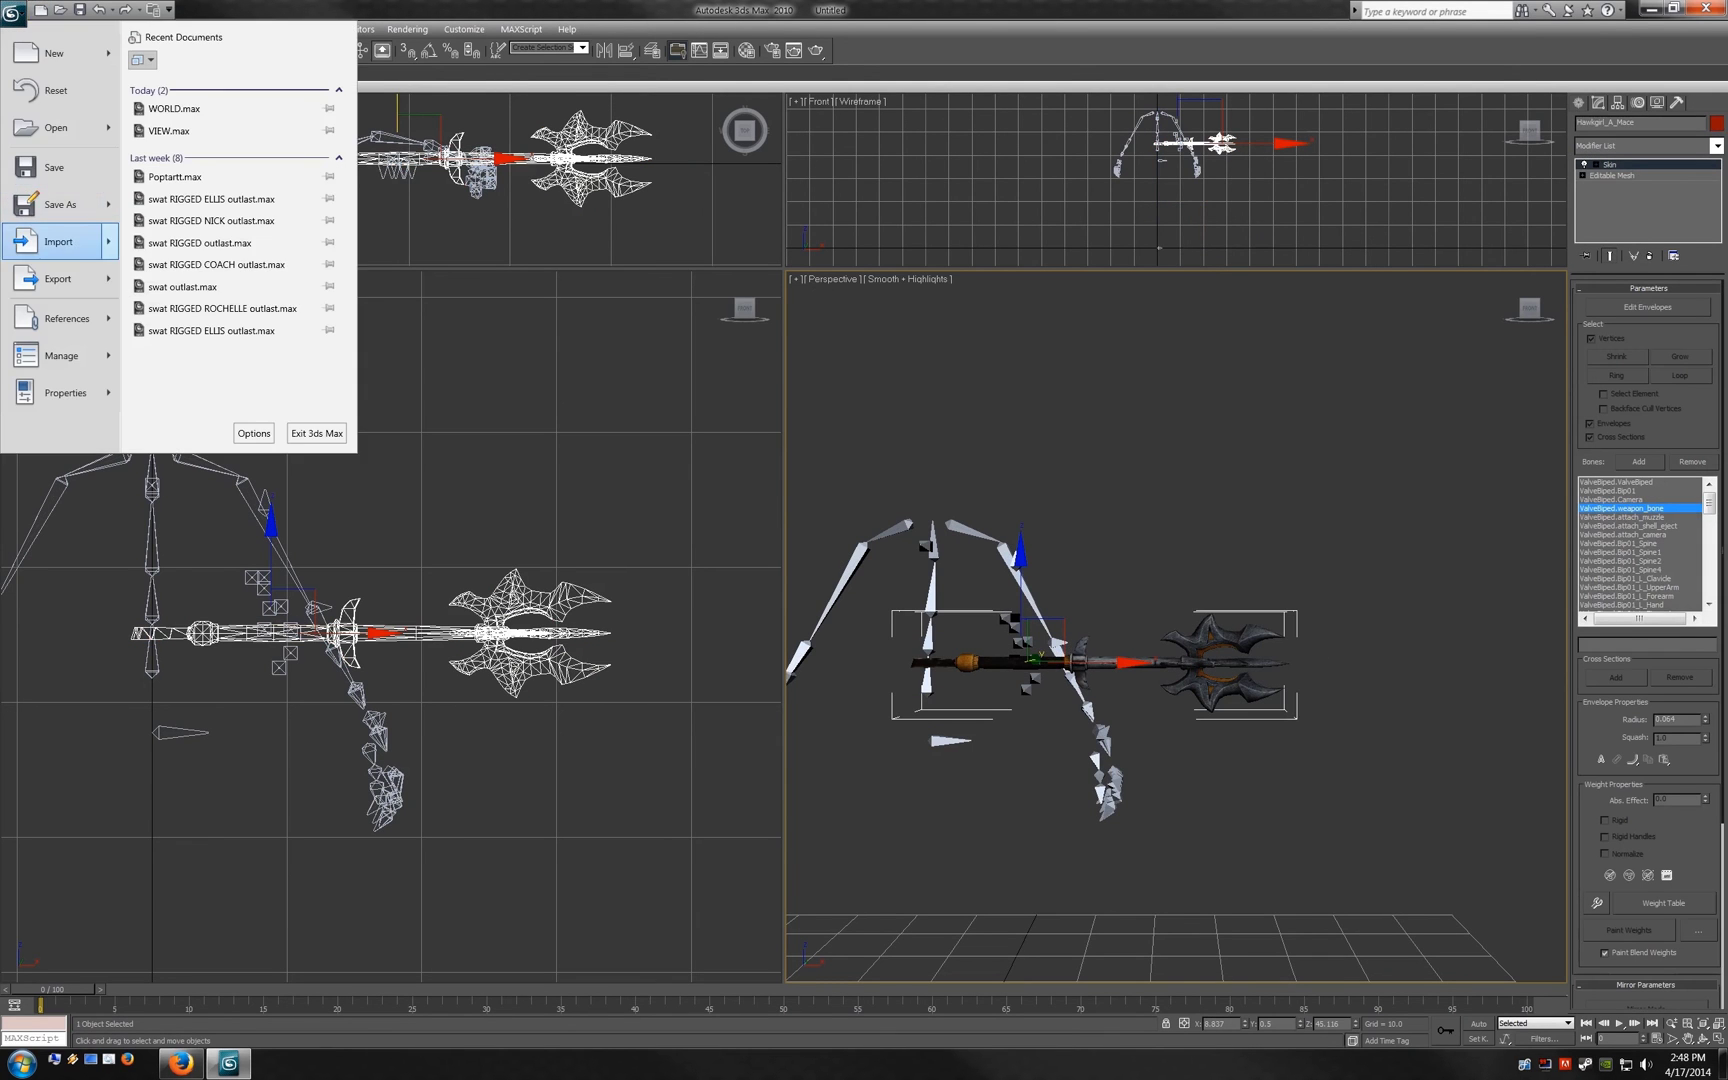
pyautogui.click(40, 241)
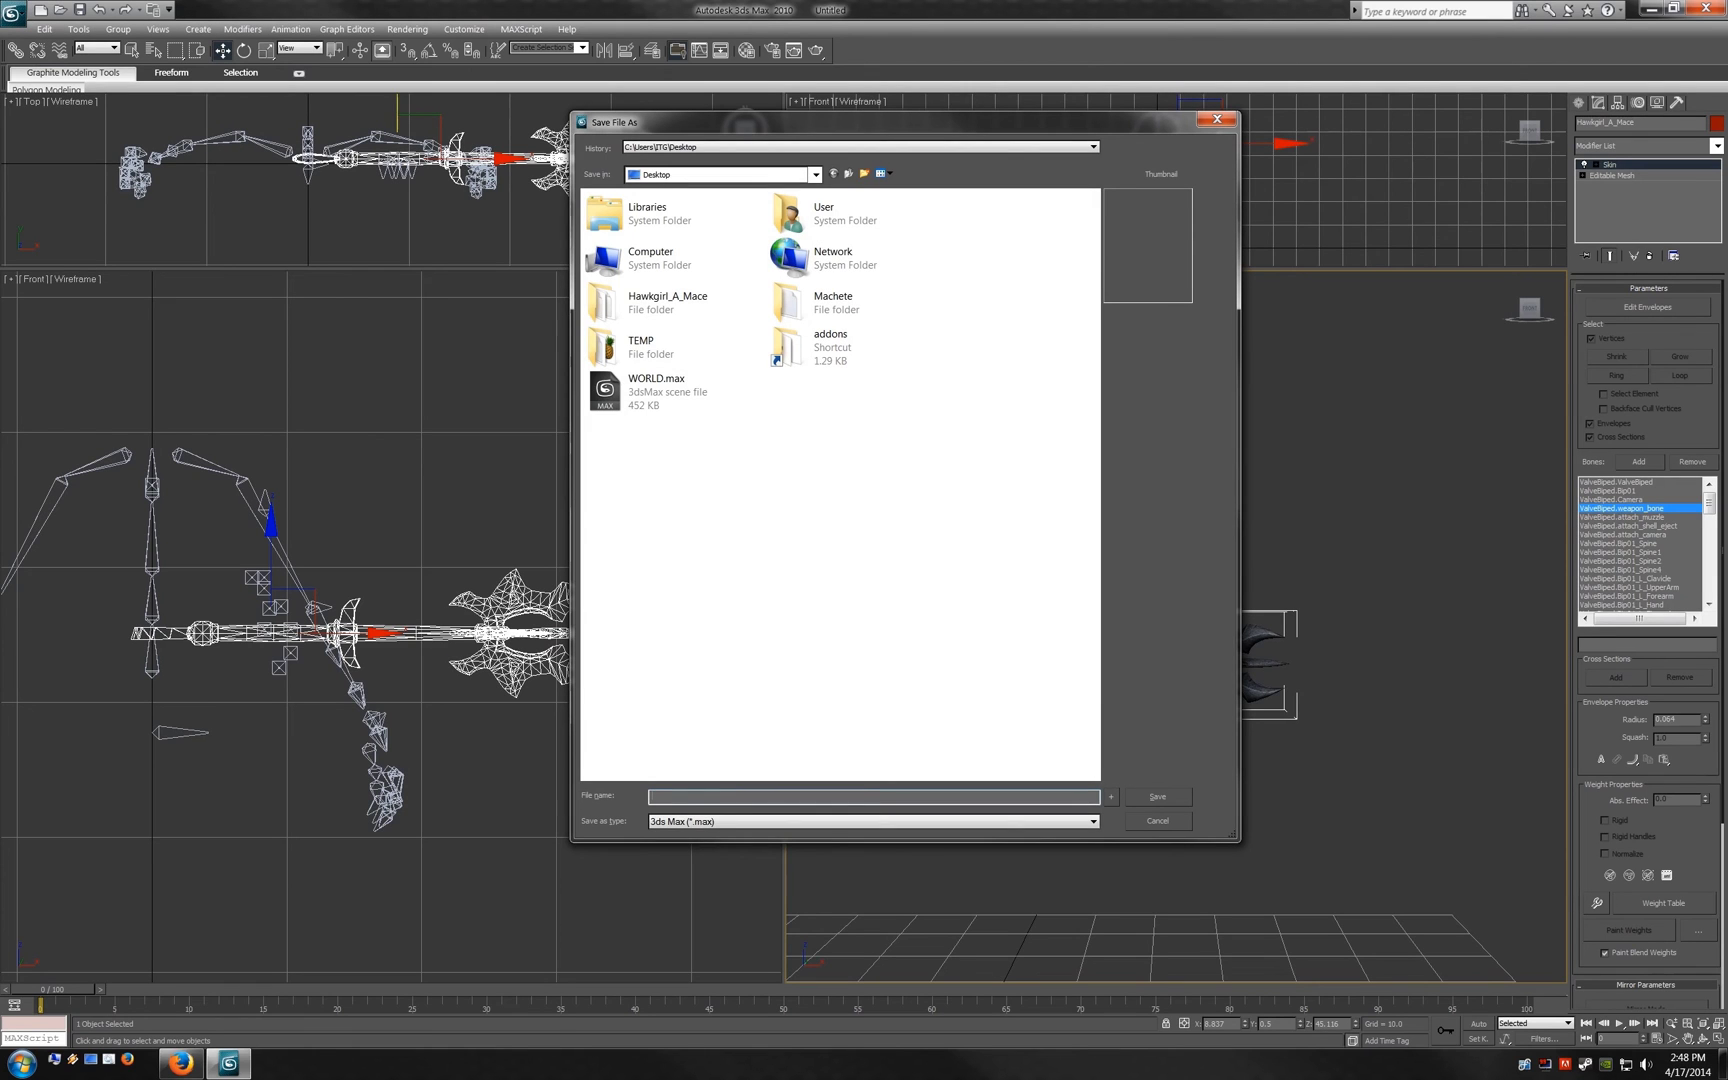
pyautogui.write('v_')
pyautogui.press('Return')
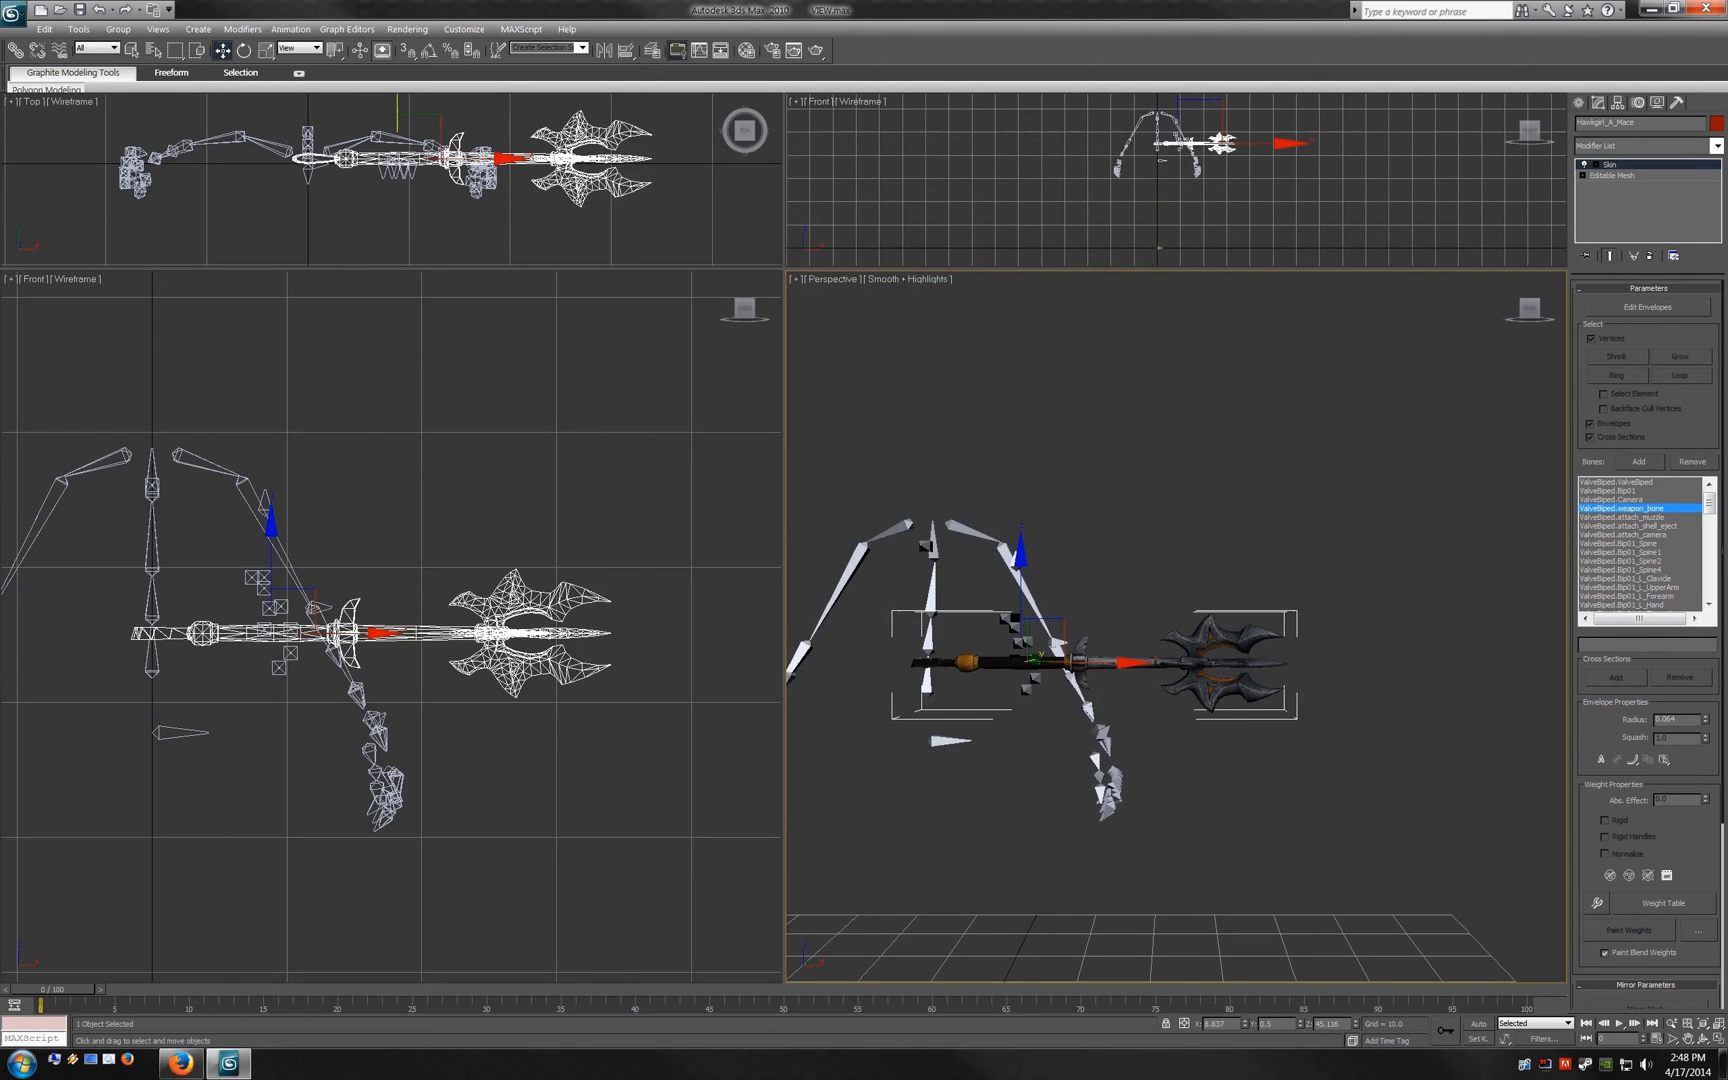
# Step: Export to VIEW.smd replacing the existing file, then save the scene
pyautogui.click(12, 12)
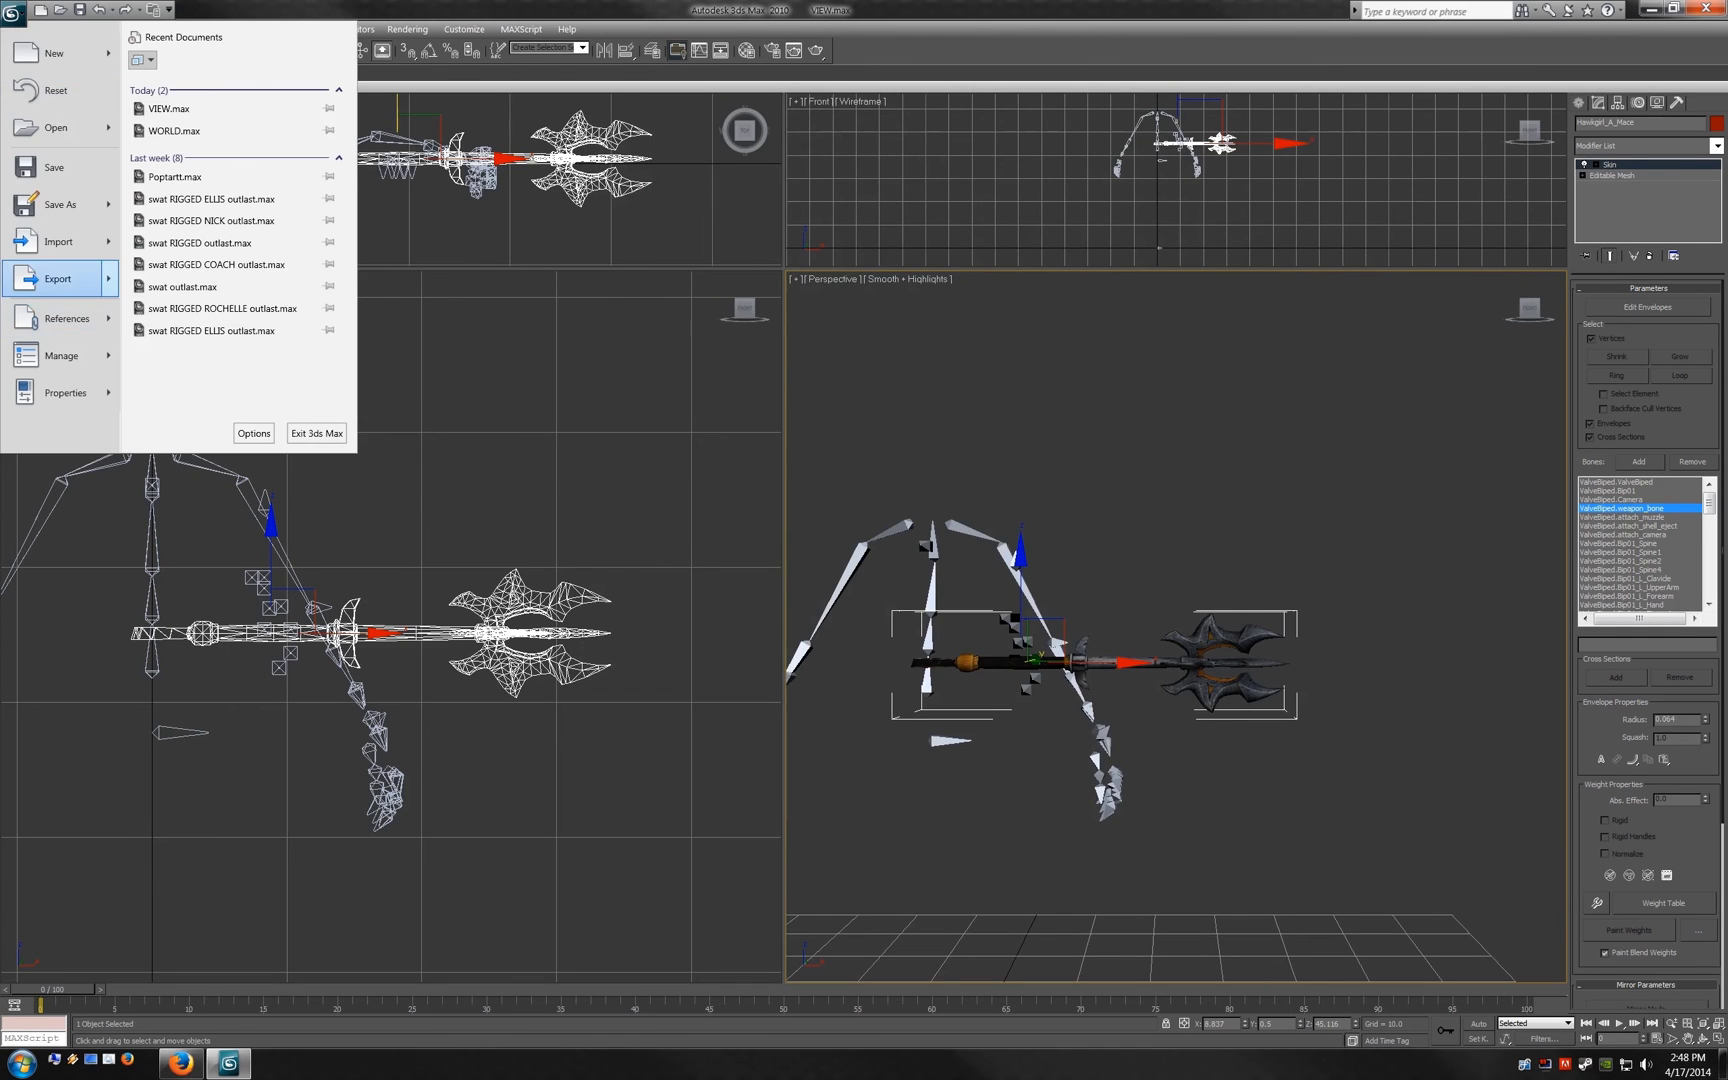
pyautogui.click(40, 282)
pyautogui.click(625, 219)
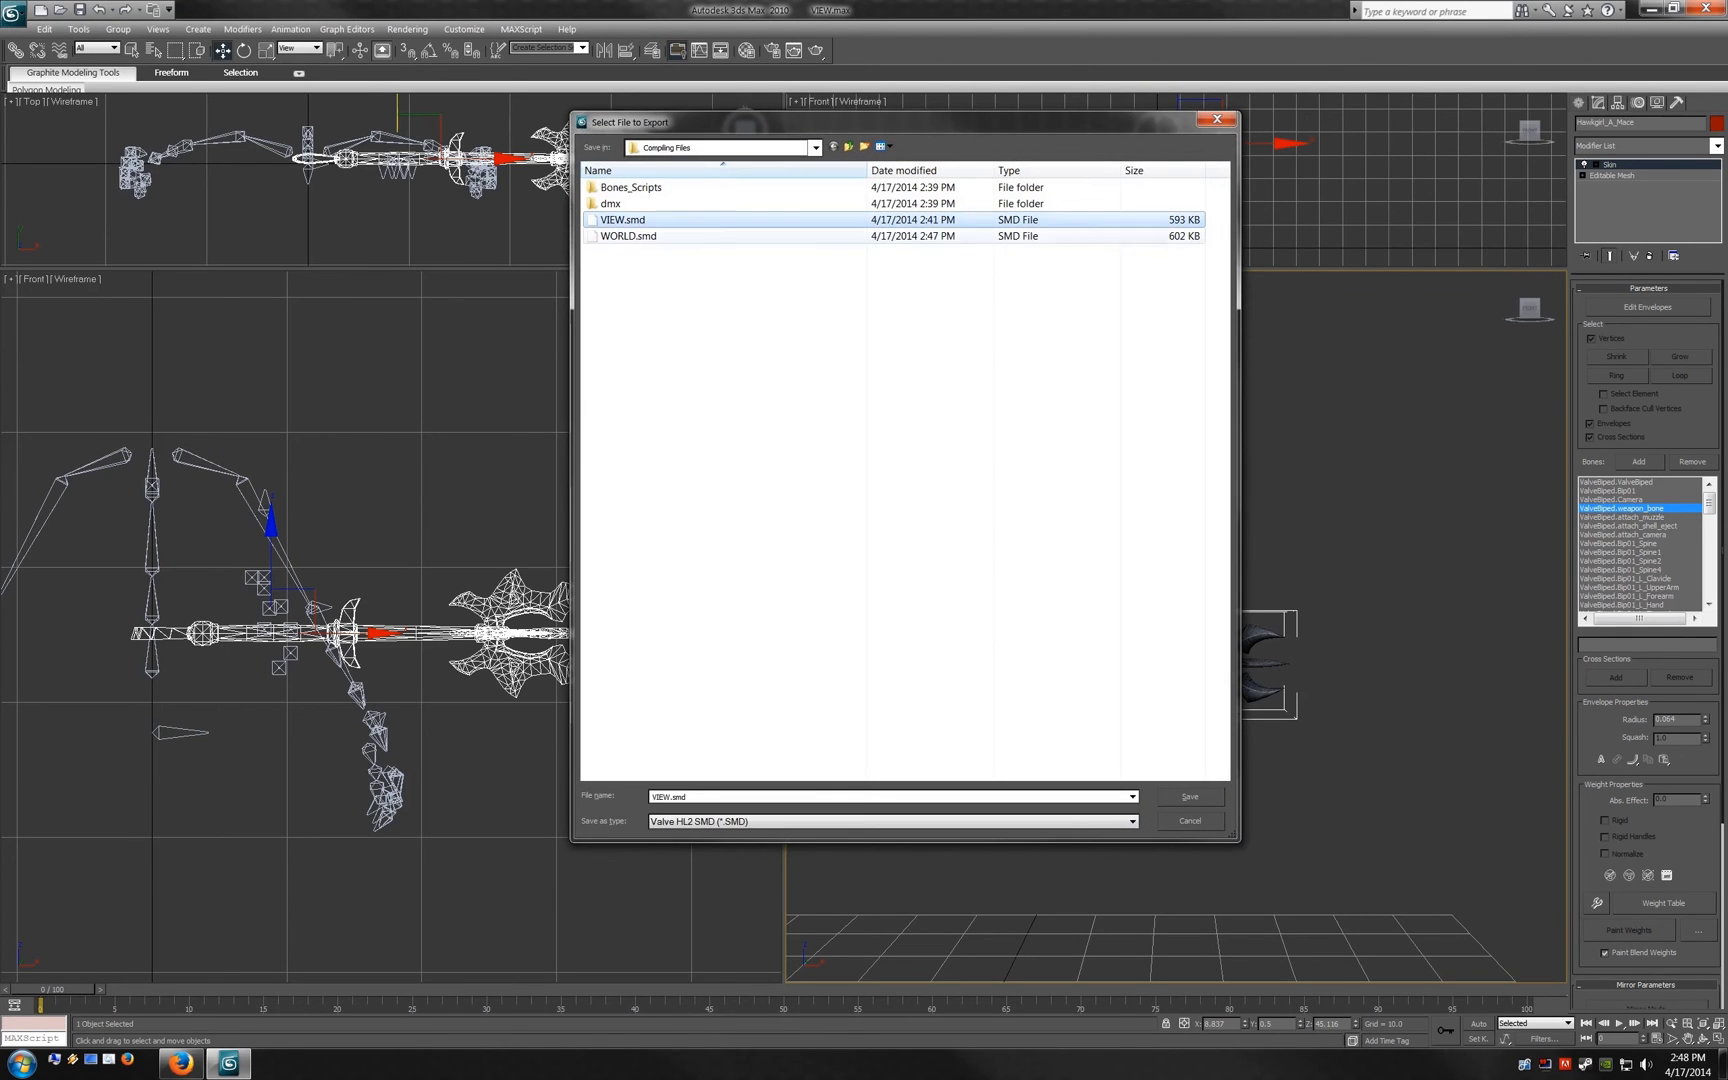
pyautogui.press('Return')
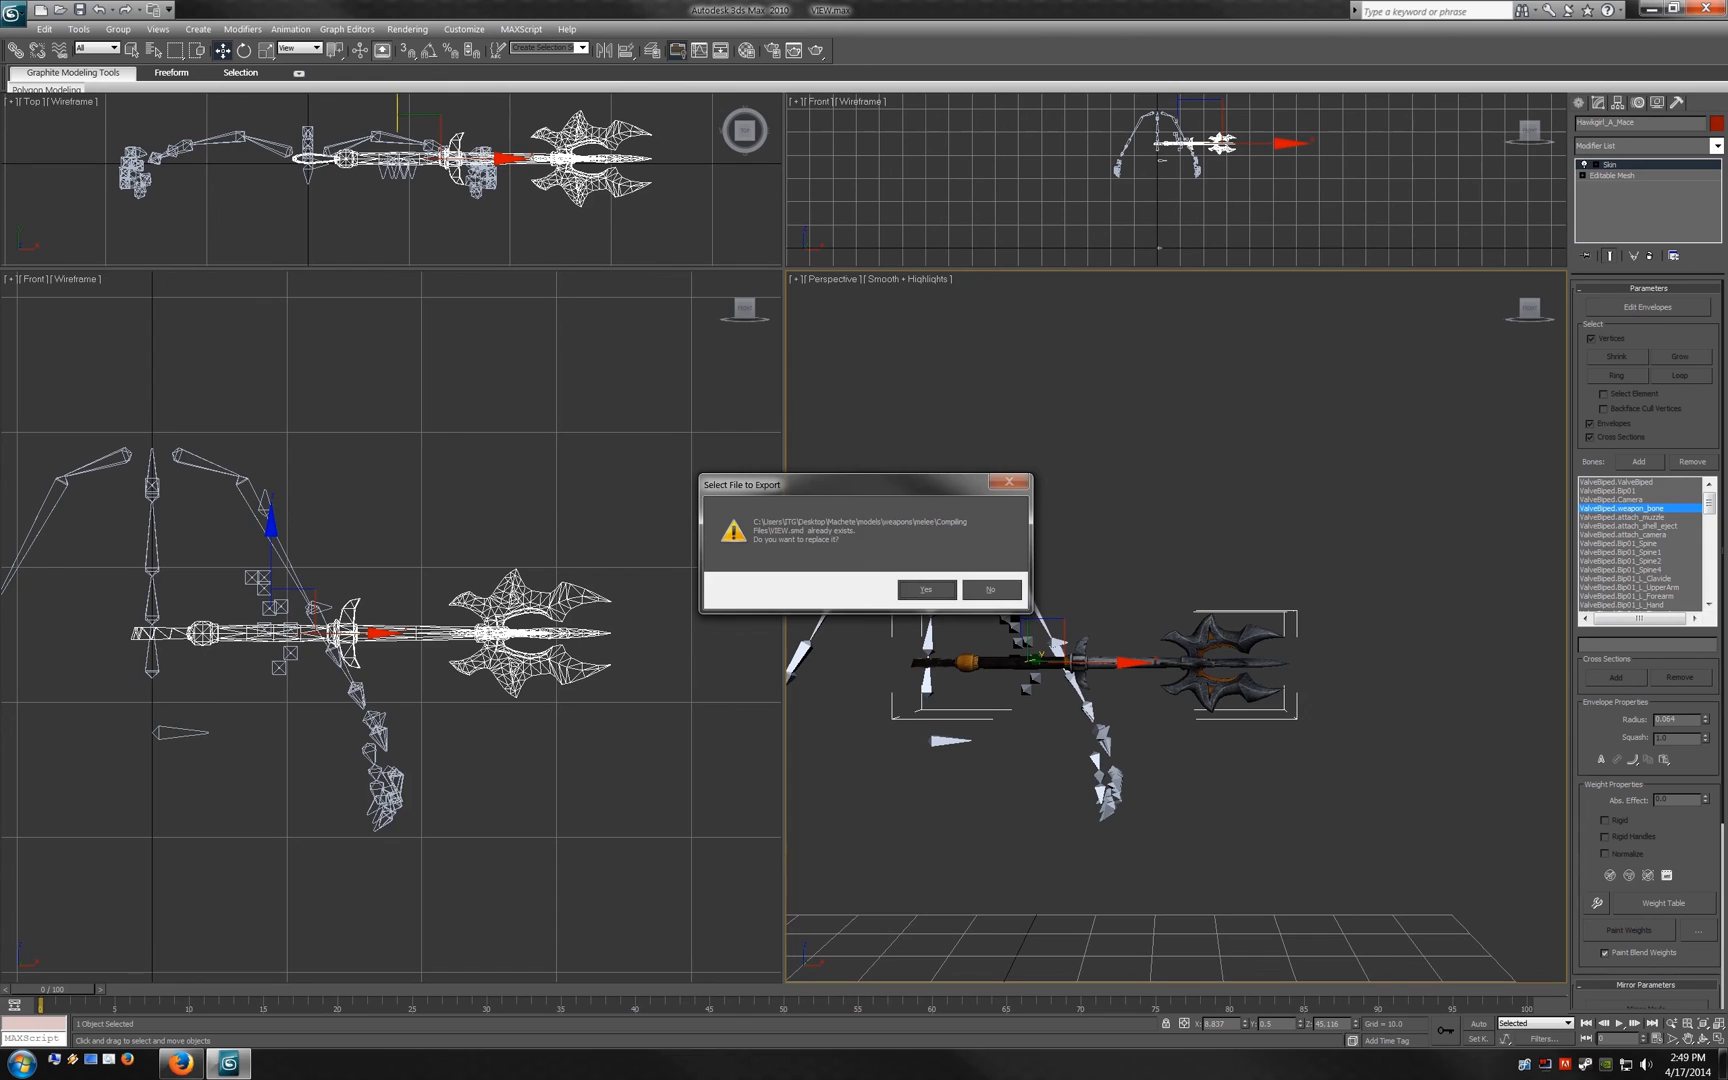
pyautogui.press('Return')
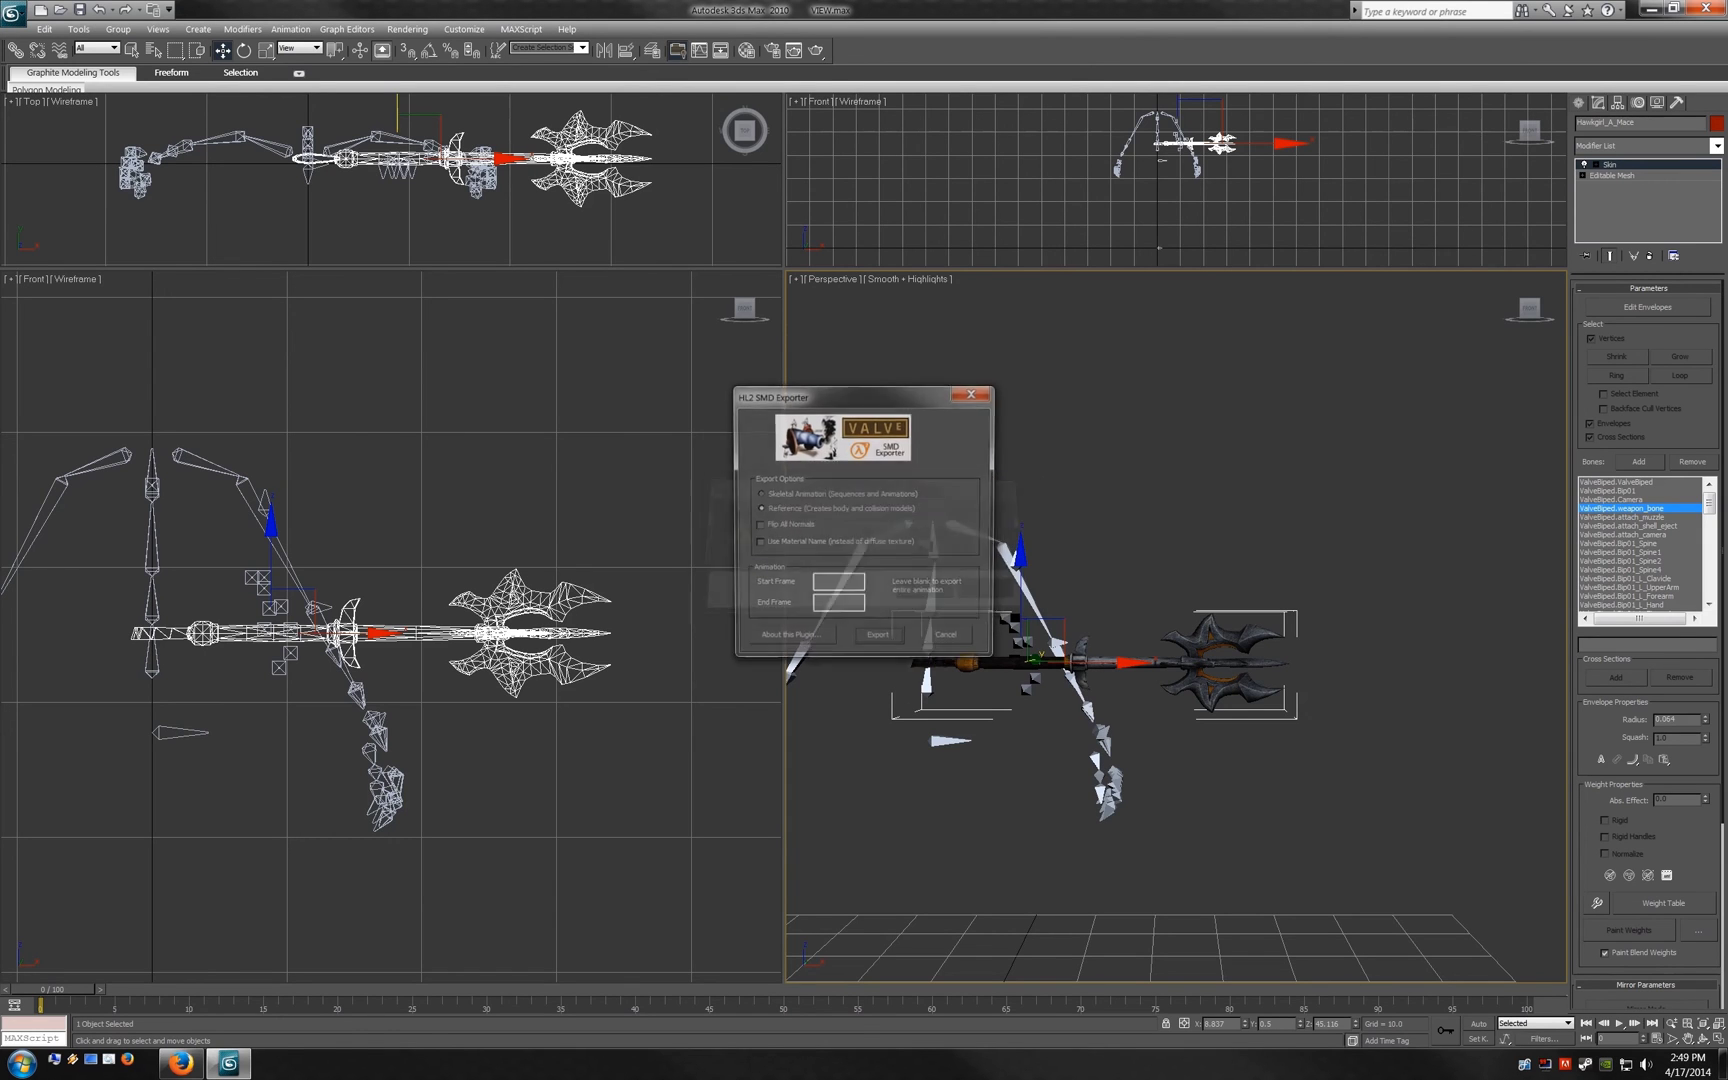
pyautogui.press('Return')
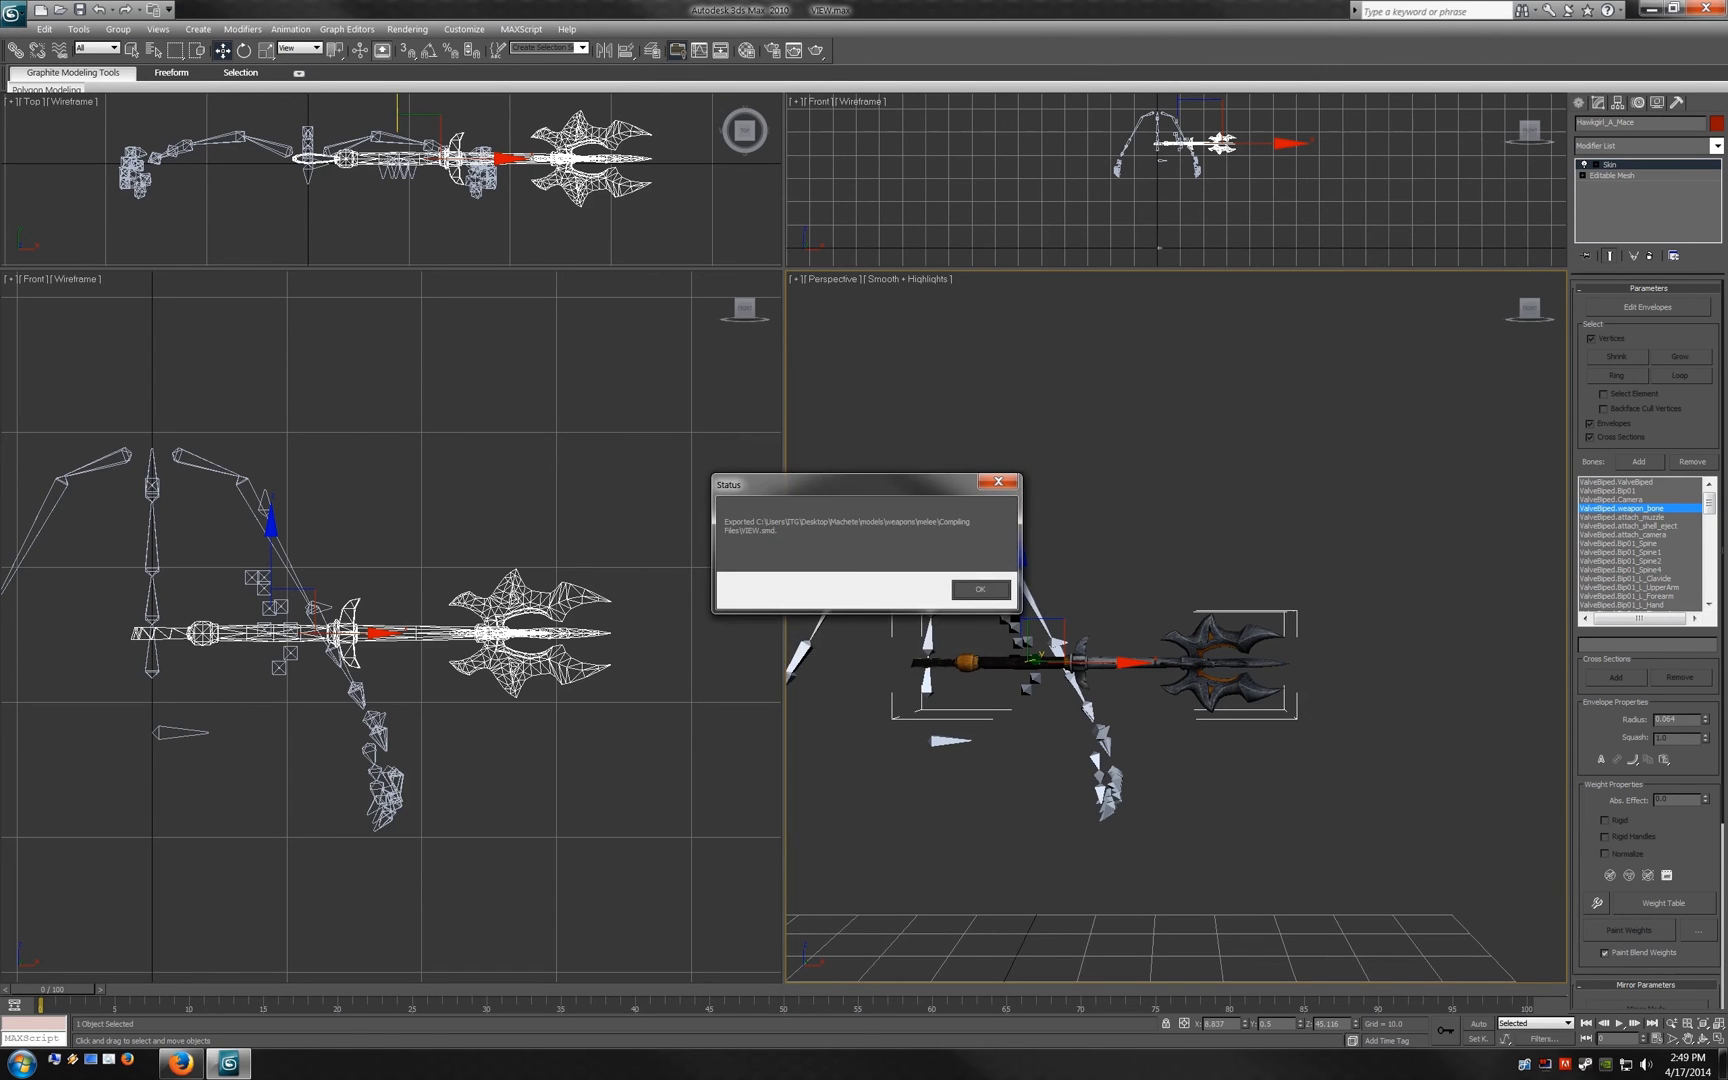
pyautogui.press('Return')
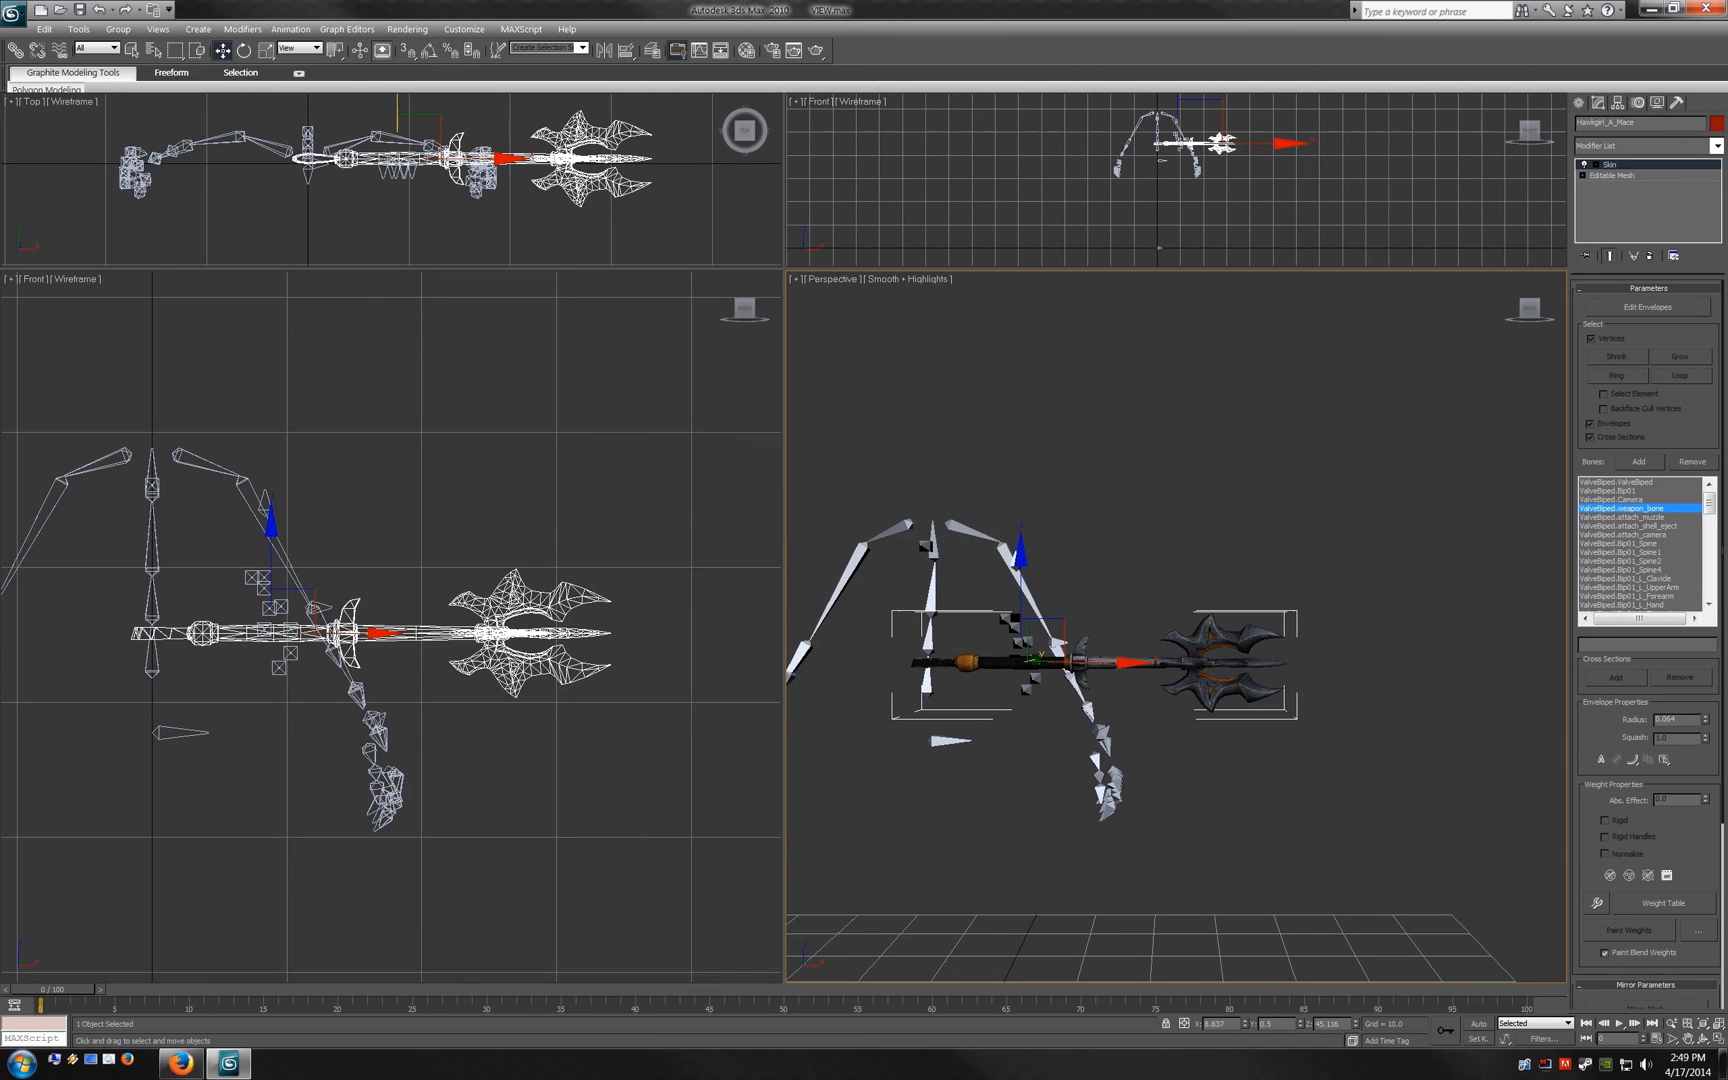
pyautogui.click(12, 12)
pyautogui.click(54, 167)
# Step: Close 3ds Max, browse to Compiling Files and delete COMPILE.bat
pyautogui.hotkey('alt', 'F4')
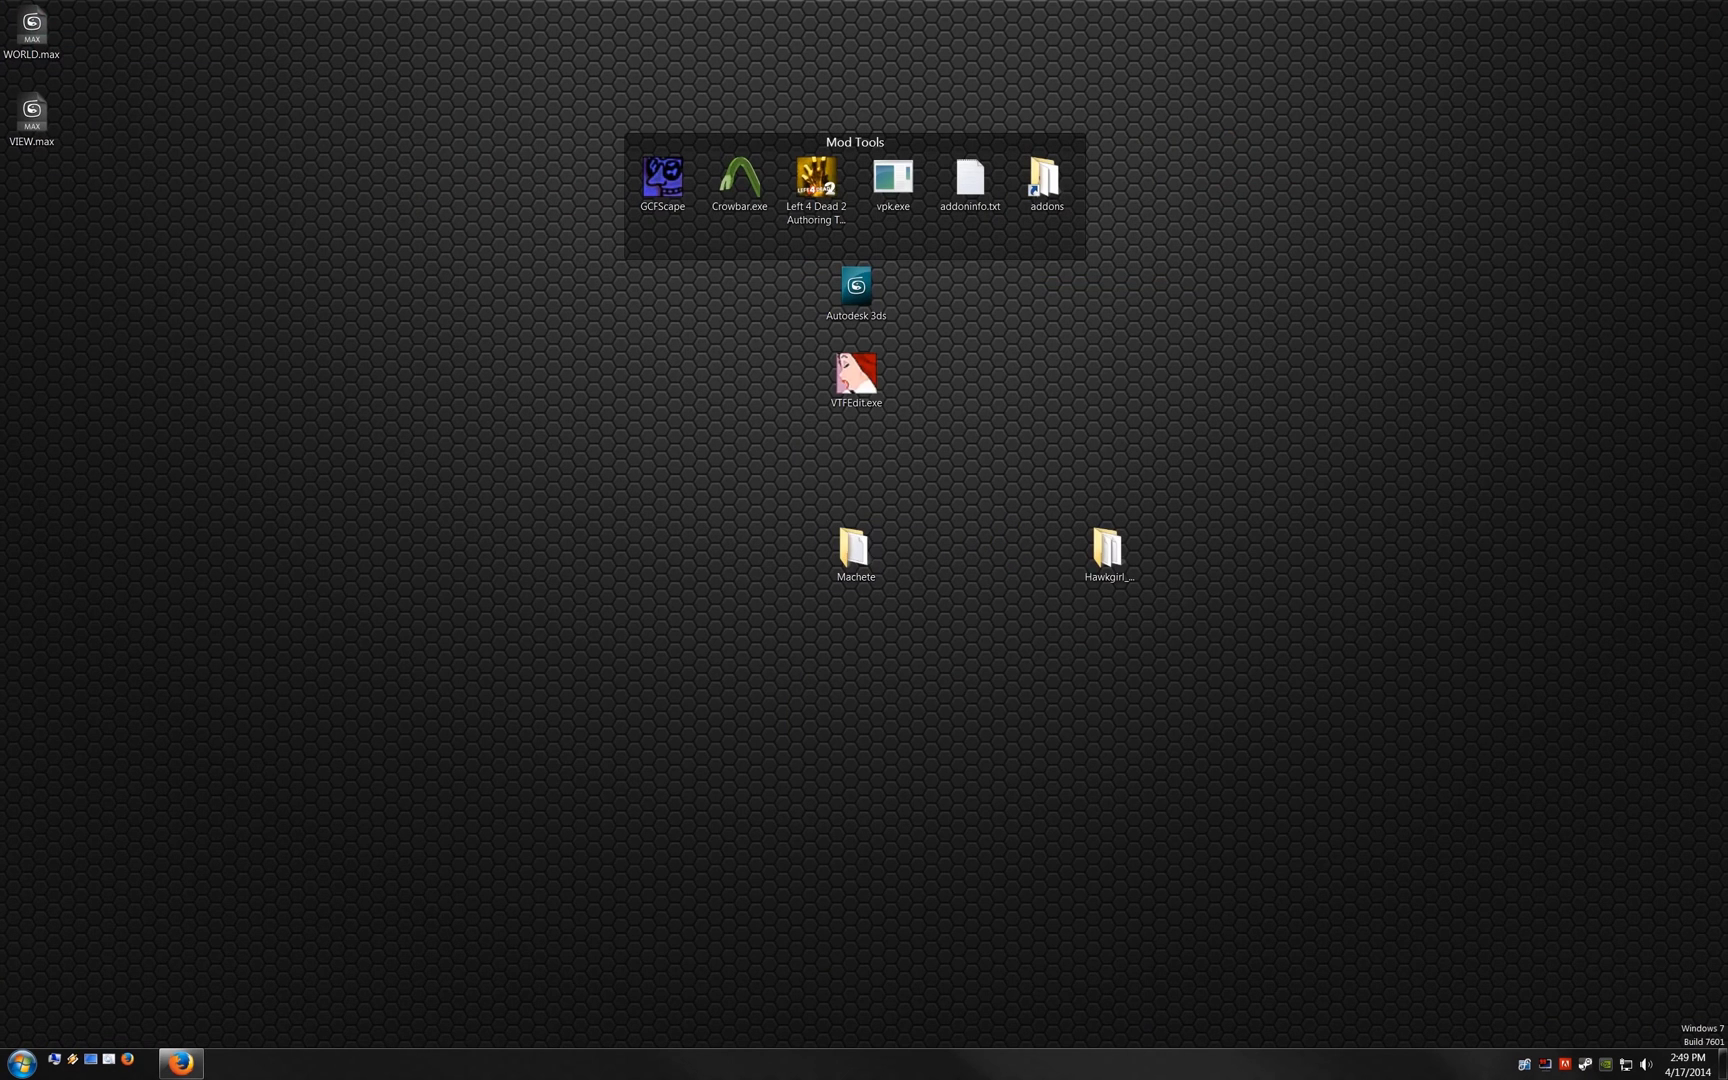
pyautogui.doubleClick(856, 553)
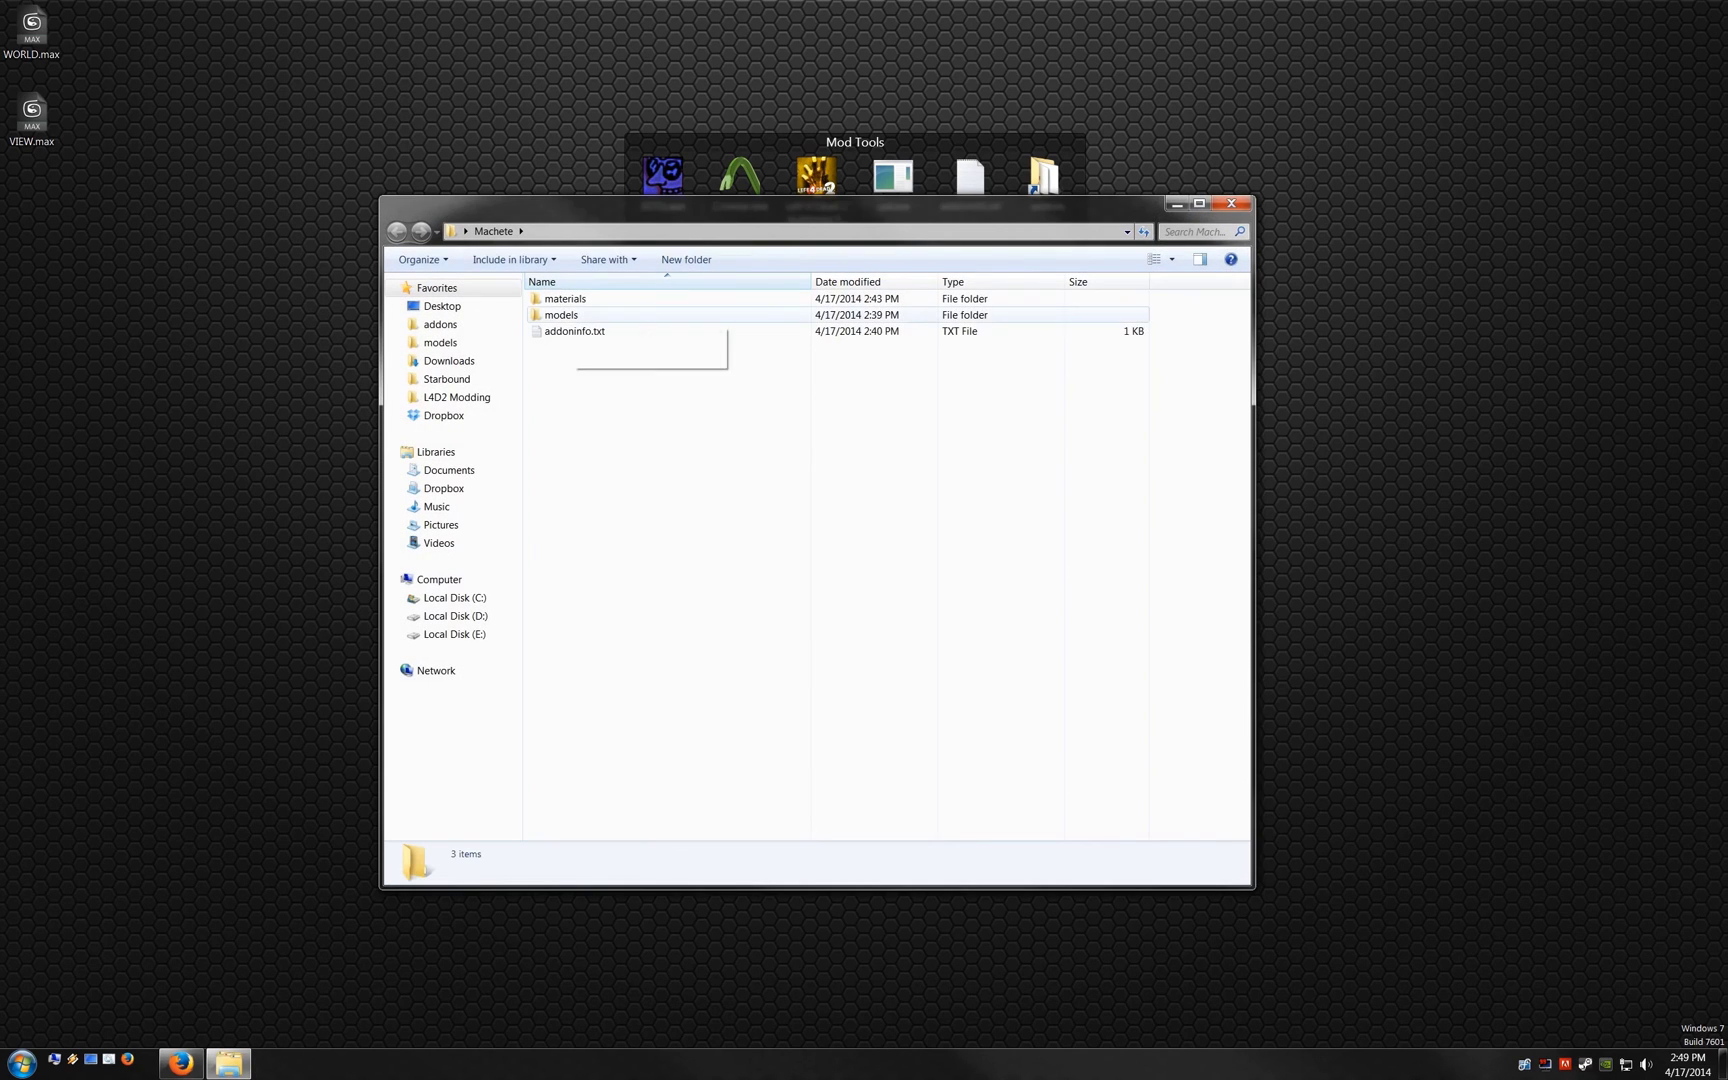
pyautogui.doubleClick(565, 317)
pyautogui.doubleClick(560, 298)
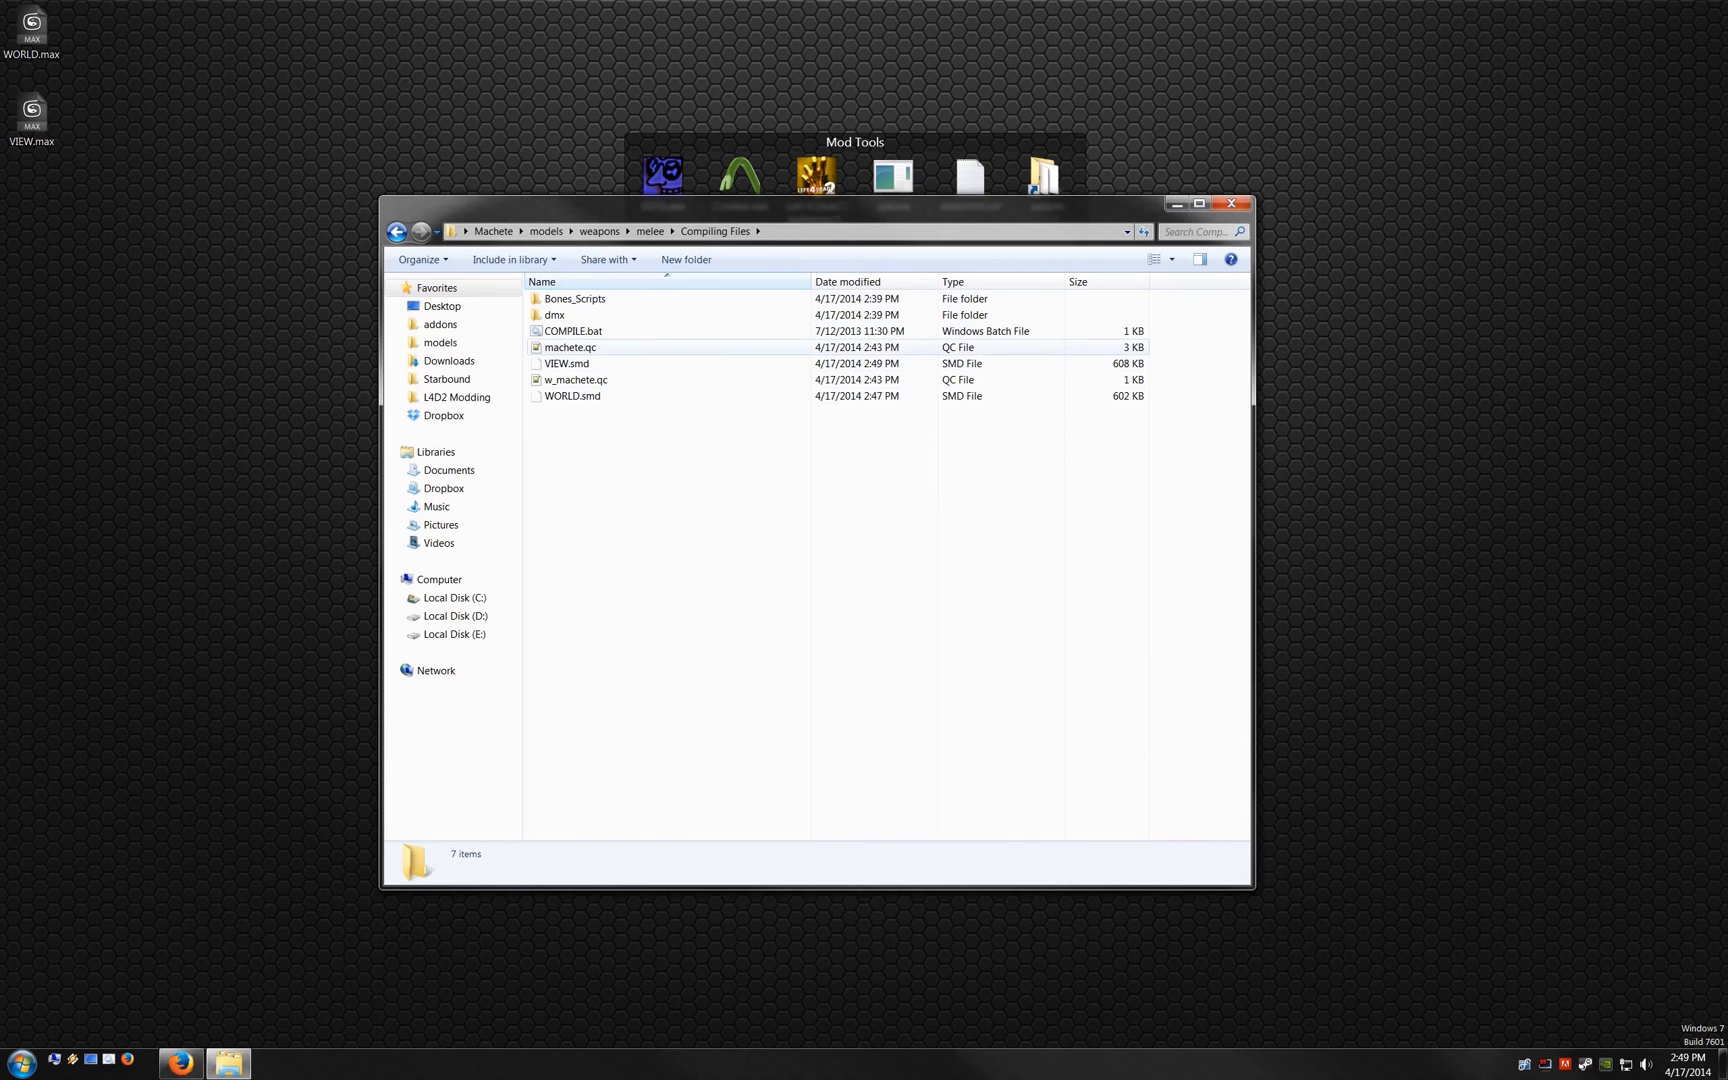
pyautogui.click(563, 331)
pyautogui.rightClick(563, 331)
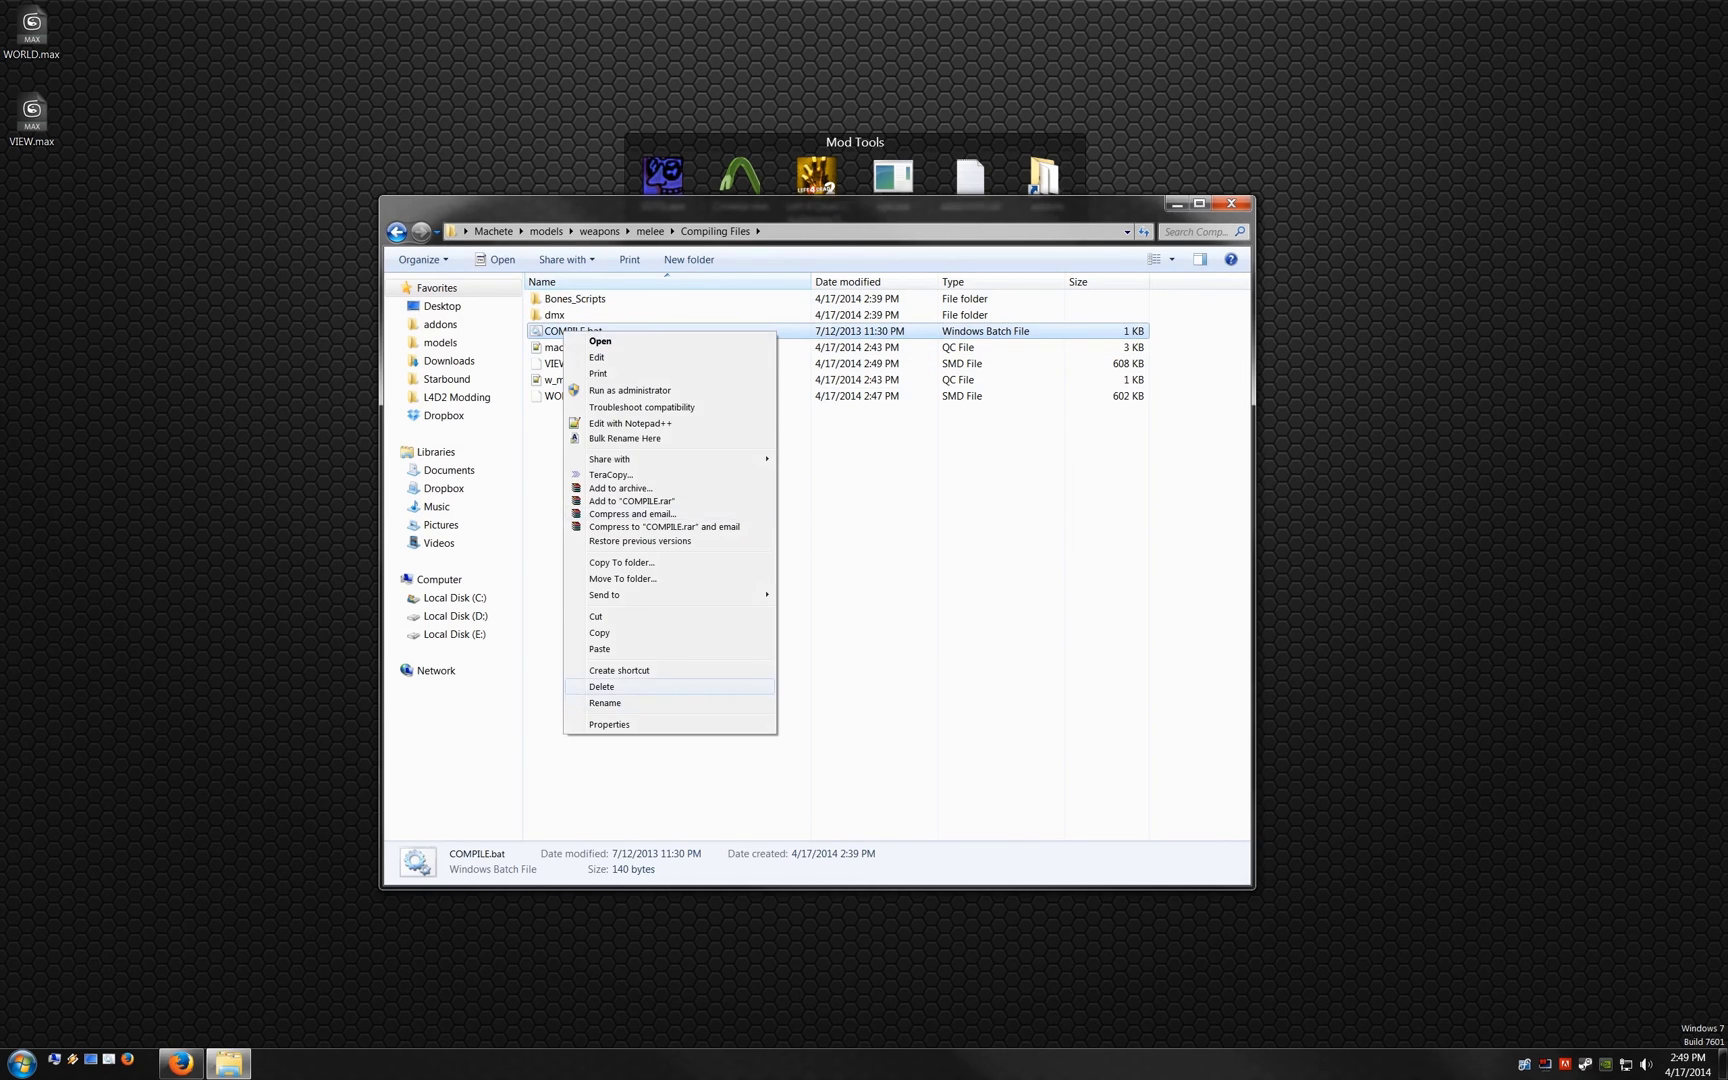
pyautogui.click(601, 686)
pyautogui.press('Return')
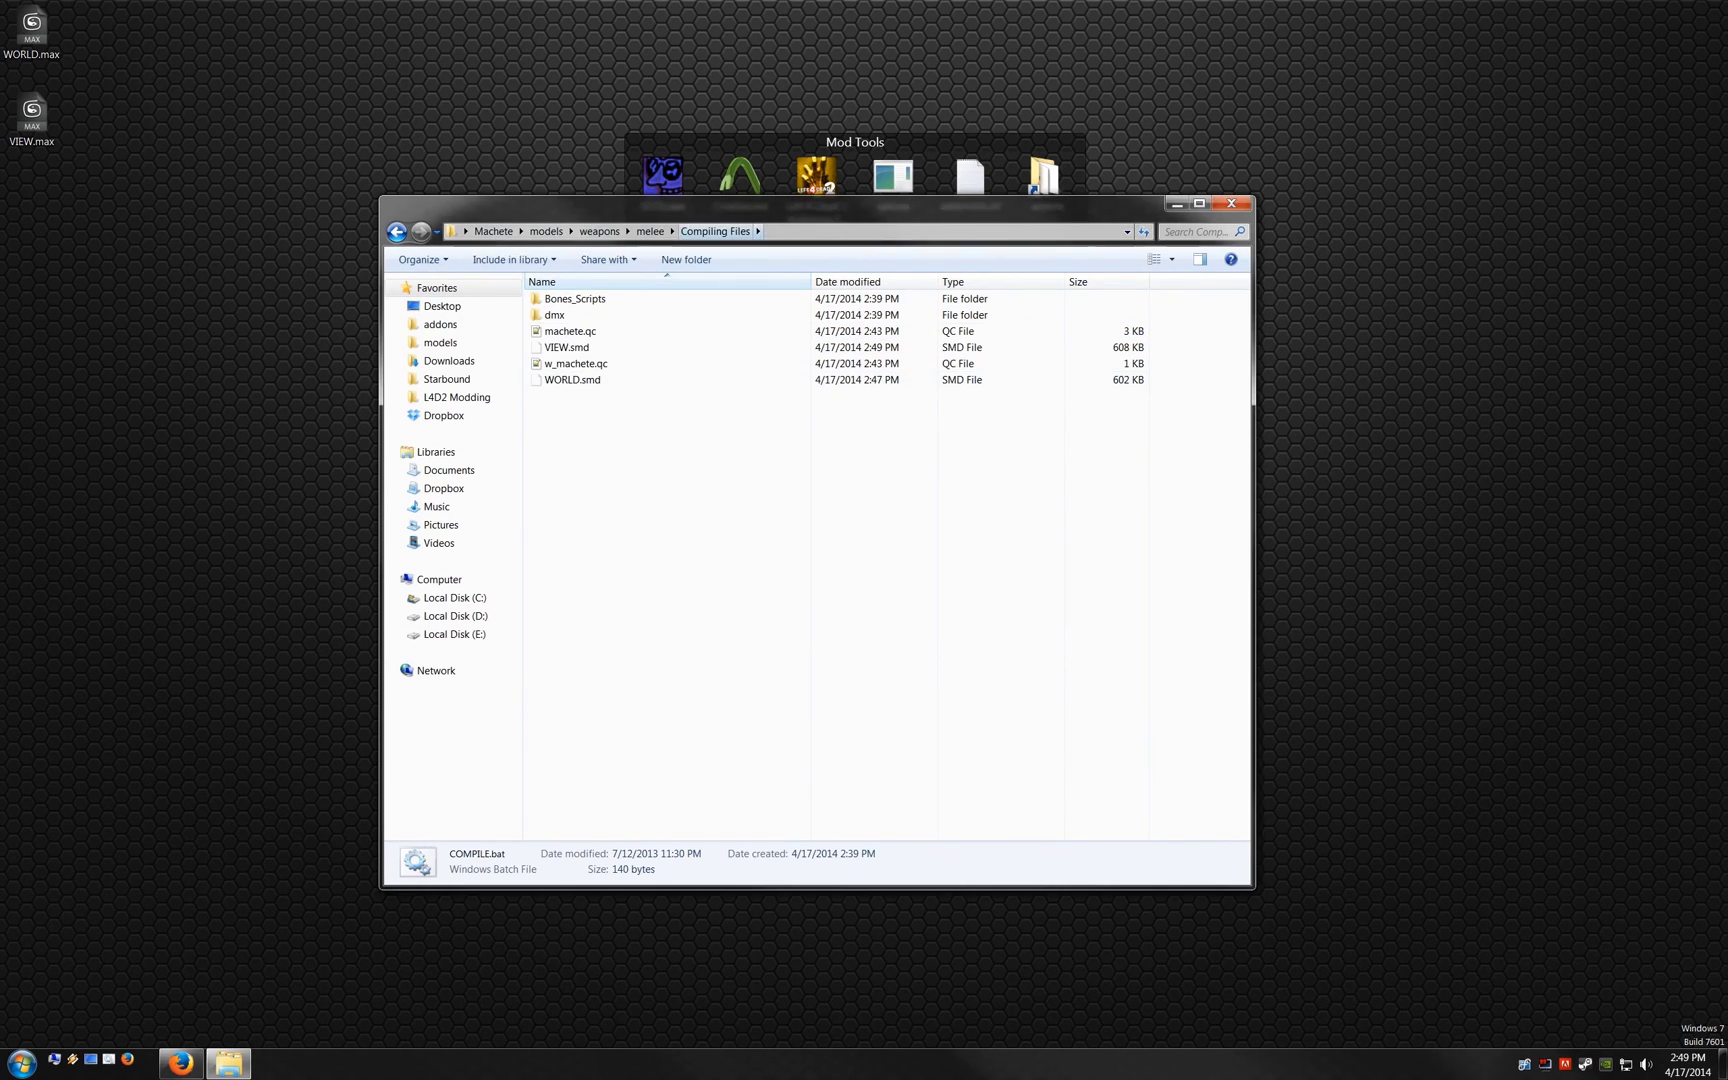
# Step: Drop machete.qc onto Crowbar for compiling
pyautogui.moveTo(729, 205); pyautogui.dragTo(1190, 287)
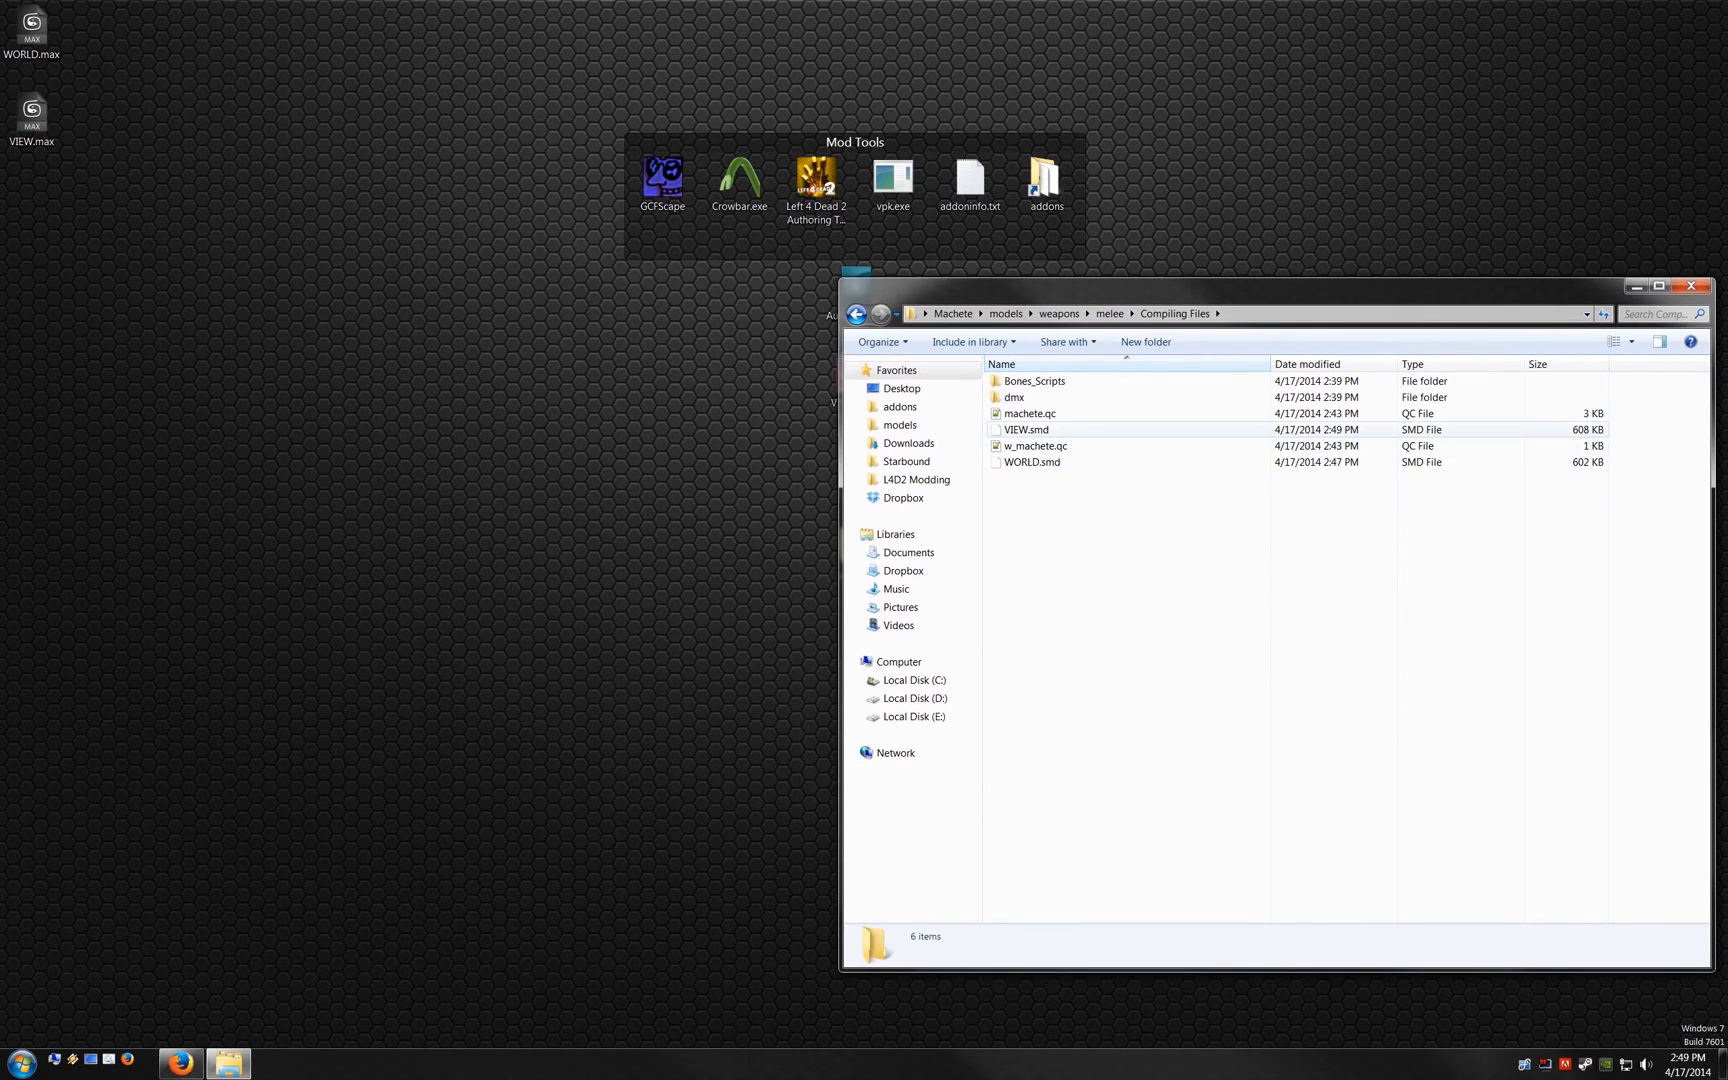
pyautogui.moveTo(1030, 413); pyautogui.dragTo(760, 195)
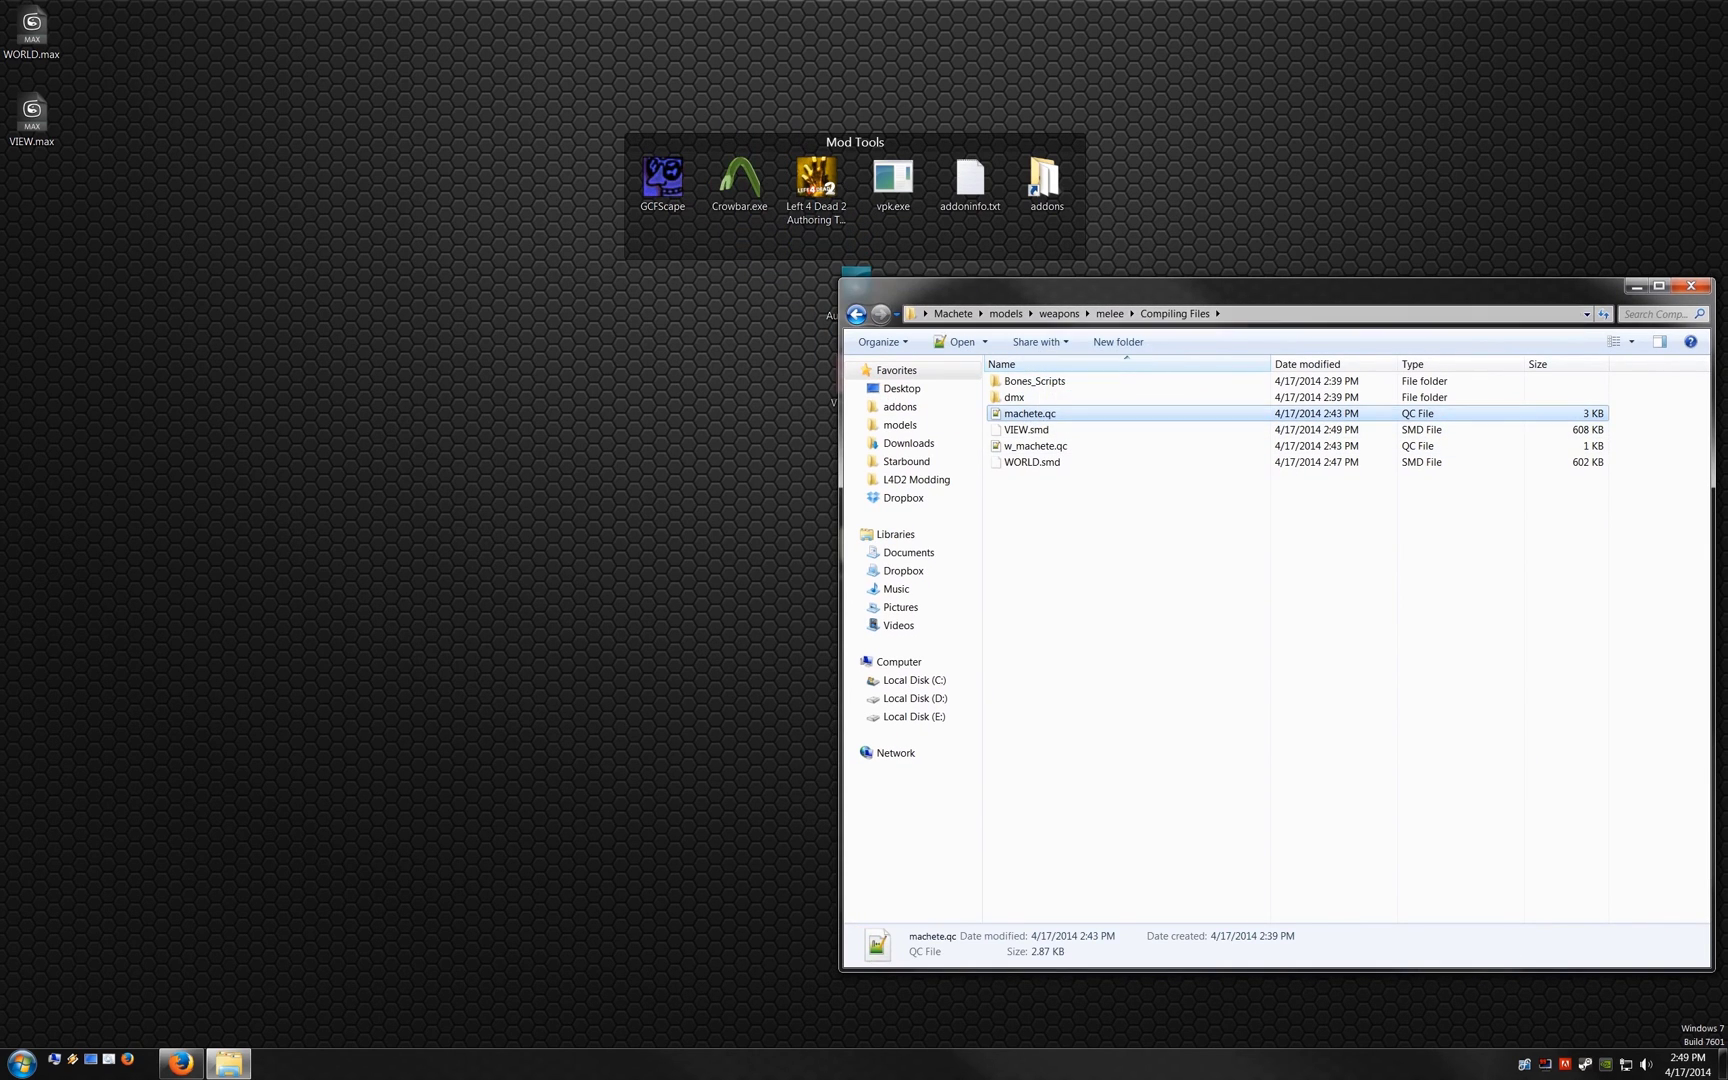
pyautogui.moveTo(1200, 288); pyautogui.dragTo(405, 240)
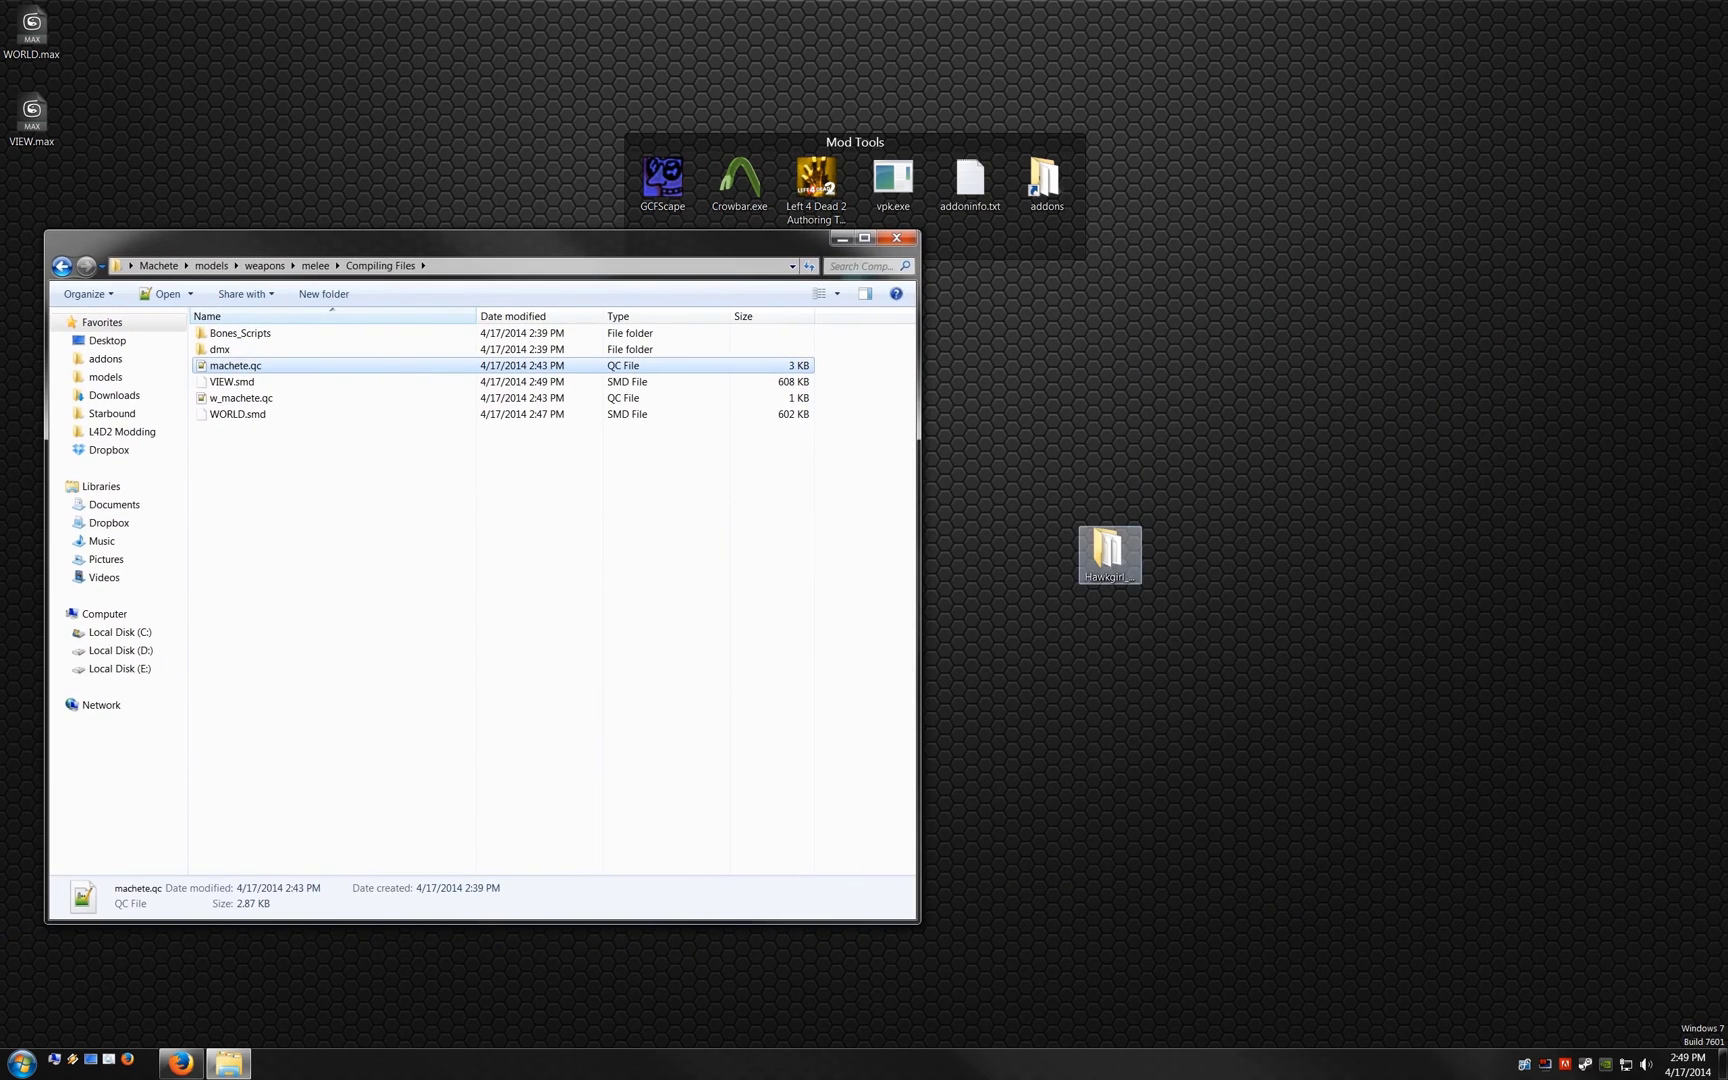
# Step: Open Hawkgirl_A_Mace beside the empty melee\custom folder and load Hawkgirl_A_Mace_D.tga into VTFEdit
pyautogui.doubleClick(1109, 553)
pyautogui.moveTo(586, 262); pyautogui.dragTo(1349, 253)
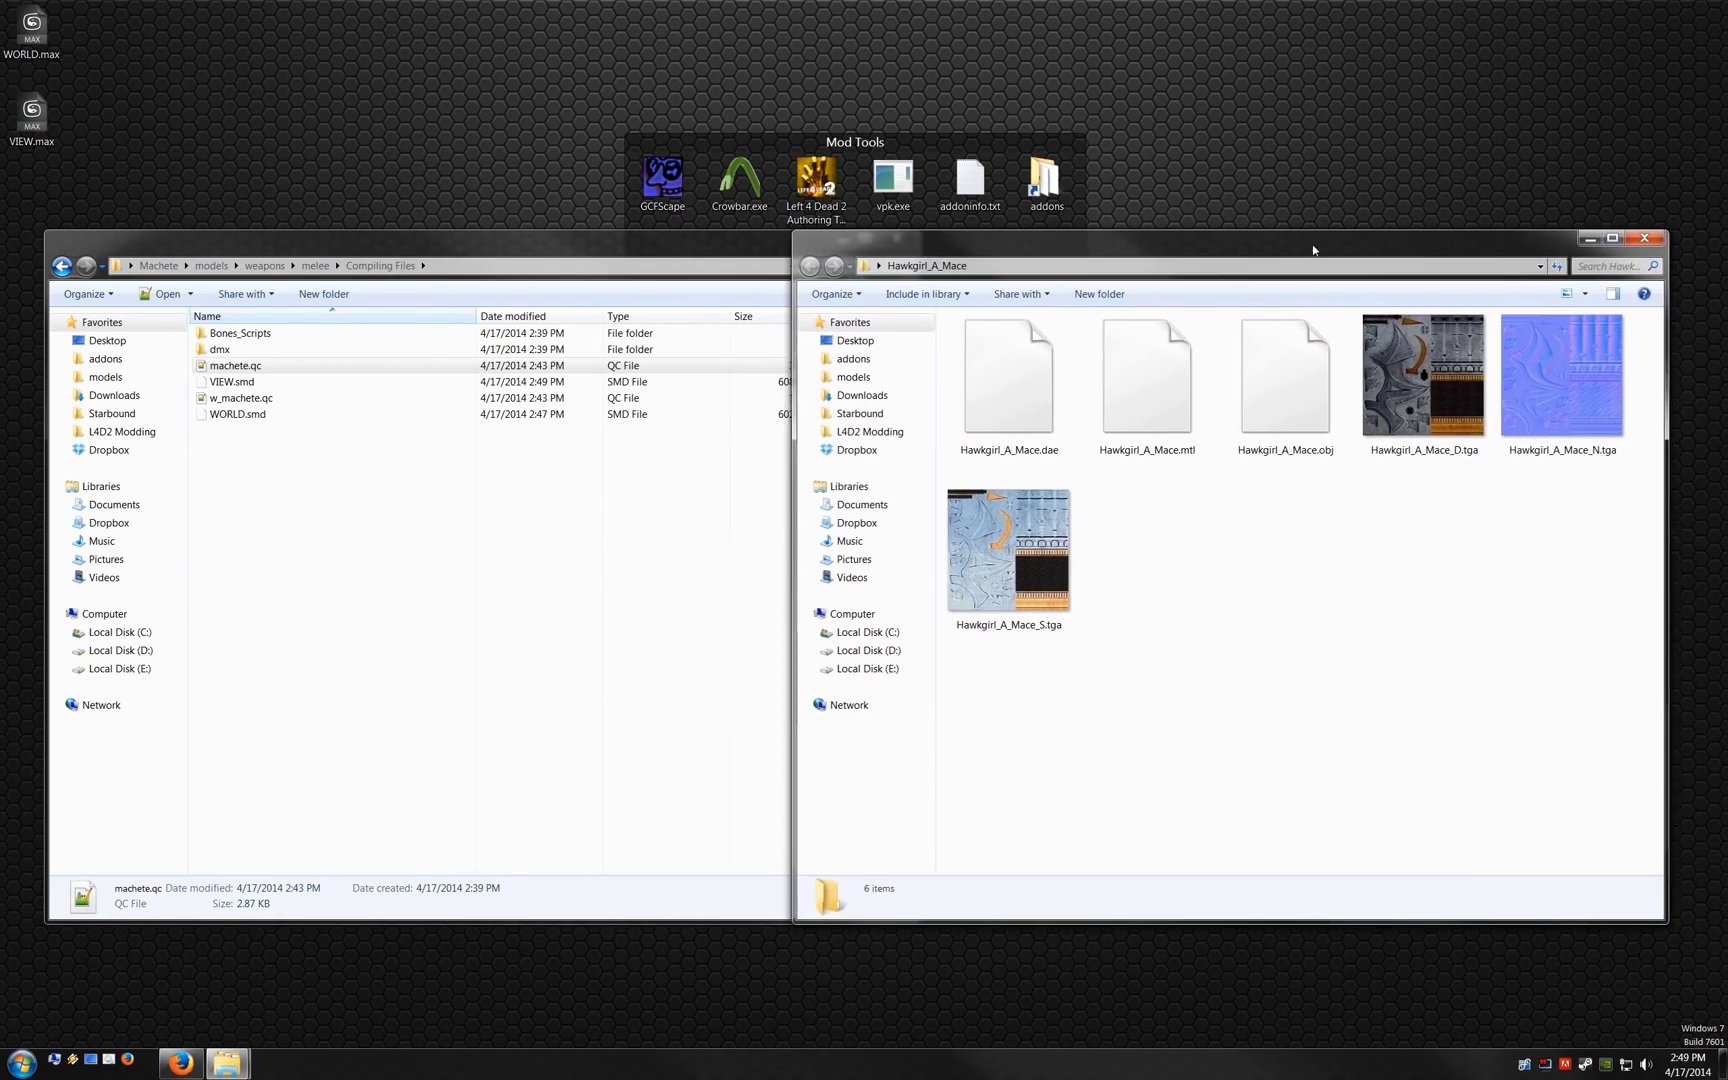
pyautogui.click(158, 265)
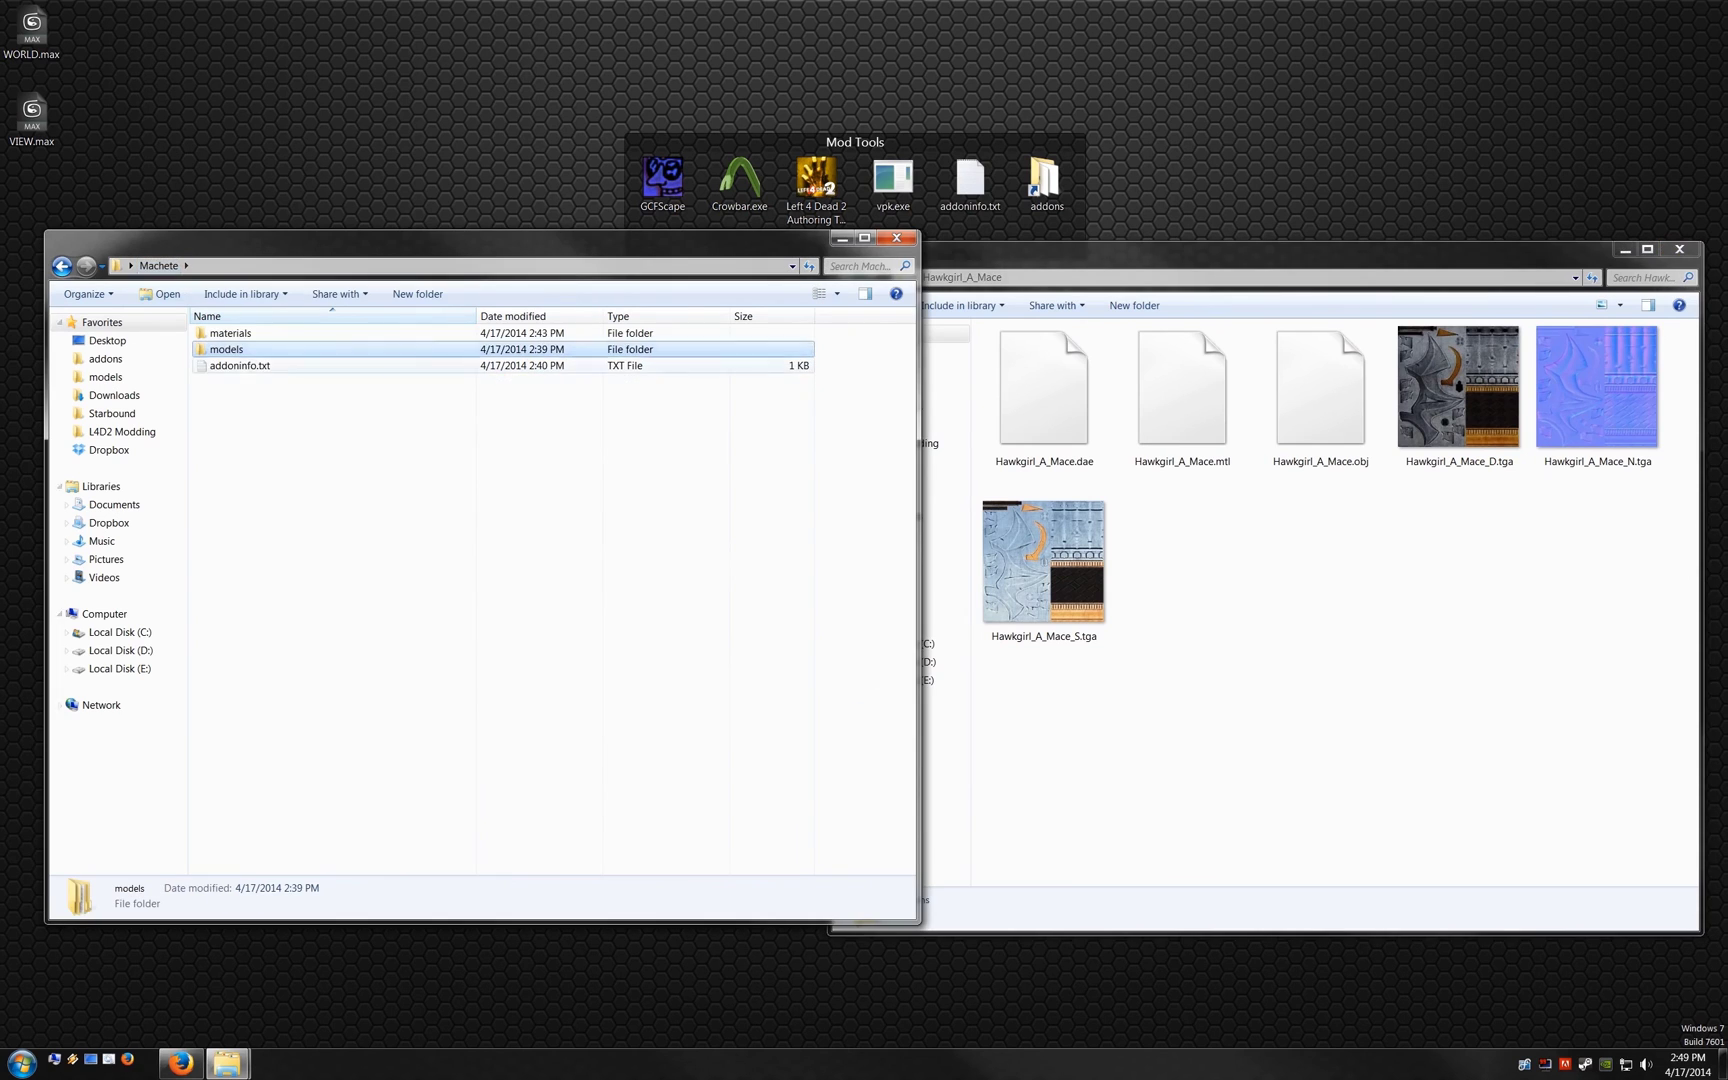
pyautogui.click(232, 333)
pyautogui.doubleClick(232, 333)
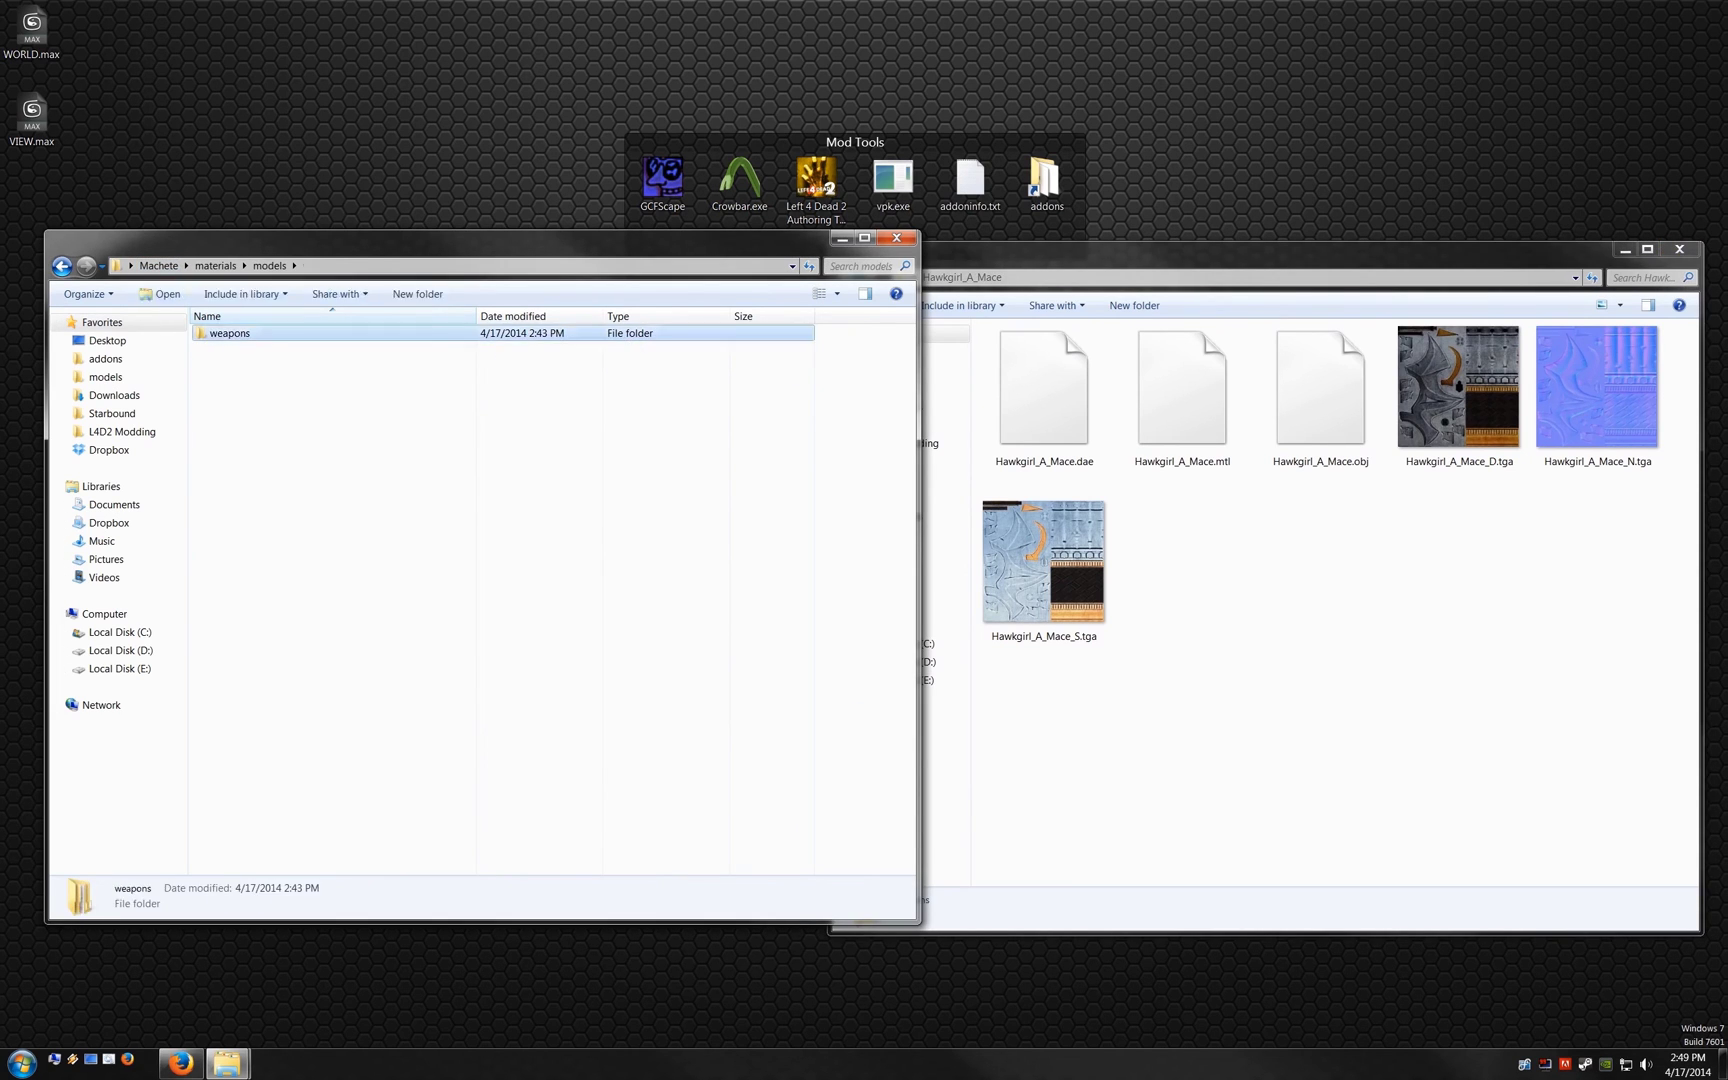
pyautogui.doubleClick(228, 333)
pyautogui.doubleClick(228, 333)
pyautogui.click(1200, 700)
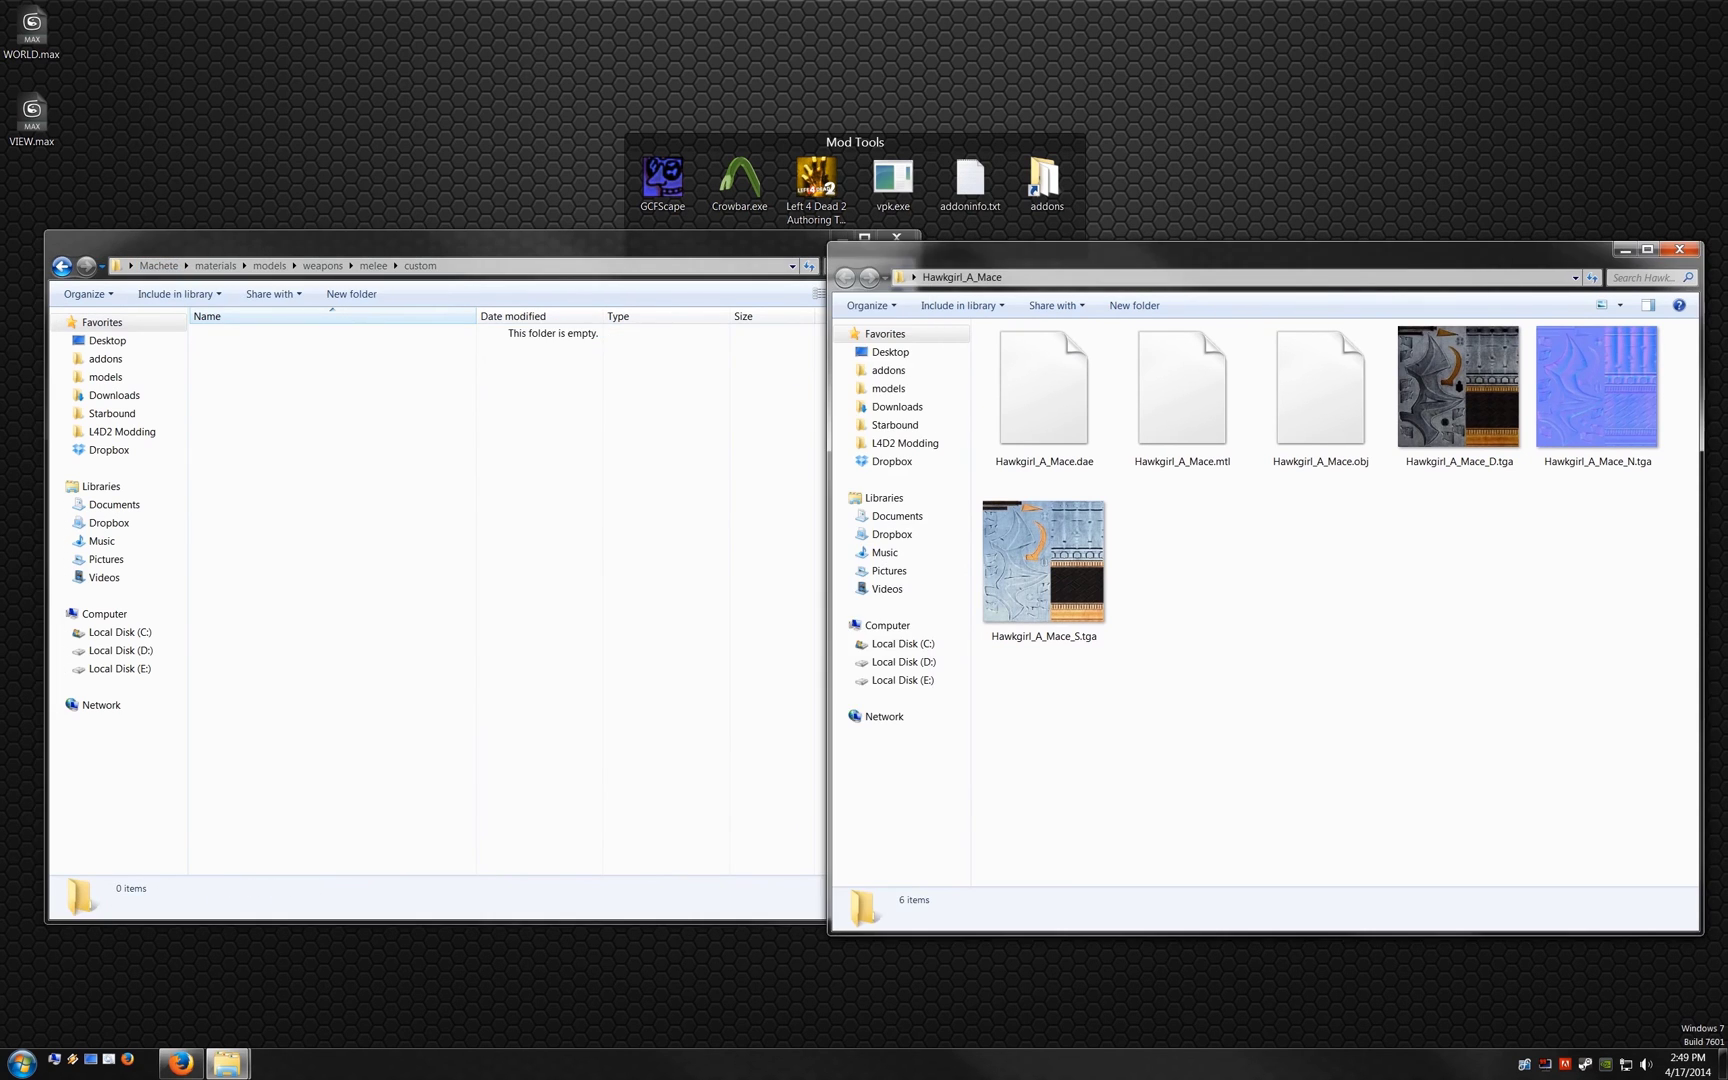
pyautogui.doubleClick(1458, 390)
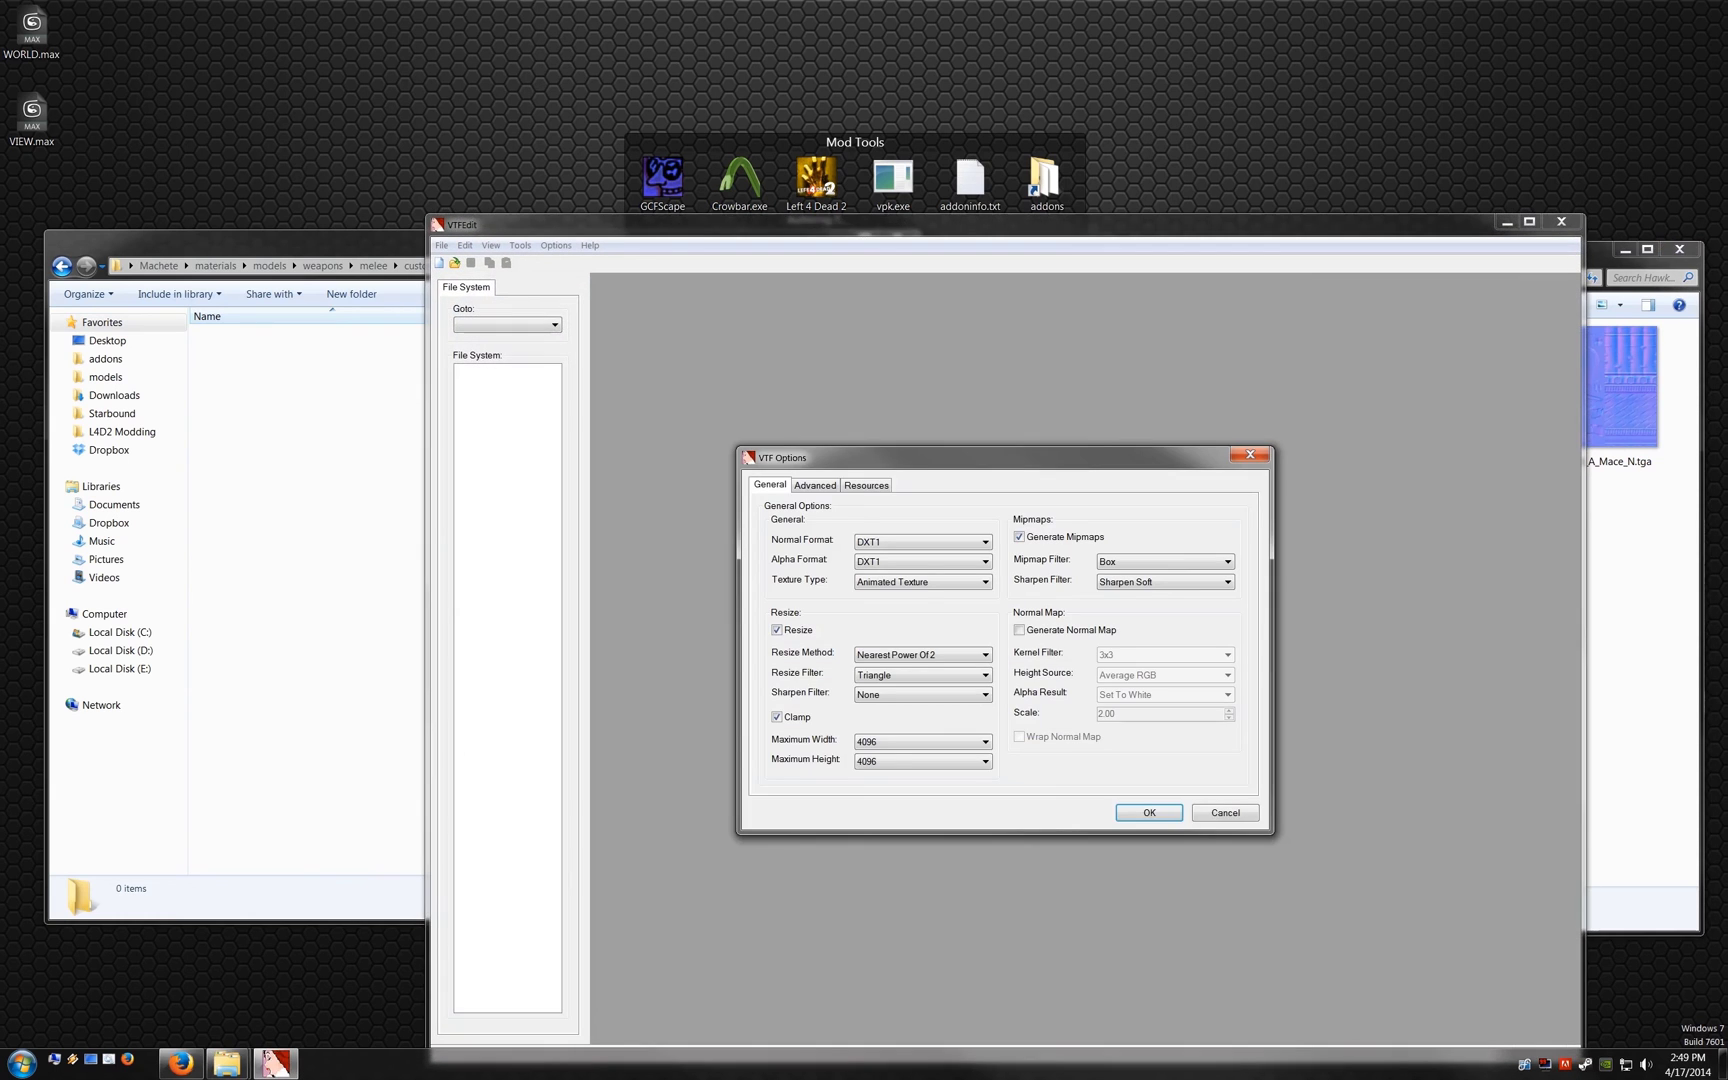
# Step: Import the diffuse texture with No Minimum Mipmap and No Level Of Detail, copying its file name
pyautogui.click(1149, 812)
pyautogui.moveTo(1104, 233); pyautogui.dragTo(910, 118)
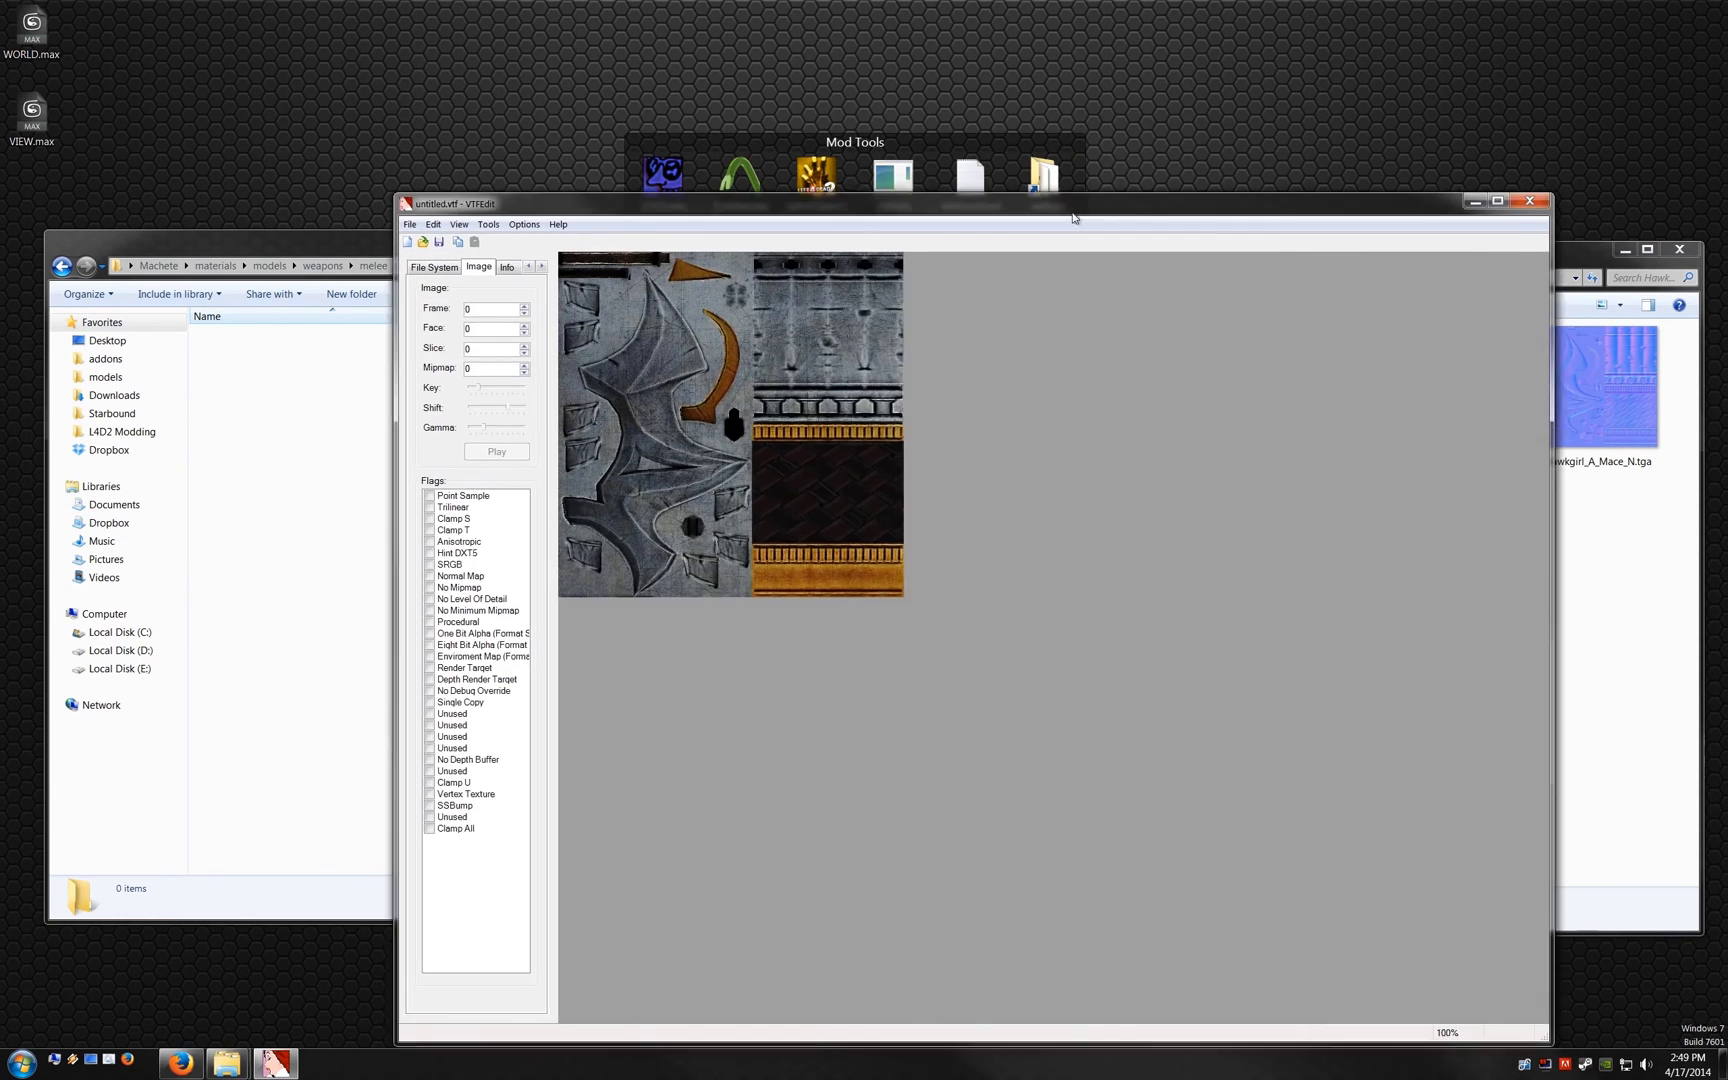
pyautogui.click(267, 516)
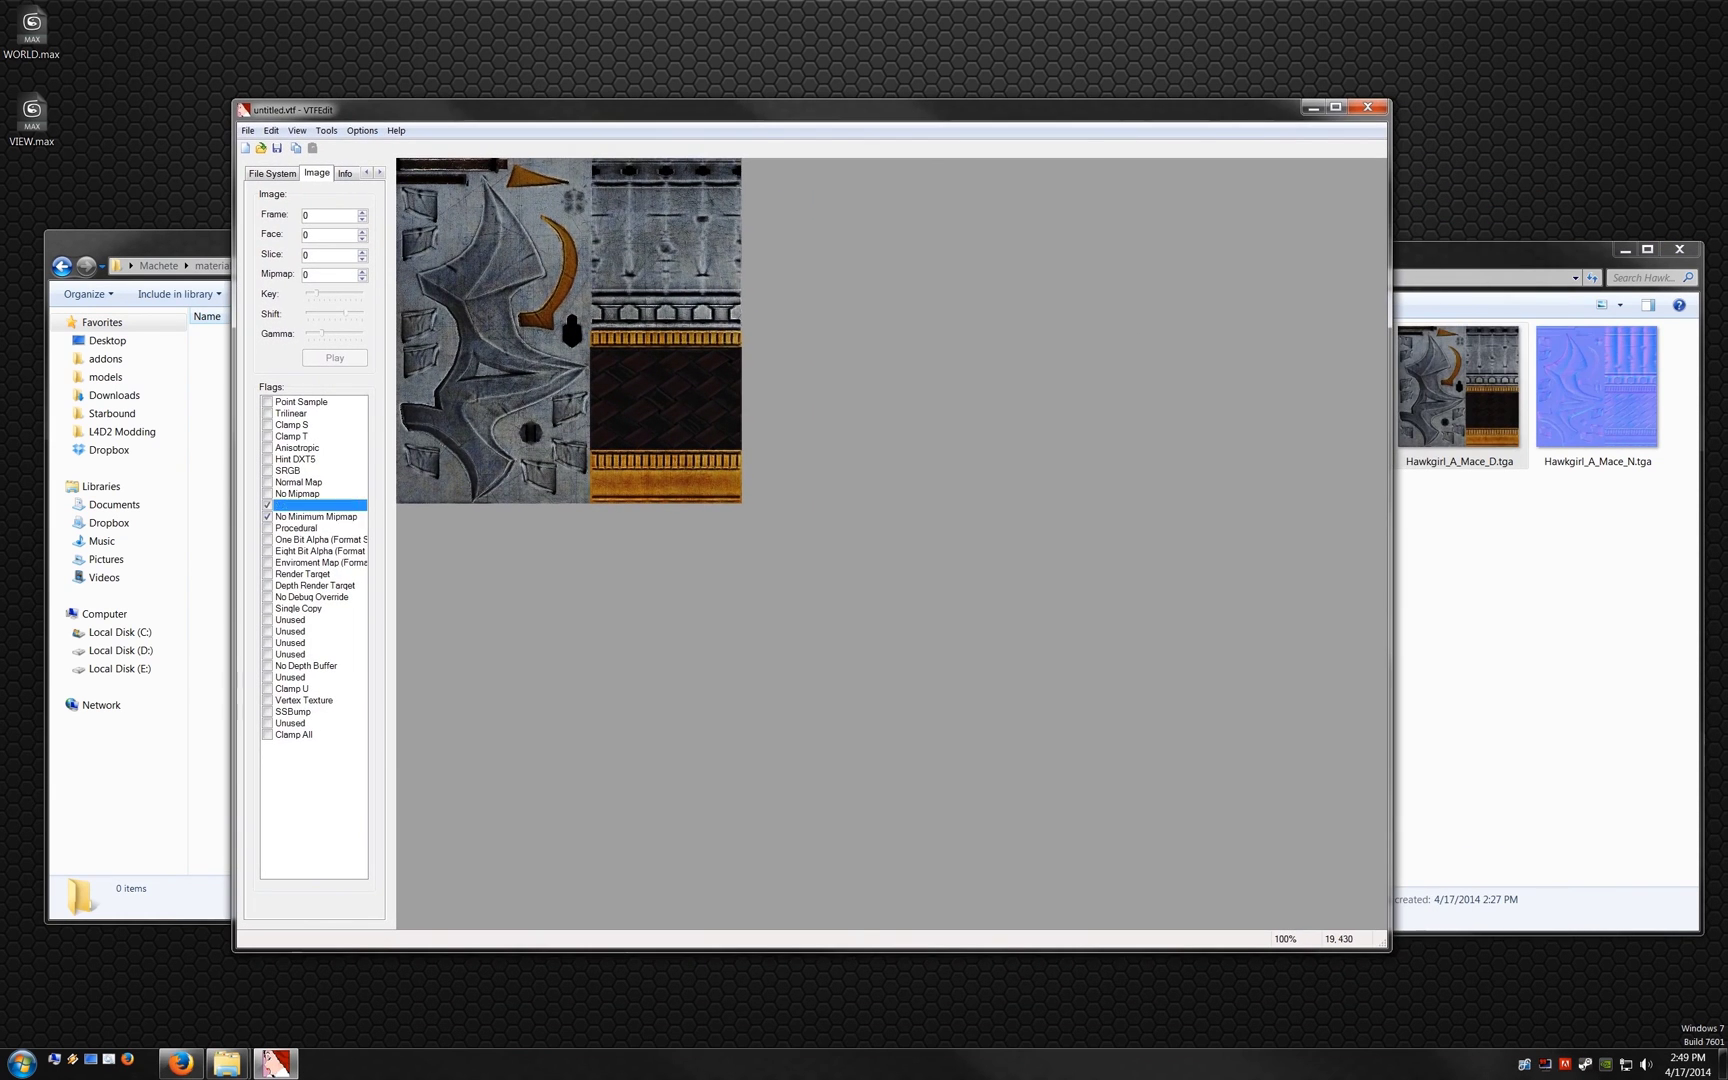
pyautogui.rightClick(1465, 458)
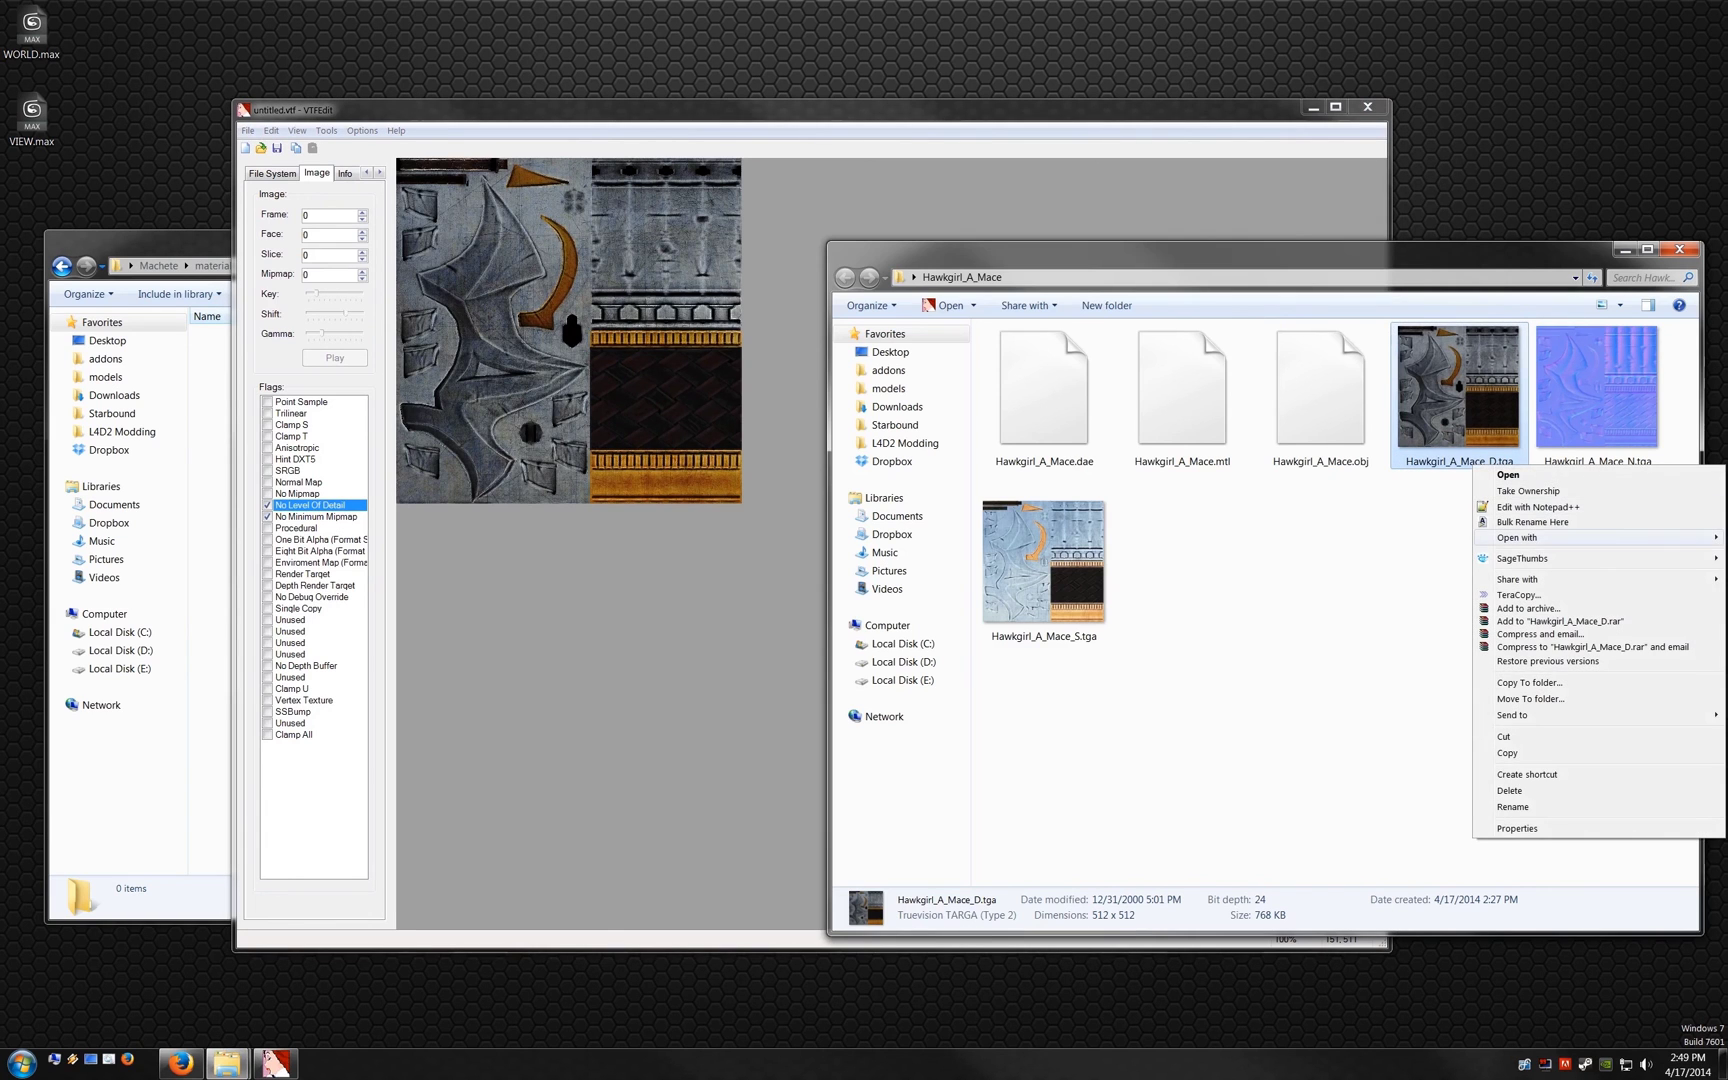
pyautogui.click(1510, 806)
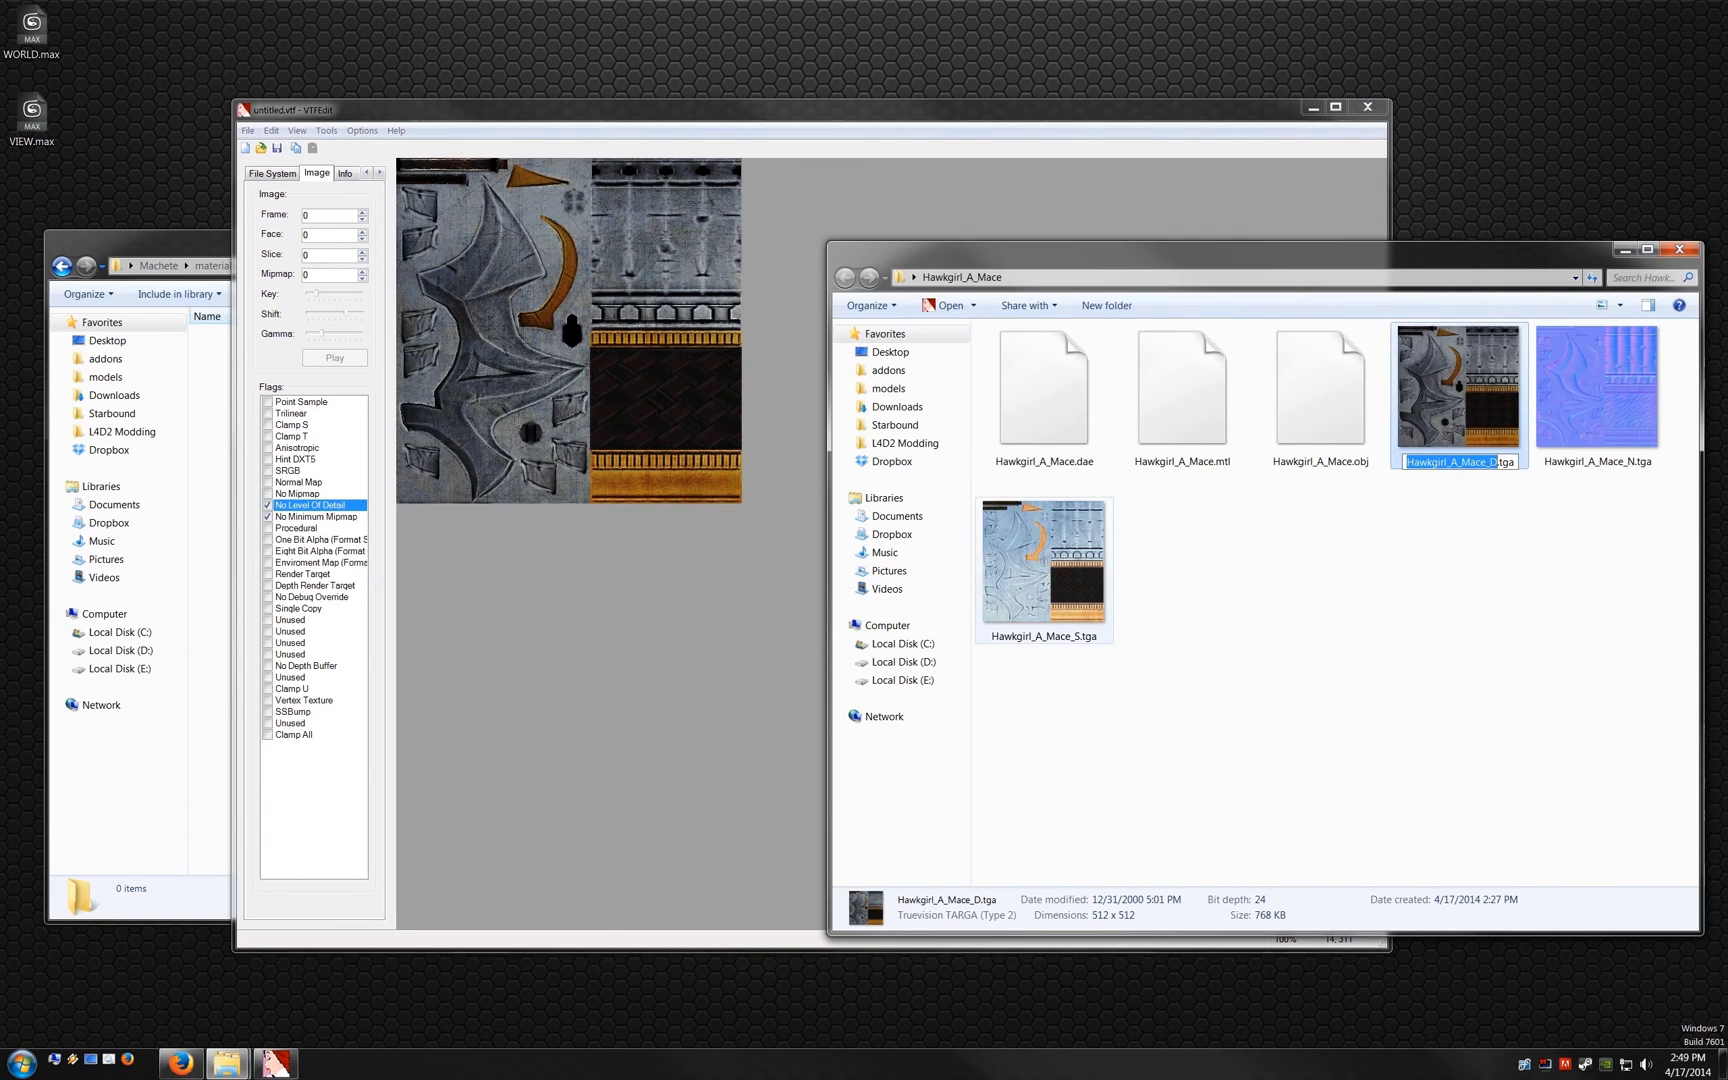
pyautogui.click(700, 110)
pyautogui.click(248, 130)
# Step: Start saving the VTF and browse from the Desktop into Machete\materials
pyautogui.click(280, 202)
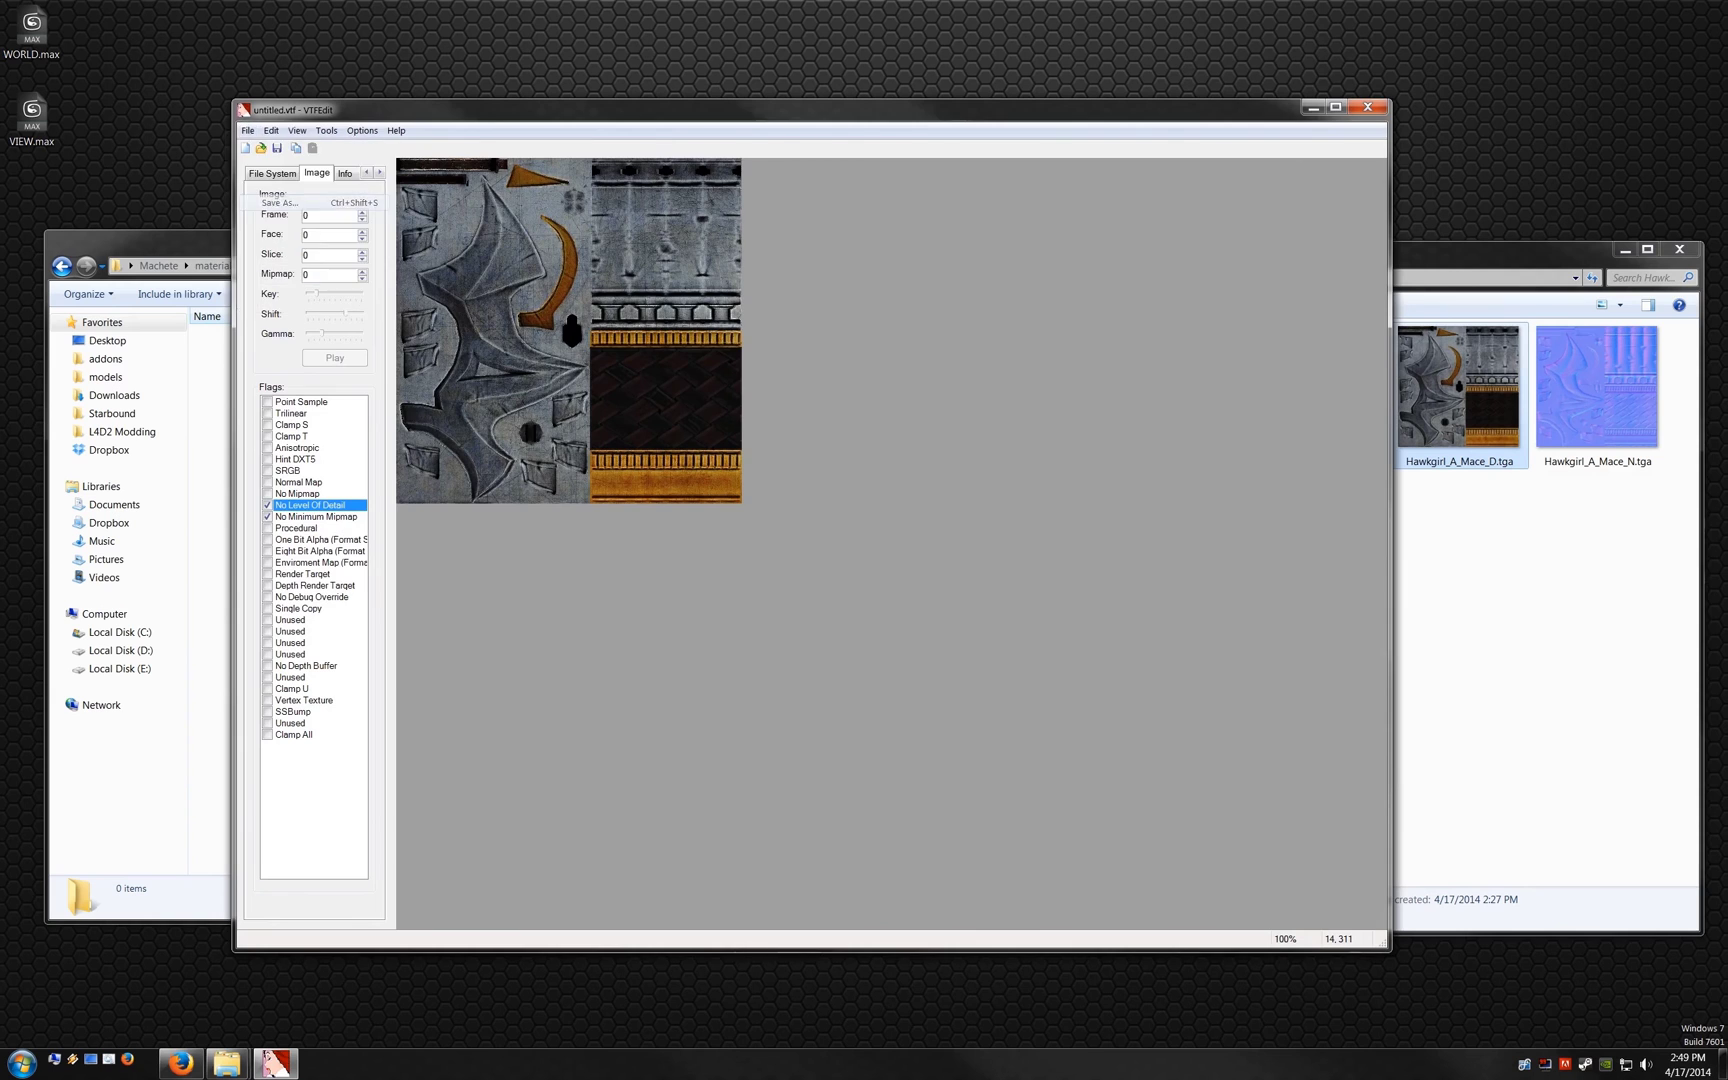
pyautogui.click(300, 250)
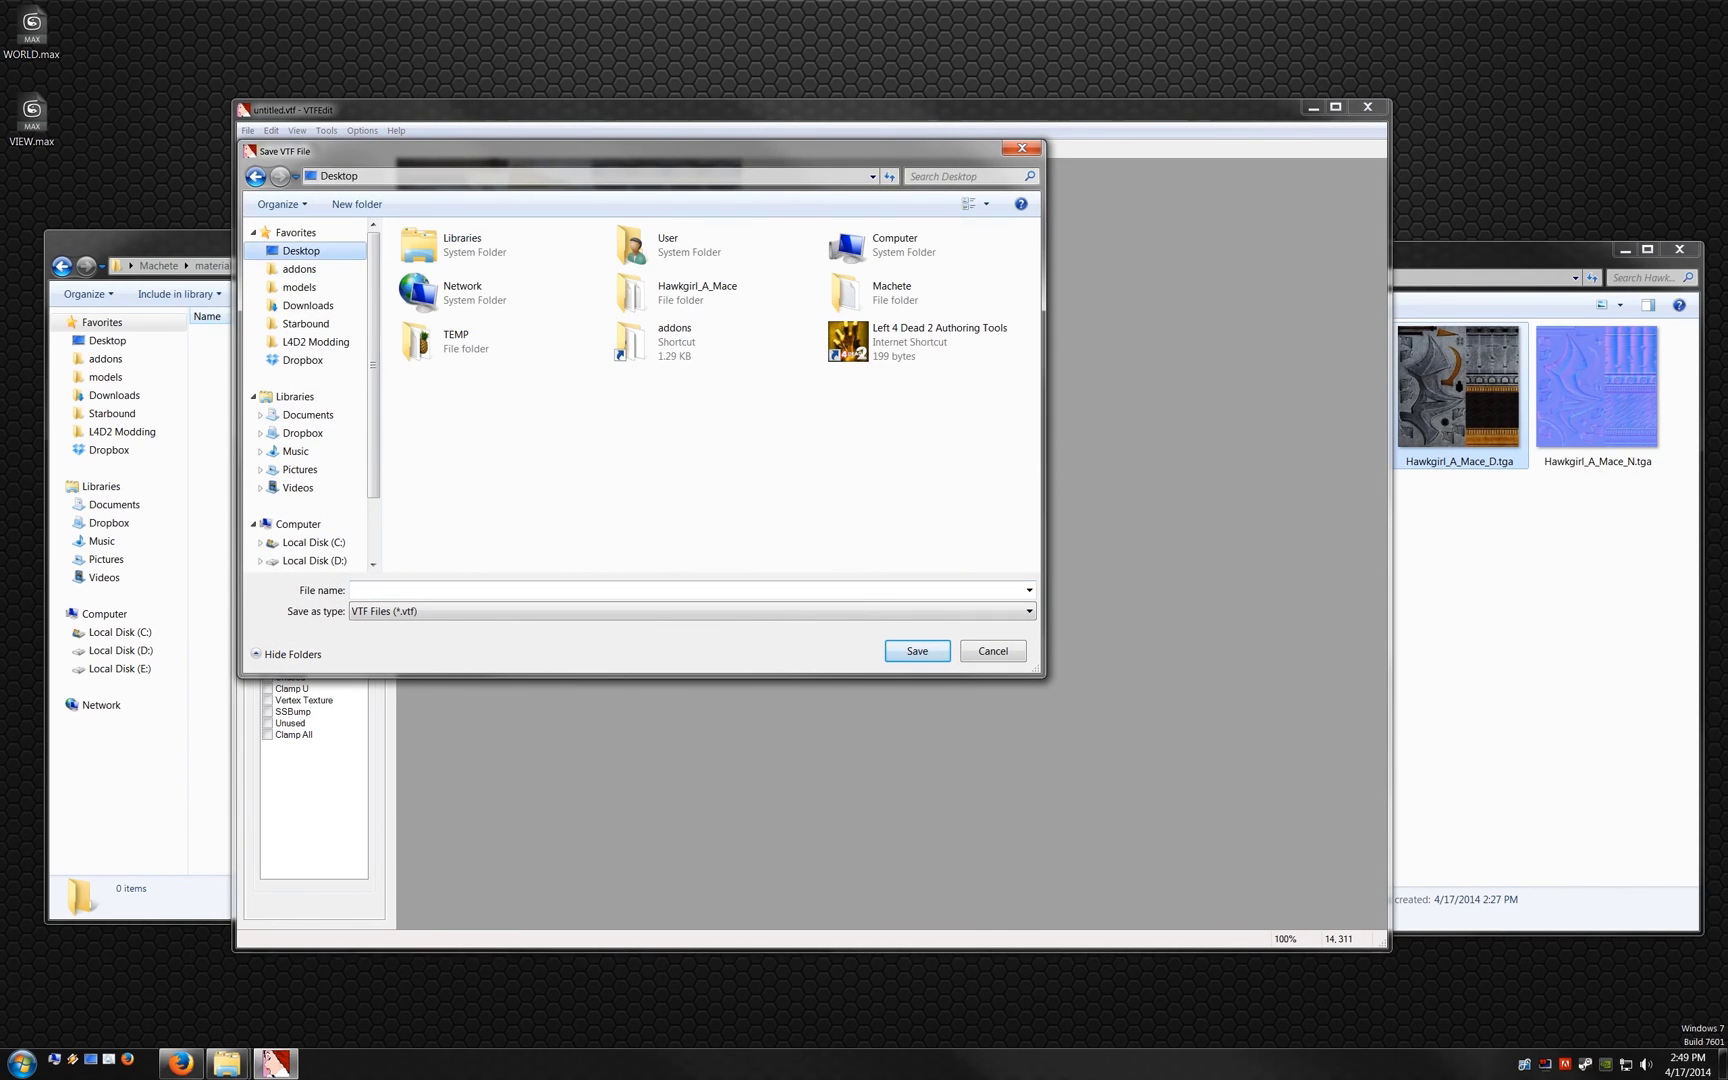
pyautogui.click(890, 292)
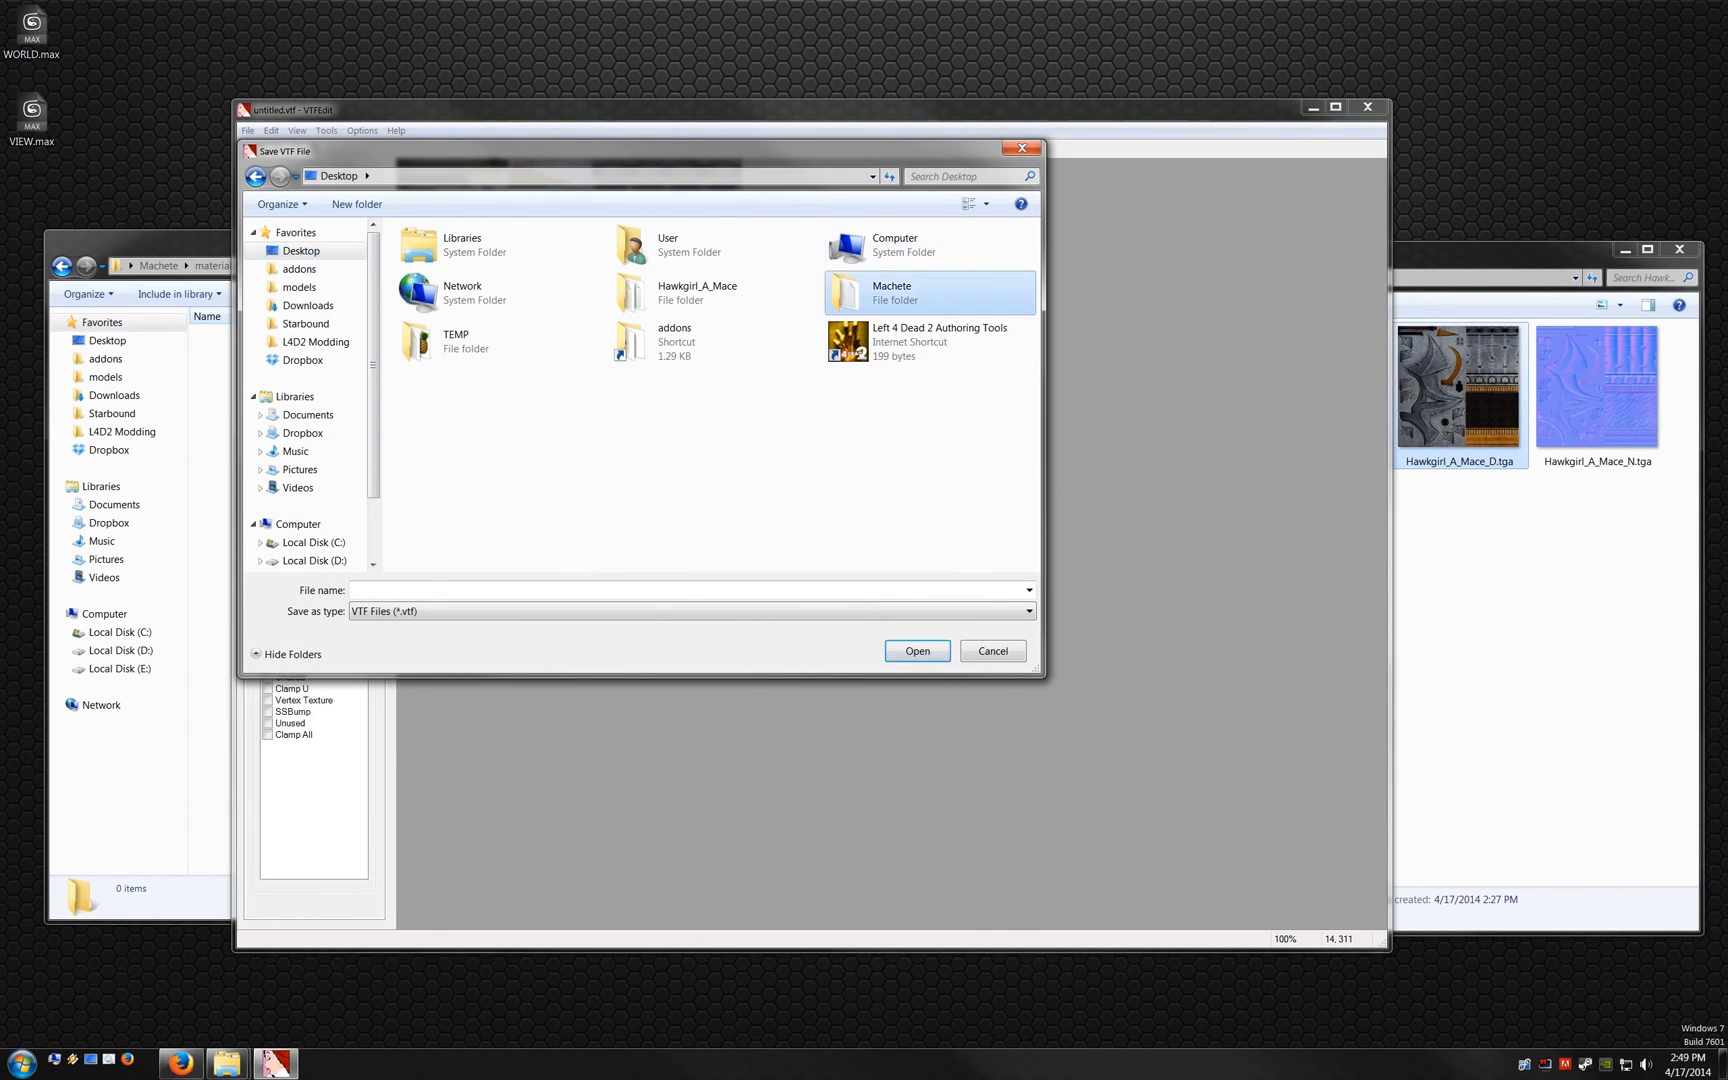
pyautogui.press('Return')
pyautogui.press('Down')
pyautogui.press('Return')
# Step: Save as Hawkgirl_A_Mace_D.vtf in models\weapons\melee\custom and close VTFEdit
pyautogui.press('Down')
pyautogui.press('Return')
pyautogui.press('Down')
pyautogui.press('Return')
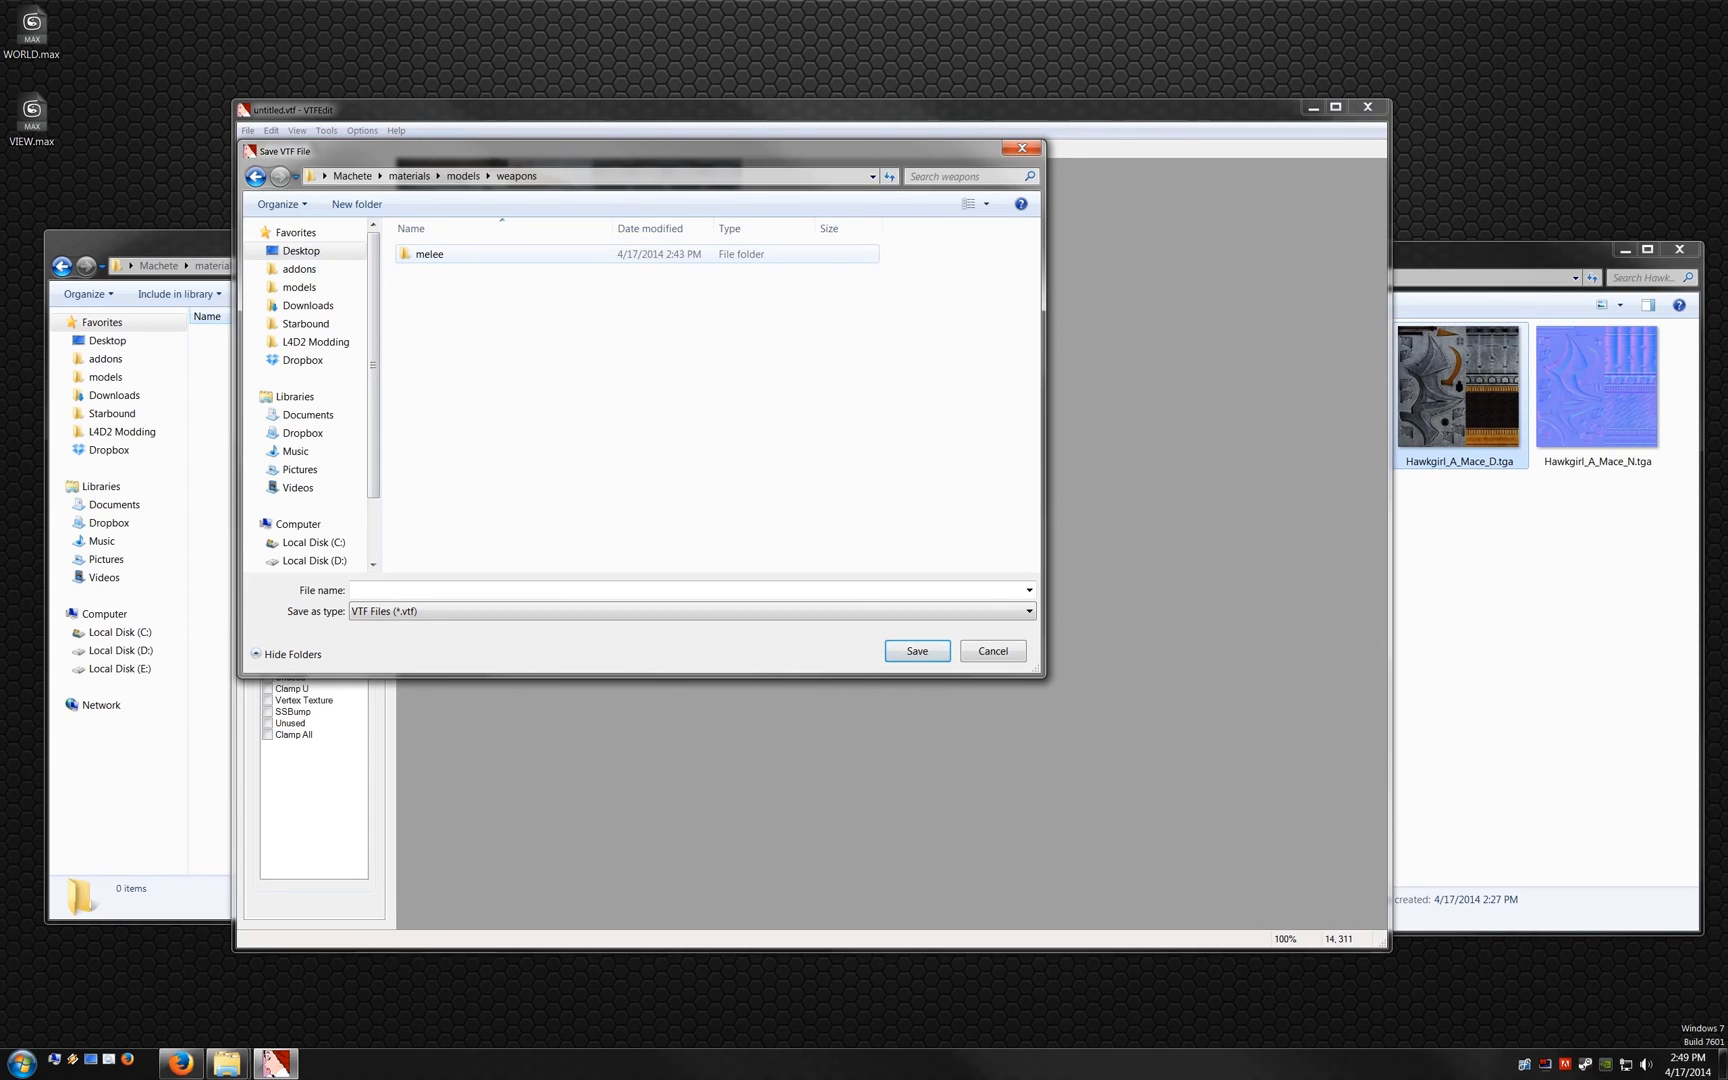
pyautogui.press('Down')
pyautogui.press('Return')
pyautogui.press('Down')
pyautogui.press('Return')
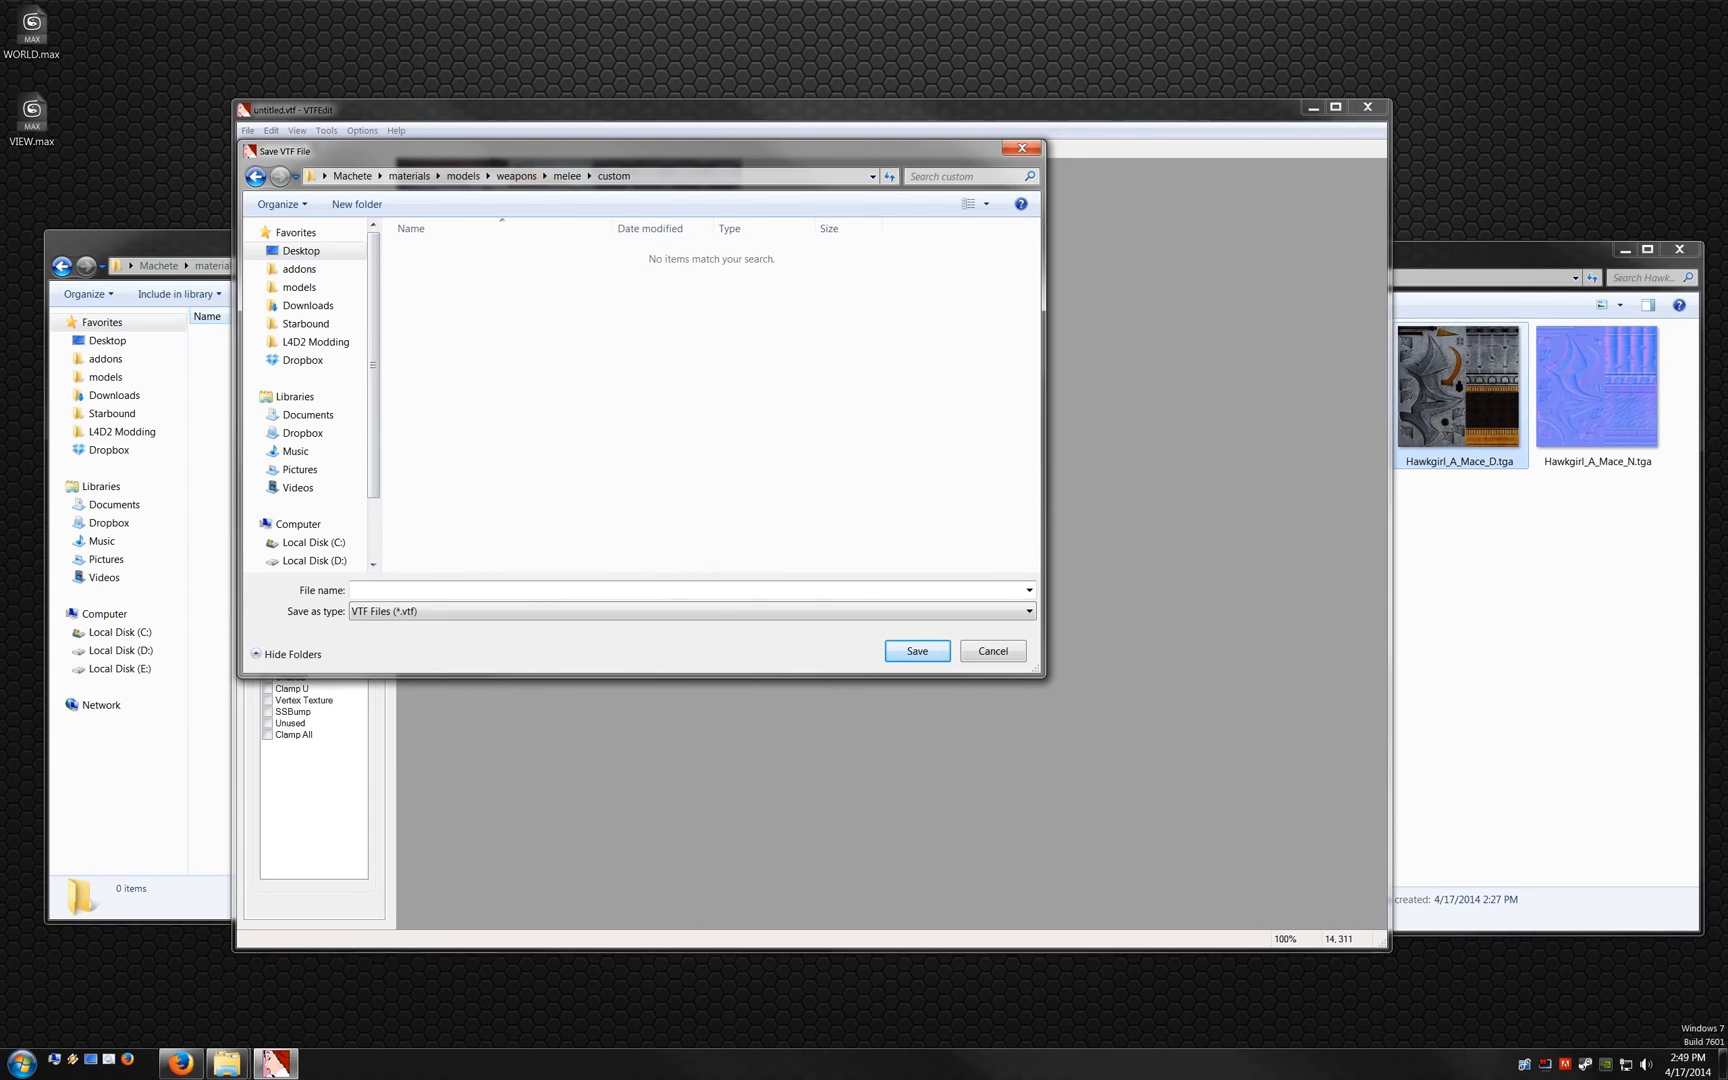
pyautogui.write('Hawkgirl_A_Mace_D')
pyautogui.press('Return')
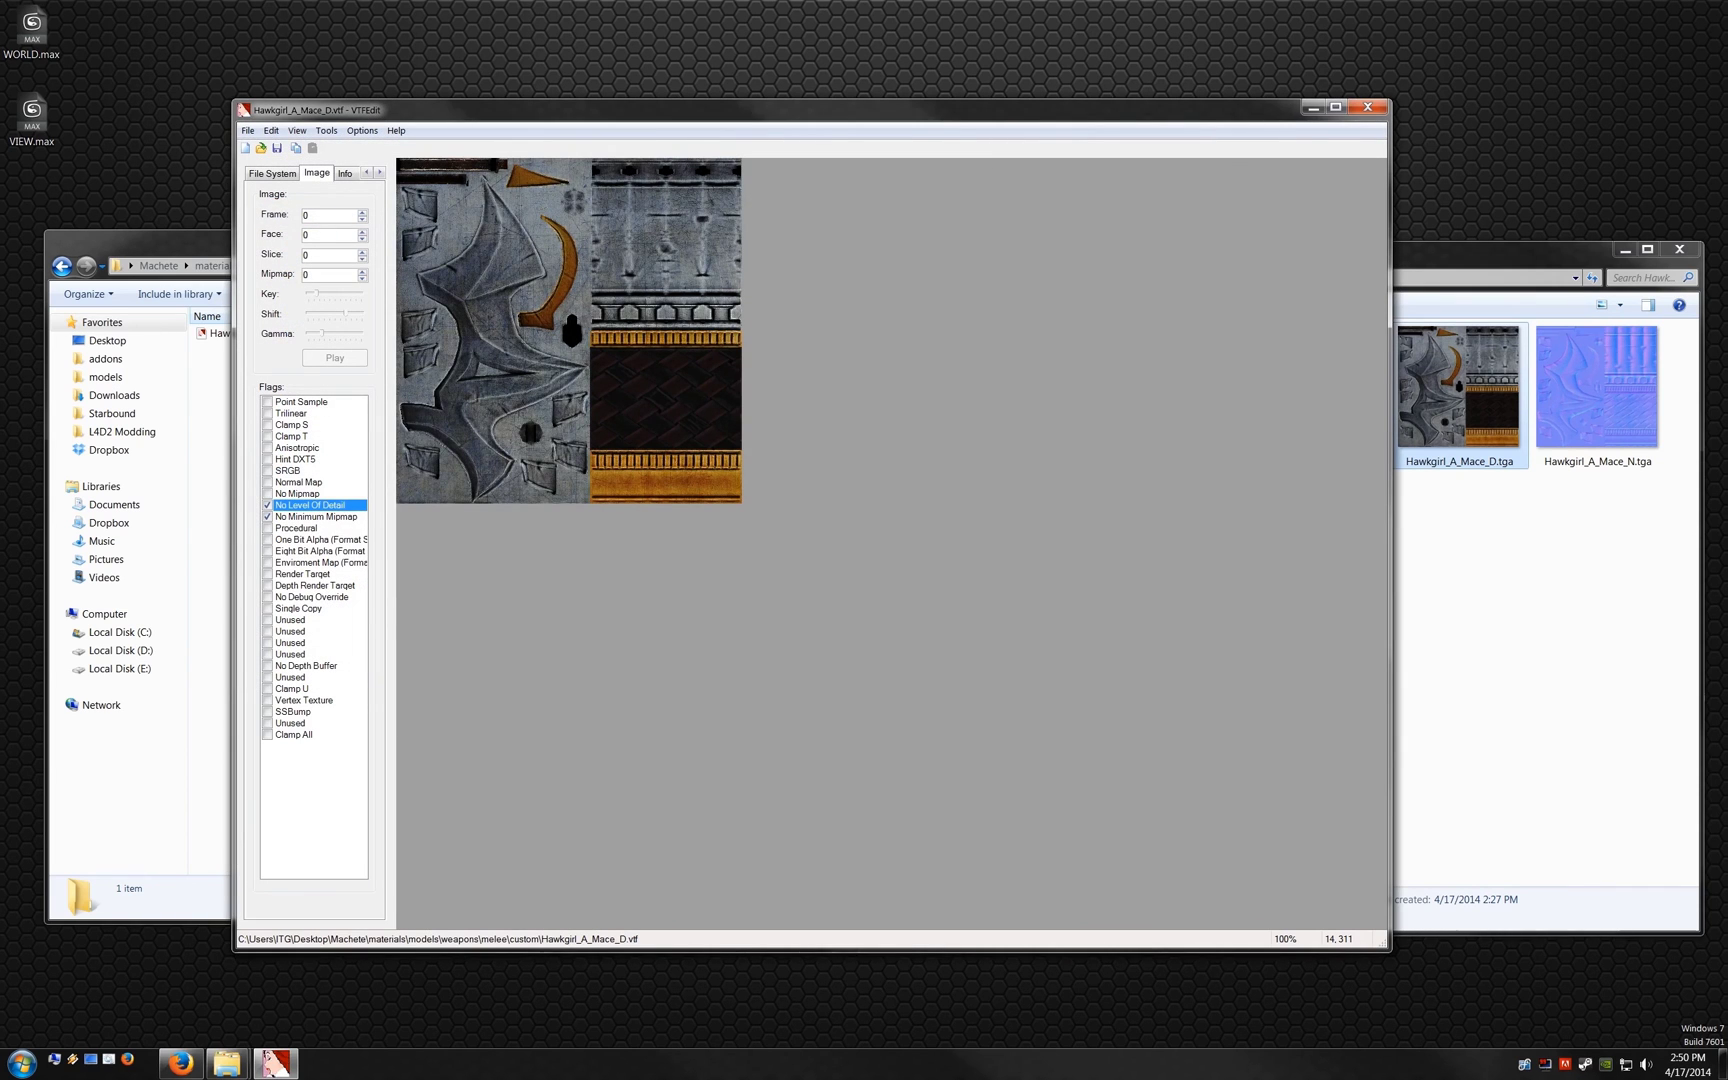
pyautogui.click(1367, 107)
pyautogui.click(1597, 390)
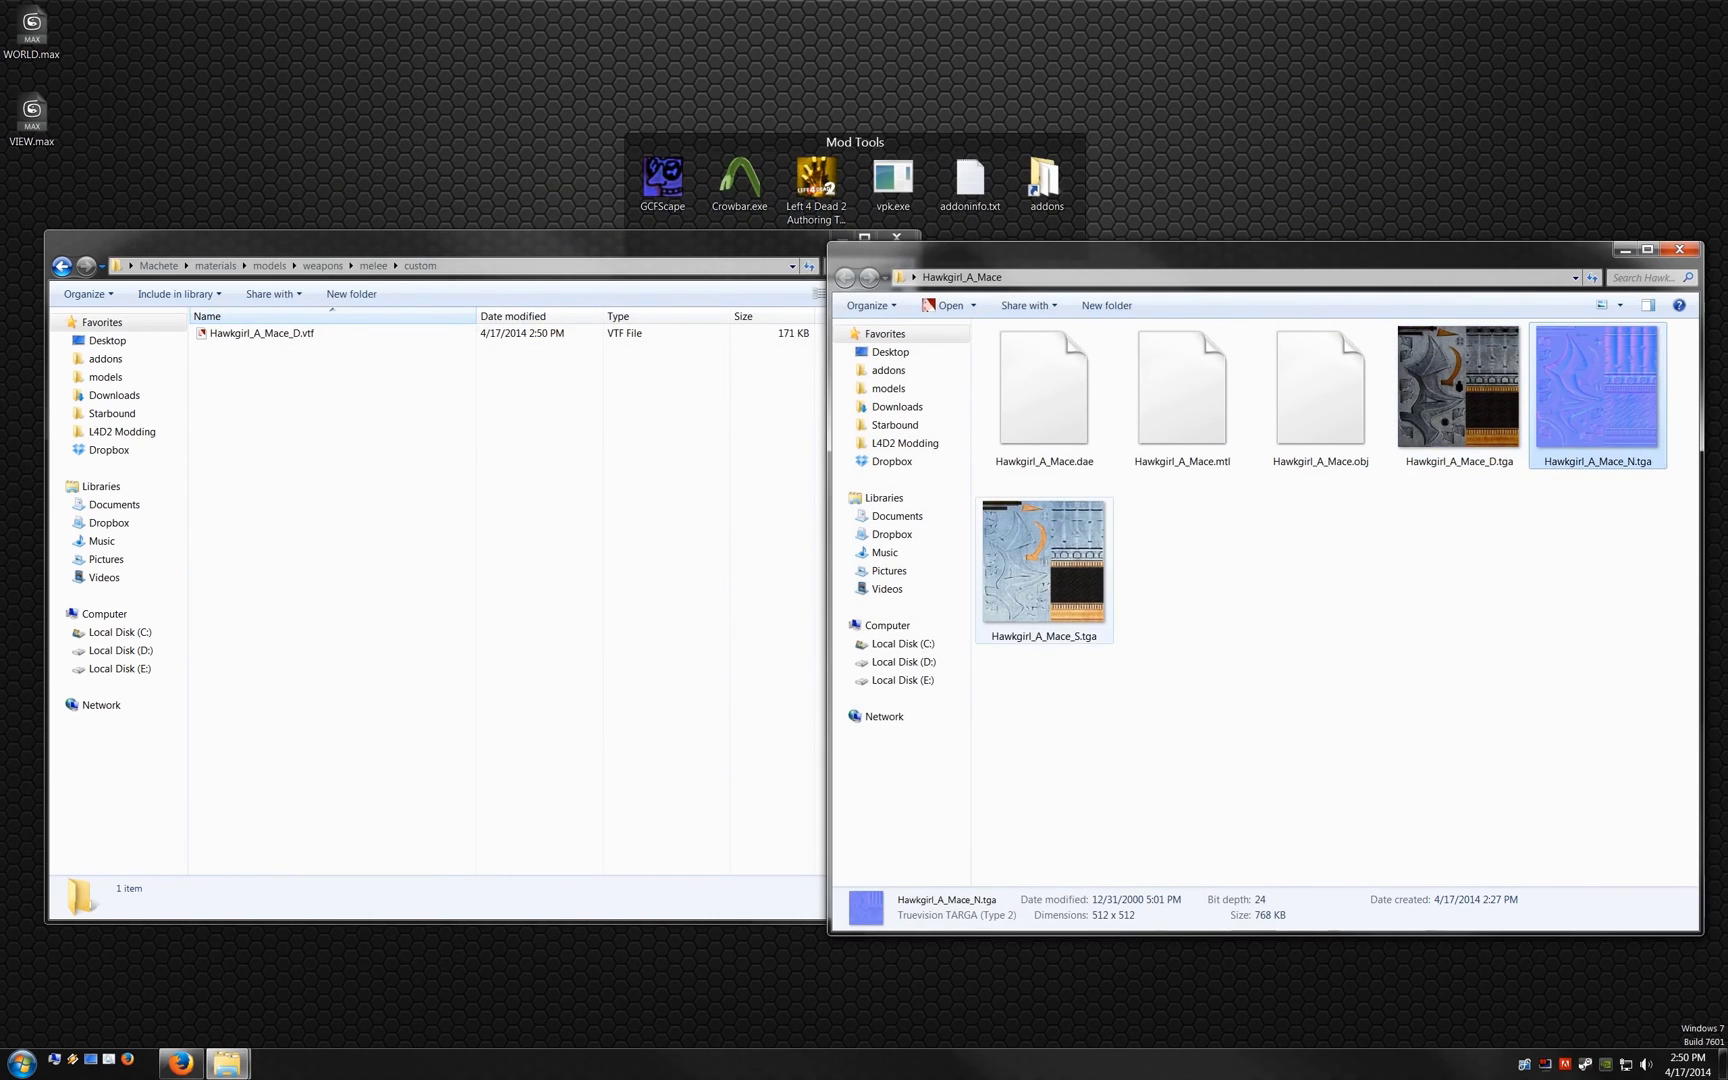
# Step: Launch GIMP 2 from the Start menu and drag Hawkgirl_A_Mace_N.tga into it as a 512×512 image
pyautogui.click(1043, 560)
pyautogui.click(22, 1062)
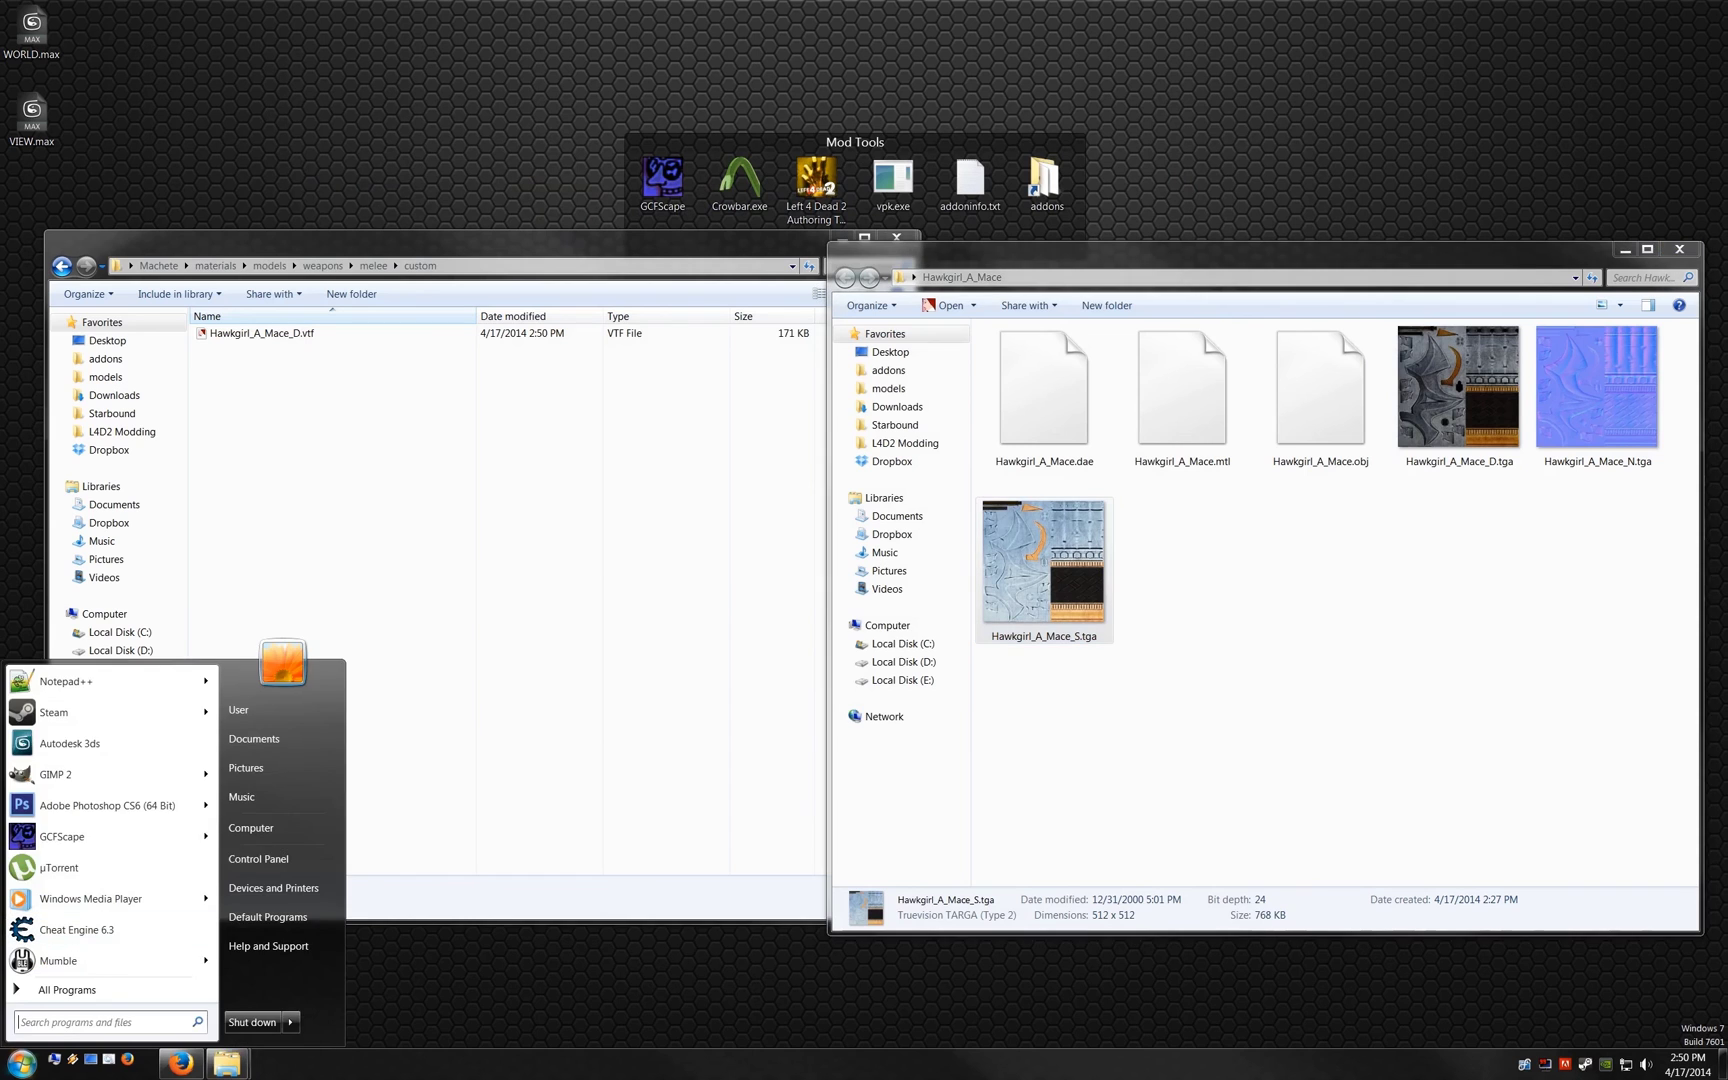
pyautogui.click(100, 774)
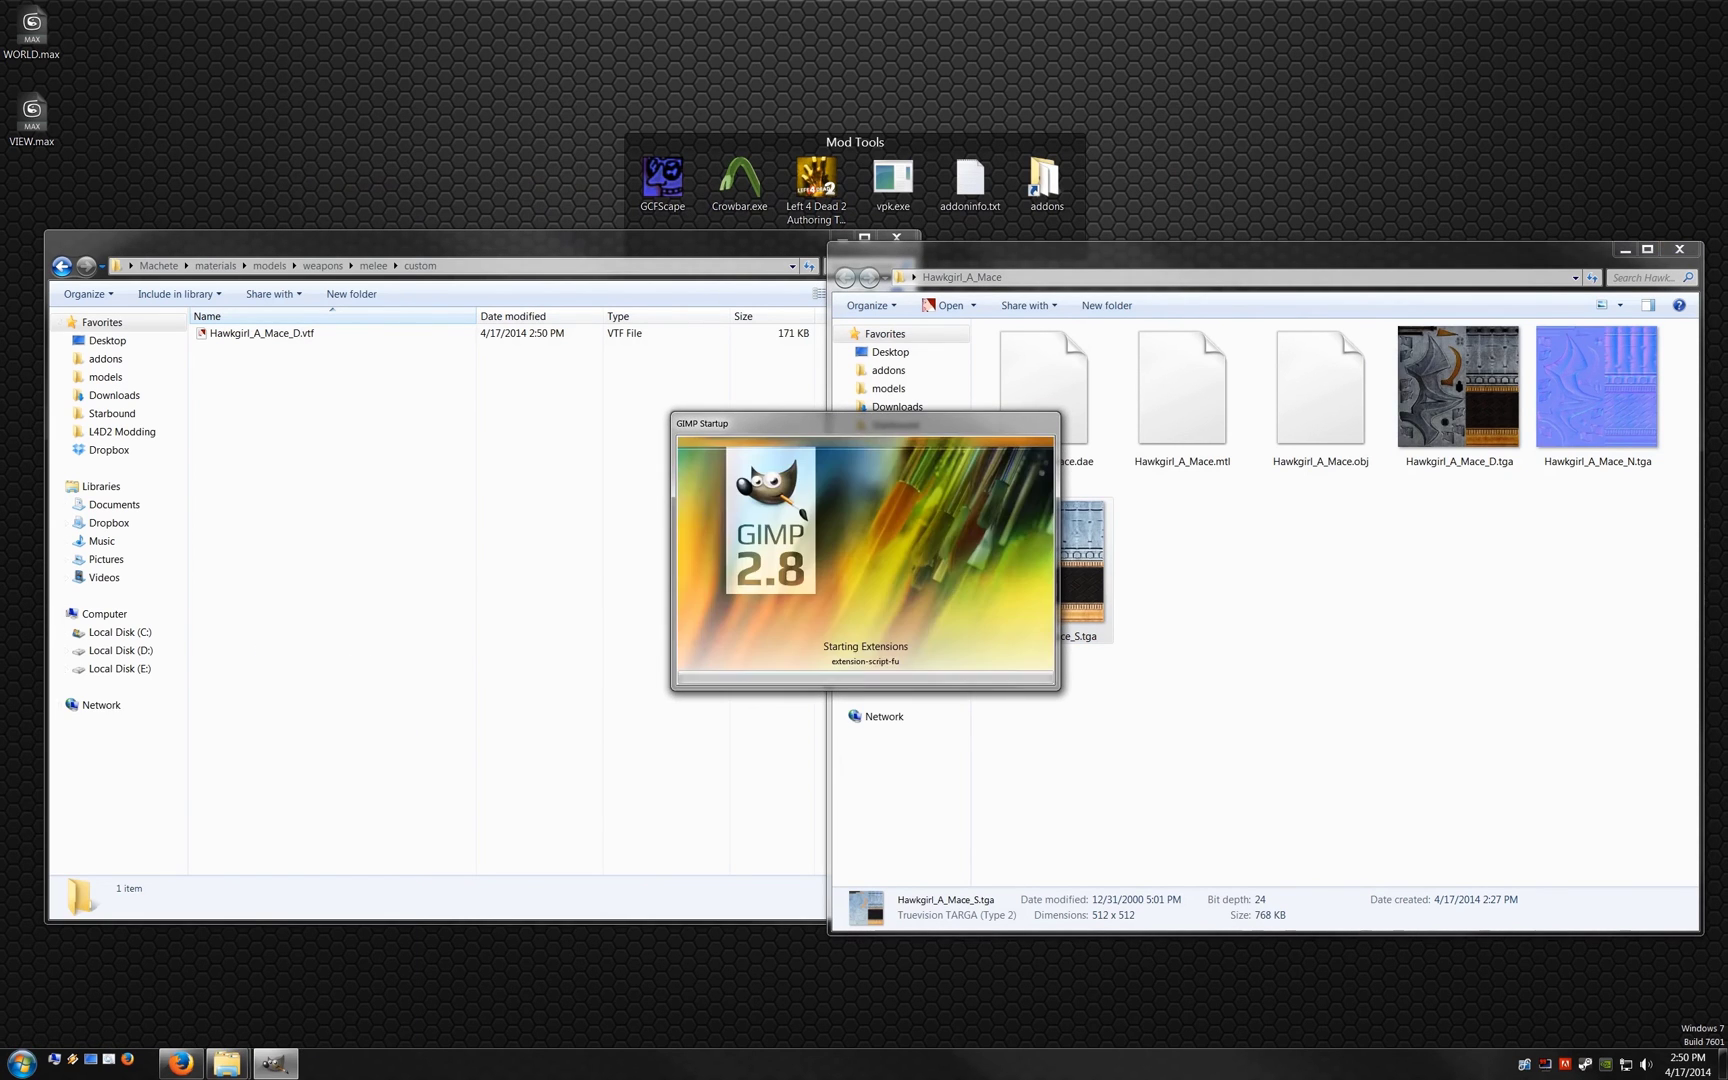
pyautogui.moveTo(1597, 390); pyautogui.dragTo(600, 450)
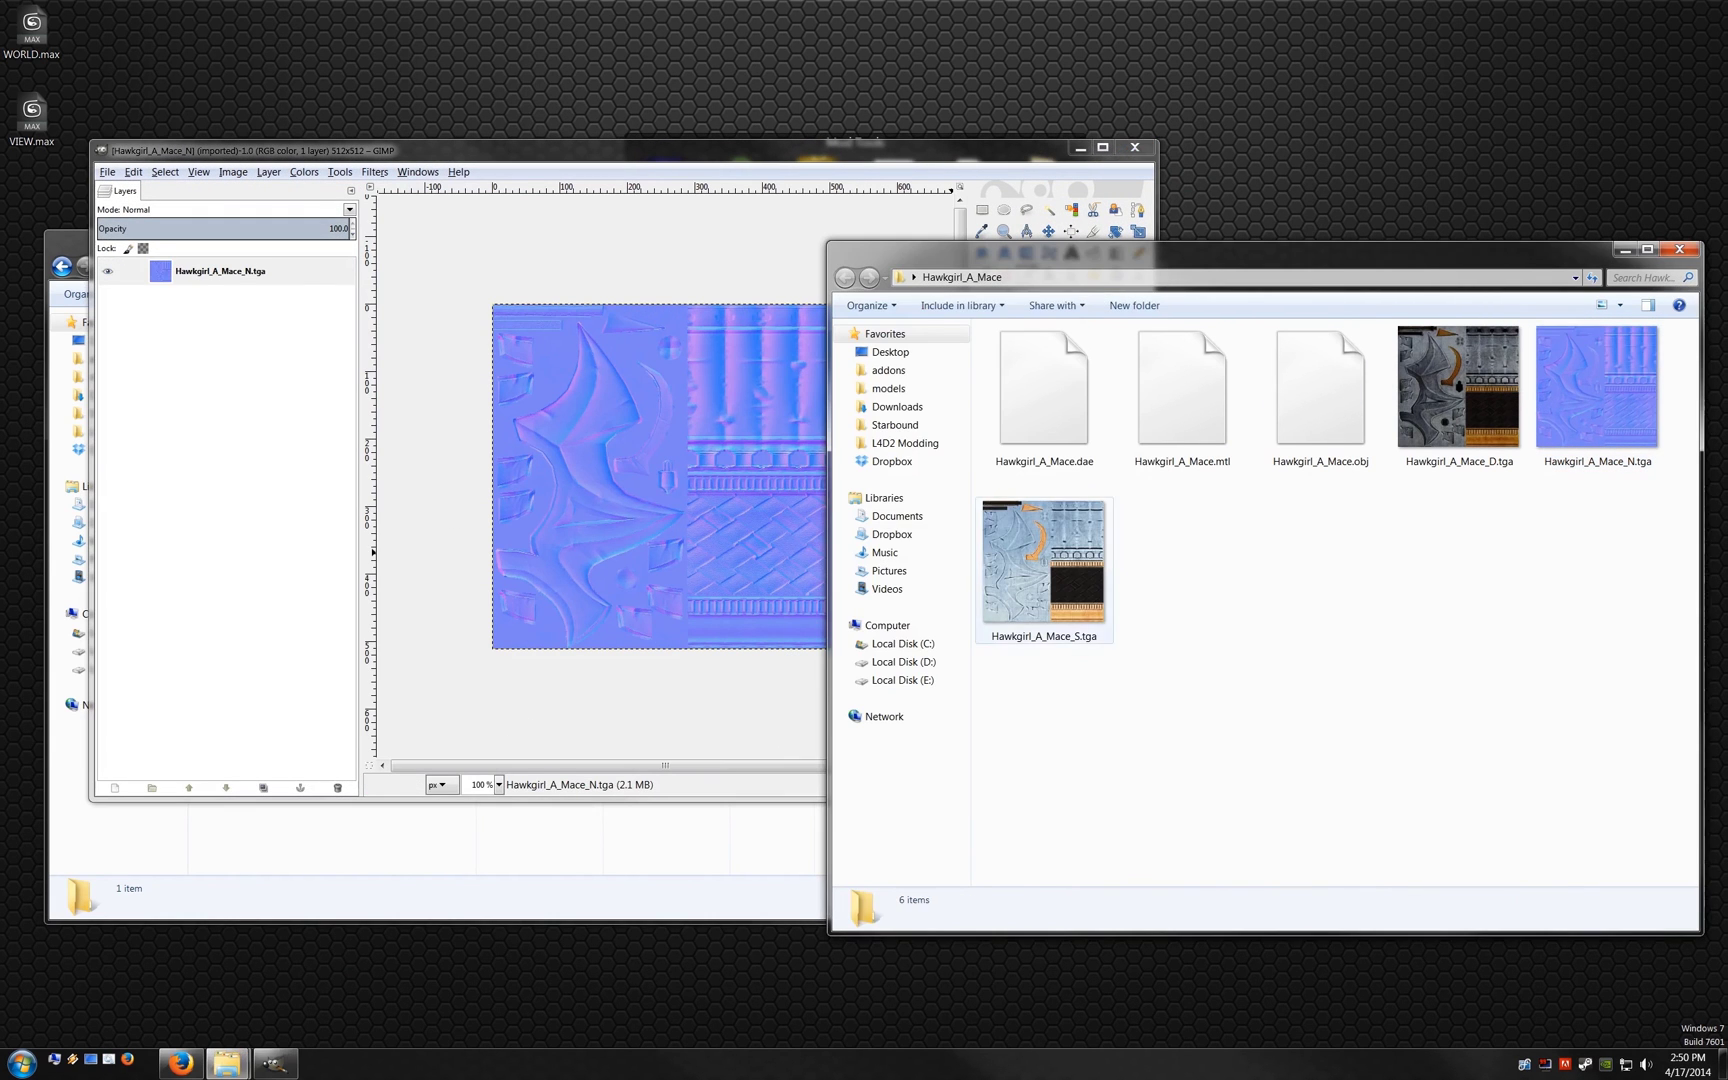
# Step: Add Hawkgirl_A_Mace_S.tga as a layer above the normal map and rename the normal layer 'no'
pyautogui.moveTo(1099, 571); pyautogui.dragTo(557, 591)
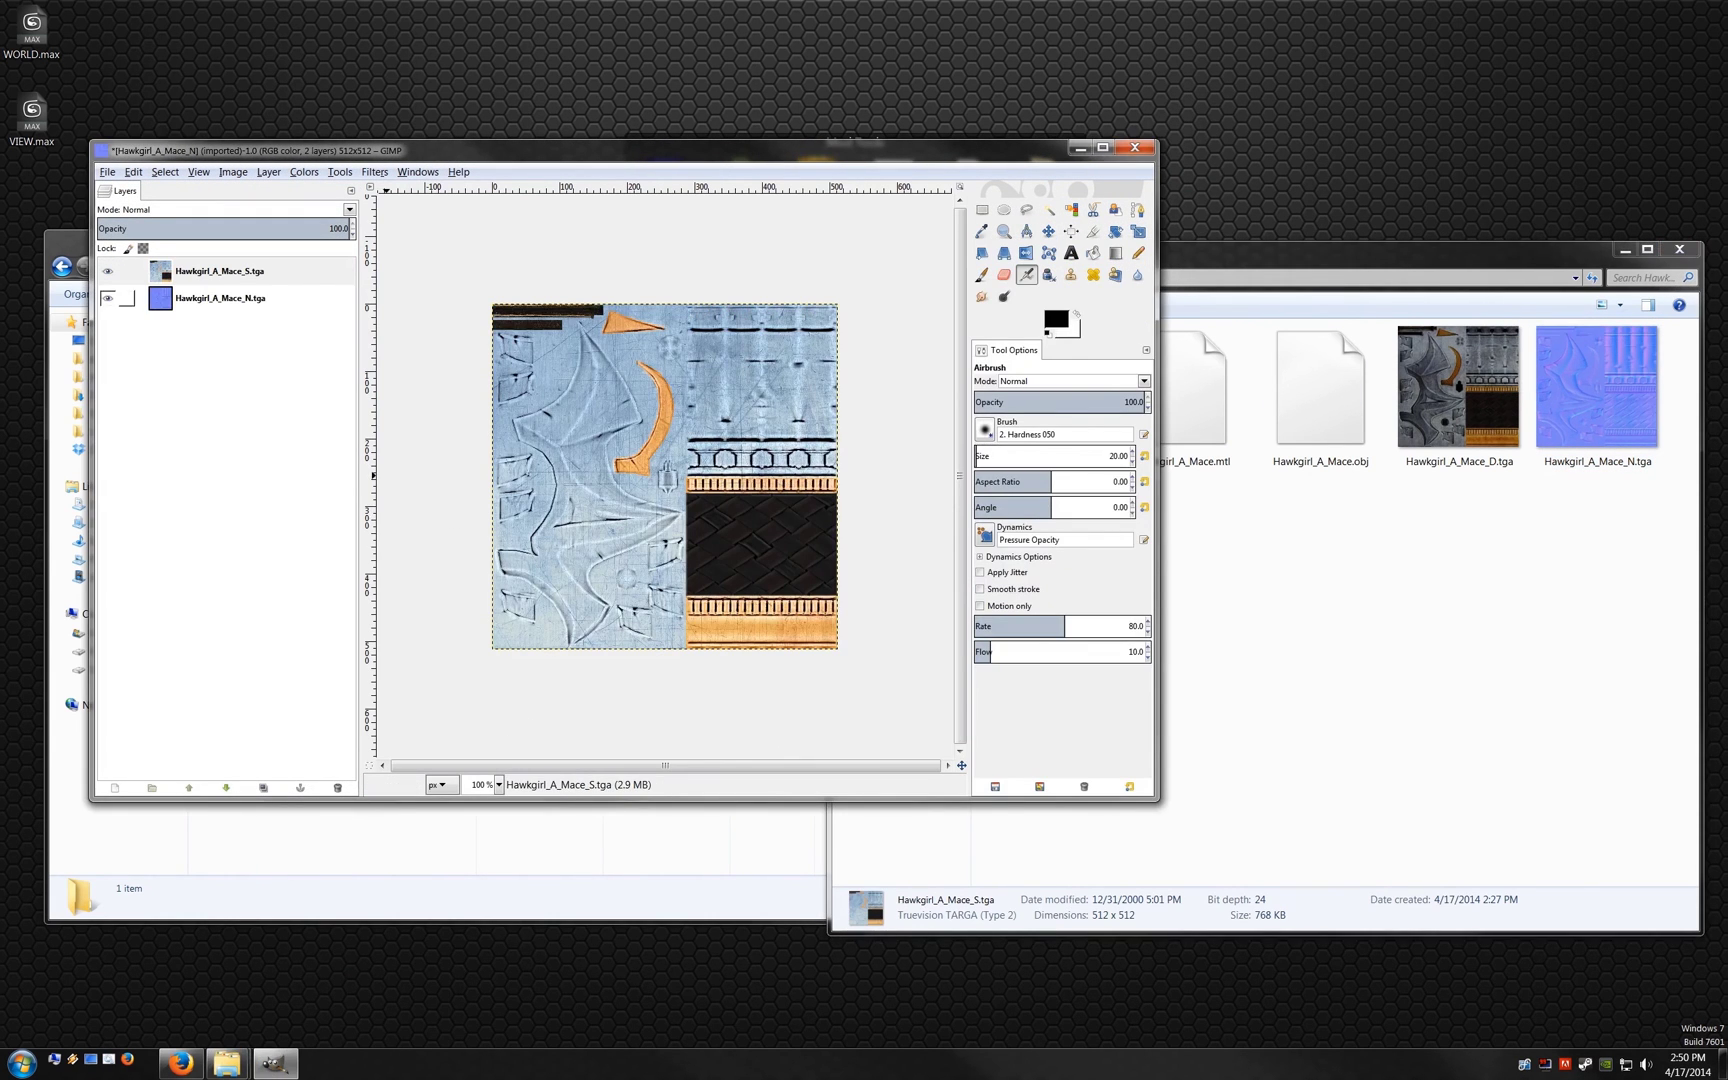
pyautogui.doubleClick(217, 298)
pyautogui.write('normal map')
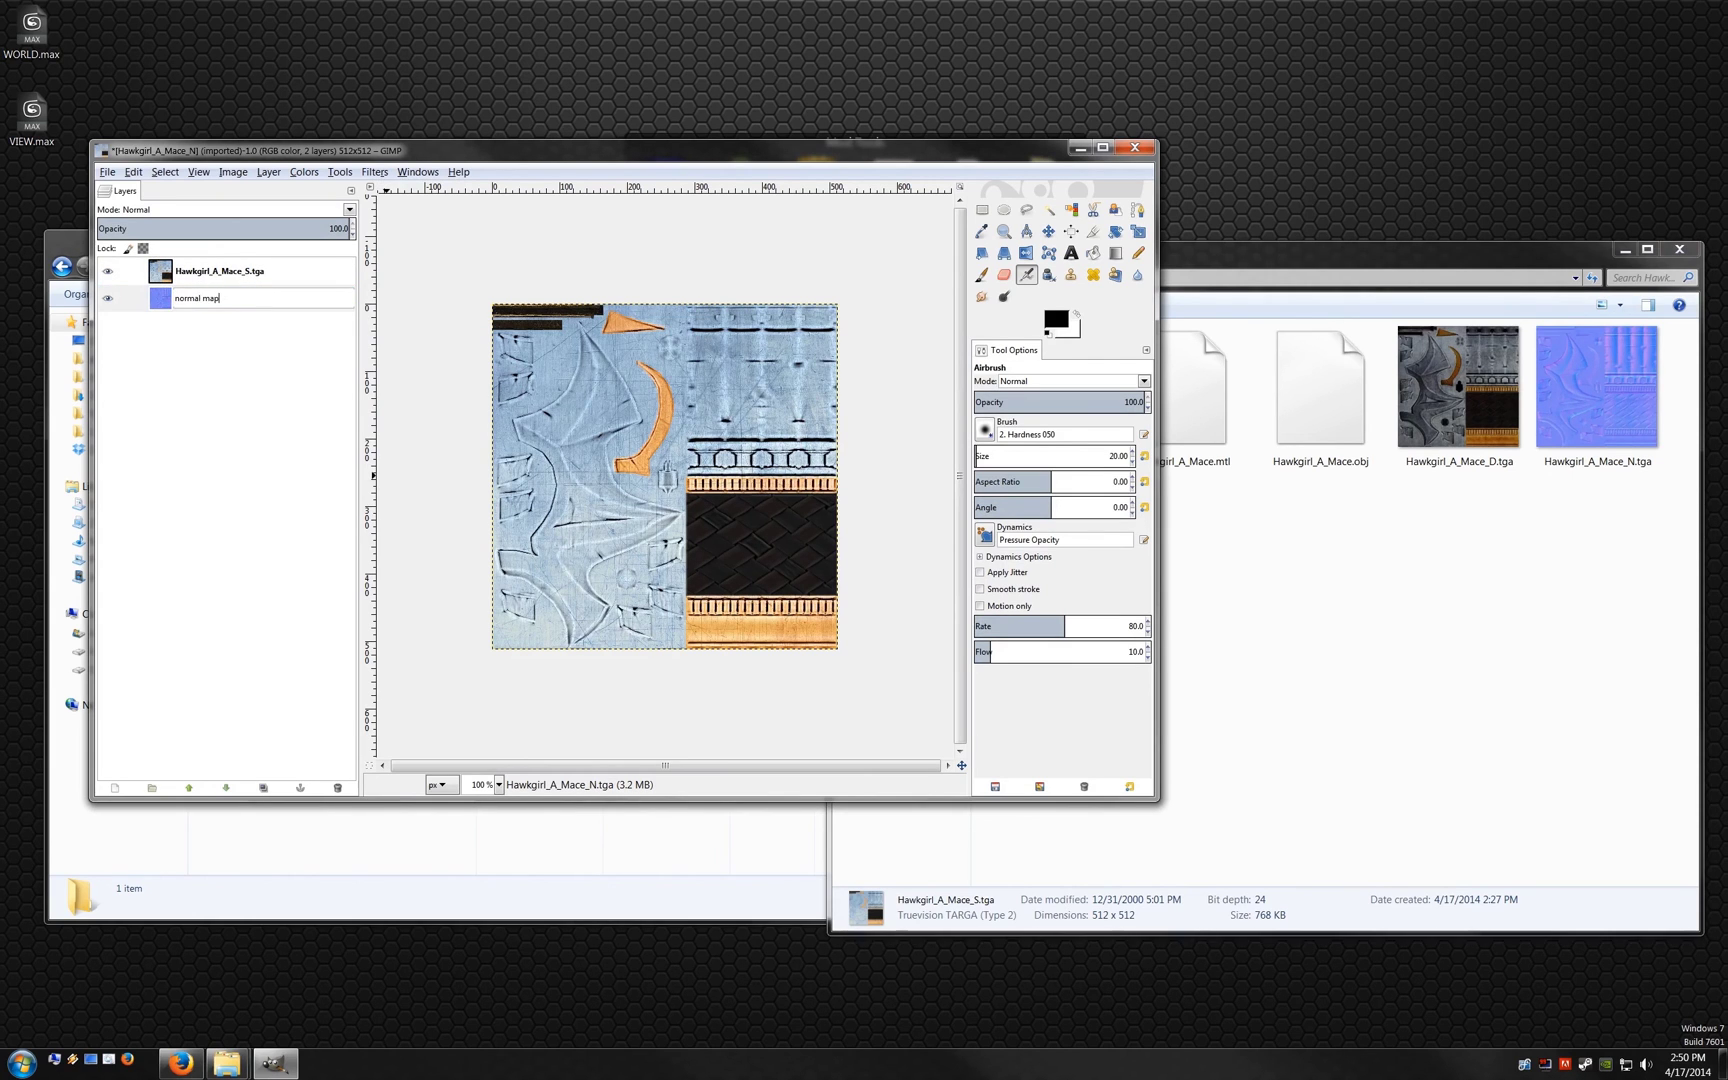
# Step: Begin renaming the specular layer 'Specularity map', cancel the rename, and bring up the File menu
pyautogui.click(217, 271)
pyautogui.doubleClick(217, 271)
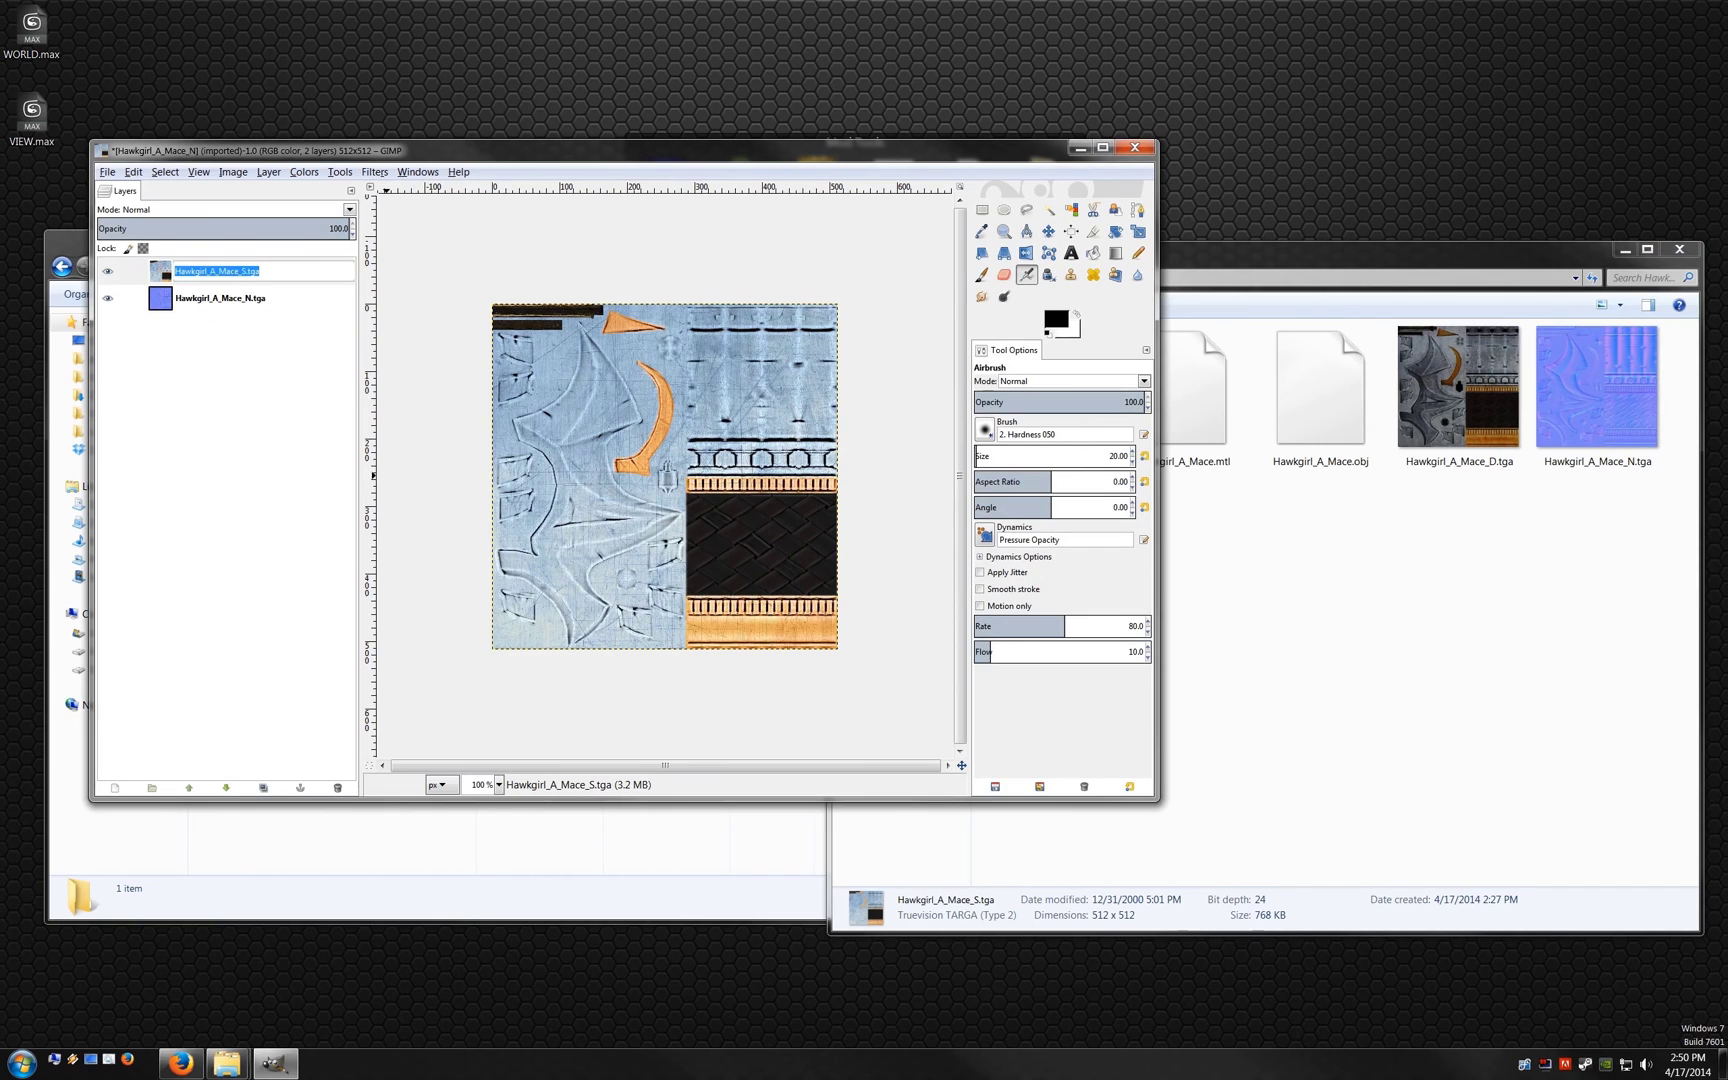
pyautogui.write('Specularity map')
pyautogui.press('Escape')
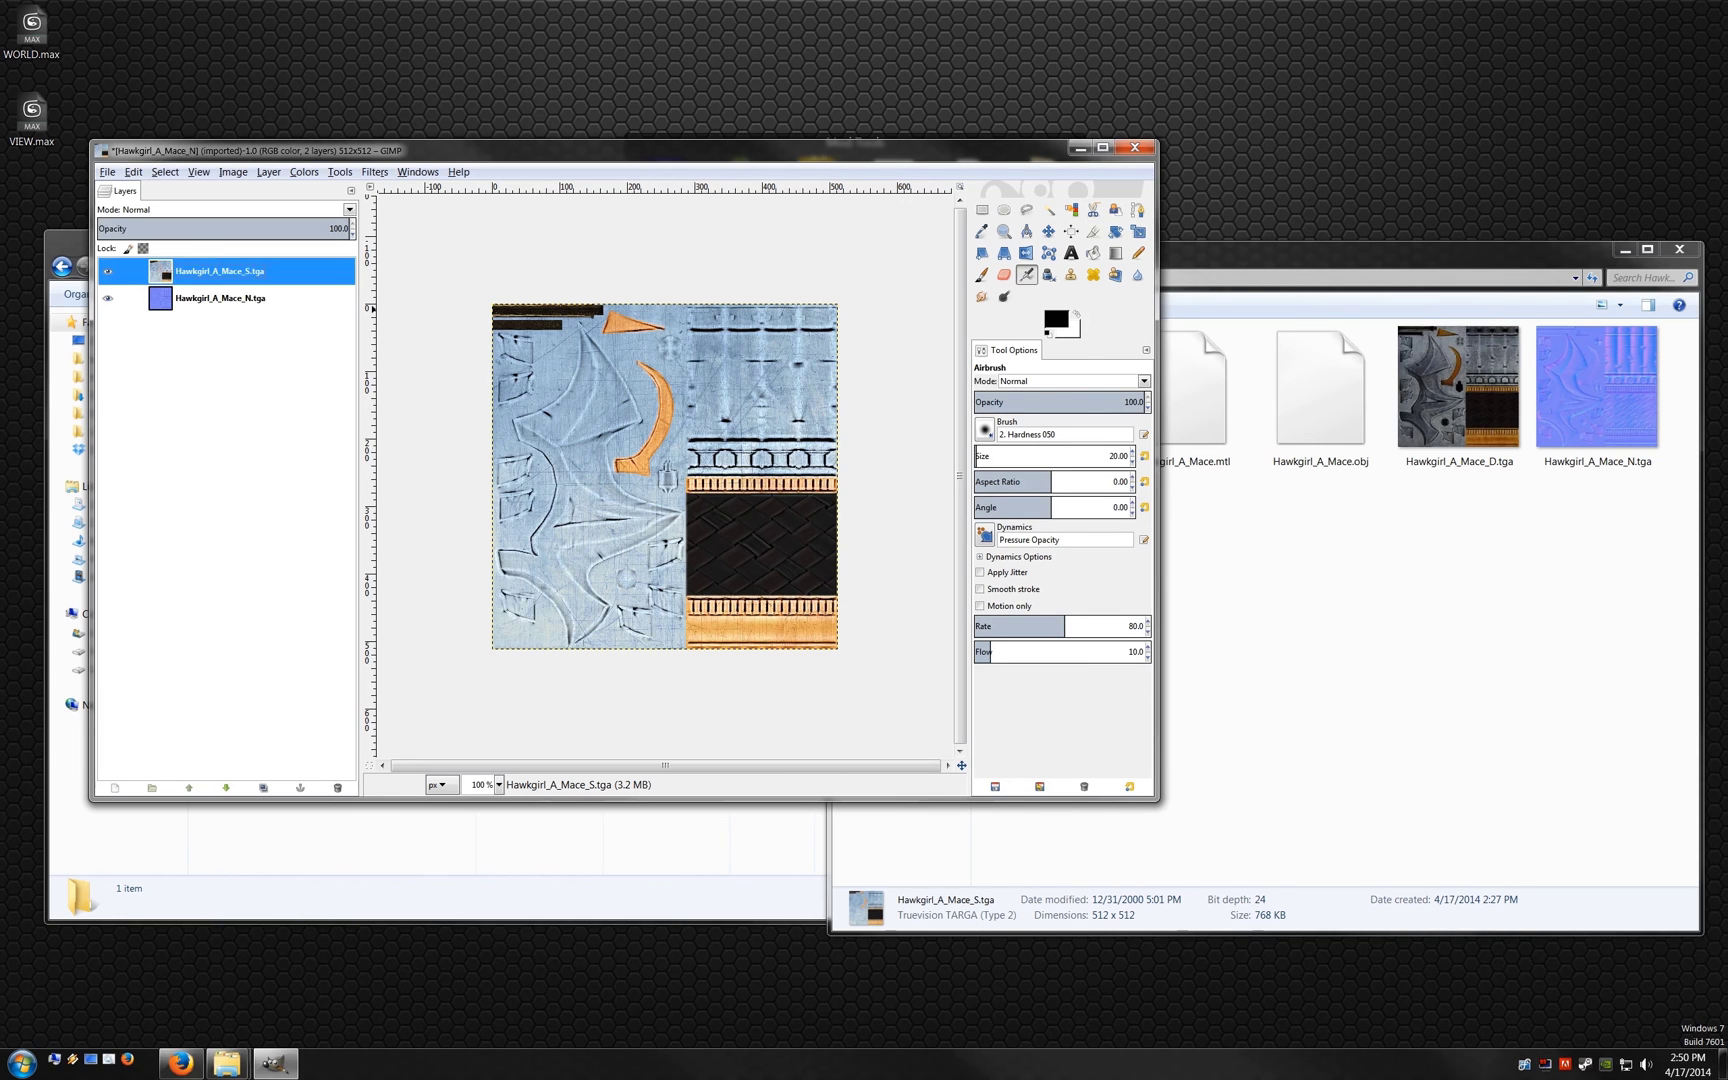
pyautogui.click(107, 171)
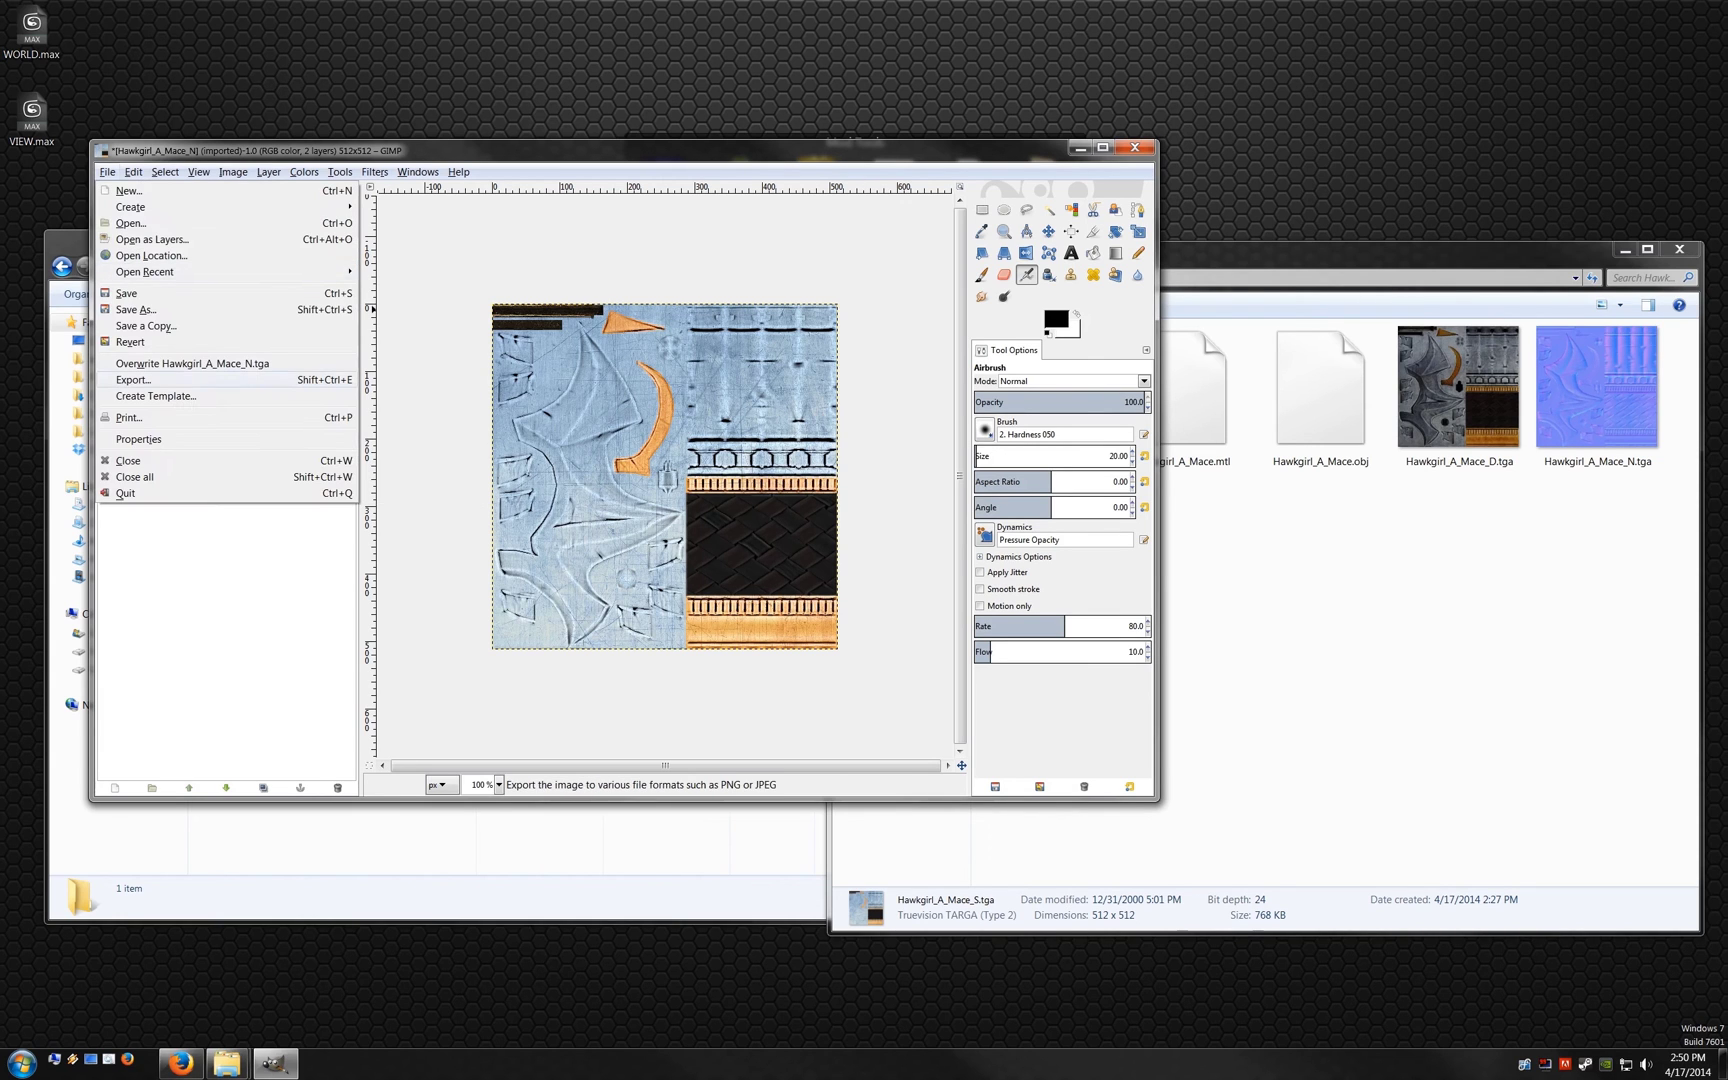
# Step: Start the export and navigate to Machete/materials/models/weapons/melee/custom
pyautogui.click(133, 379)
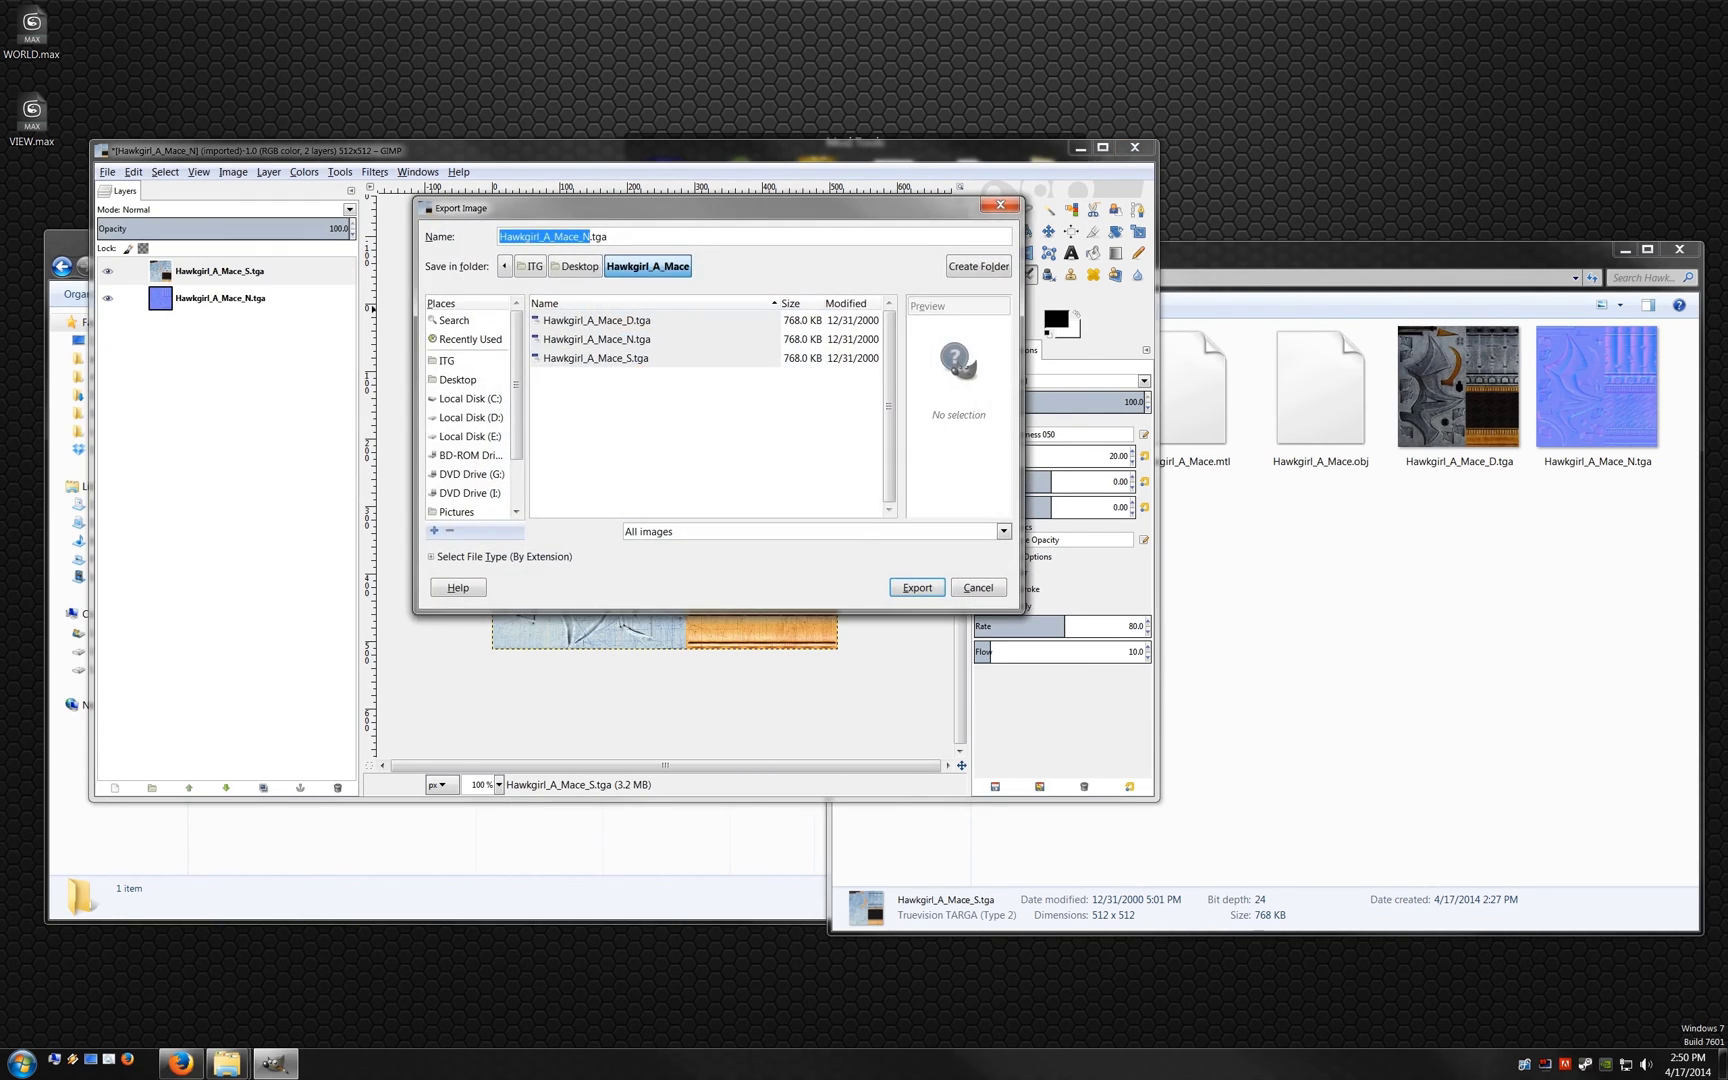
pyautogui.hotkey('alt', 'Up')
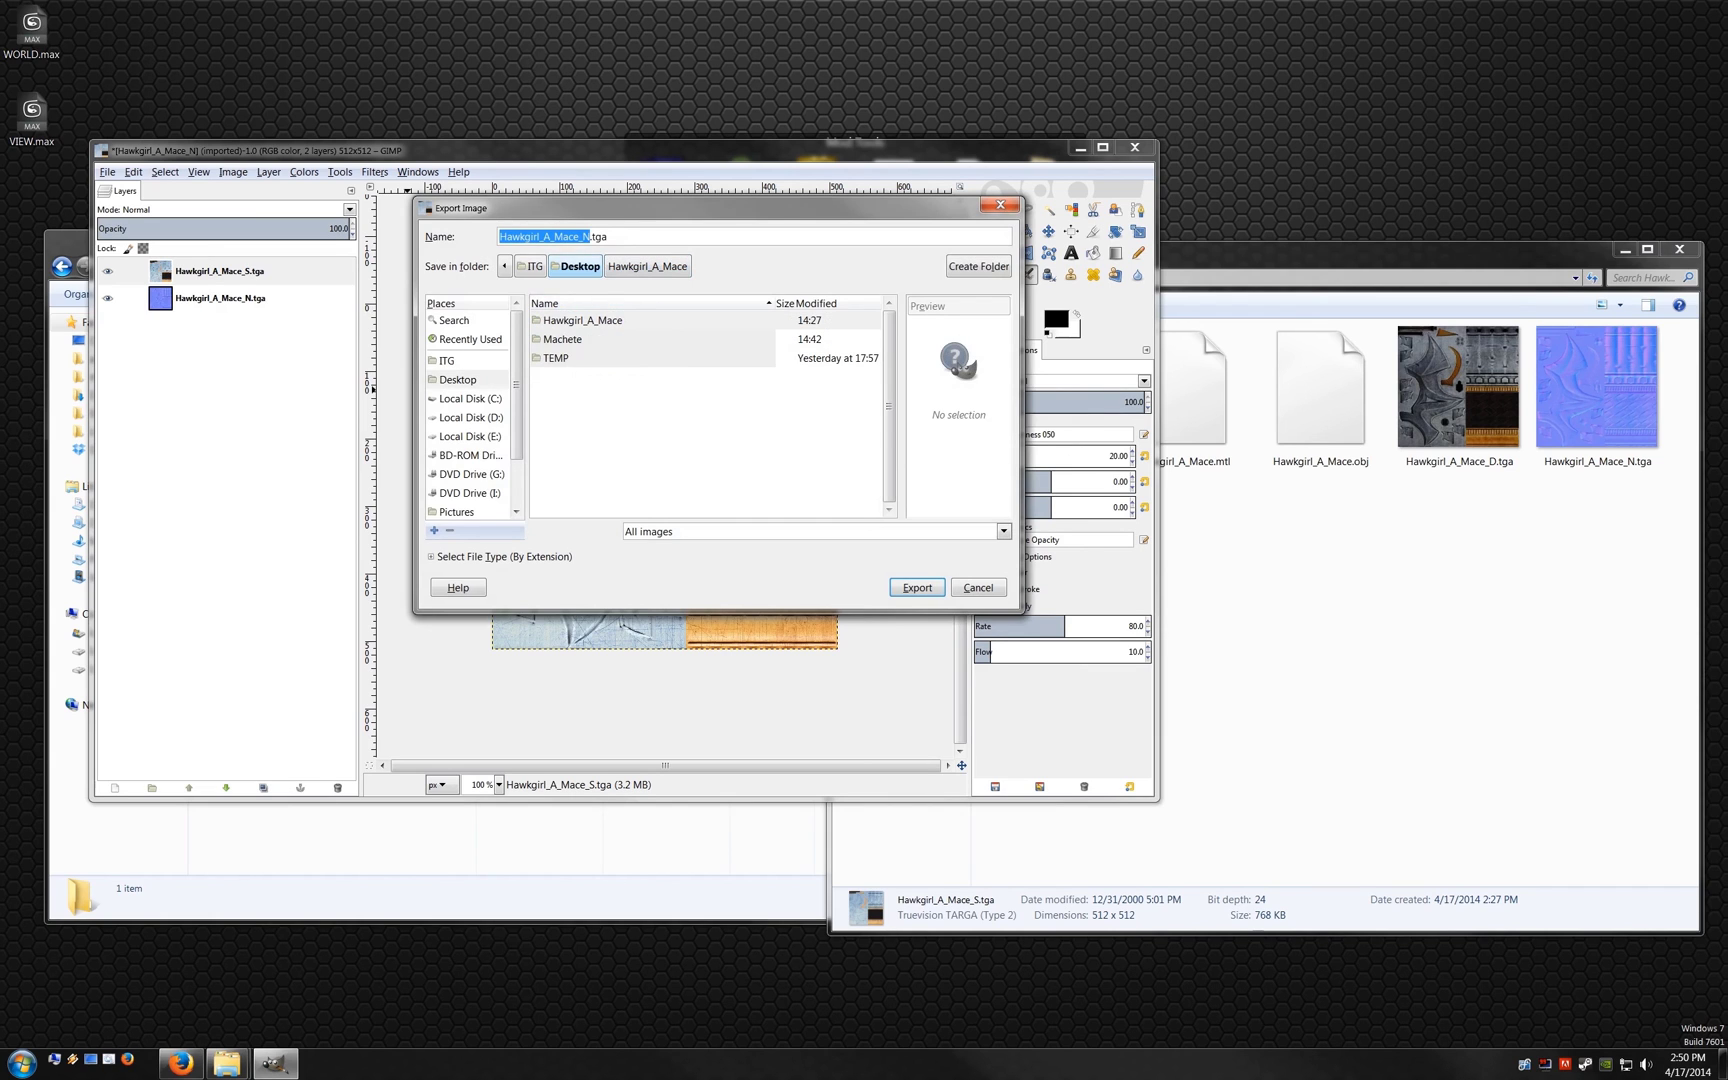
pyautogui.press('Down')
pyautogui.press('Return')
pyautogui.press('Return')
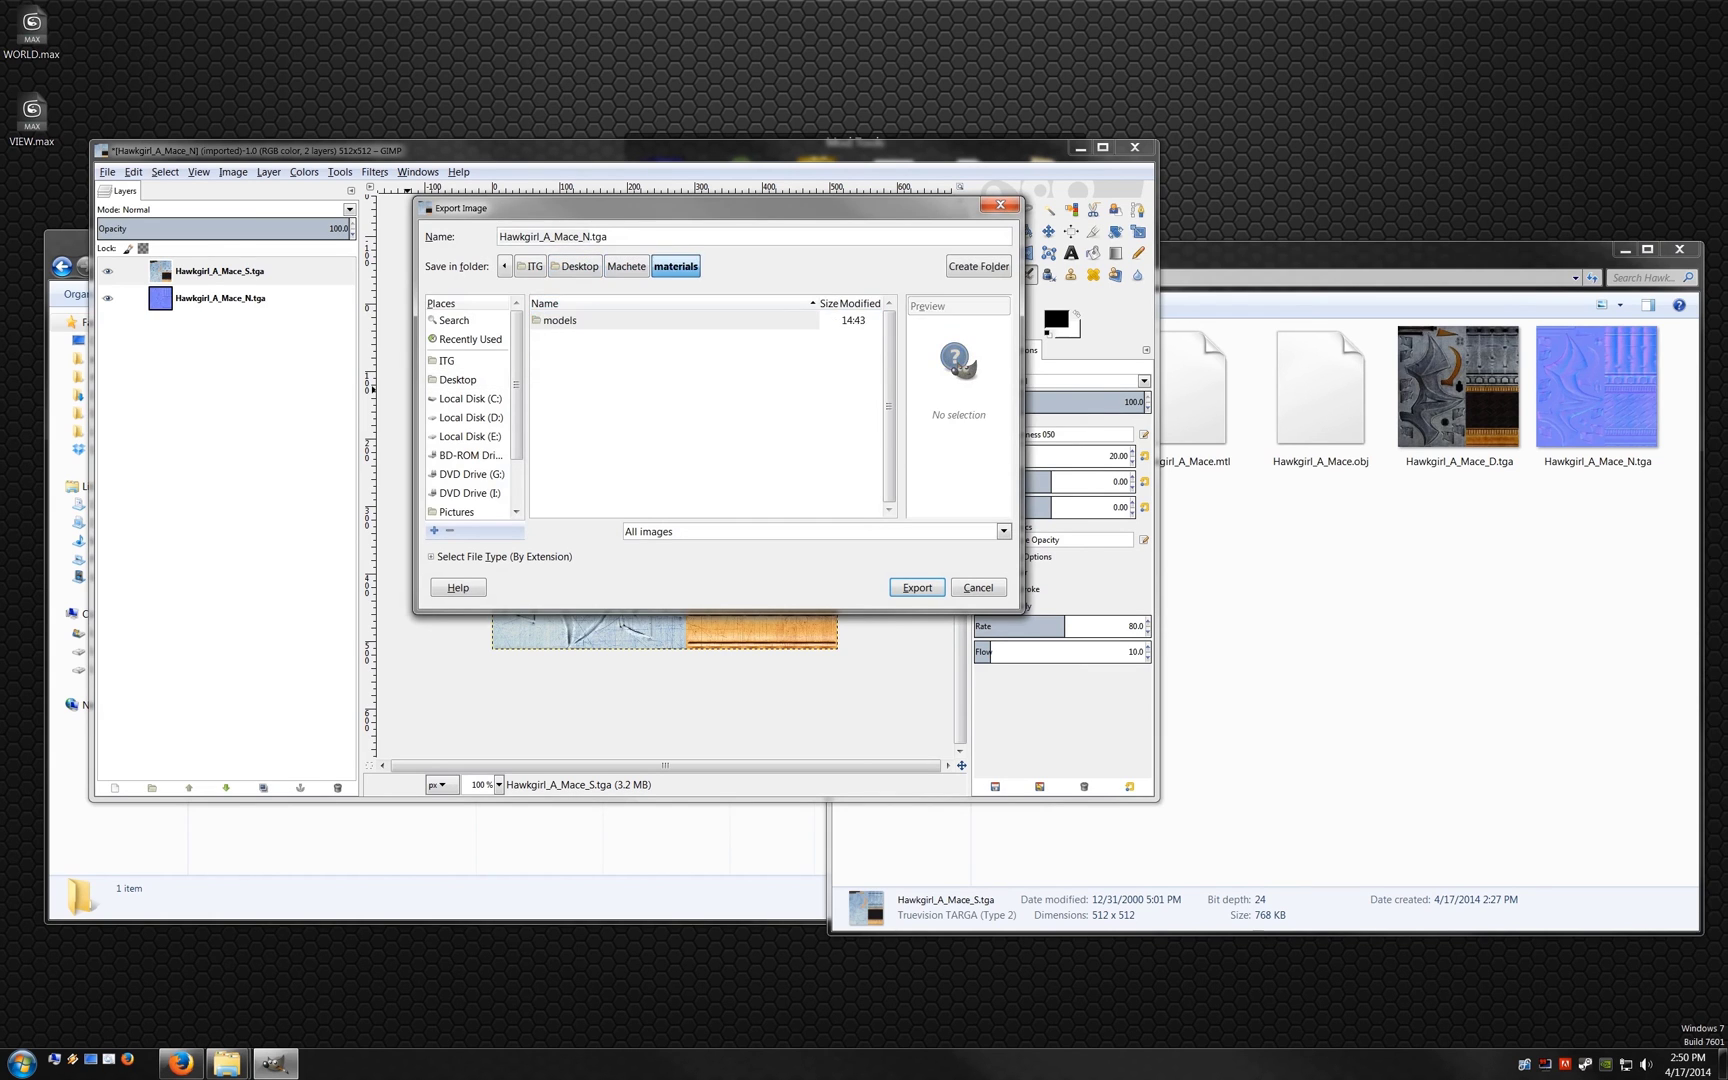
pyautogui.press('Return')
pyautogui.press('Return')
pyautogui.press('Return')
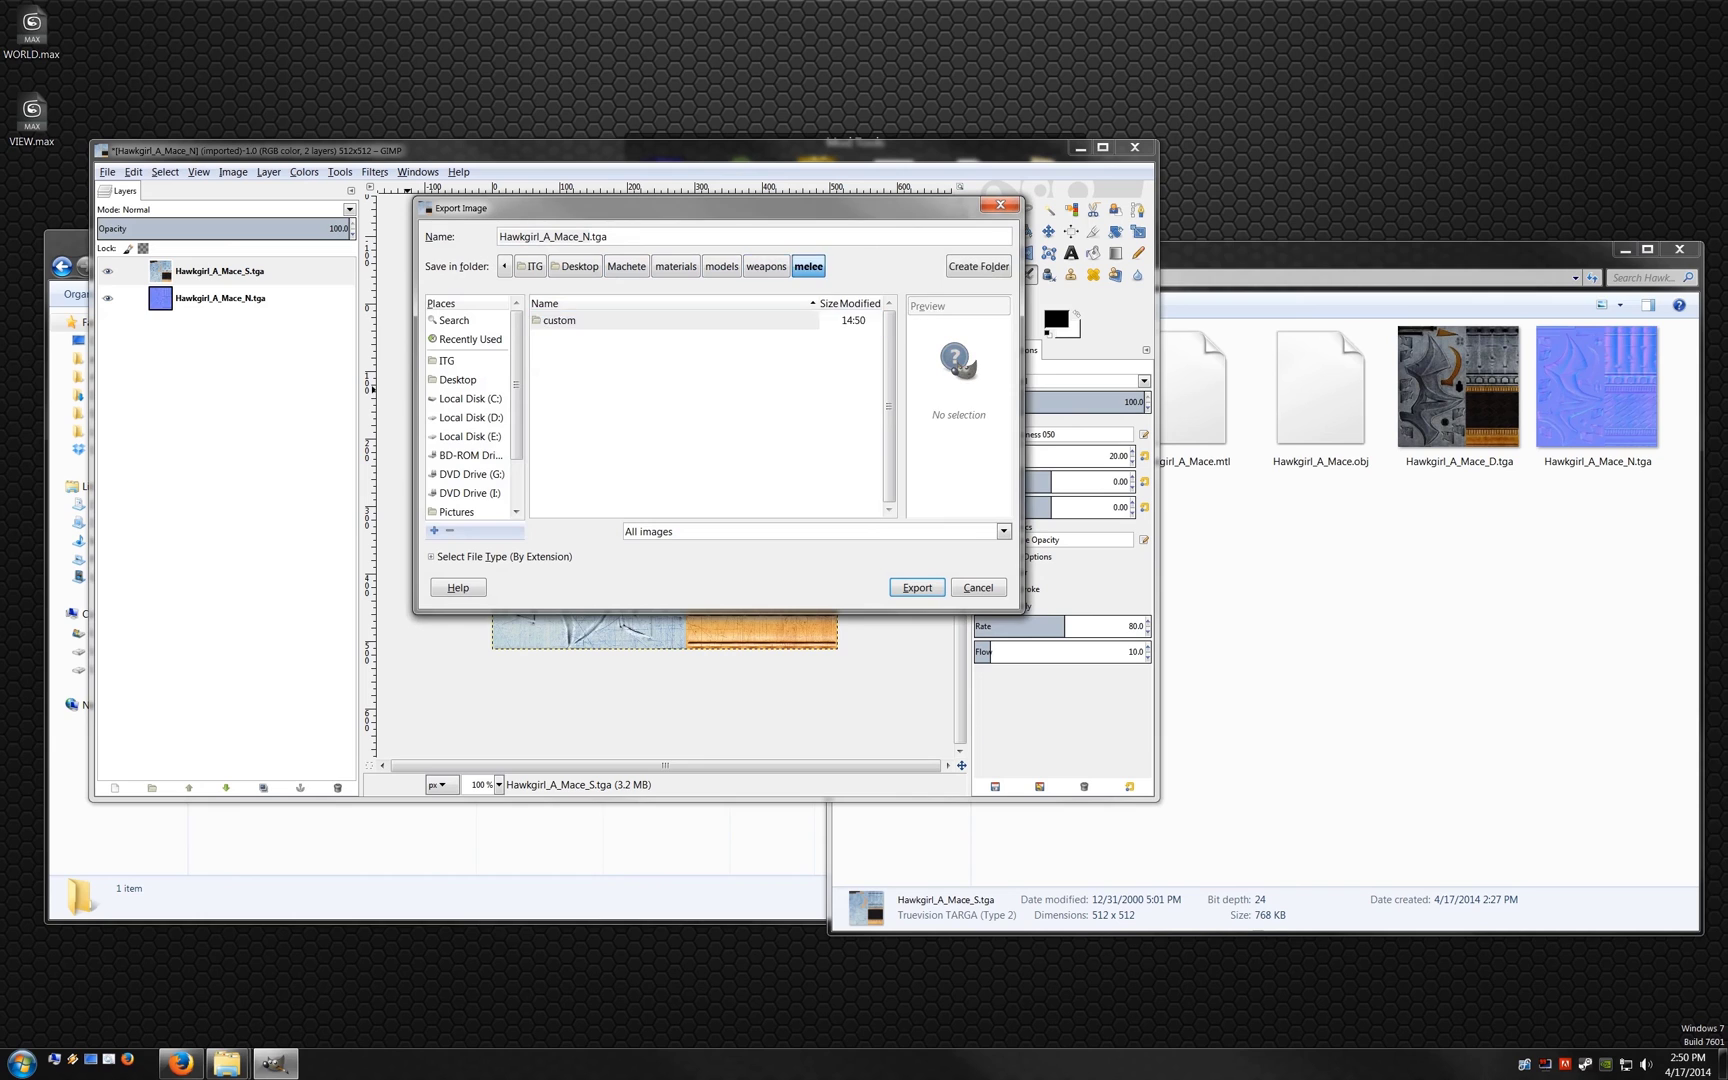
pyautogui.press('Return')
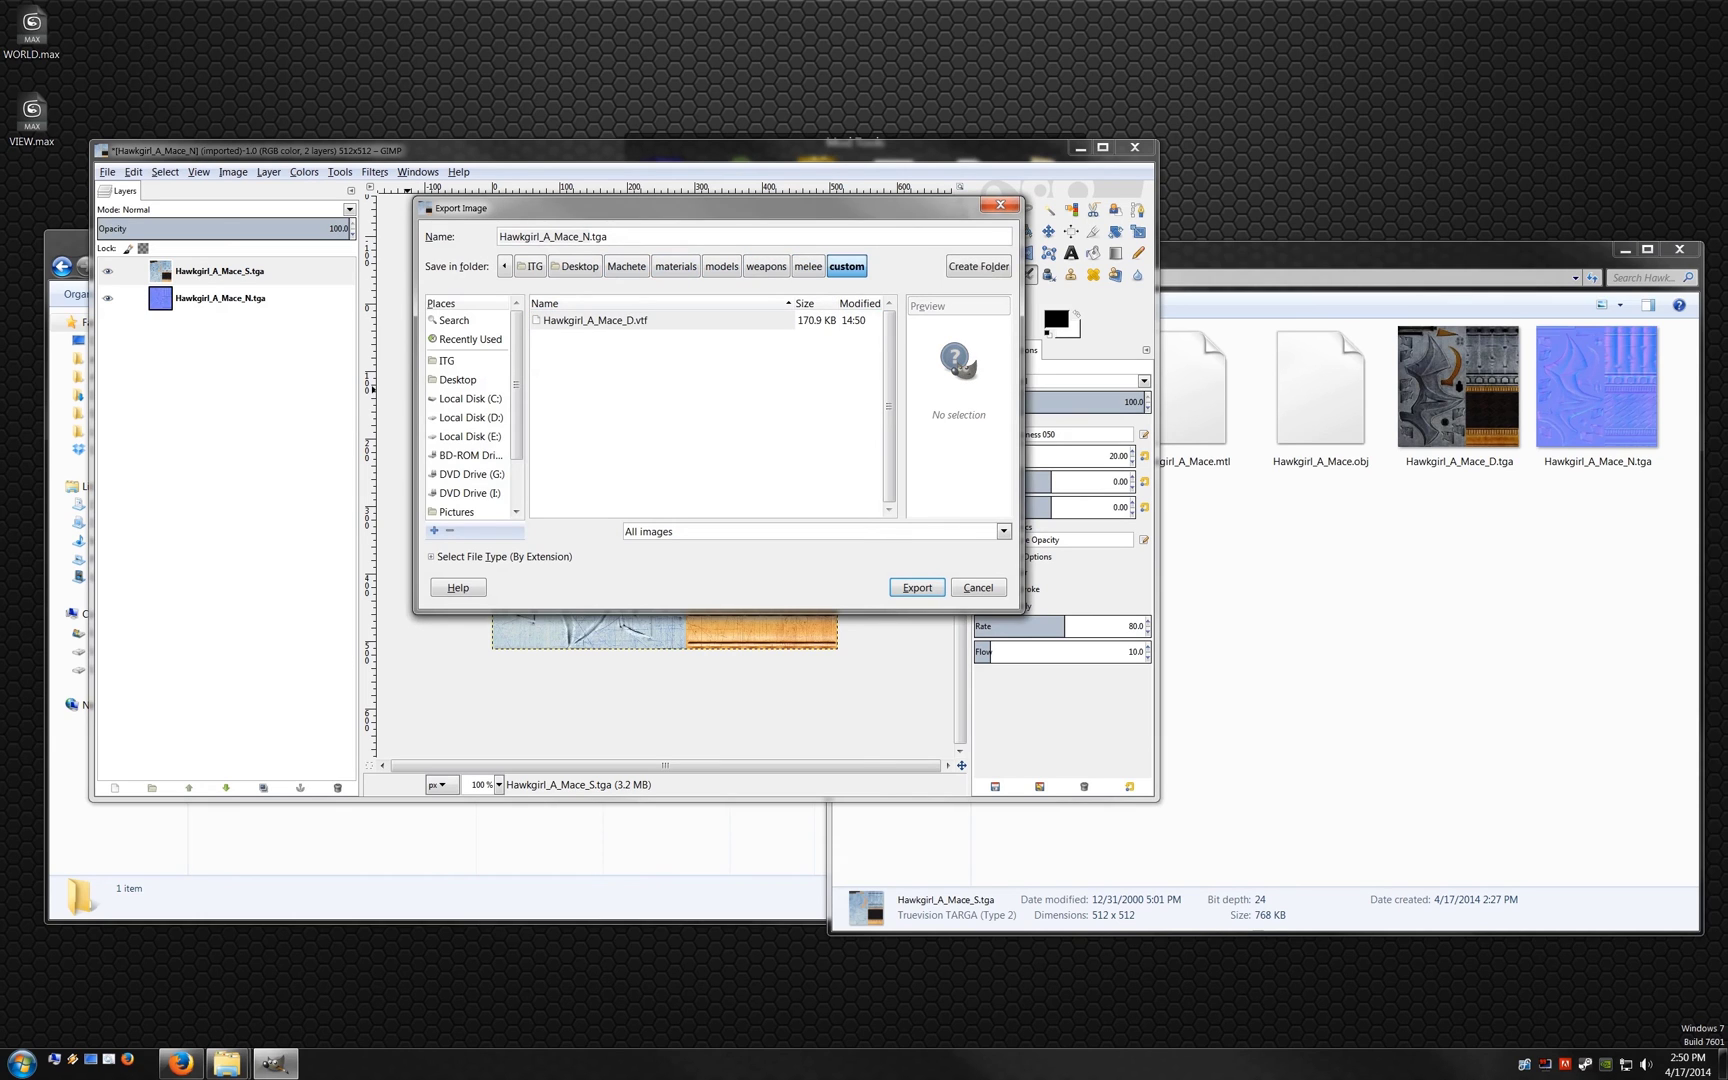
# Step: Name the export Hawkgirl_A_Mace_n.vtf and confirm exporting it as a VTF
pyautogui.hotkey('shift', 'Left')
pyautogui.hotkey('shift', 'Left')
pyautogui.hotkey('shift', 'Left')
pyautogui.press('Tab')
pyautogui.press('Down')
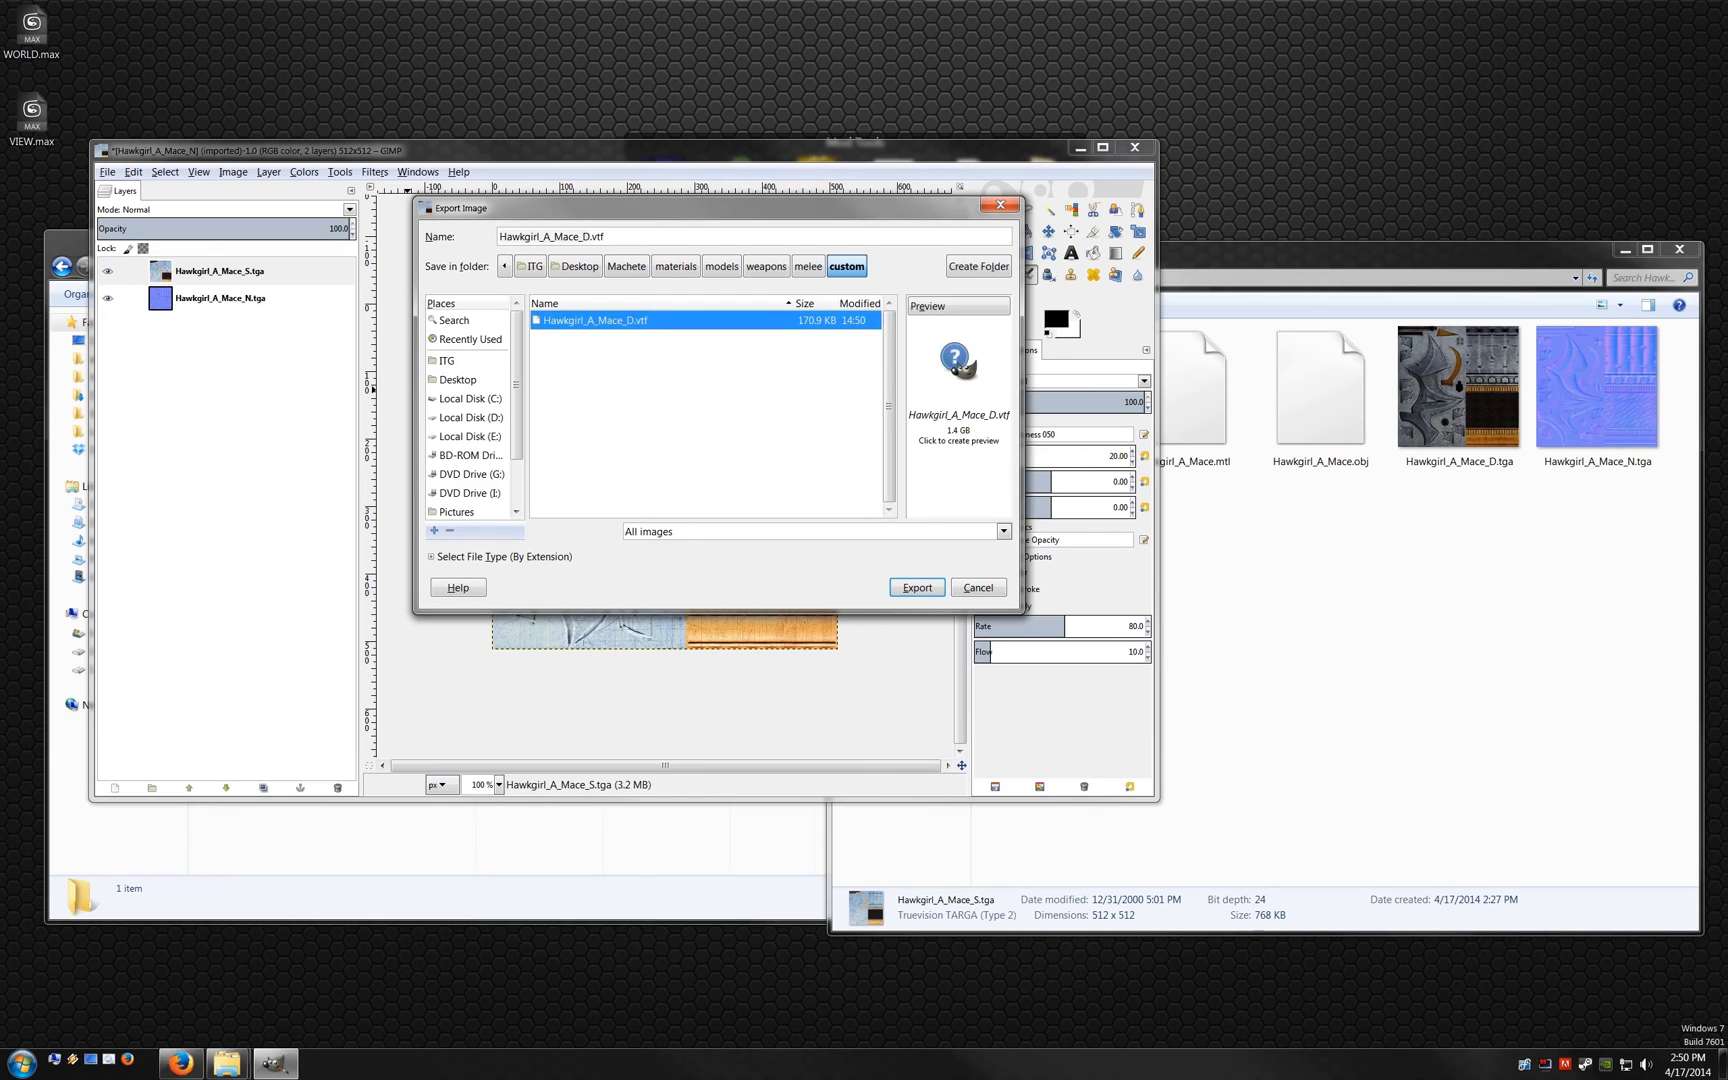
pyautogui.hotkey('shift', 'Tab')
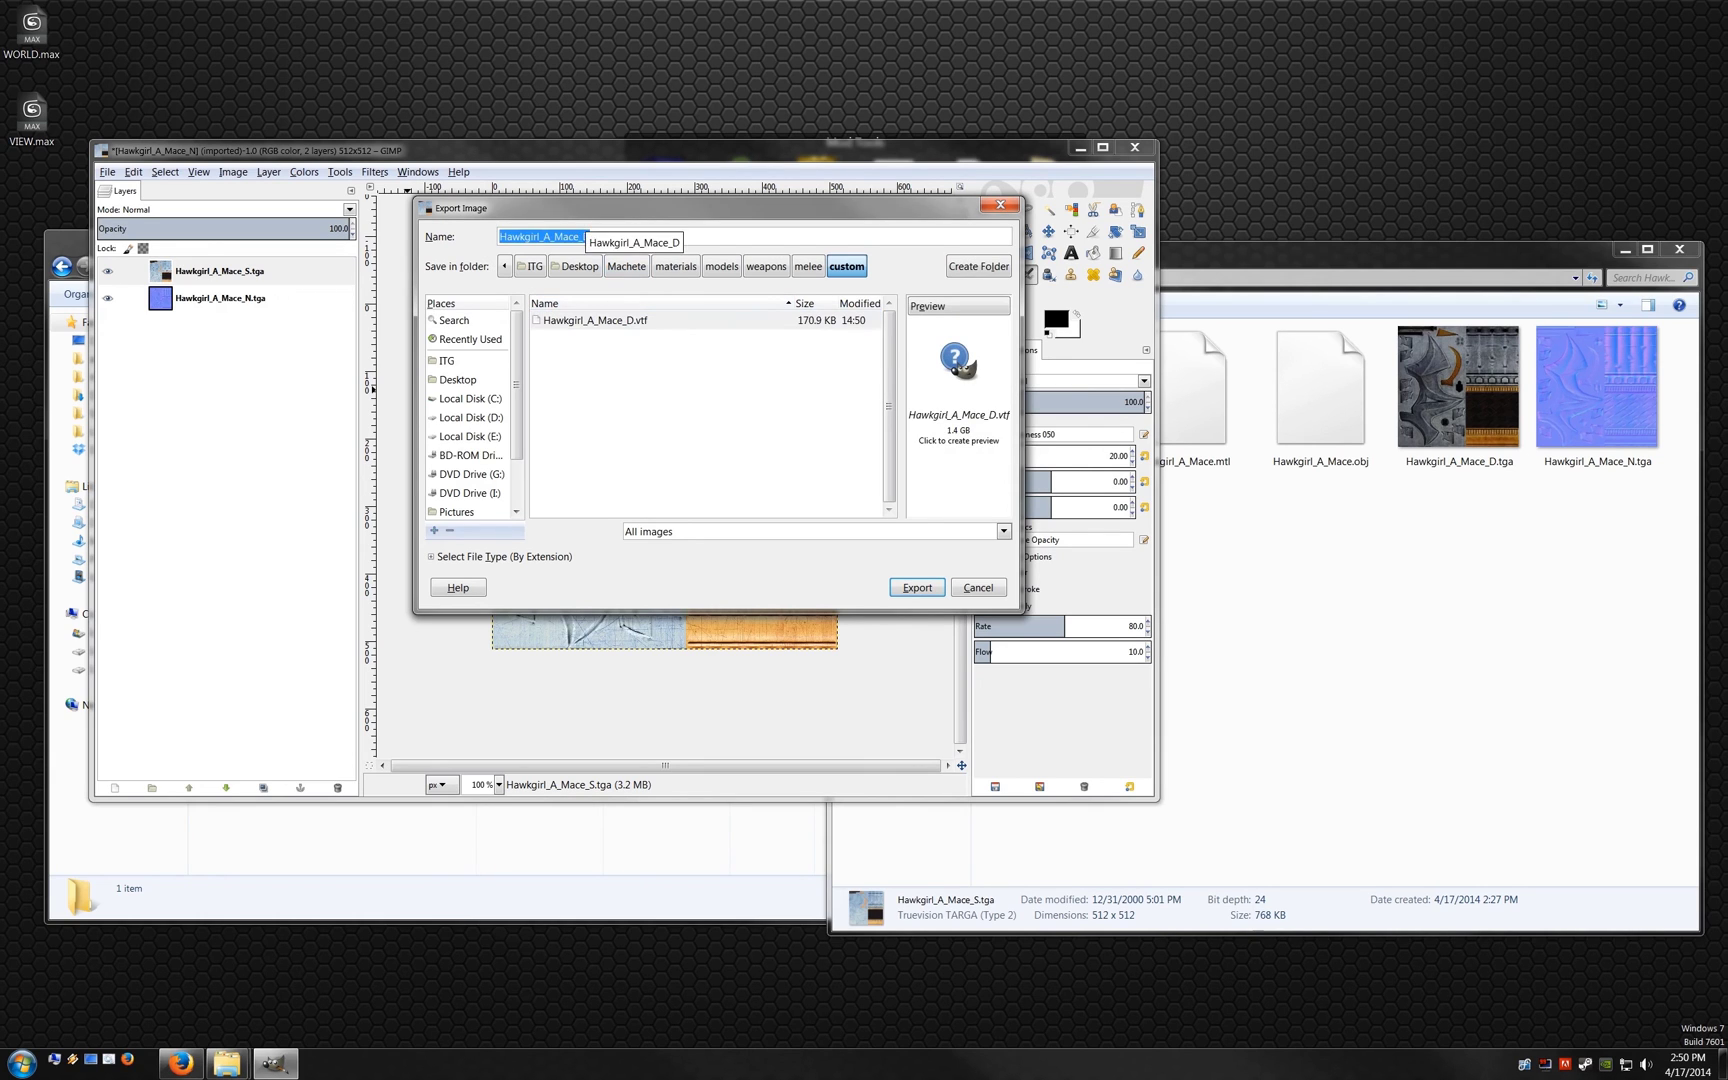
pyautogui.press('Left')
pyautogui.press('Left')
pyautogui.press('Left')
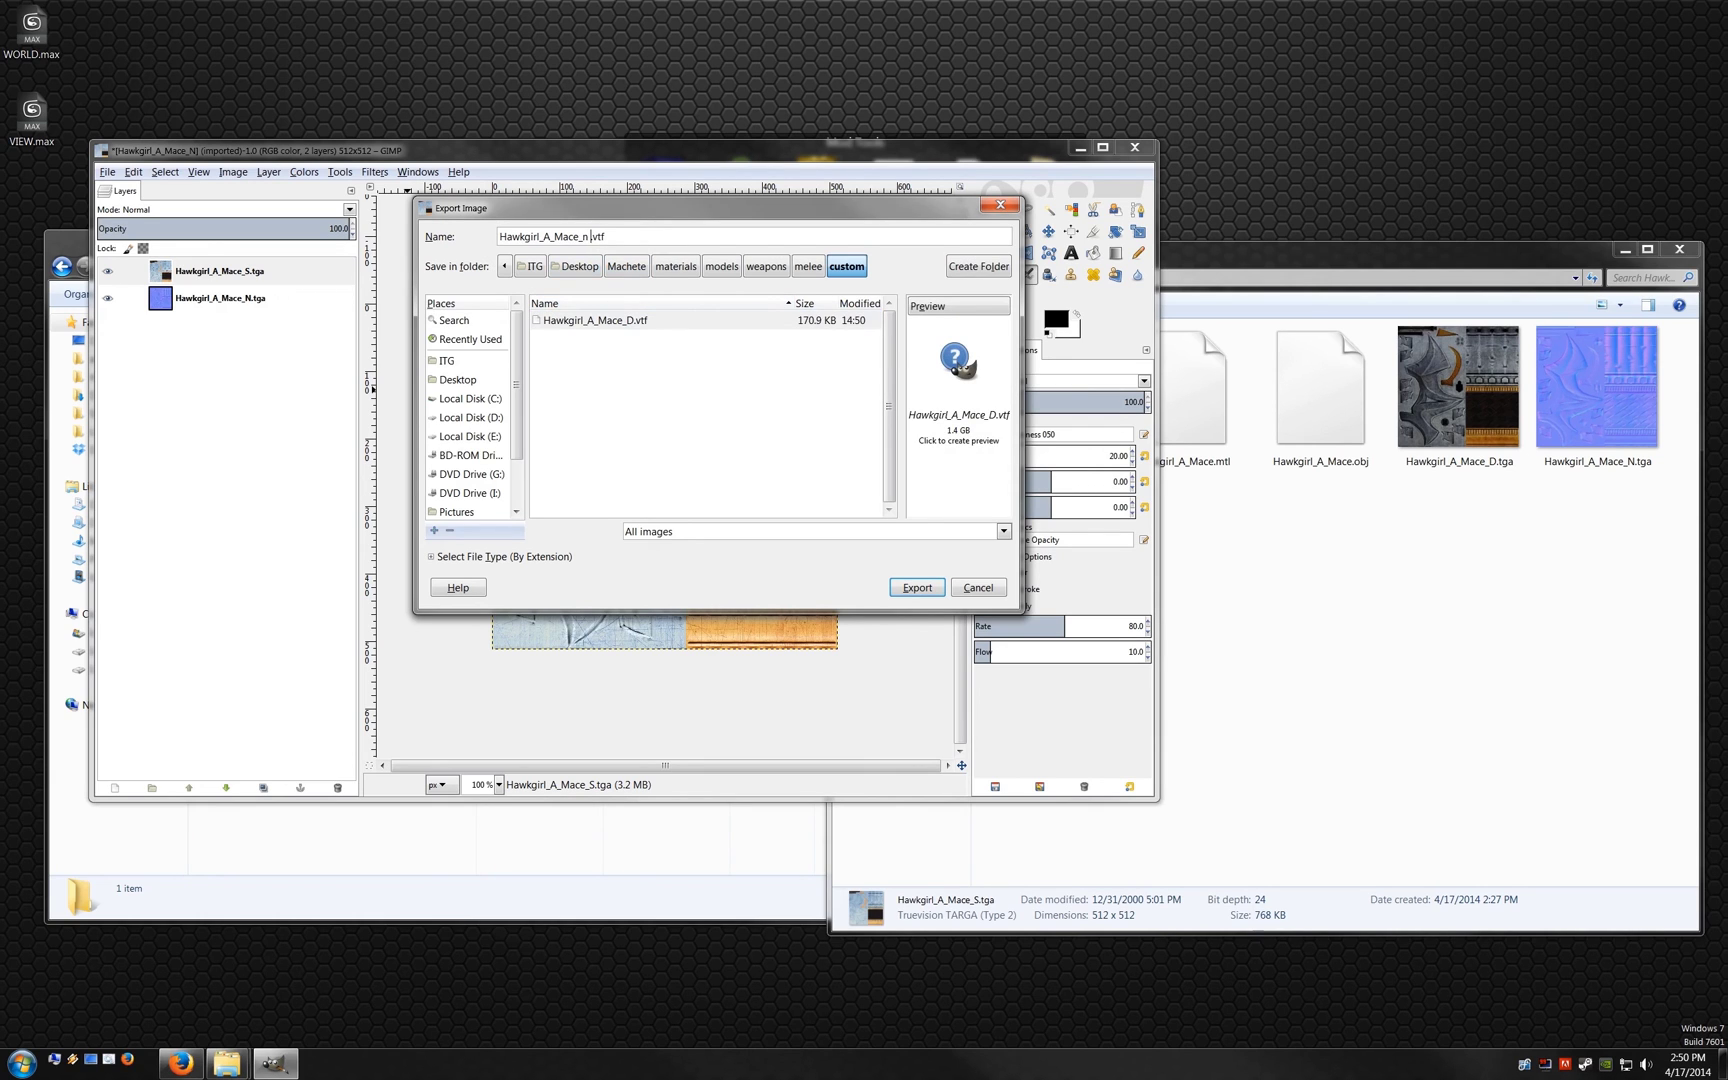
pyautogui.press('Return')
# Step: Save the VTF with Alpha, No LOD, Bump type and the specular layer as alpha channel
pyautogui.click(820, 506)
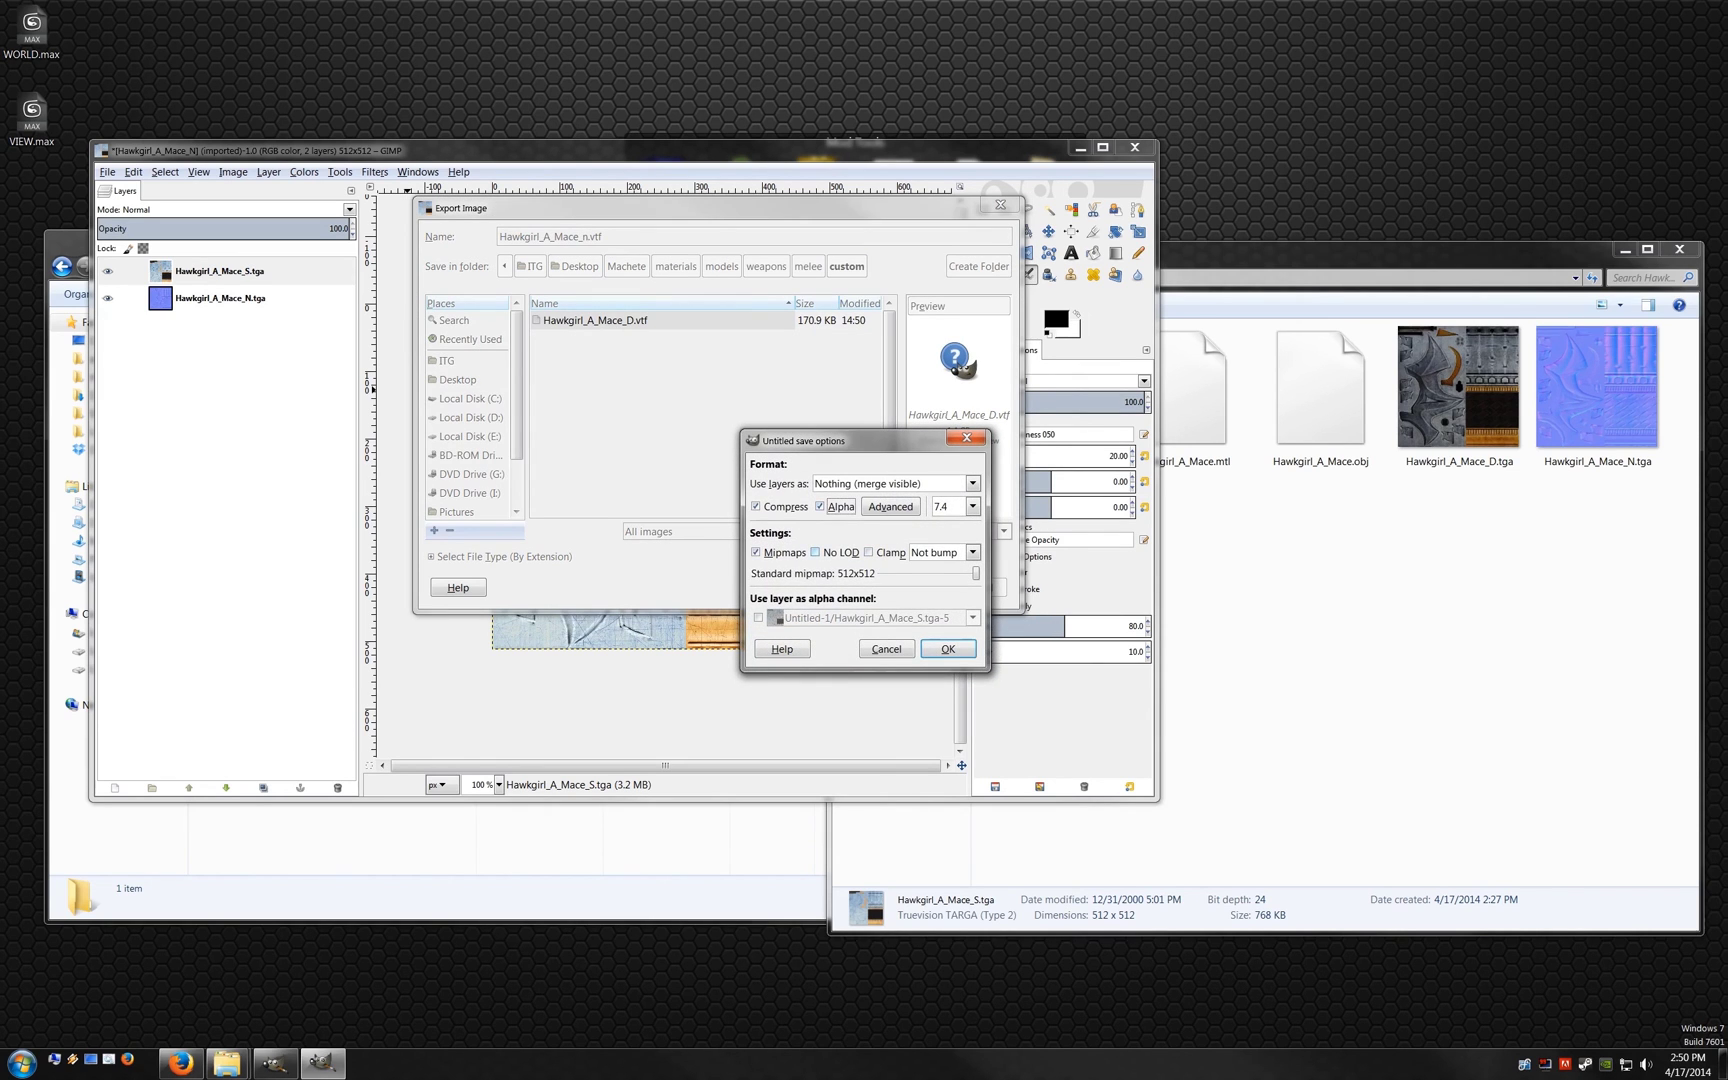
pyautogui.click(815, 552)
pyautogui.click(972, 552)
pyautogui.click(927, 591)
pyautogui.click(758, 617)
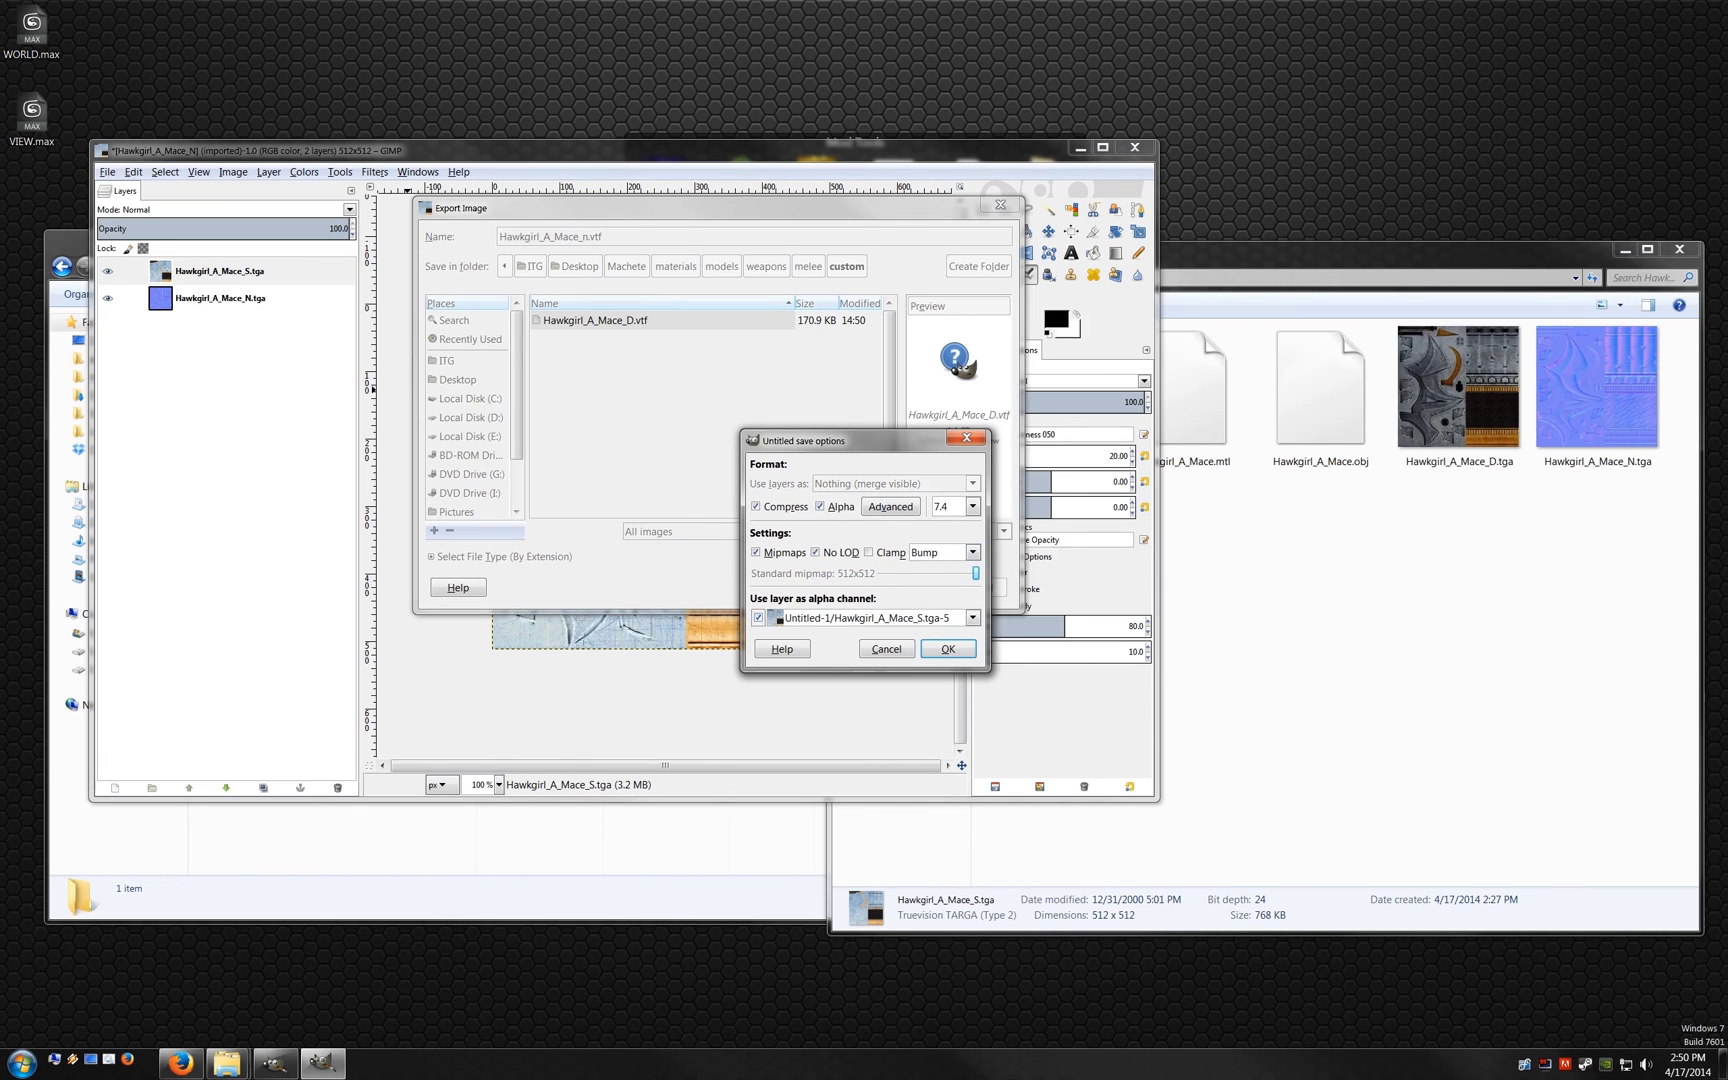
pyautogui.click(947, 648)
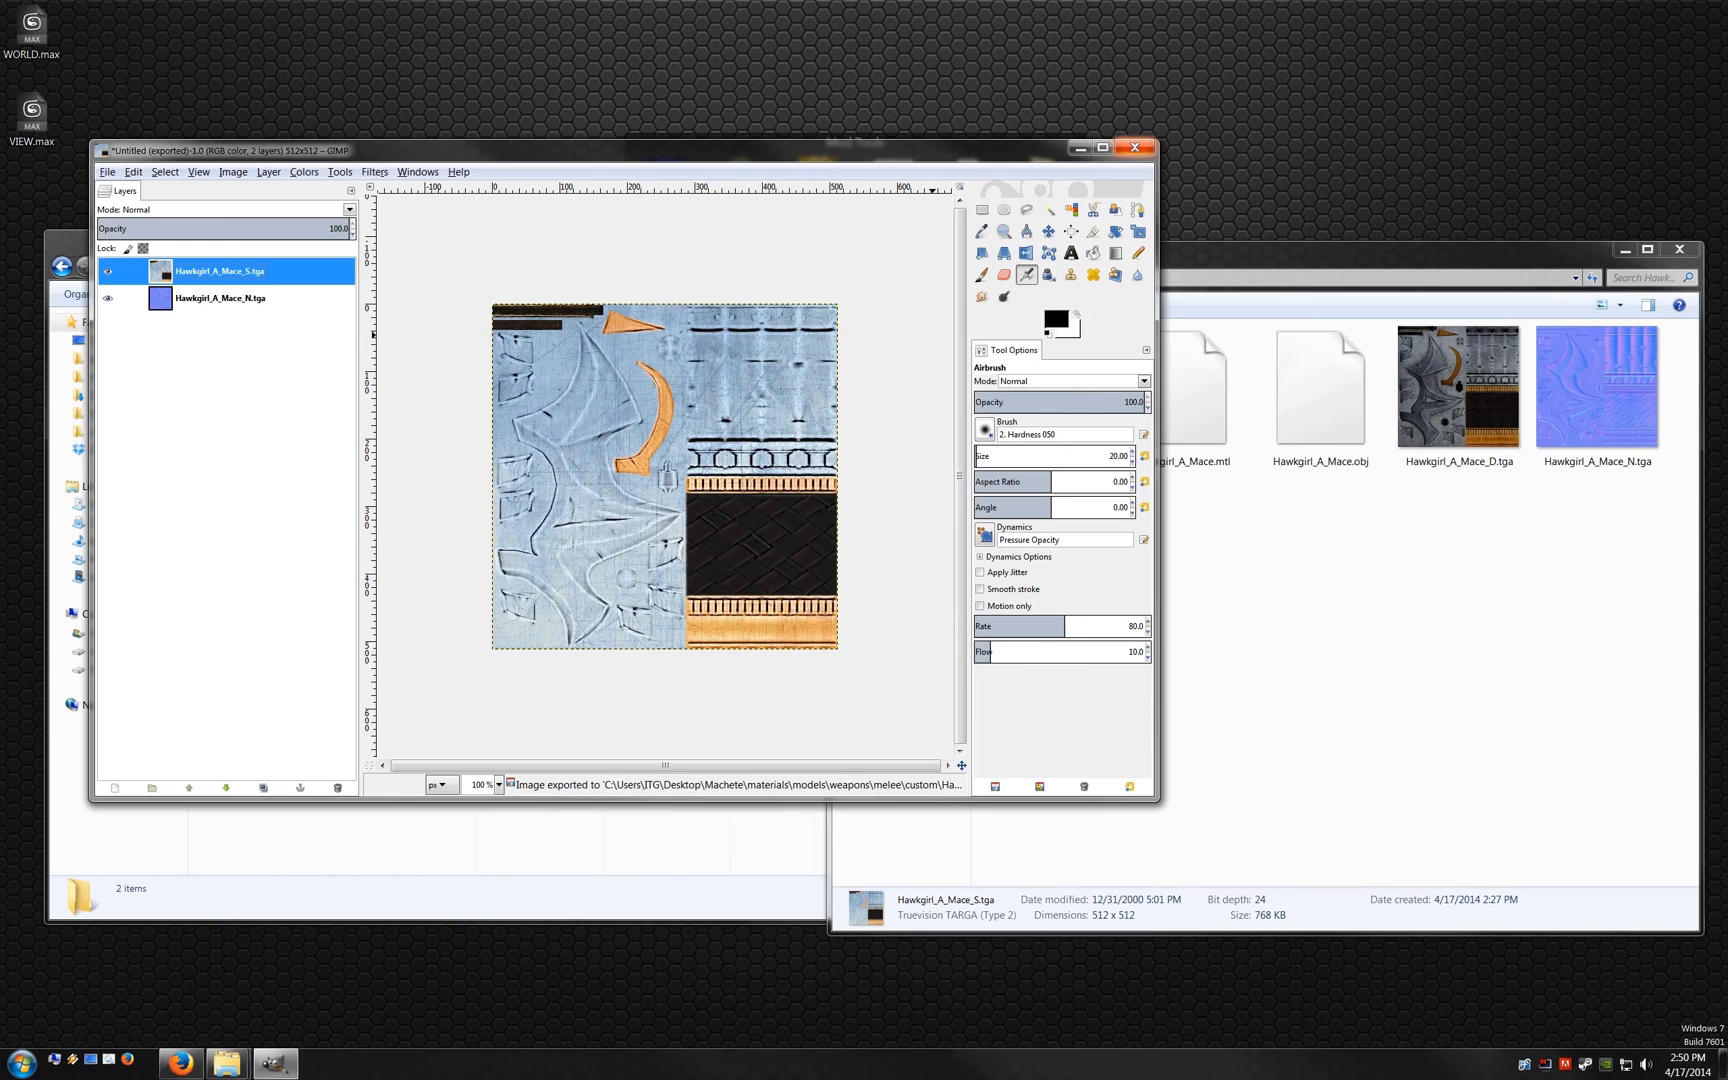
# Step: Close GIMP without saving and open Hawkgirl_A_Mace_D.vtf in VTFEdit
pyautogui.click(1134, 147)
pyautogui.click(630, 555)
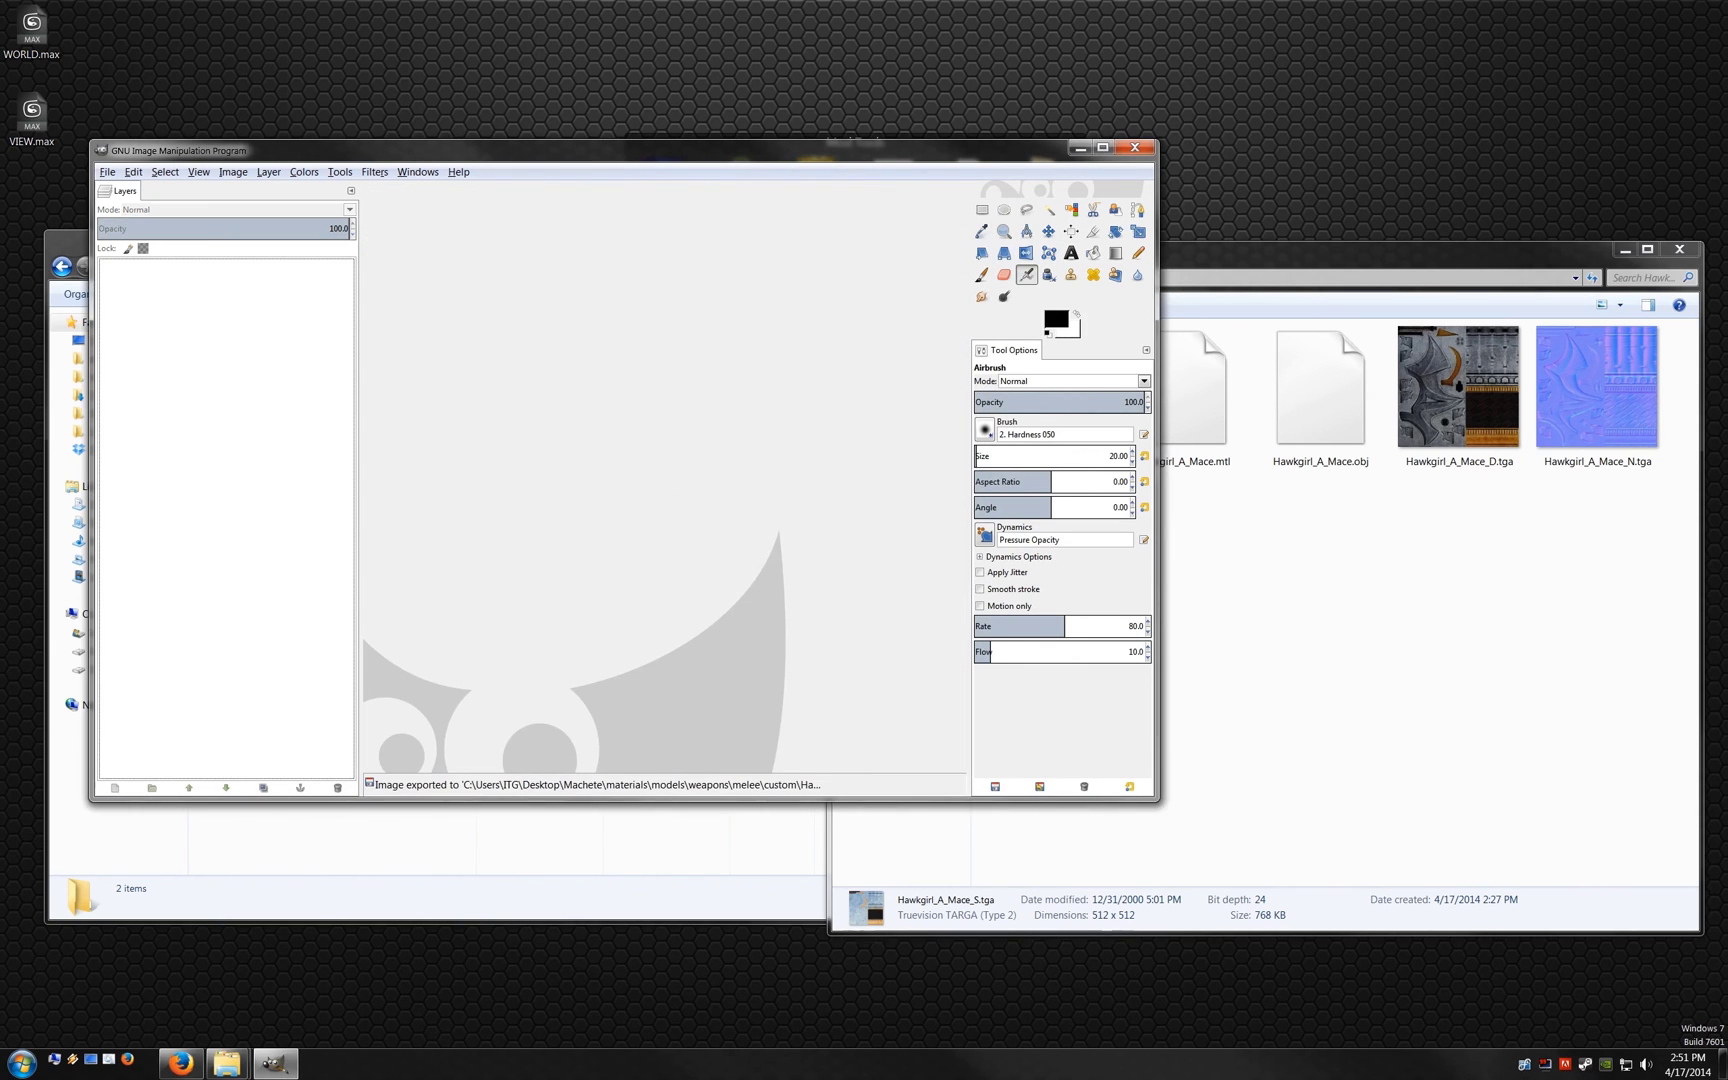
pyautogui.click(1134, 147)
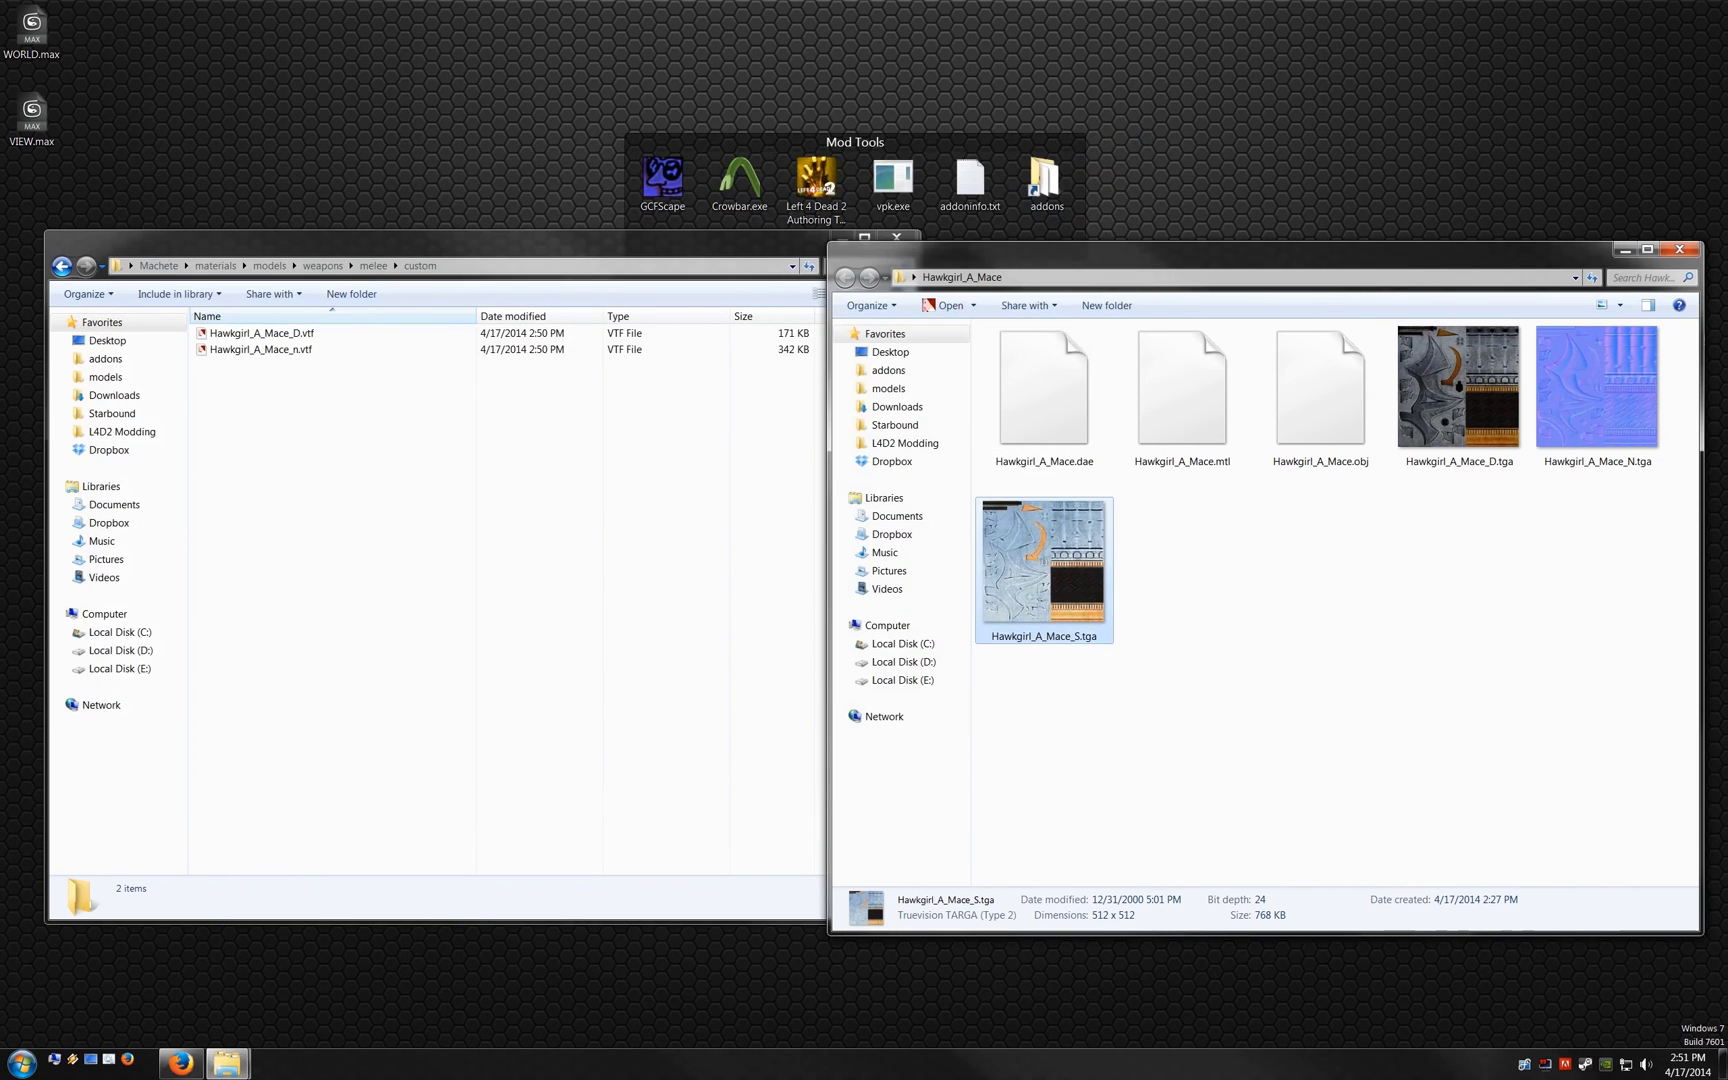
pyautogui.click(1680, 249)
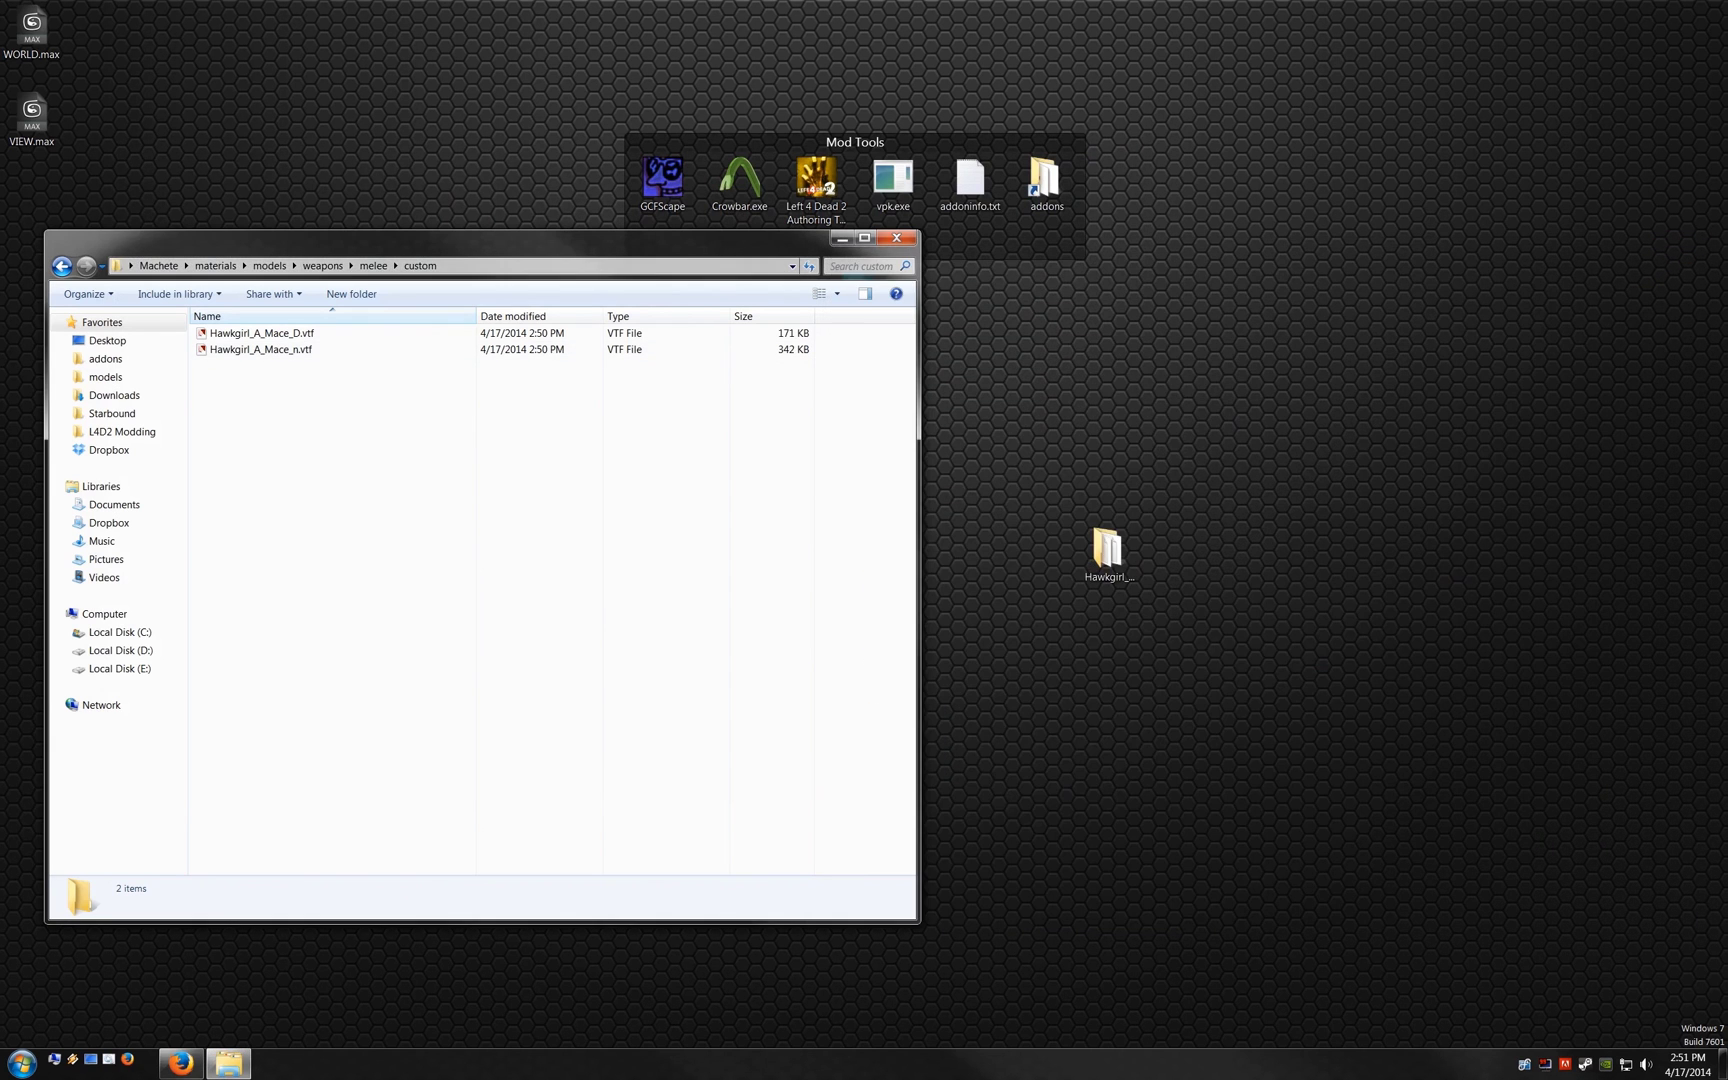
pyautogui.moveTo(500, 238); pyautogui.dragTo(836, 239)
pyautogui.rightClick(605, 341)
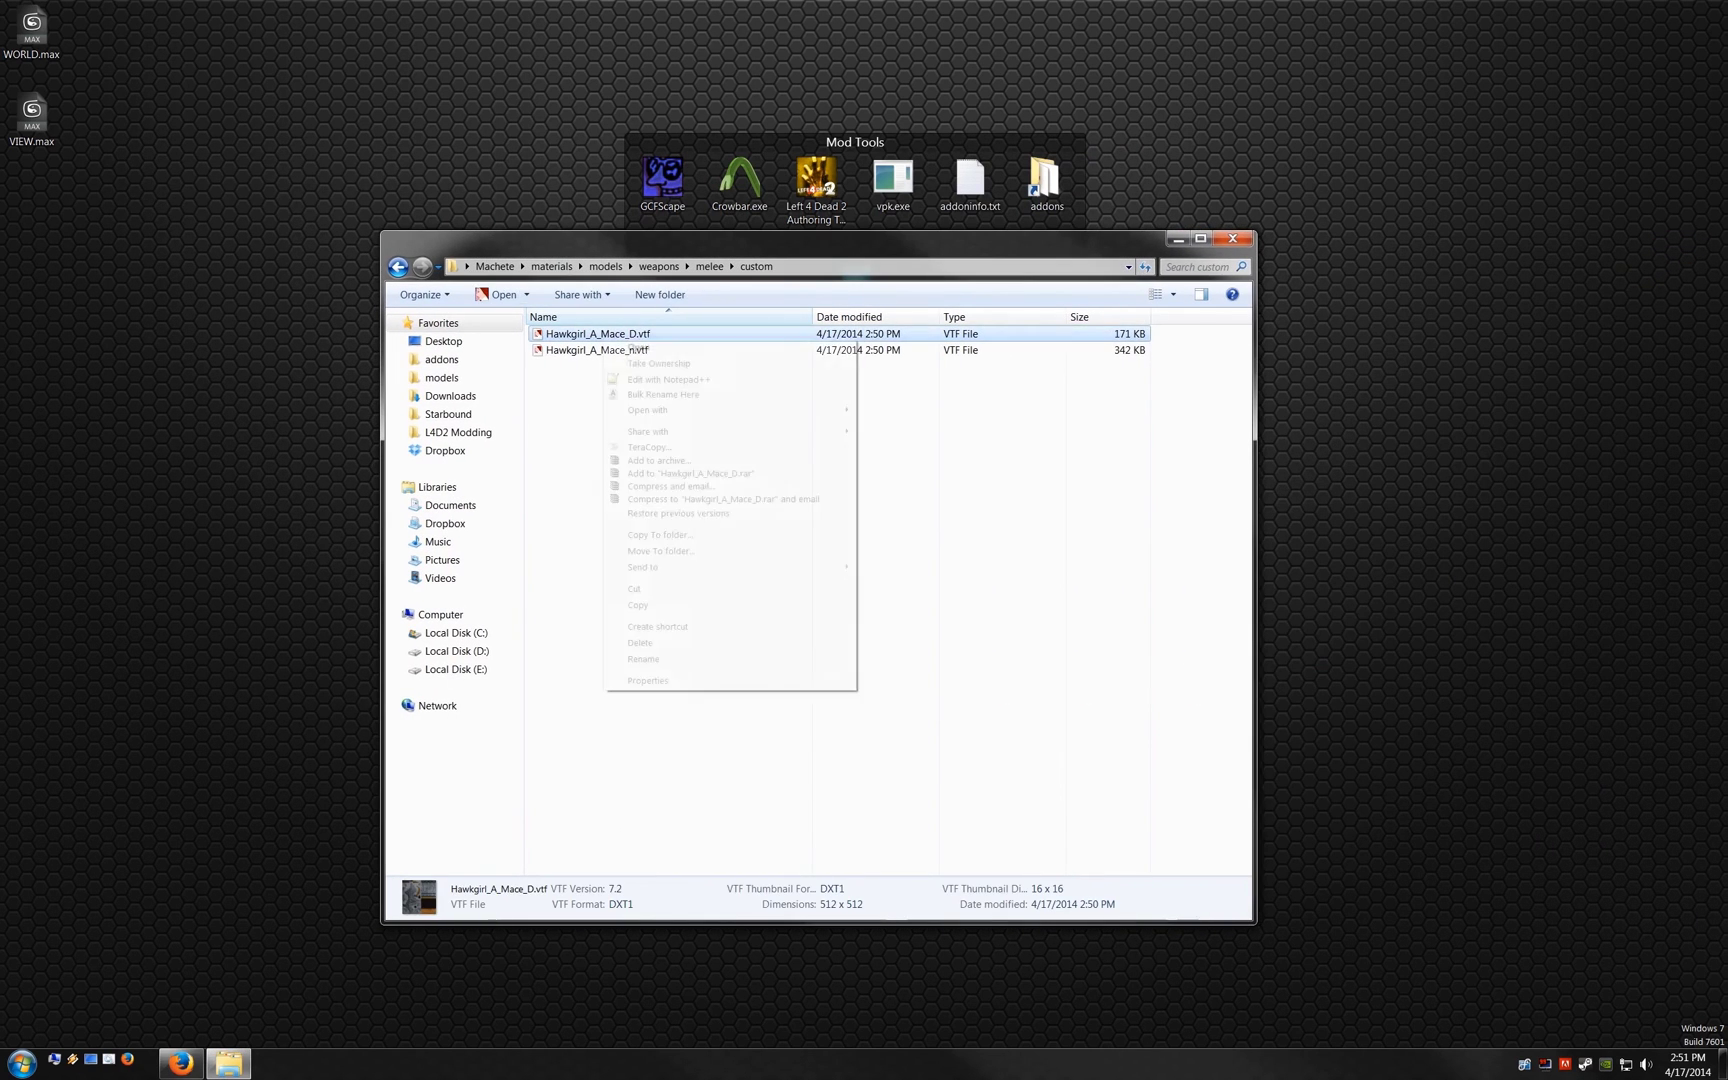
pyautogui.click(633, 347)
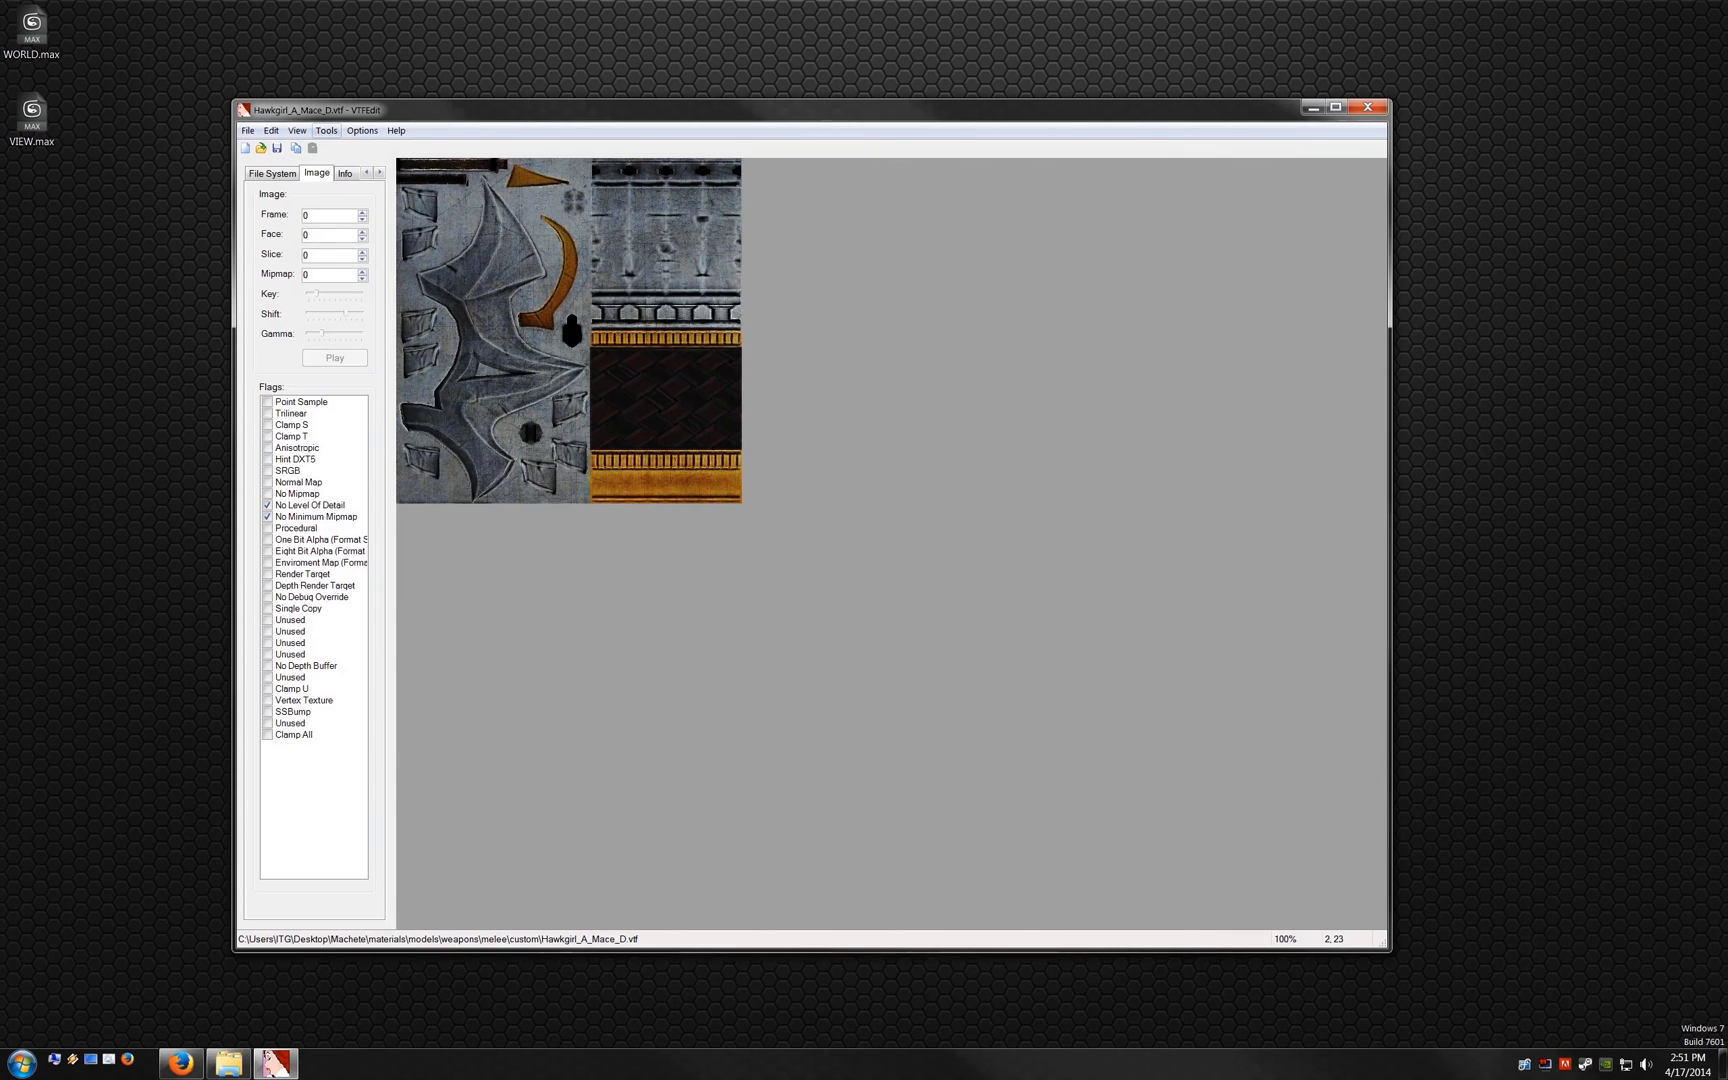
pyautogui.click(326, 130)
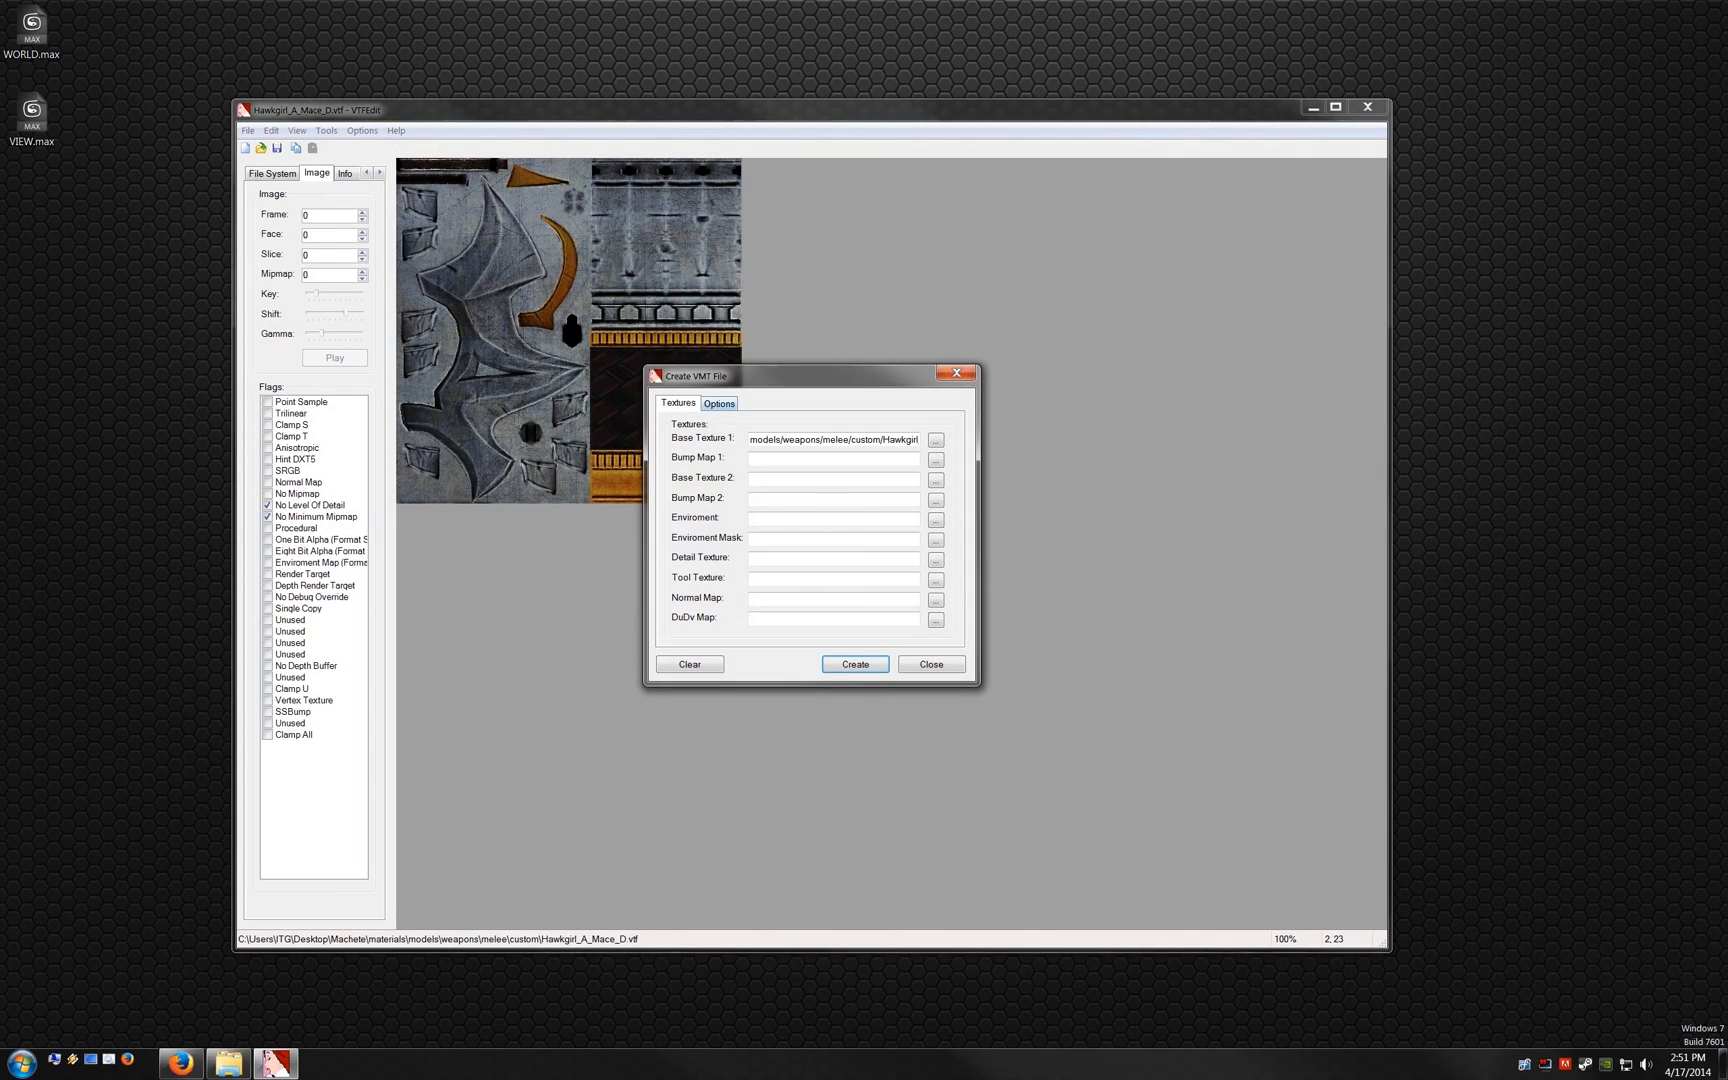
# Step: Create Hawkgirl_A_Mace_D.vmt with the VertexlitGeneric shader and Hawkgirl_A_Mace_n.vtf as bump map
pyautogui.click(935, 460)
pyautogui.click(873, 521)
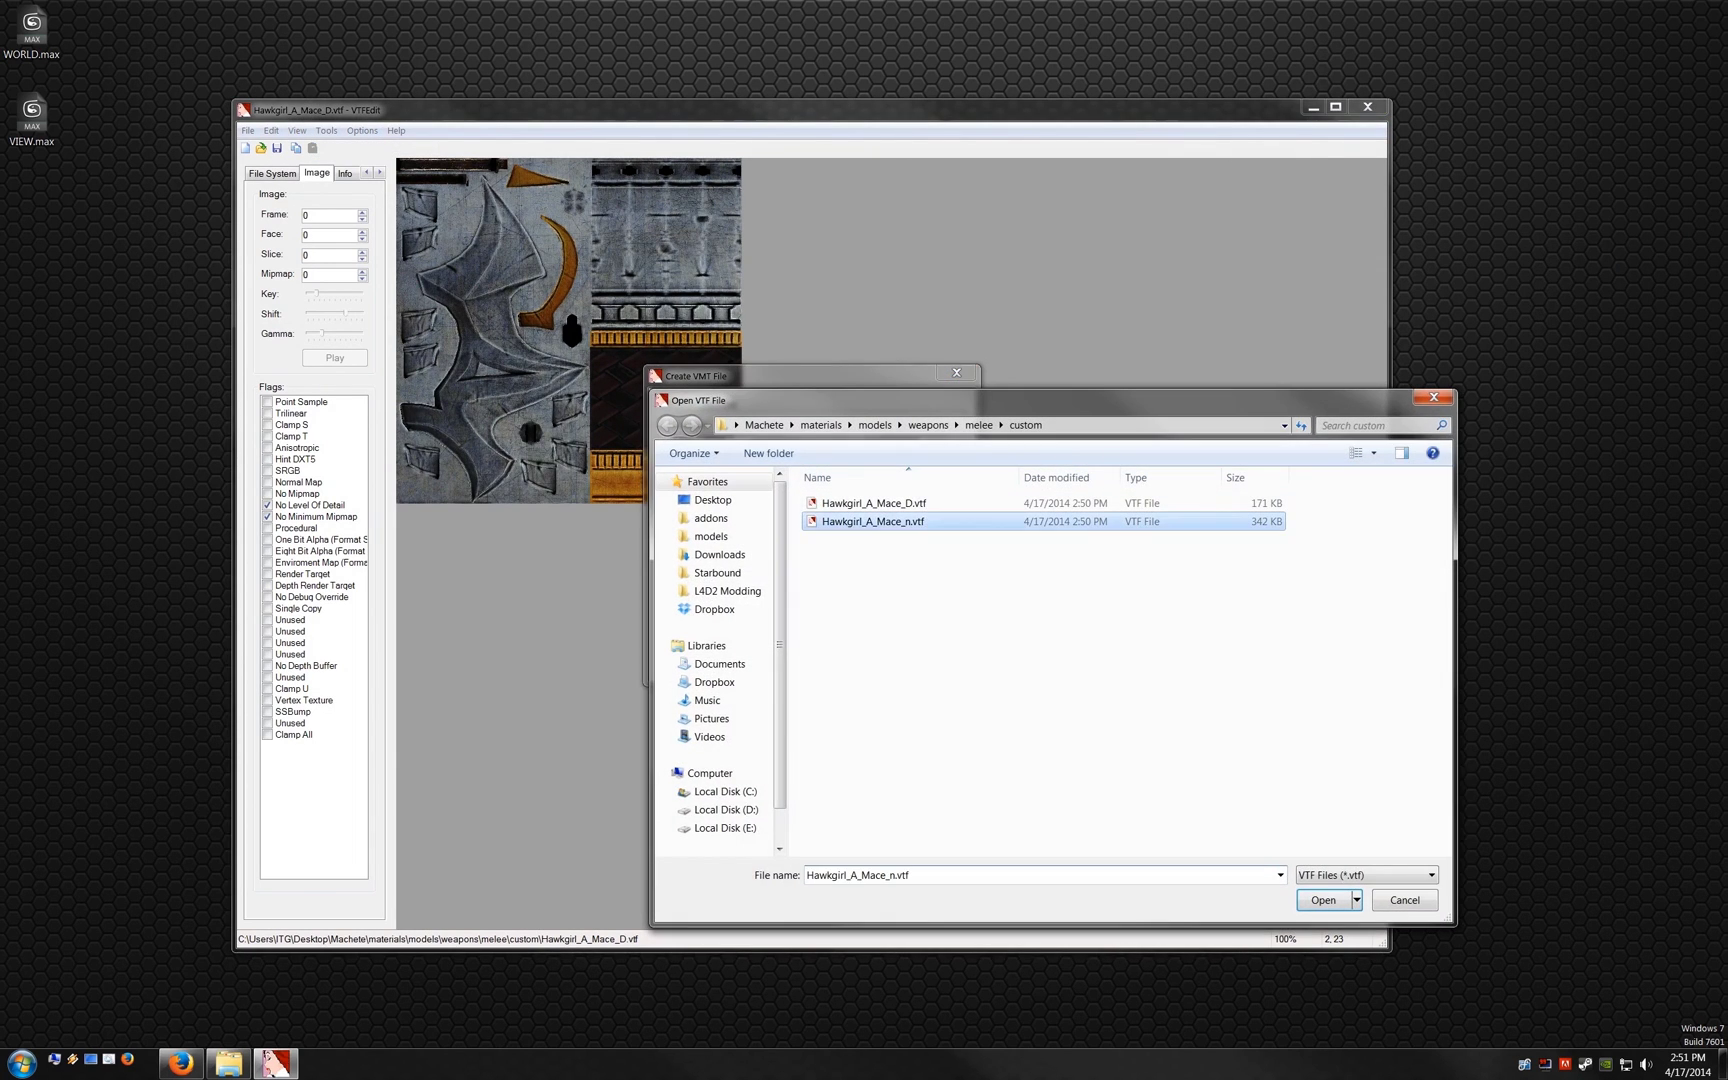
pyautogui.click(1323, 900)
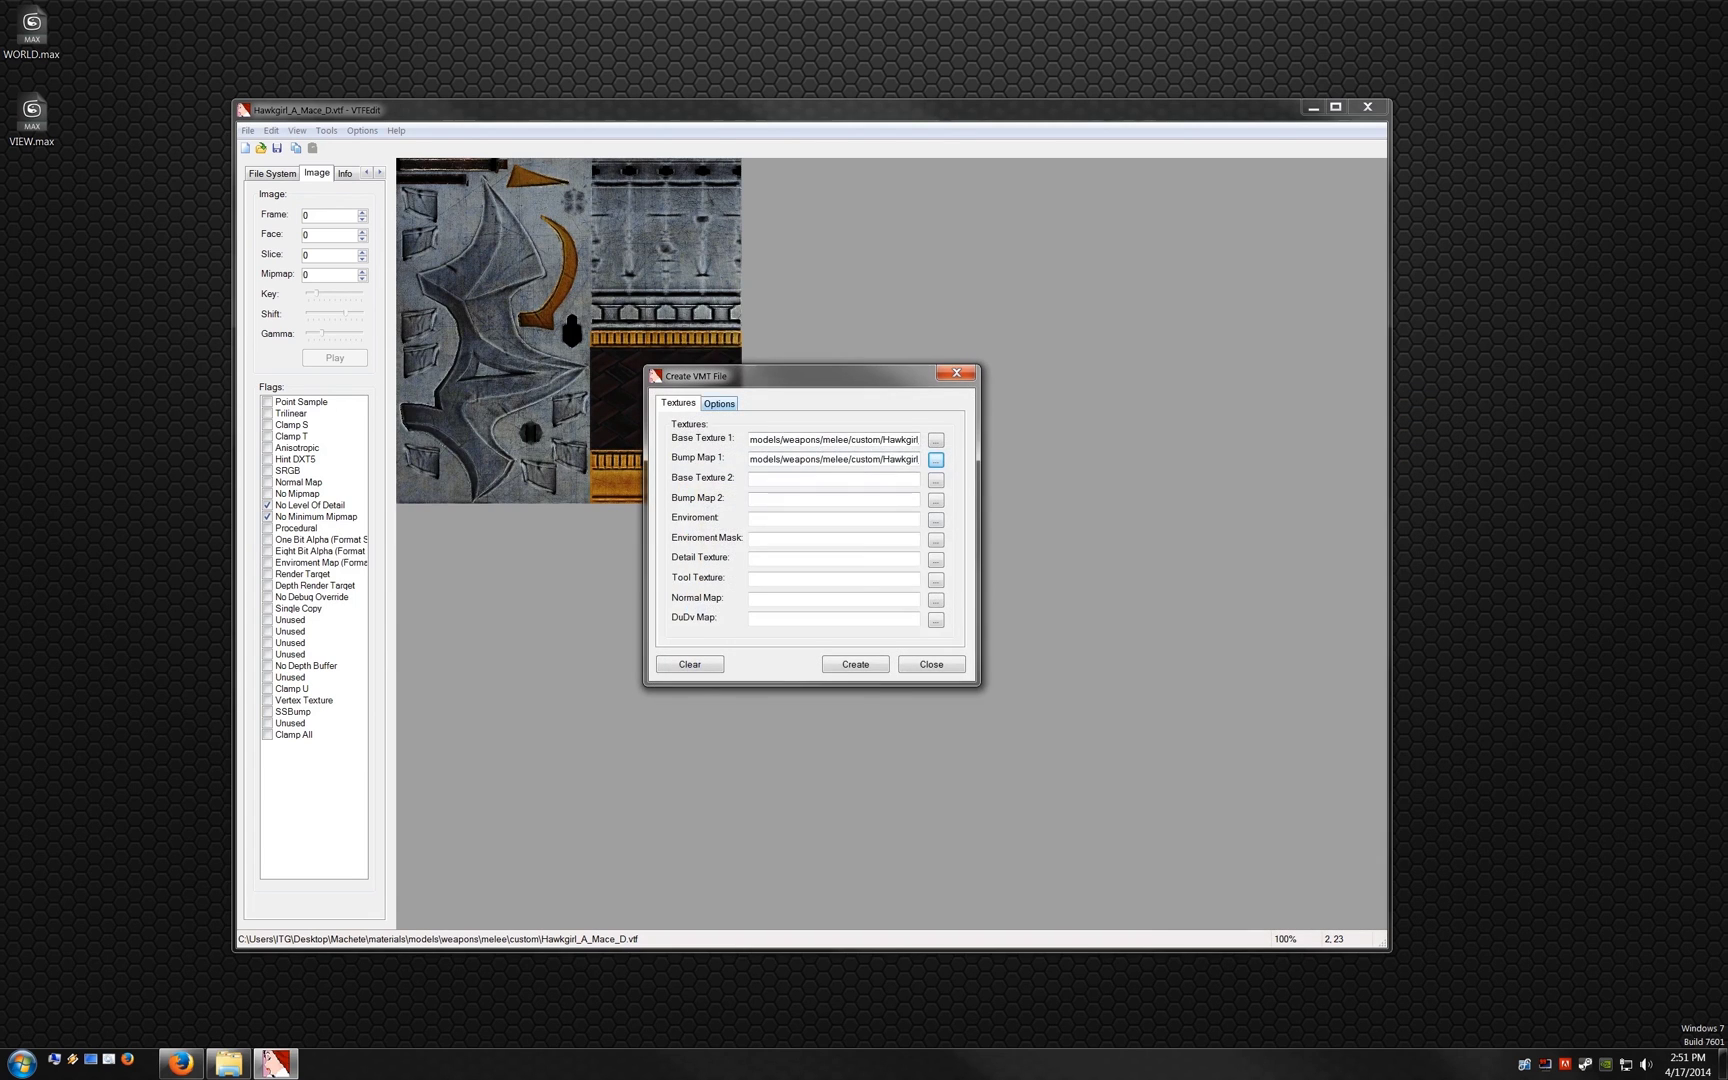
pyautogui.click(719, 402)
pyautogui.click(940, 440)
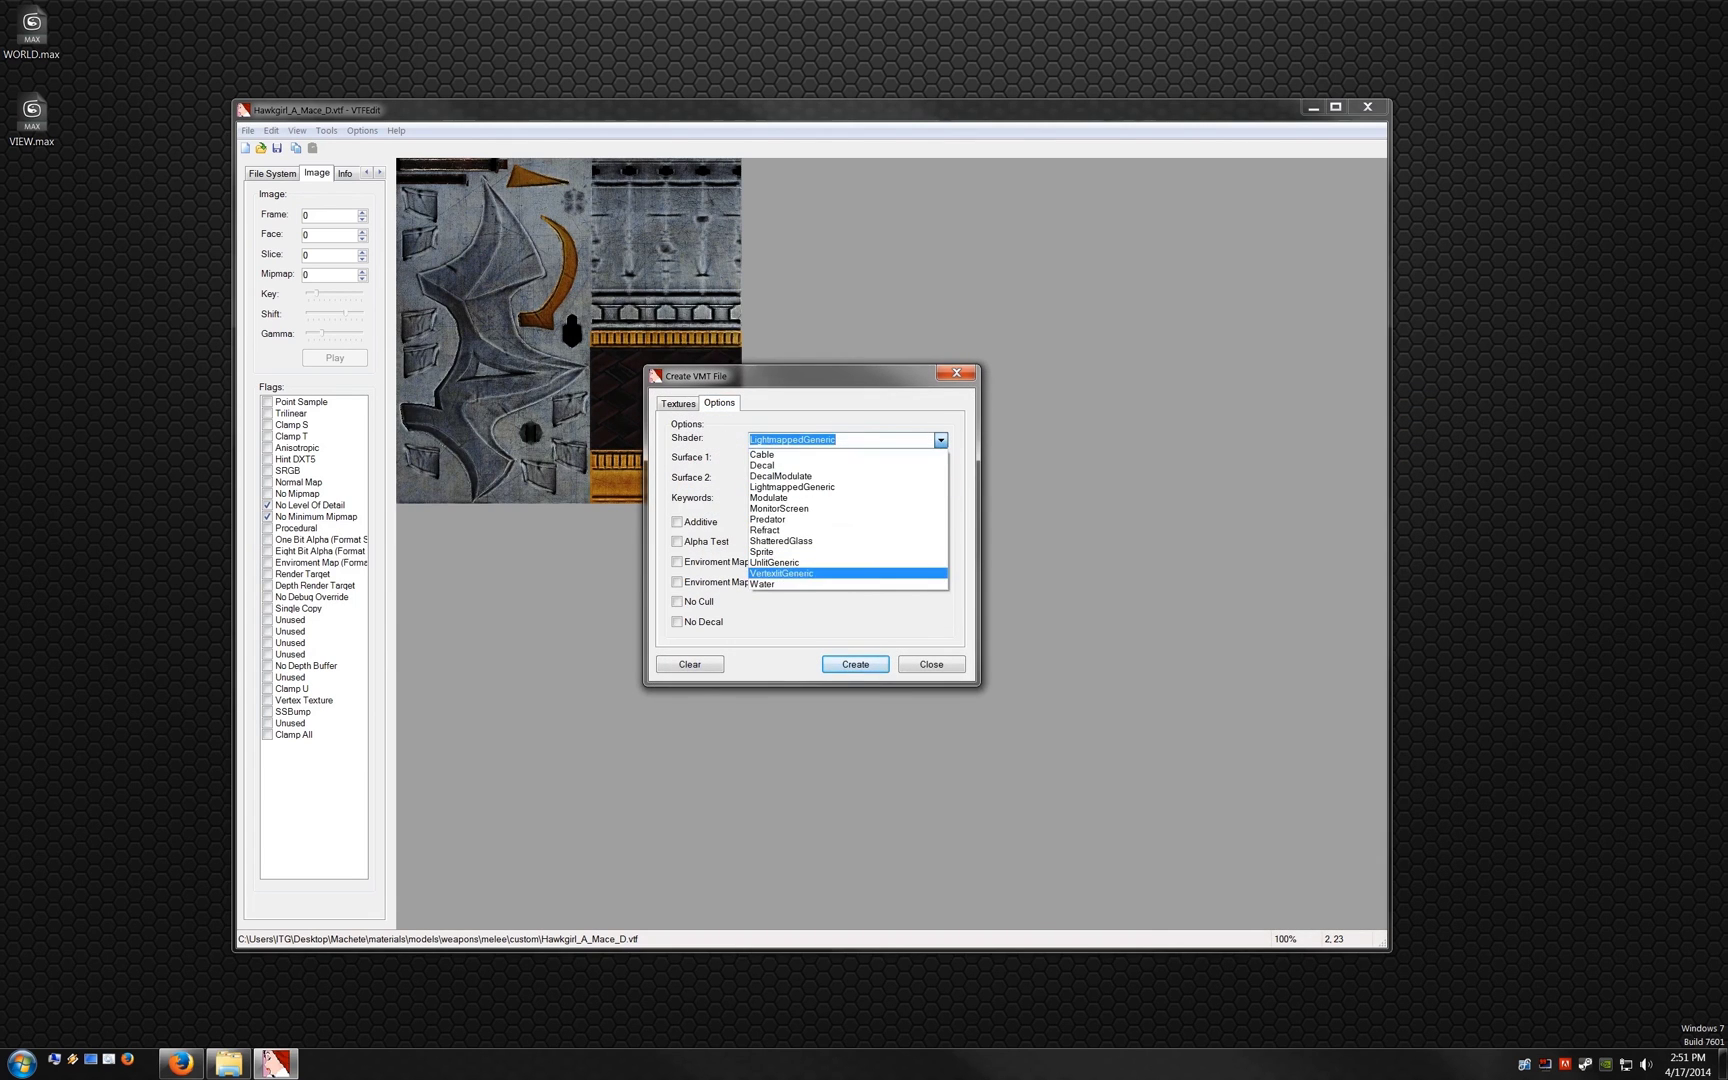
pyautogui.click(800, 573)
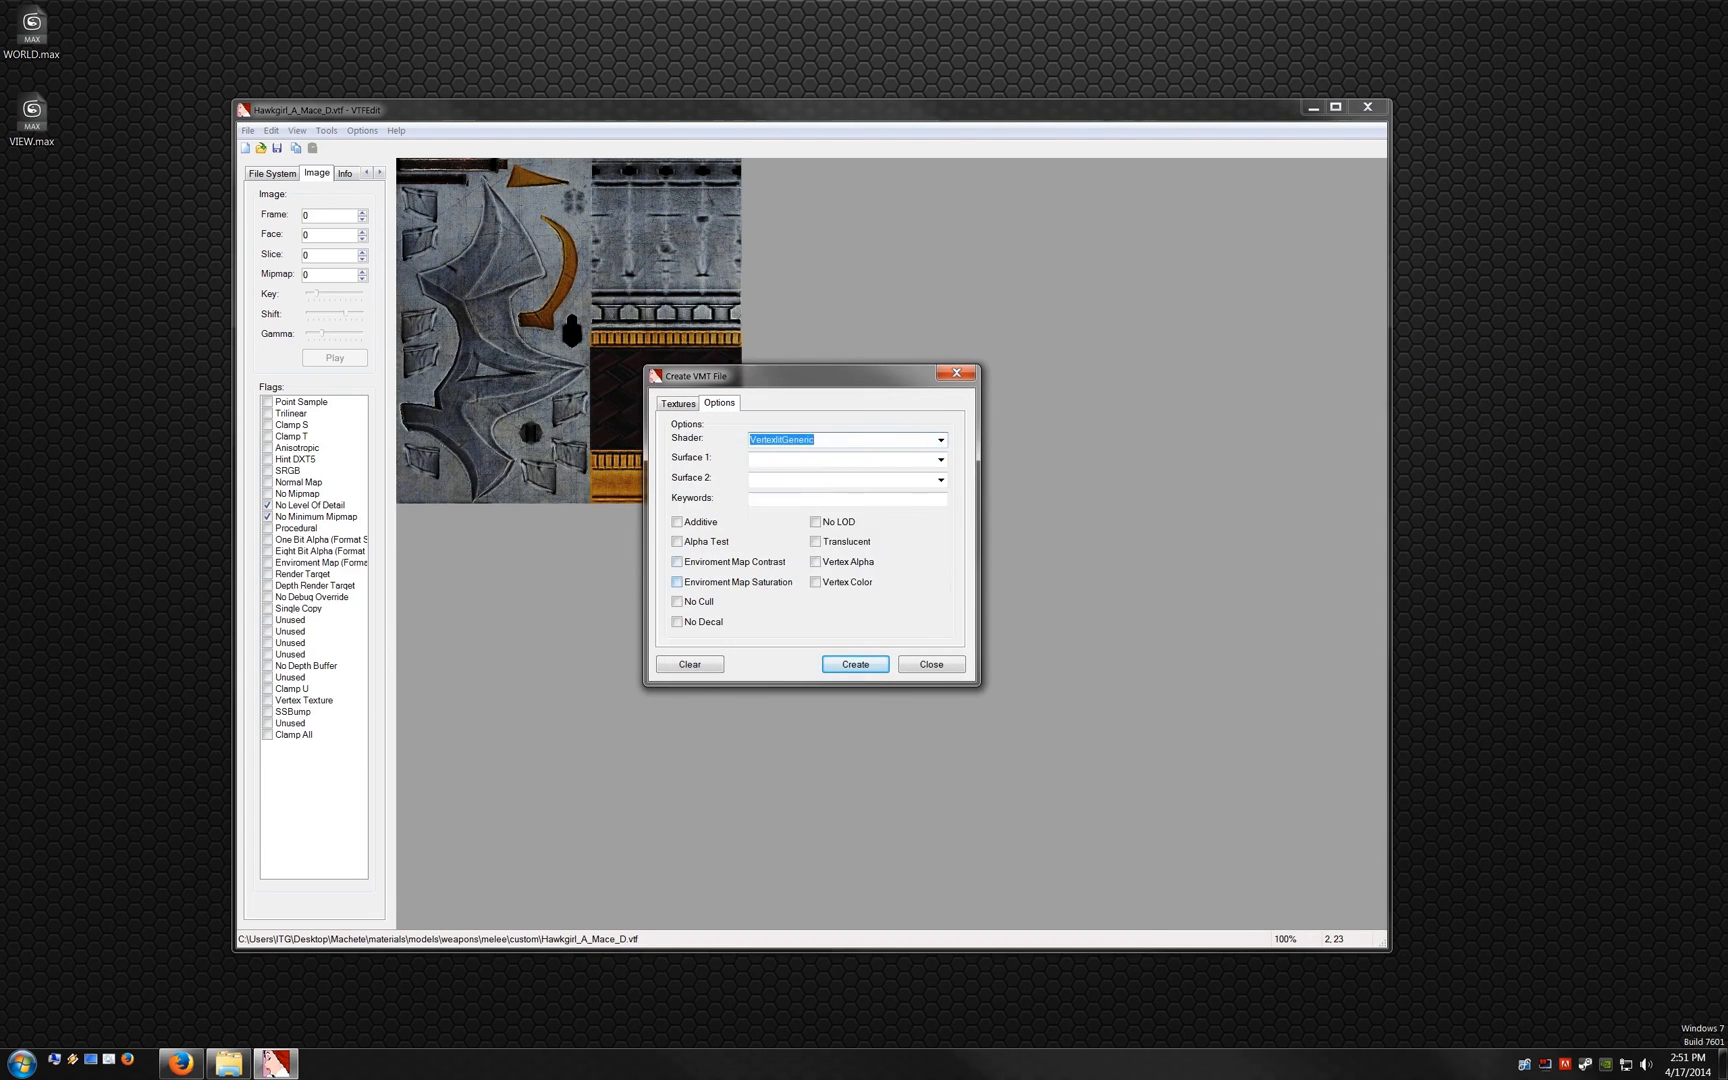
pyautogui.click(855, 664)
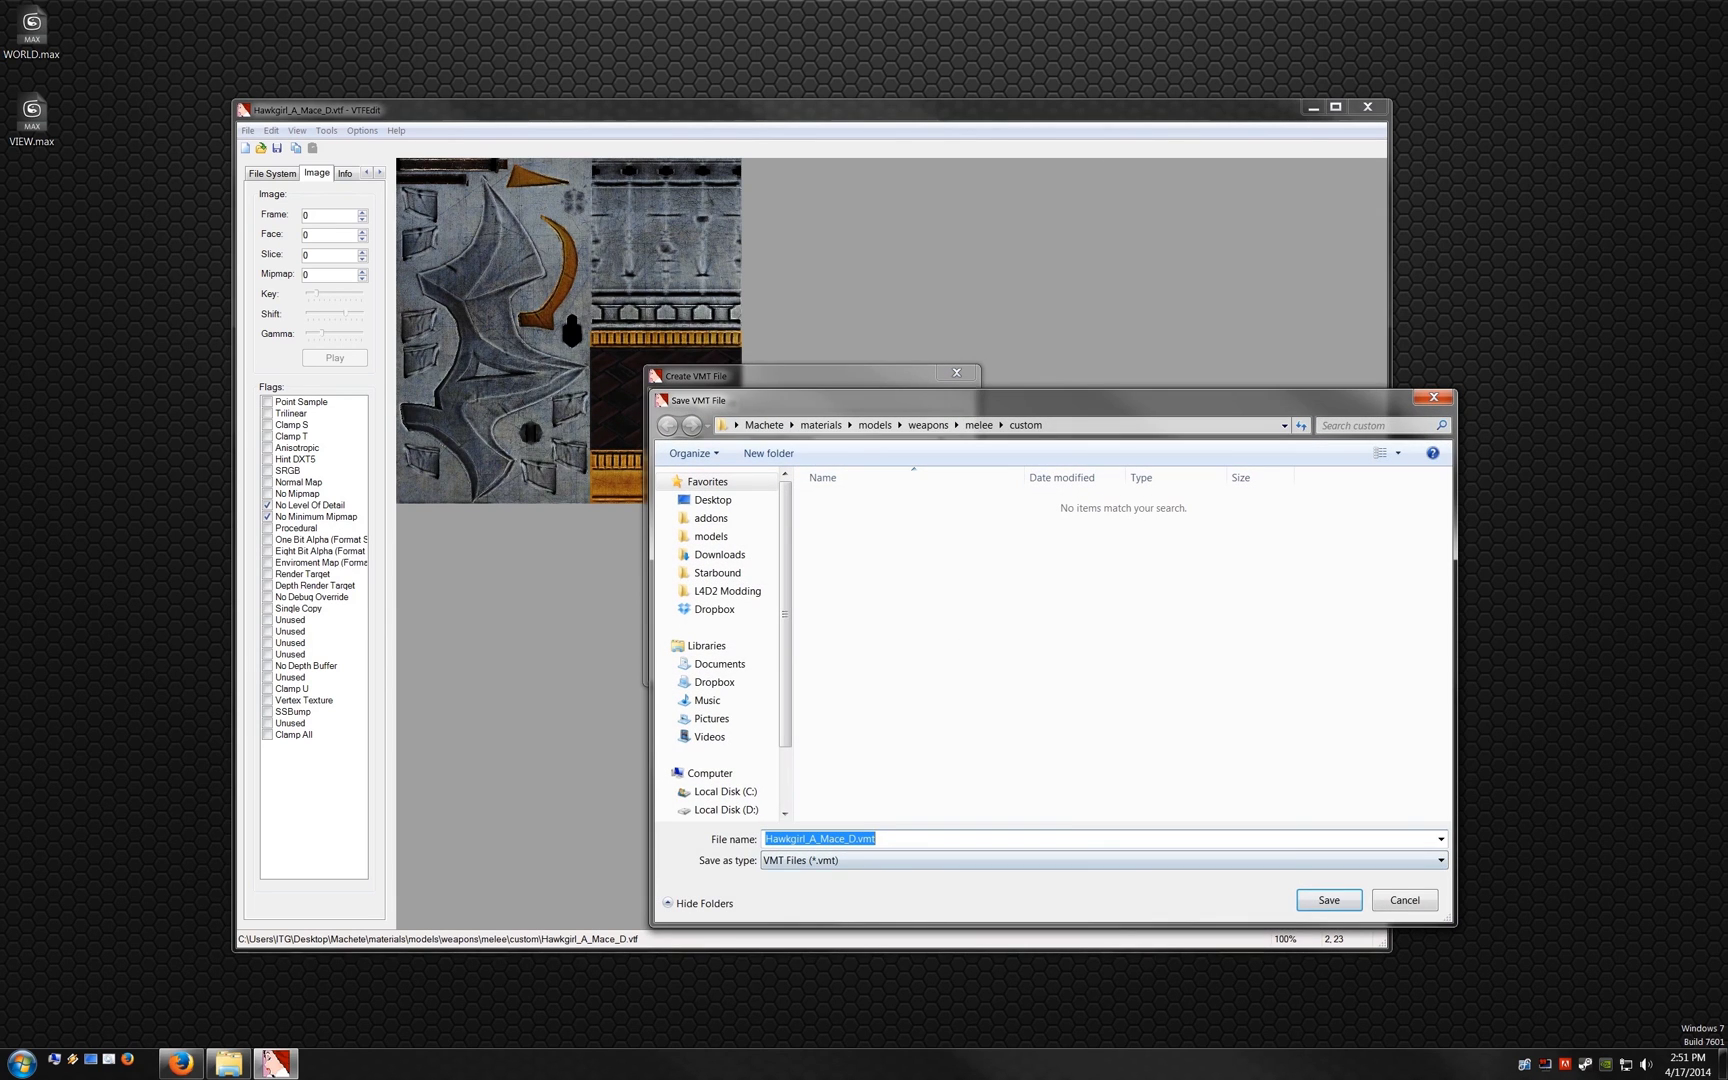
pyautogui.press('Return')
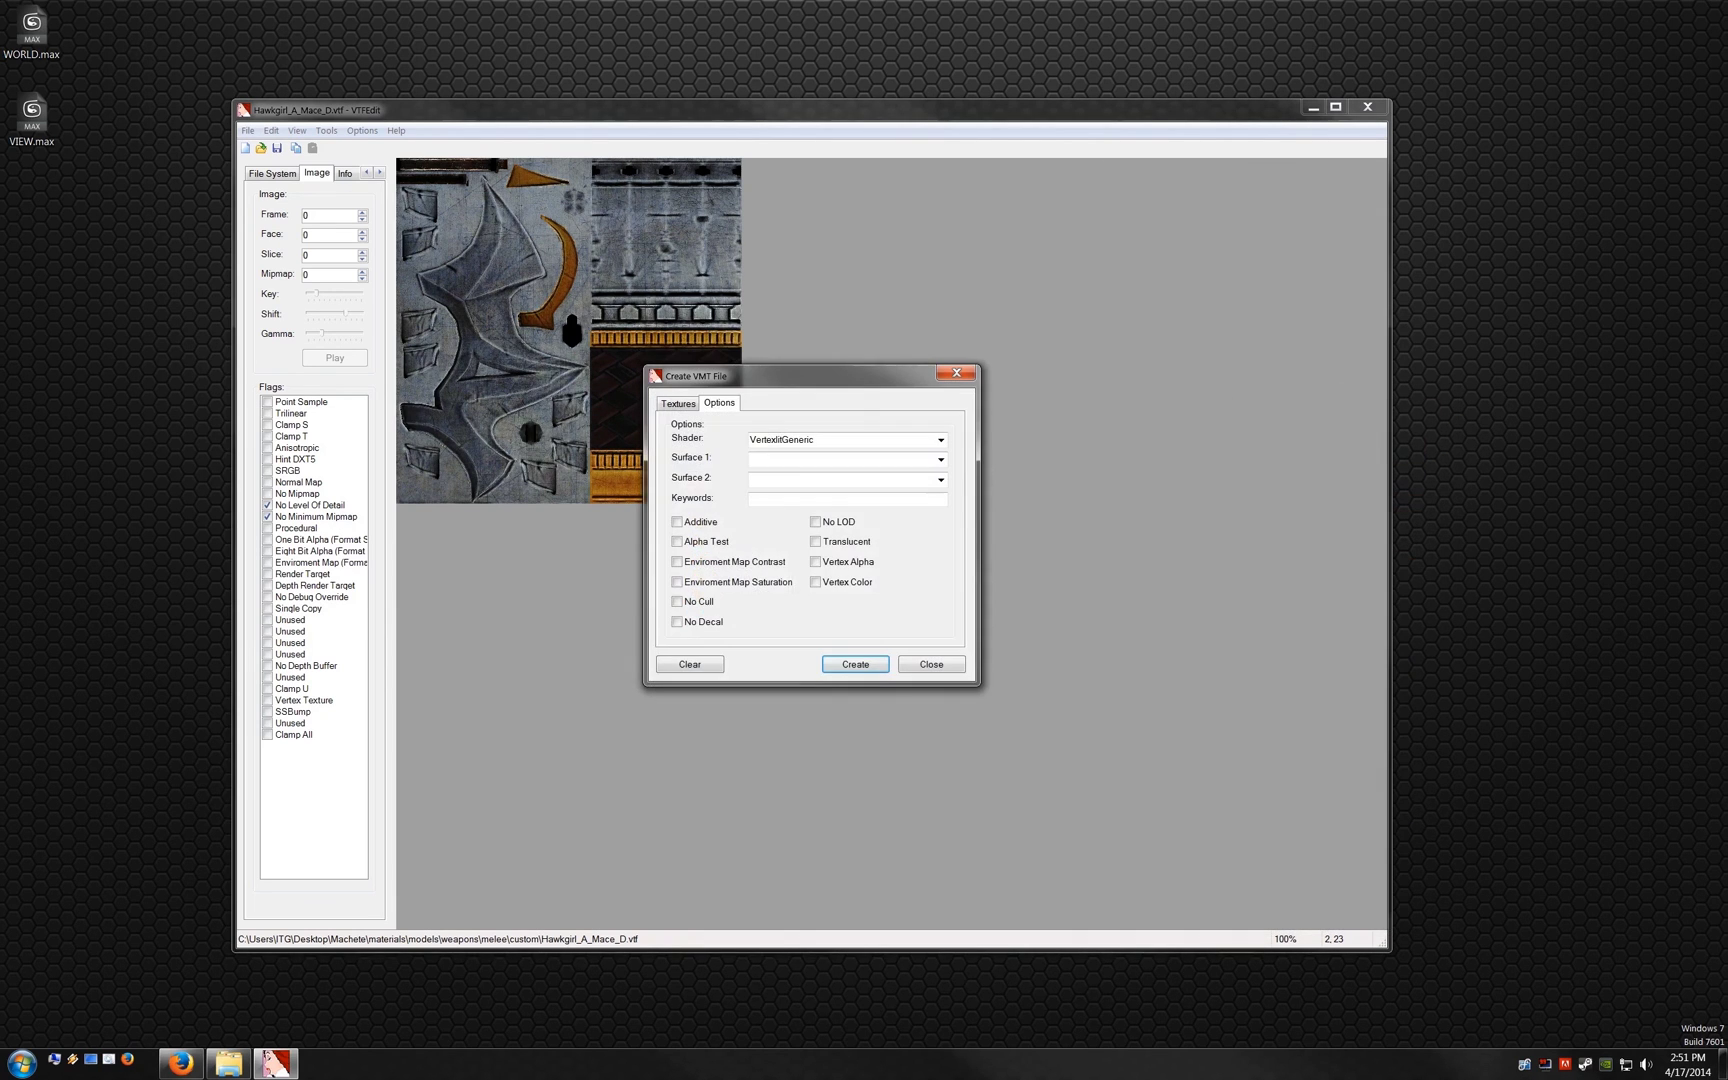
pyautogui.press('Escape')
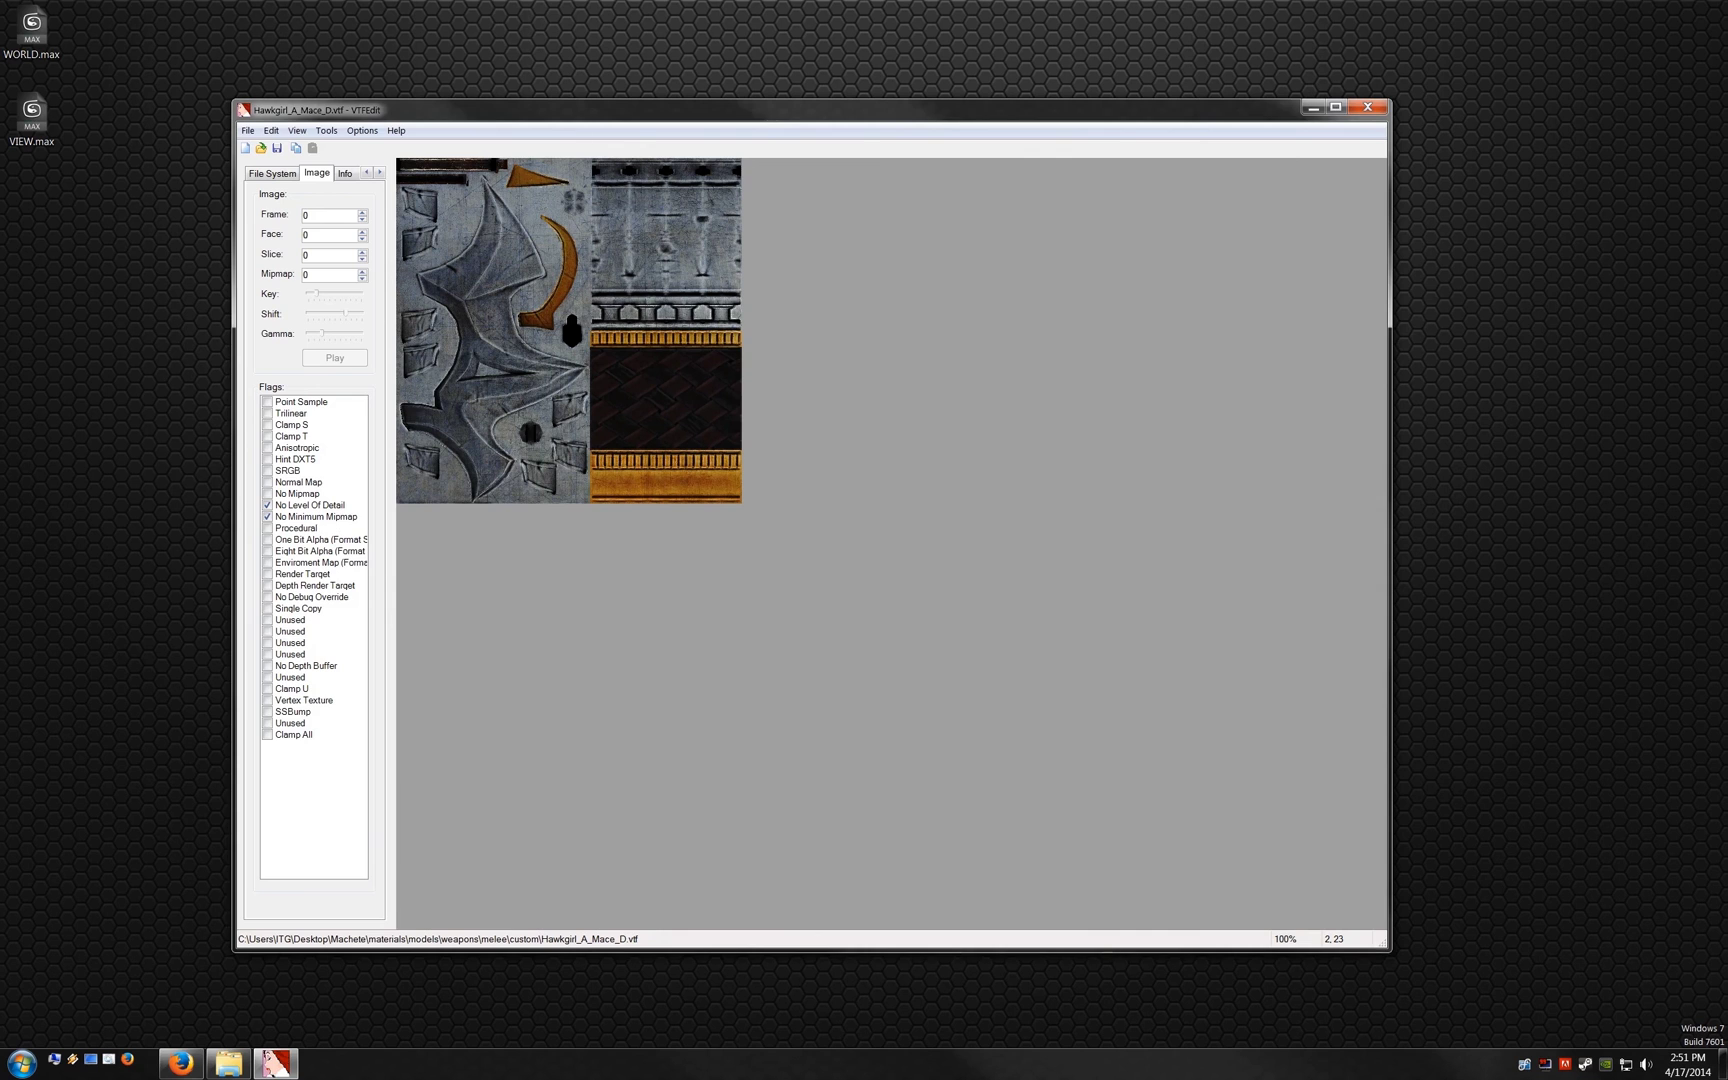
# Step: Close VTFEdit and load machete.qc from Machete/models/weapons/melee/Compiling Files into Crowbar
pyautogui.click(1368, 107)
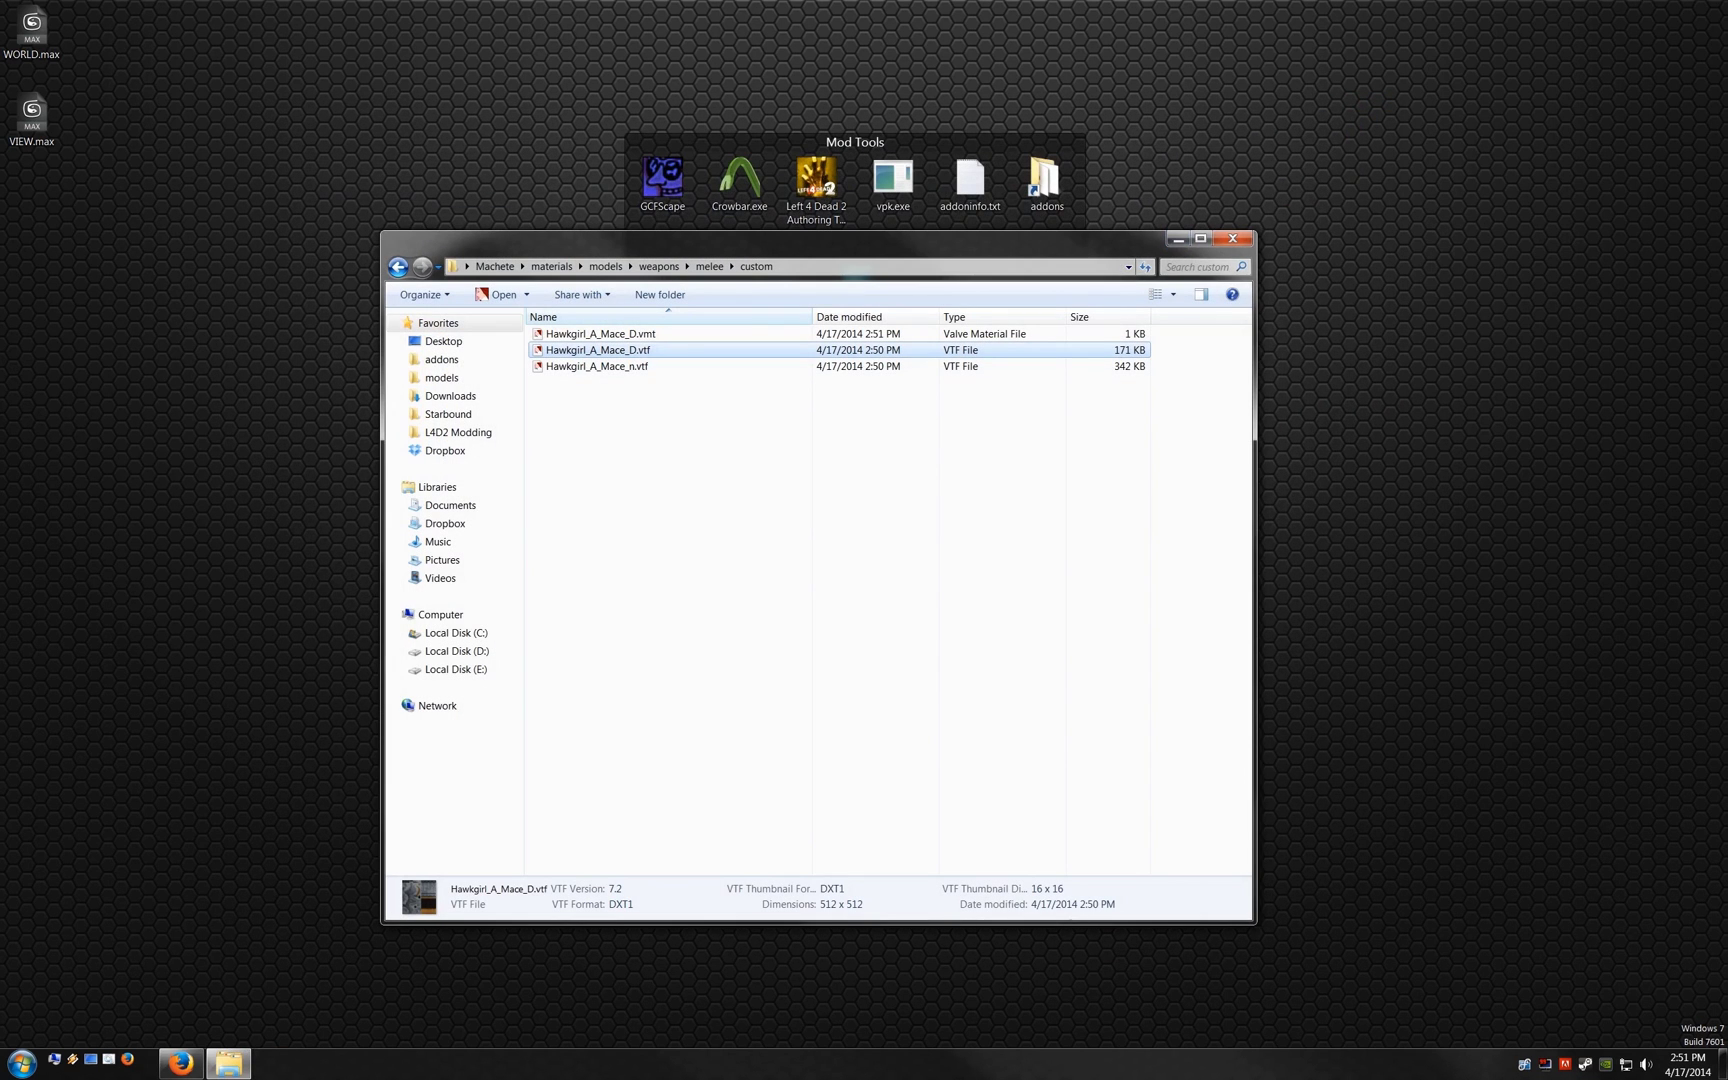
pyautogui.click(495, 266)
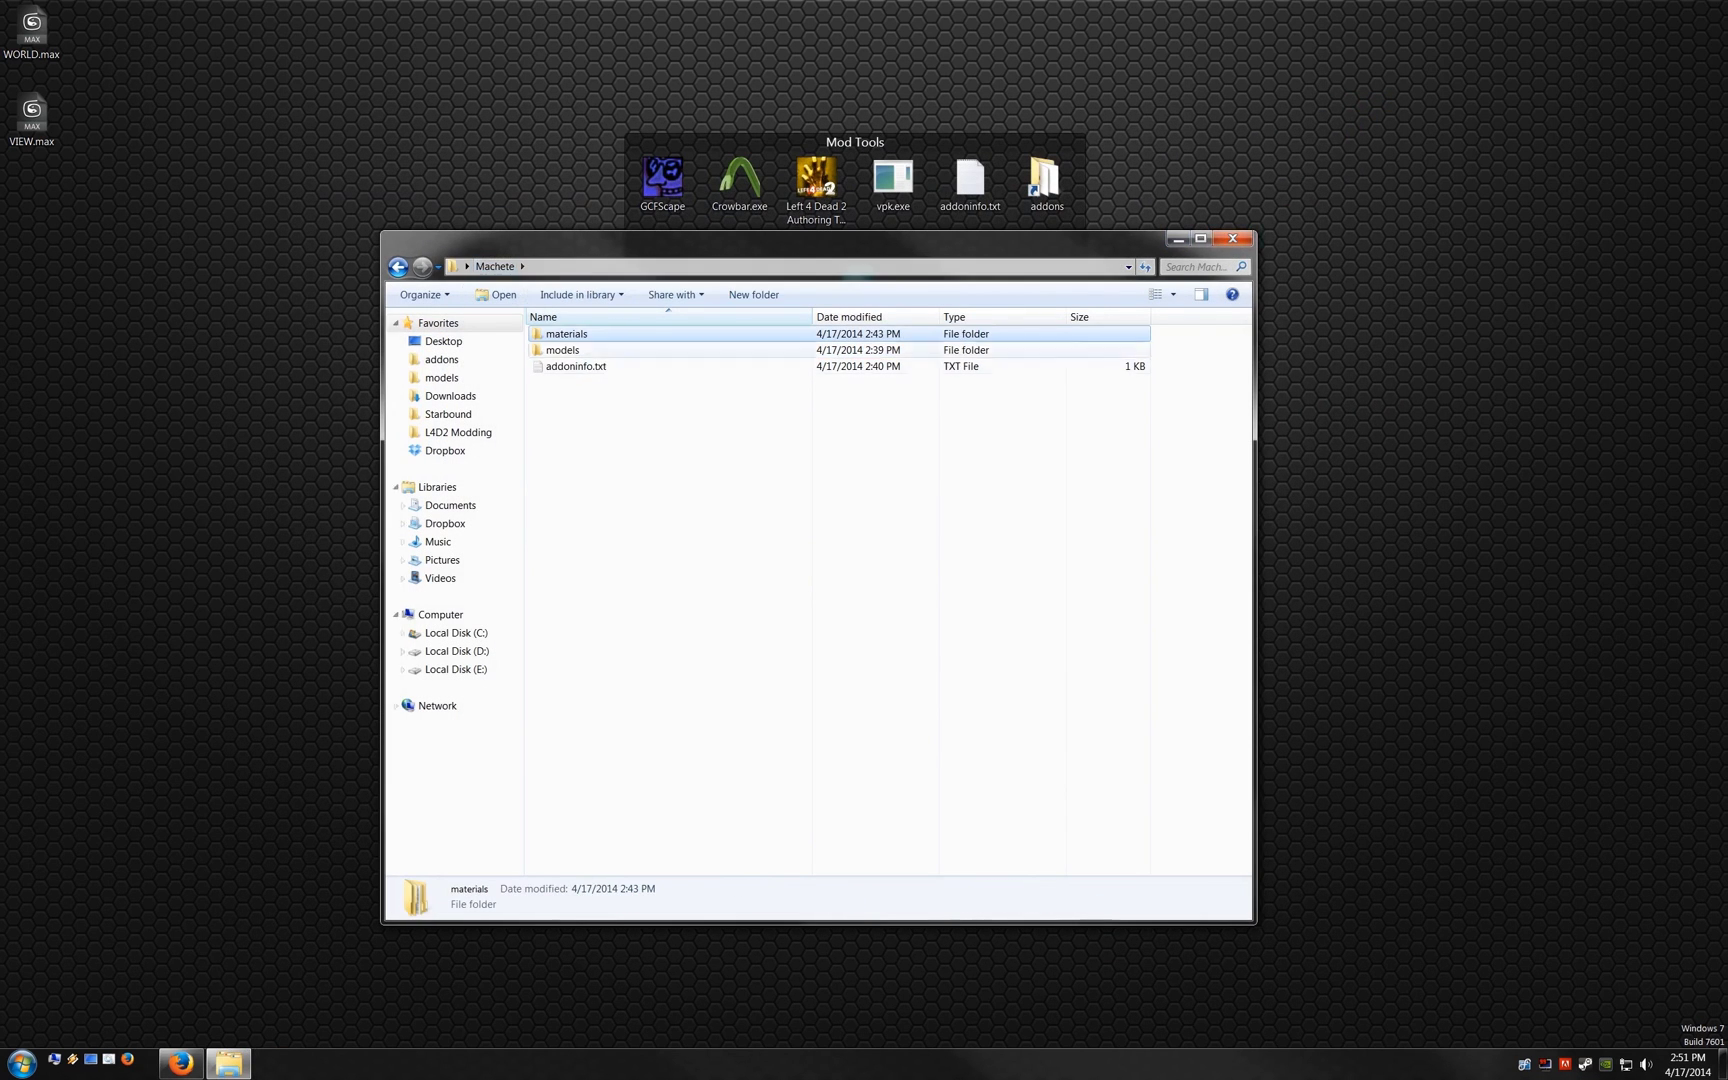
pyautogui.press('Down')
pyautogui.press('Return')
pyautogui.press('Return')
pyautogui.press('Return')
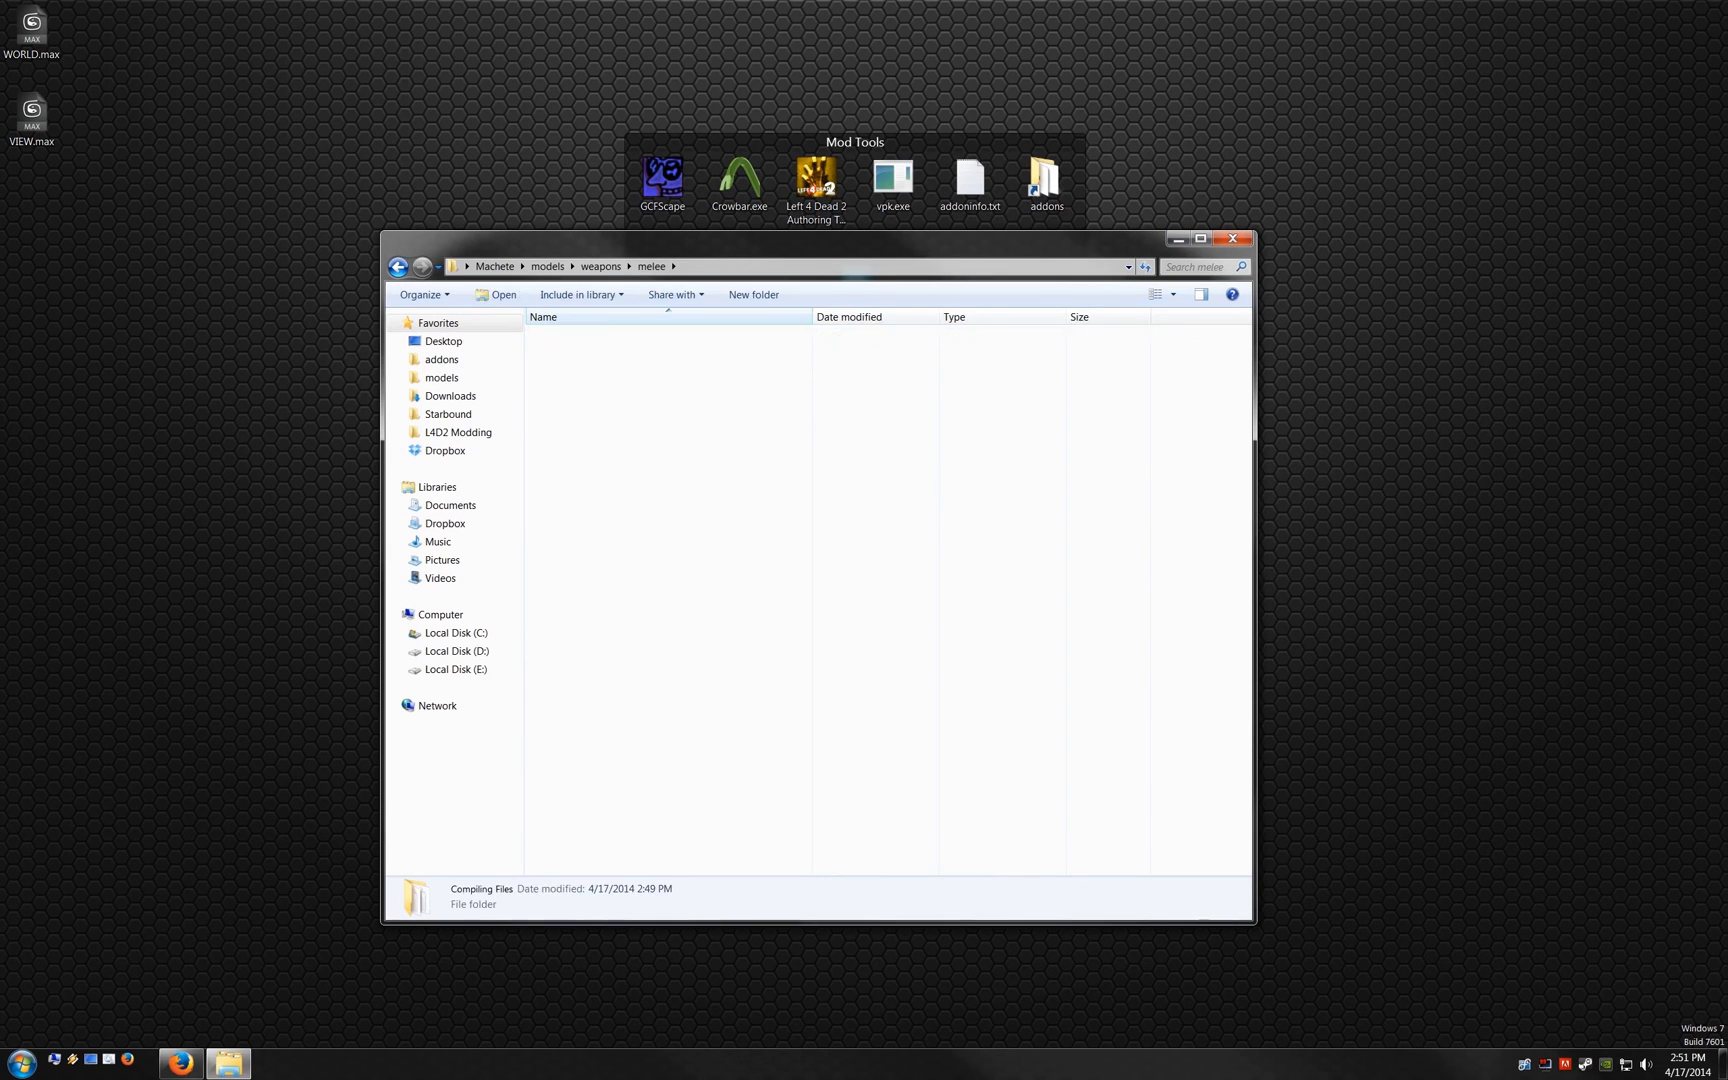
pyautogui.press('Return')
pyautogui.click(571, 366)
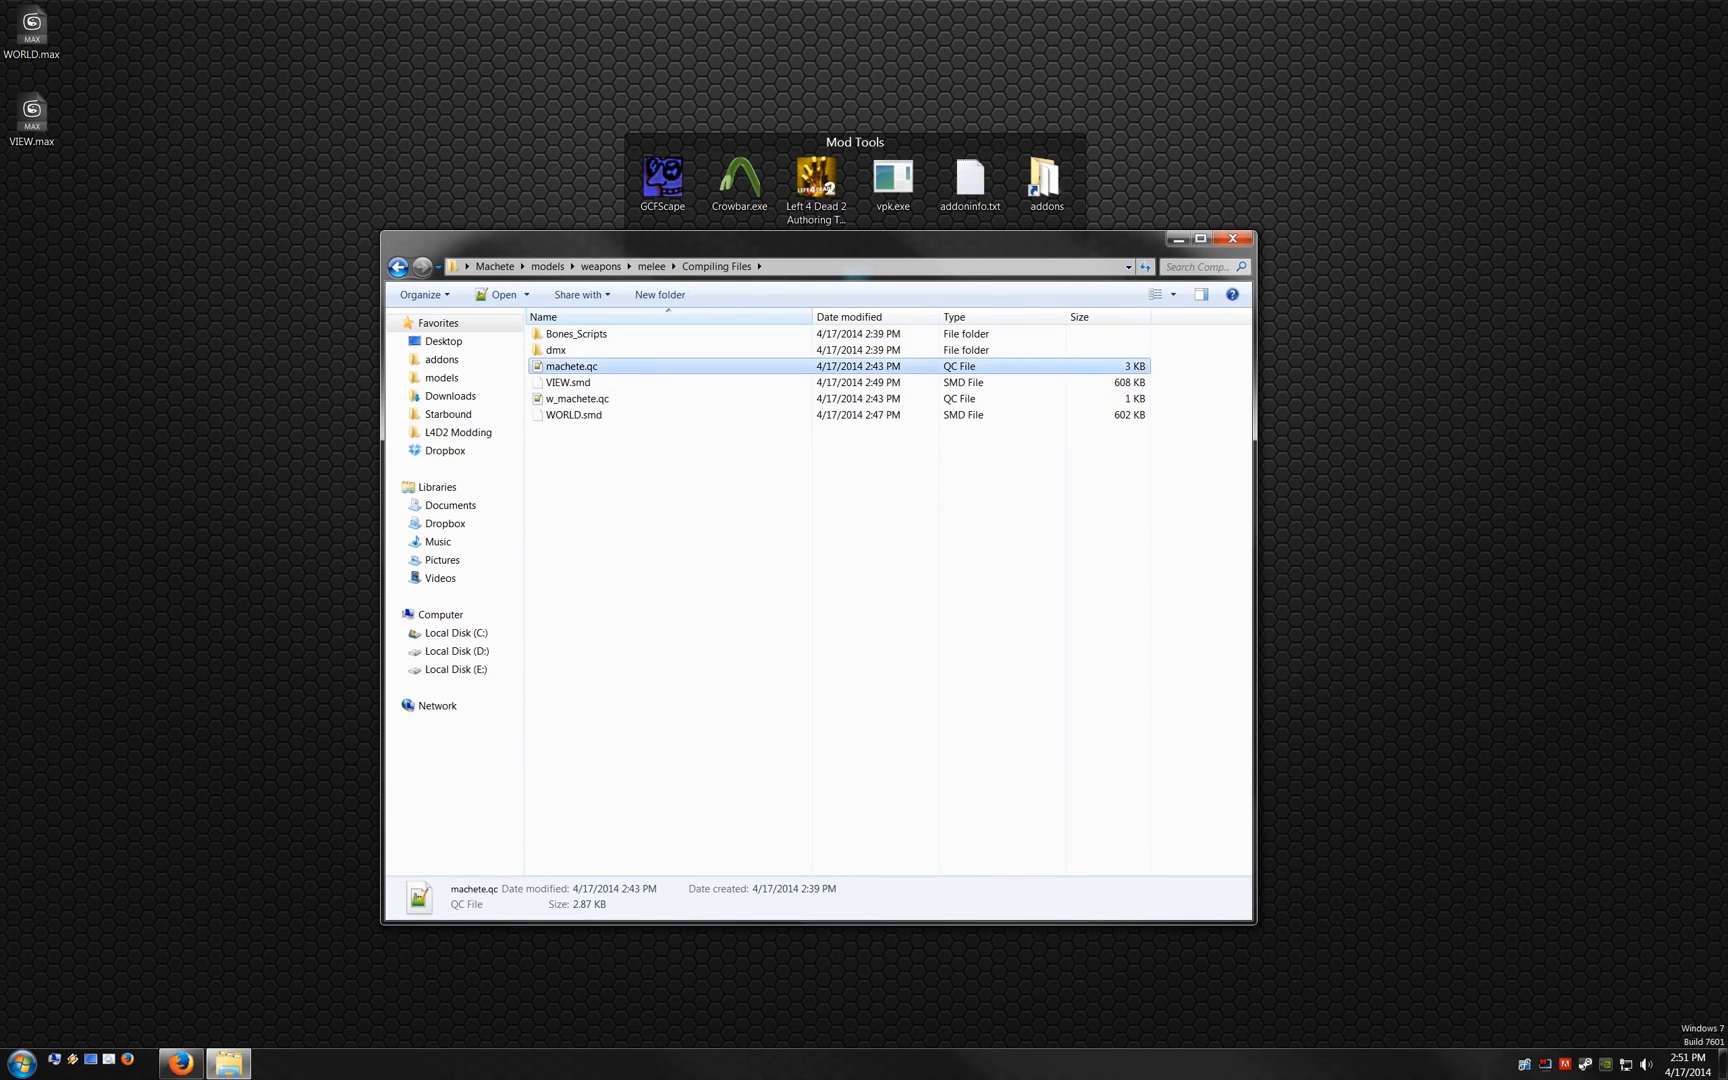
pyautogui.moveTo(571, 366); pyautogui.dragTo(740, 180)
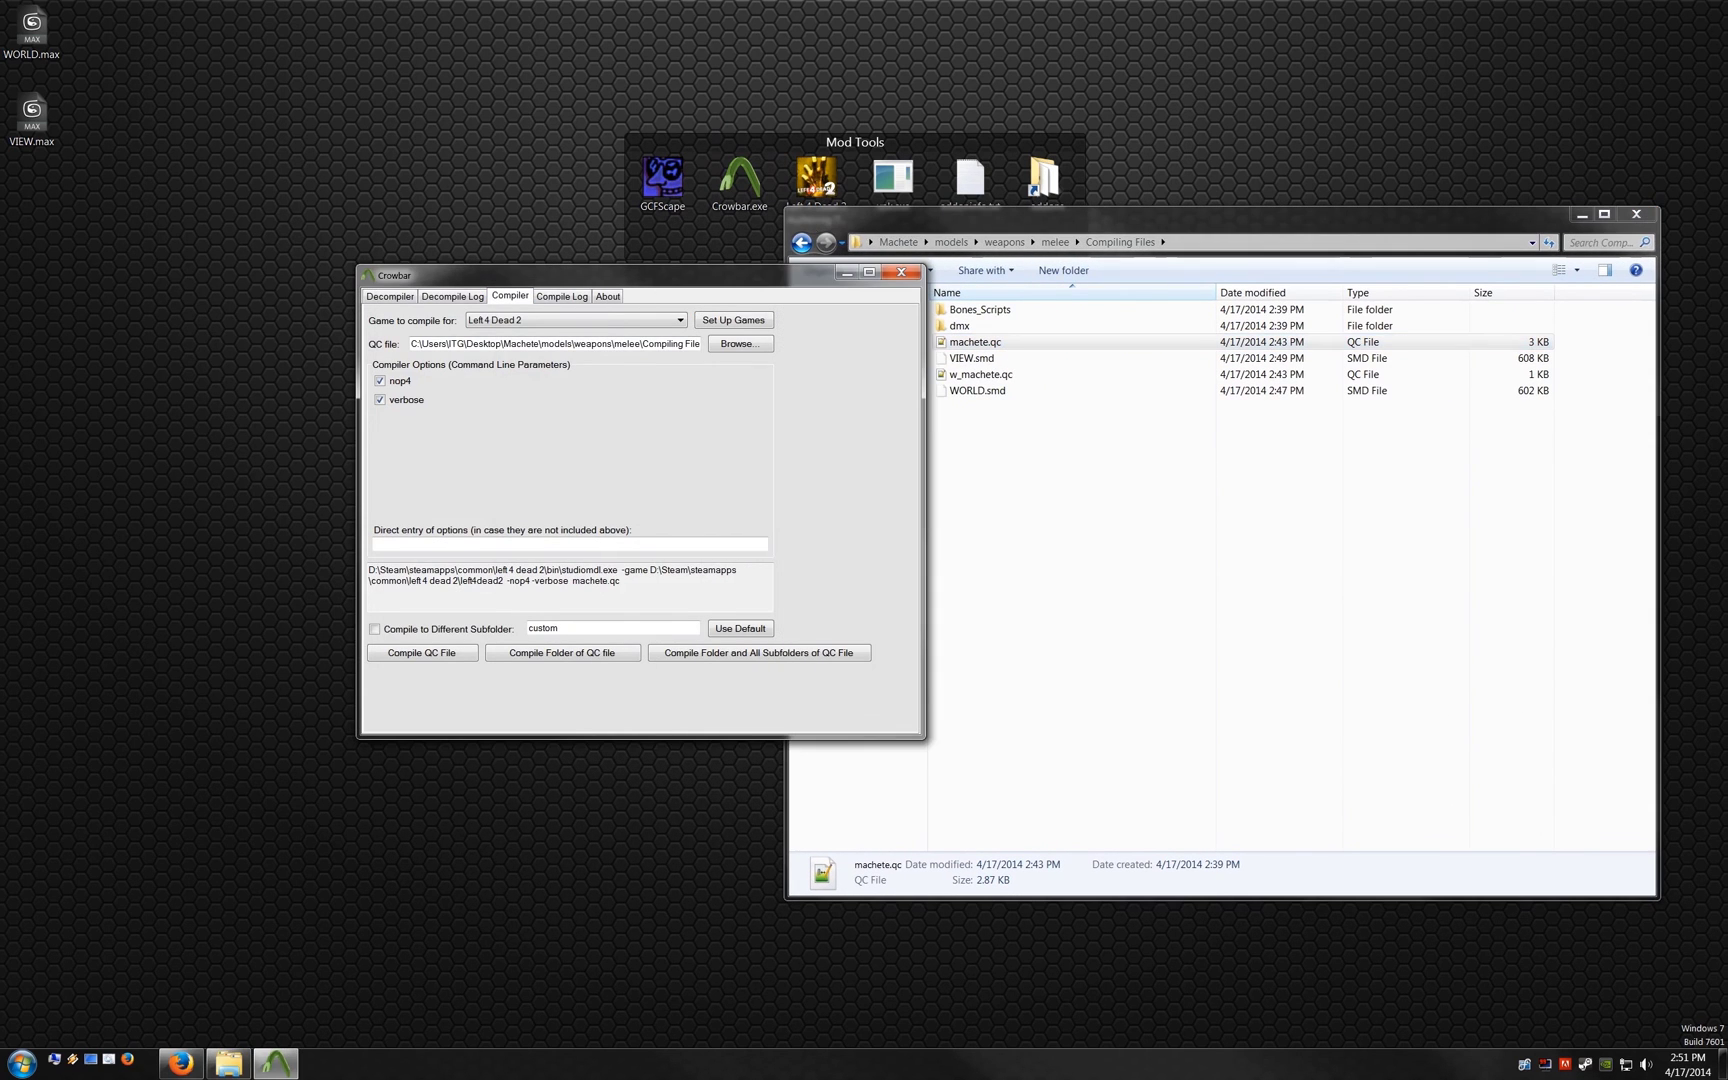
# Step: Set Left 4 Dead 2 as the target game, save its paths, and compile machete.qc
pyautogui.click(576, 320)
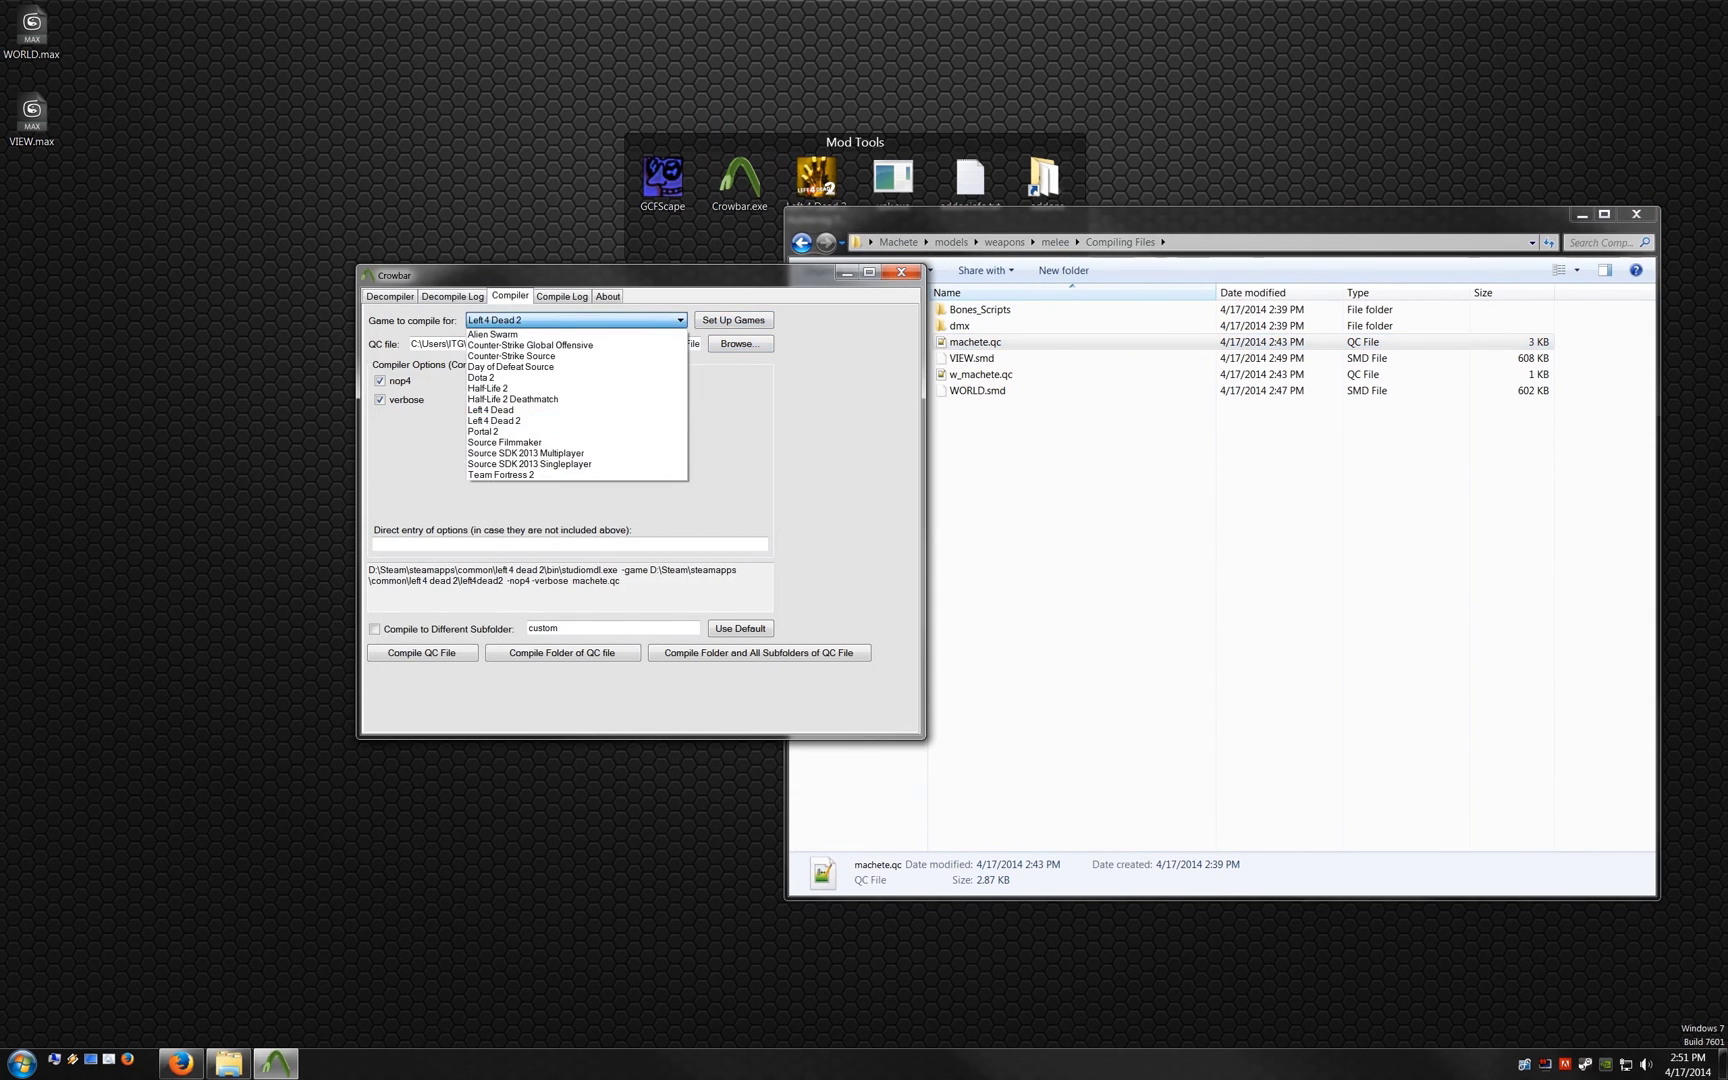
pyautogui.click(530, 420)
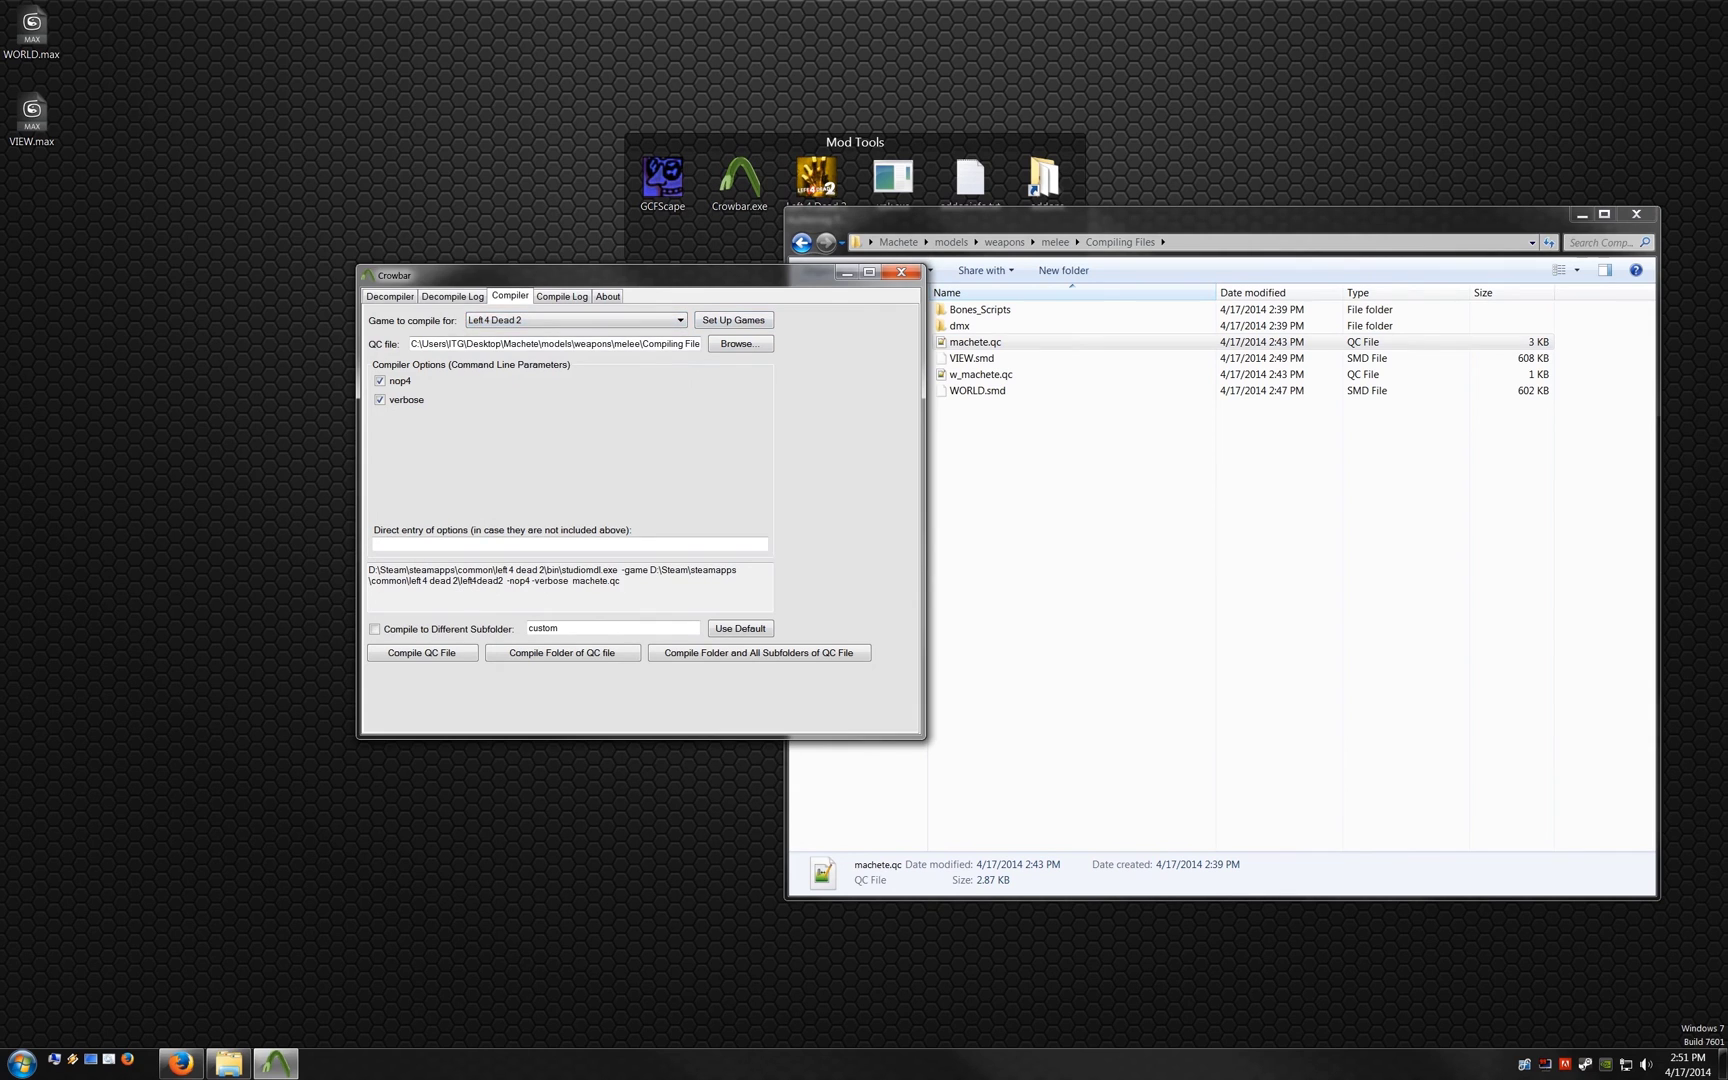
pyautogui.click(733, 320)
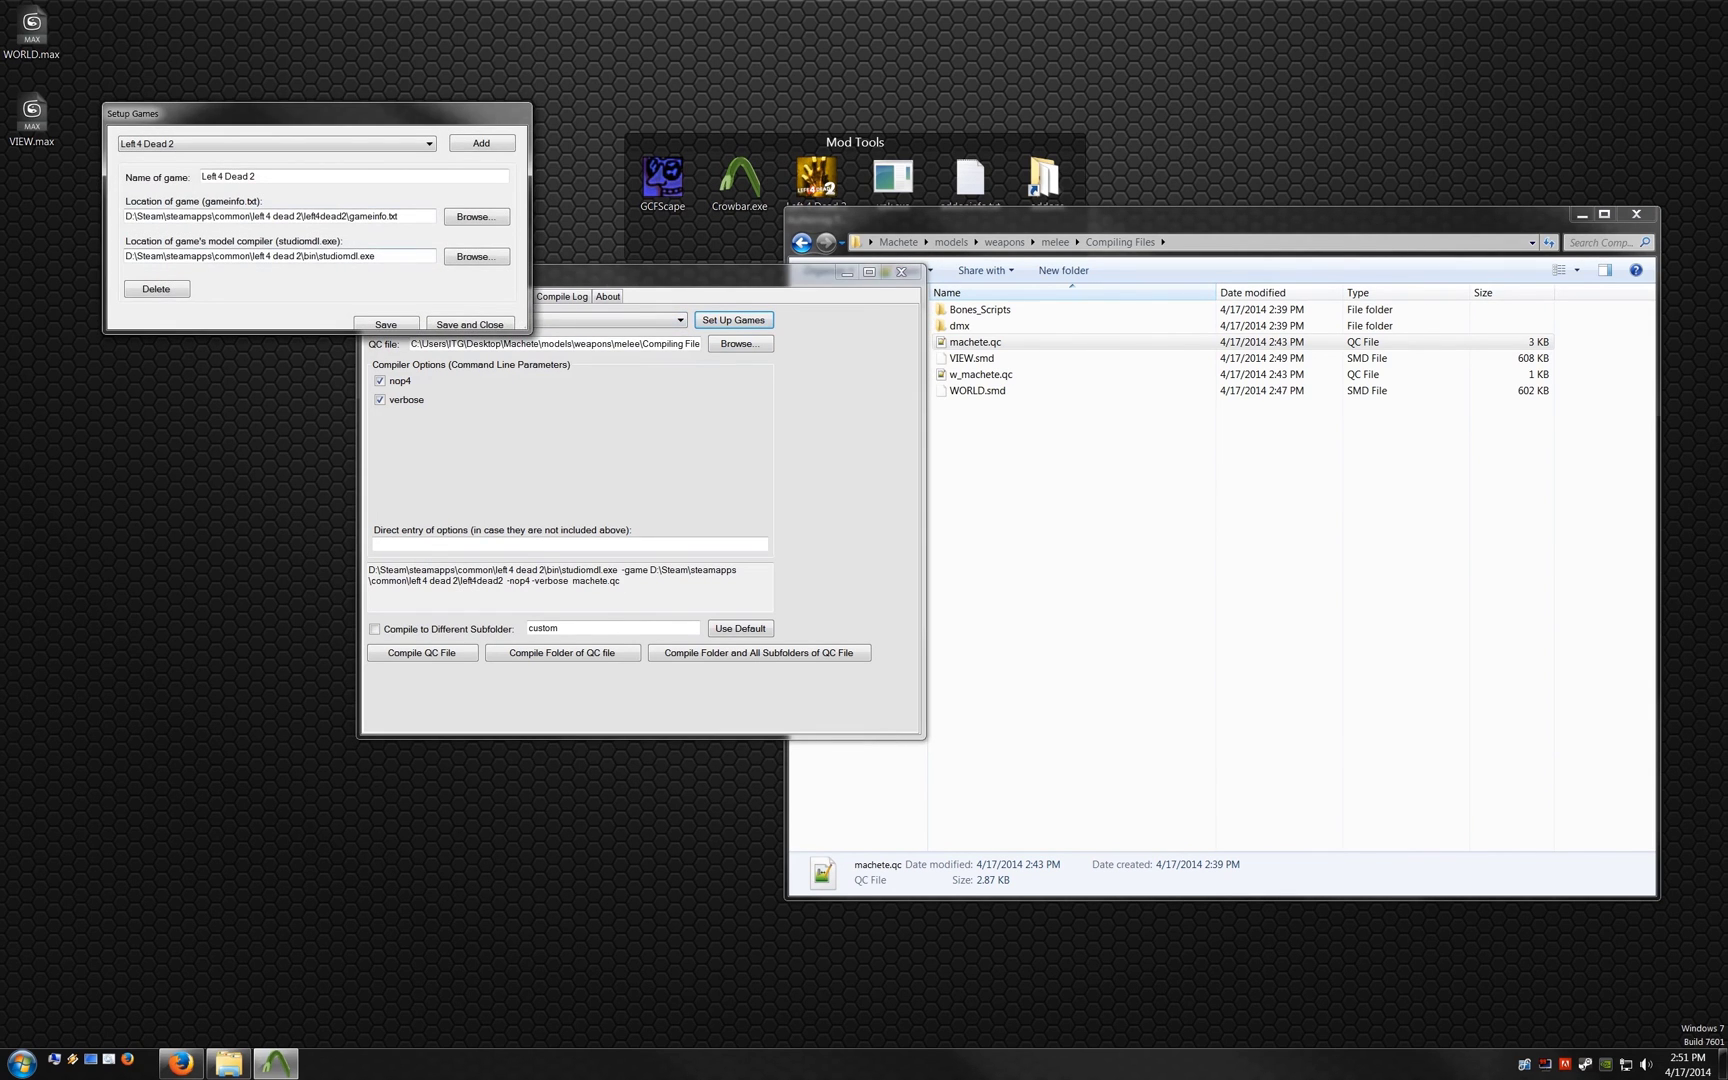
pyautogui.click(469, 324)
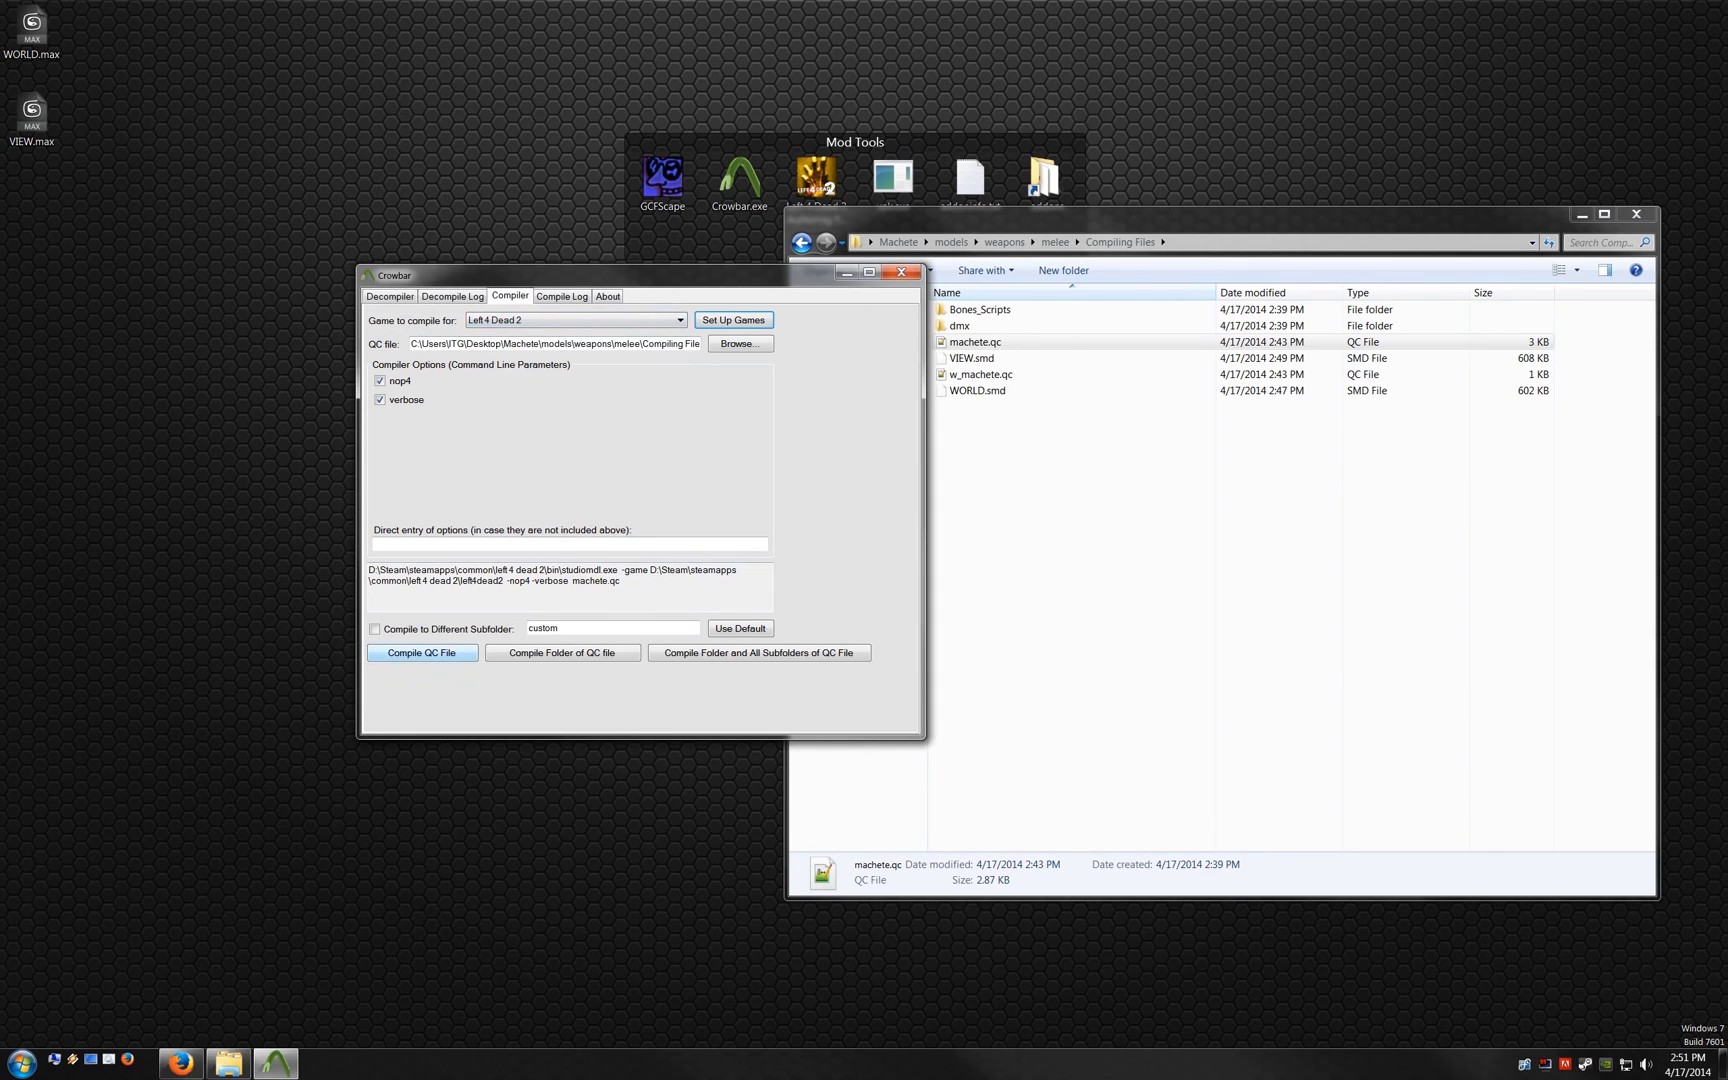
pyautogui.click(422, 652)
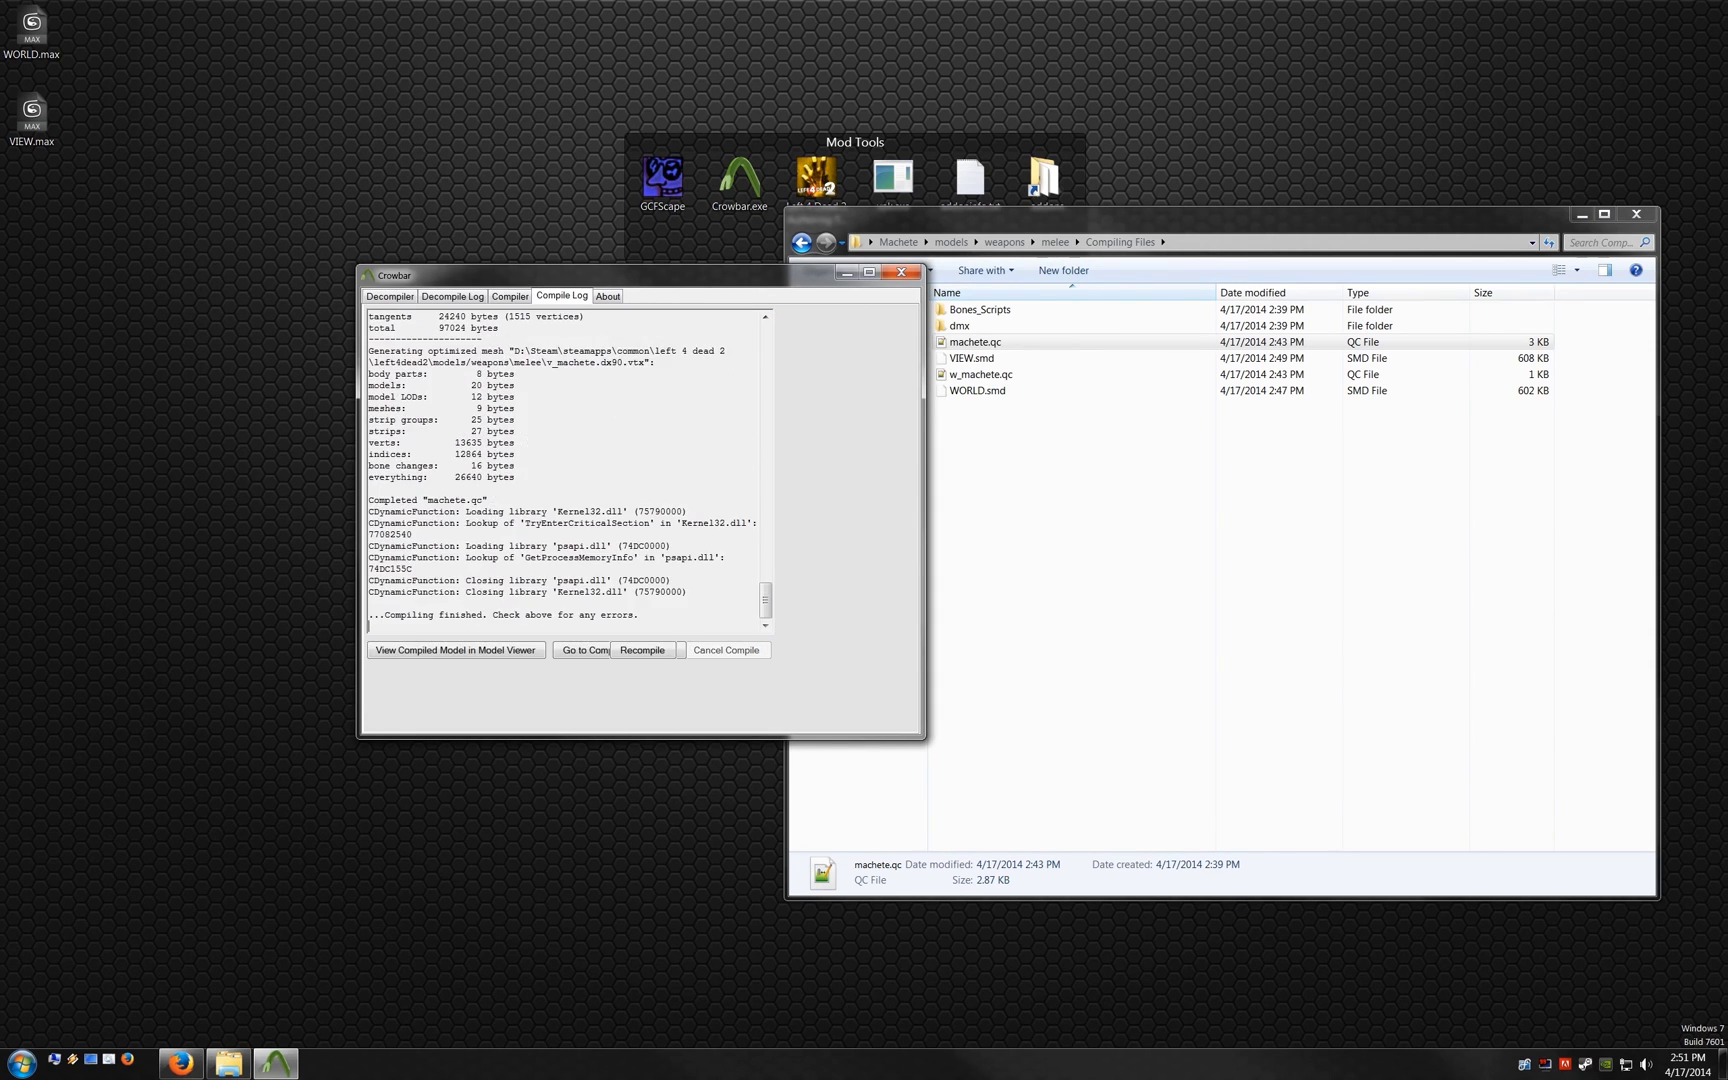
pyautogui.click(901, 271)
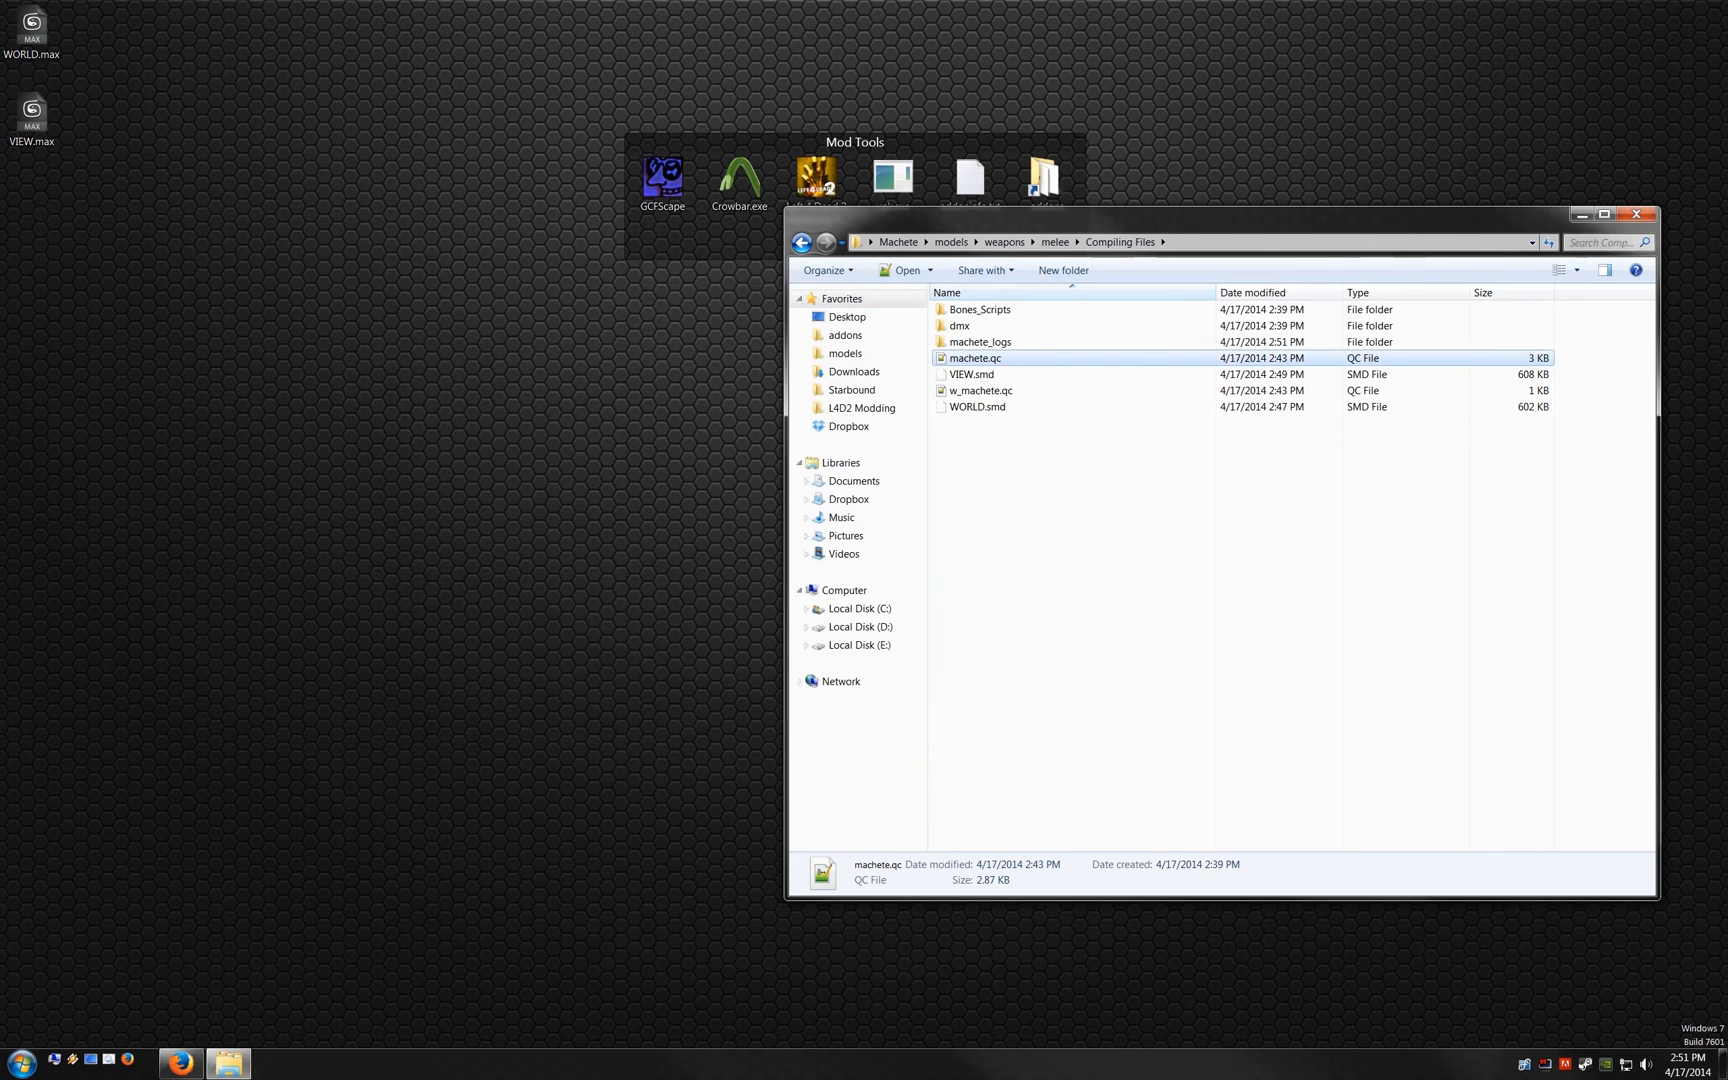
# Step: Load w_machete.qc into Crowbar and compile it for Left 4 Dead 2
pyautogui.click(980, 390)
pyautogui.moveTo(980, 390); pyautogui.dragTo(740, 180)
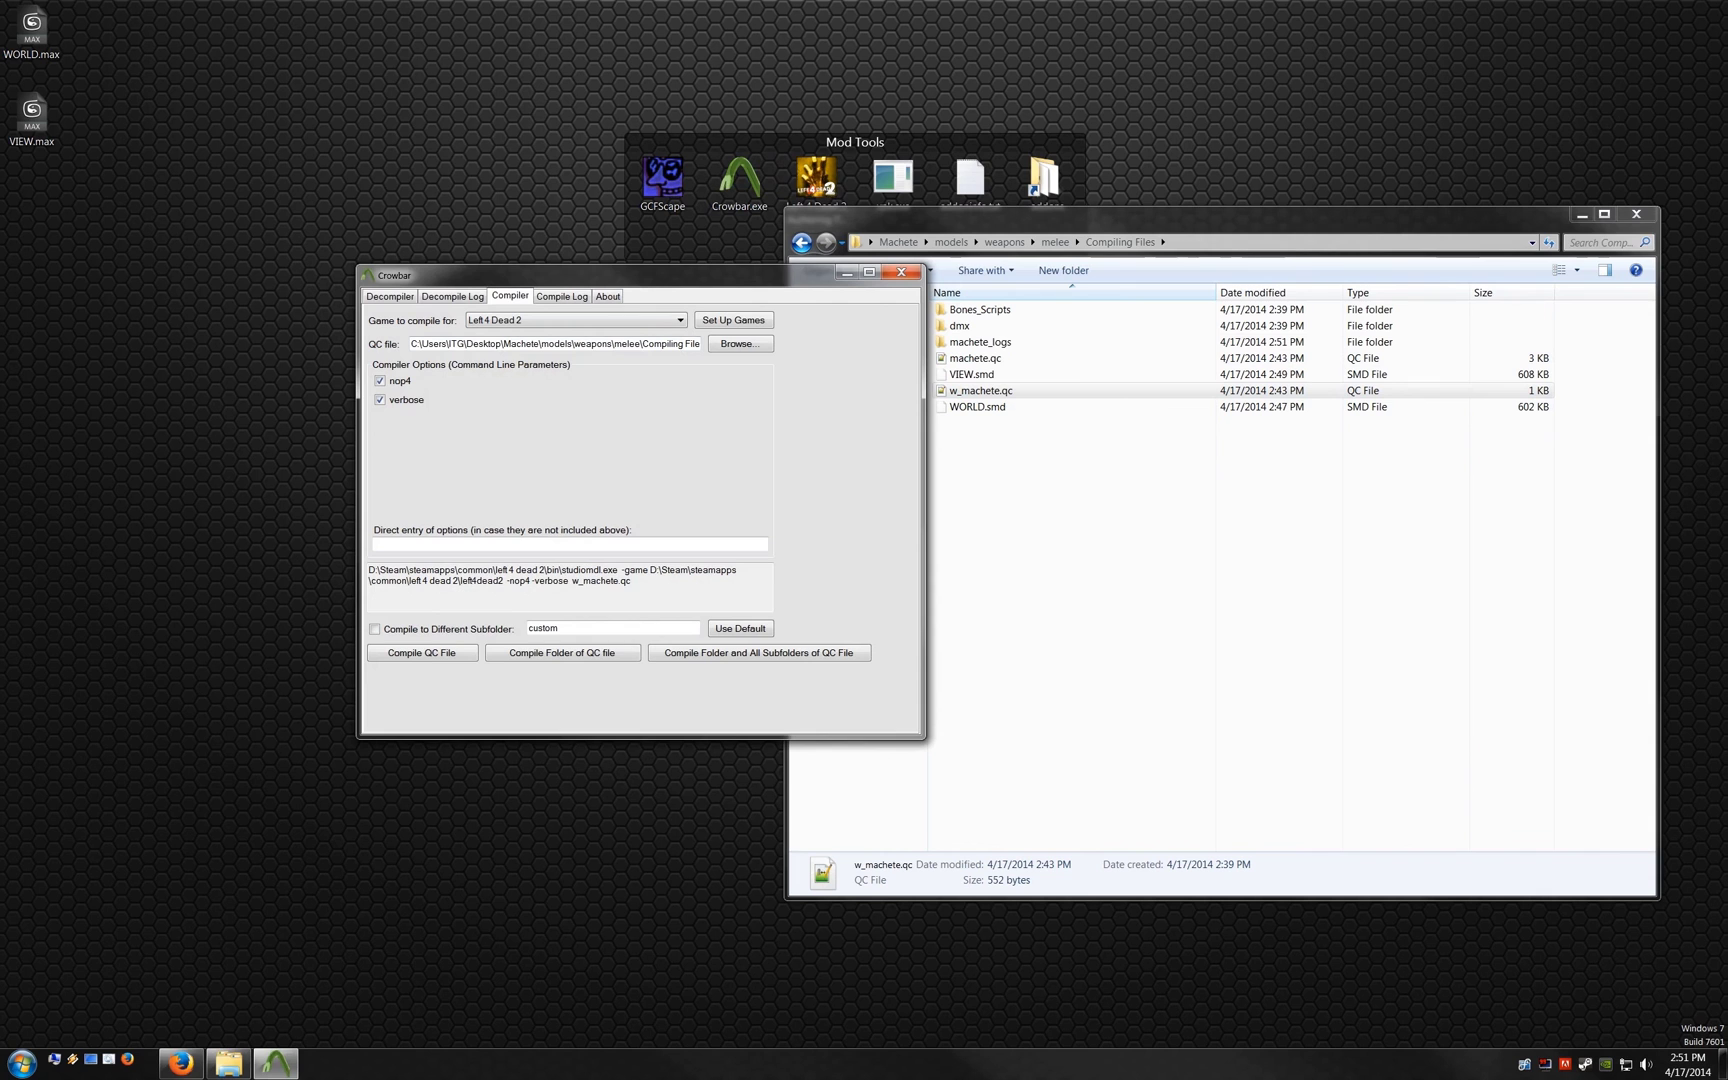
pyautogui.click(422, 652)
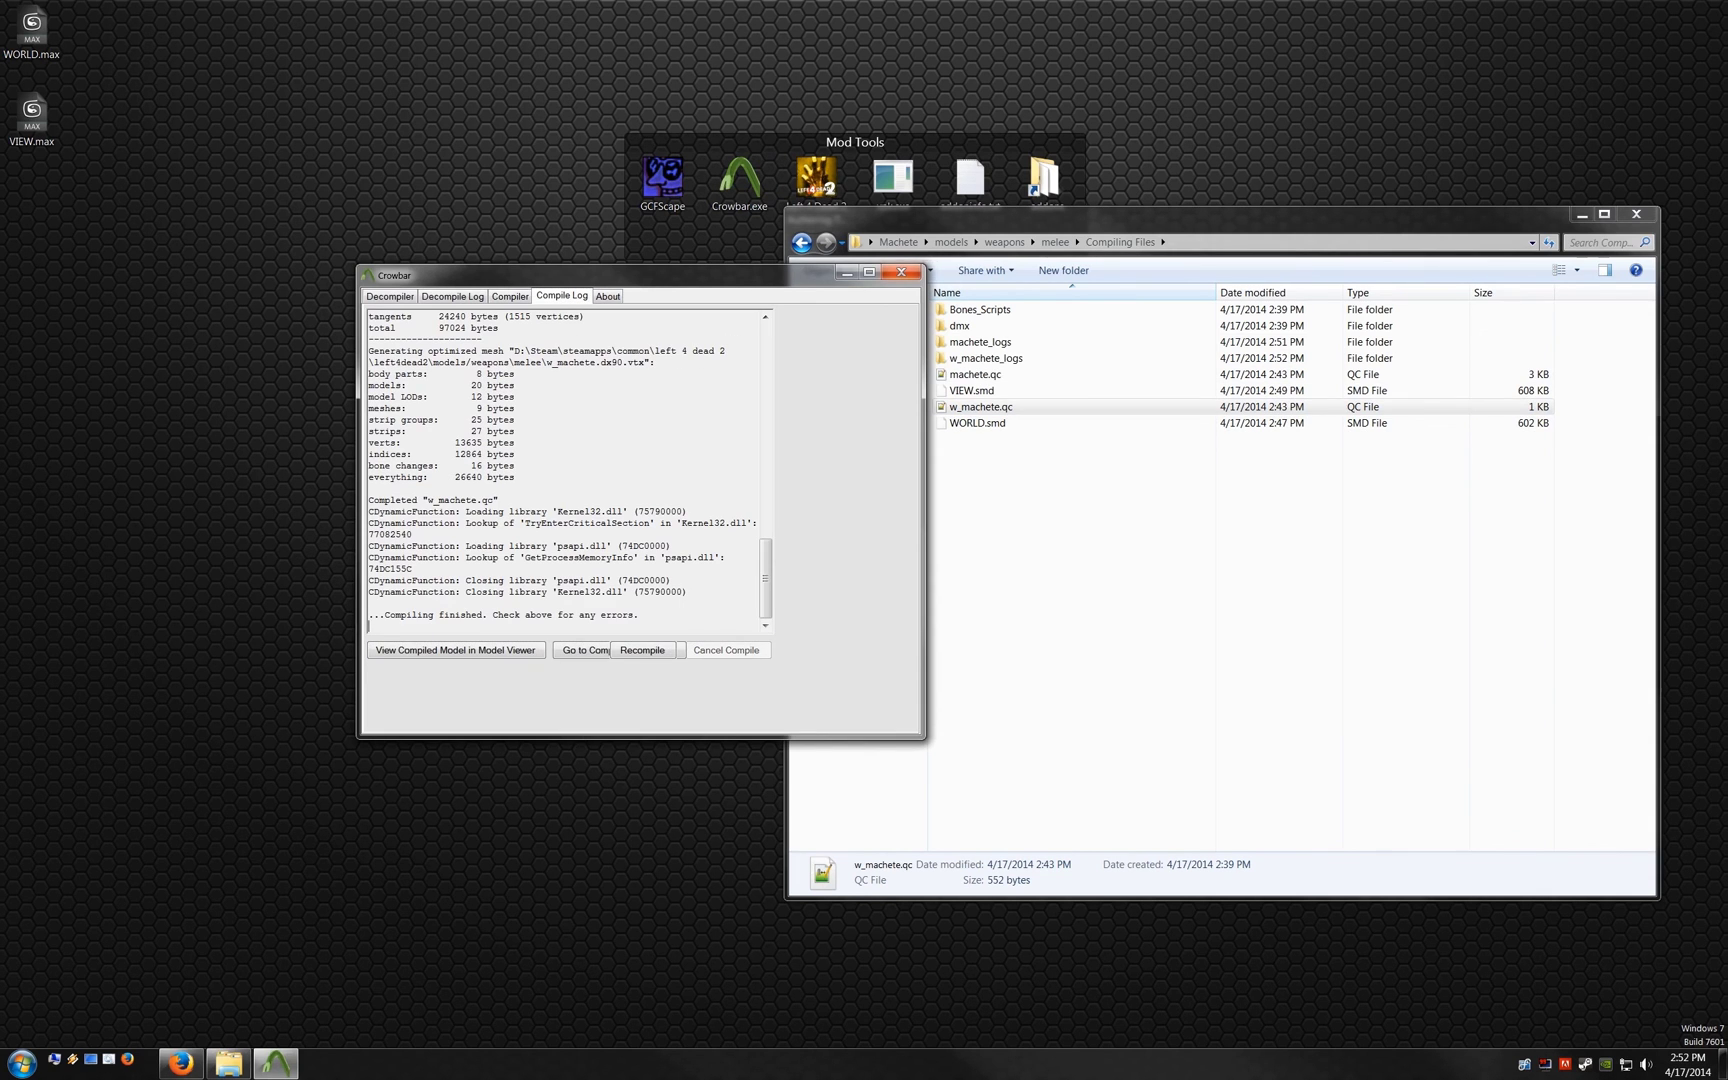
pyautogui.hotkey('alt', 'F4')
pyautogui.press('BackSpace')
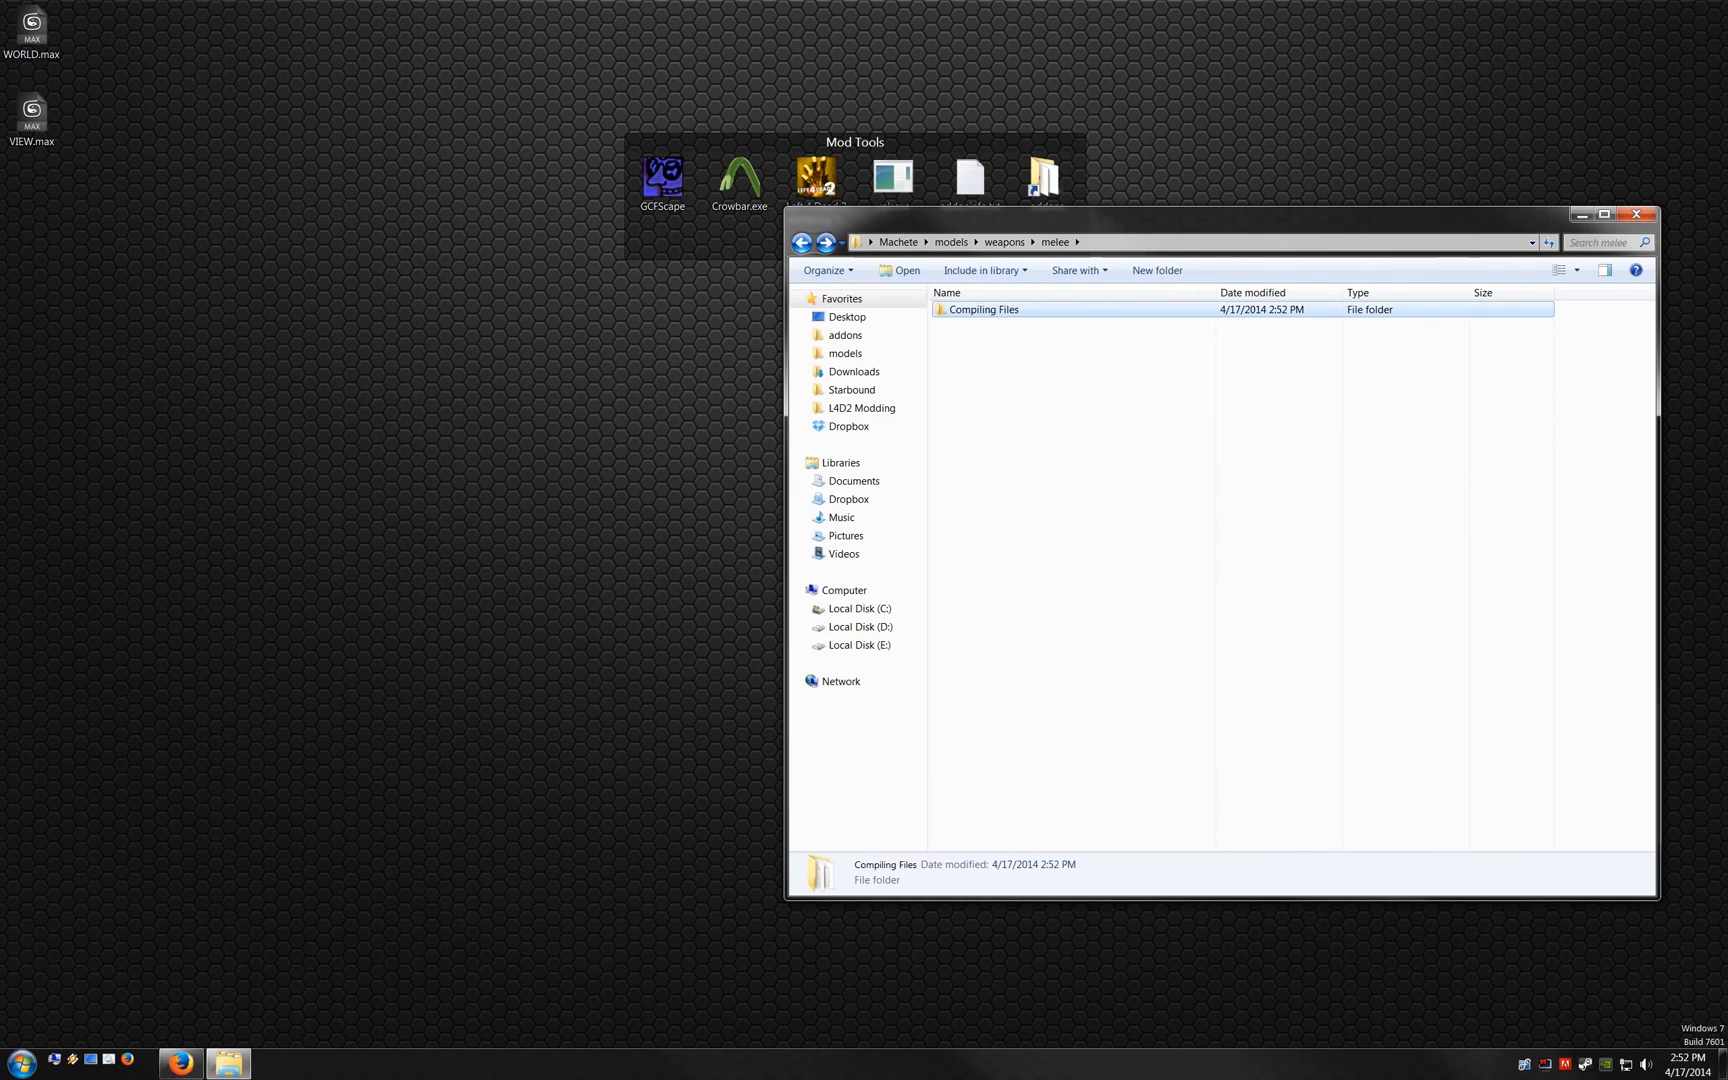
# Step: Cut the seven compiled machete files from the game's models\Weapons\melee folder
pyautogui.click(845, 353)
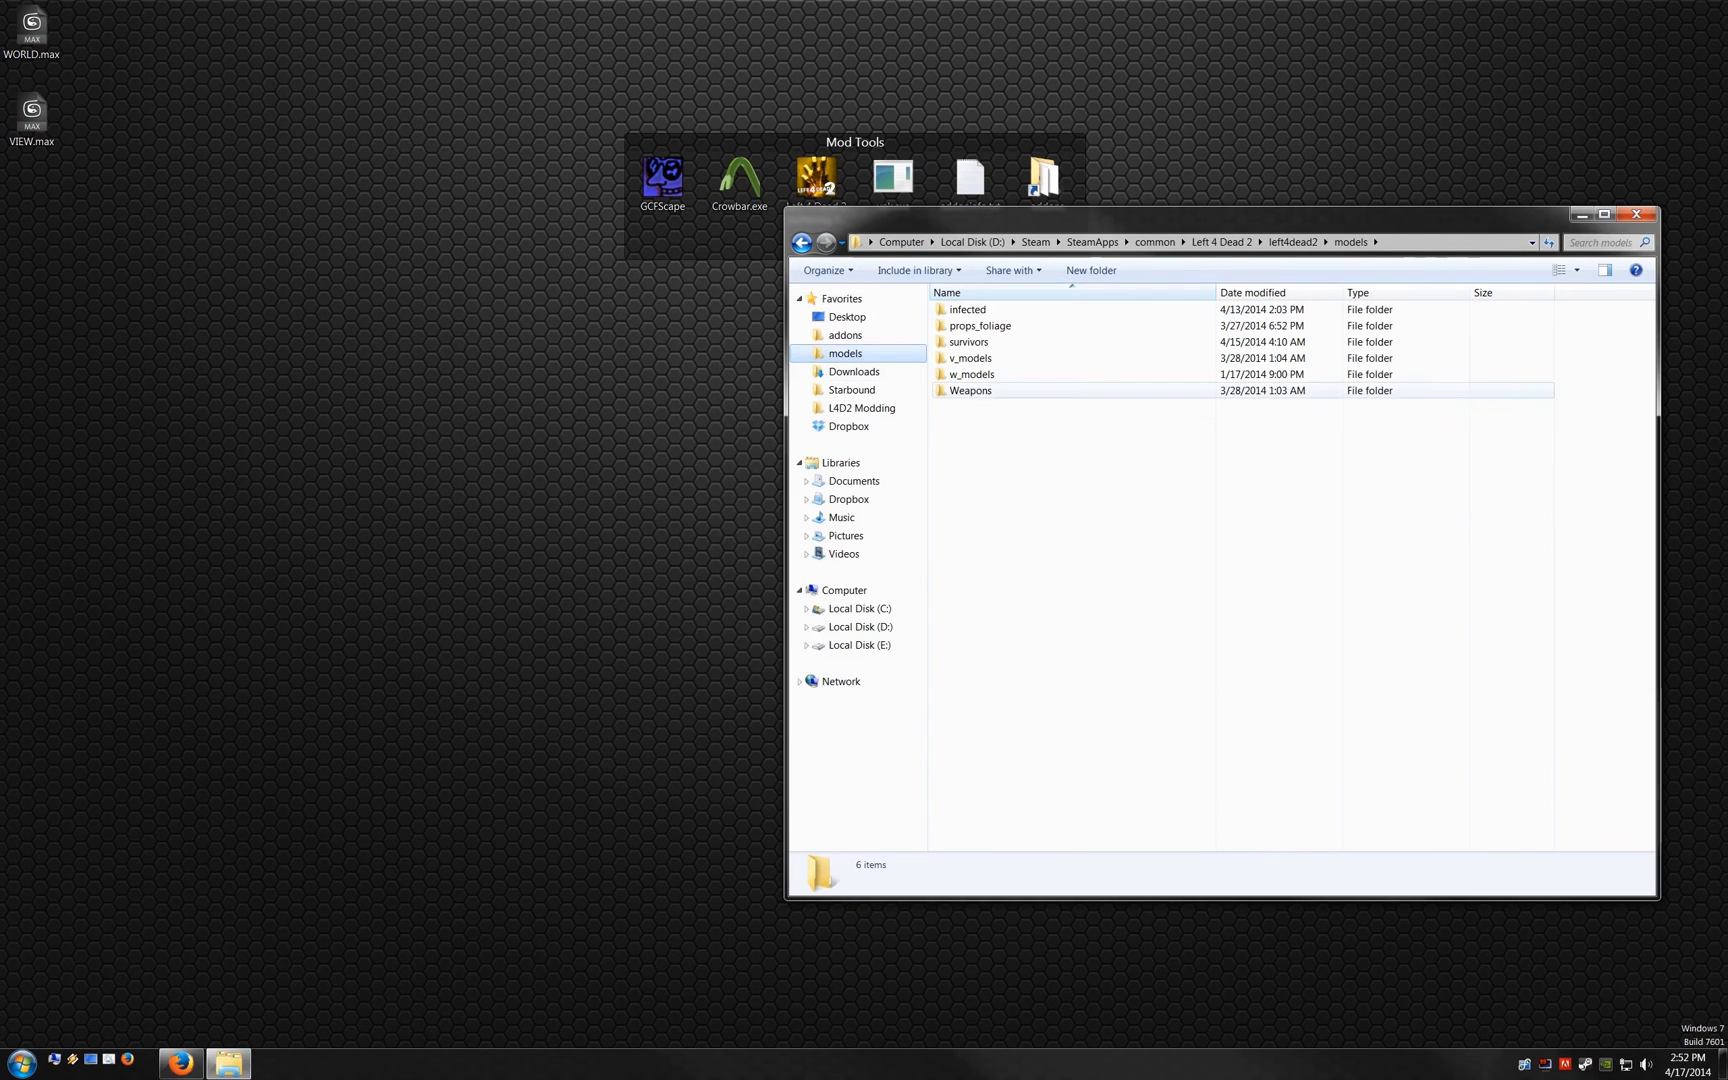
pyautogui.doubleClick(970, 390)
pyautogui.doubleClick(970, 325)
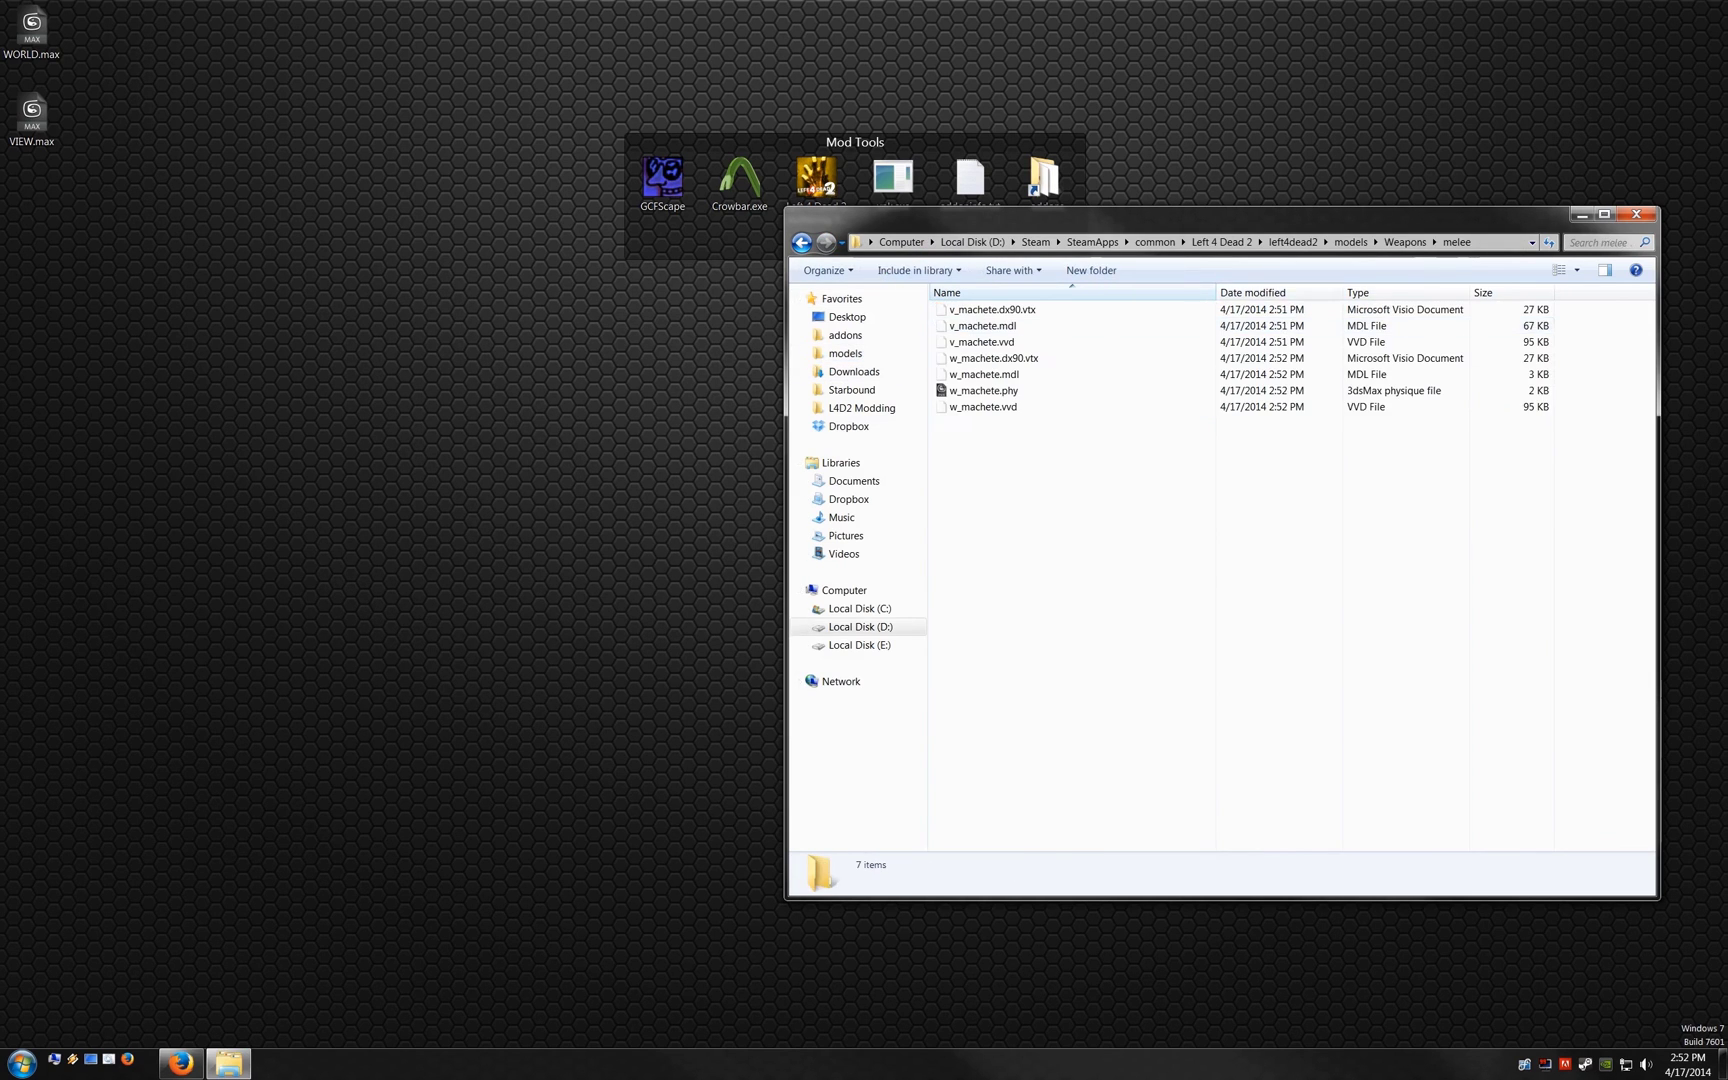
pyautogui.hotkey('alt', 'd')
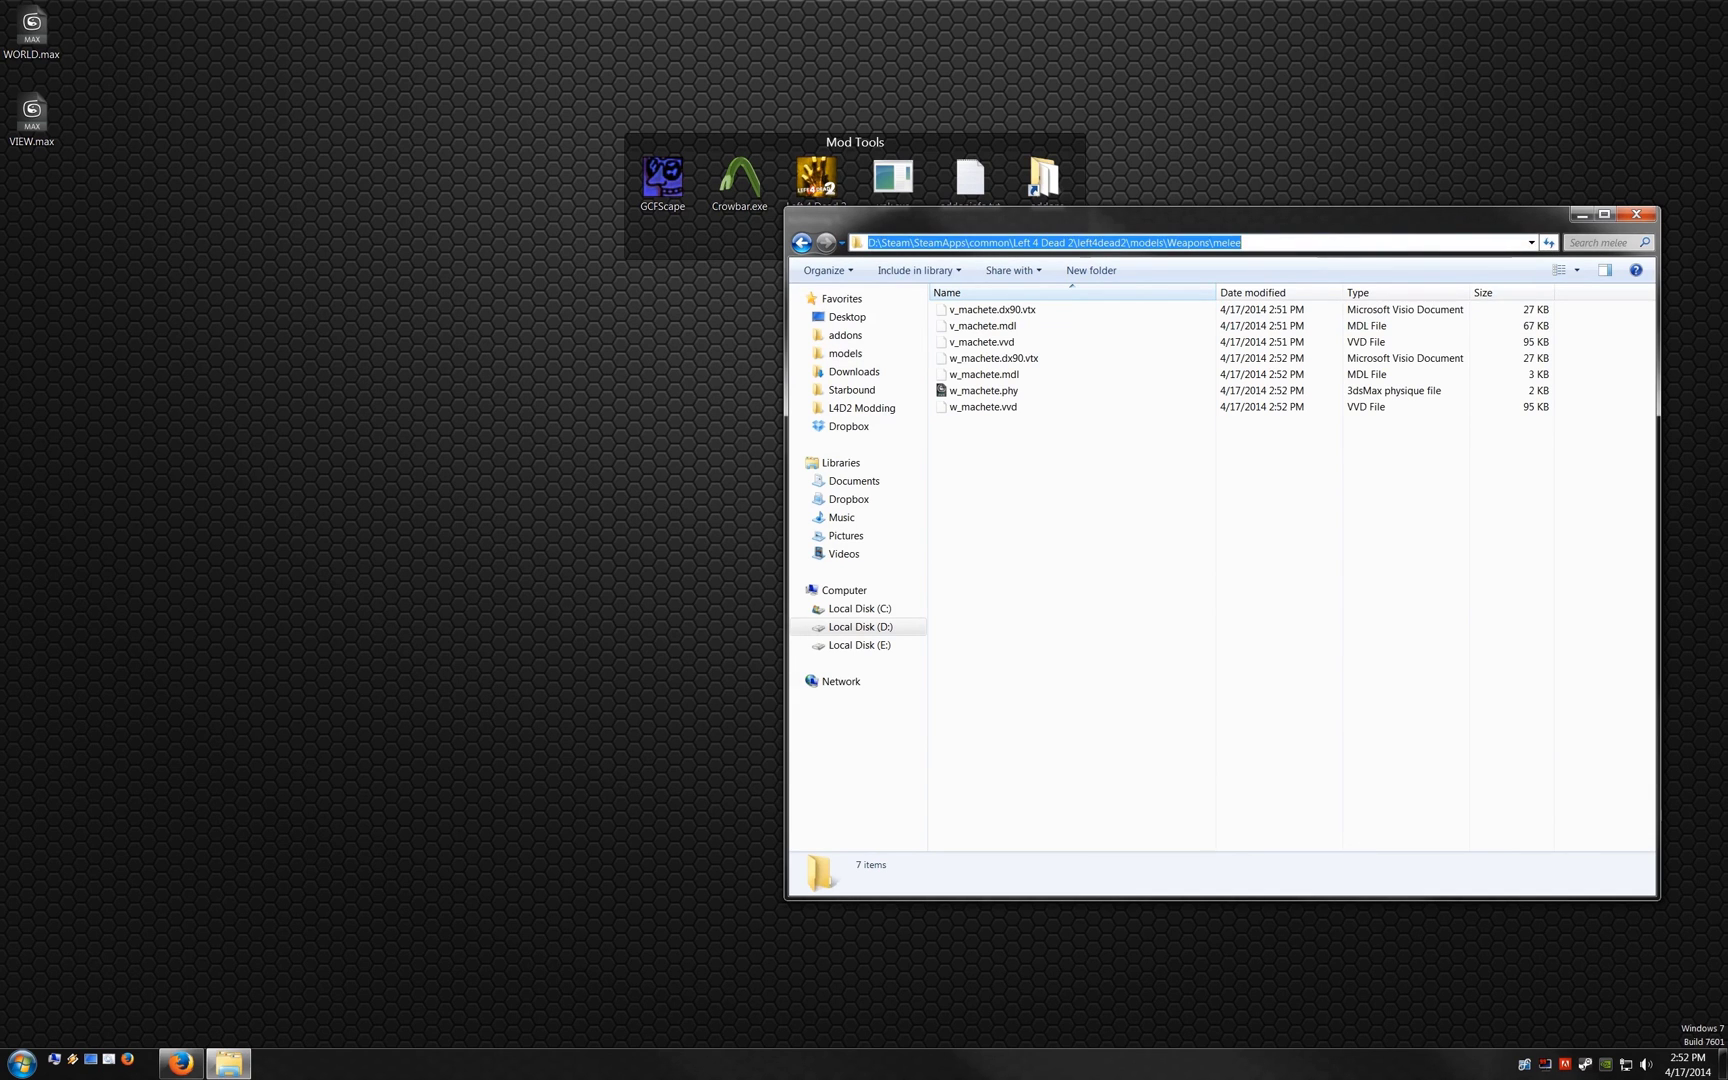
pyautogui.moveTo(1000, 494); pyautogui.dragTo(978, 308)
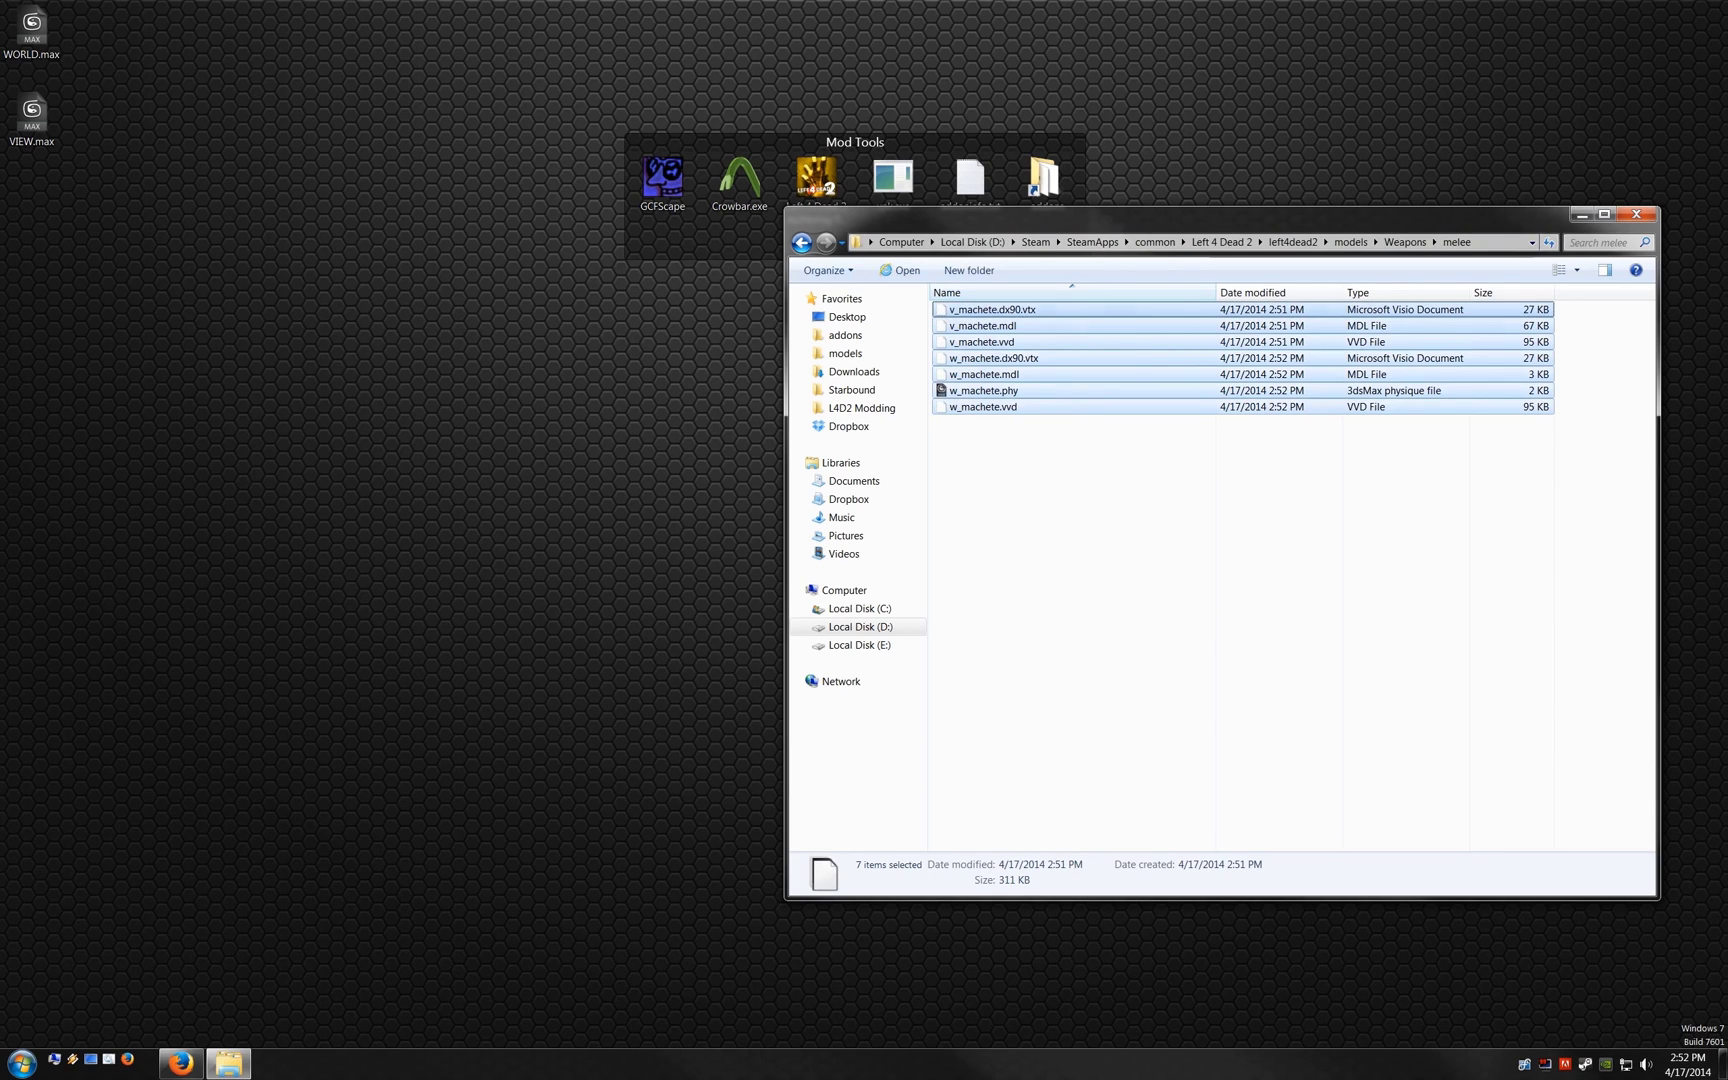
pyautogui.rightClick(977, 358)
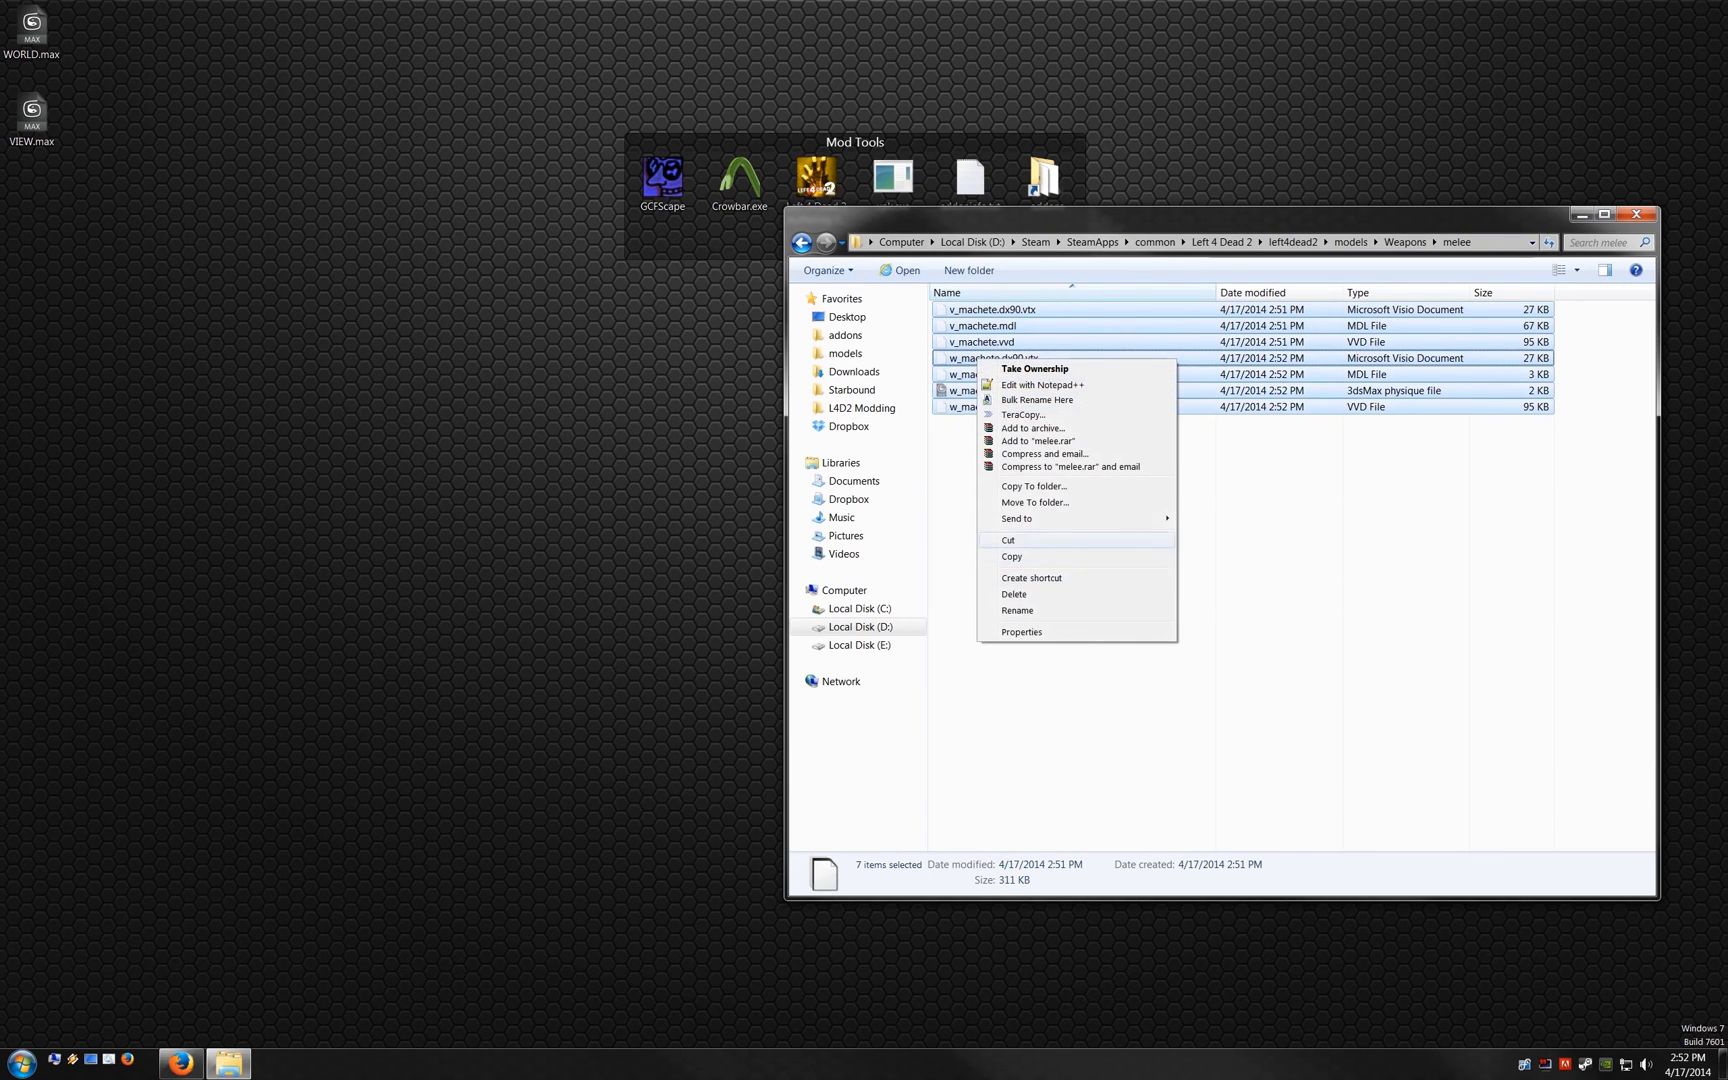
pyautogui.click(1010, 540)
# Step: Paste the files into Machete's models\weapons\melee folder and close Explorer
pyautogui.press('BackSpace')
pyautogui.press('BackSpace')
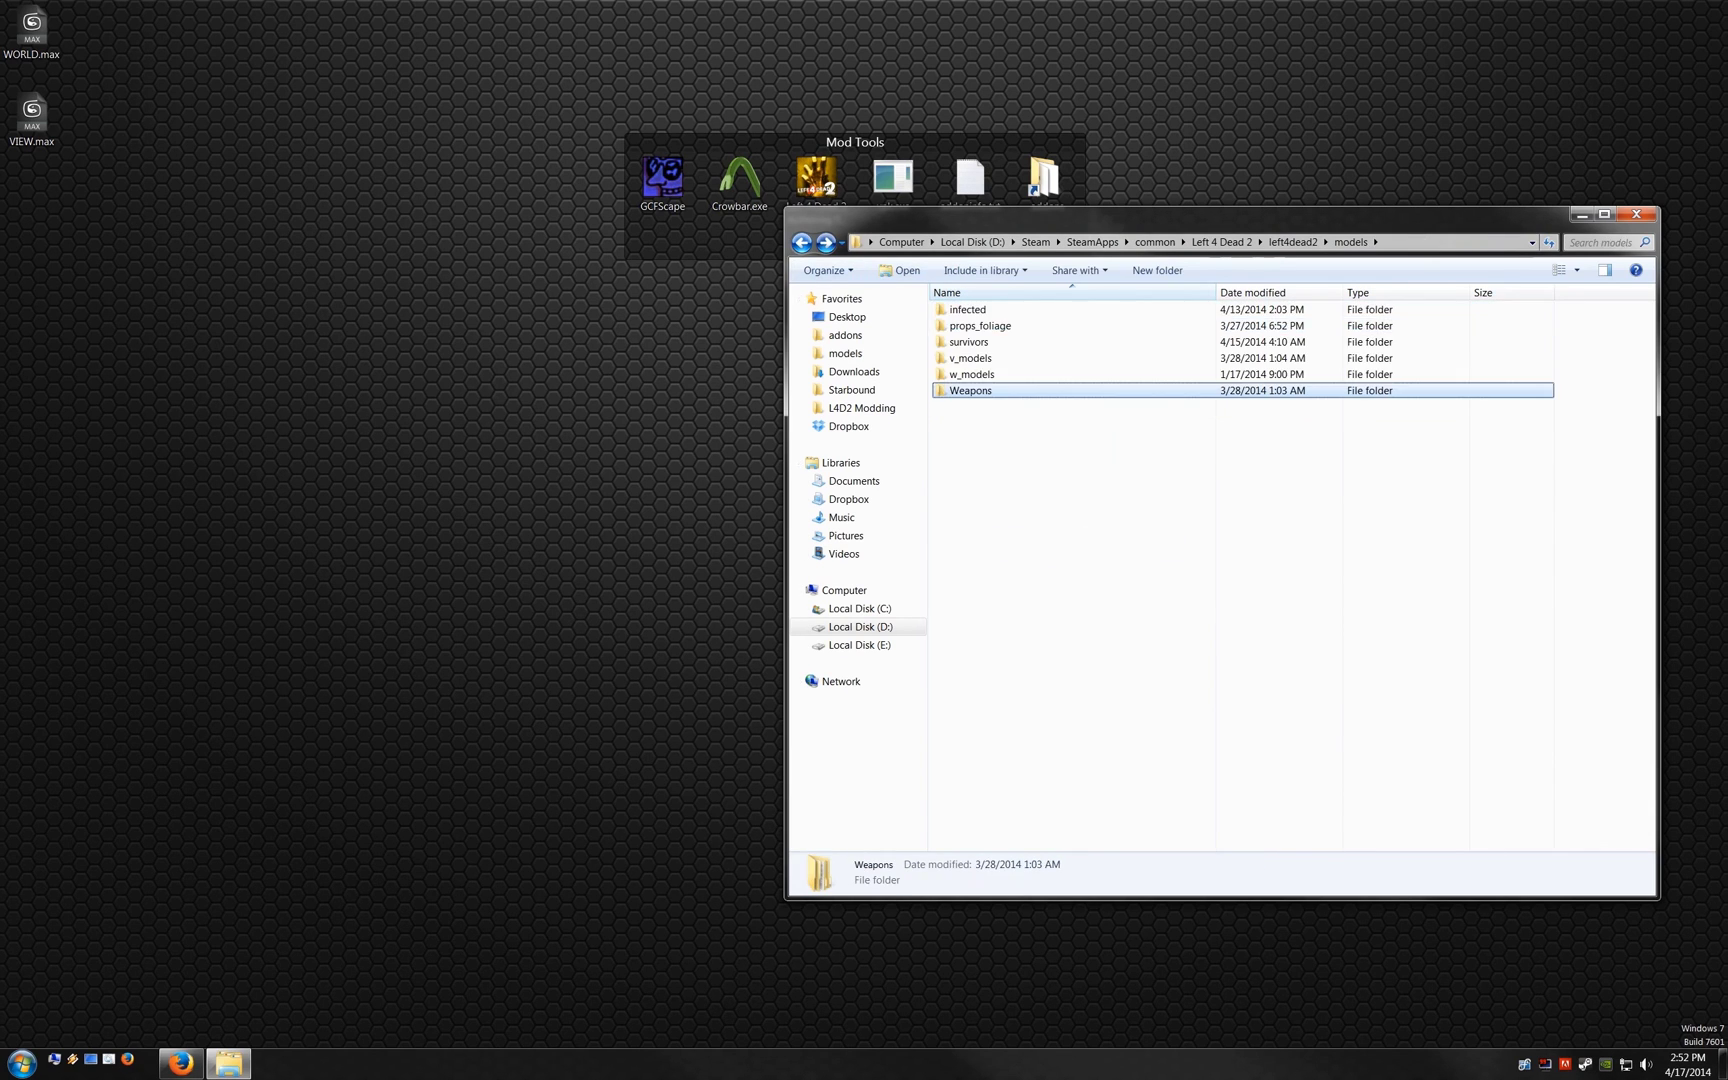
pyautogui.press('BackSpace')
pyautogui.hotkey('alt', 'd')
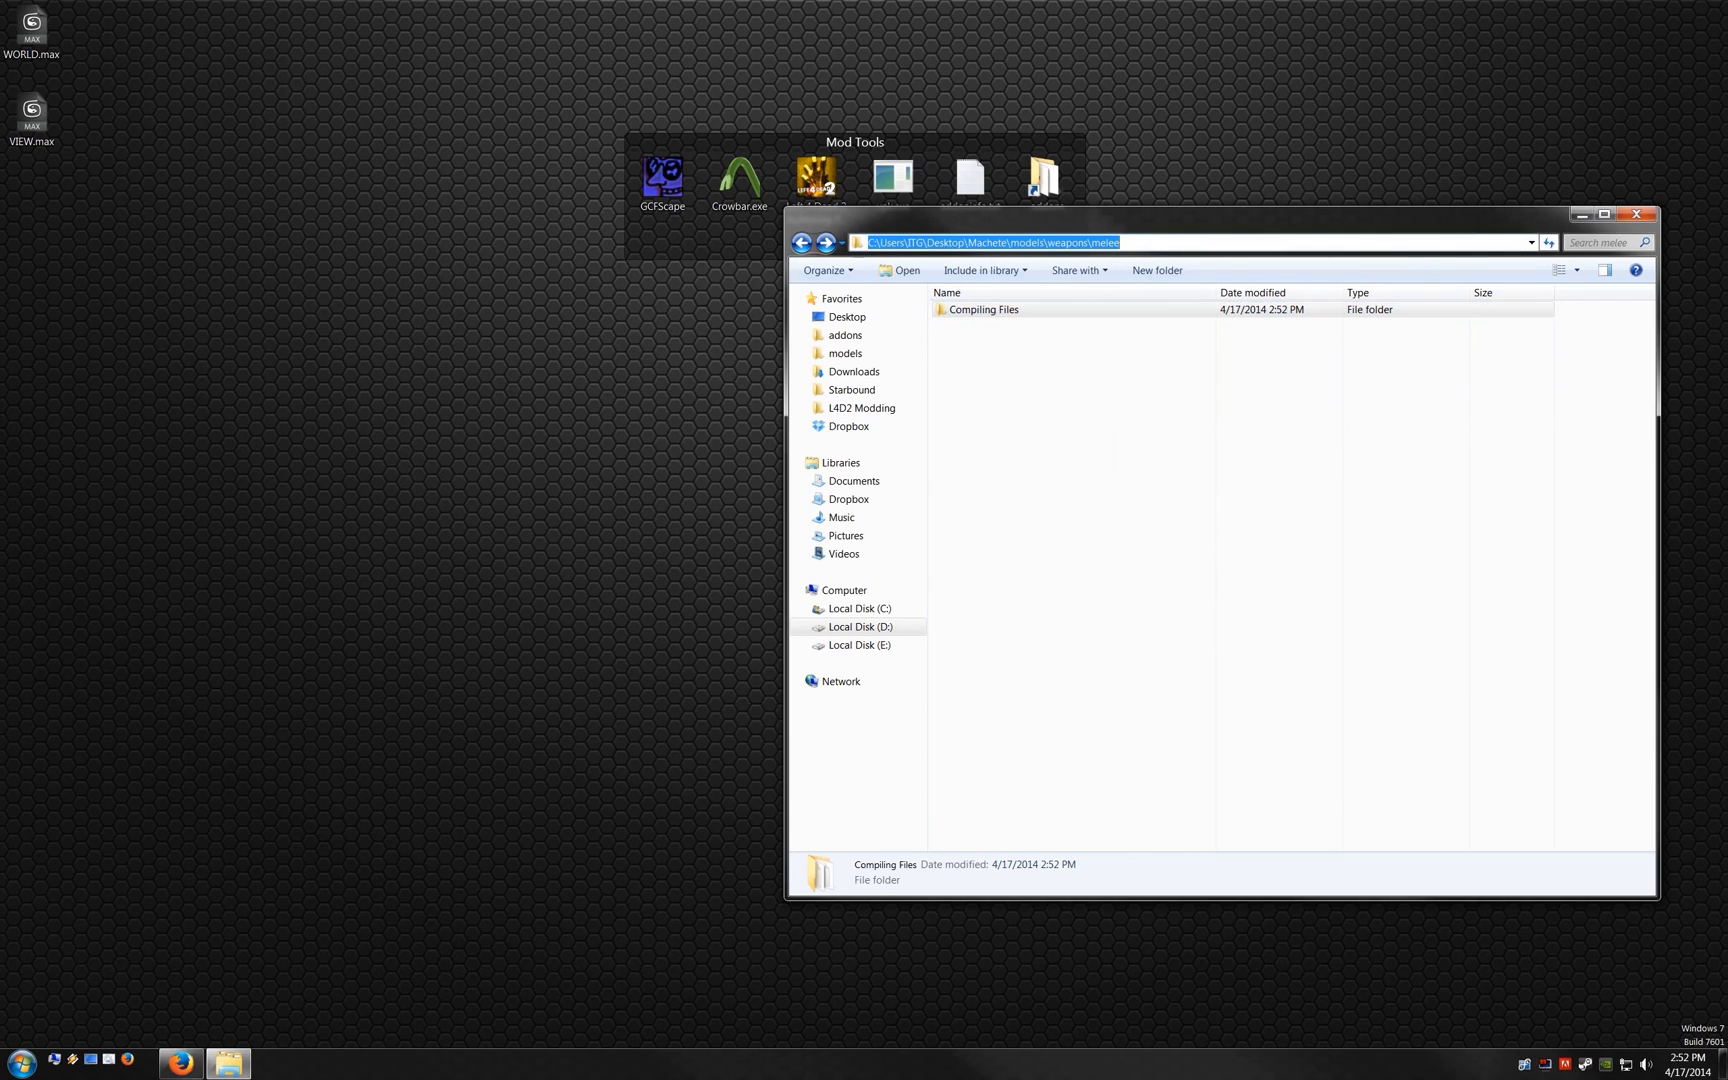
pyautogui.click(1056, 400)
pyautogui.rightClick(1056, 400)
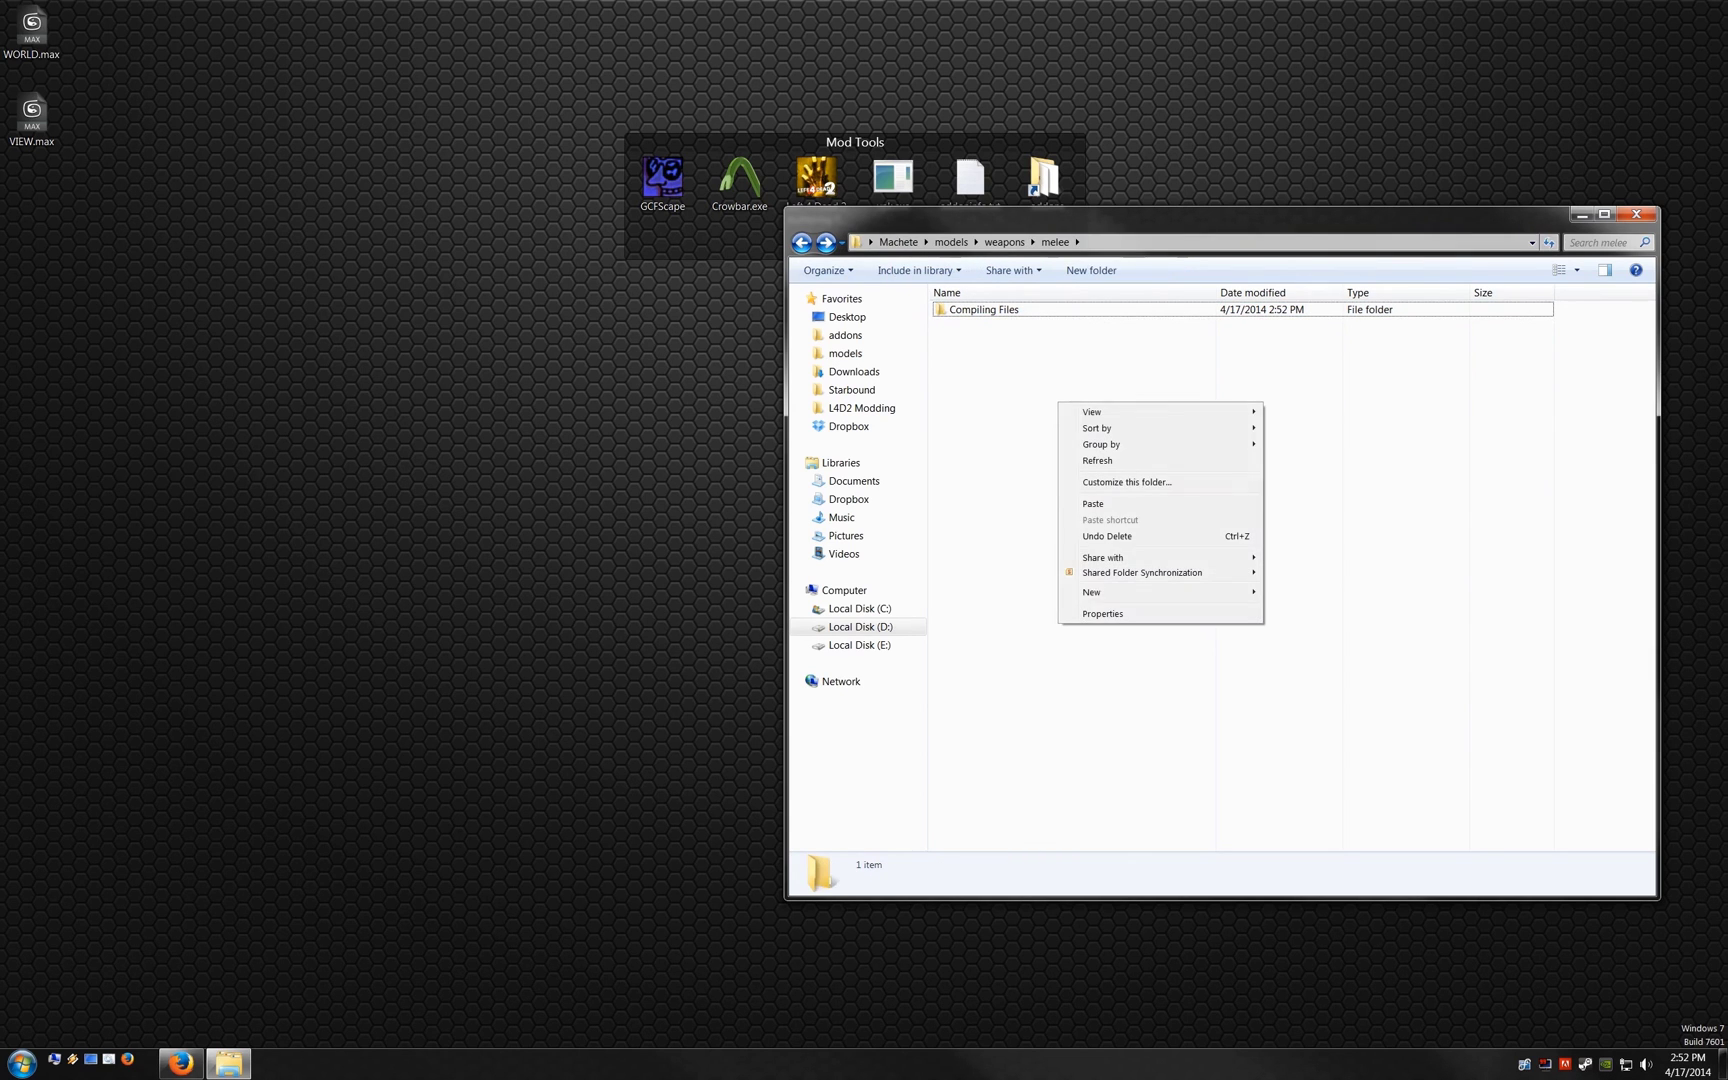
pyautogui.click(1092, 503)
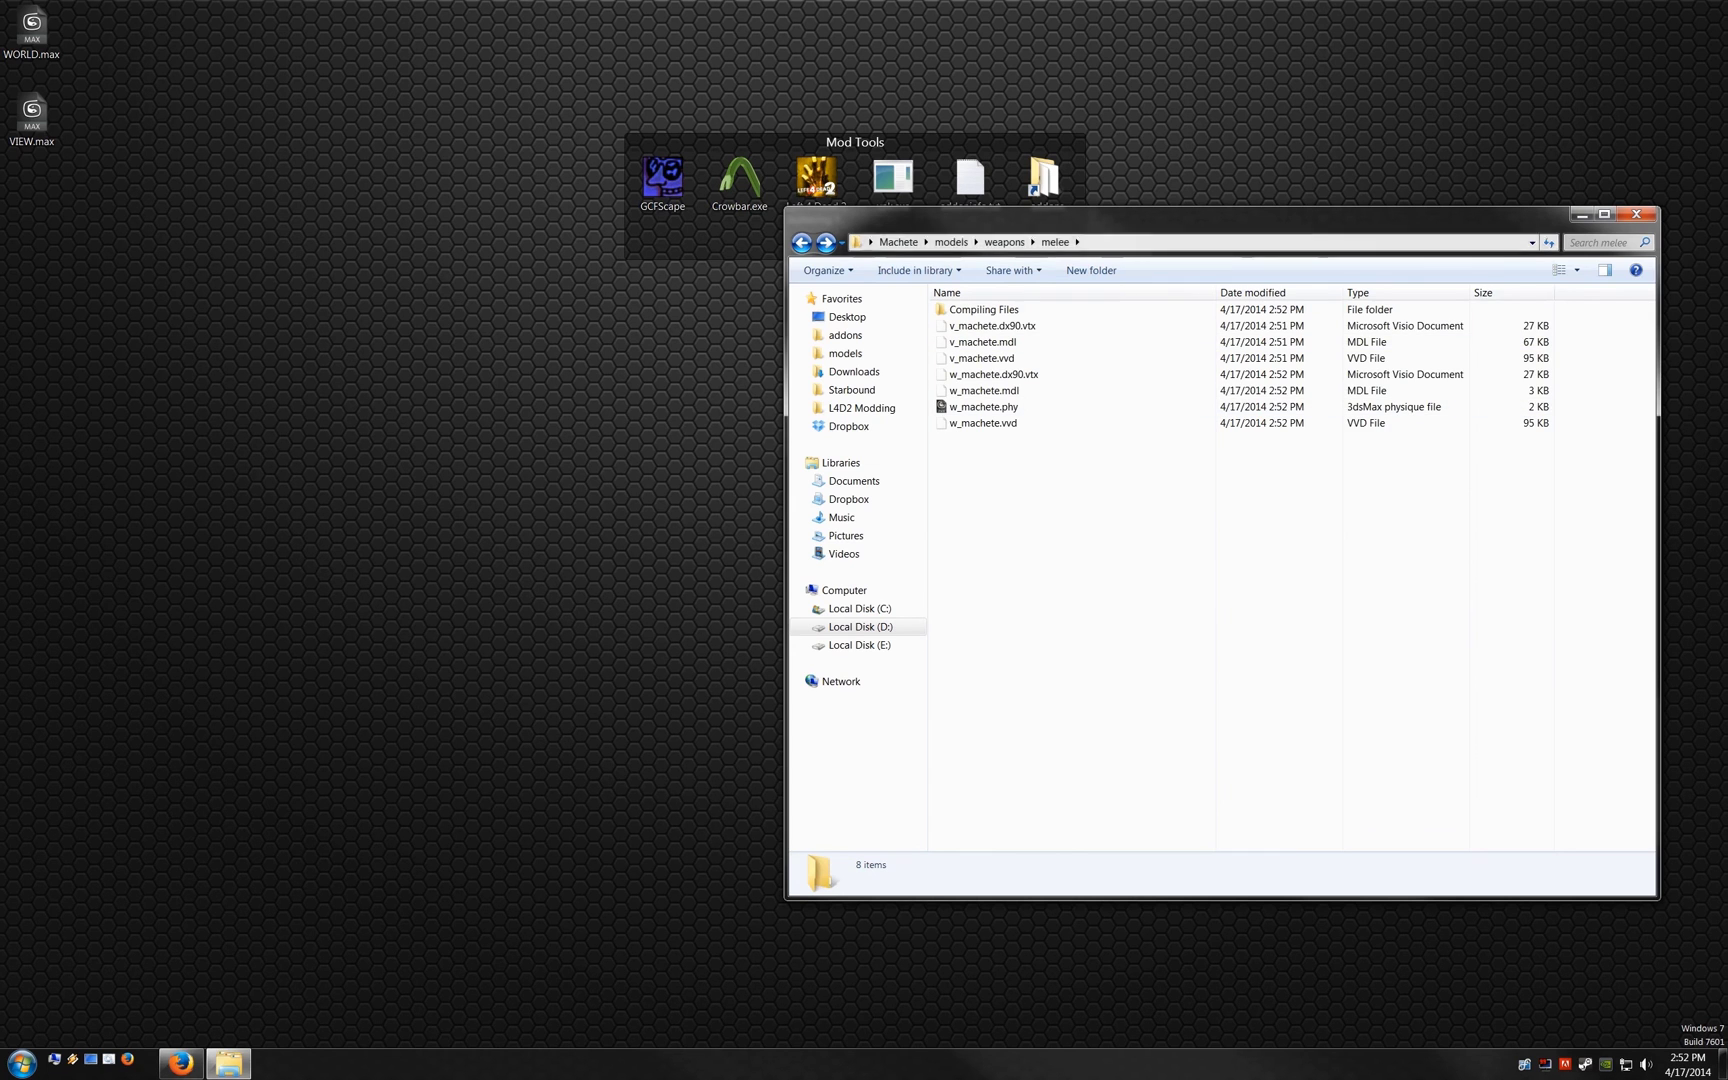
pyautogui.hotkey('alt', 'F4')
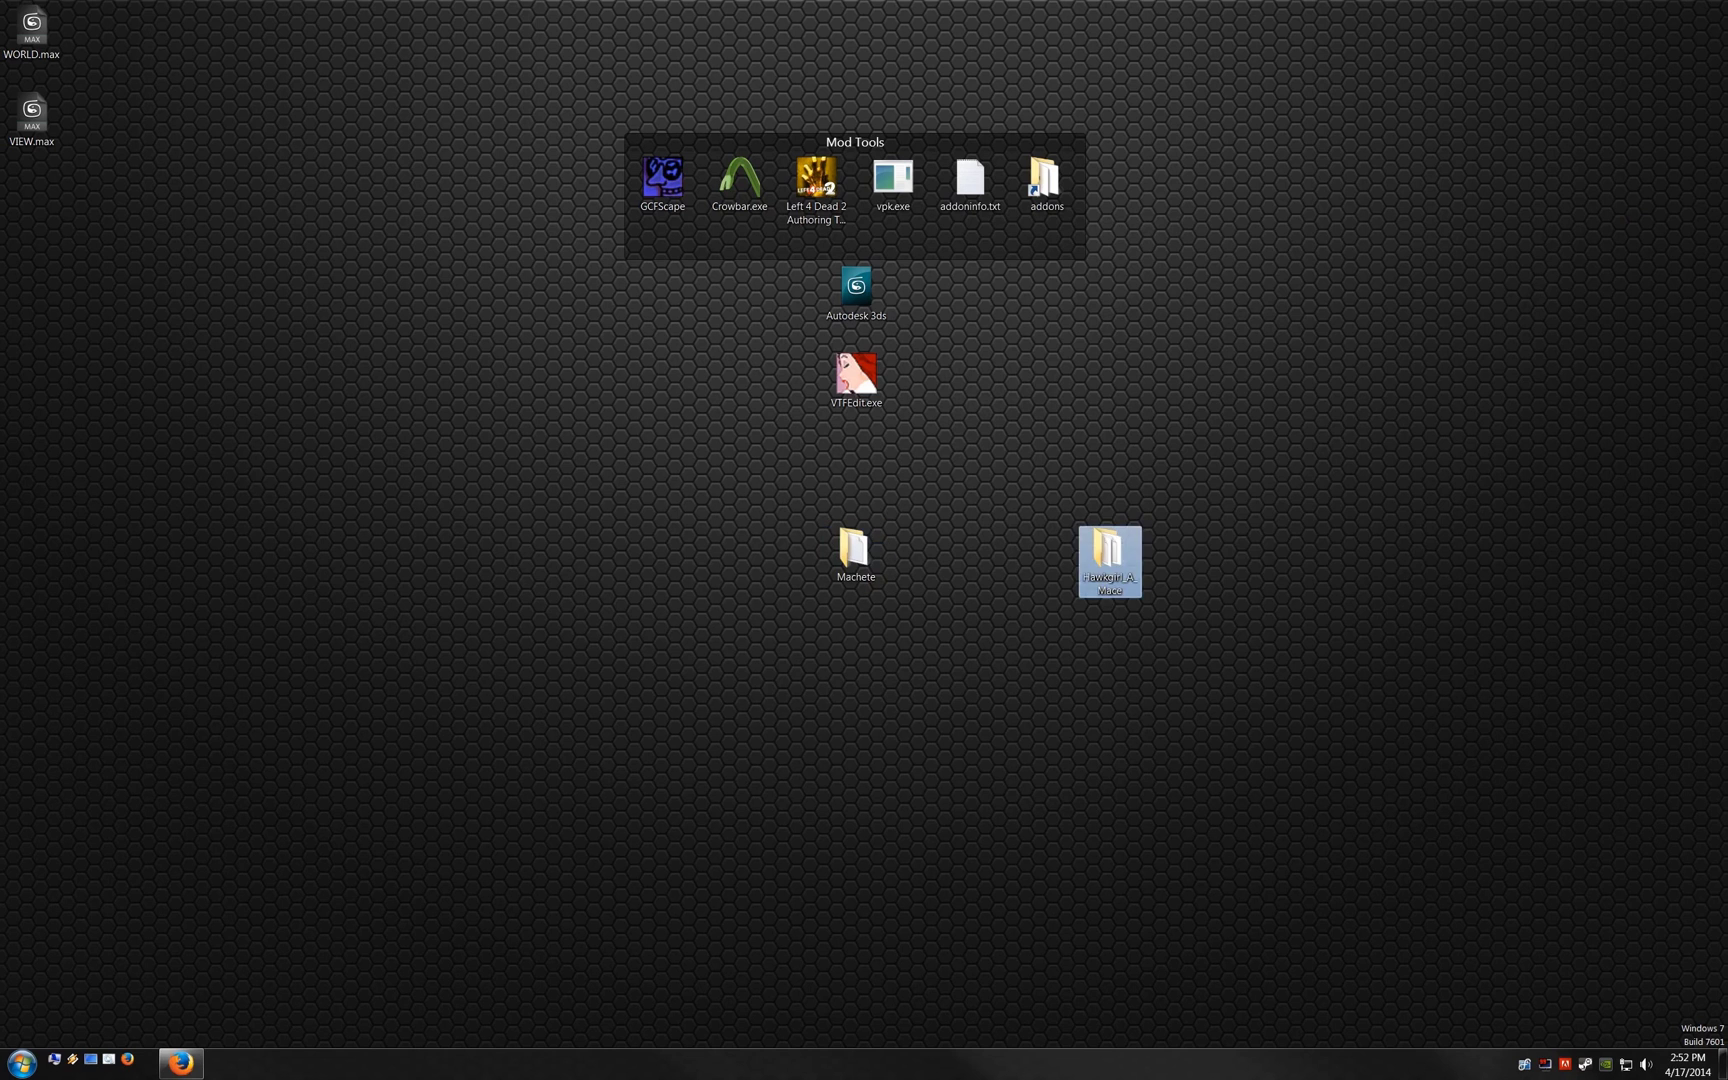
# Step: Rename the Machete folder to 'Machete - Hawkgirl_A_Mace' and pack it with vpk.exe
pyautogui.rightClick(1080, 575)
pyautogui.click(1150, 533)
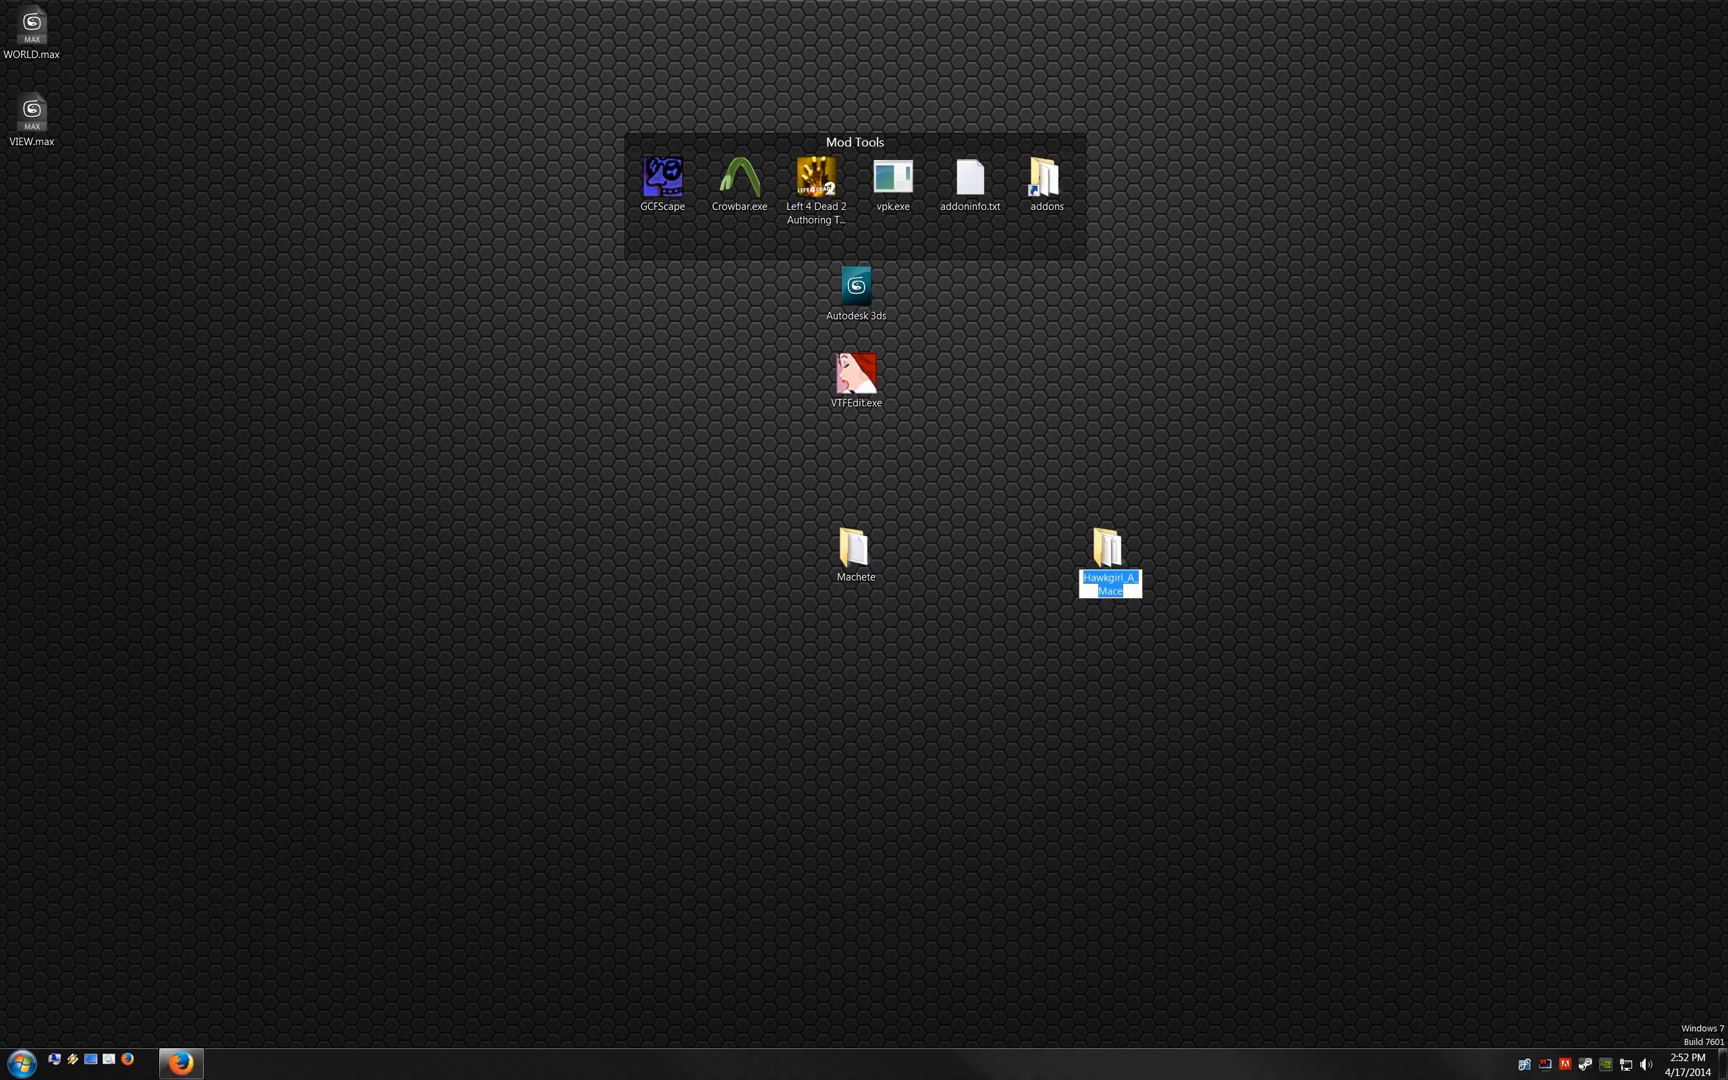
pyautogui.rightClick(826, 580)
pyautogui.click(880, 540)
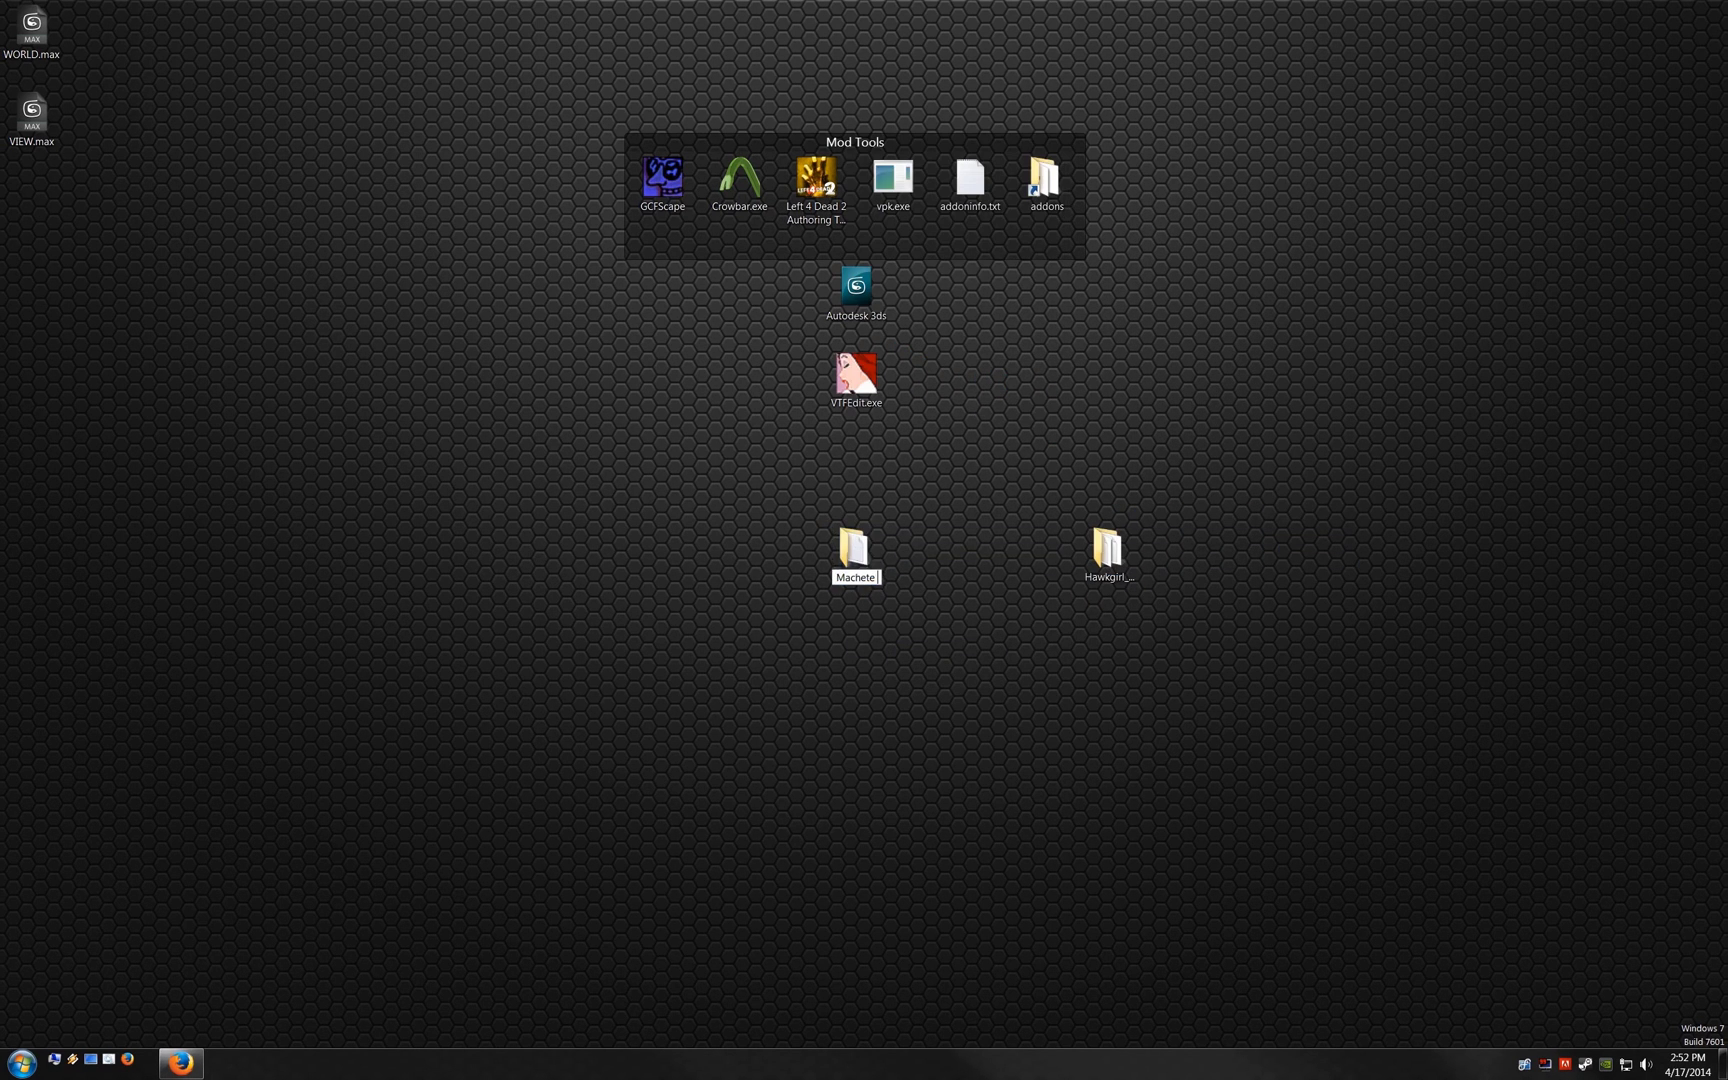
pyautogui.write('-Hawkgirl_A_Mace')
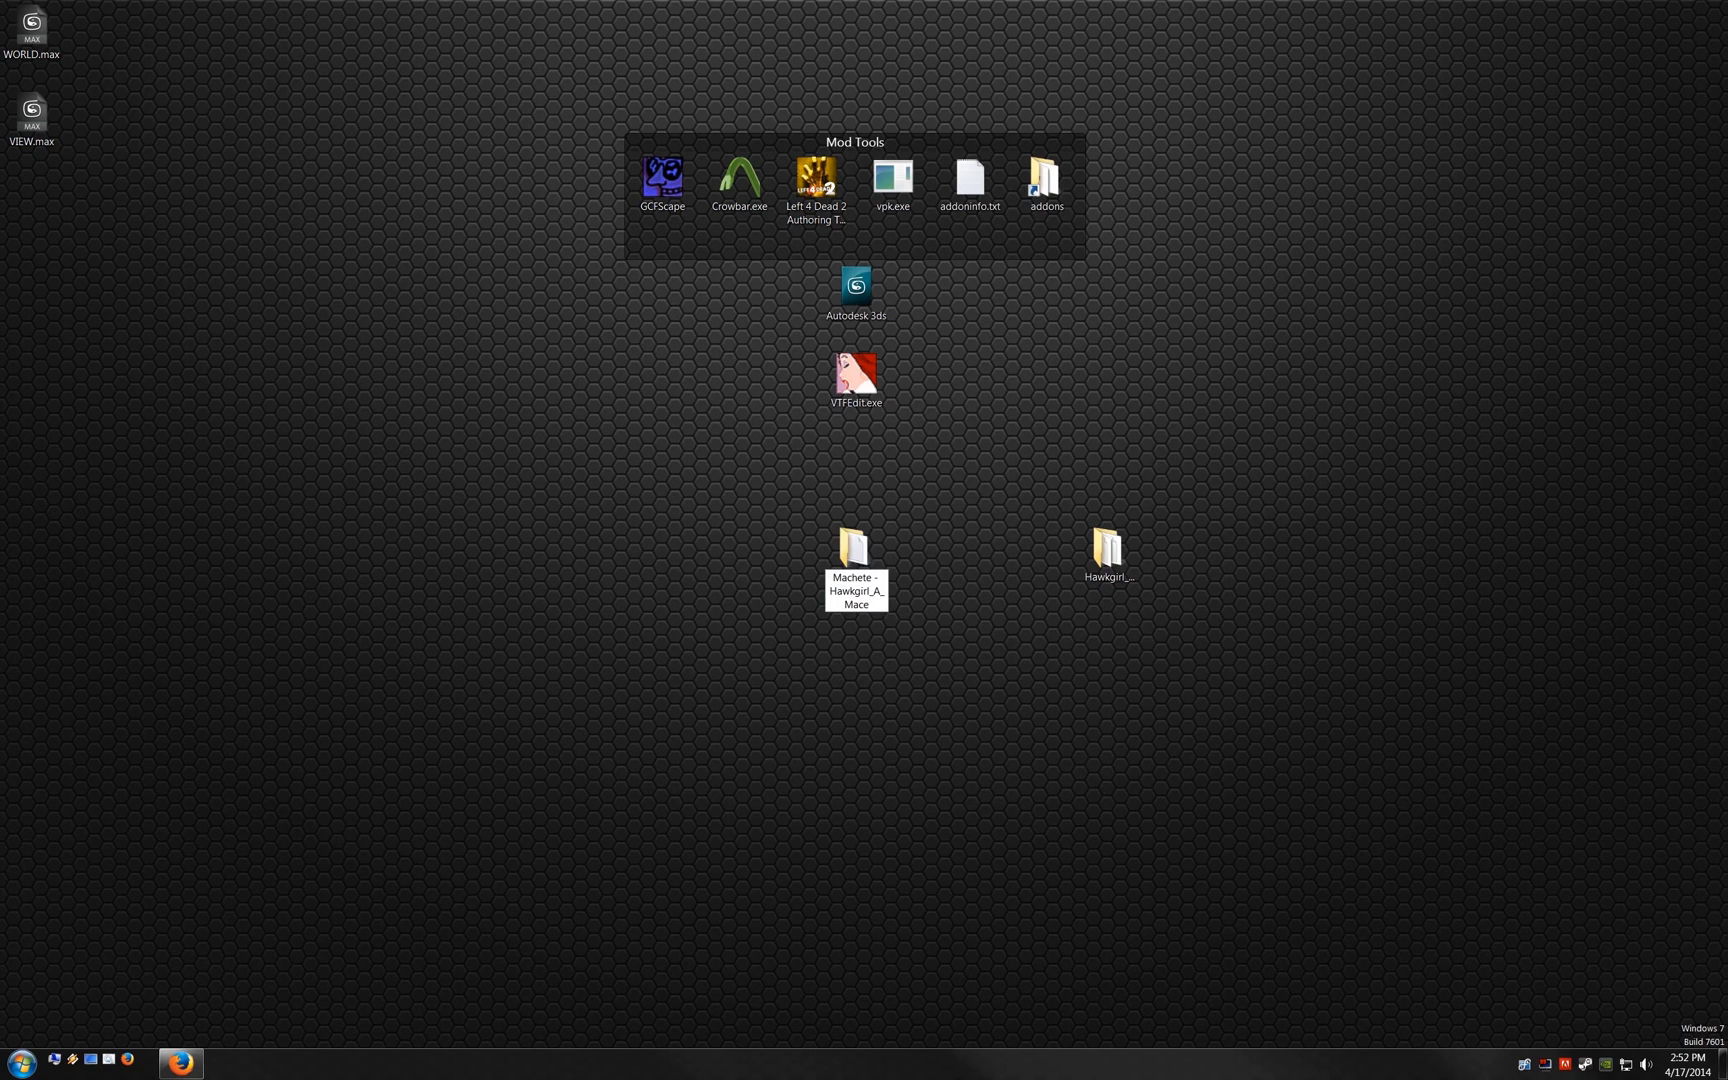
pyautogui.press('Return')
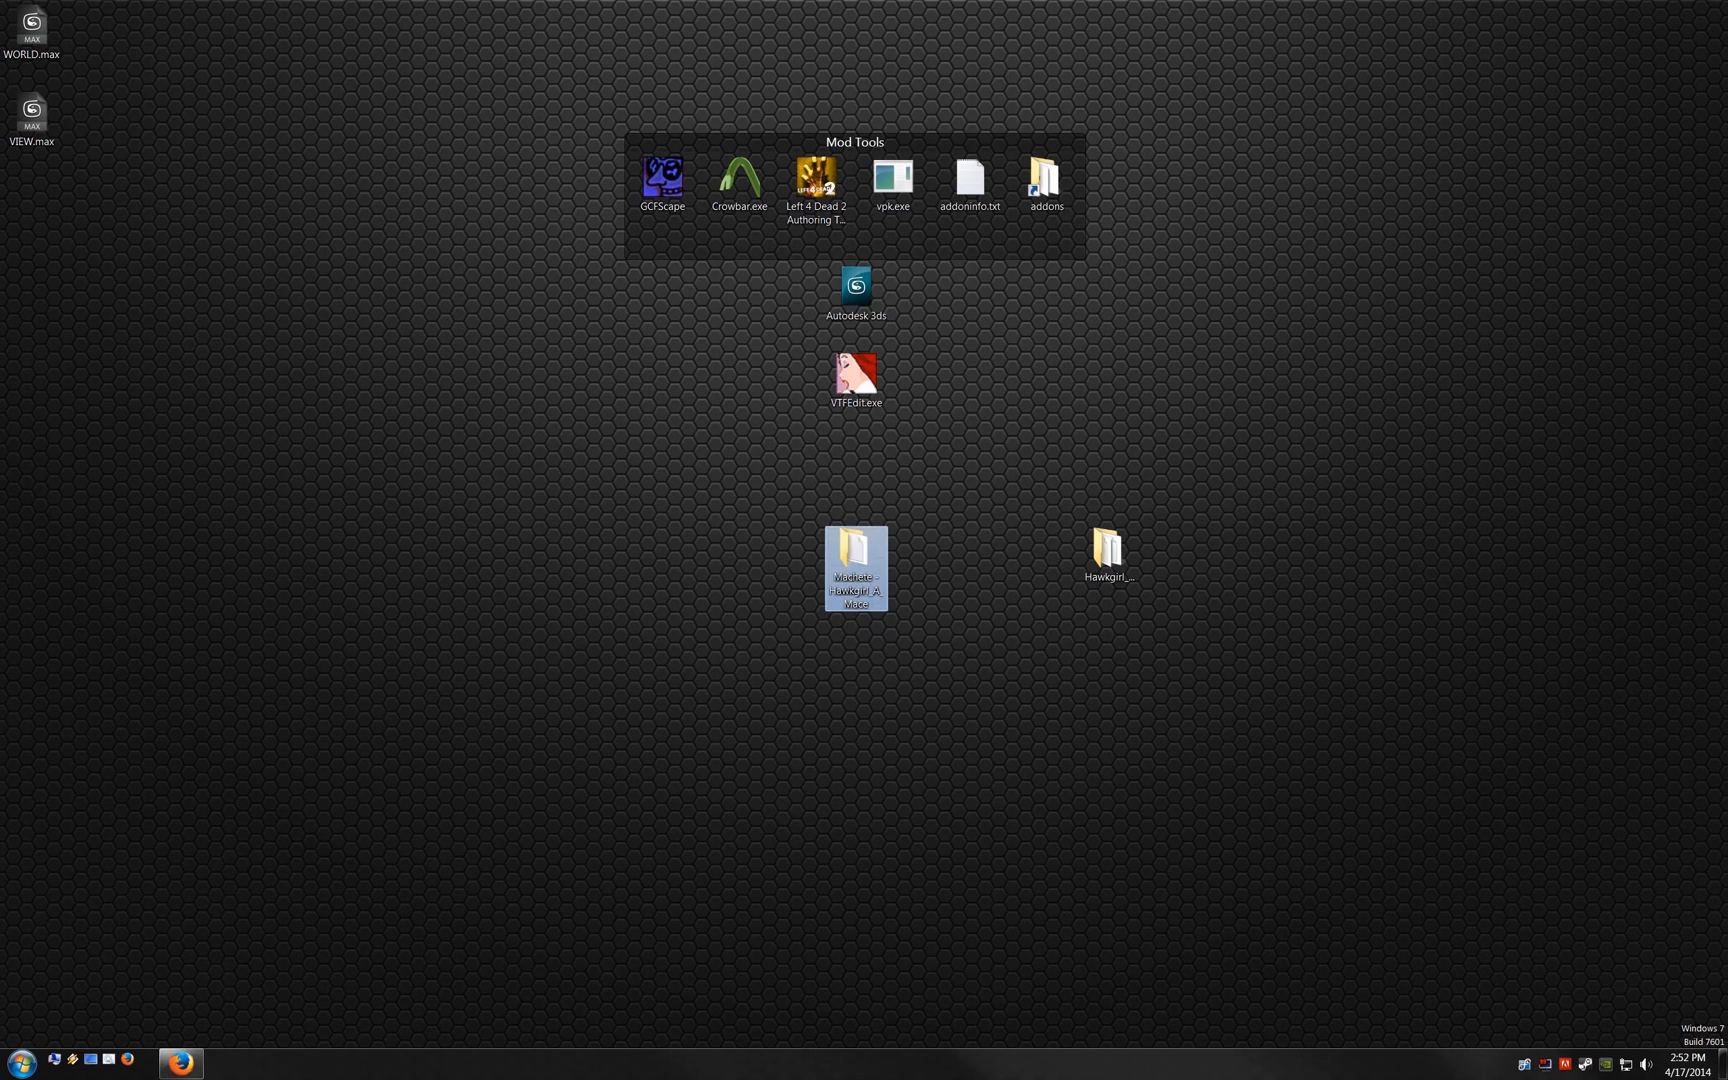
pyautogui.moveTo(855, 560); pyautogui.dragTo(893, 195)
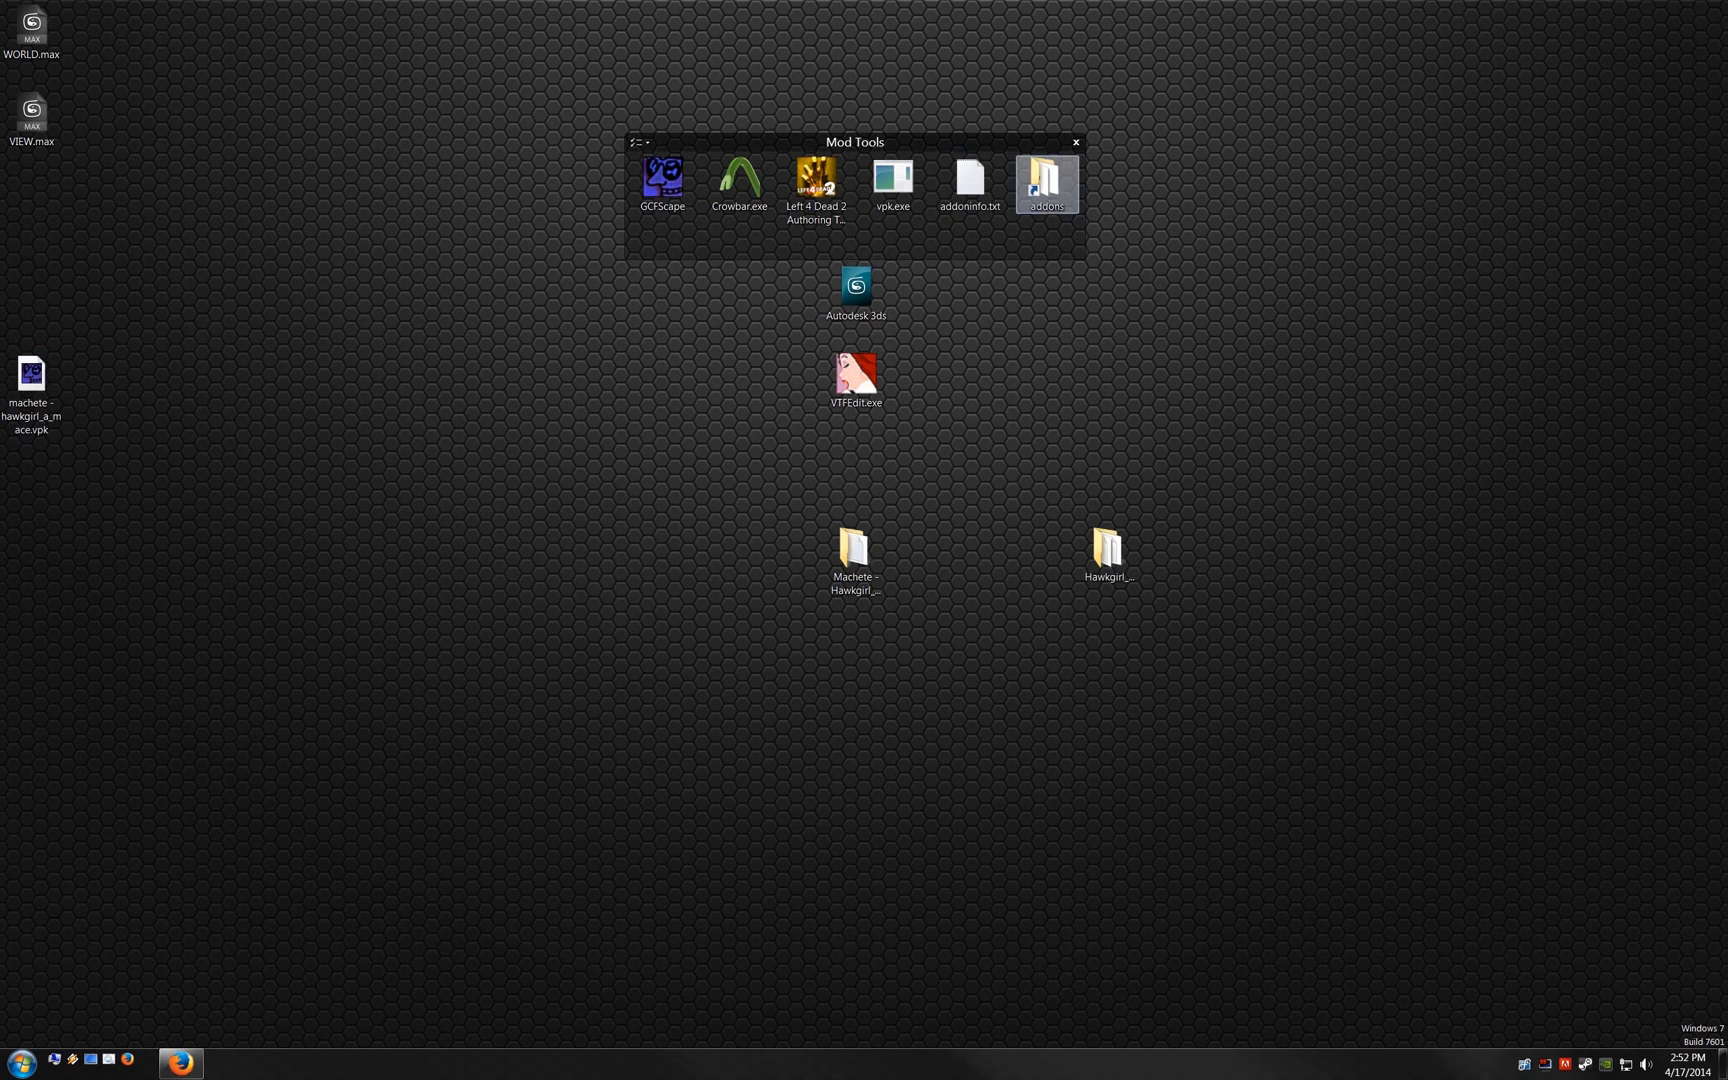
# Step: Copy machete - hawkgirl_a_mace.vpk into the Left 4 Dead 2 addons folder, overwriting the old copy
pyautogui.doubleClick(1045, 180)
pyautogui.moveTo(1300, 214); pyautogui.dragTo(1348, 213)
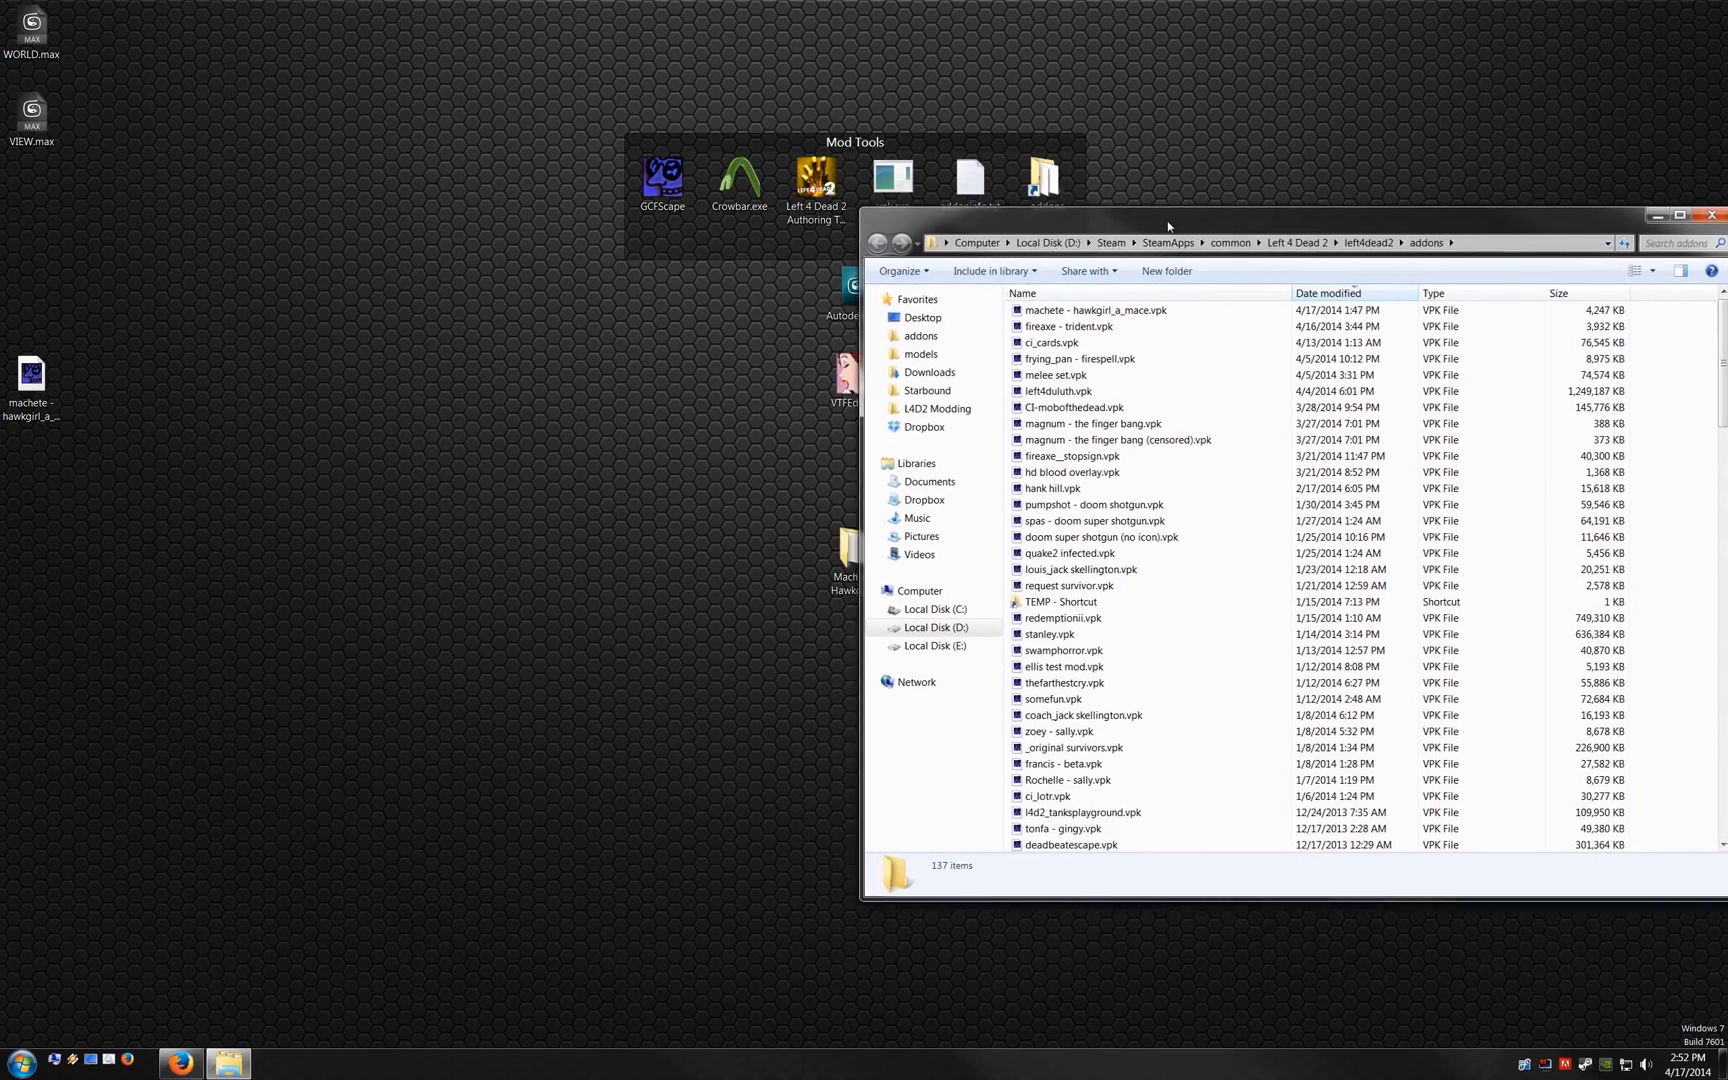
pyautogui.moveTo(834, 206); pyautogui.dragTo(1030, 143)
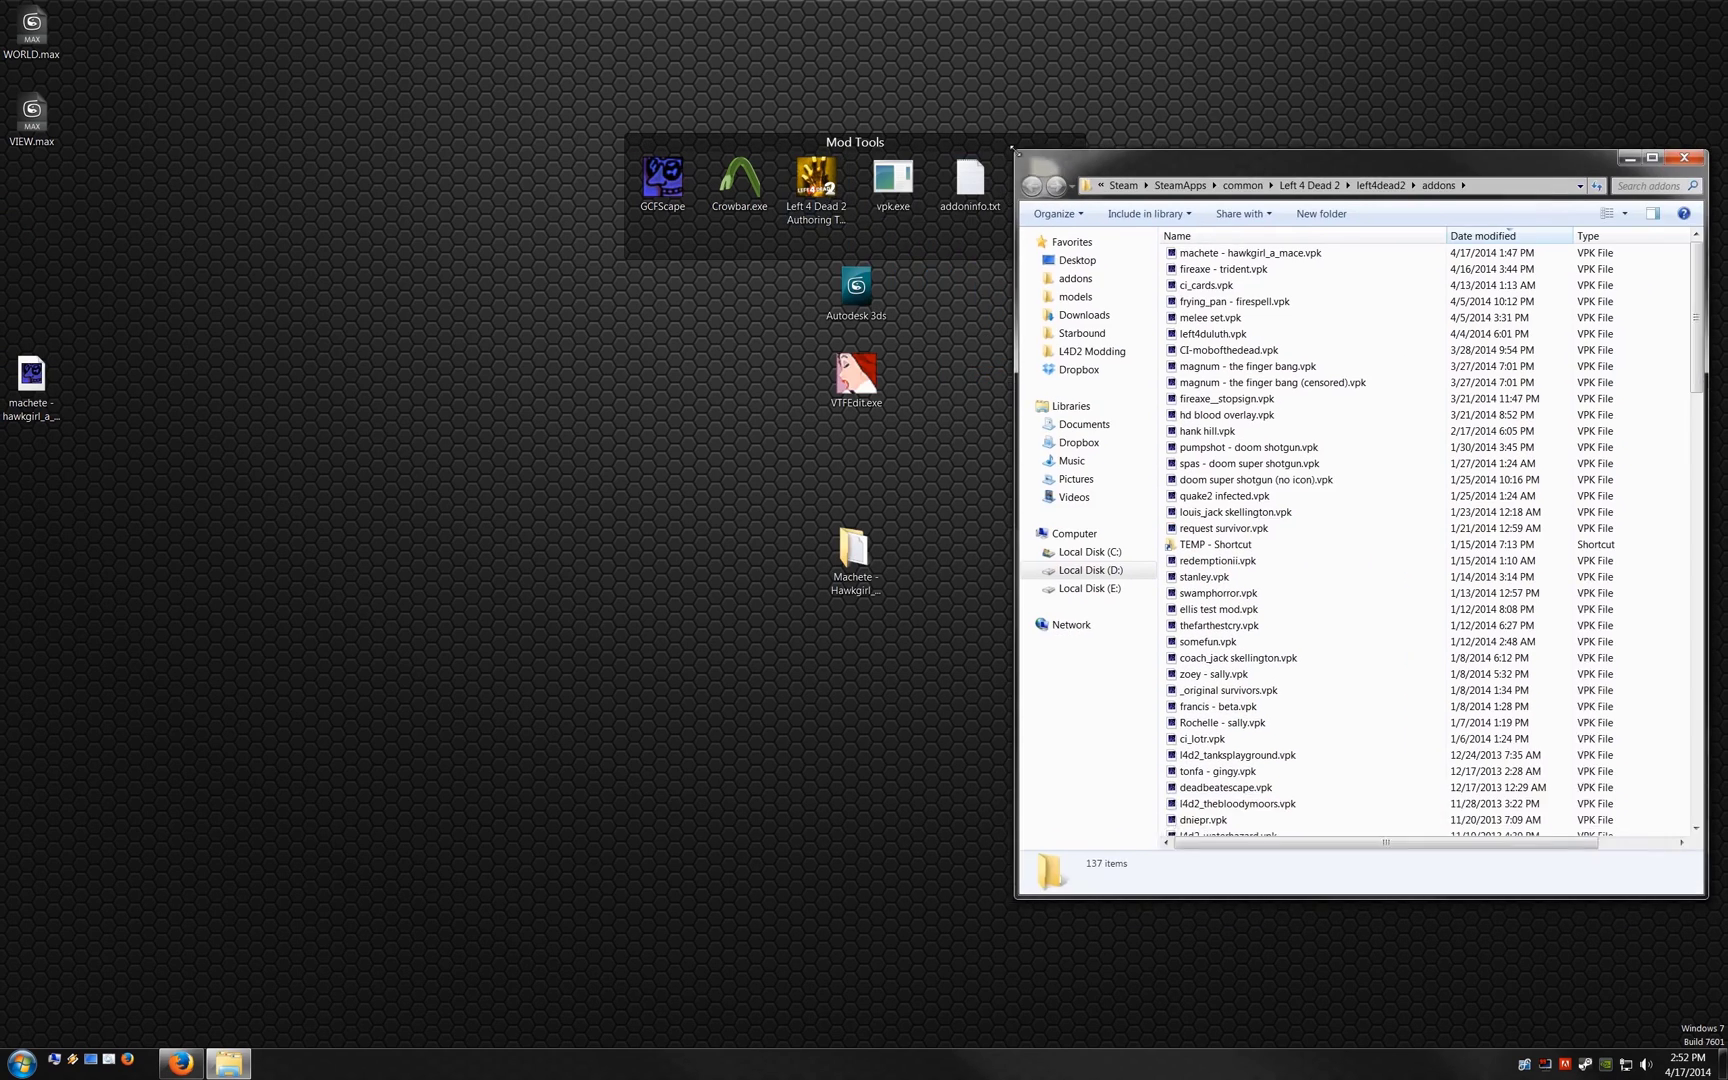
pyautogui.rightClick(891, 175)
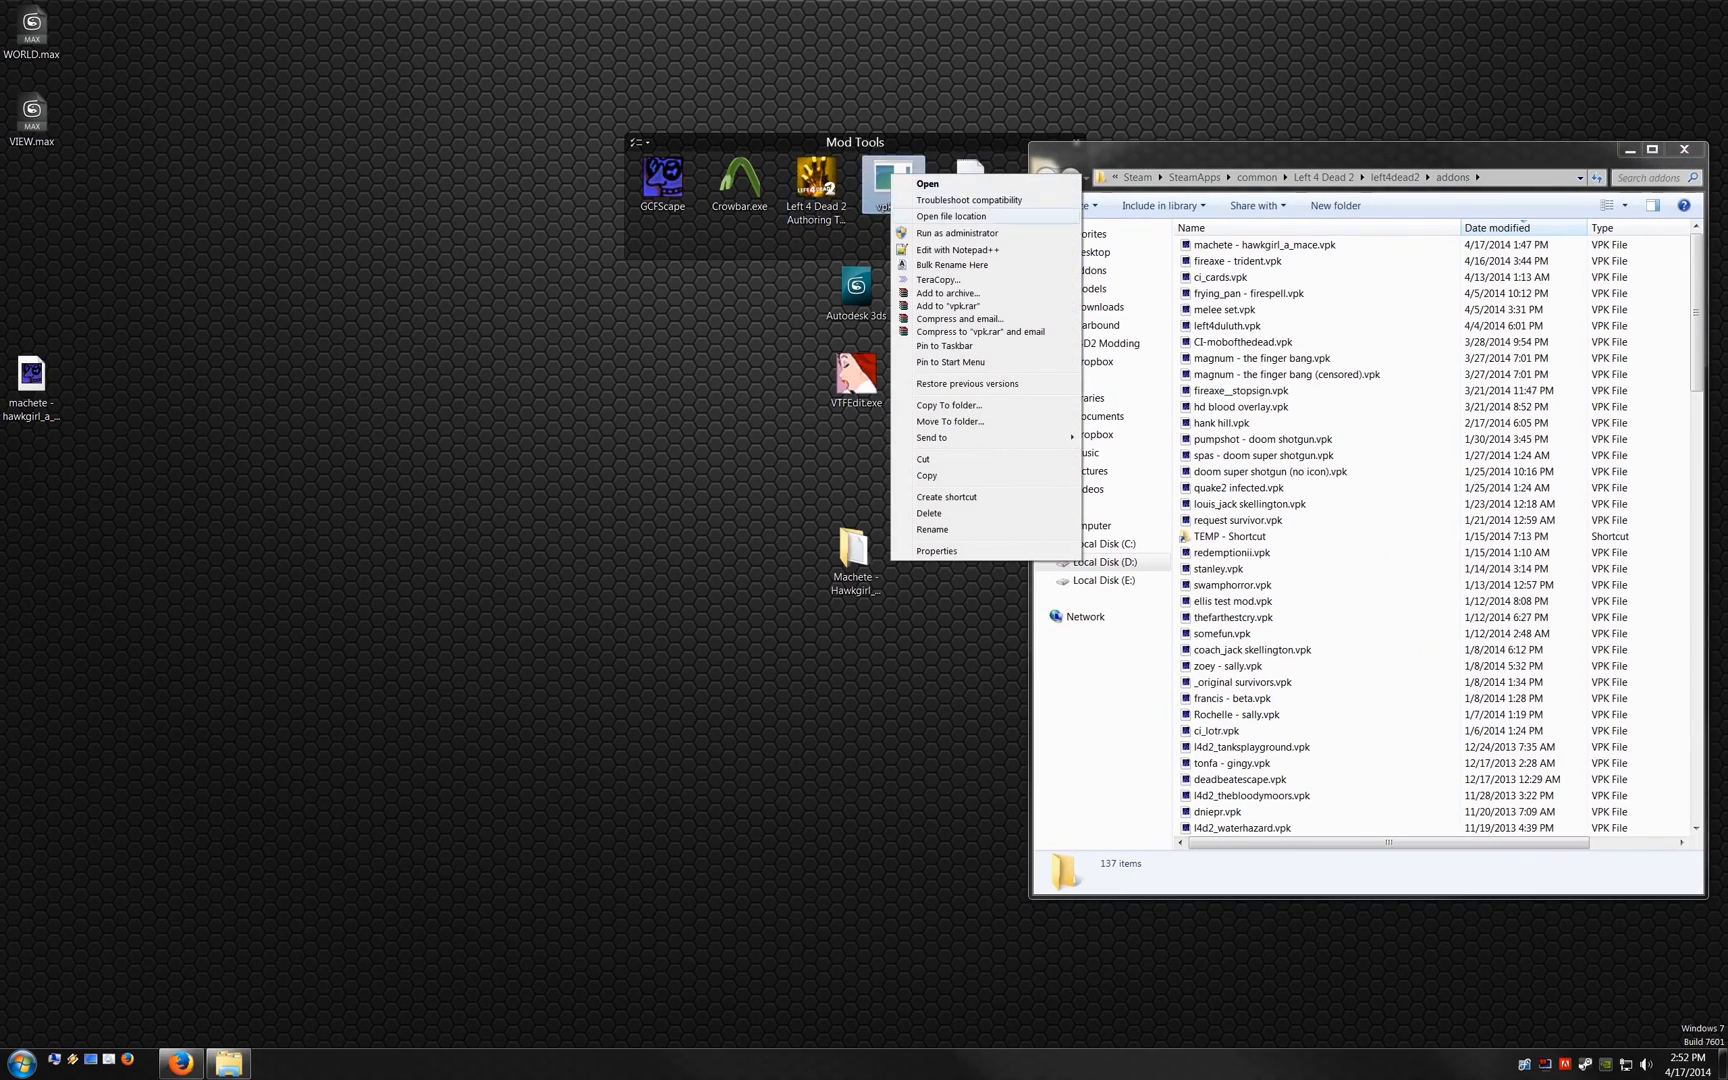
pyautogui.click(951, 216)
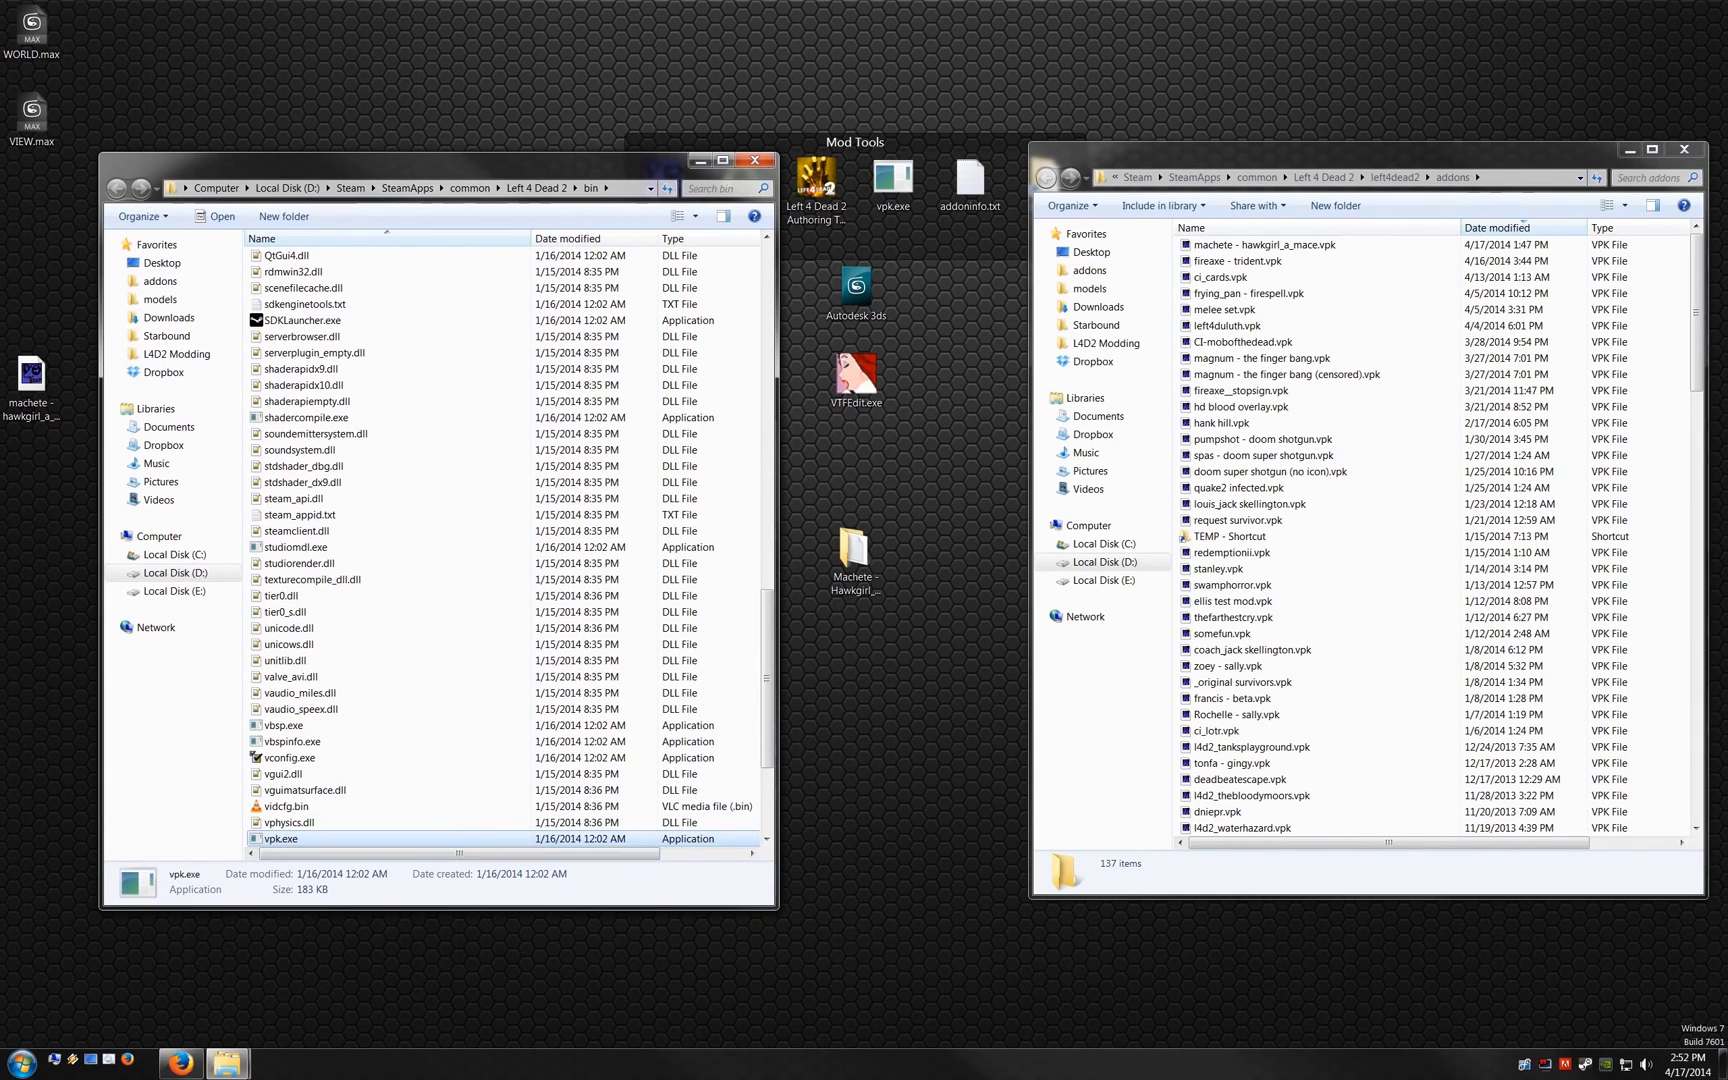
pyautogui.hotkey('alt', 'd')
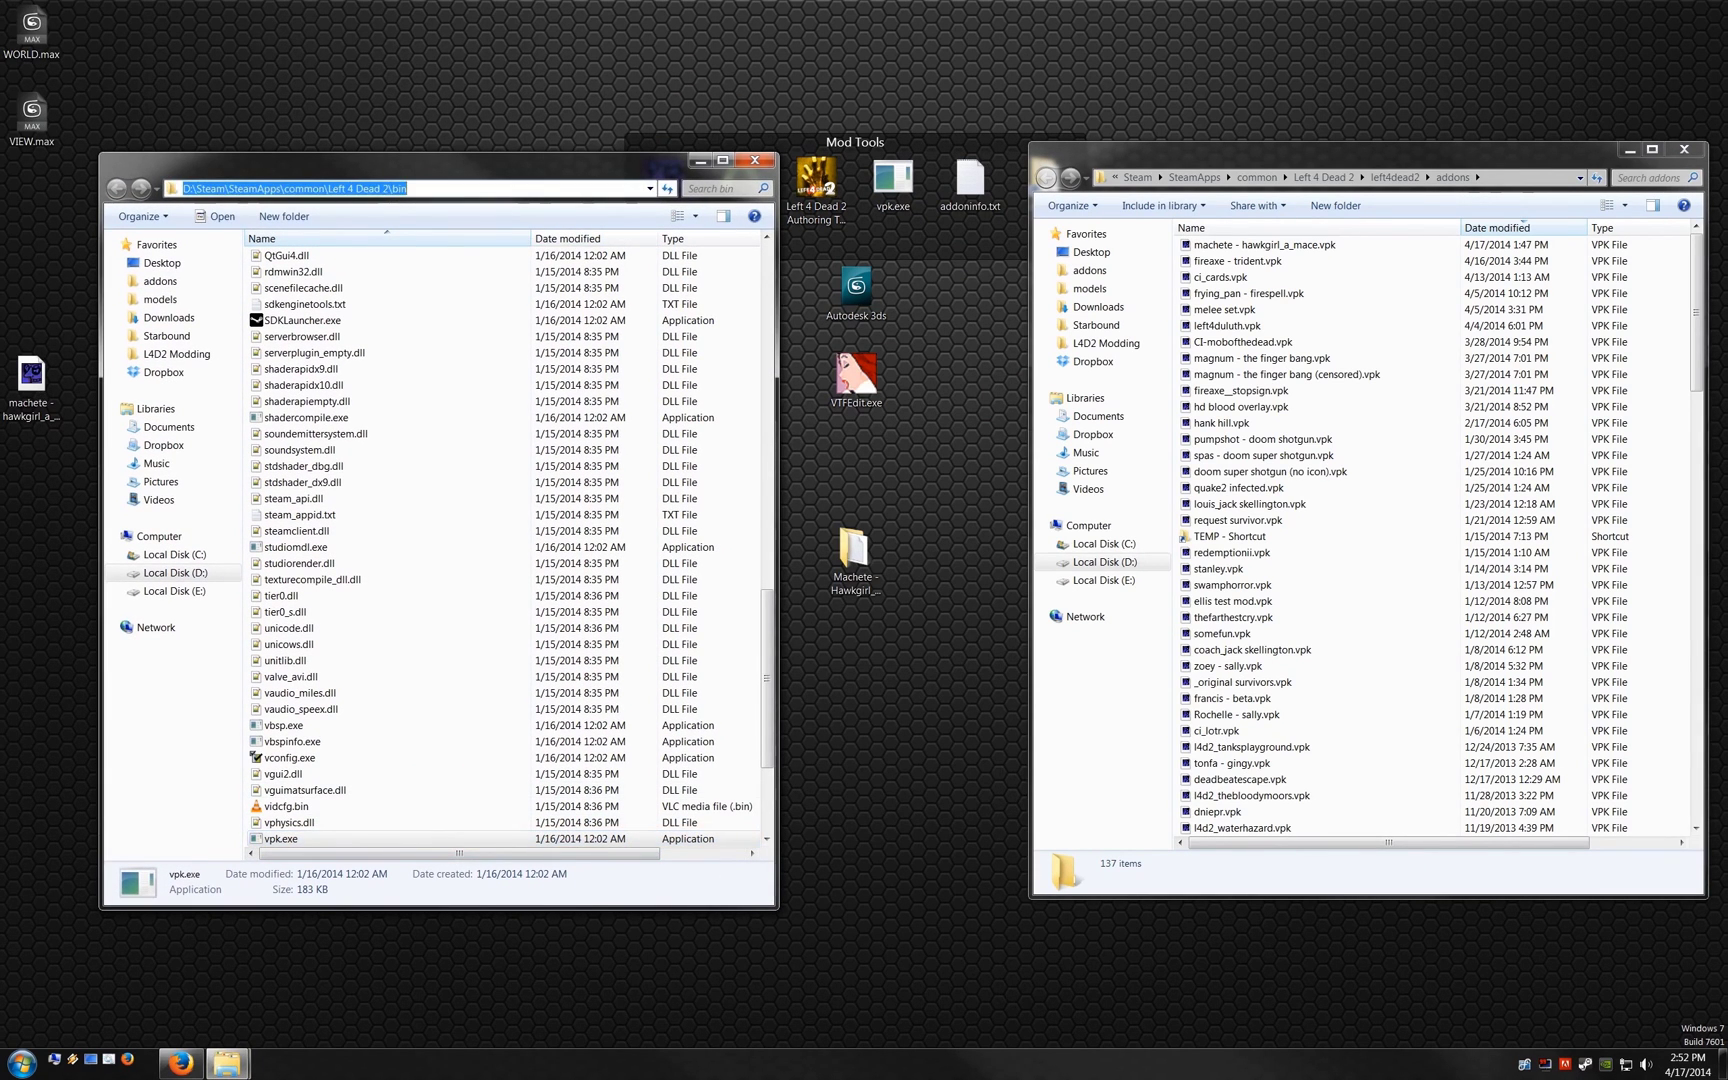
pyautogui.click(755, 160)
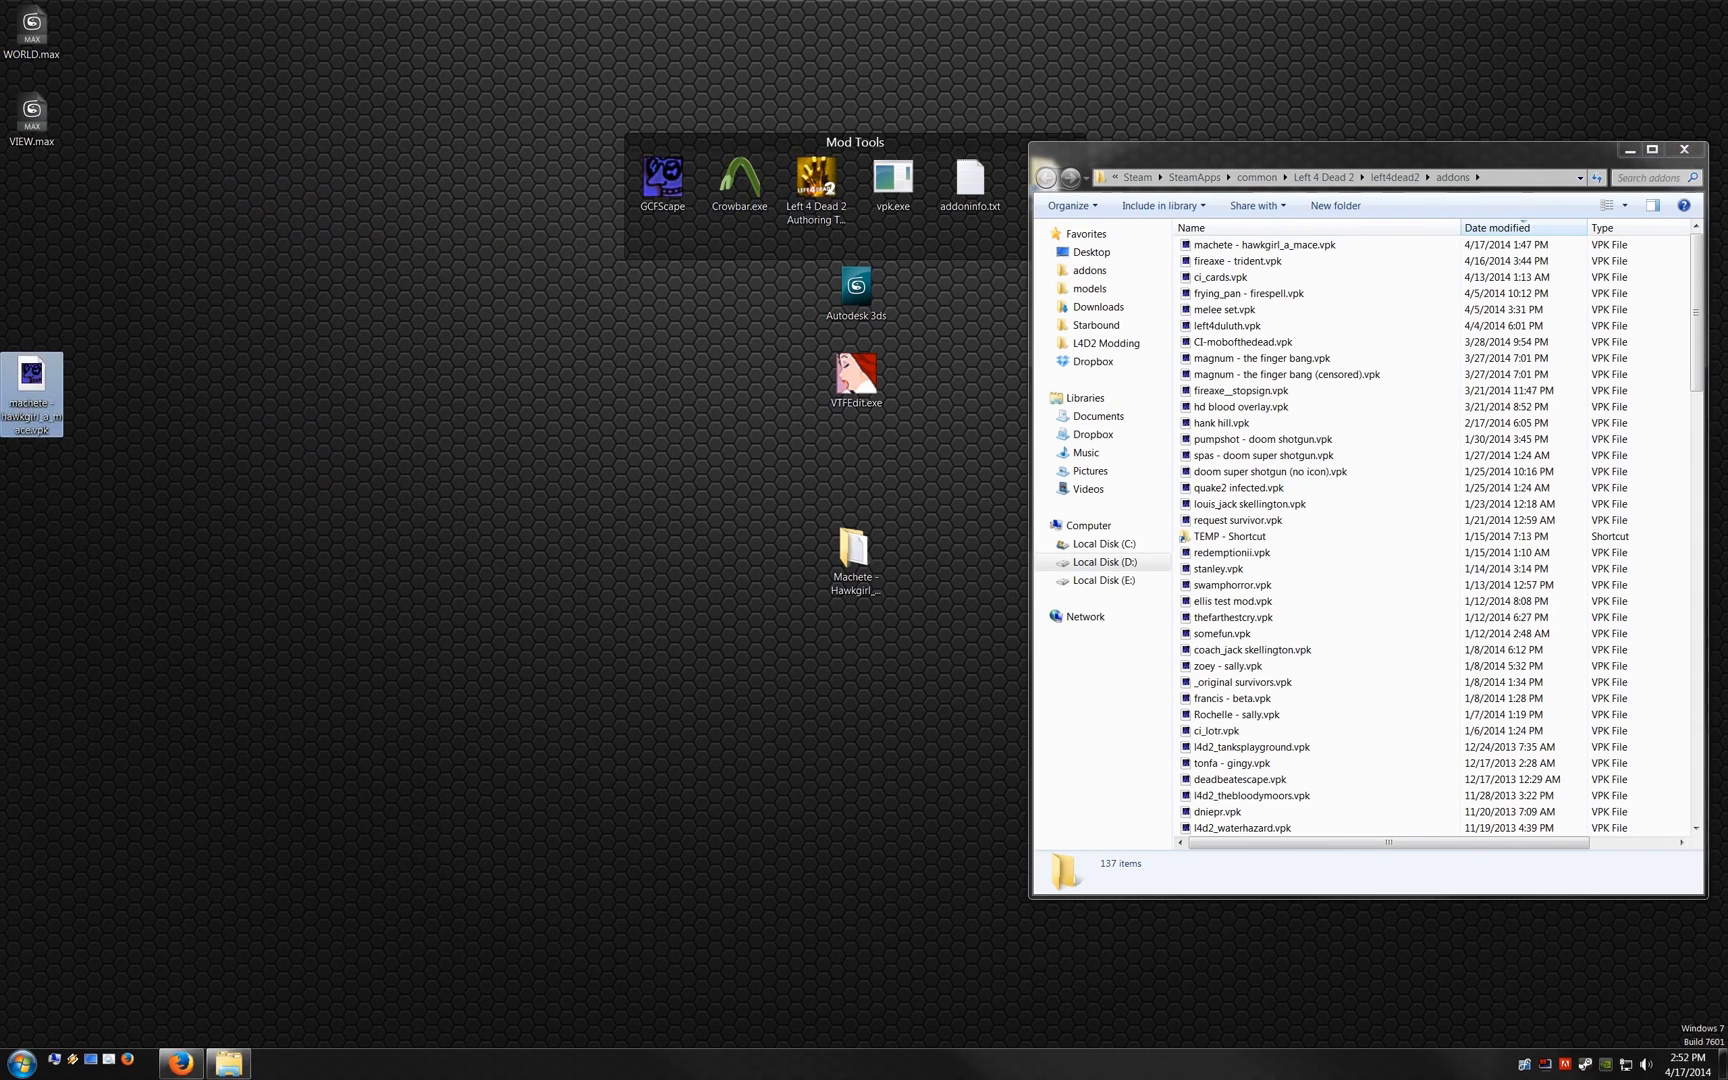
pyautogui.moveTo(32, 385); pyautogui.dragTo(1666, 490)
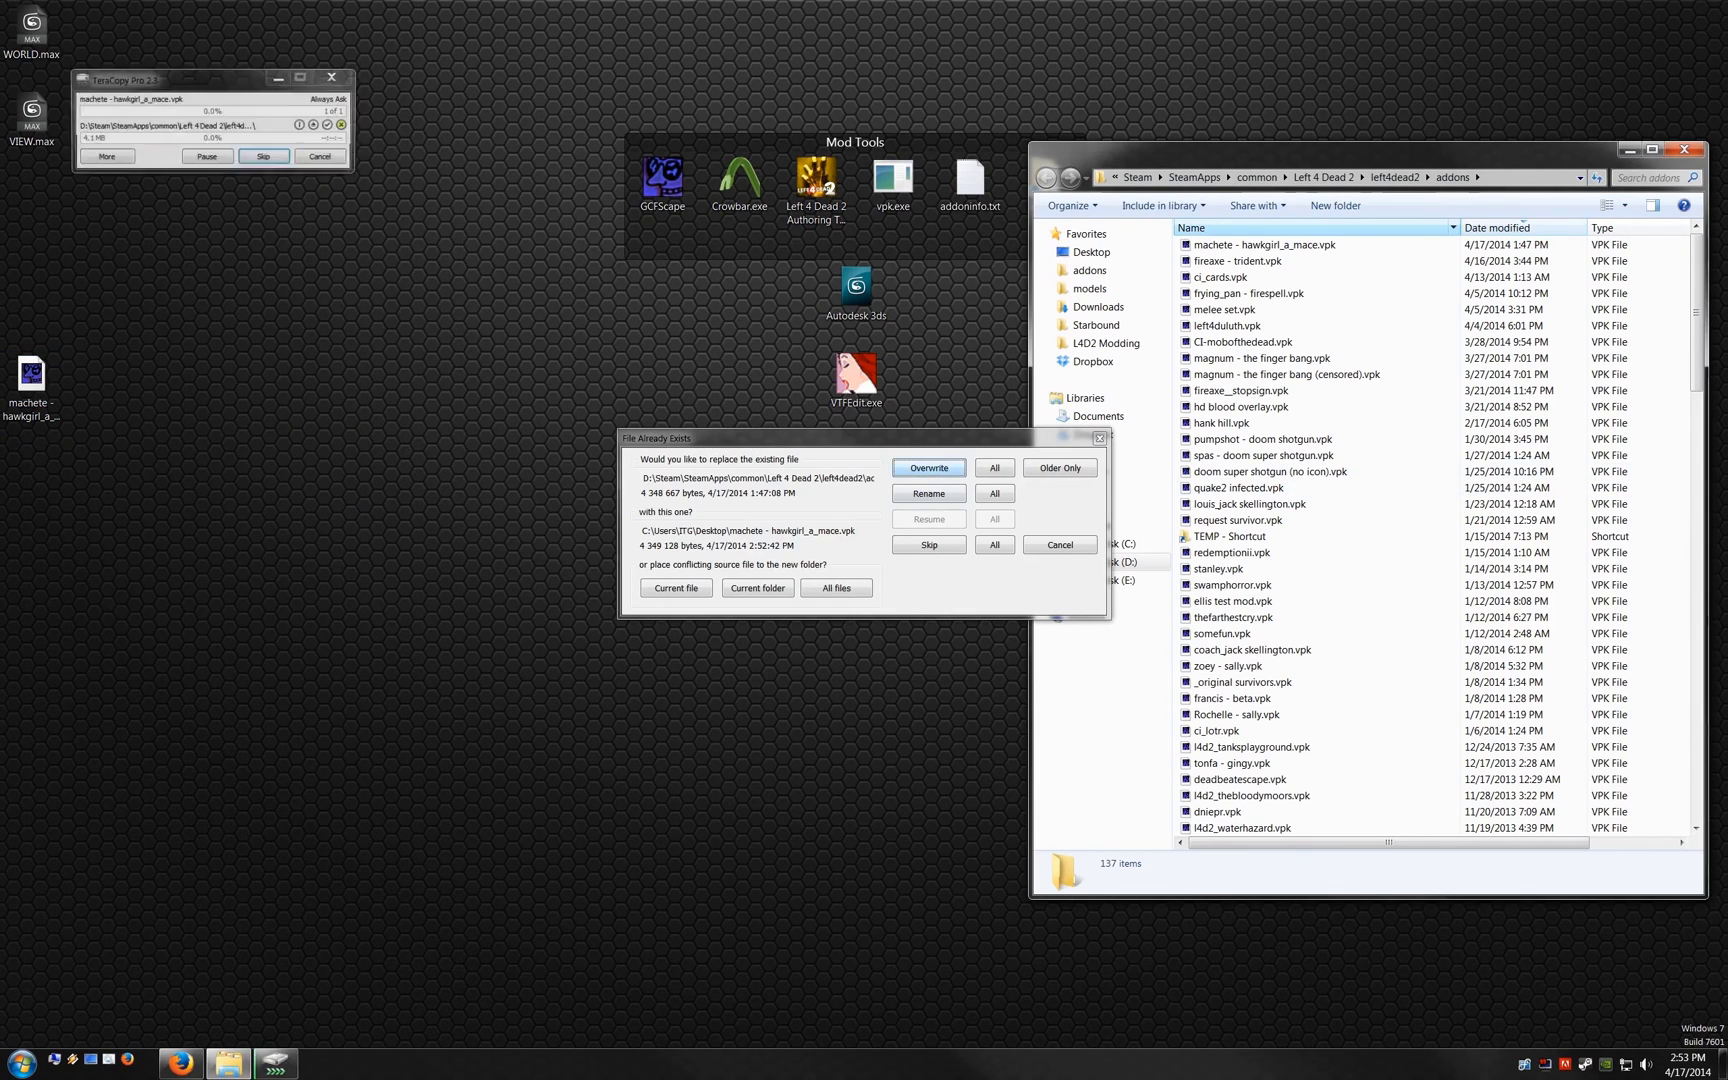
pyautogui.press('Return')
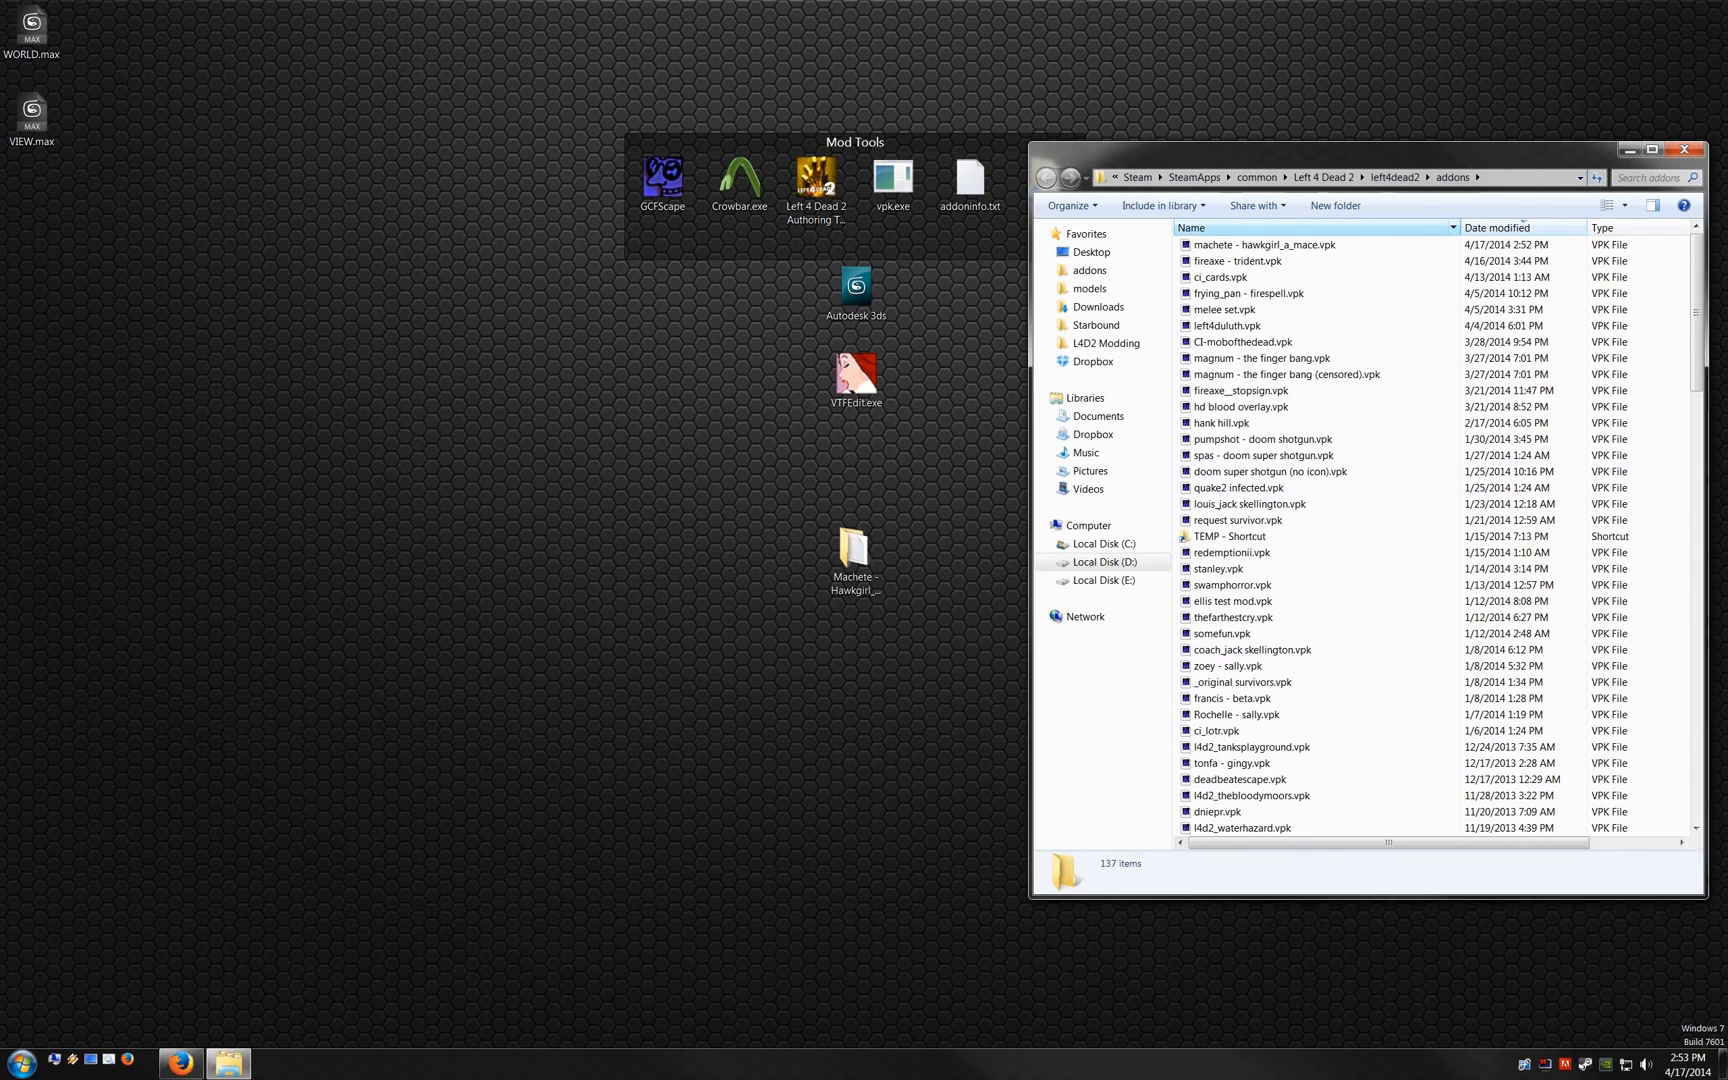